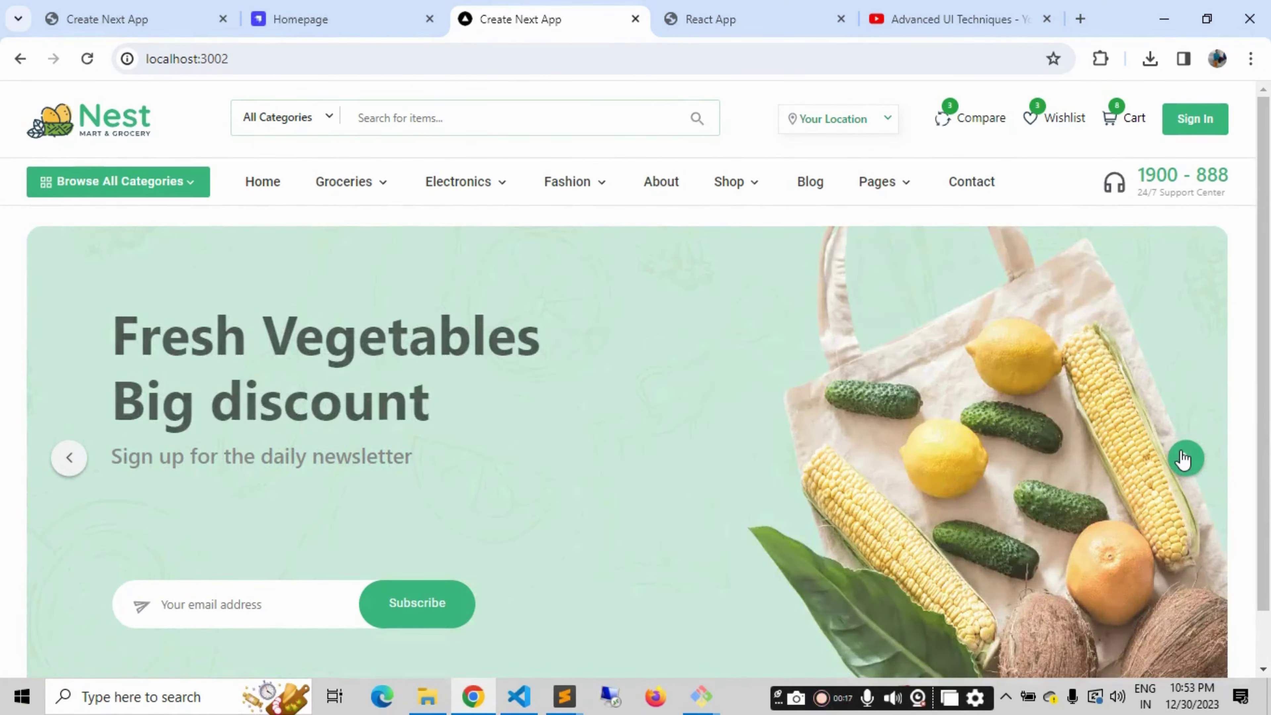
- Browse the banner slides of the localhost:3002 storefront and view the Strapi admin homepage
click(1183, 458)
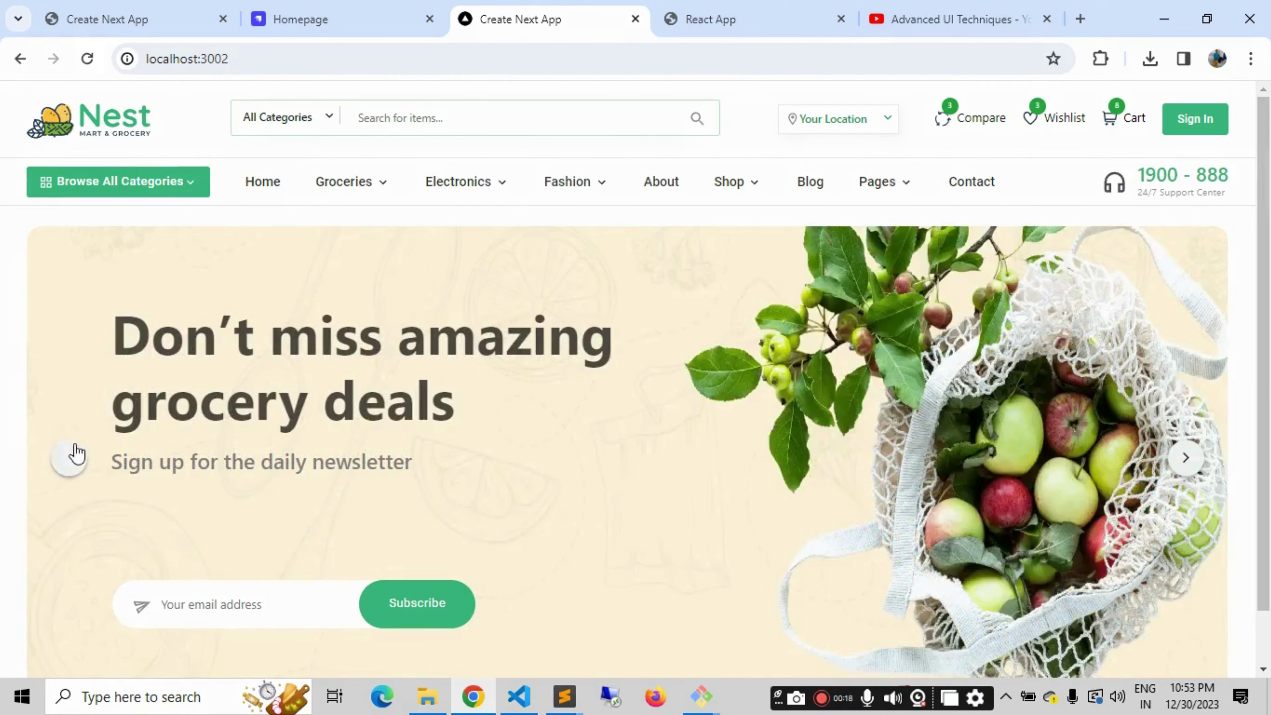
click(70, 456)
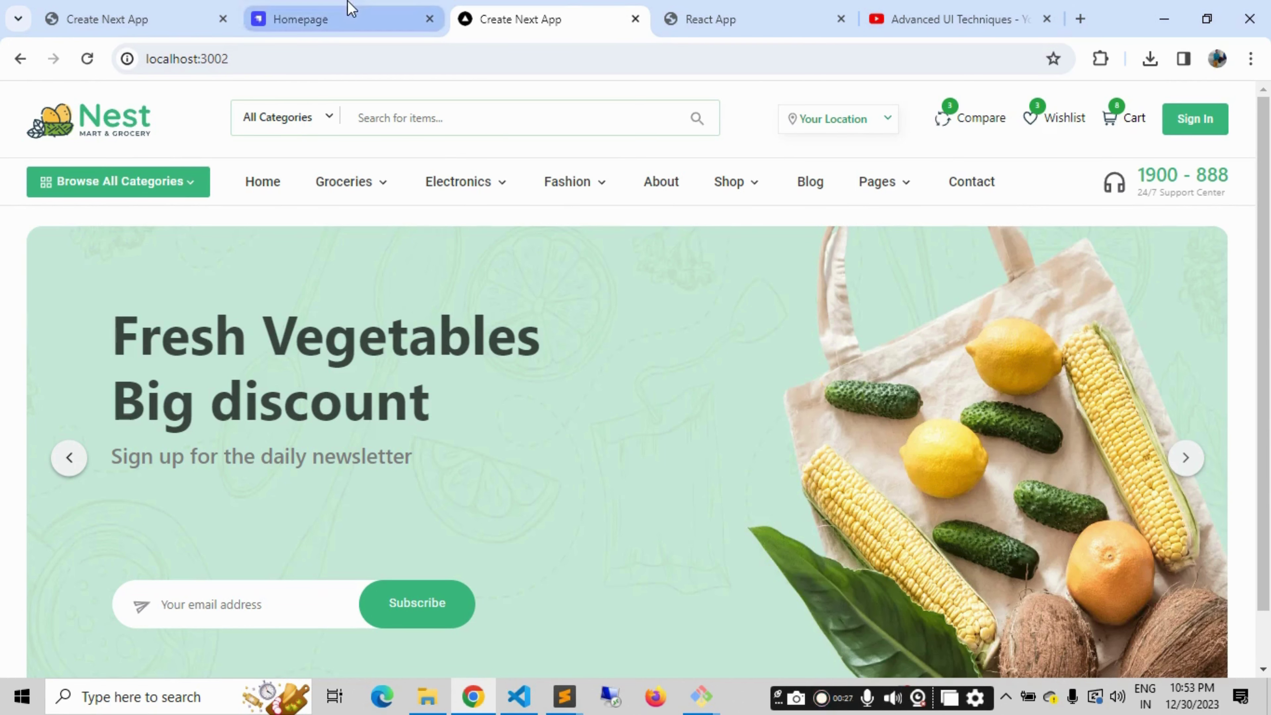
click(349, 15)
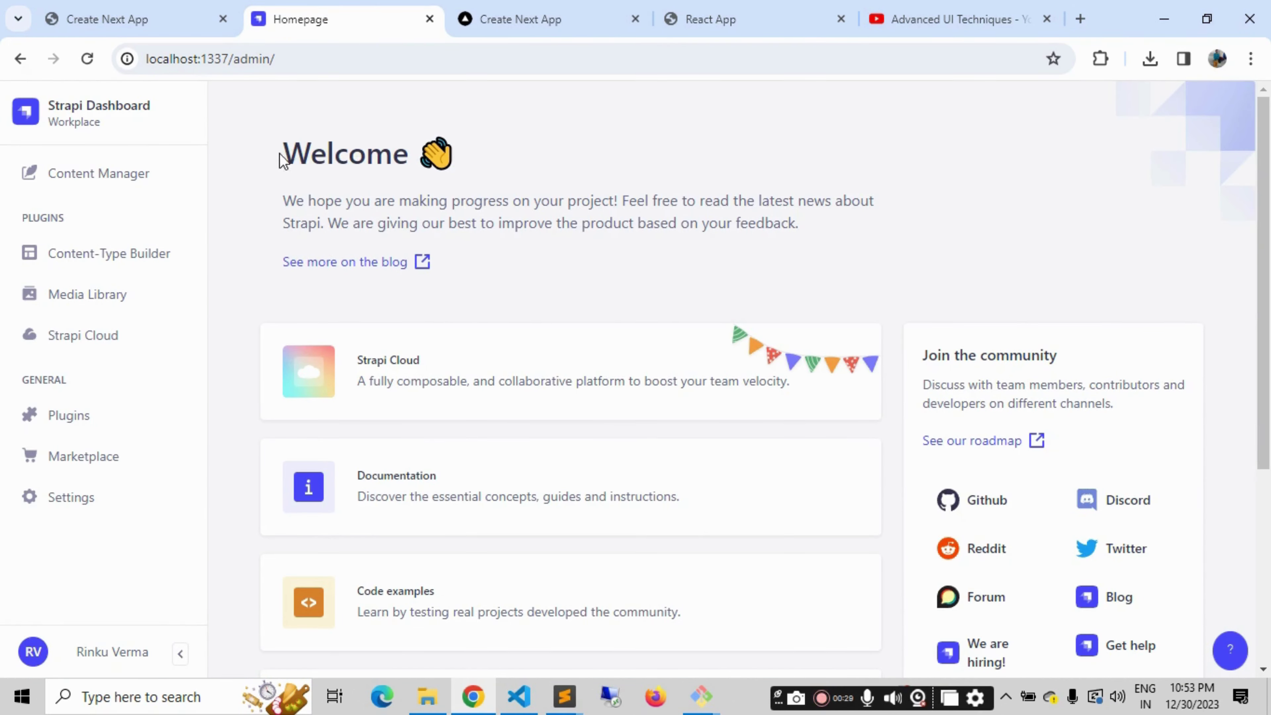
double_click(330, 157)
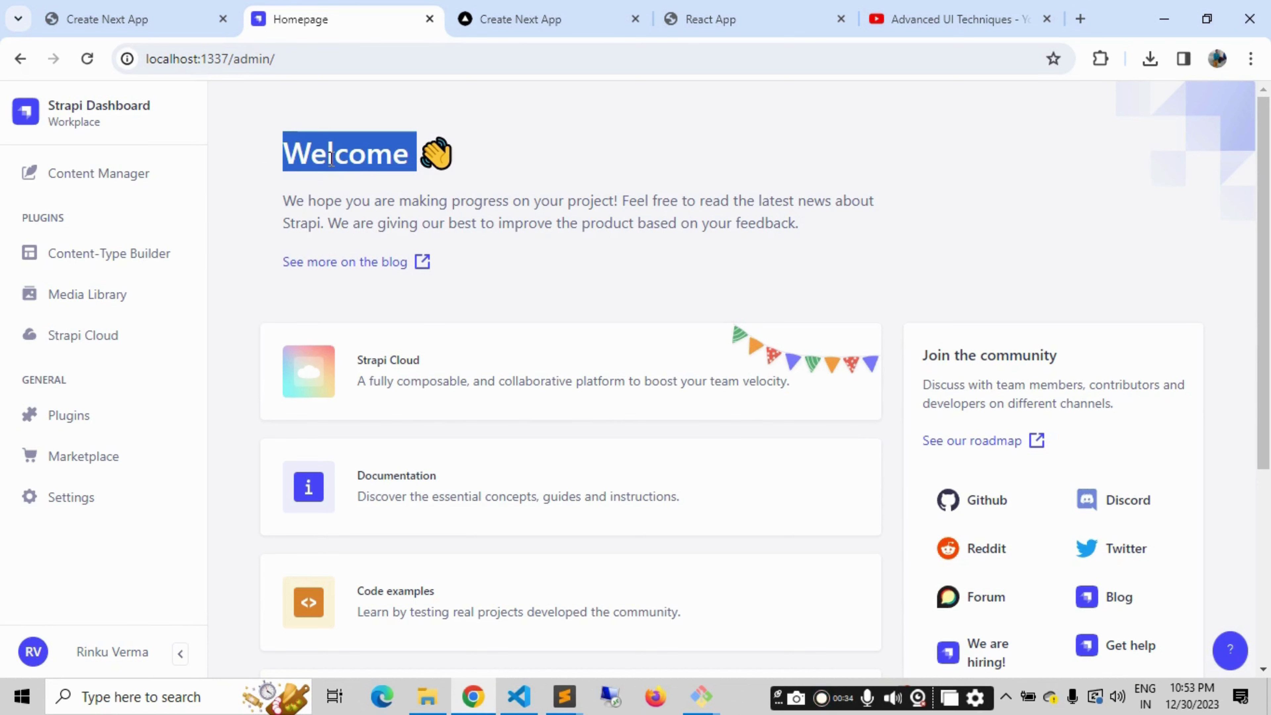
- Examine the localhost:3000 storefront's home page, including the All Categories list, featured categories, popular products and lower sections
click(171, 20)
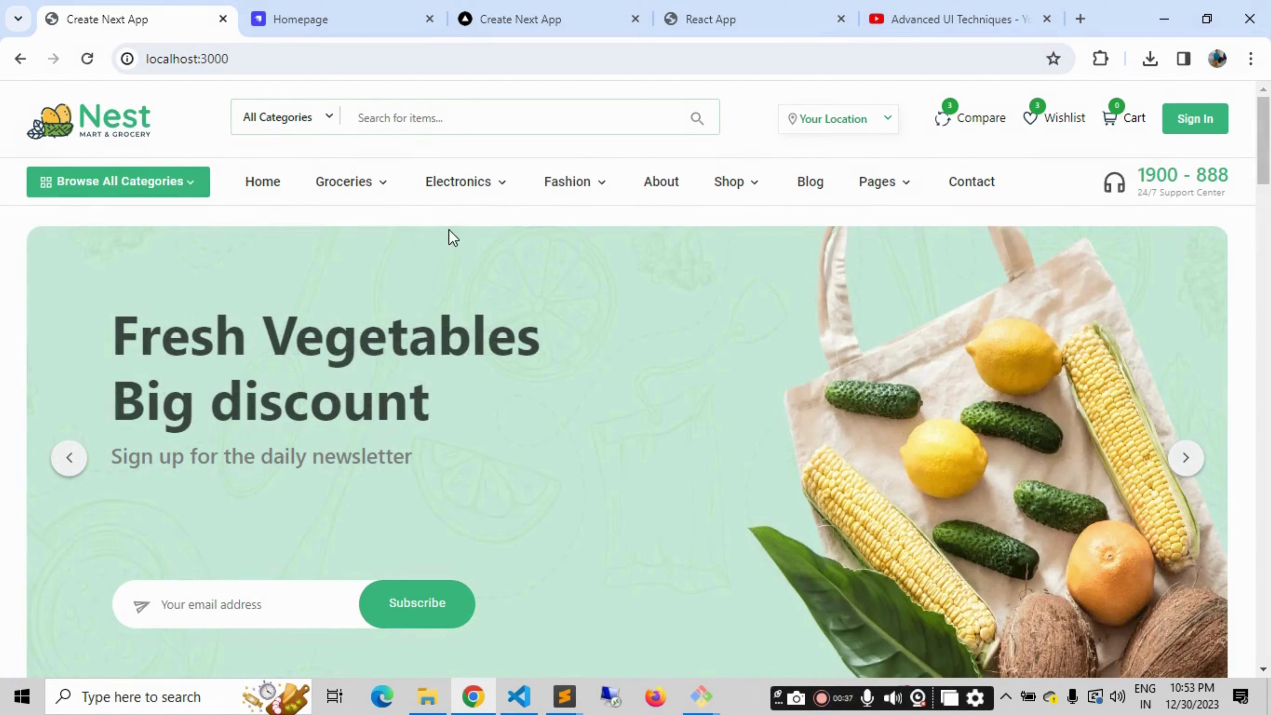
click(260, 120)
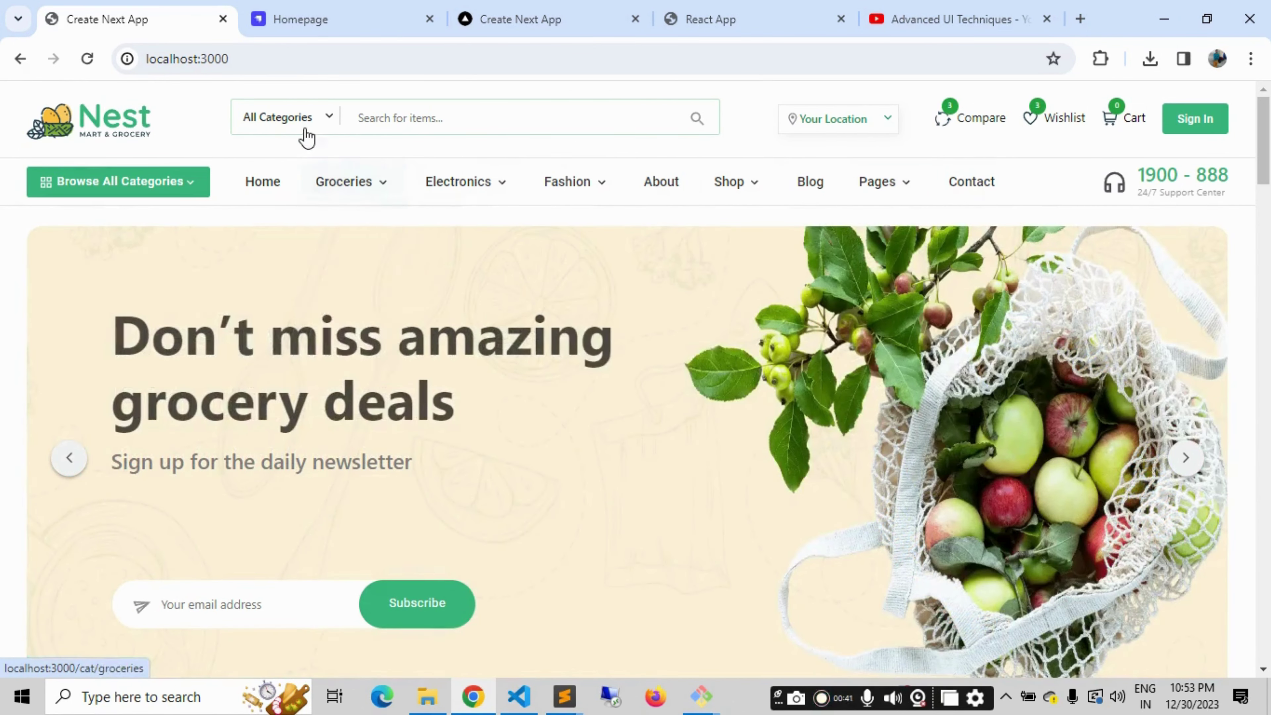
click(321, 119)
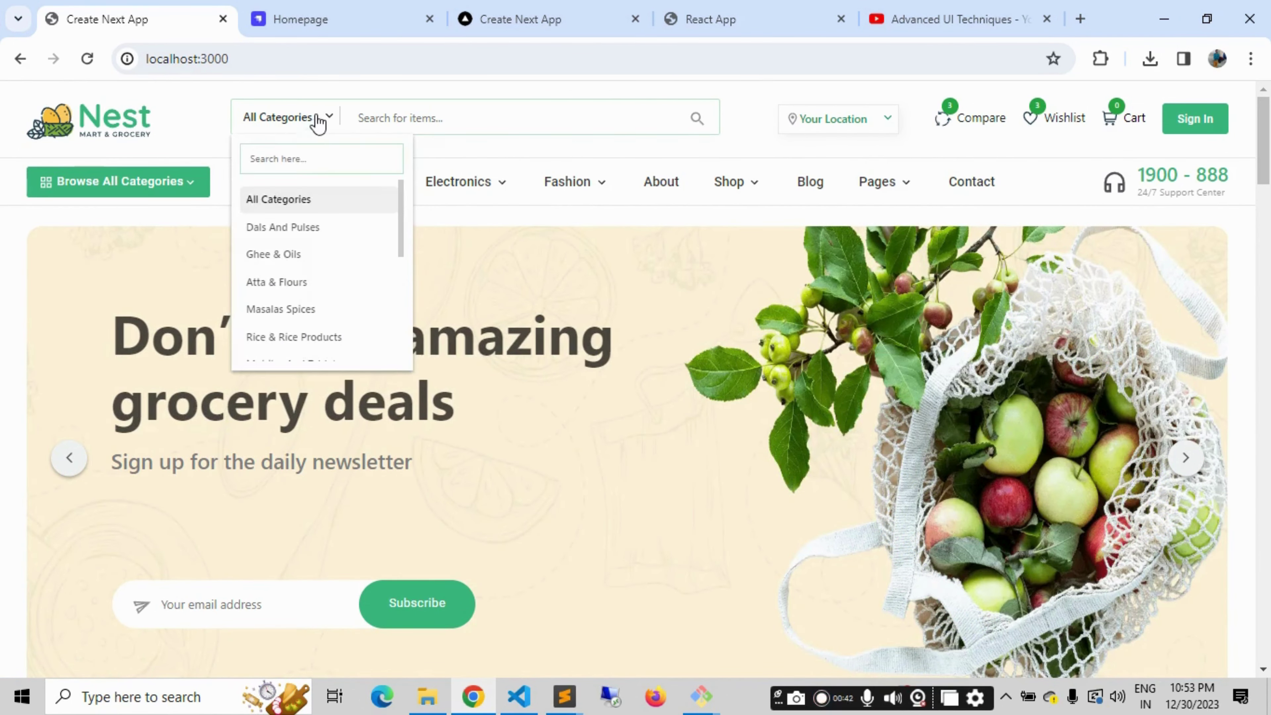
mouse_move(377, 213)
scroll(364, 321, down, 5)
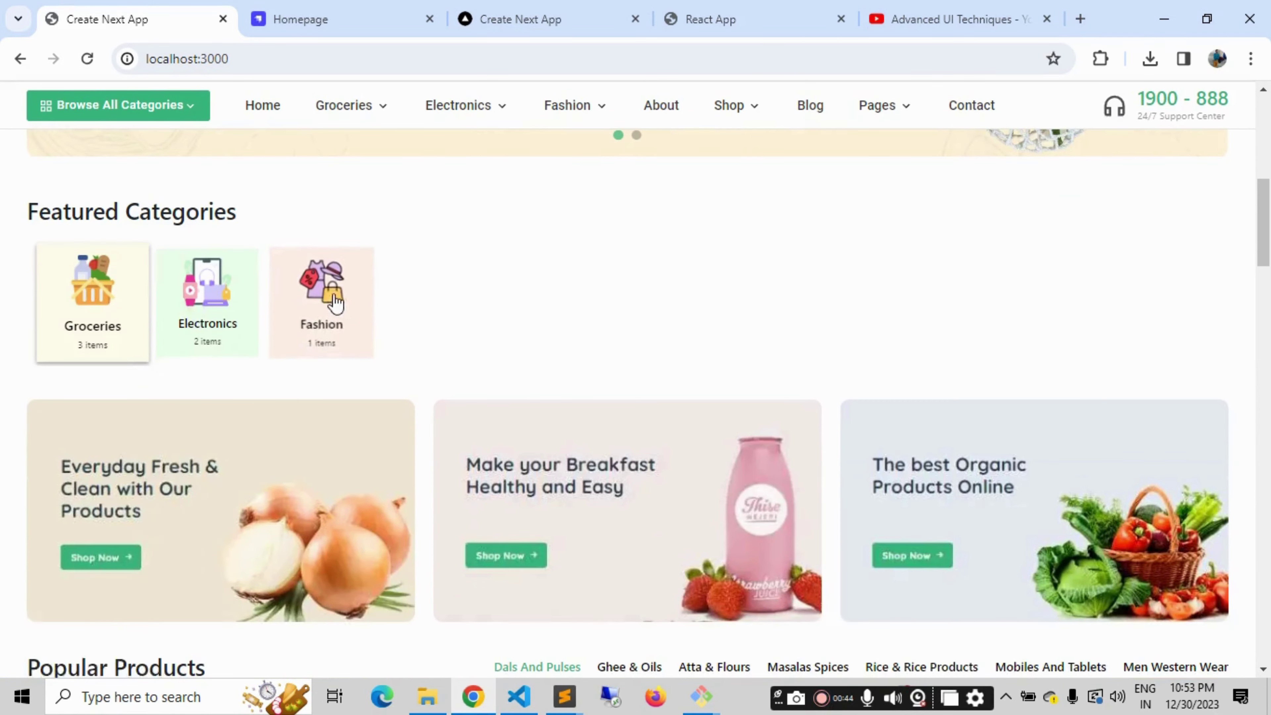
scroll(326, 306, down, 8)
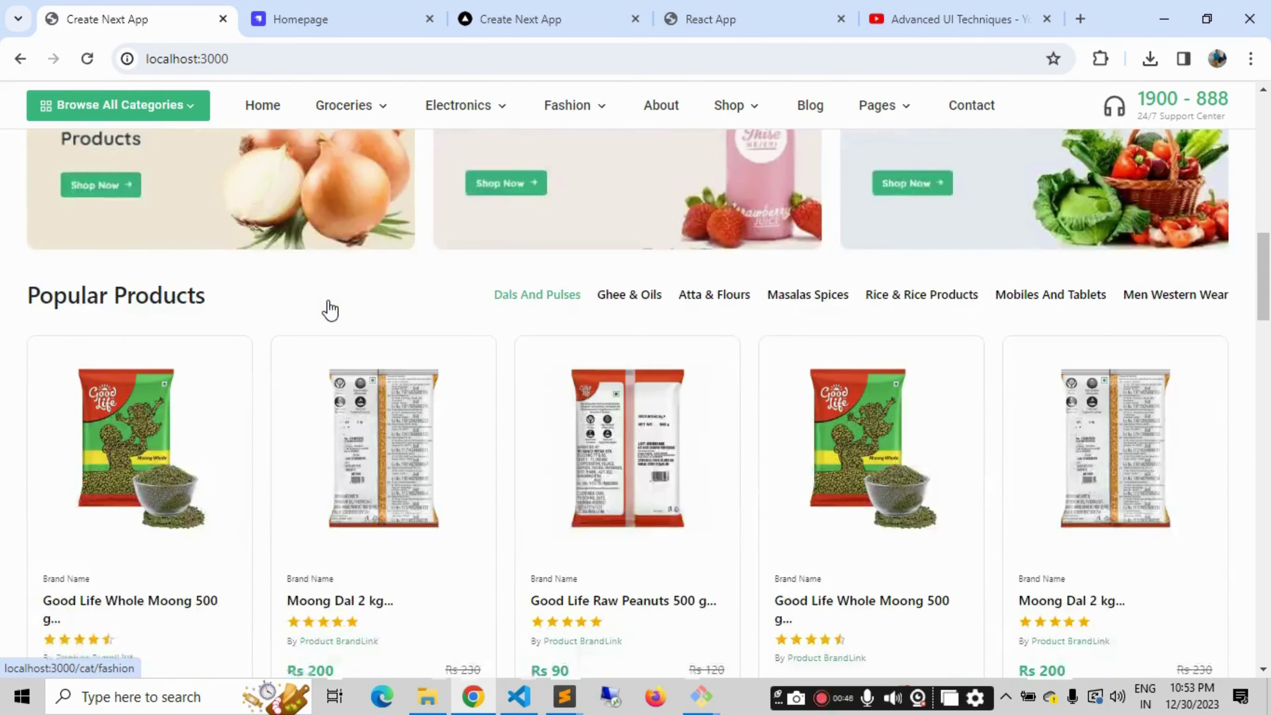
scroll(1146, 414, up, 5)
scroll(627, 349, down, 15)
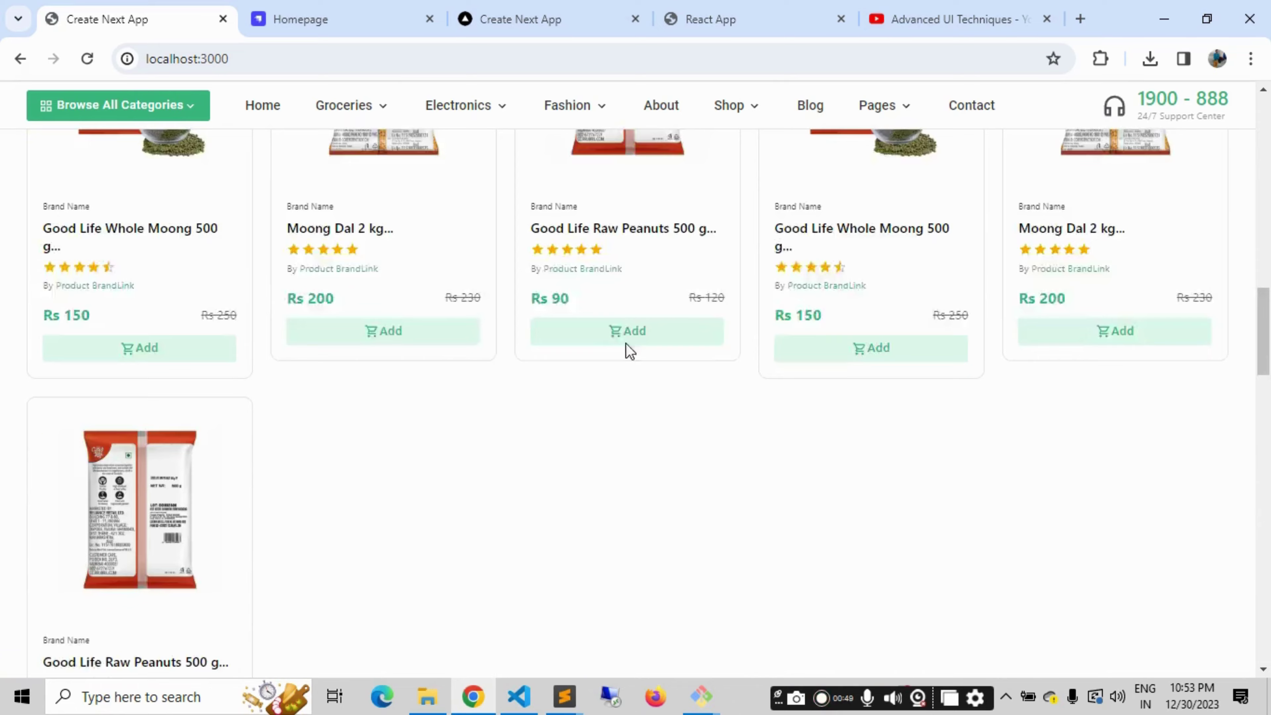
scroll(474, 304, down, 6)
scroll(426, 363, down, 10)
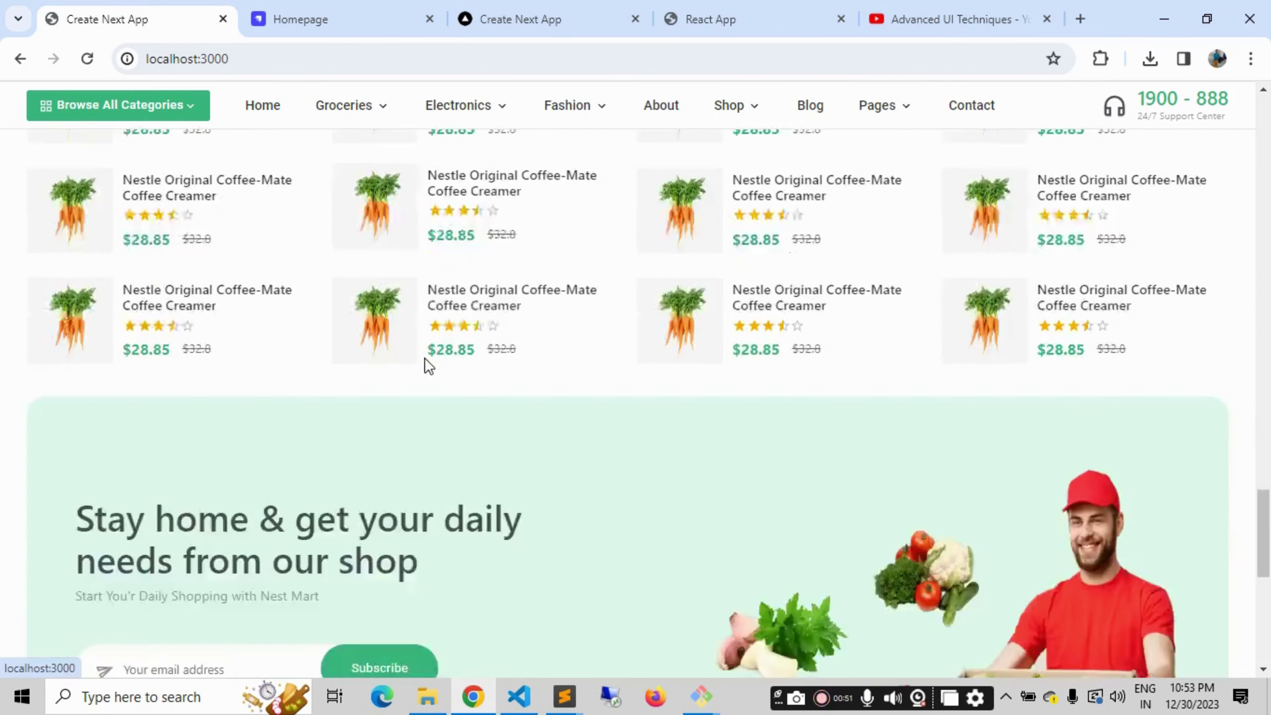
scroll(314, 384, up, 4)
scroll(310, 383, up, 20)
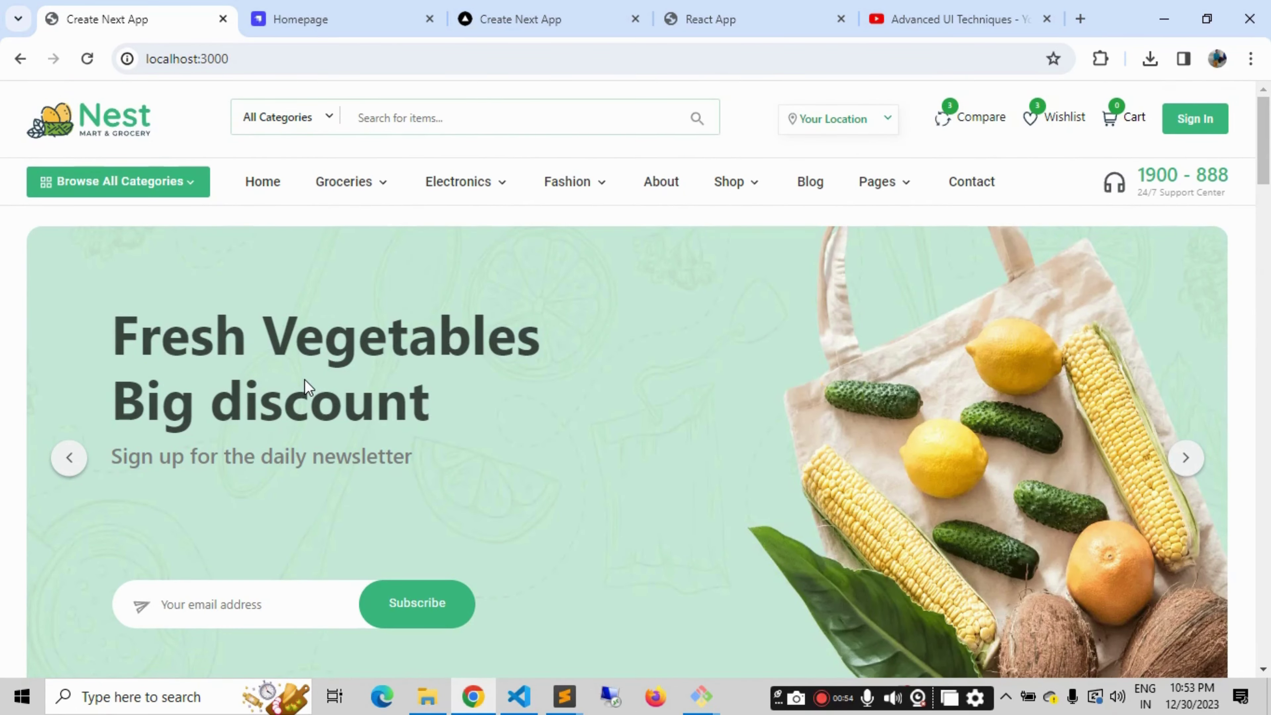
- Open the product collection in the Content Manager of the Strapi admin site
click(320, 20)
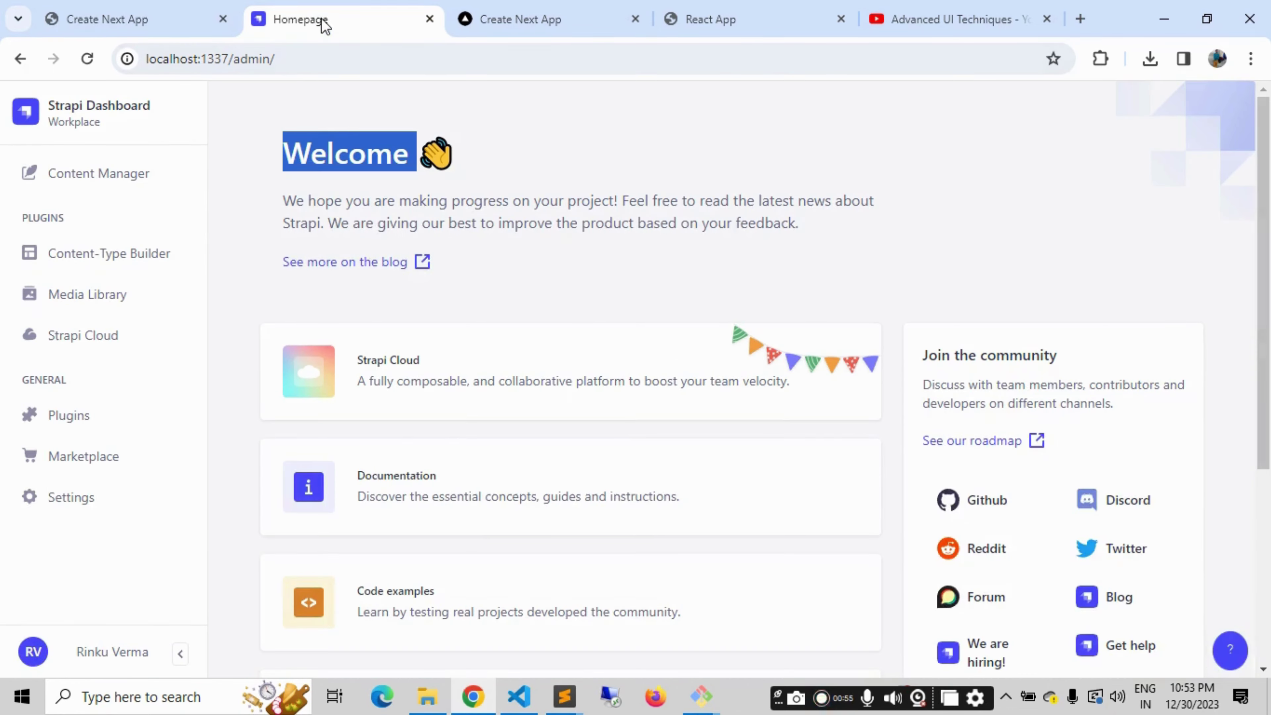
click(78, 189)
click(281, 262)
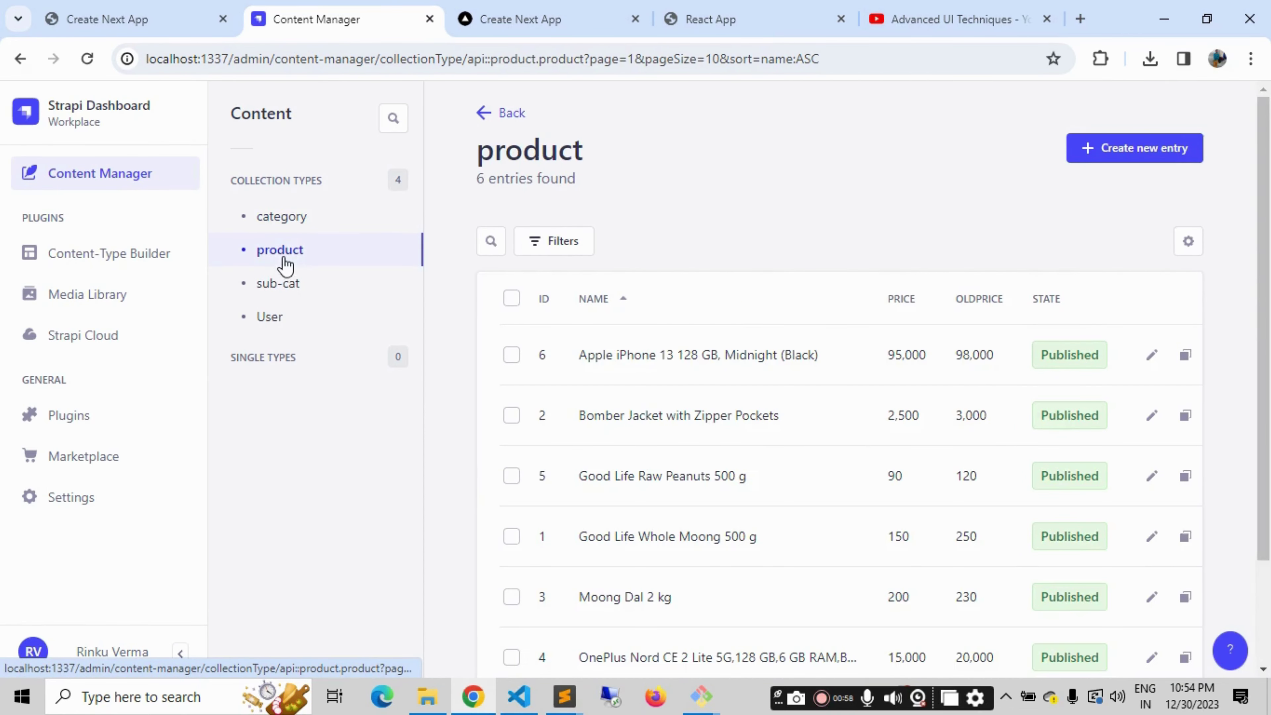
- Switch to VS Code and open db.json at the "dals and pulses" category name
click(518, 696)
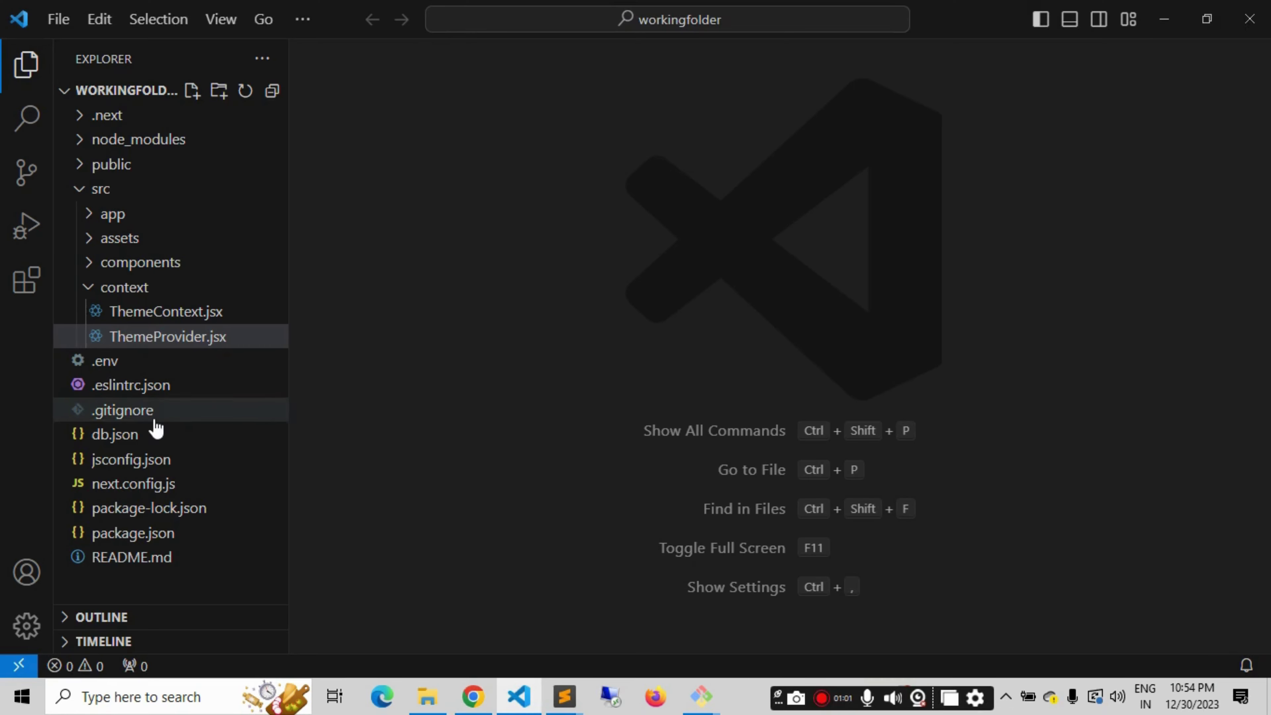
click(147, 434)
click(575, 283)
- Return to Chrome and examine the phones in the Daily Best Sells section of the localhost:3000 storefront
key(alt+Tab)
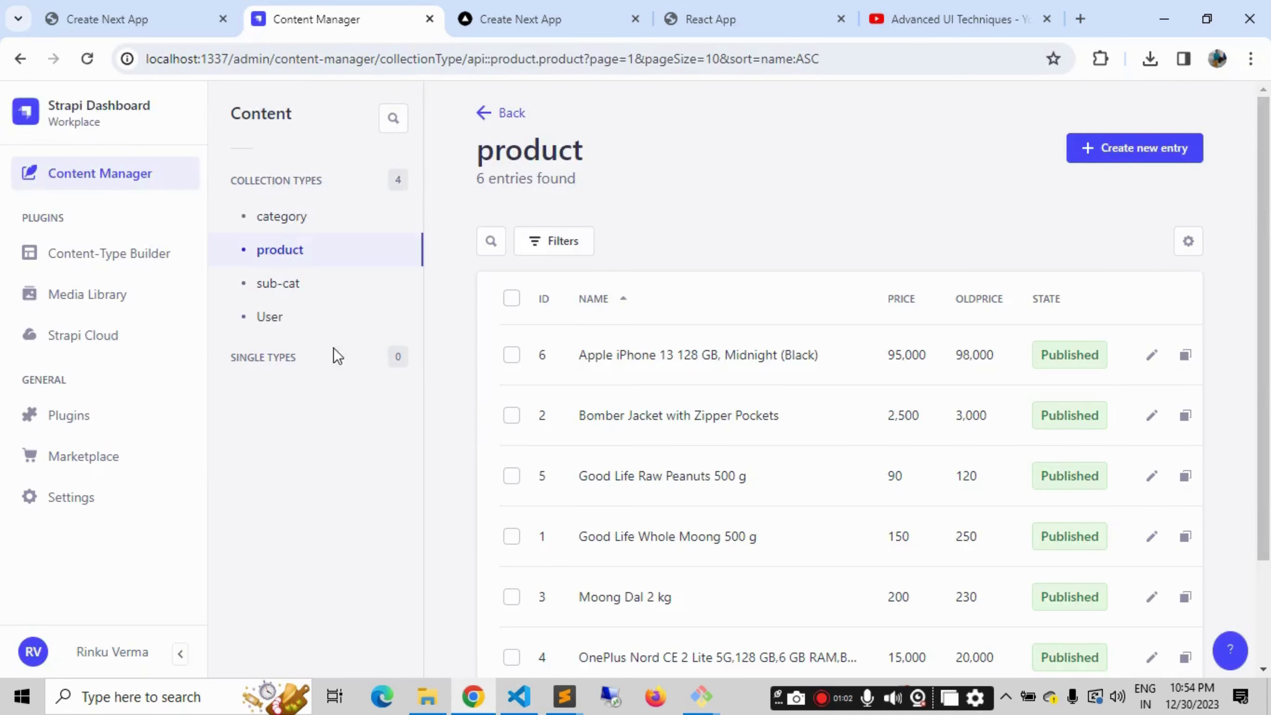
click(135, 5)
scroll(350, 411, down, 15)
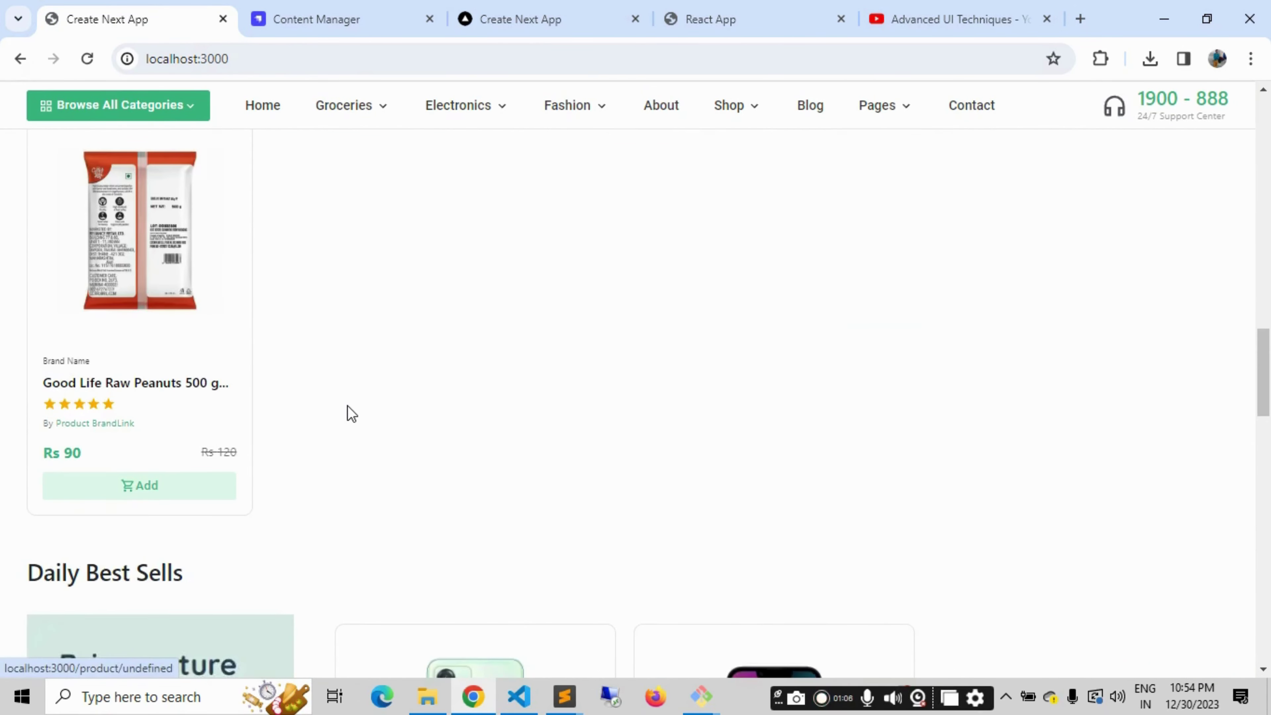
scroll(348, 408, up, 2)
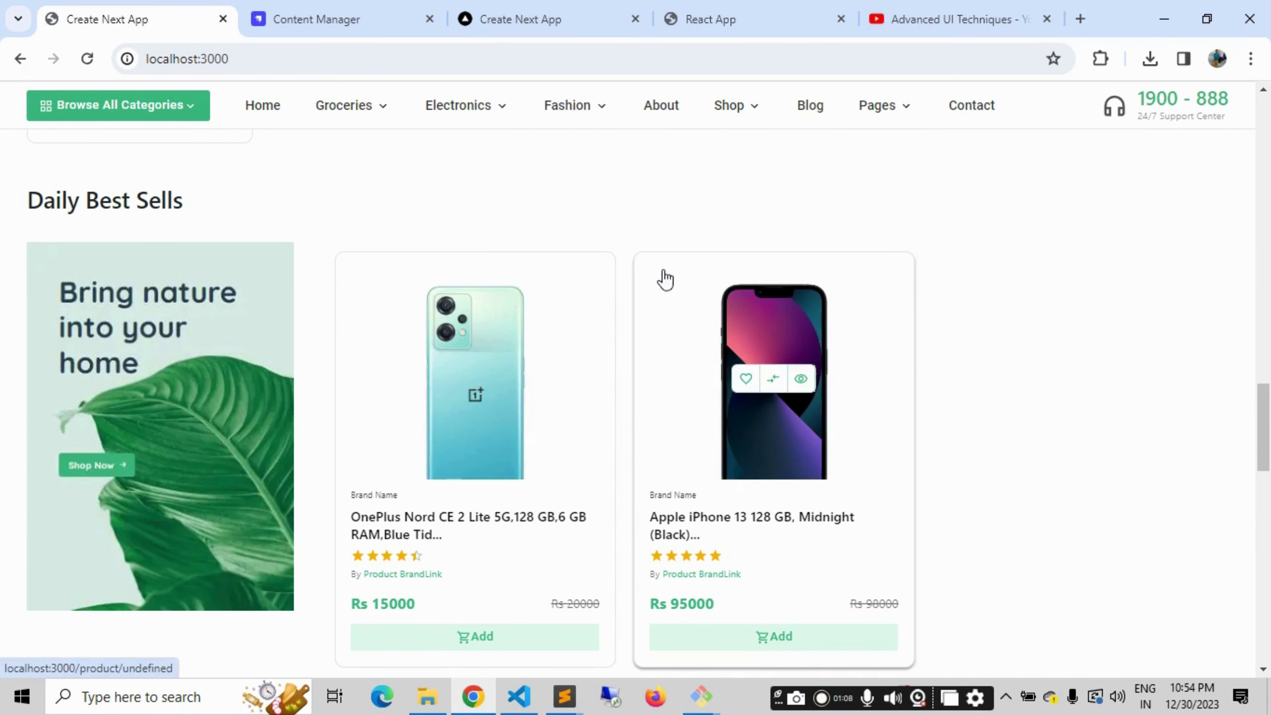
mouse_move(463, 111)
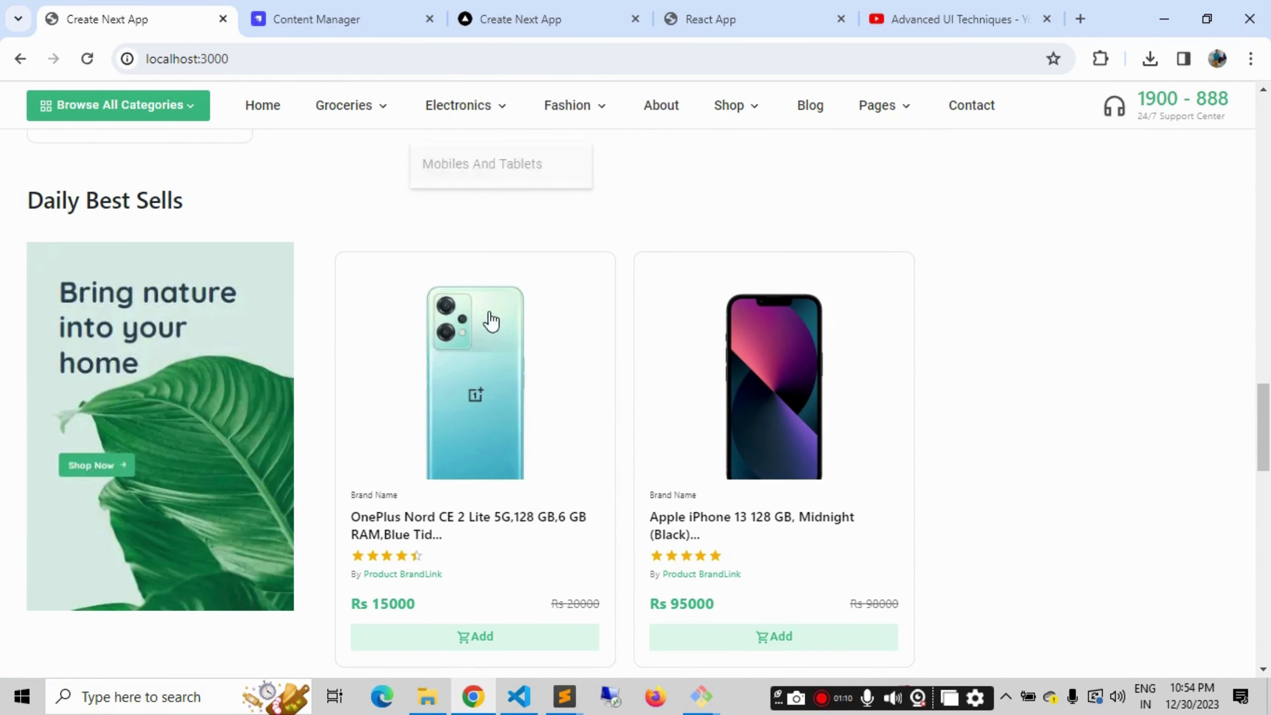
mouse_move(801, 342)
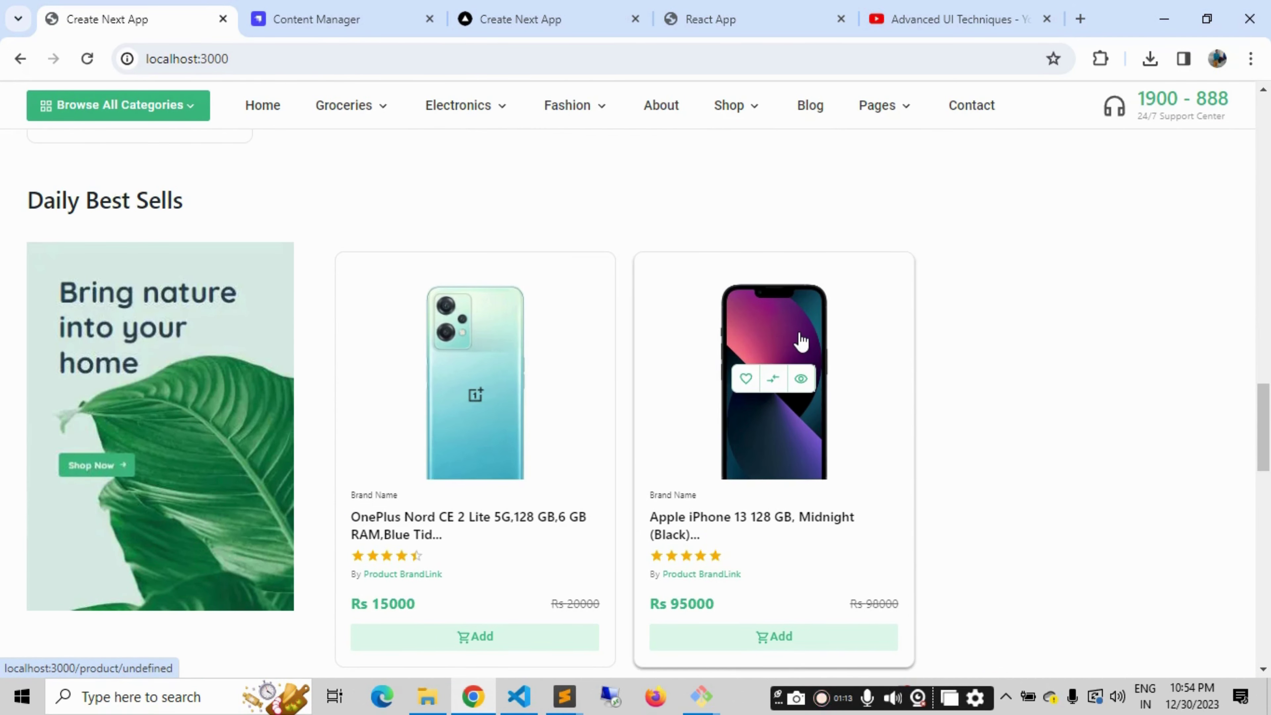
- In VS Code, turn on word wrap and collapse the groceries object and the OnePlus and iPhone products in db.json
key(alt+Tab)
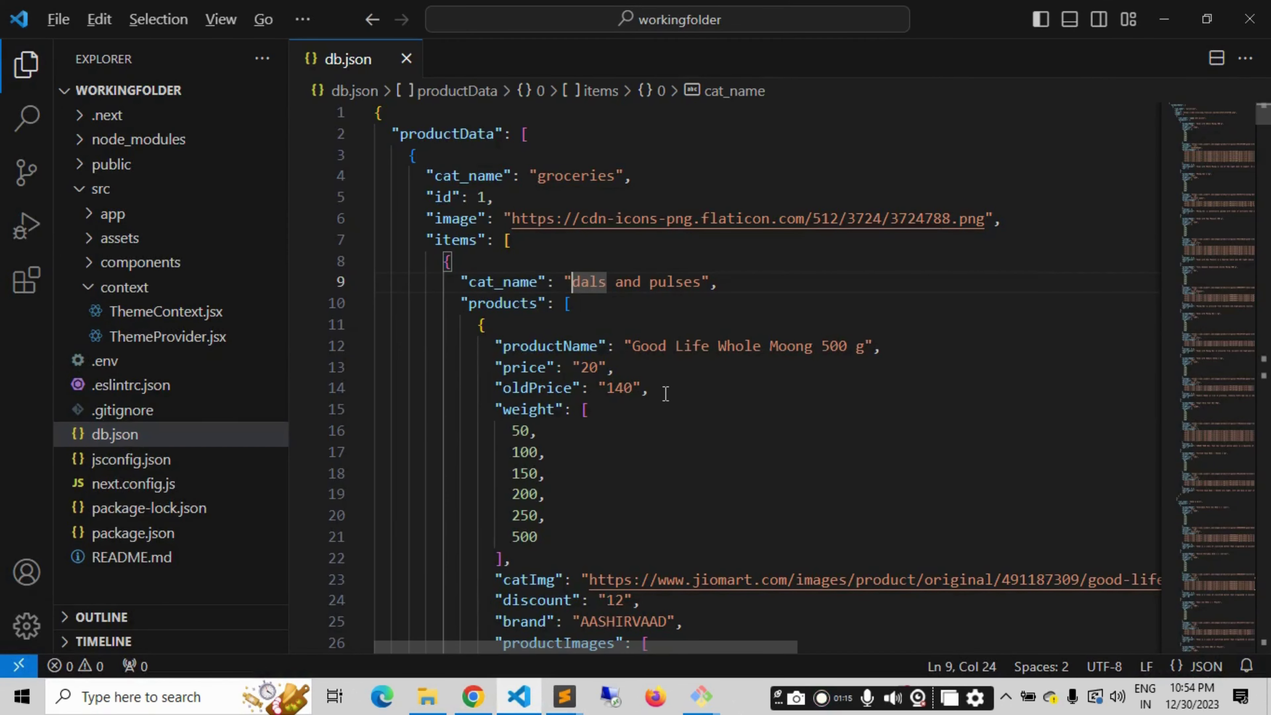
key(alt+z)
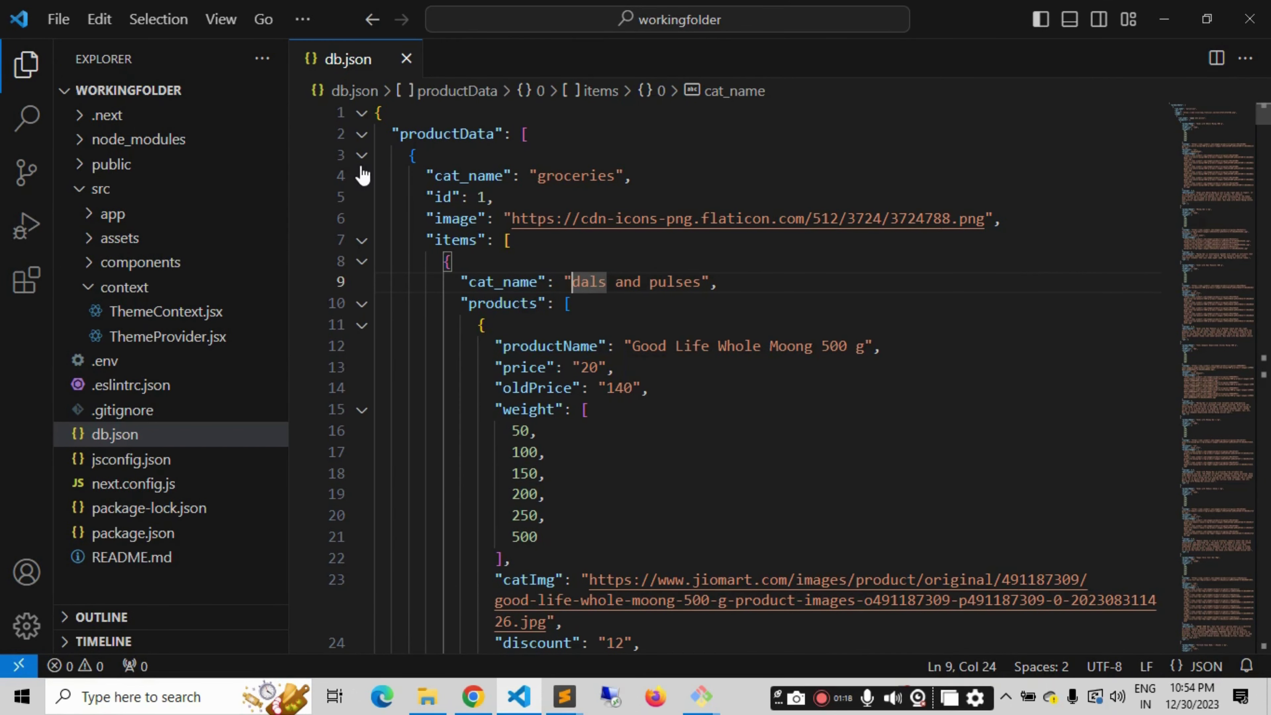
click(362, 155)
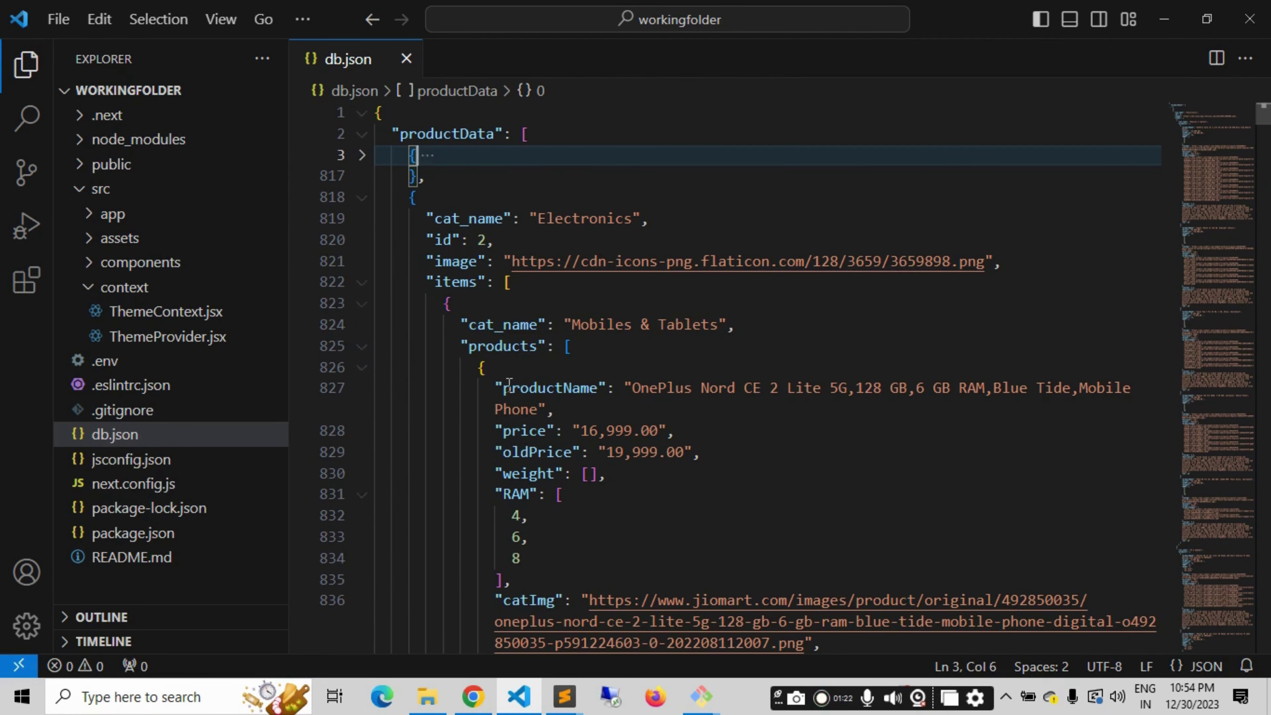
scroll(367, 351, down, 1)
click(363, 312)
scroll(373, 280, down, 2)
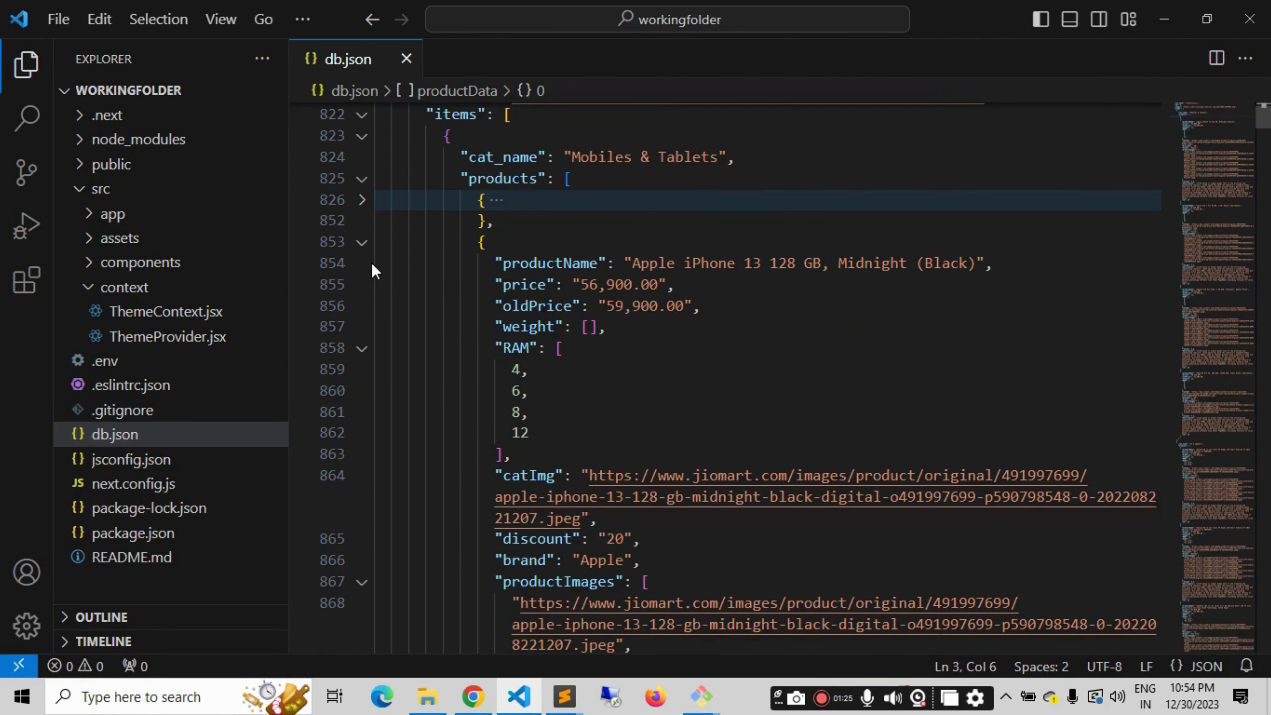
click(362, 242)
- Create a new Strapi product entry in Chrome named "Tecno Pop 7 Pro 64 GB, 2 GB, Black, Smartphone", copied from db.json
drag(633, 306, 1040, 306)
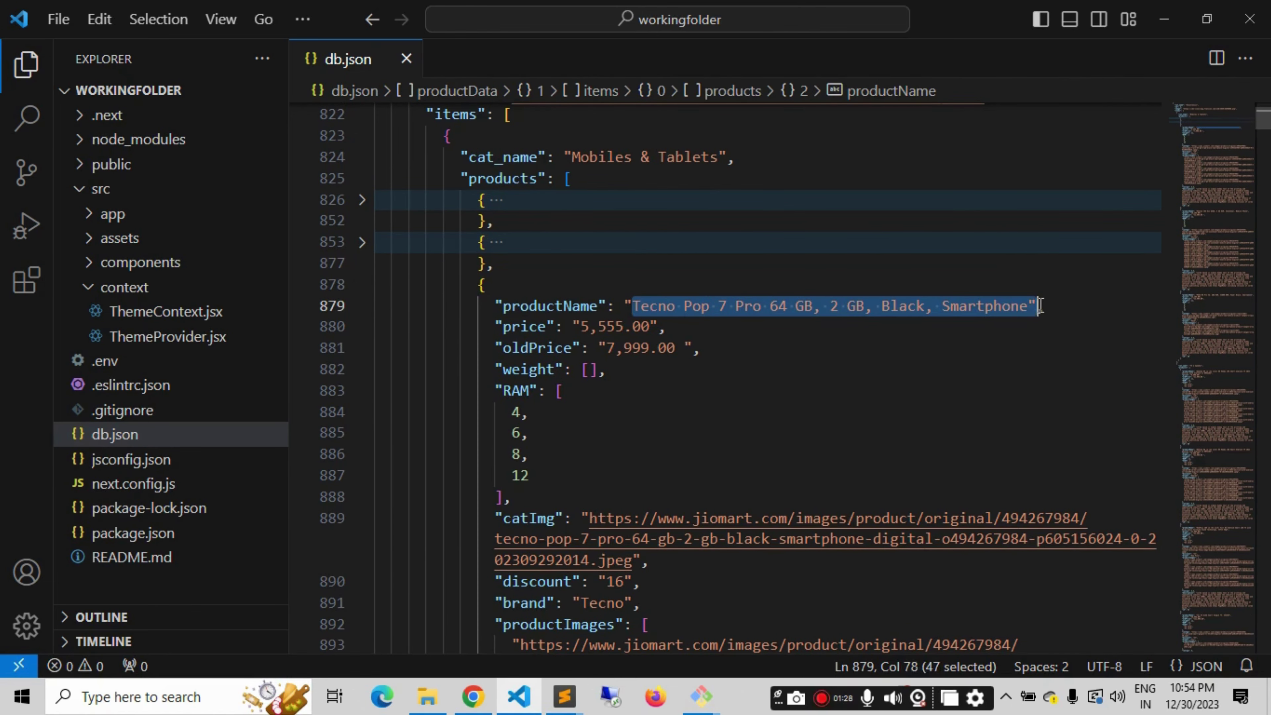
click(472, 697)
click(321, 21)
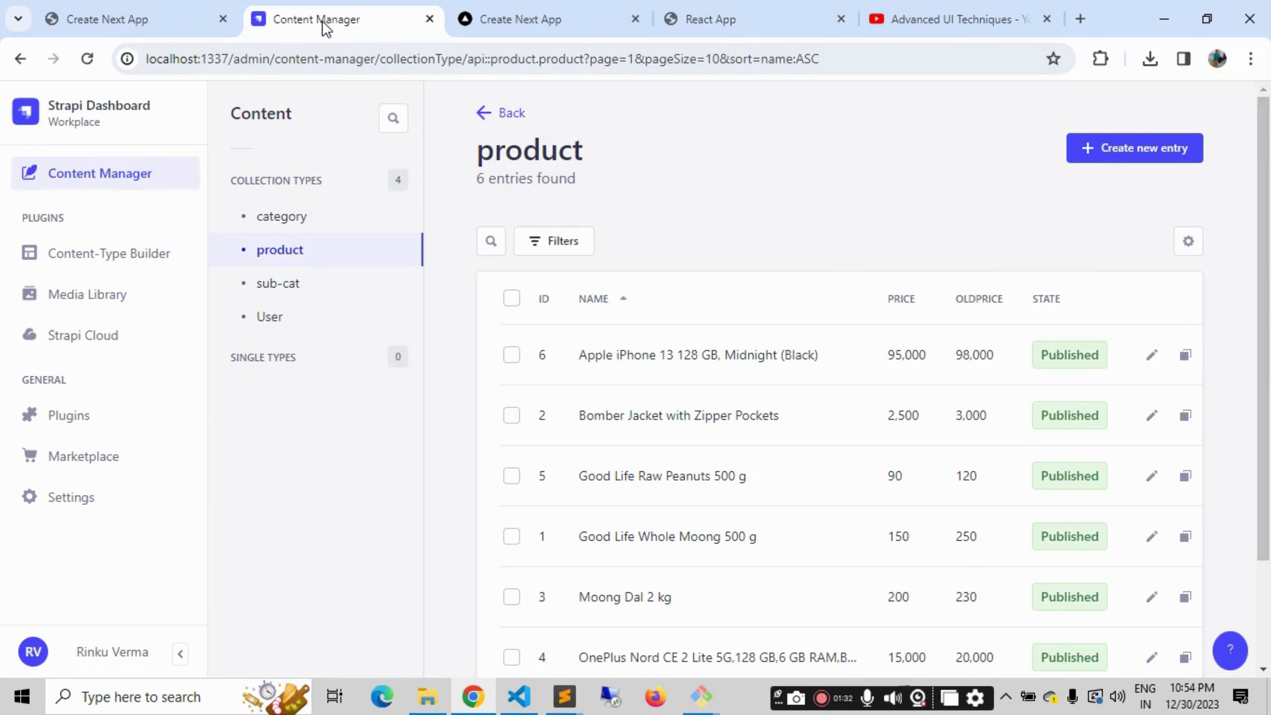
click(1081, 153)
click(560, 279)
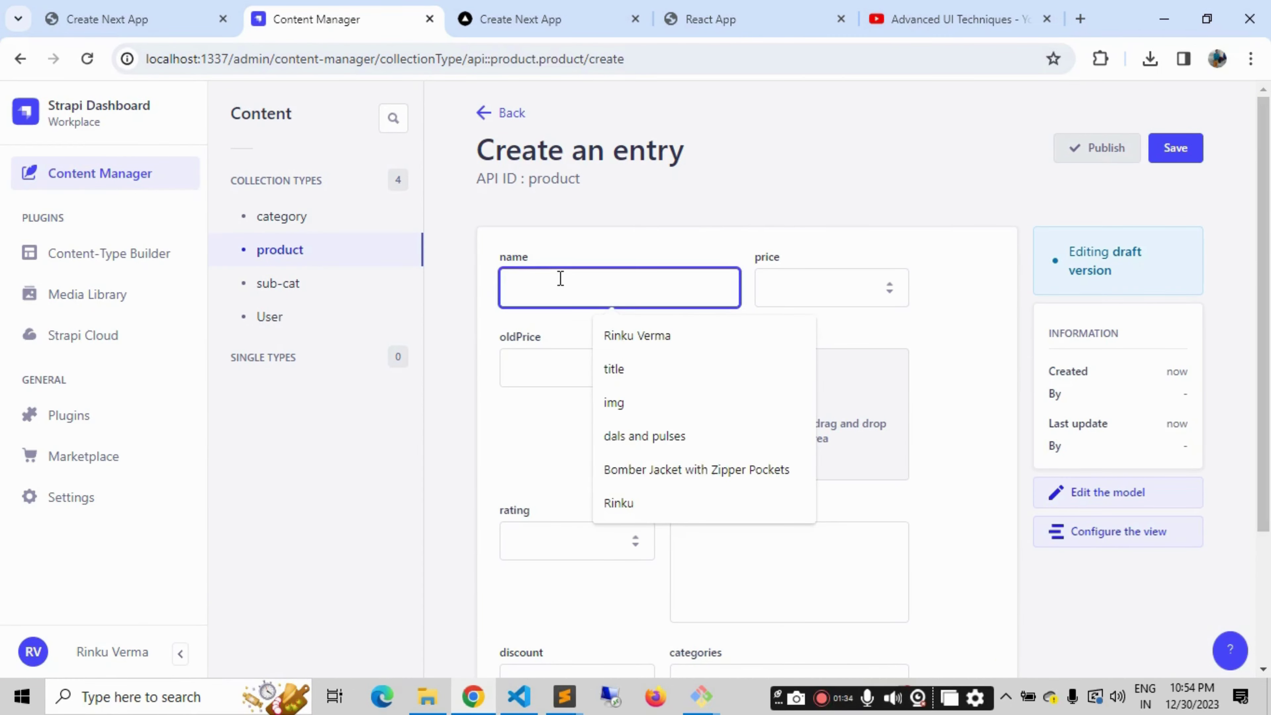
key(ctrl+v)
- Copy the Tecno product's Lorem Ipsum description from db.json in VS Code into the new entry's description in Chrome
click(519, 696)
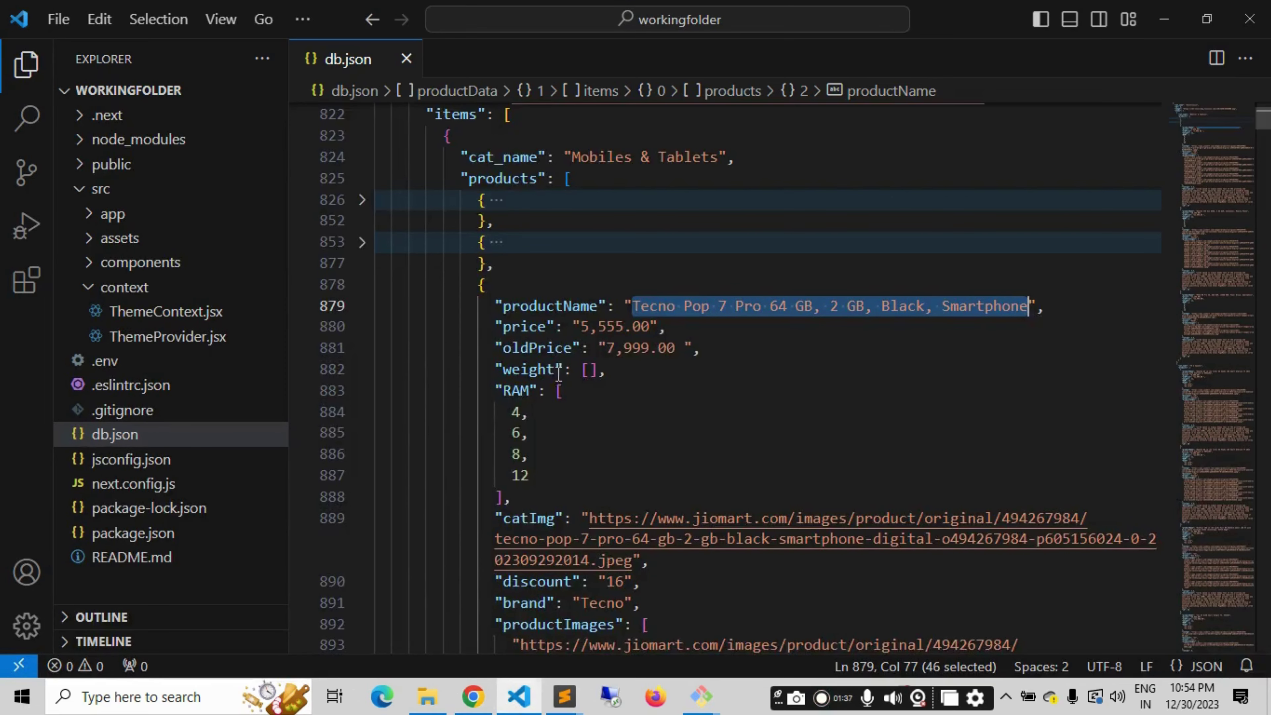
scroll(626, 341, down, 10)
scroll(627, 341, down, 2)
drag(631, 223, 548, 397)
key(ctrl+c)
click(473, 696)
scroll(758, 454, down, 3)
click(729, 394)
key(ctrl+v)
scroll(732, 384, up, 5)
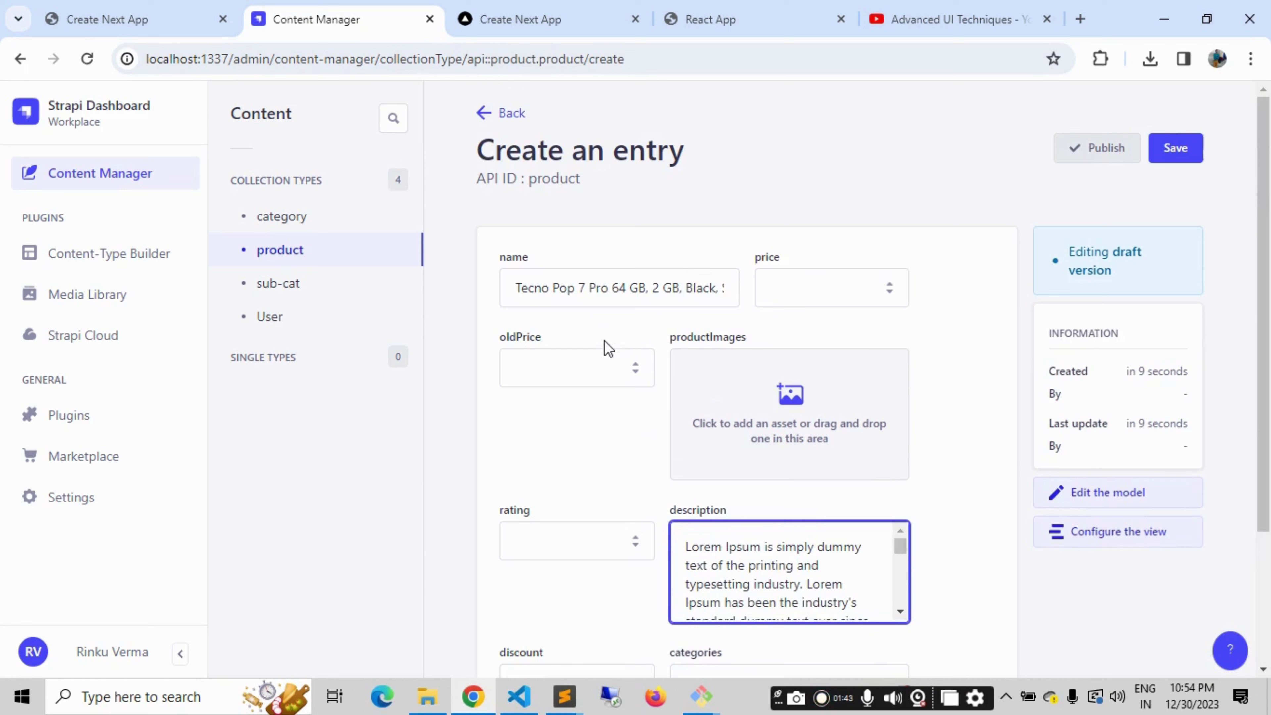
- Set the new product's price to 15,000 and its oldPrice to 18,000
click(806, 280)
text(1500)
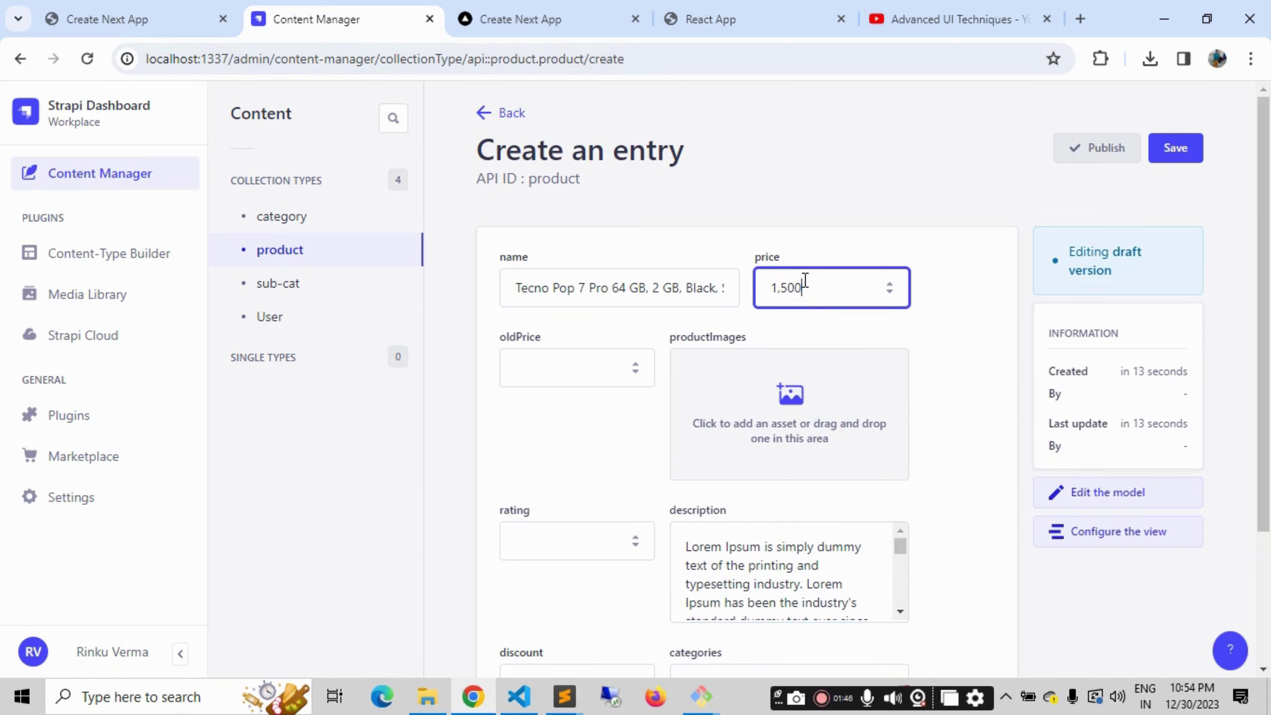
click(535, 364)
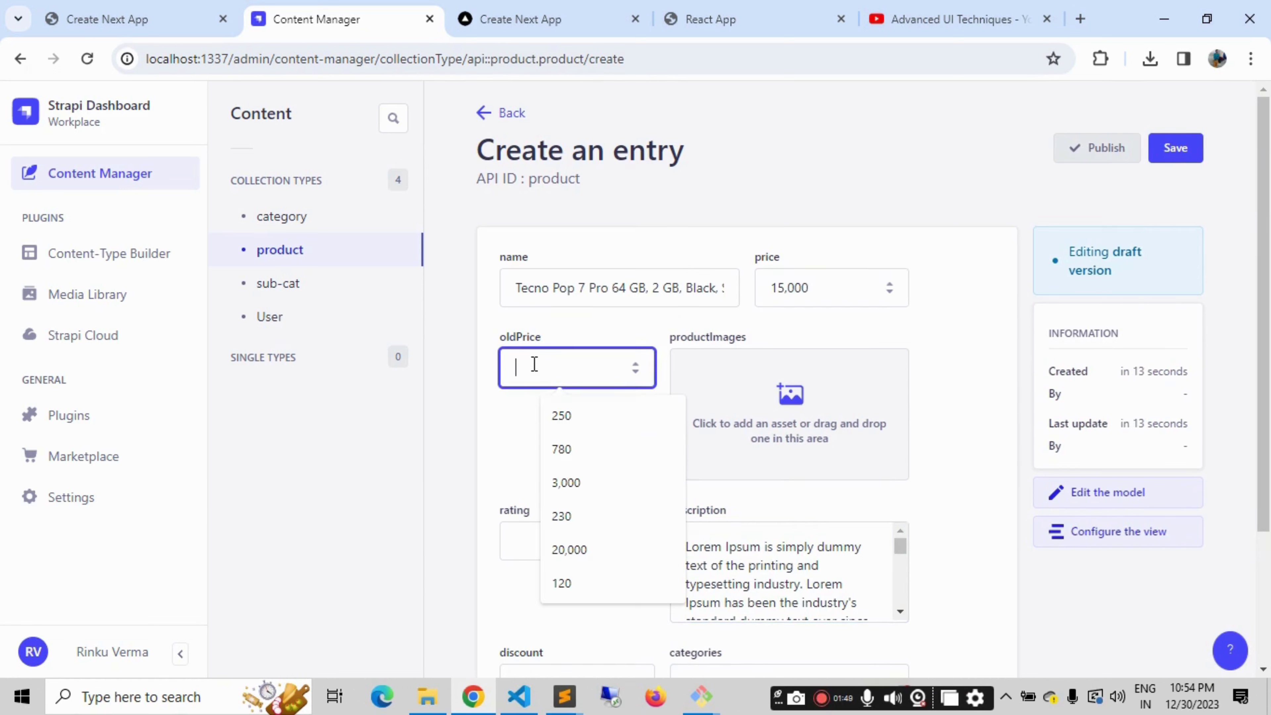
text(18,00)
text(0)
- Set the new product's rating to 4.5 and its discount to 15
scroll(546, 426, down, 2)
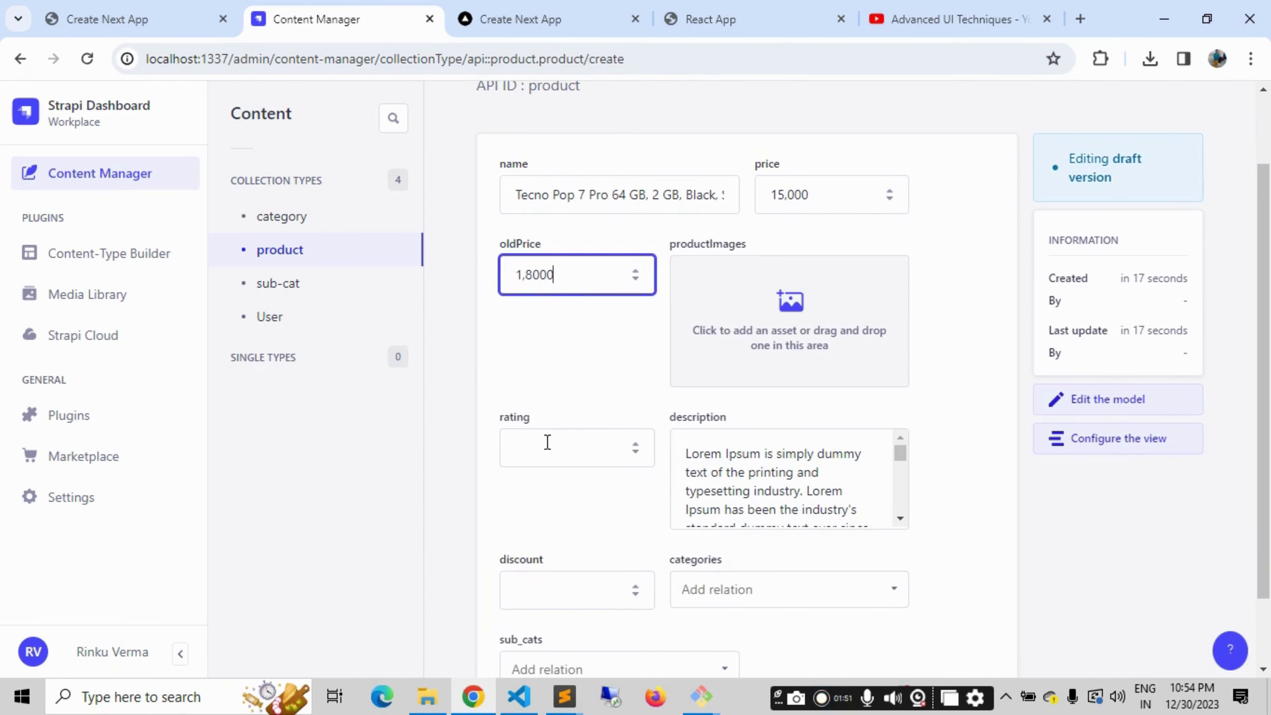
click(548, 443)
text(4.5)
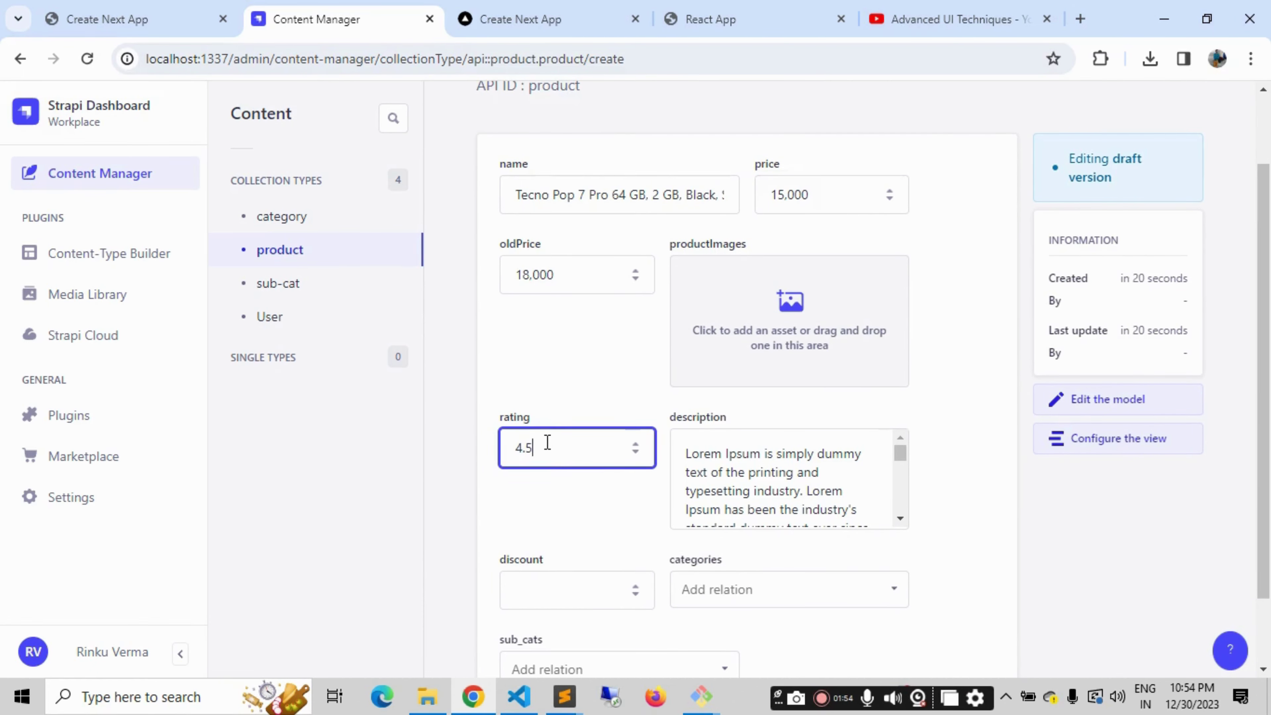
scroll(493, 414, down, 2)
click(535, 499)
text(15)
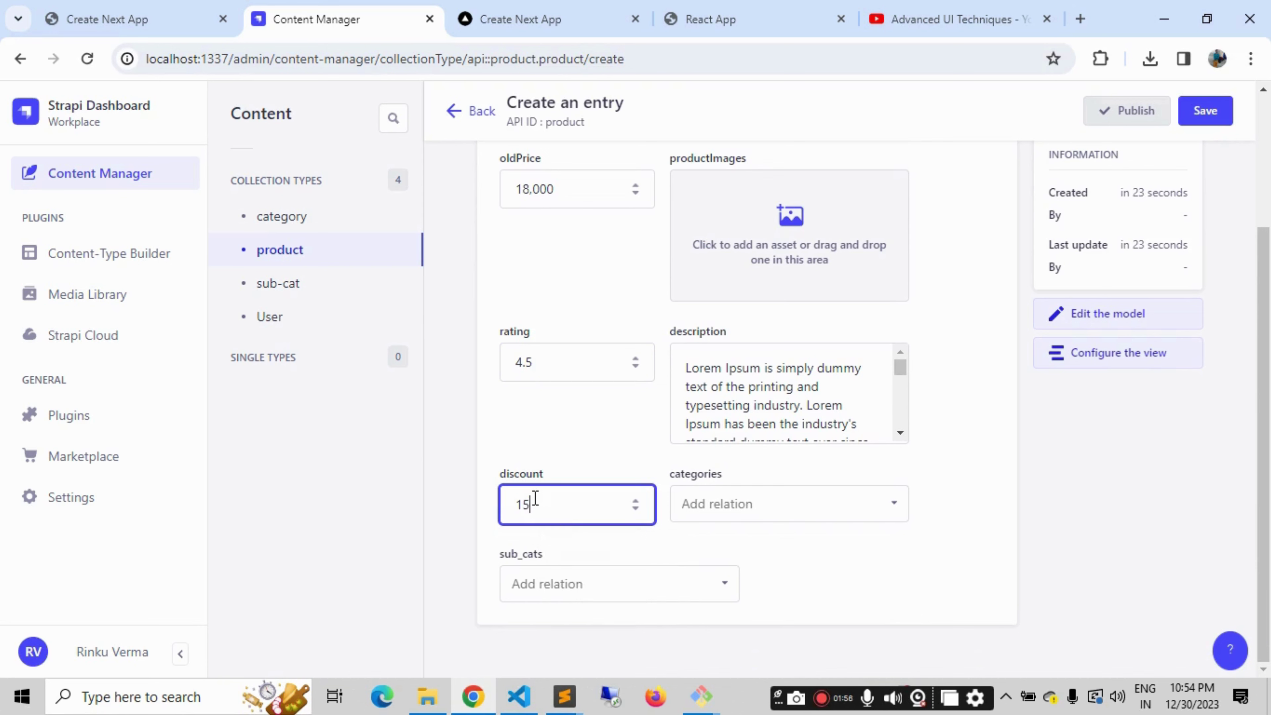
click(621, 424)
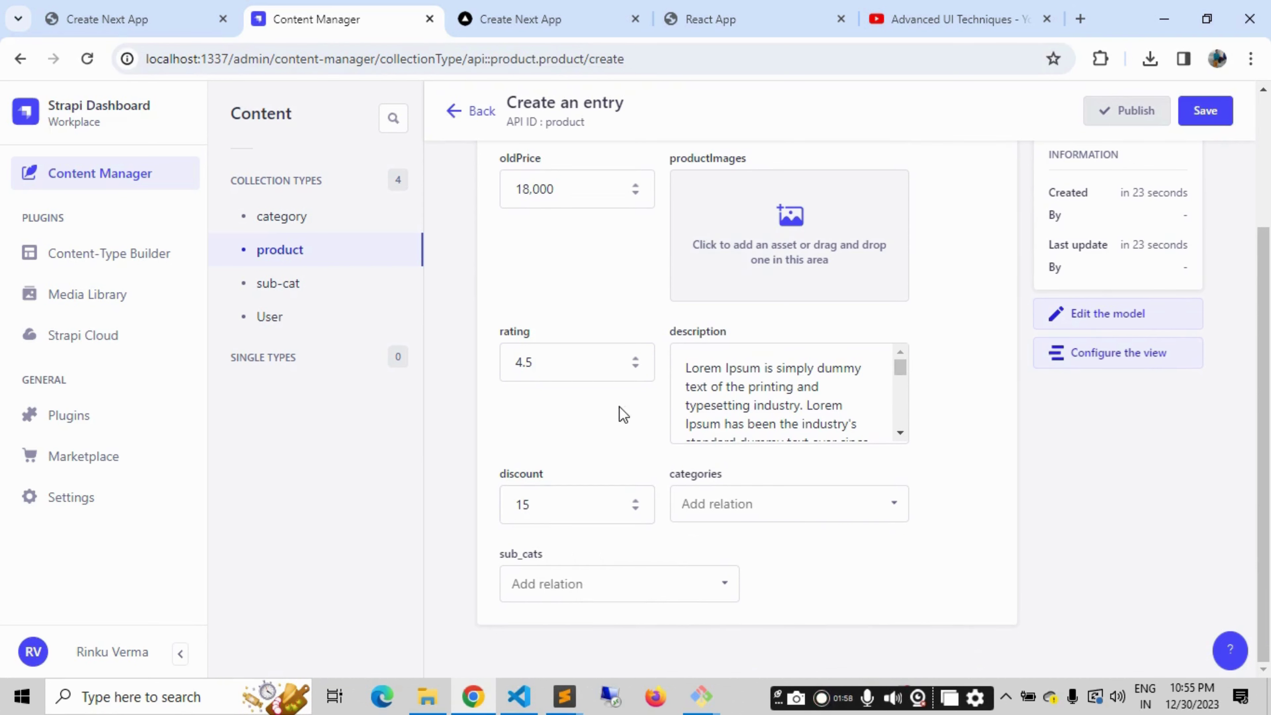
- Assign the new product to the electronics category and the Mobiles and Tablets sub-category
click(738, 506)
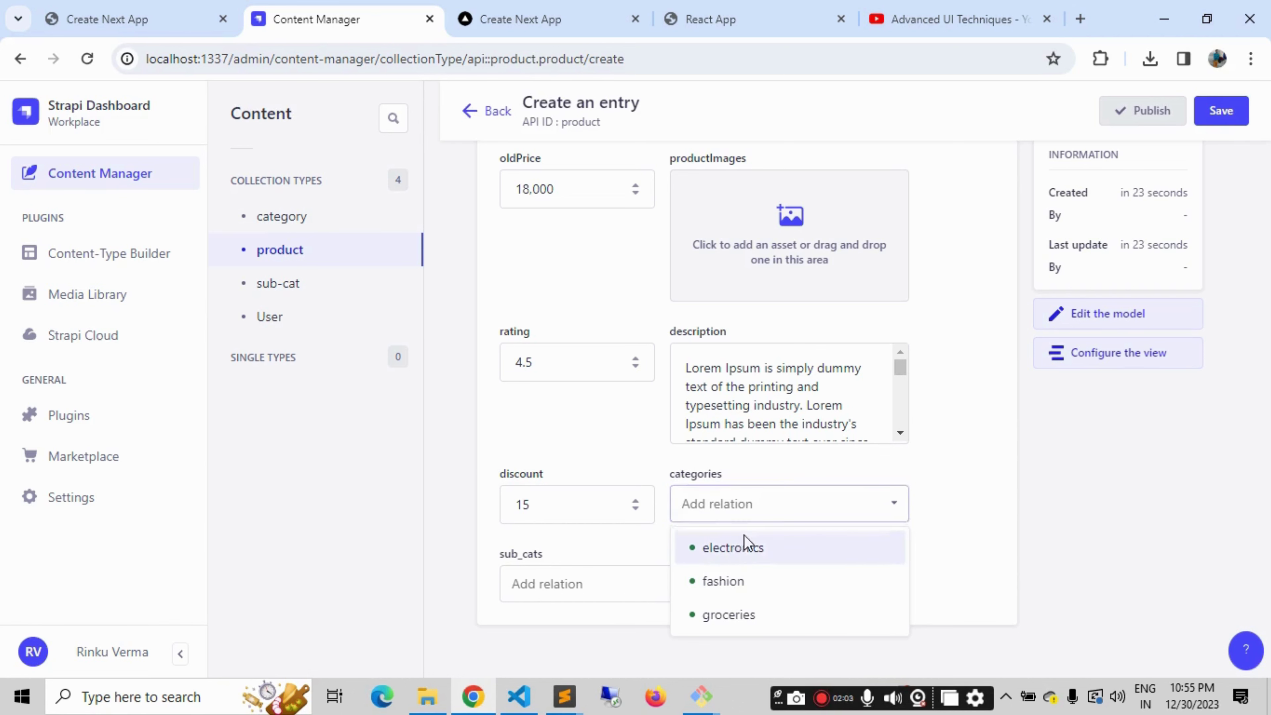
click(732, 547)
click(556, 584)
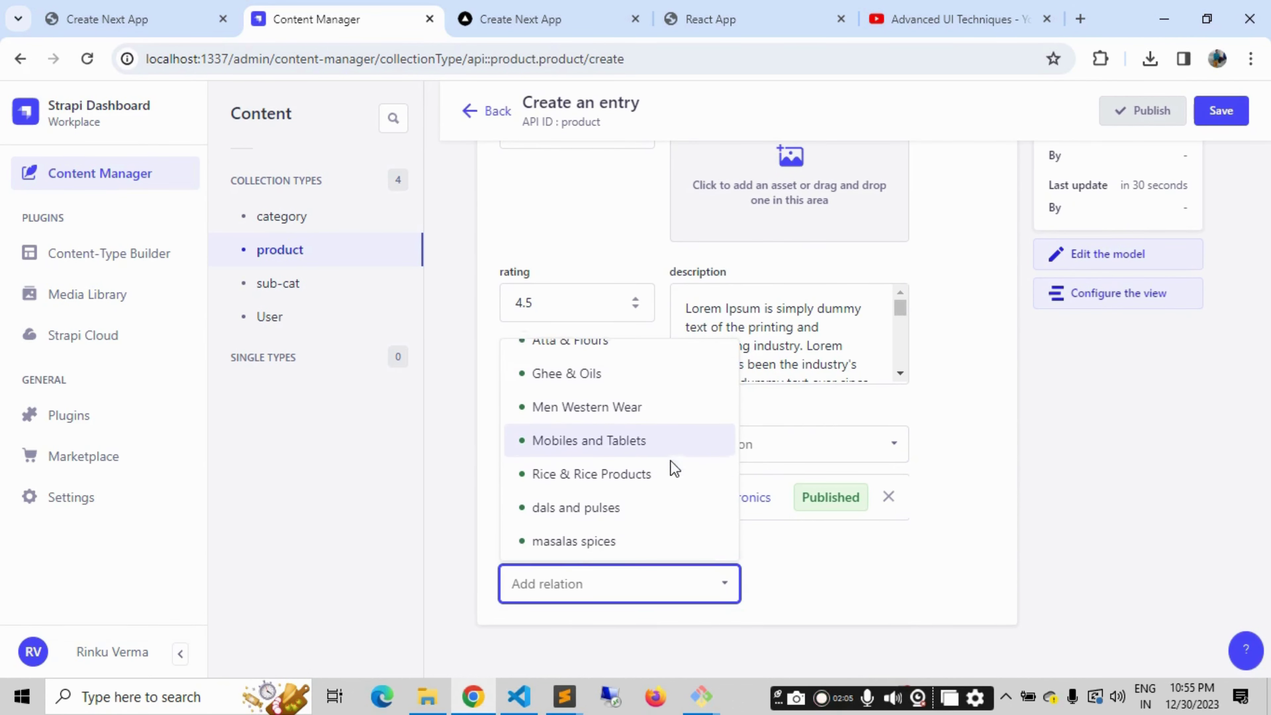
click(582, 443)
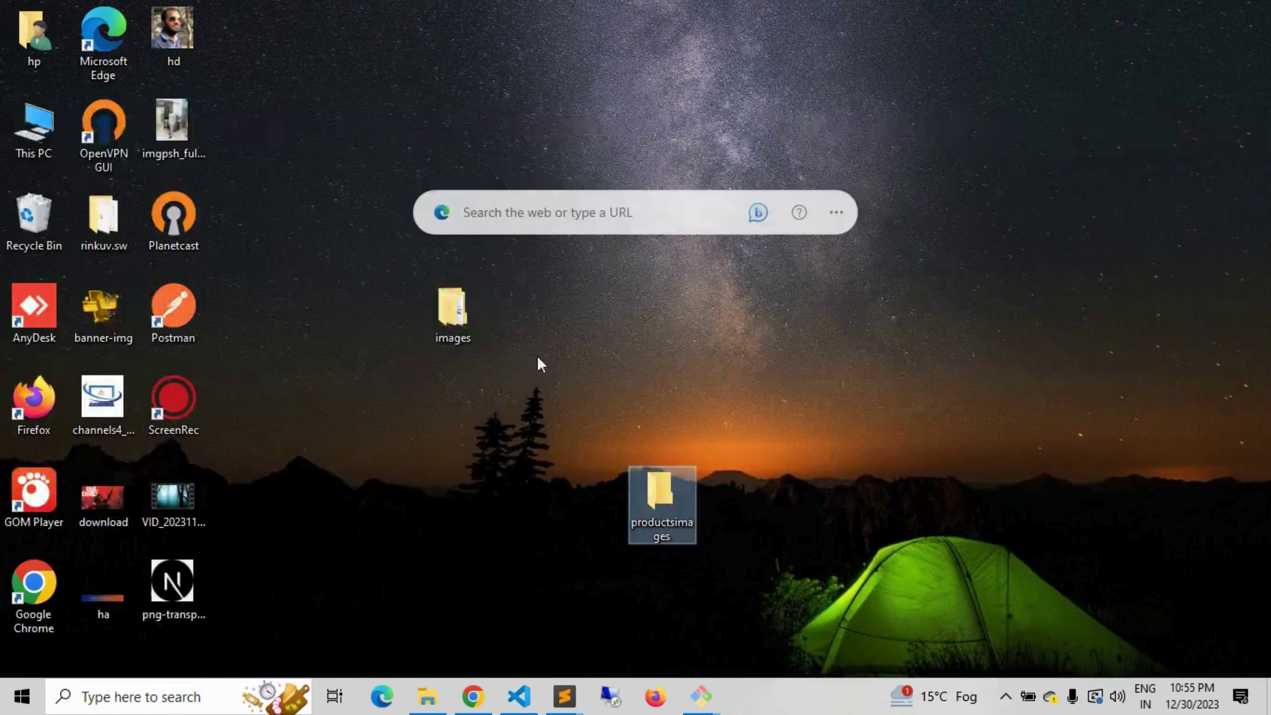
- Open the products folder inside the desktop's images folder and select its path
double_click(453, 324)
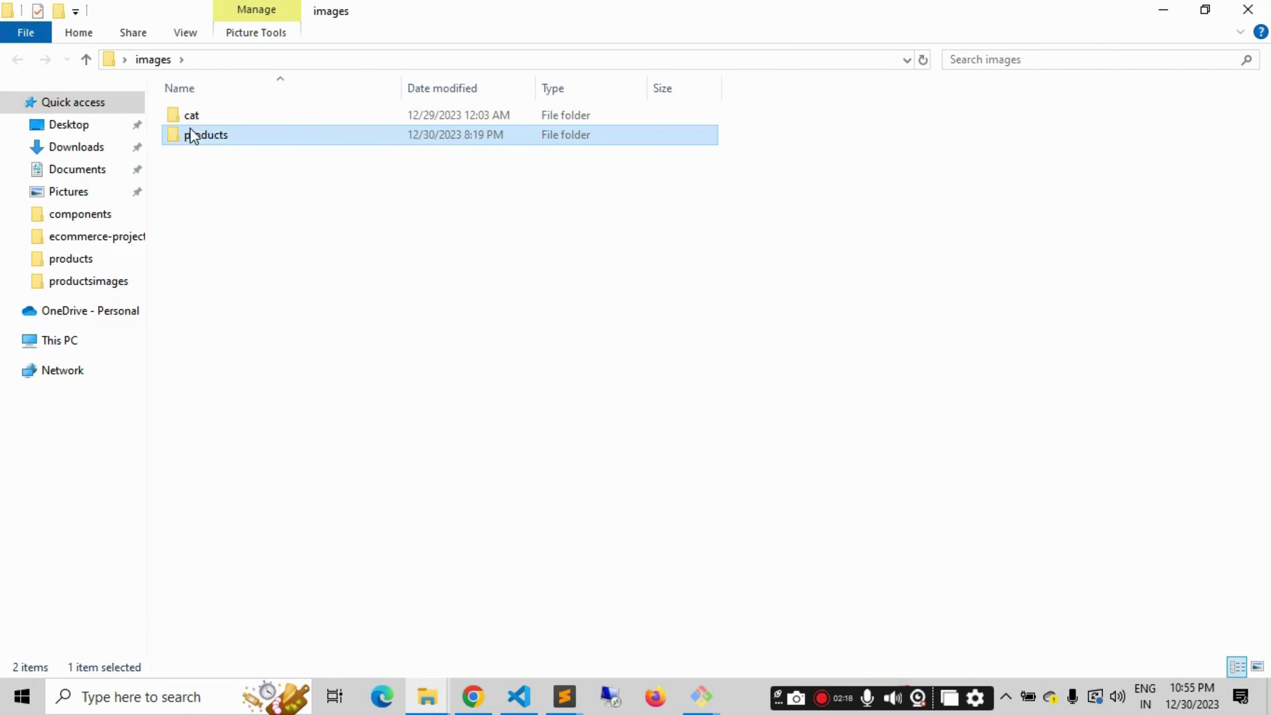
double_click(193, 133)
click(632, 60)
- Open the Tecno Pop 7 Pro's "-2" image URL from db.json in Chrome and save the picture
key(alt+Tab)
drag(284, 373, 1076, 396)
key(alt+Tab)
click(595, 50)
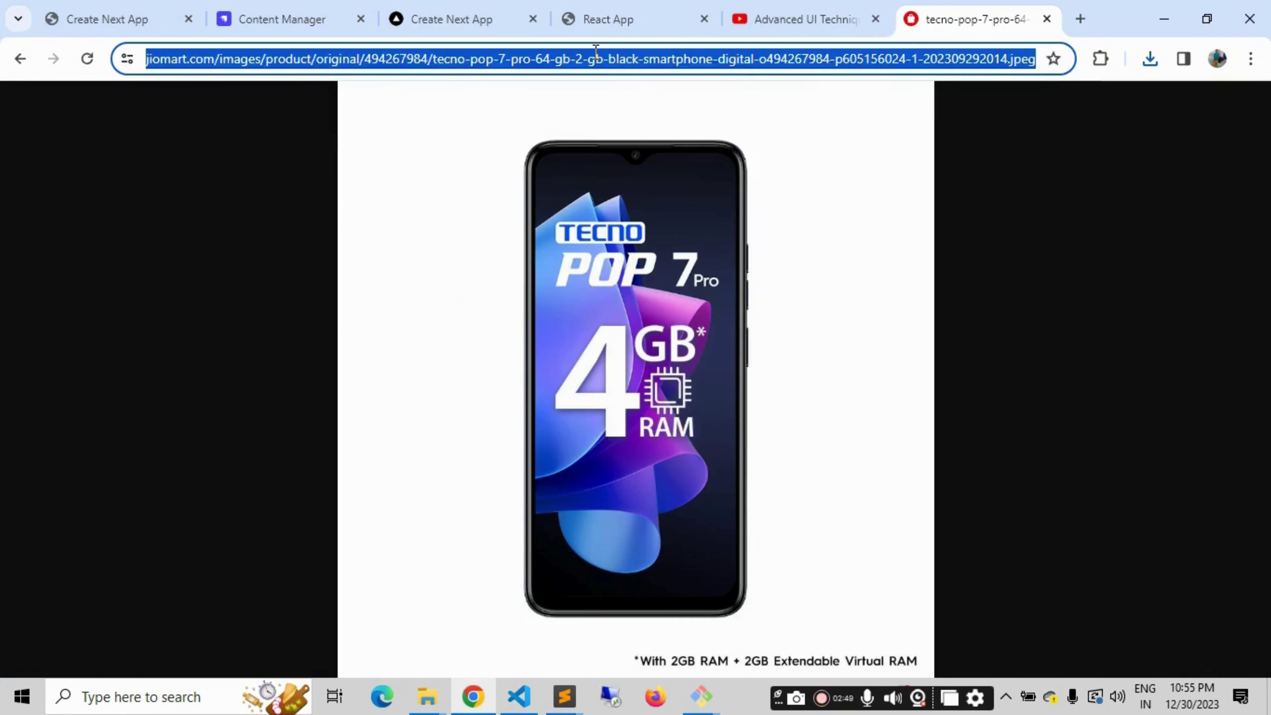
key(ctrl+v)
key(Return)
key(ctrl+s)
key(Return)
- Copy the Tecno phone's "-3" image URL from db.json in VS Code, load it in Chrome and save it in the products folder
key(alt+Tab)
drag(285, 417, 1075, 437)
key(ctrl+c)
key(alt+Tab)
click(594, 55)
key(ctrl+v)
key(Return)
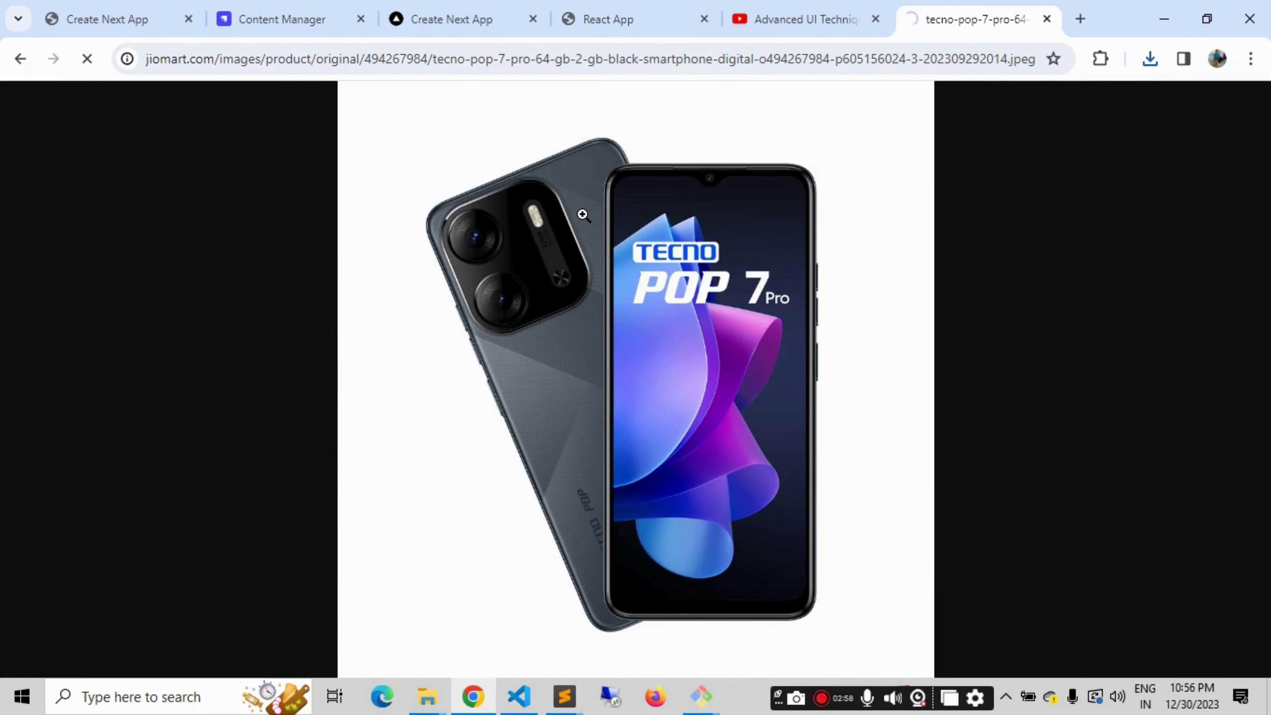
key(ctrl+s)
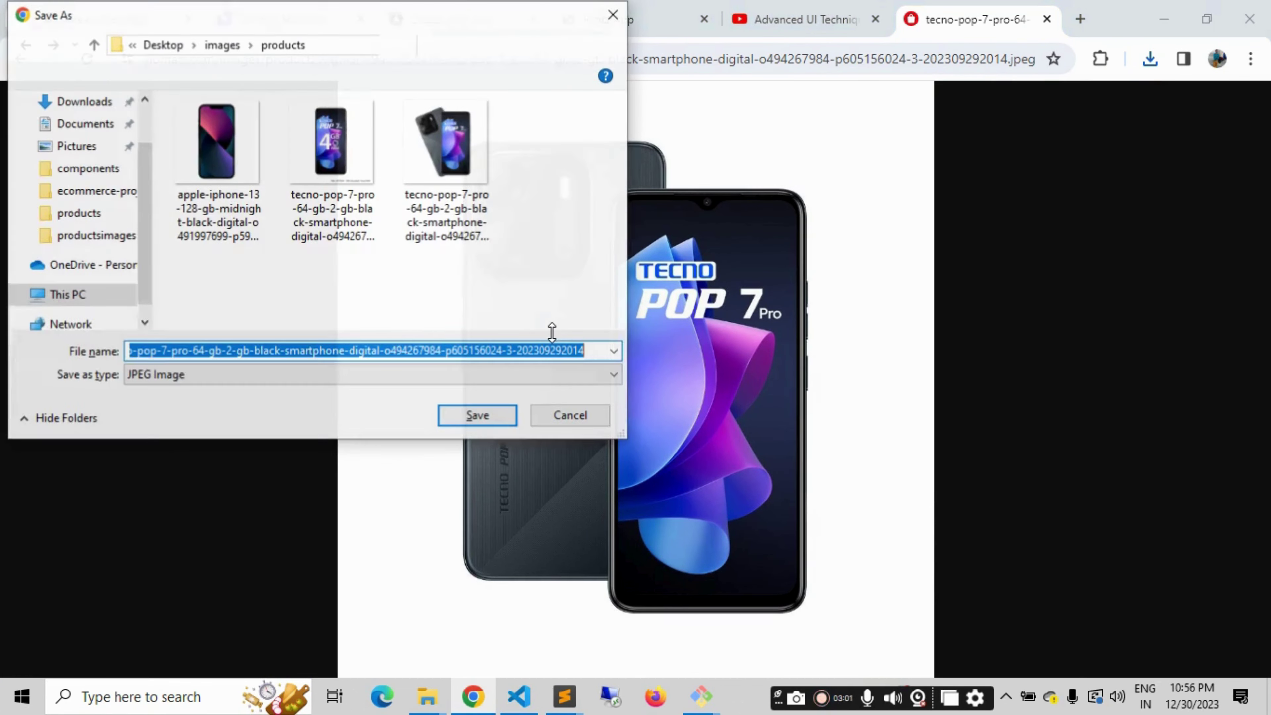
key(Return)
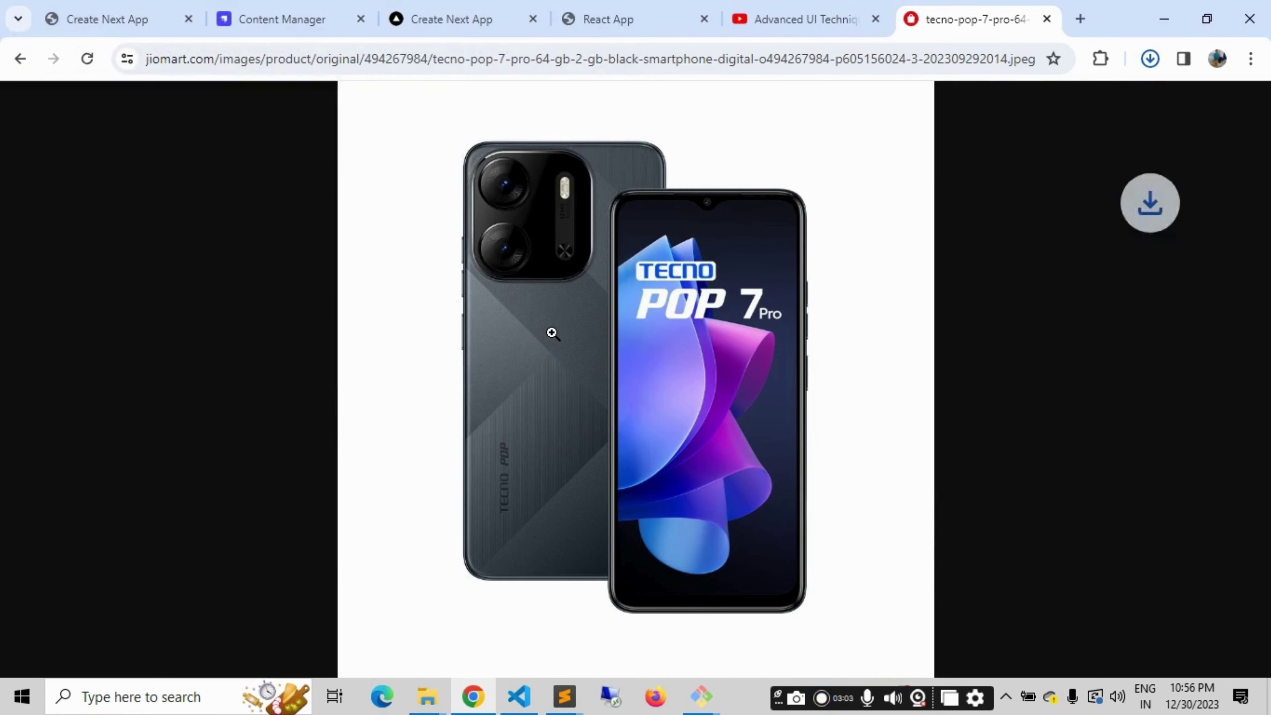
- Copy the "-4" Tecno image URL from db.json in VS Code, load it in Chrome and save the image
key(alt+Tab)
click(374, 459)
drag(284, 459, 1076, 481)
key(ctrl+c)
key(alt+Tab)
click(584, 59)
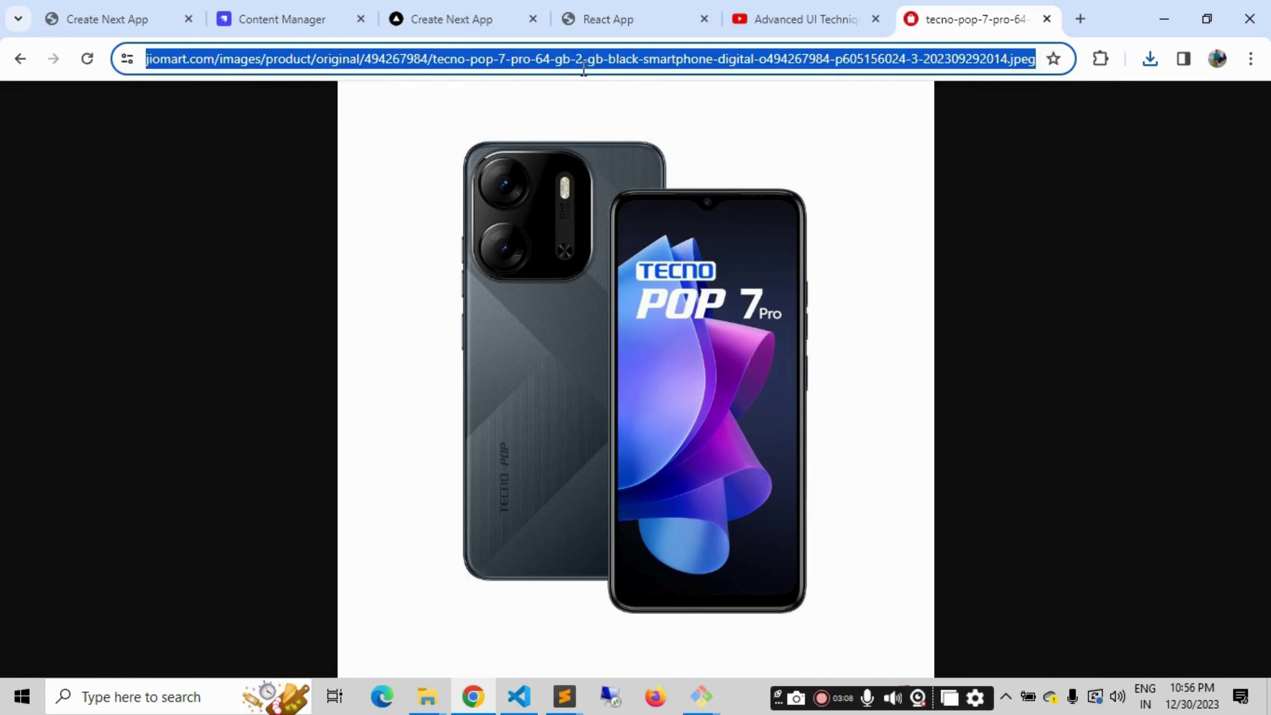
key(ctrl+v)
key(Return)
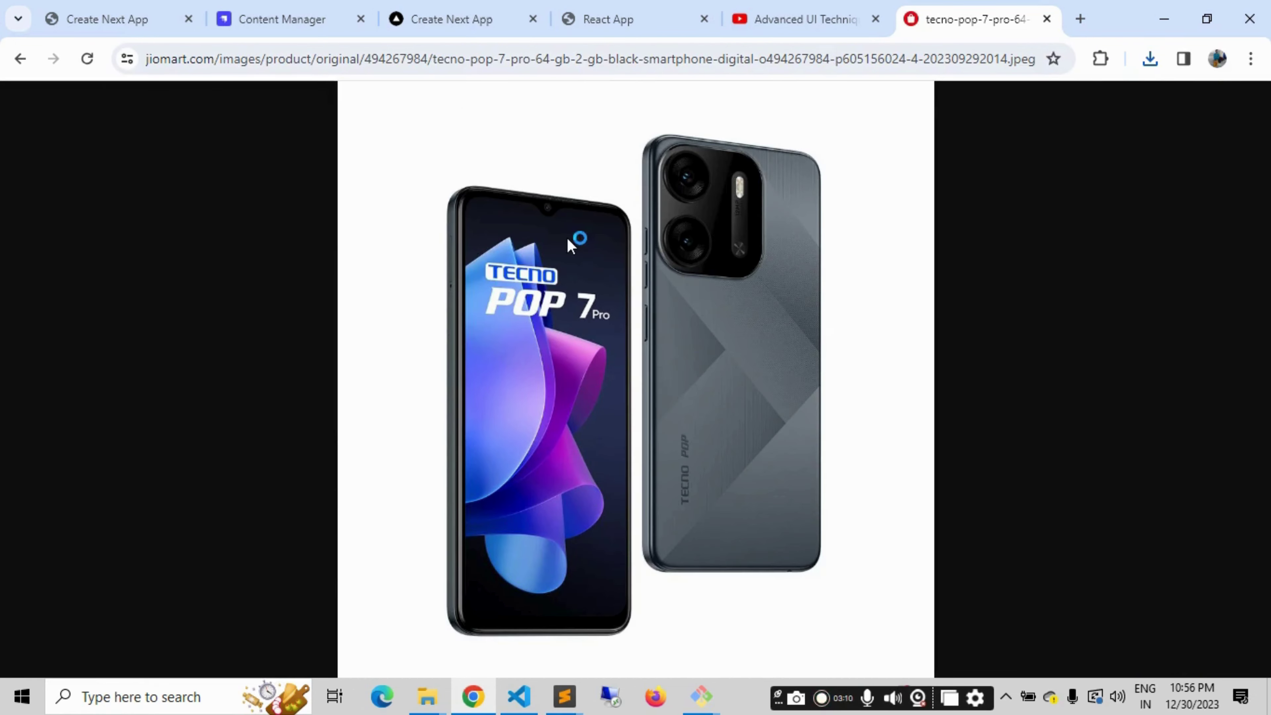
key(ctrl+s)
key(Return)
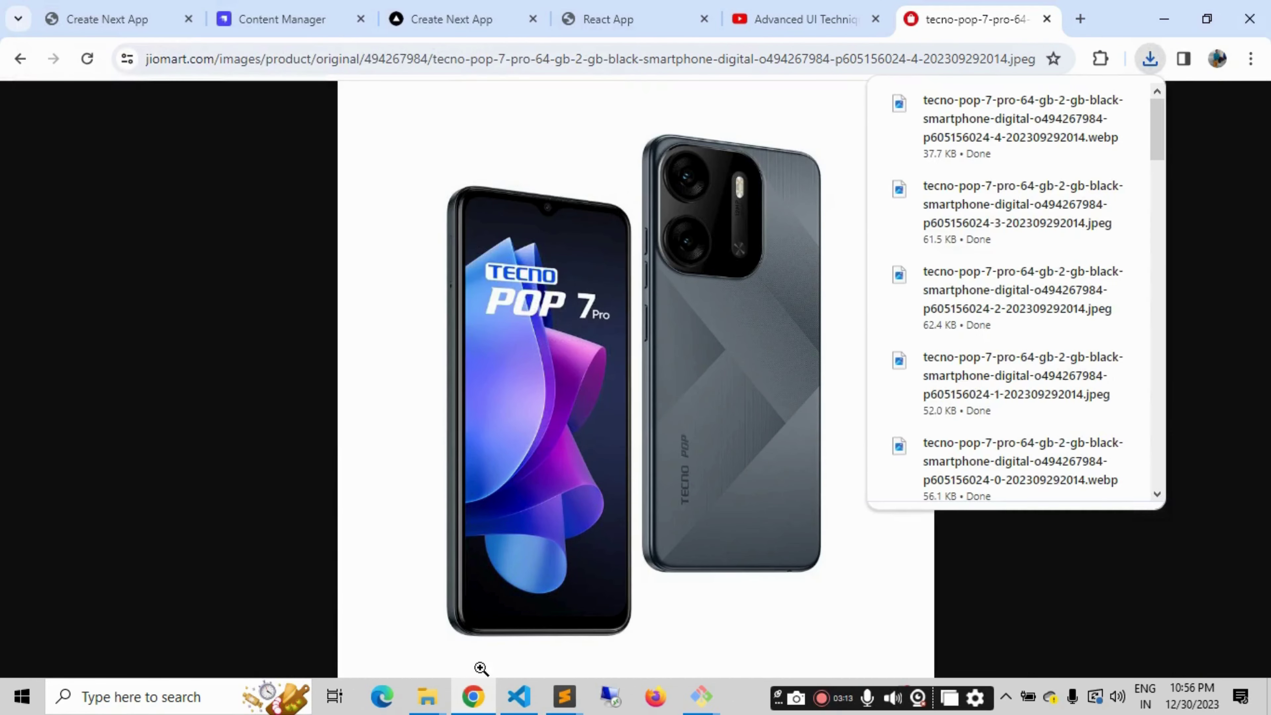
- Check the downloaded Tecno Pop 7 Pro images in File Explorer's products folder and select the folder path
click(518, 696)
click(427, 703)
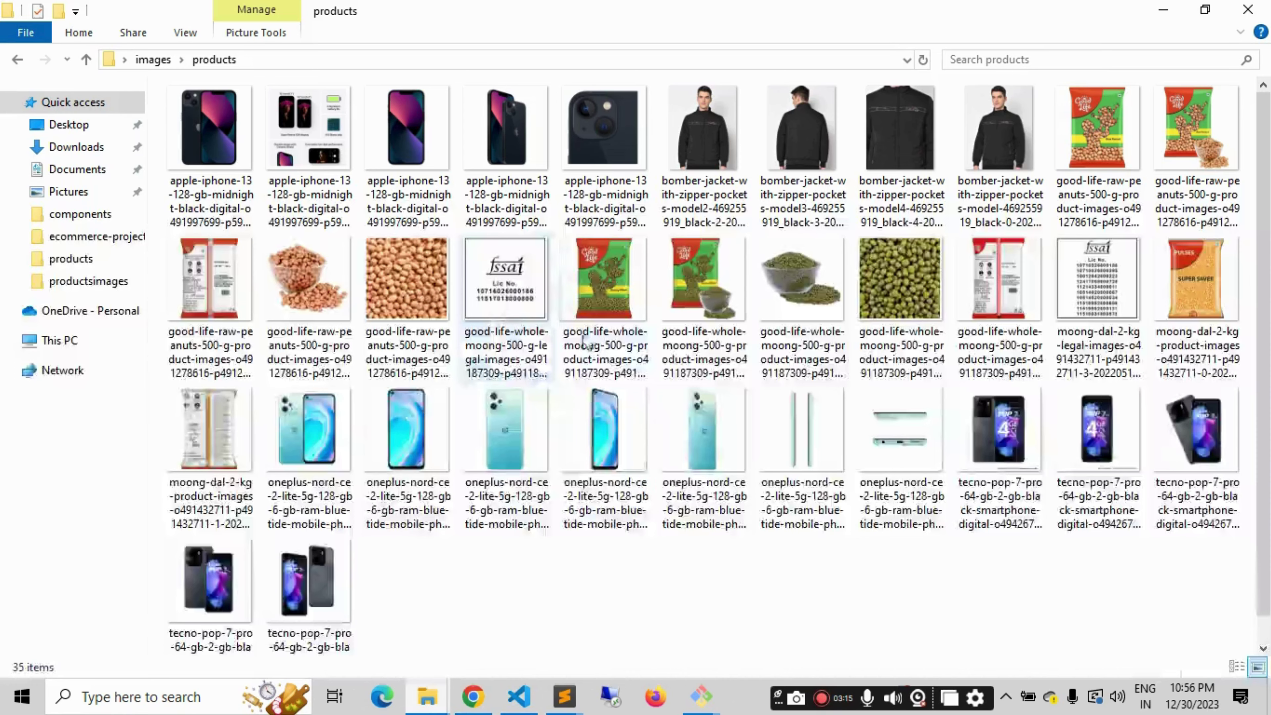
click(1000, 436)
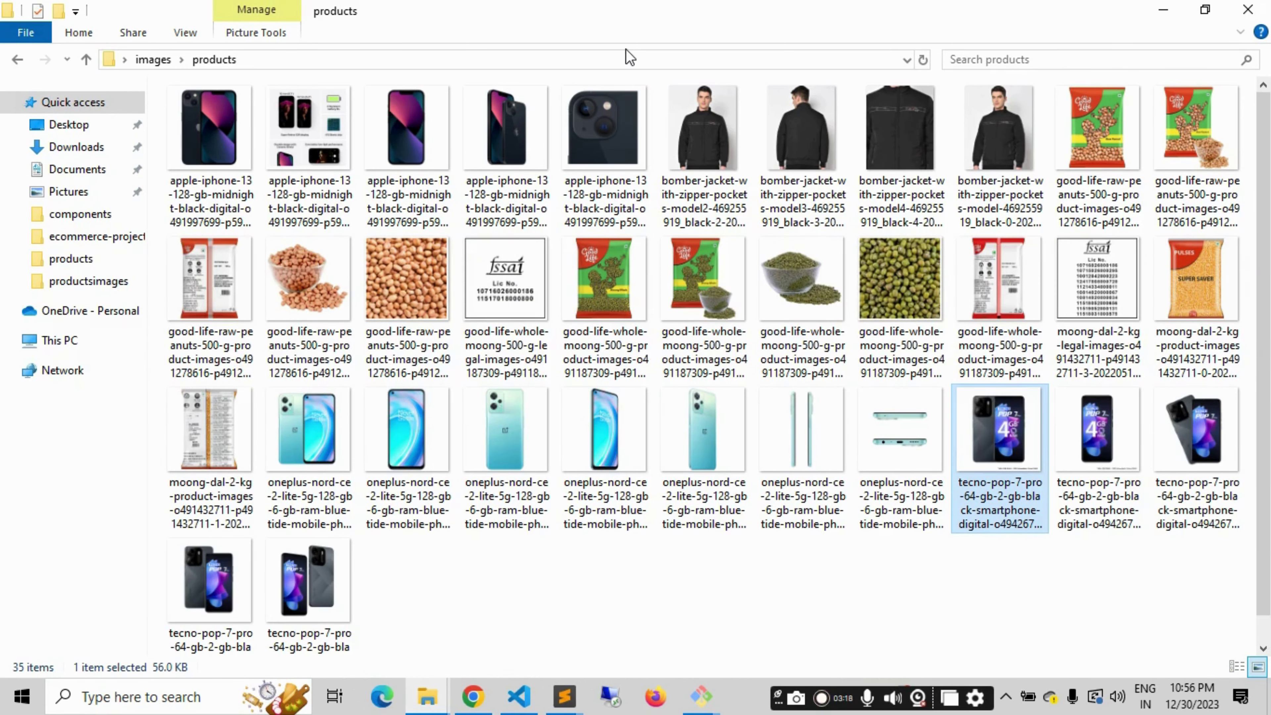
click(576, 56)
- Return to the Strapi product entry in Chrome and browse the computer for new productImages assets
click(473, 696)
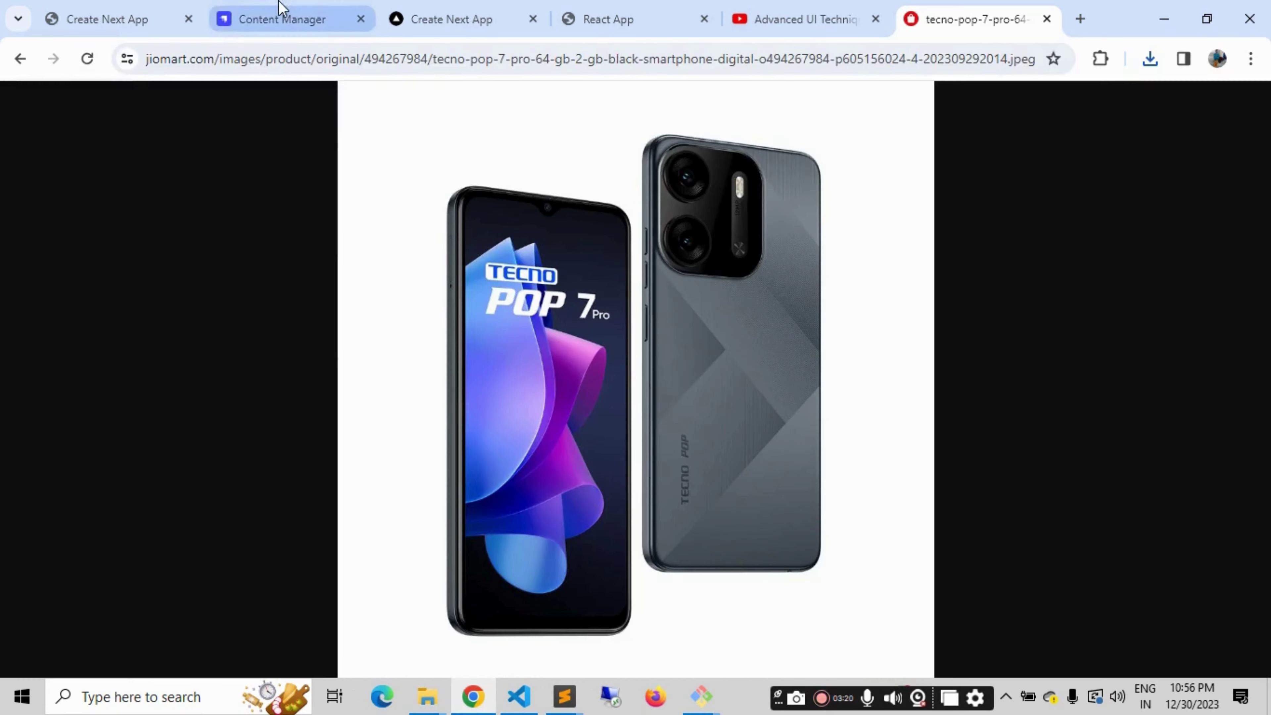
click(284, 18)
scroll(739, 270, down, 1)
click(773, 333)
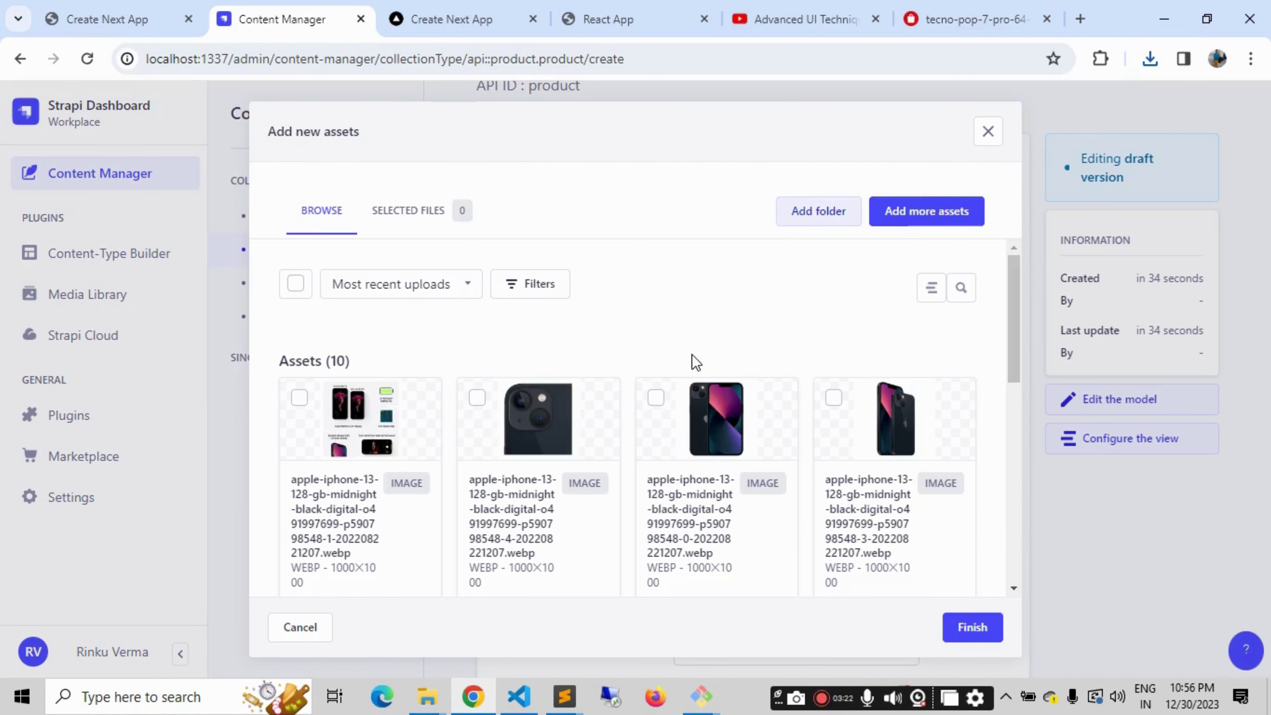
click(908, 220)
click(623, 481)
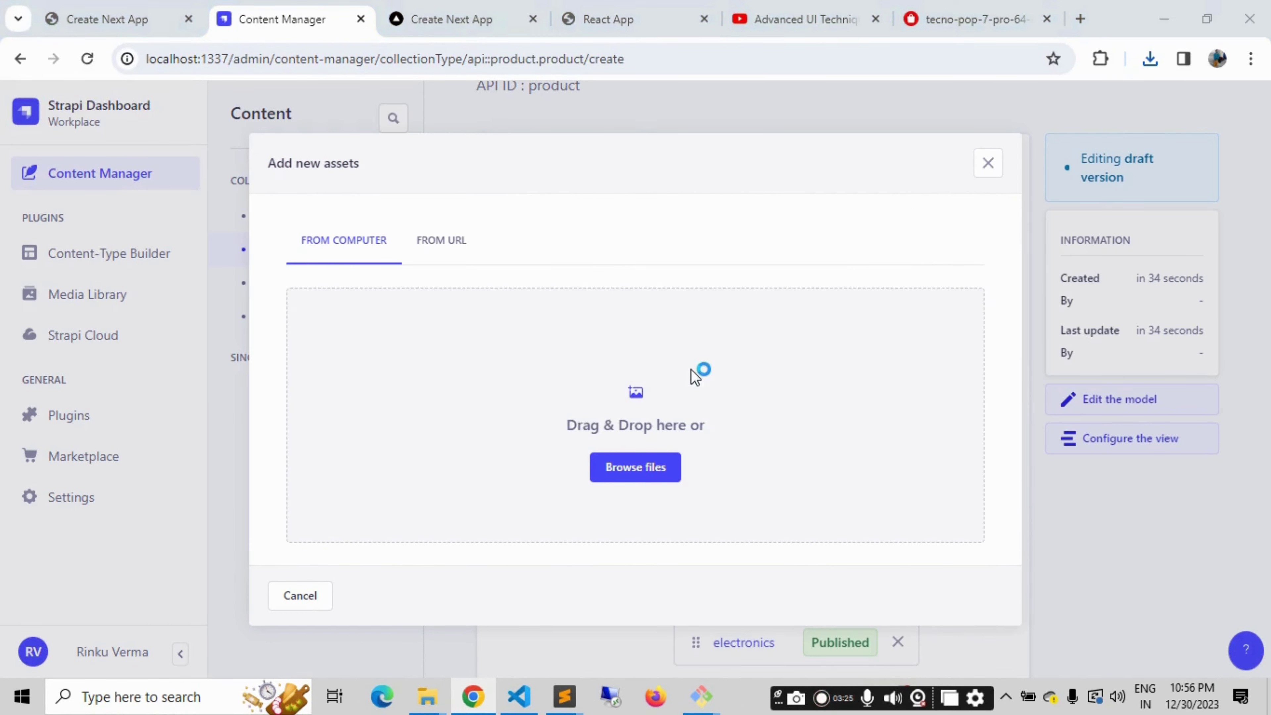
- Select the five Tecno Pop 7 Pro images in the products folder and upload them to the media library
drag(620, 128, 617, 332)
click(437, 118)
ctrl+click(523, 163)
ctrl+click(218, 290)
ctrl+click(307, 288)
ctrl+click(438, 281)
click(471, 417)
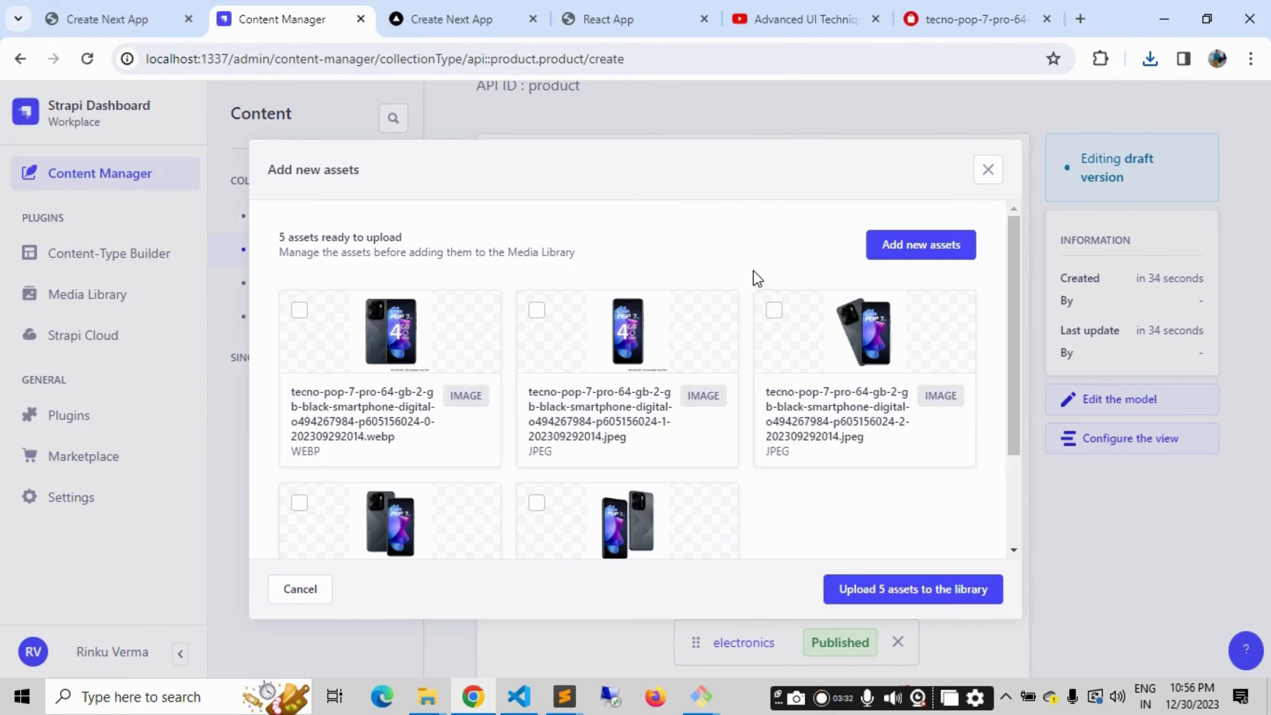
click(914, 588)
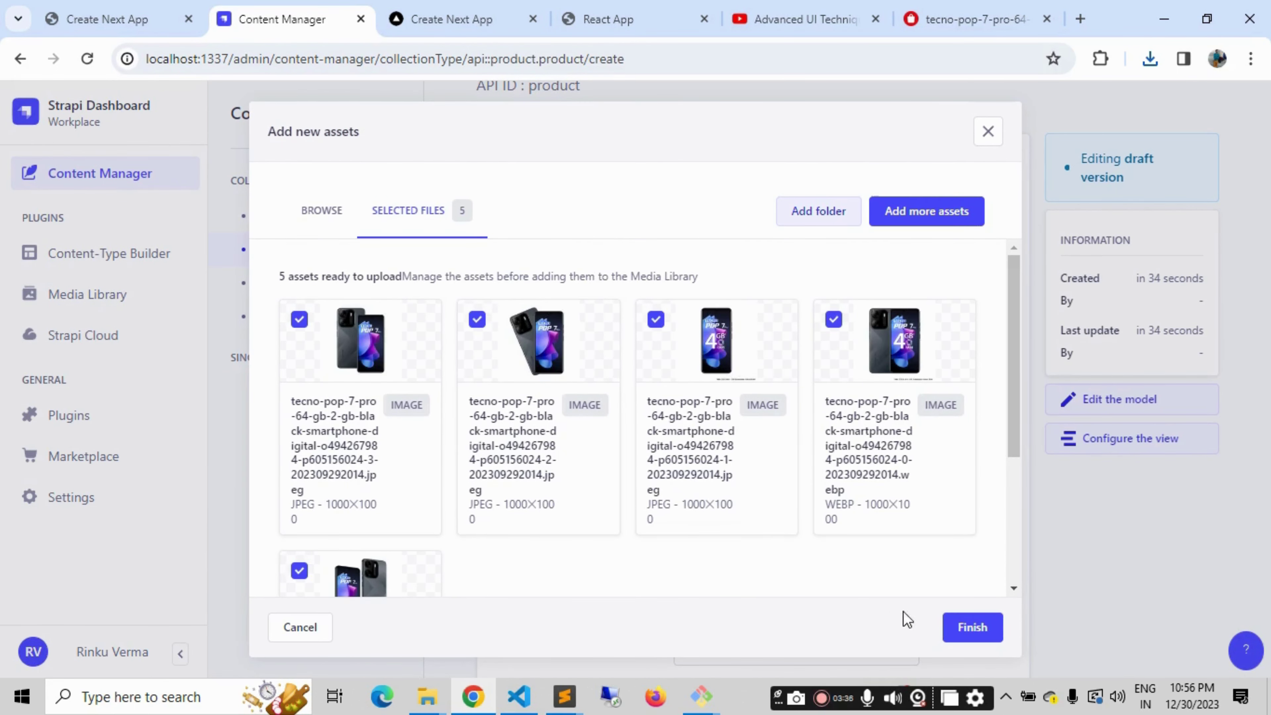
- Attach the five uploaded images to the Tecno product, then save and publish the entry
click(965, 629)
click(1193, 163)
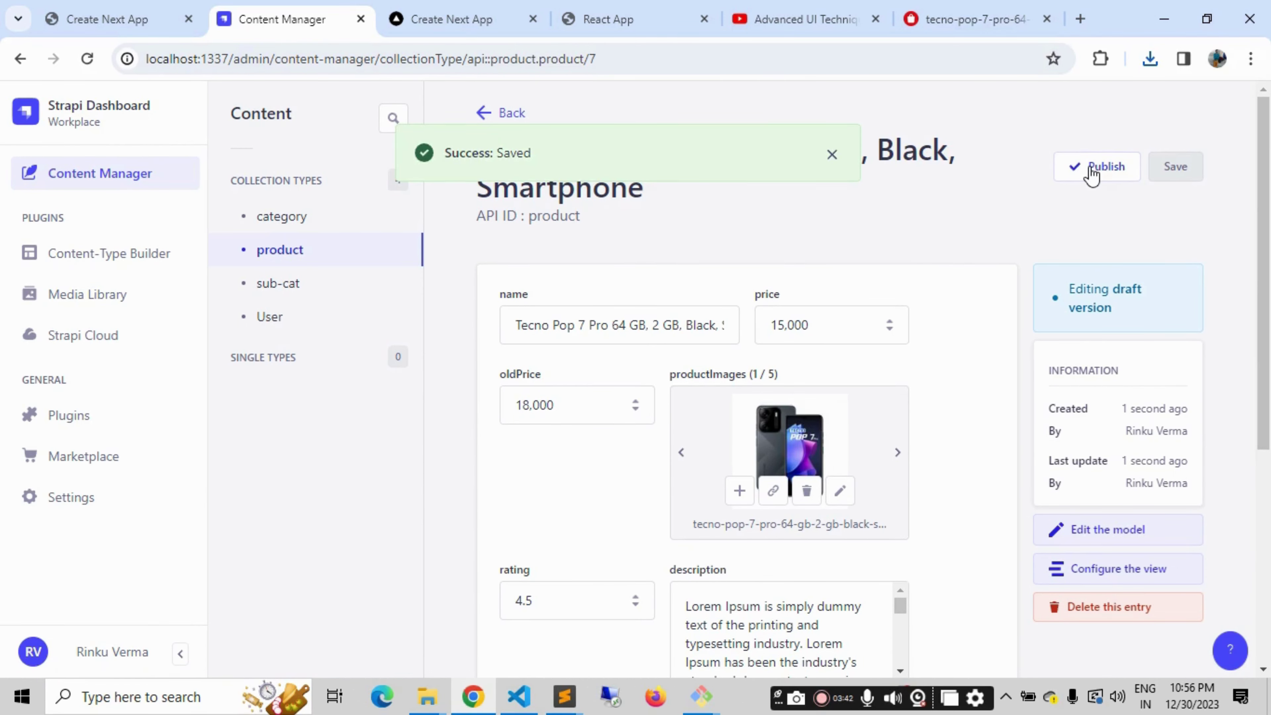
click(1091, 171)
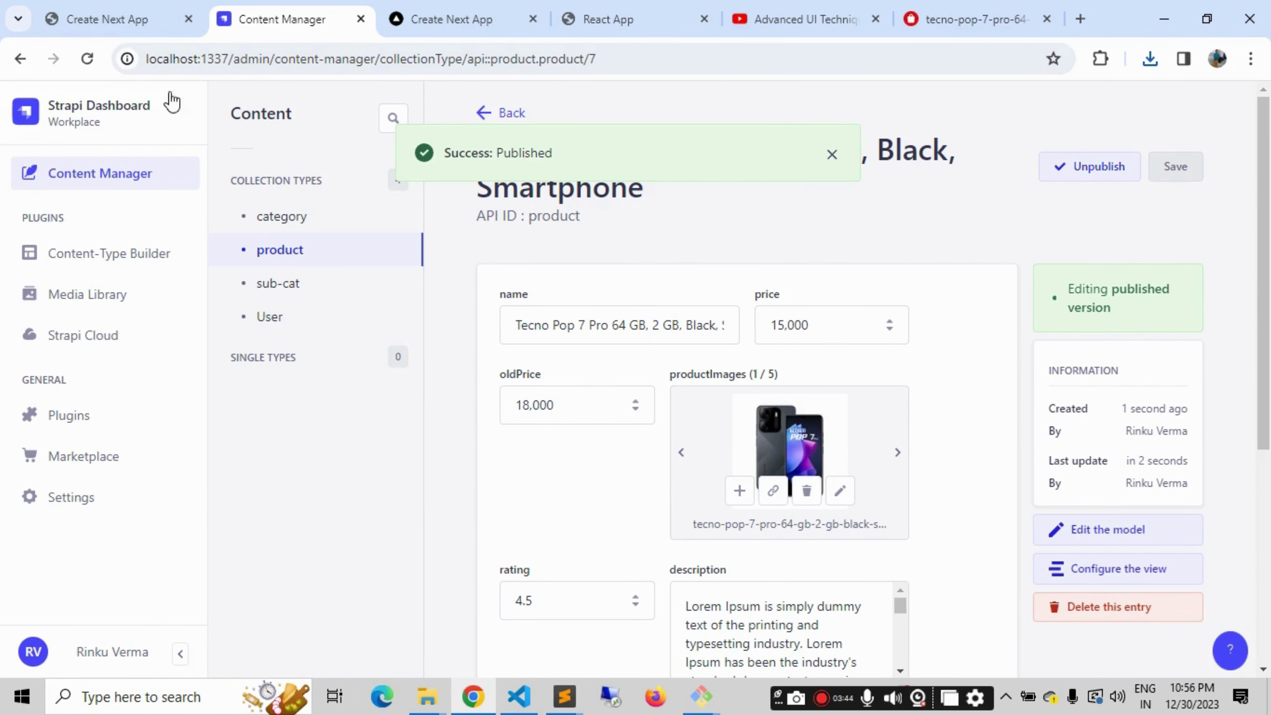
- Reload the localhost:3000 storefront and check the category cards, Daily Best Sells, and Popular Products under Dals And Pulses and Ghee & Oils
click(107, 18)
click(87, 59)
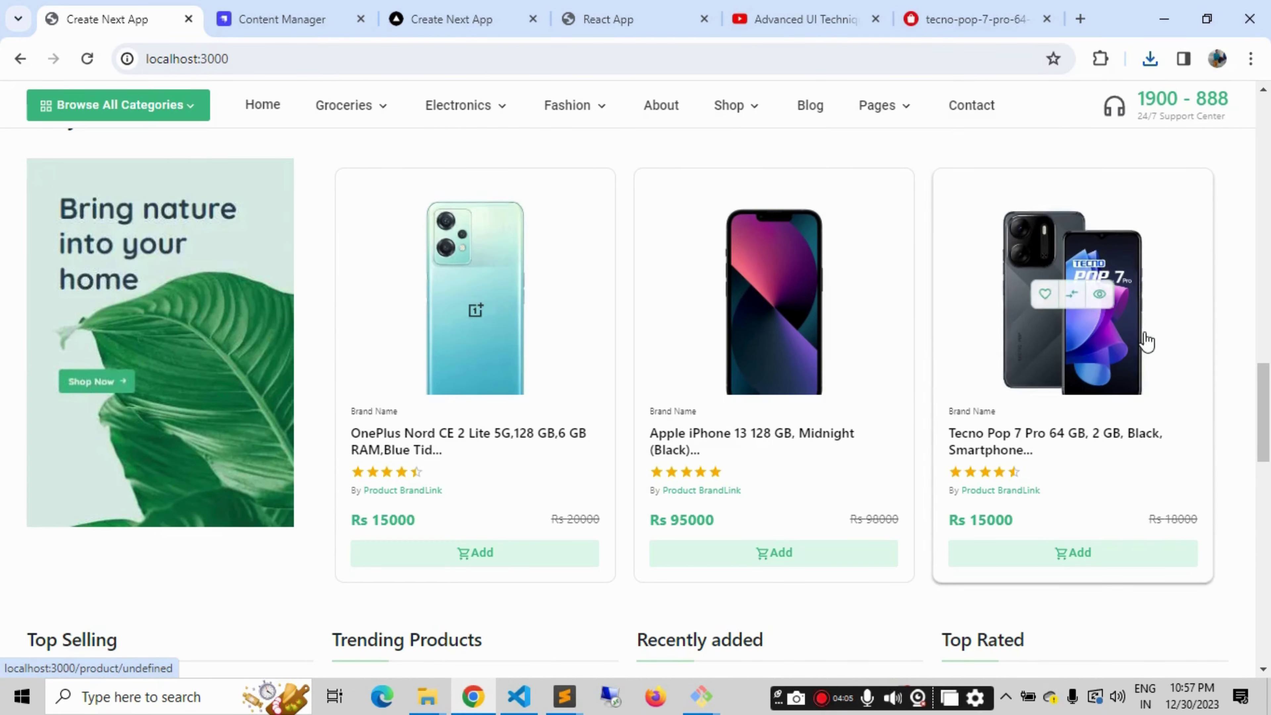
scroll(794, 341, down, 1)
scroll(568, 360, up, 15)
scroll(568, 359, down, 4)
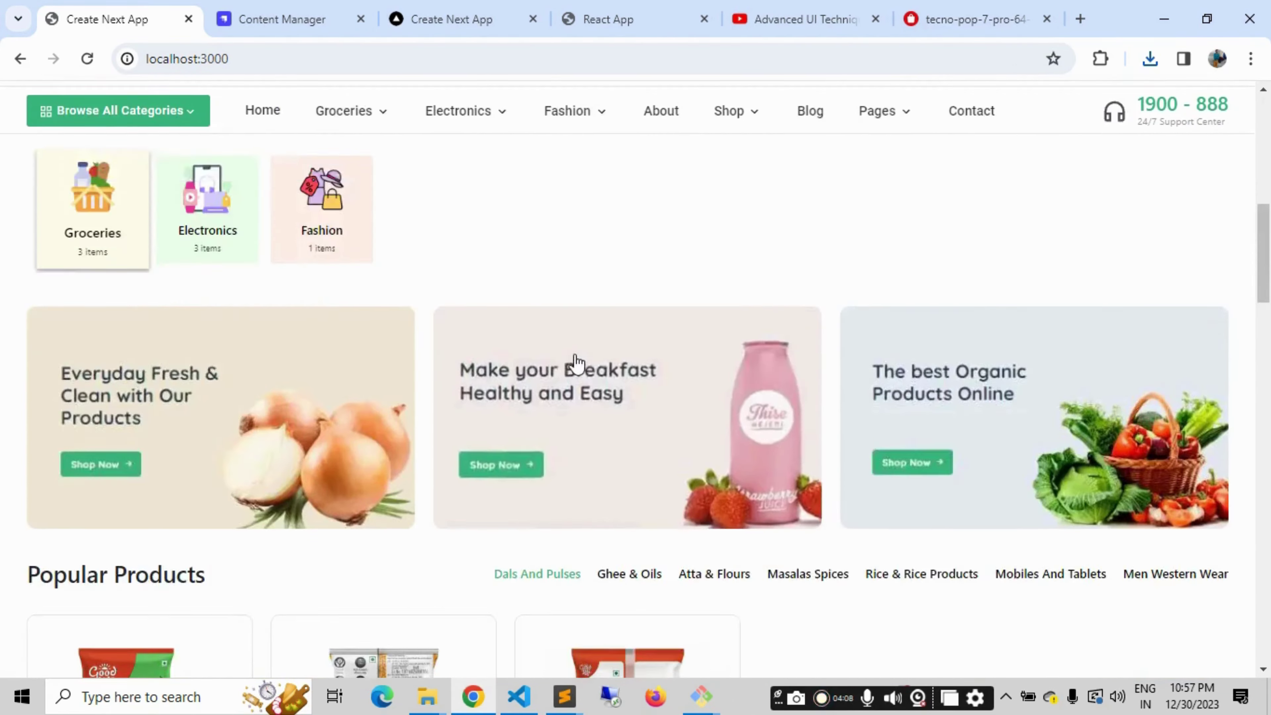
scroll(576, 361, down, 6)
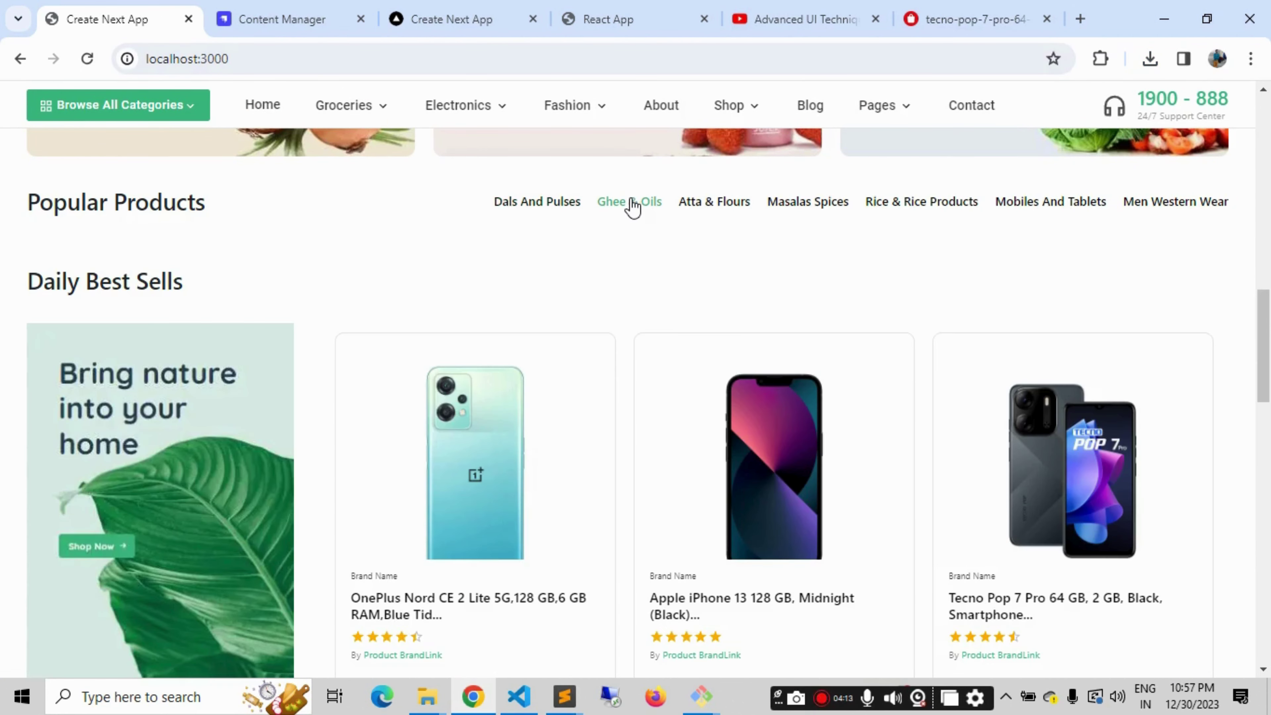
click(531, 209)
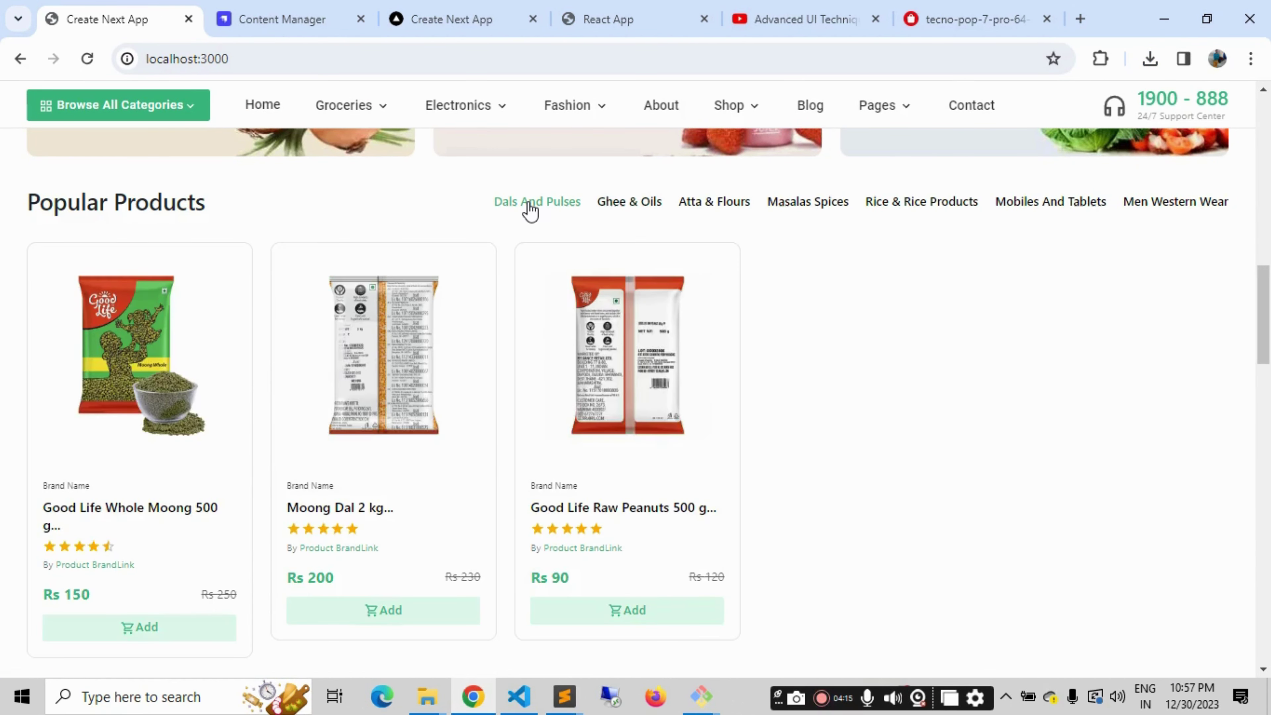
click(627, 207)
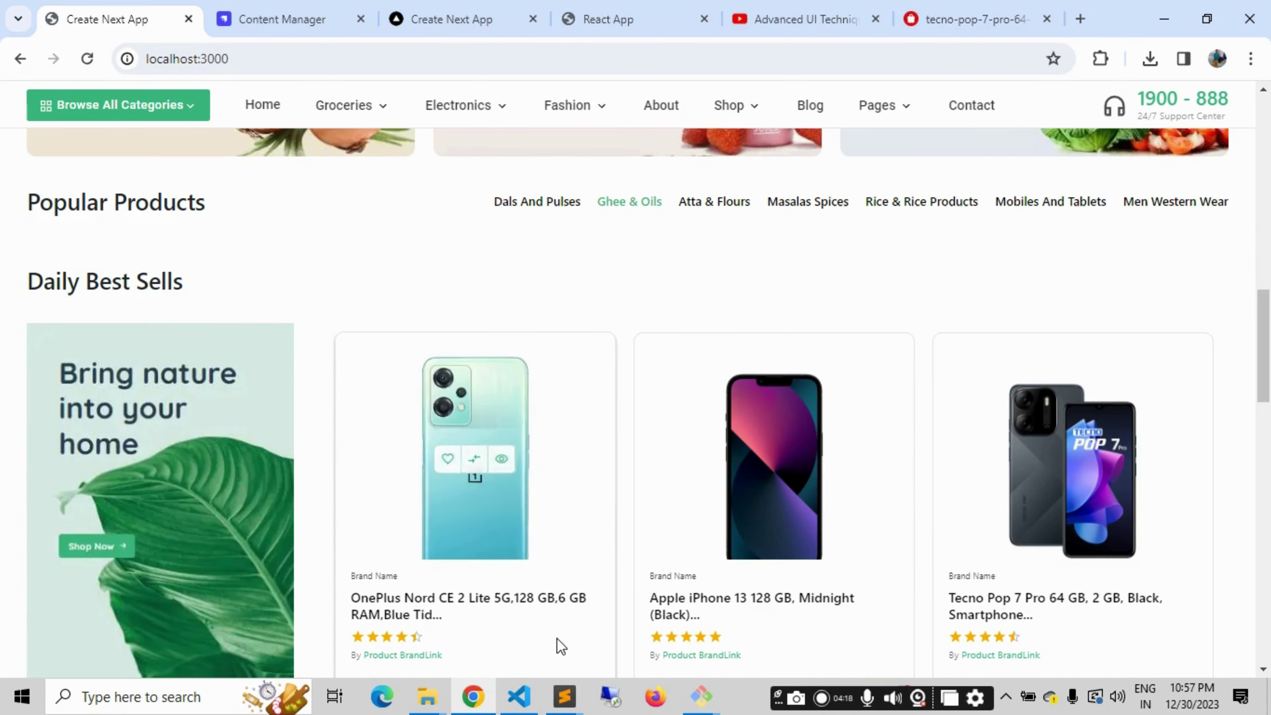
- Copy "Gowardhan Pure Cow Ghee 1 L (Jar)" from db.json in VS Code as the name of a new Strapi product in Chrome
click(518, 696)
scroll(676, 290, up, 10)
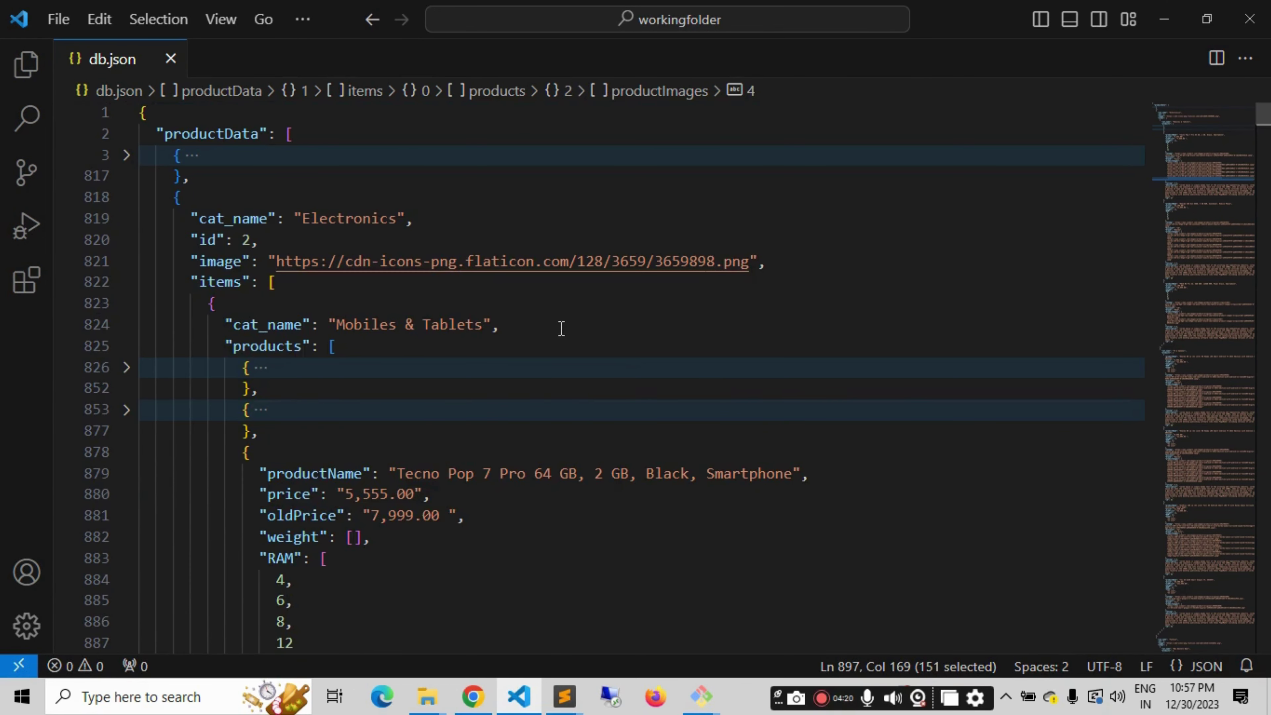
click(127, 156)
scroll(531, 304, down, 20)
drag(398, 216, 760, 216)
key(alt+Tab)
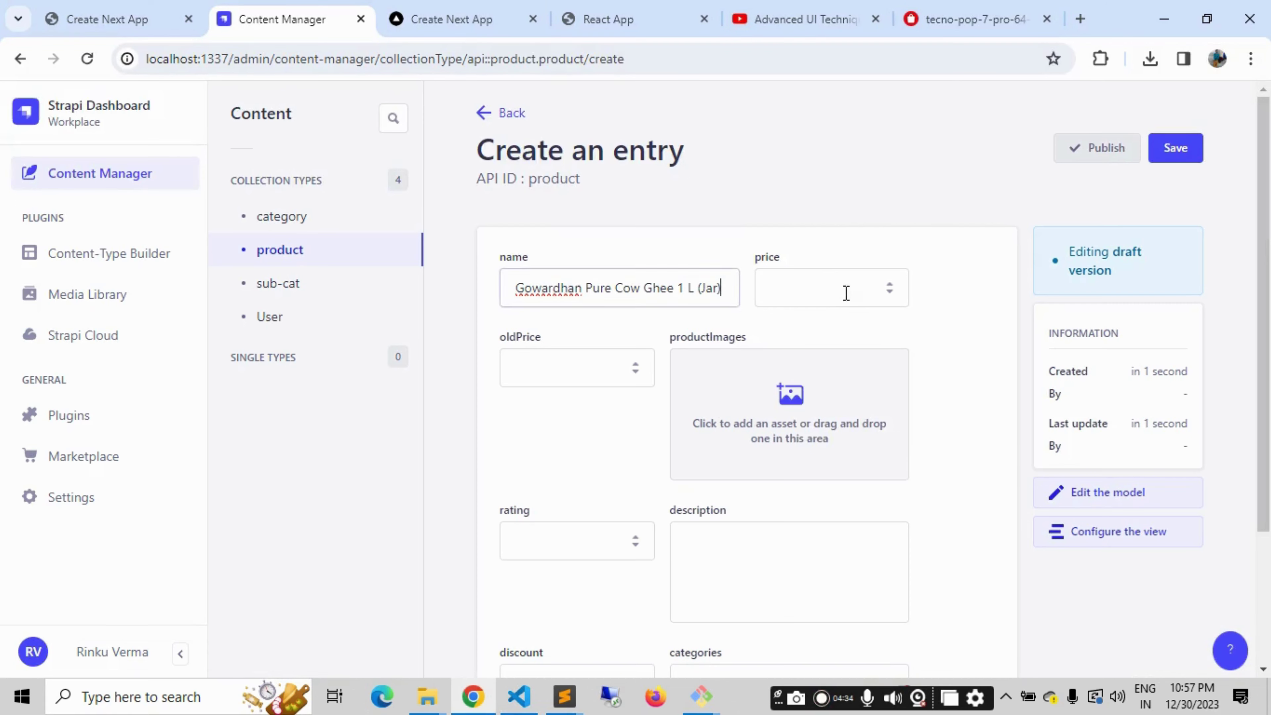
- Set the ghee product's price to 1,000 and its oldPrice to 1,500
click(836, 293)
text(300)
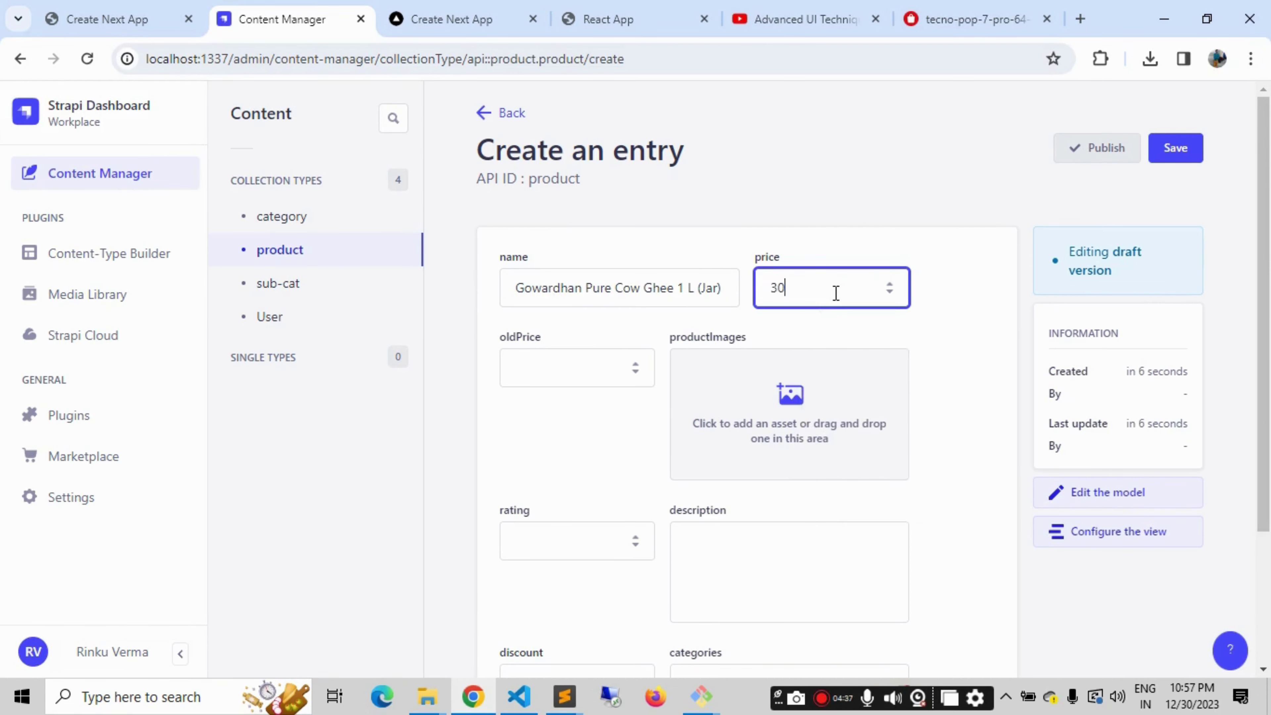
key(BackSpace)
key(BackSpace)
key(BackSpace)
text(1000)
click(564, 373)
text(1,500)
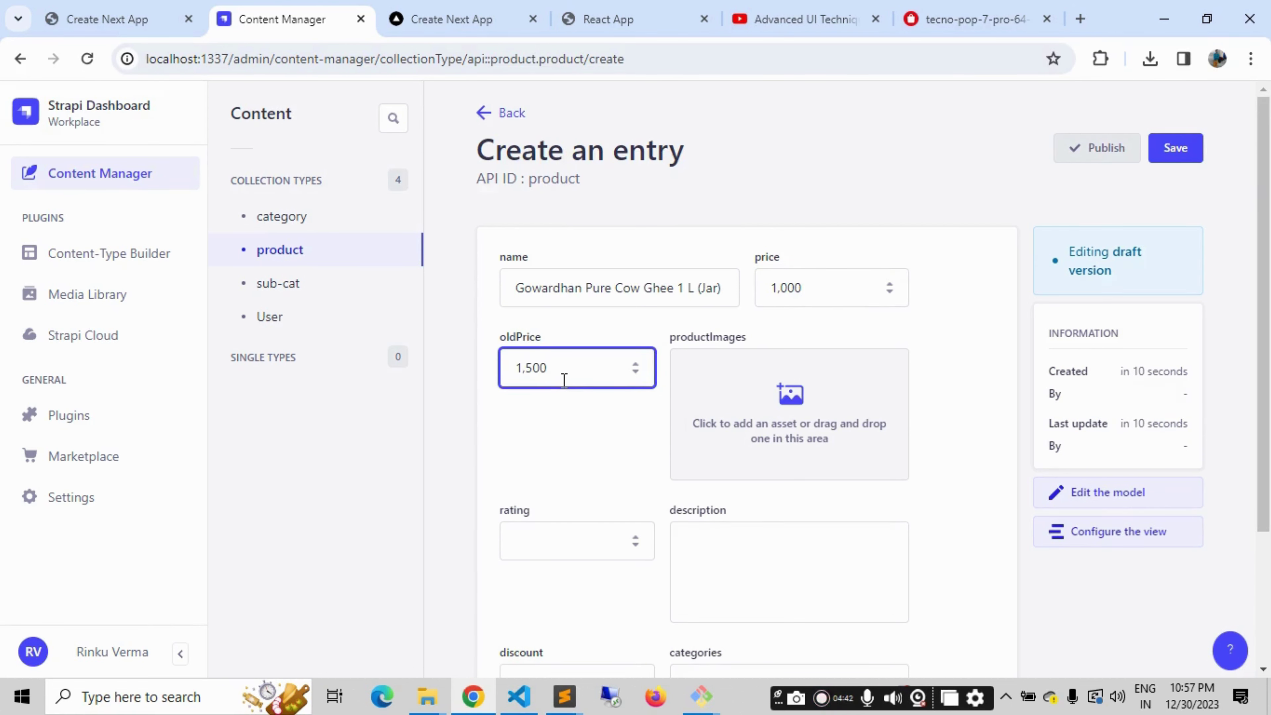
- Set the ghee product's rating to 5 and its discount to 20
scroll(525, 434, down, 2)
click(522, 437)
text(5)
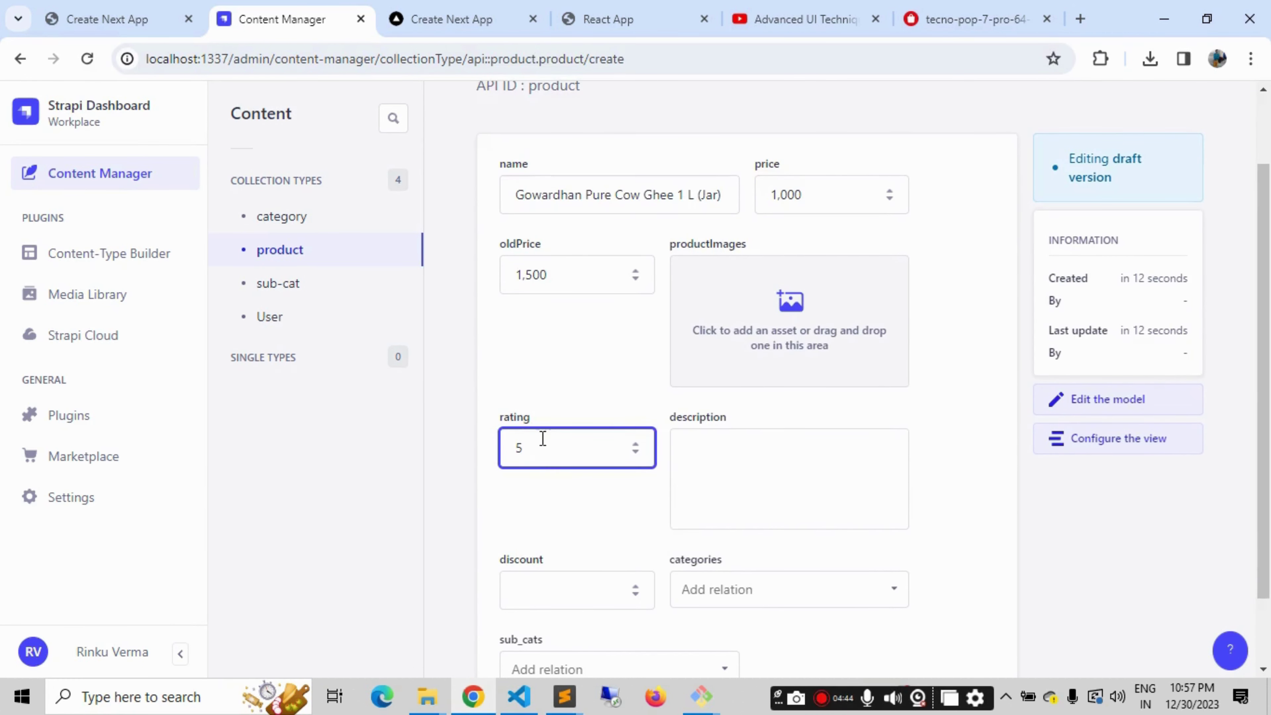
scroll(523, 441, down, 2)
click(526, 502)
text(20)
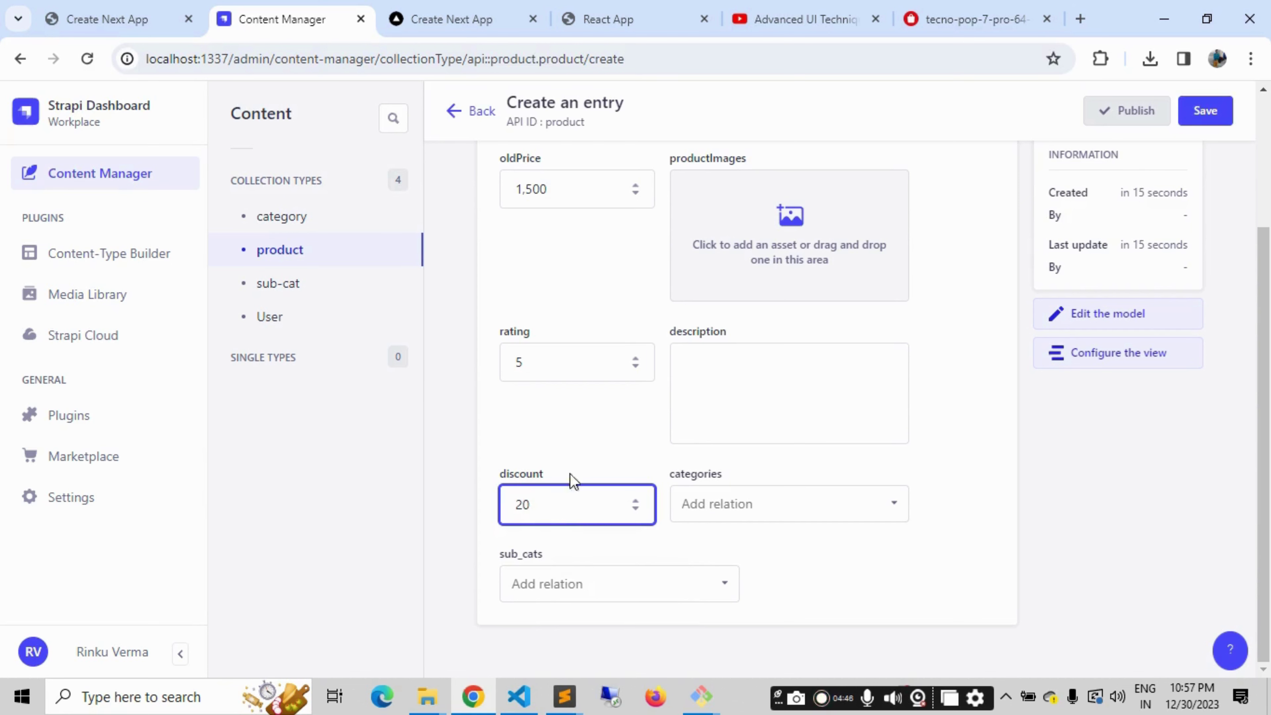
- Assign the ghee product to the groceries category and the Ghee & Oils sub-category
click(716, 499)
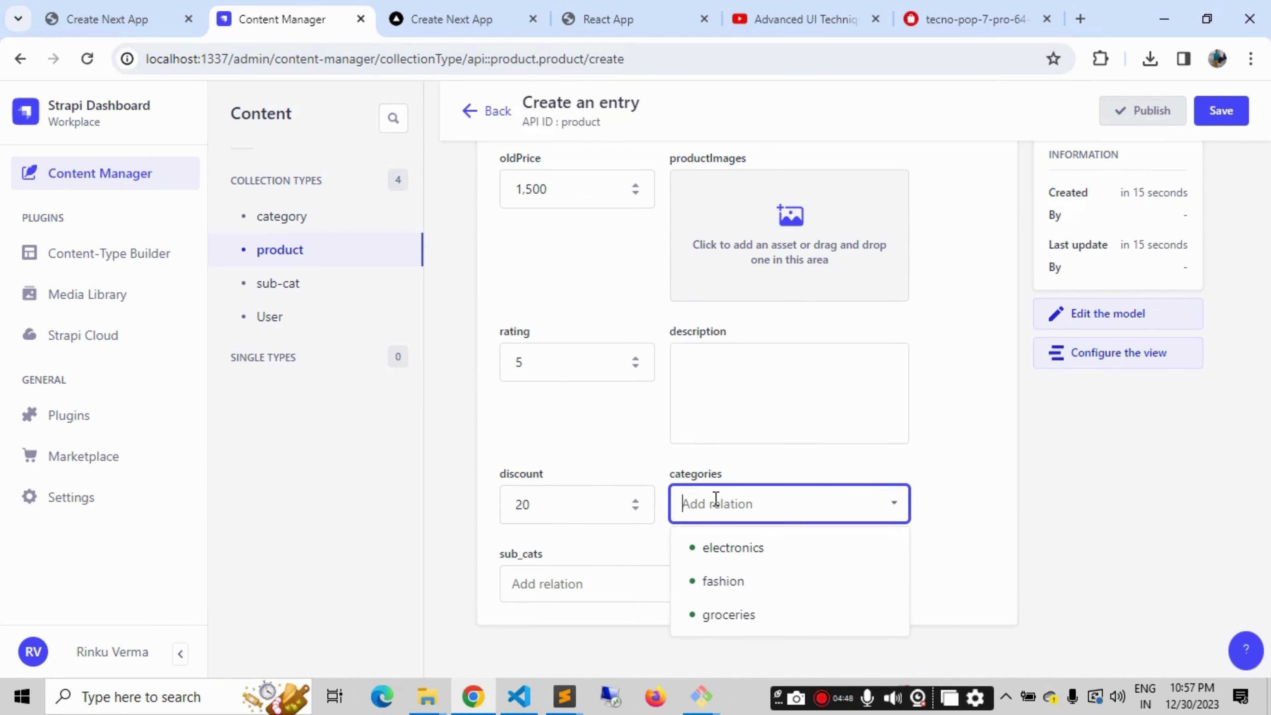
click(724, 616)
scroll(603, 586, down, 1)
click(607, 582)
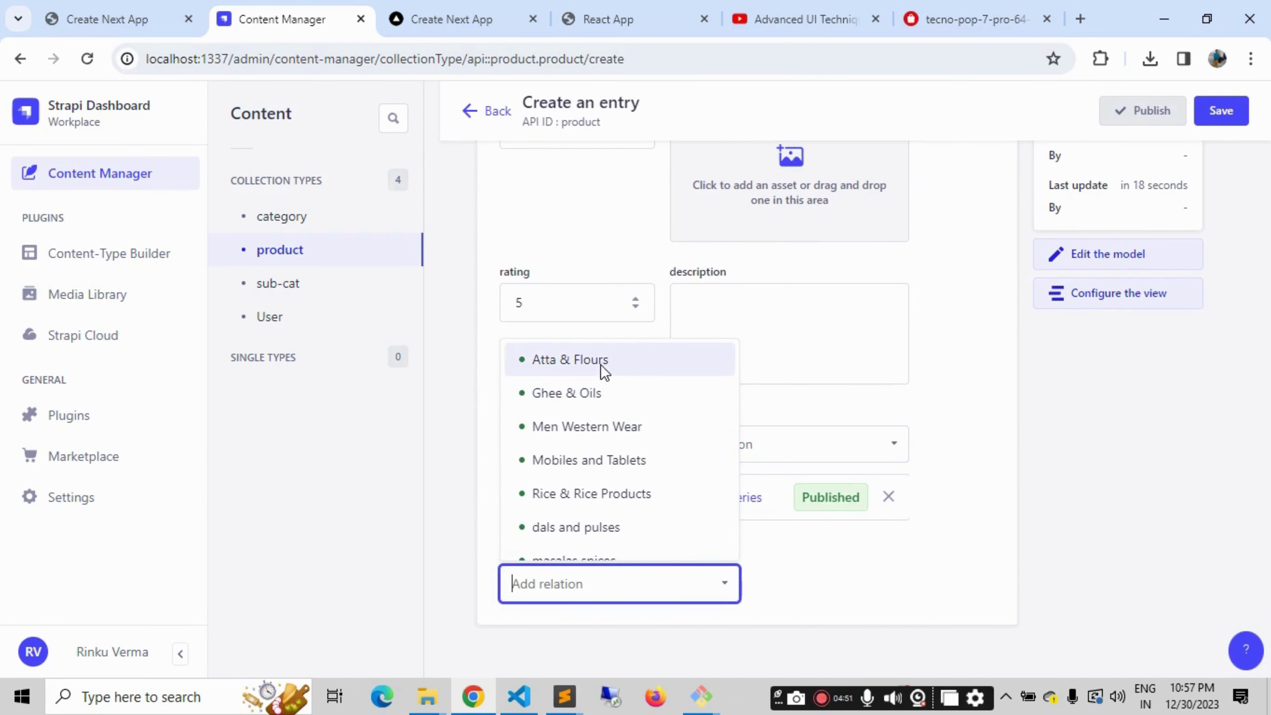
click(582, 395)
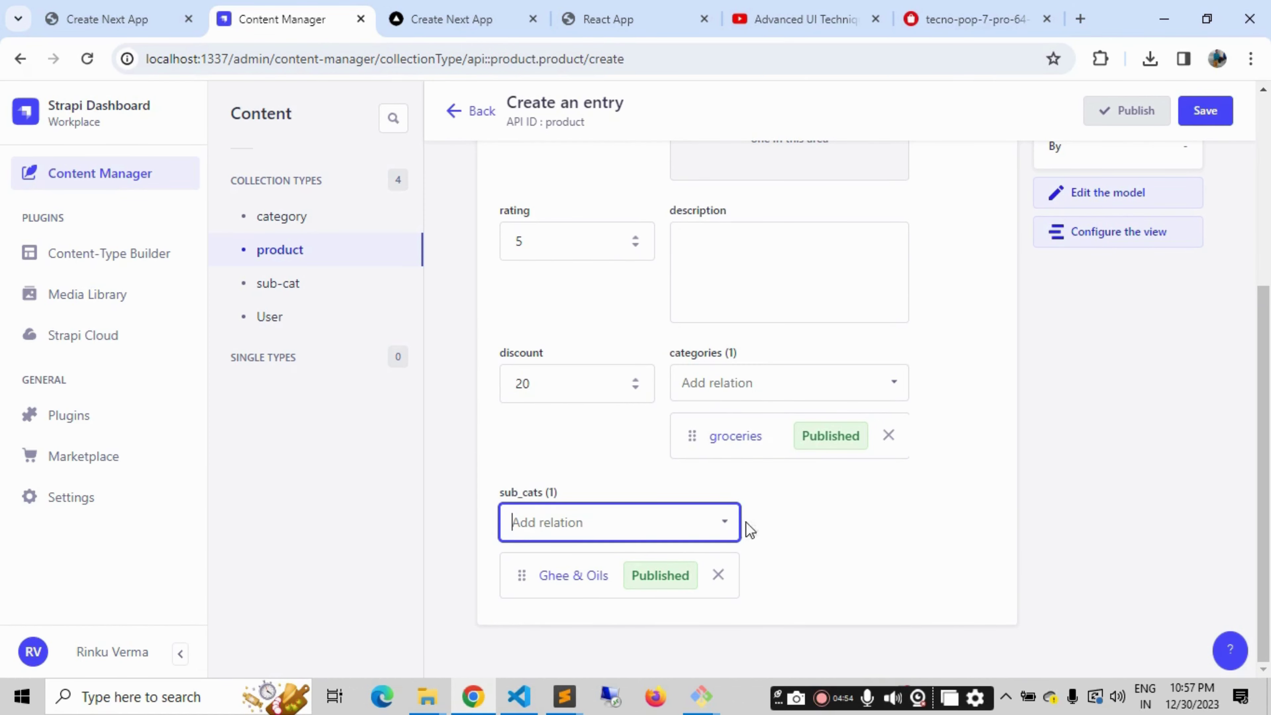
click(619, 522)
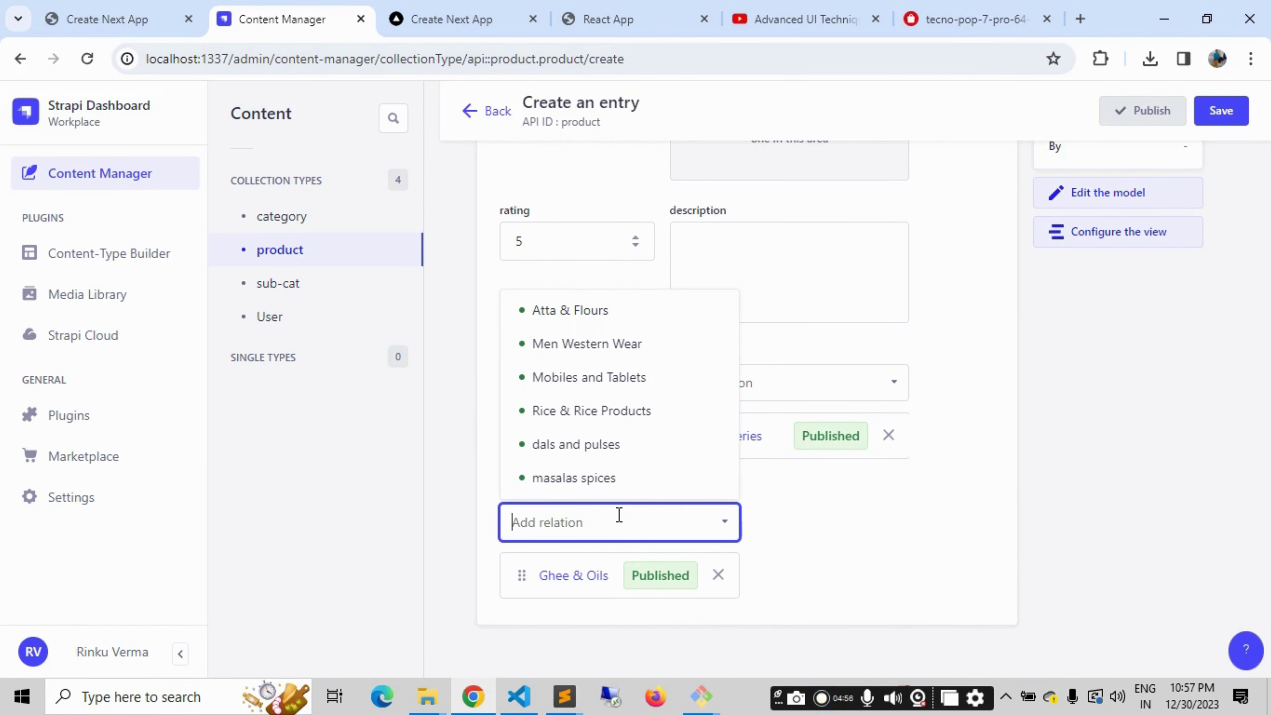
click(823, 552)
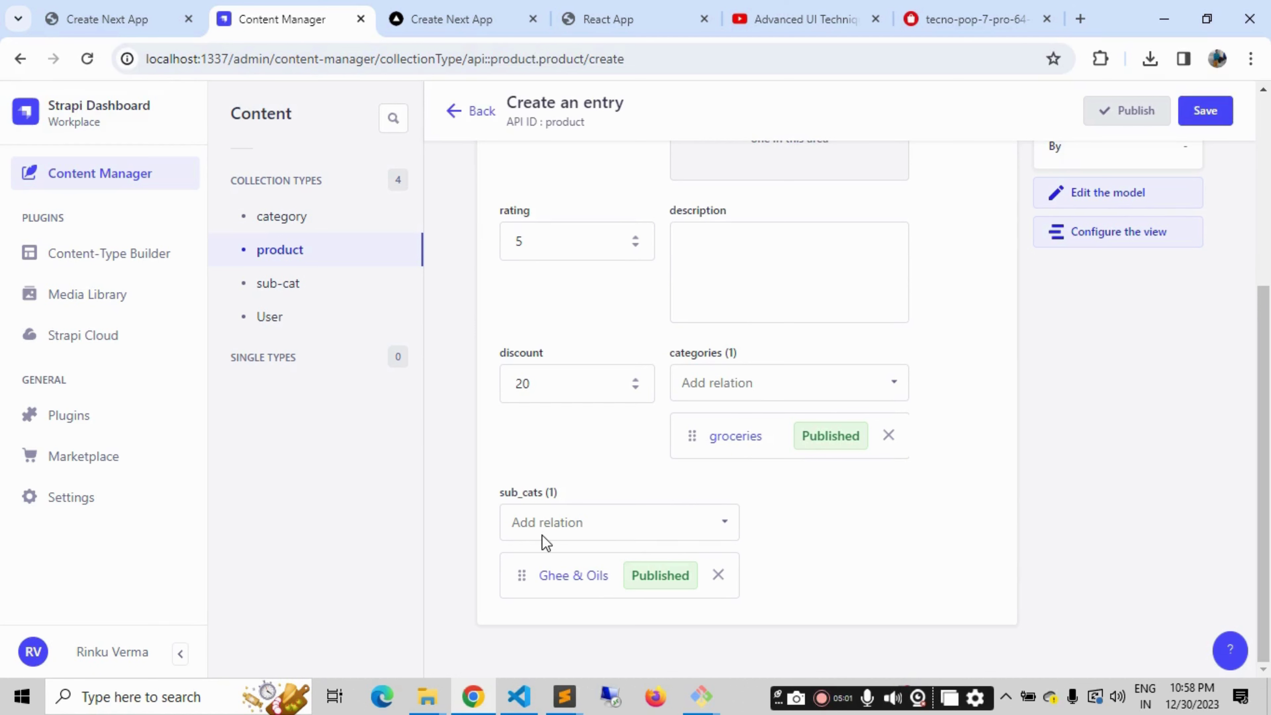
click(627, 526)
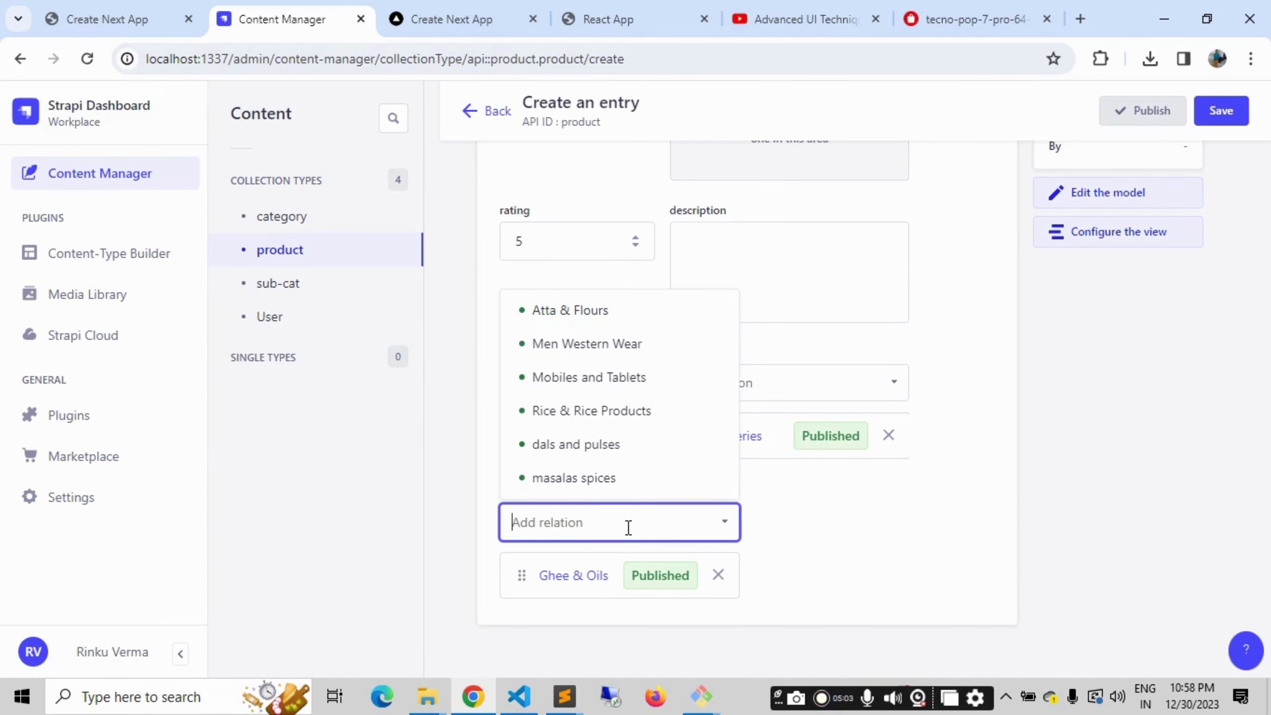
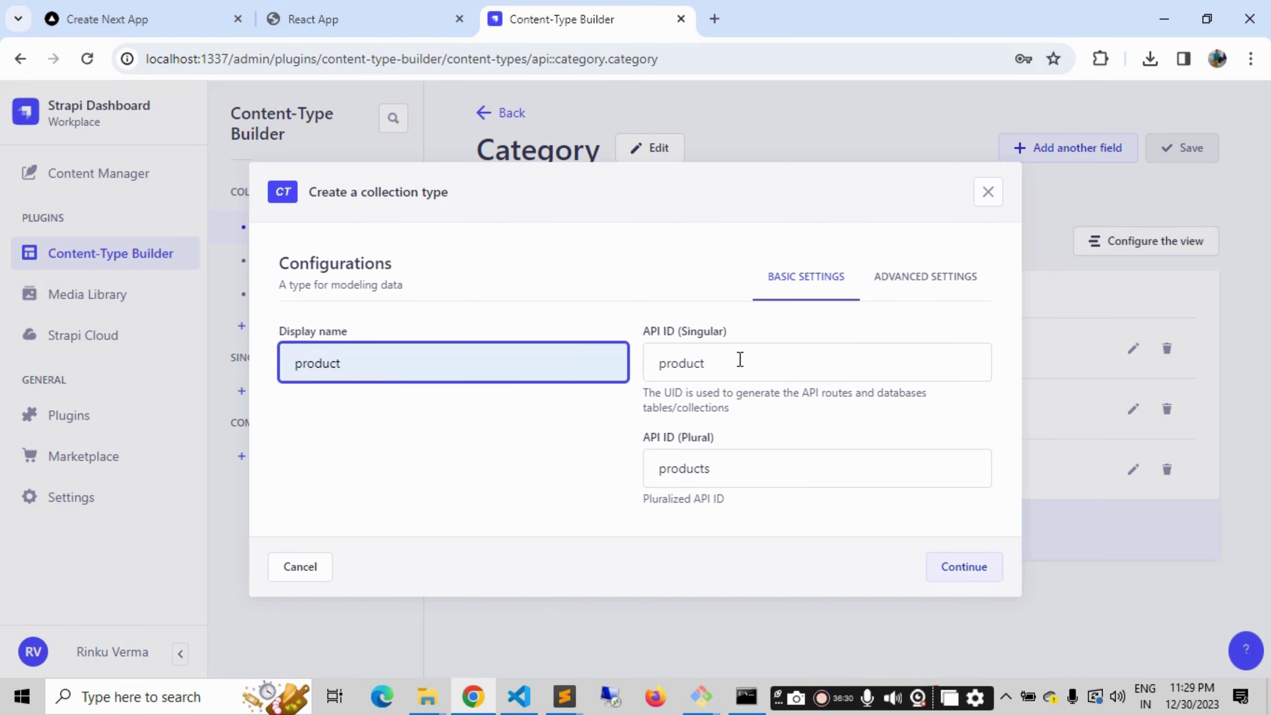
- Check the product data in db.json and create the product collection type with API IDs product and products
key(Tab)
click(724, 465)
drag(727, 468, 661, 471)
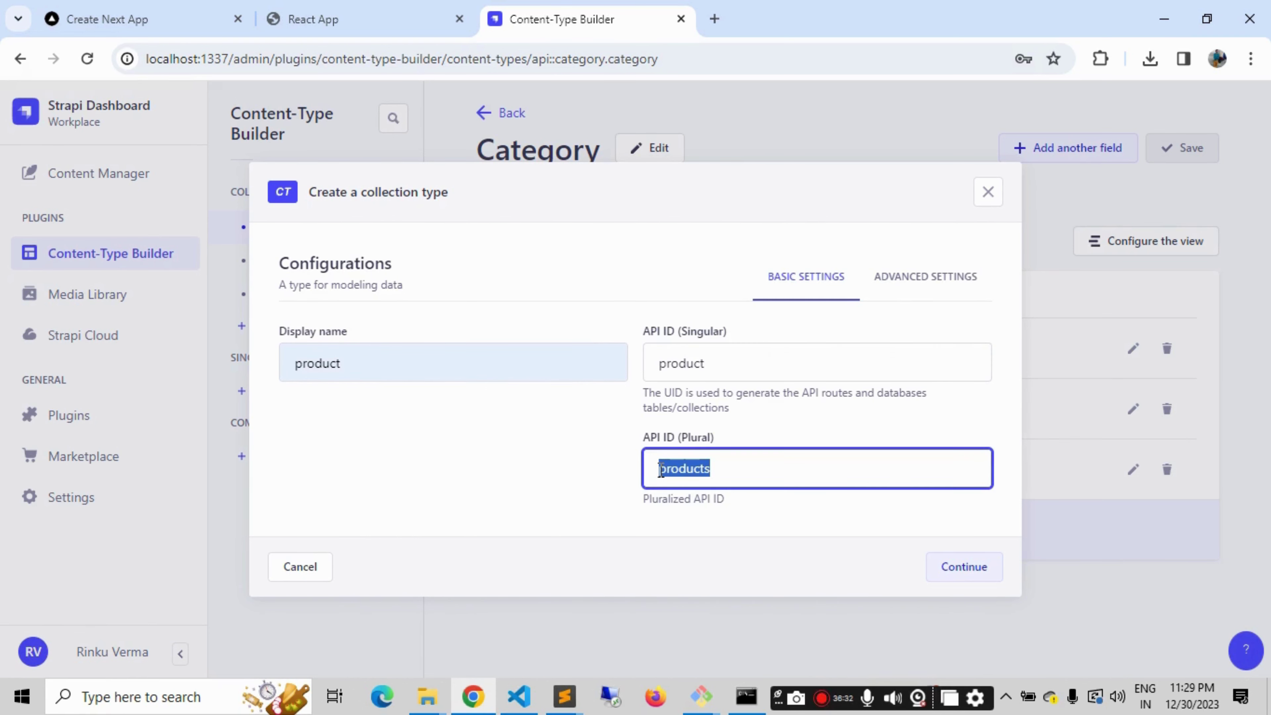
click(519, 696)
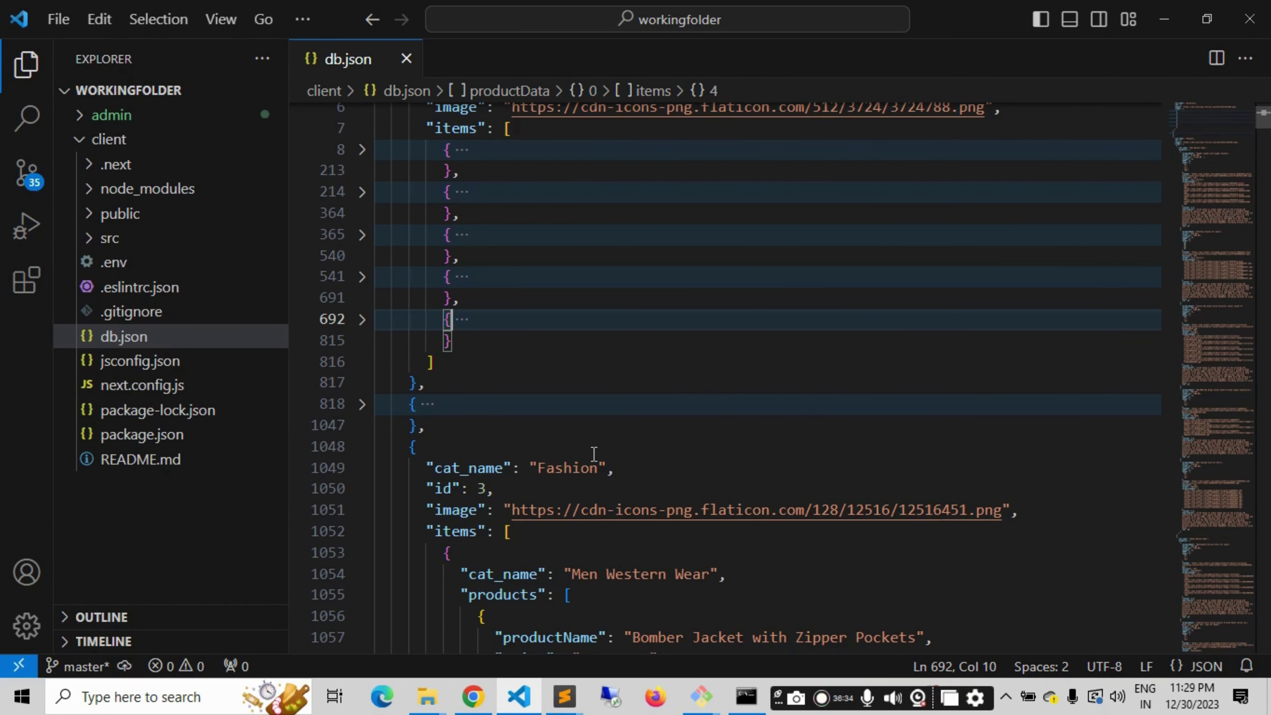
scroll(594, 454, up, 2)
click(361, 261)
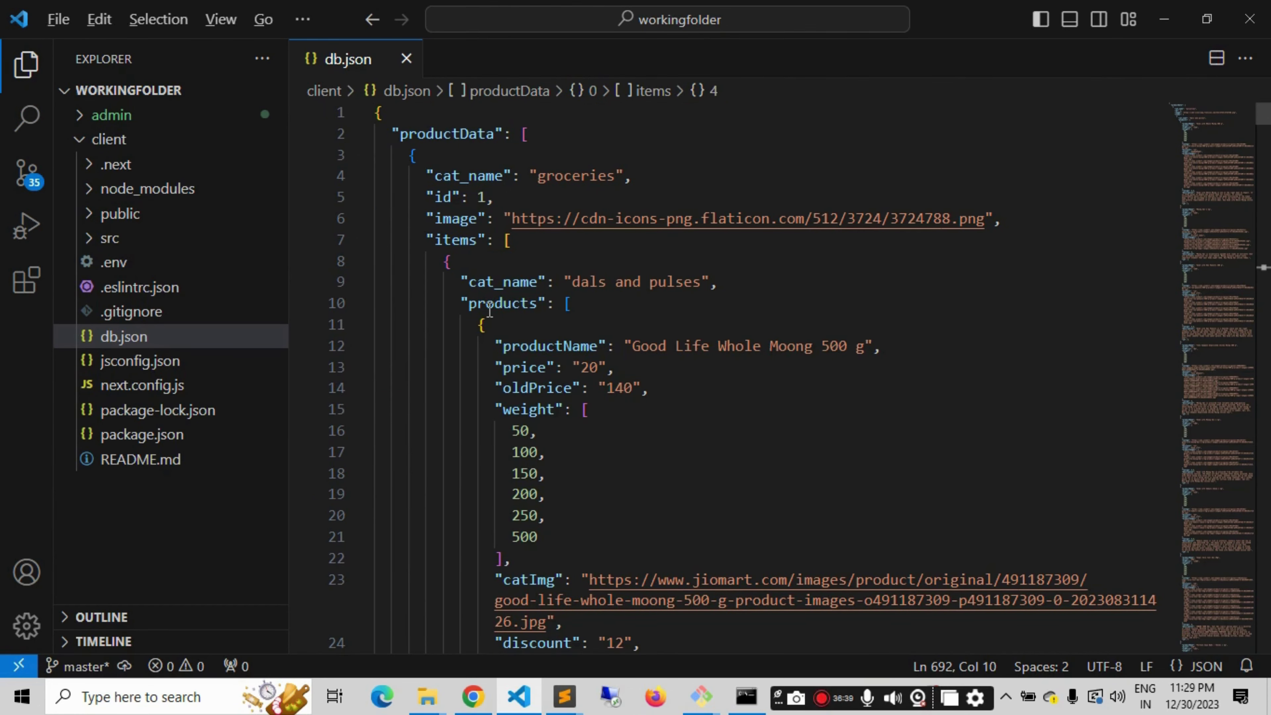
key(alt+Tab)
click(728, 473)
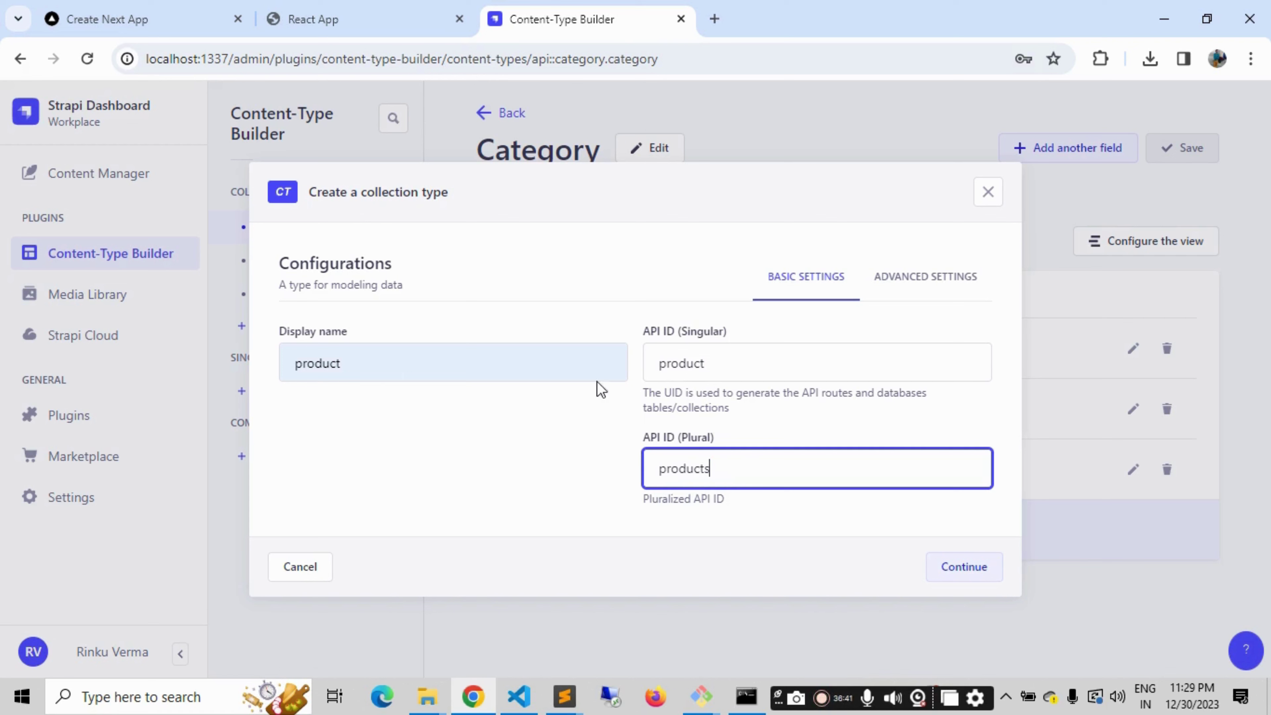
click(958, 573)
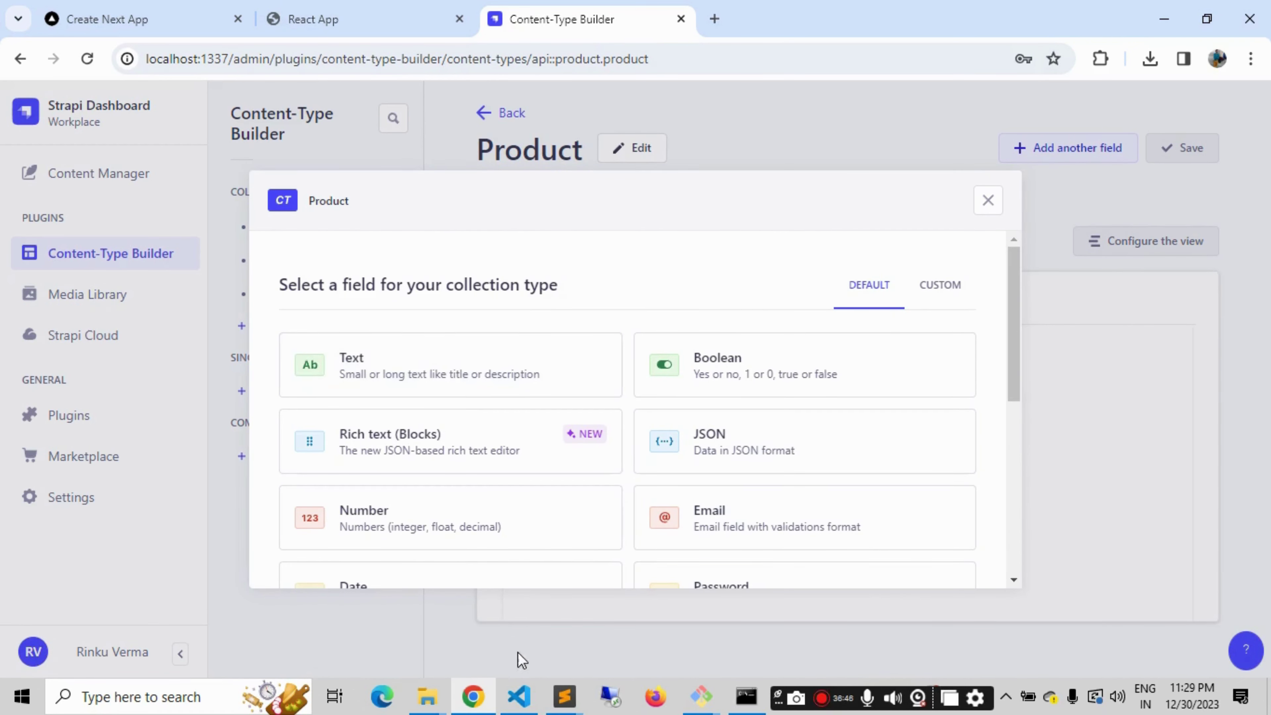
- Look up the productName key in db.json and add a short text field called name to the Product type
click(518, 696)
scroll(489, 415, down, 1)
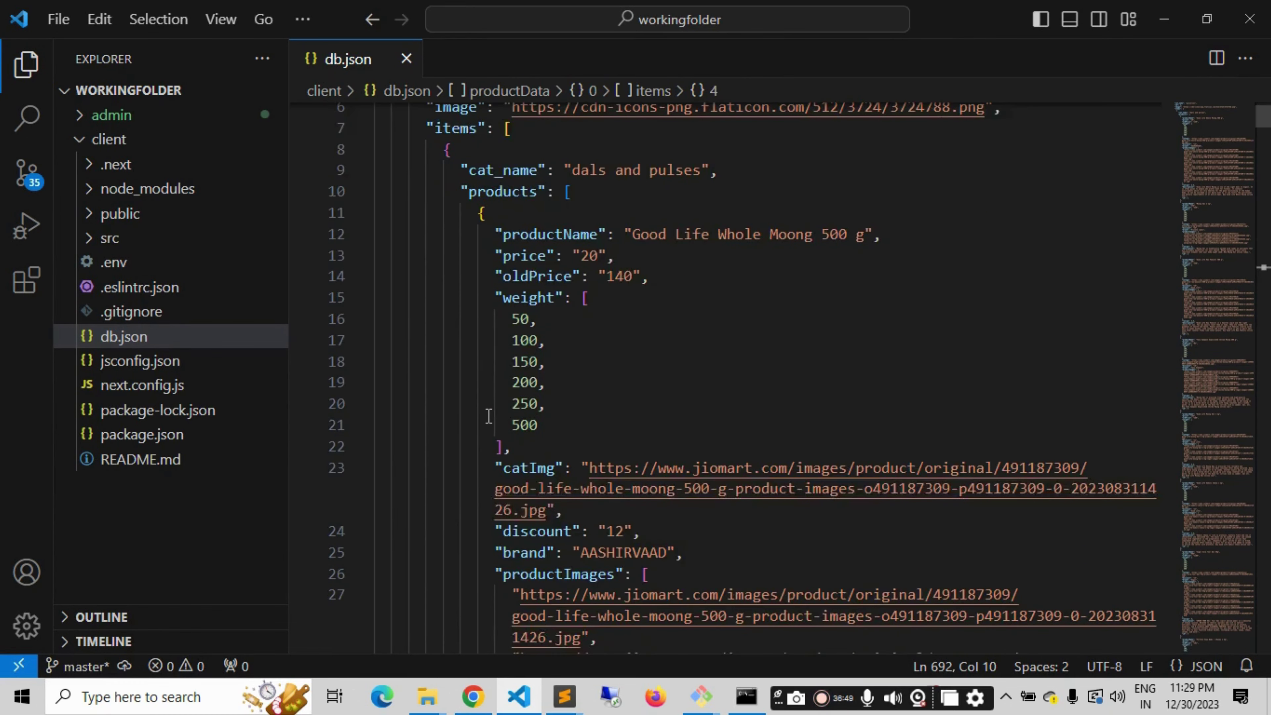
scroll(496, 379, down, 1)
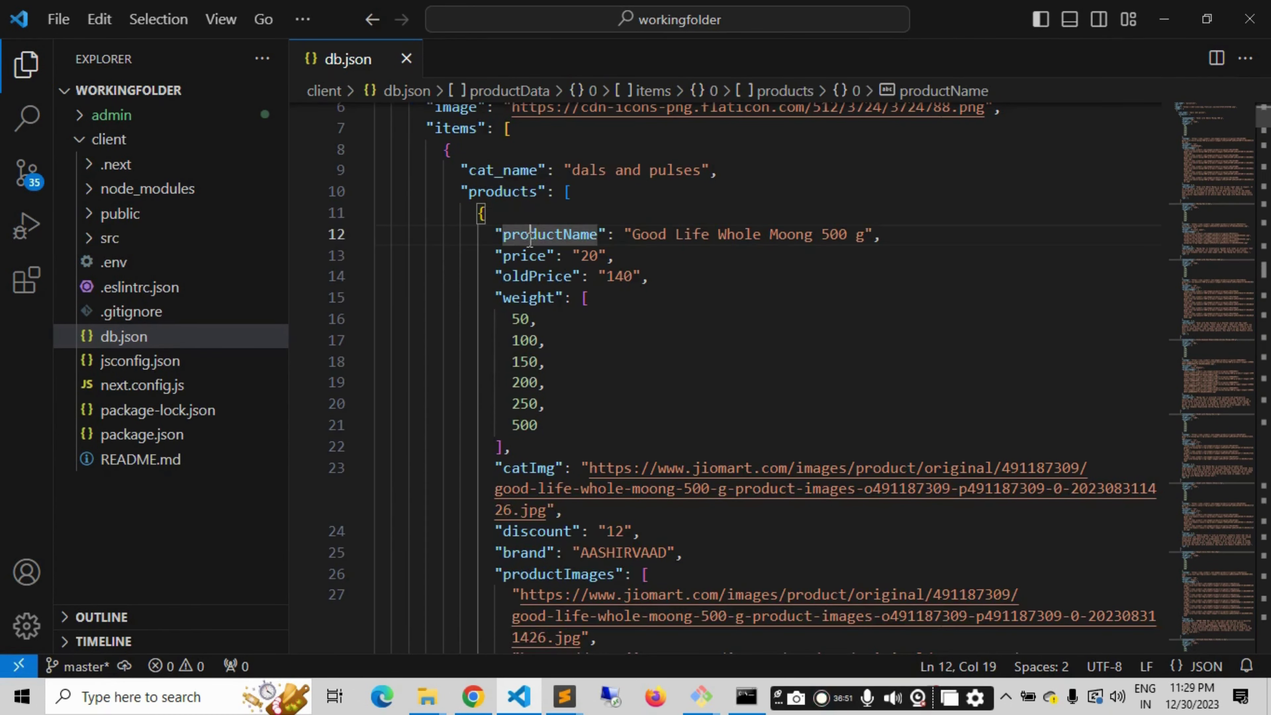
double_click(551, 234)
key(alt+Tab)
click(420, 378)
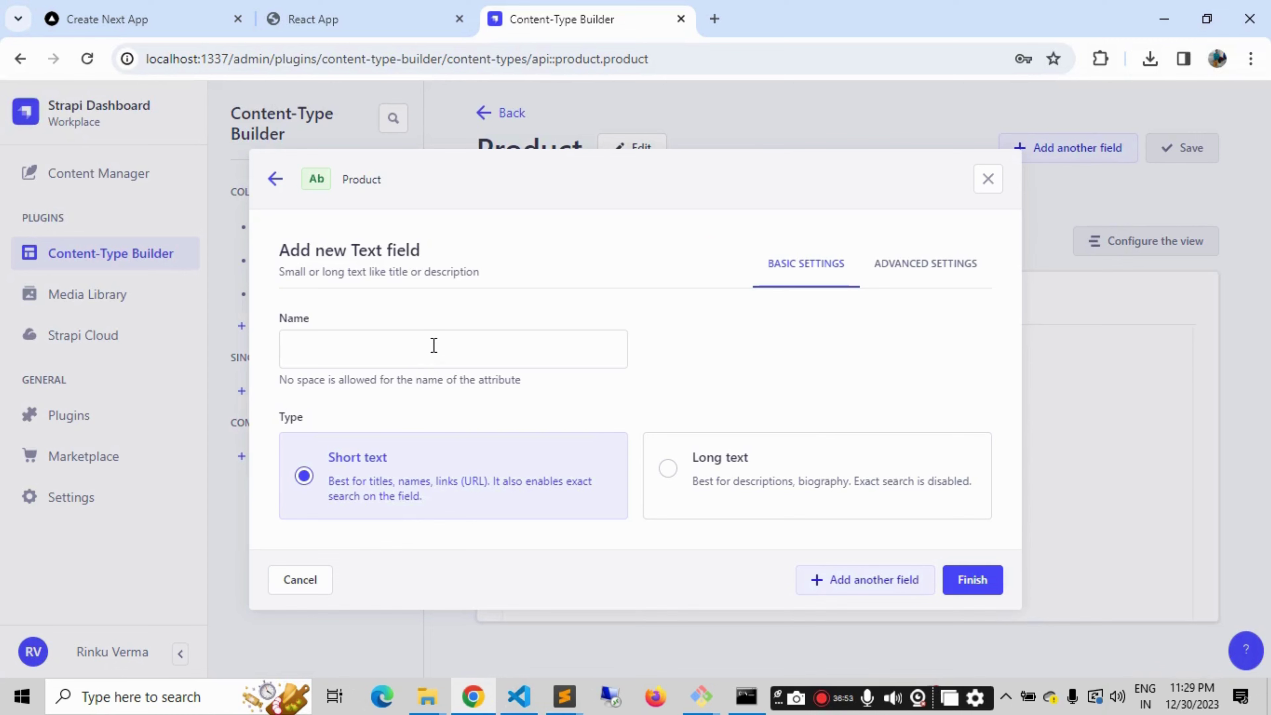
click(433, 346)
text(name)
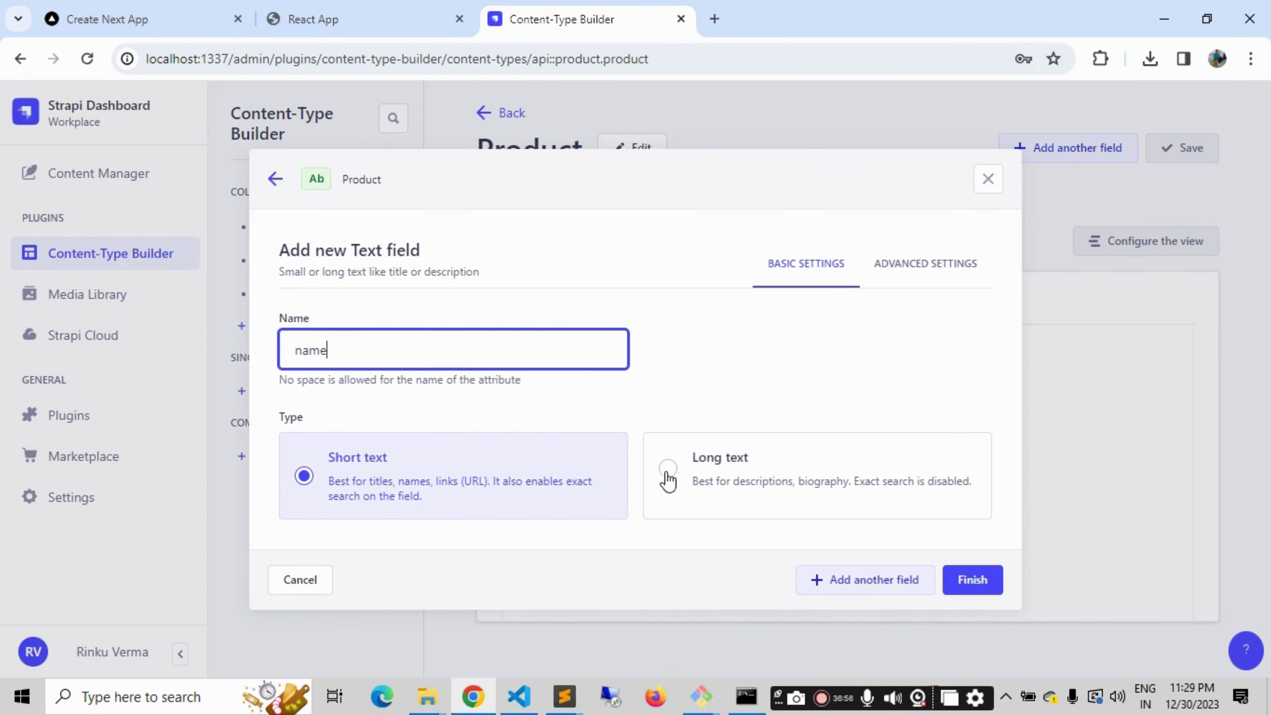
click(988, 585)
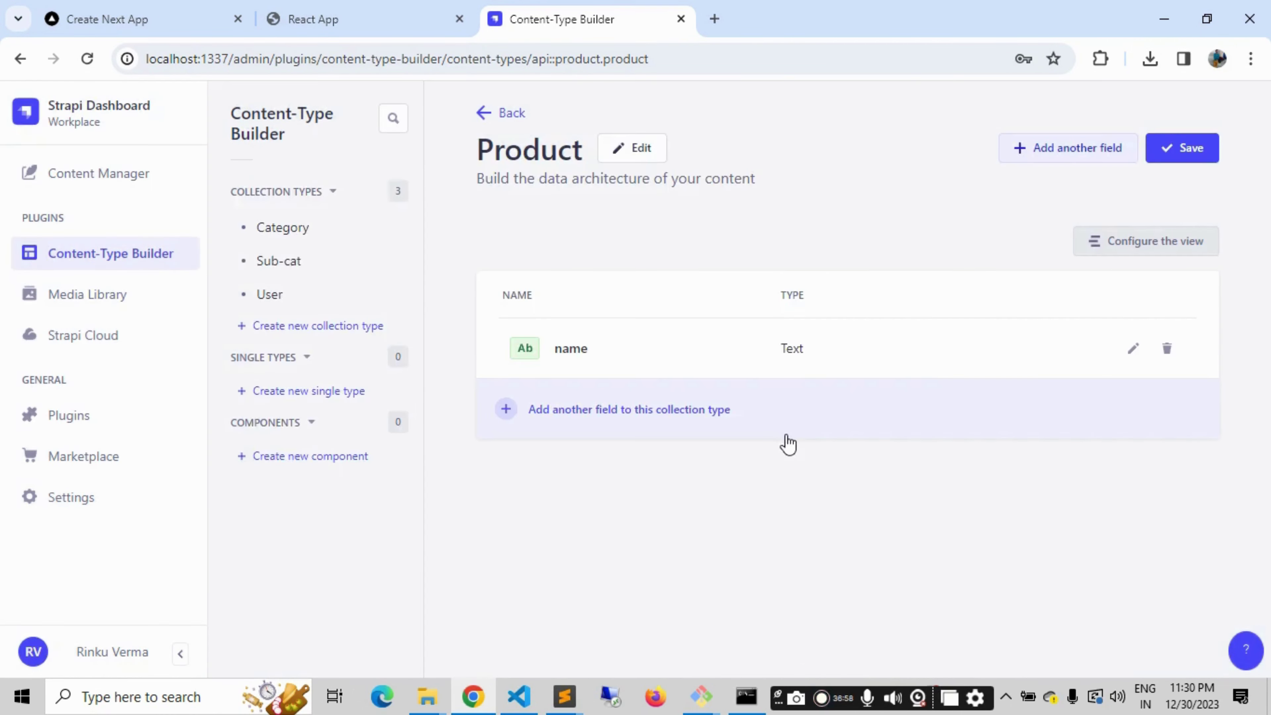
- Look up the price key in db.json and add a Number field called price in decimal format to the Product type
key(alt+Tab)
double_click(534, 257)
key(alt+Tab)
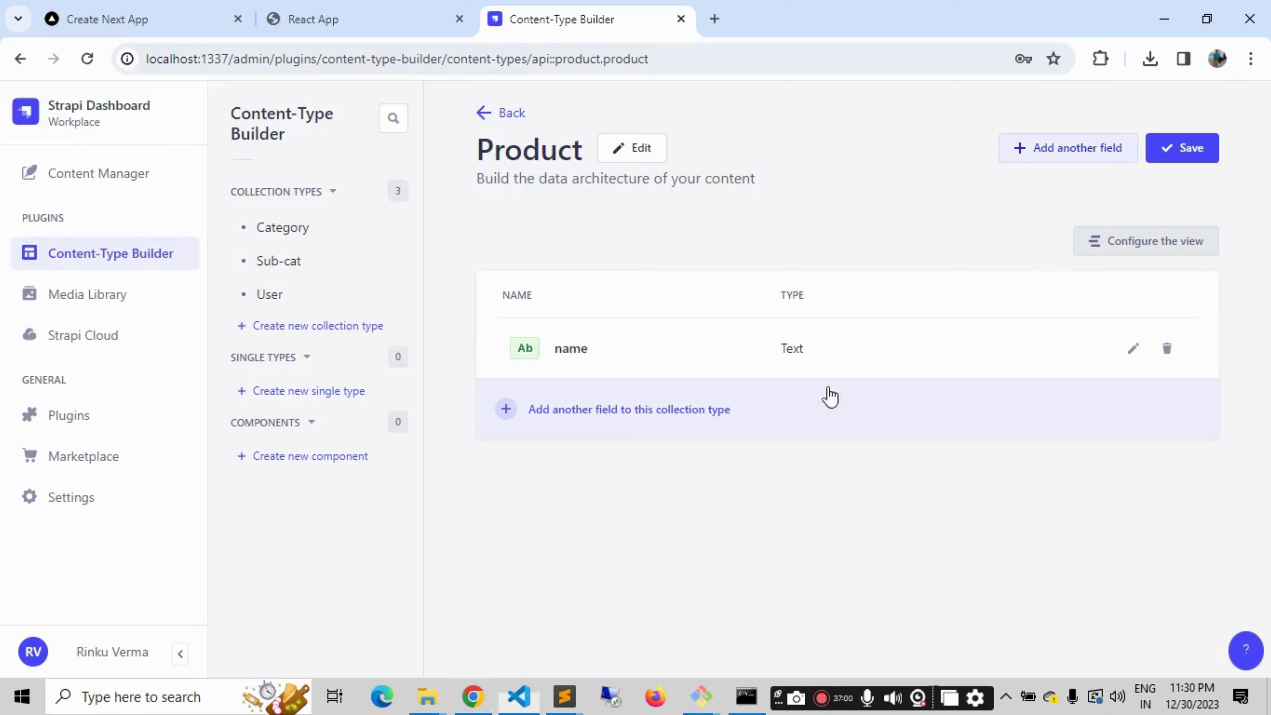
click(1071, 154)
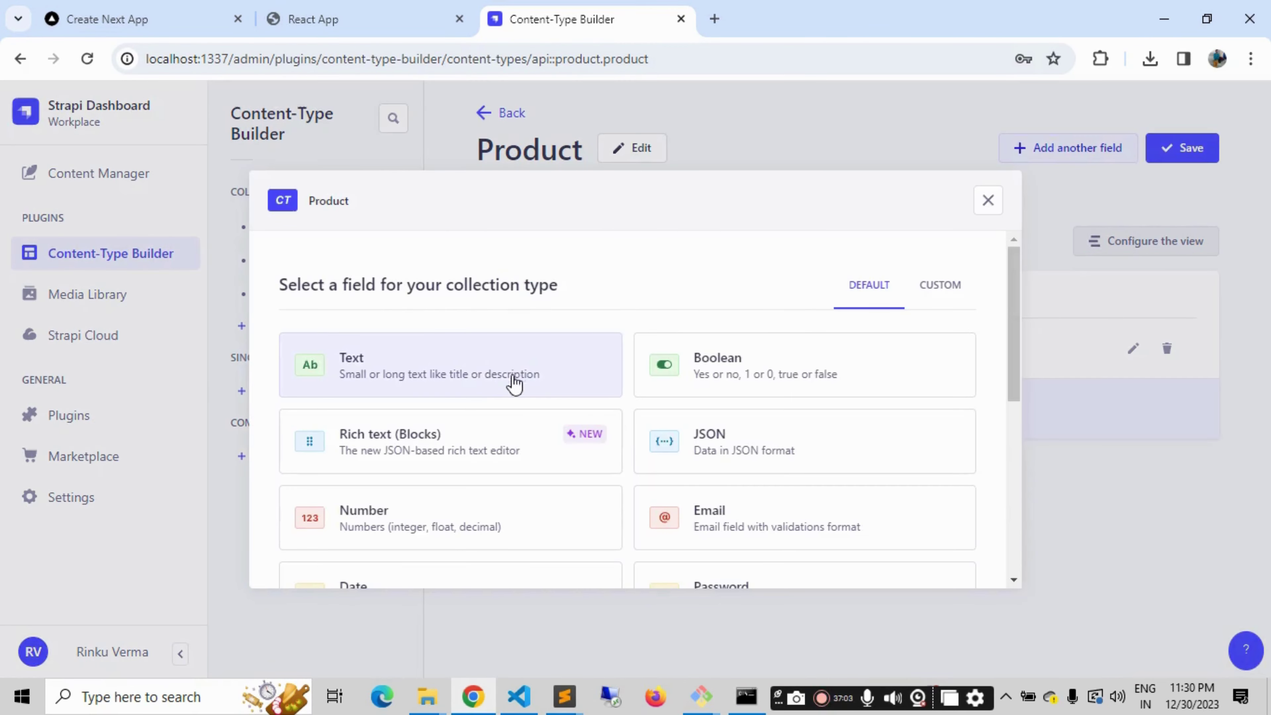
key(alt+Tab)
key(alt+Tab)
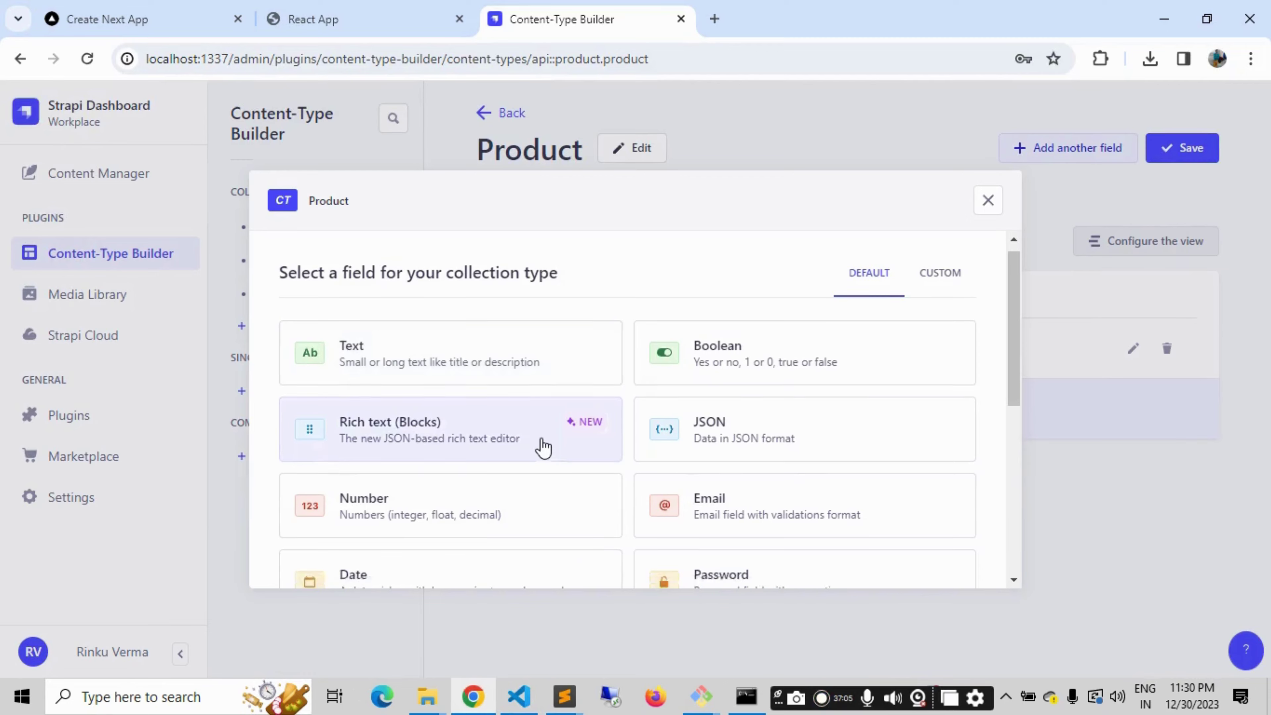
scroll(540, 446, down, 5)
scroll(543, 446, up, 5)
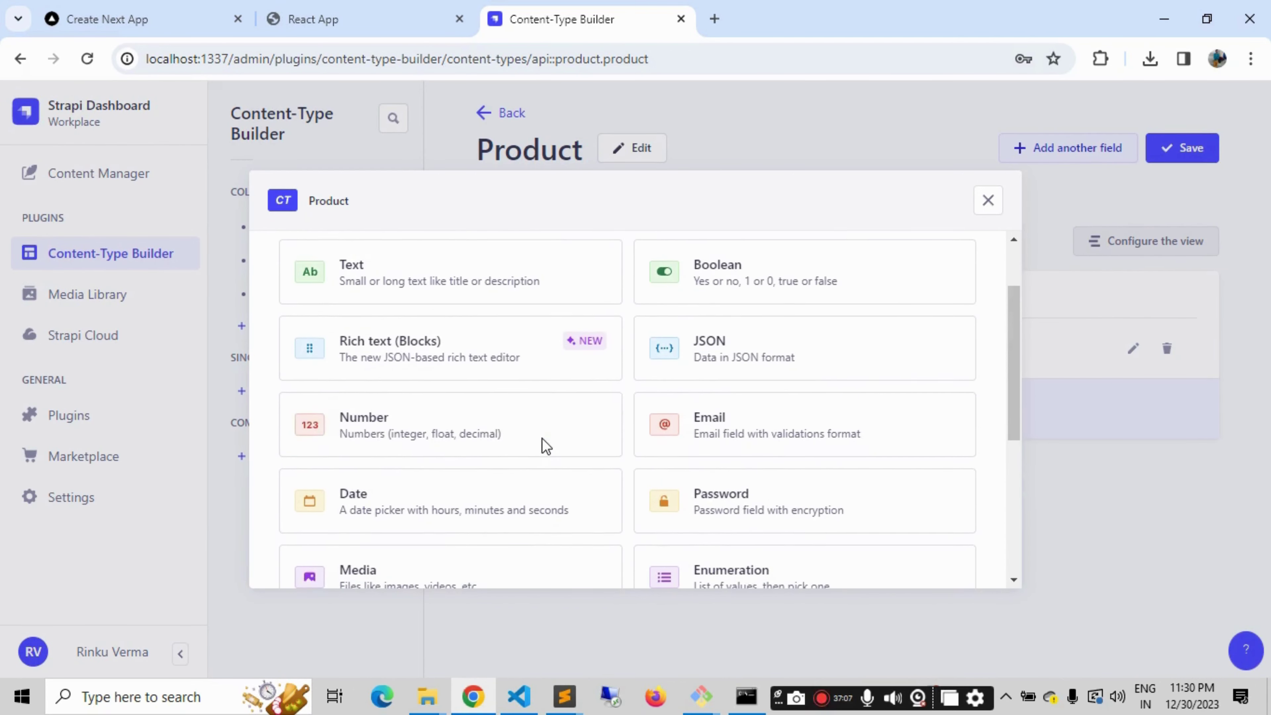
click(488, 428)
click(423, 414)
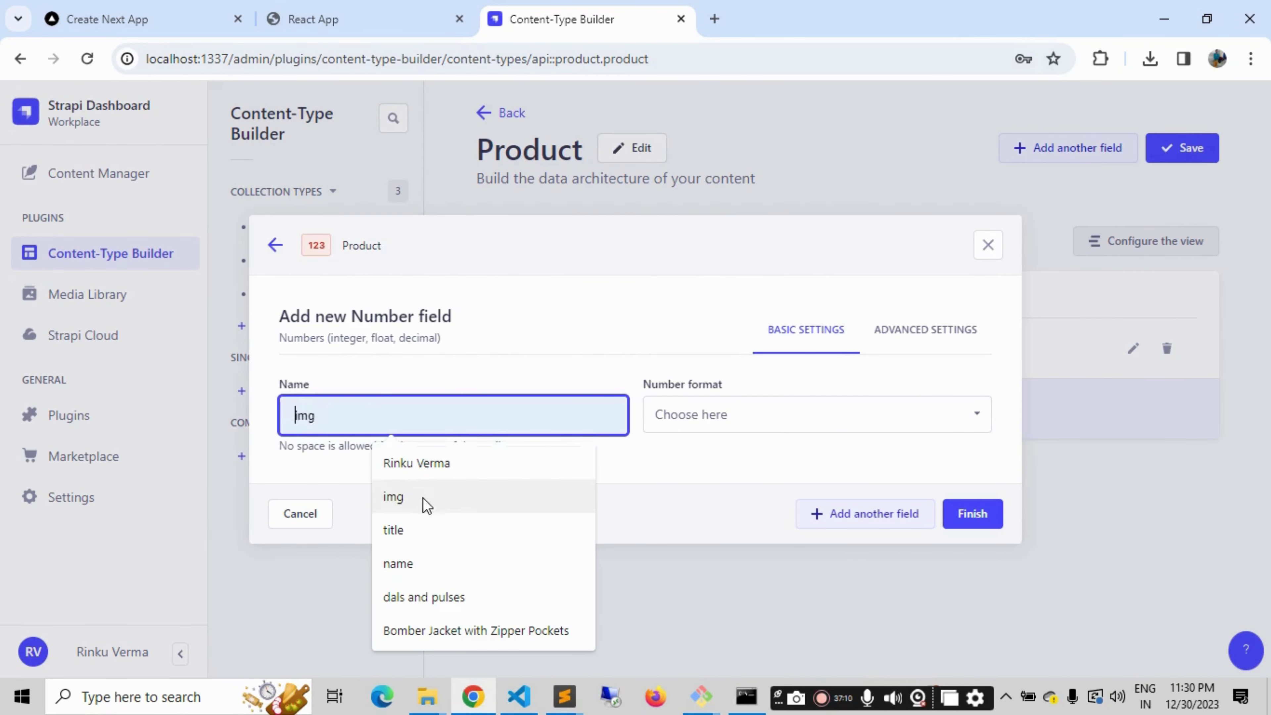
text(price)
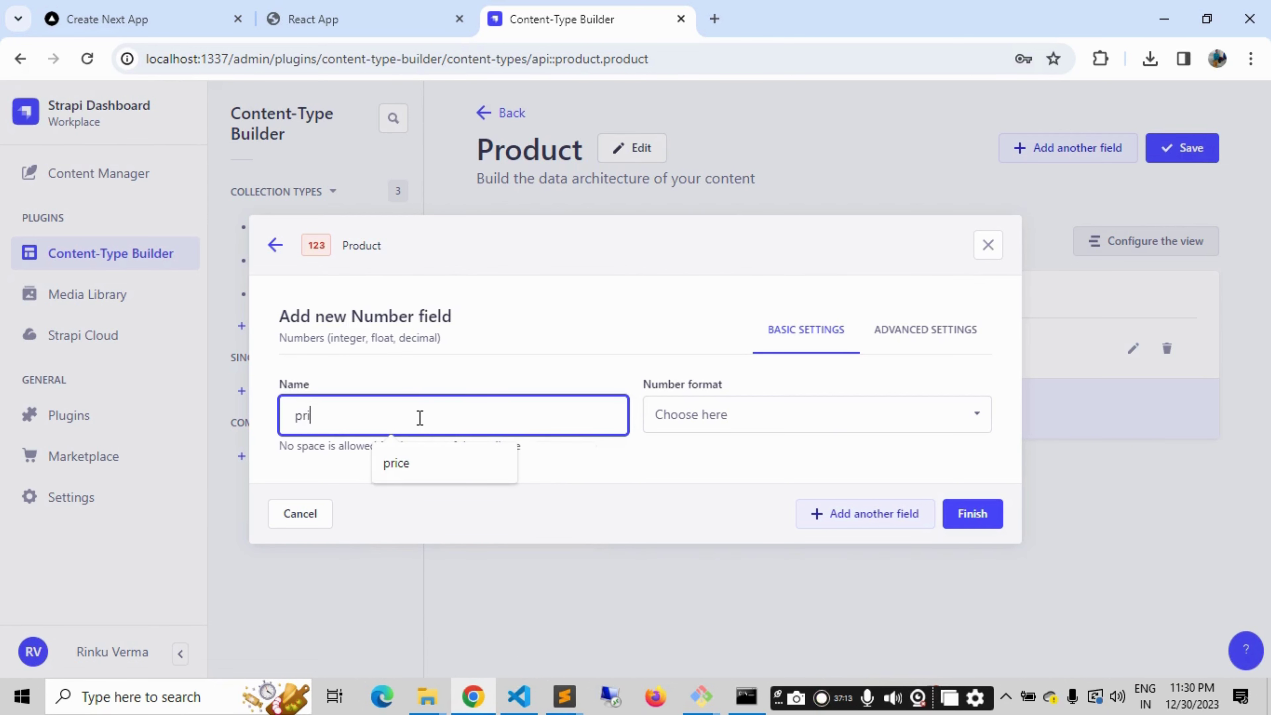
click(755, 421)
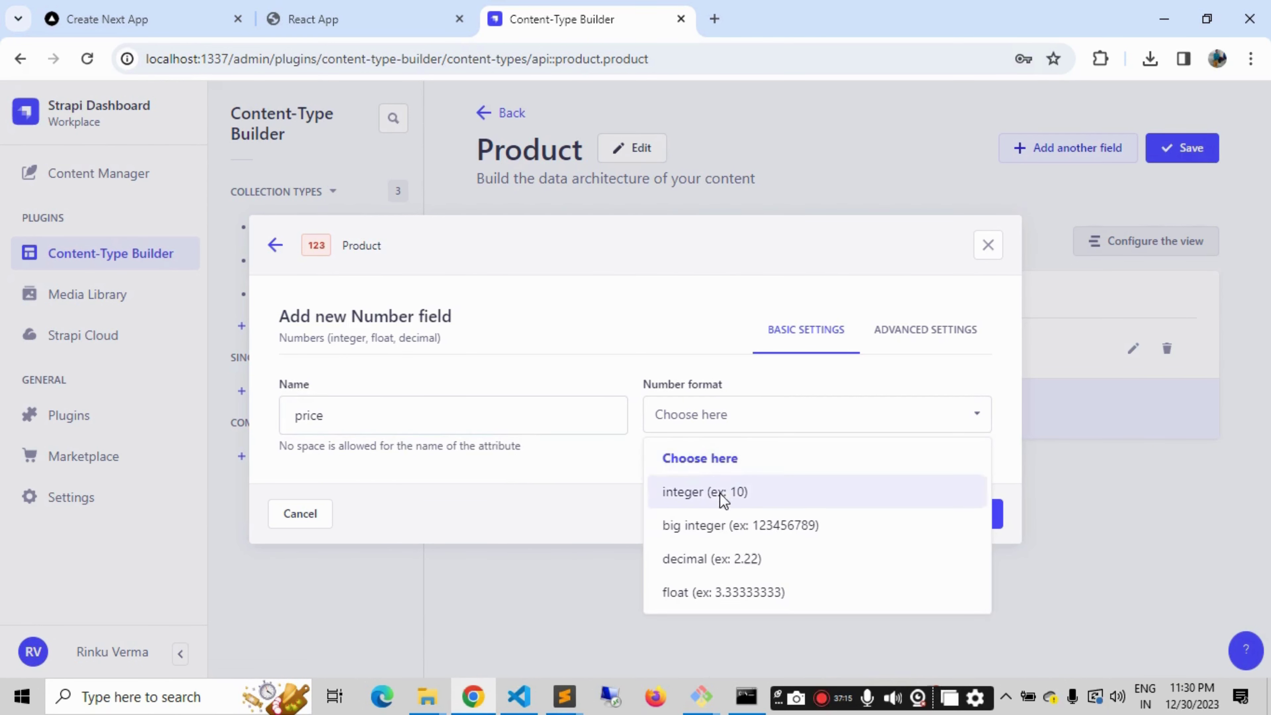
click(684, 560)
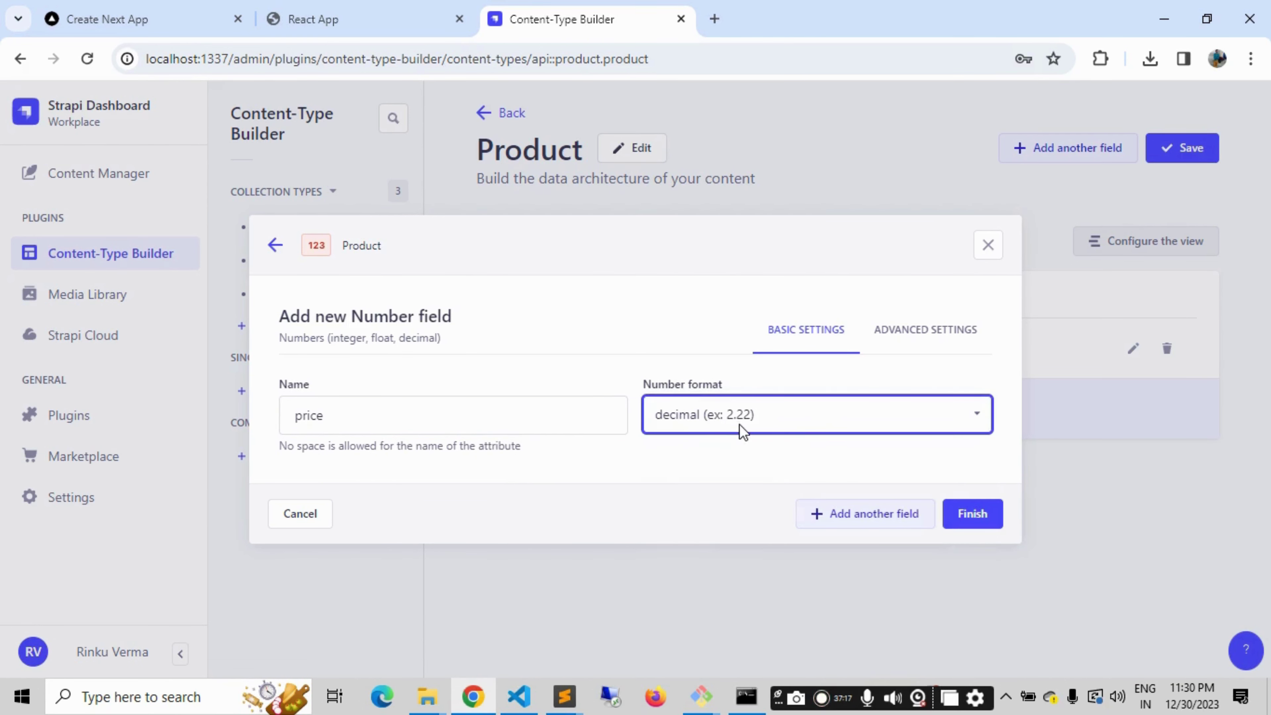
click(977, 516)
- Copy the oldPrice key from db.json as the name of a new Number field in decimal format on the Product type
click(1116, 151)
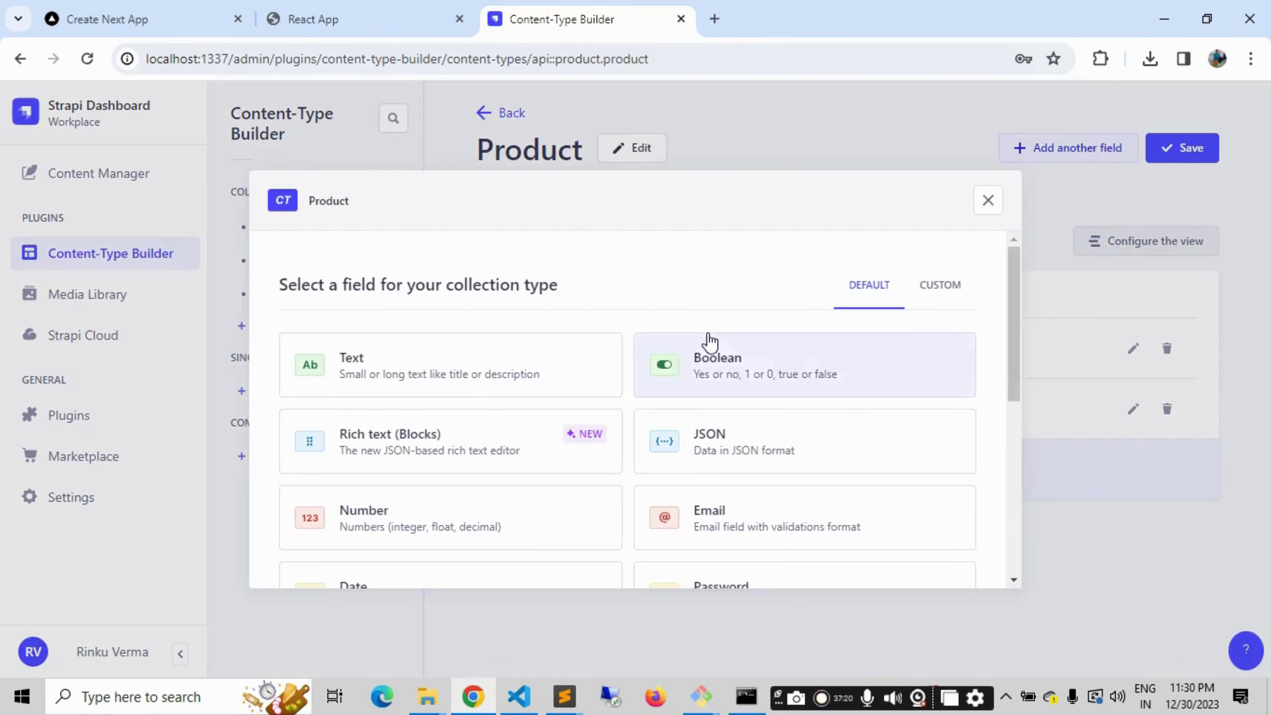
key(alt+Tab)
click(542, 279)
double_click(542, 279)
key(ctrl+c)
key(alt+Tab)
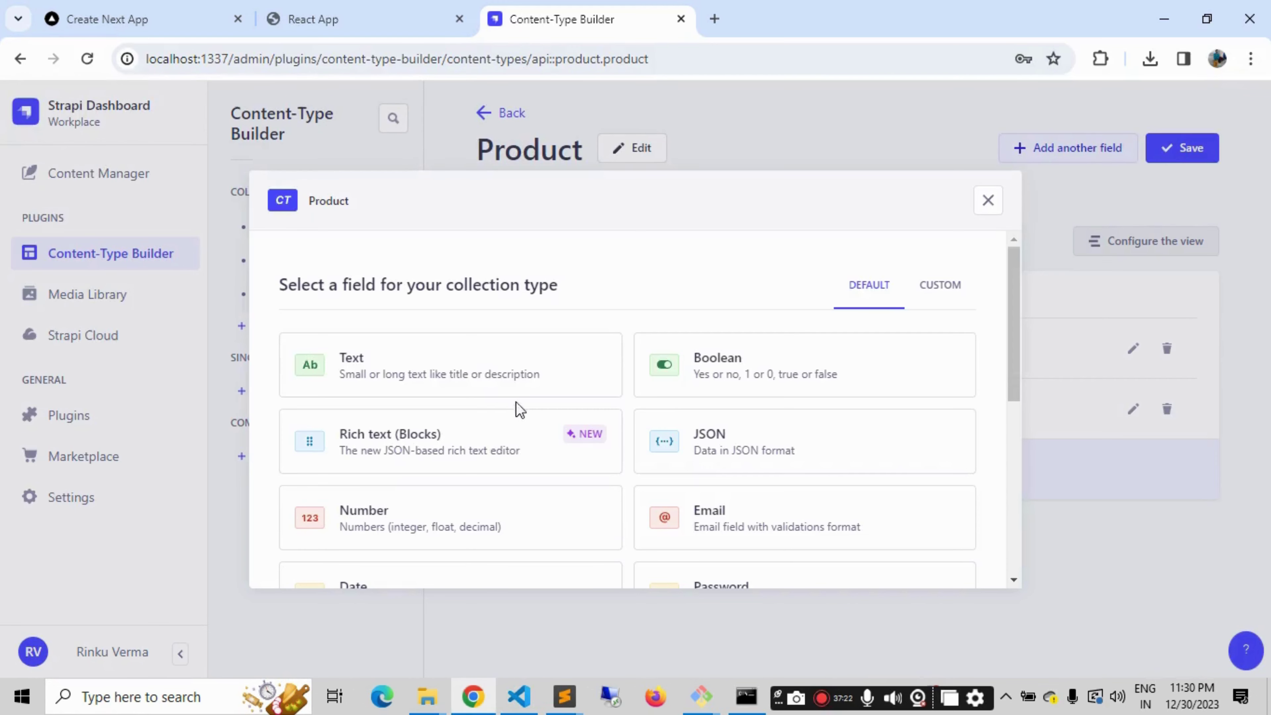
scroll(438, 411, down, 3)
click(431, 334)
click(420, 409)
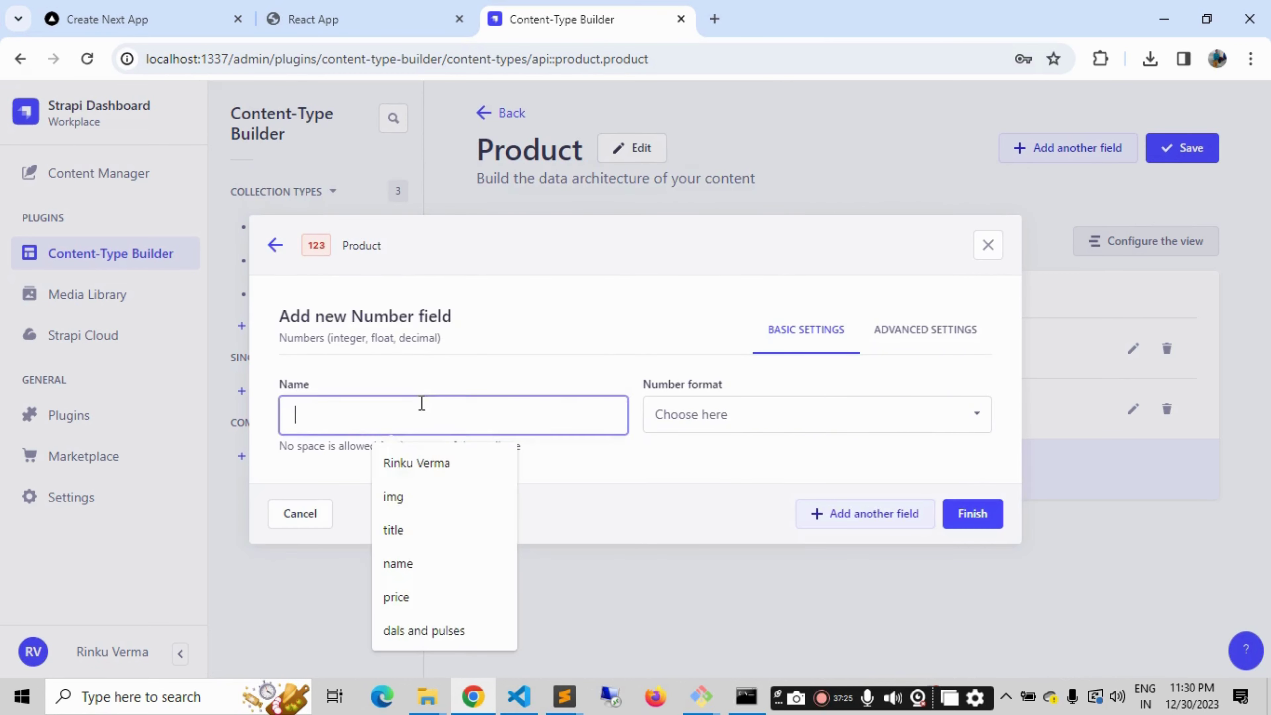
key(ctrl+v)
click(672, 415)
click(711, 559)
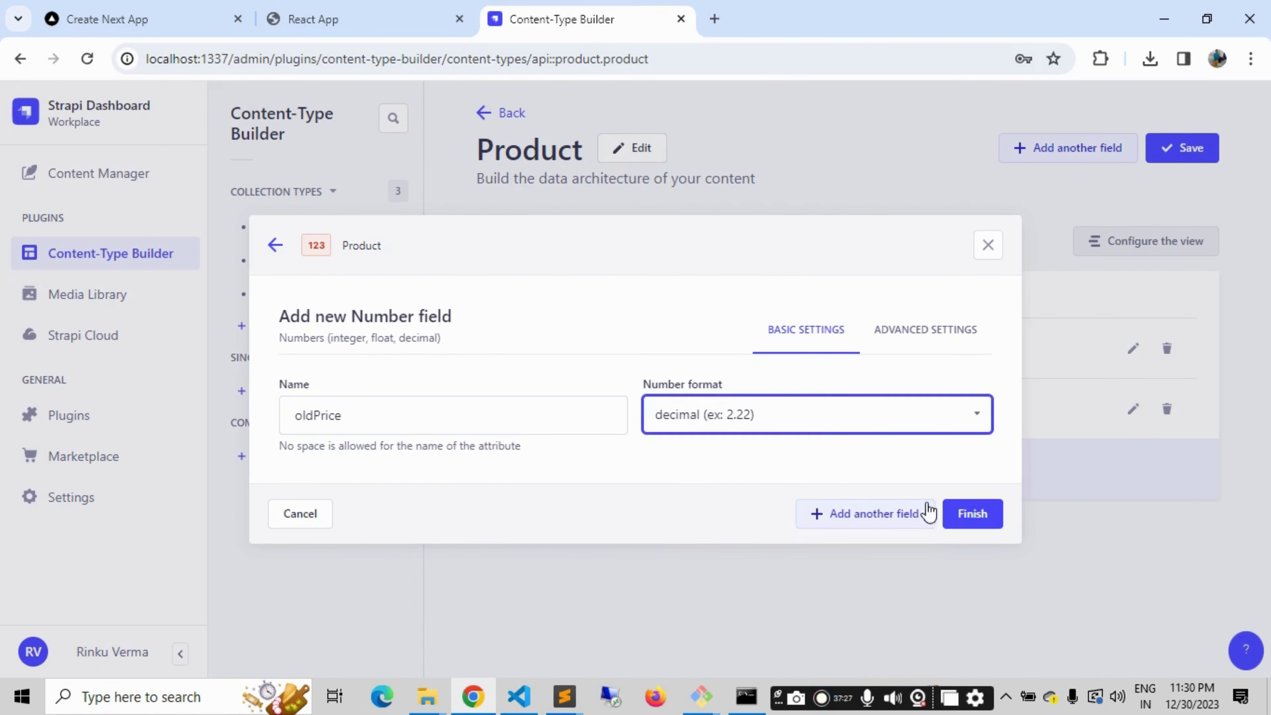
click(973, 516)
- Start another Product field and examine the first product's weight array and the entries following it in db.json
click(1071, 148)
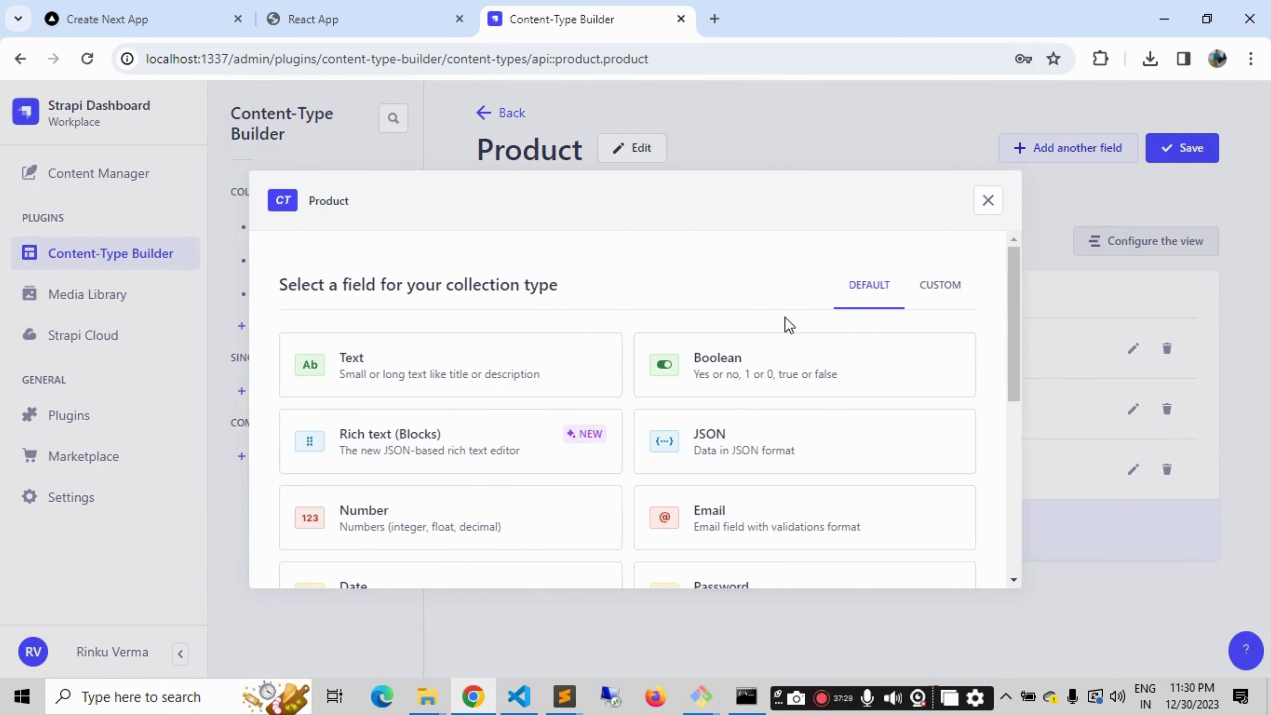
key(alt+Tab)
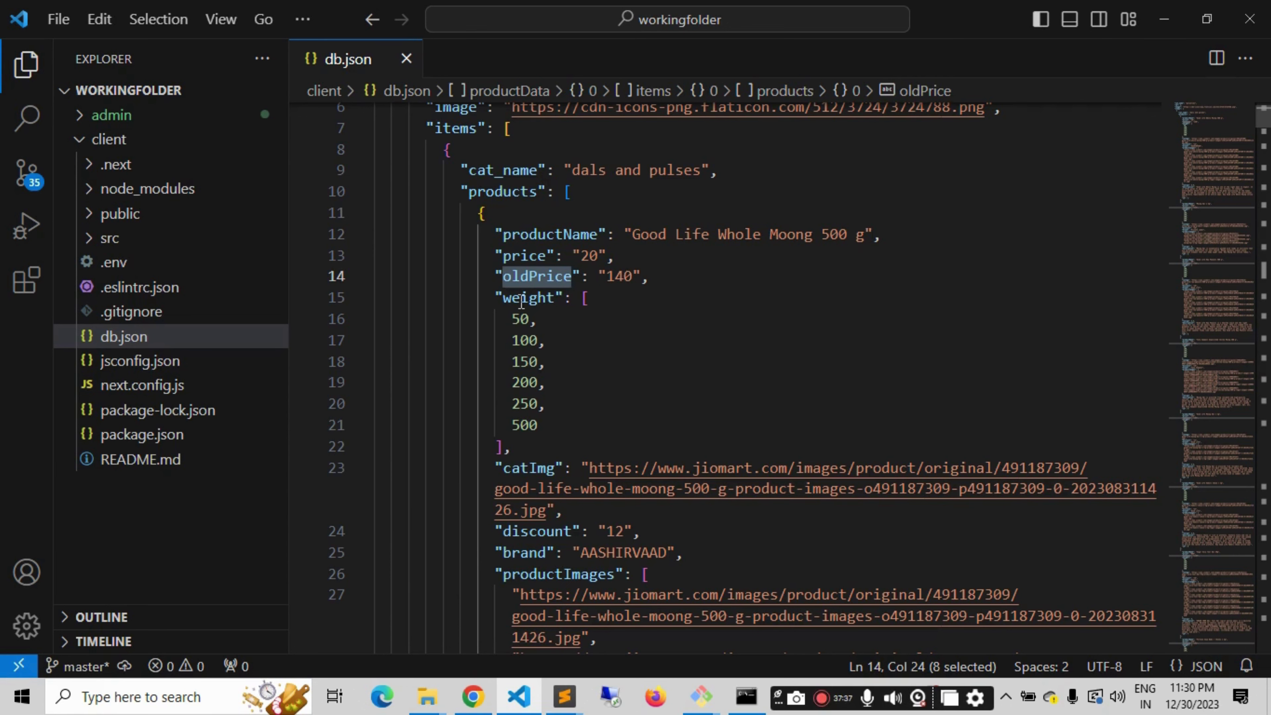
drag(495, 297, 525, 443)
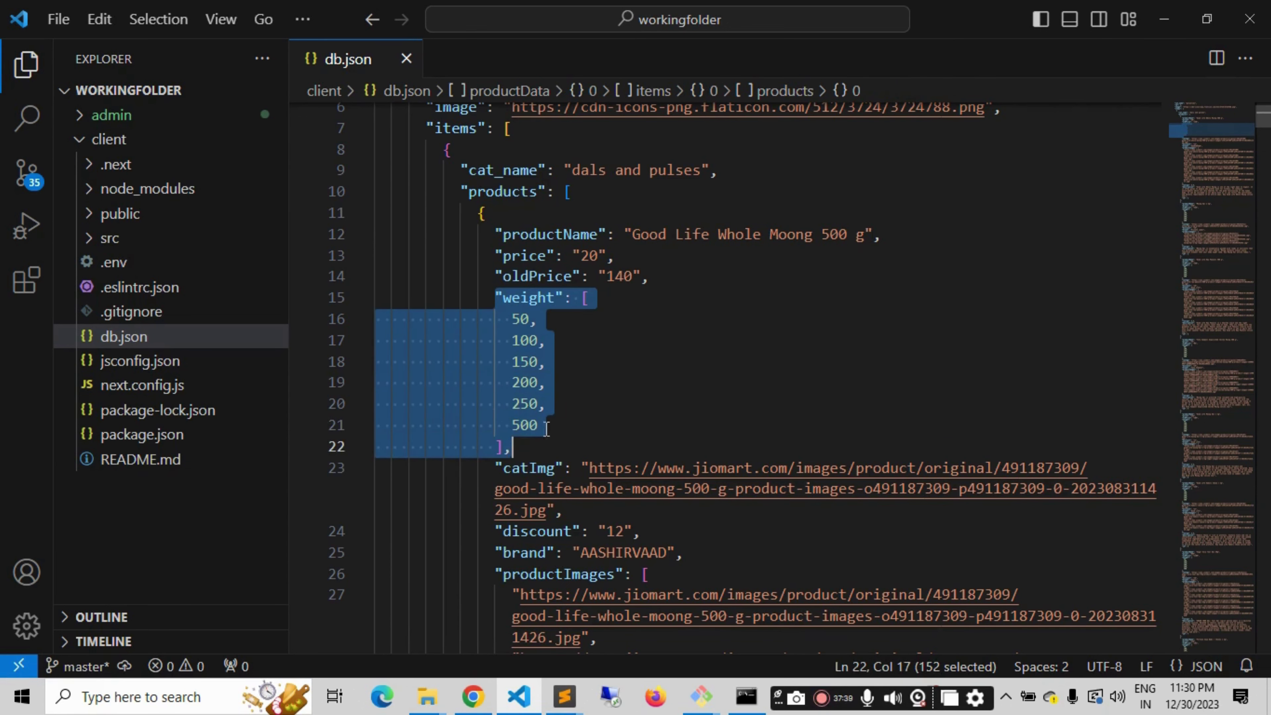
scroll(546, 430, down, 2)
scroll(556, 423, up, 3)
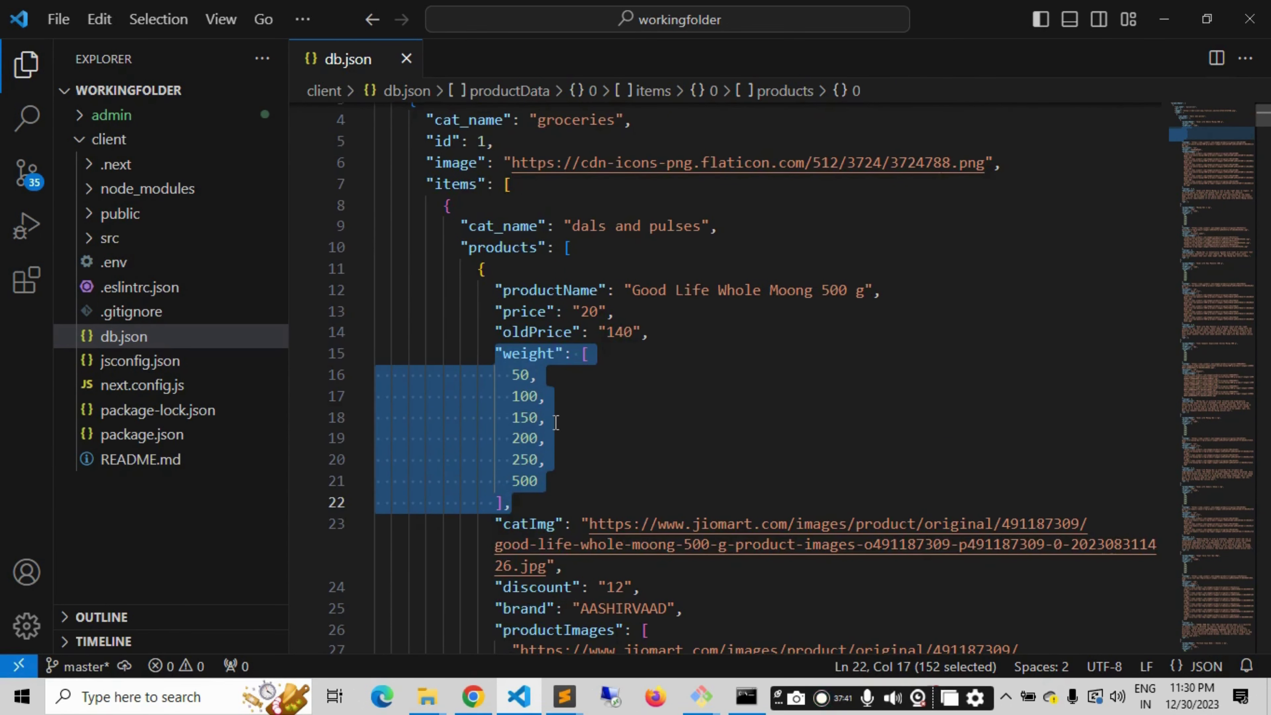
double_click(532, 356)
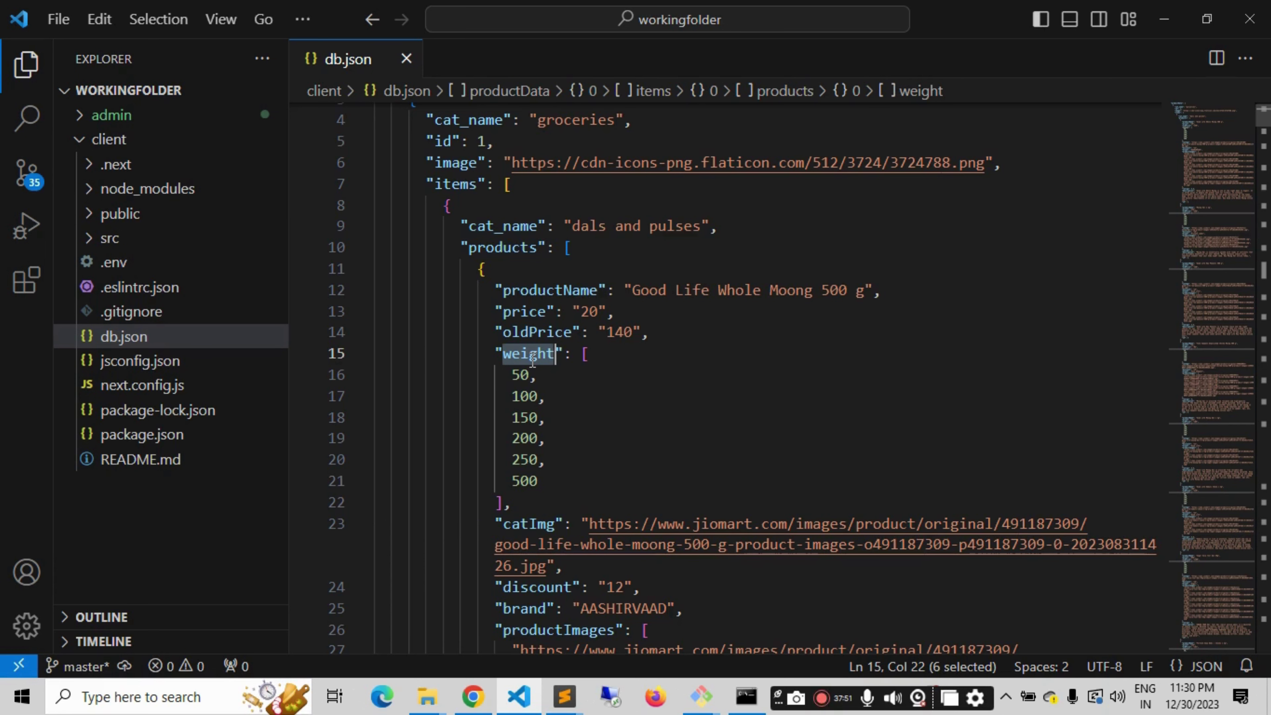
scroll(532, 360, down, 3)
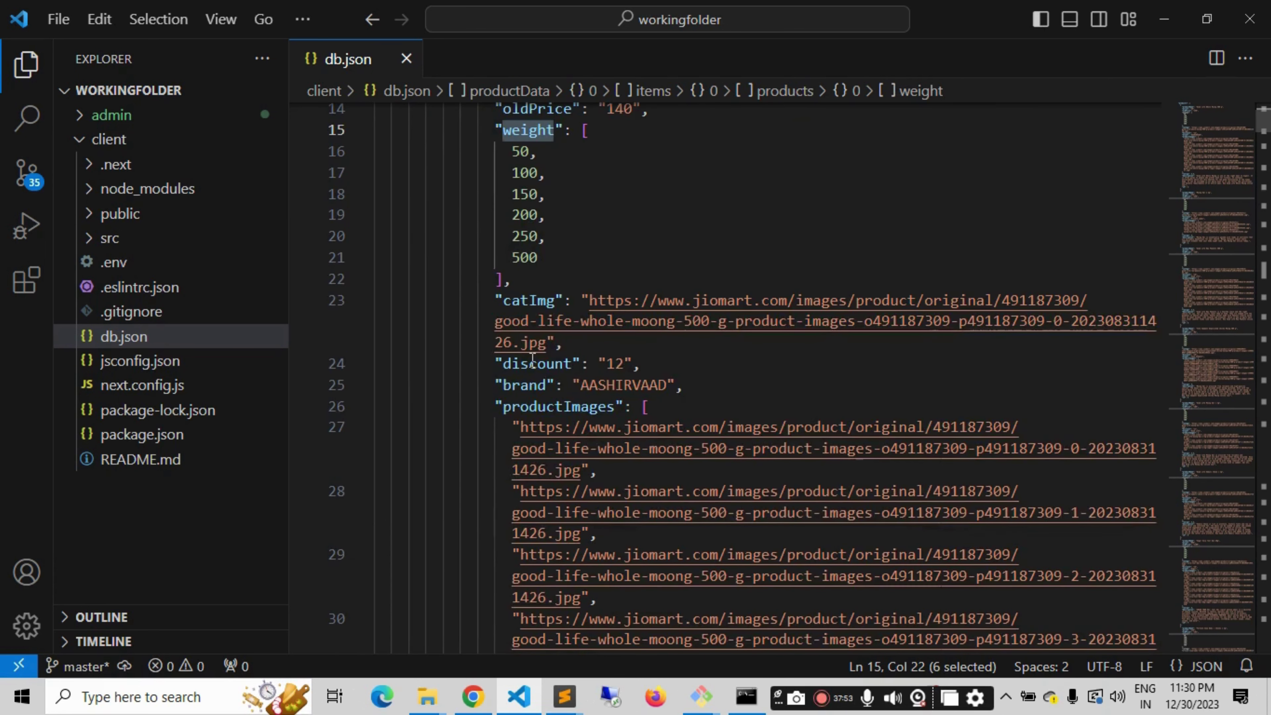
scroll(532, 359, up, 3)
scroll(536, 390, down, 3)
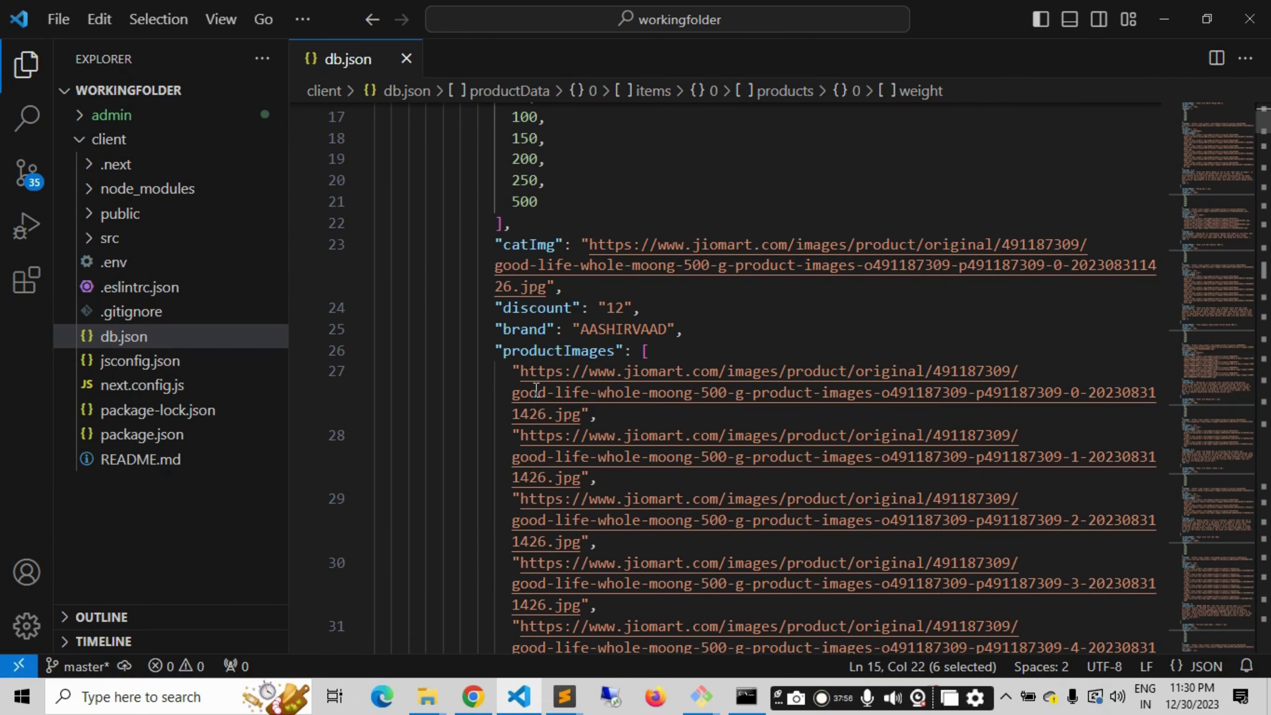
- Copy the discount key from db.json as the name of a new Number field in integer format on the Product type
double_click(528, 311)
key(ctrl+c)
key(alt+Tab)
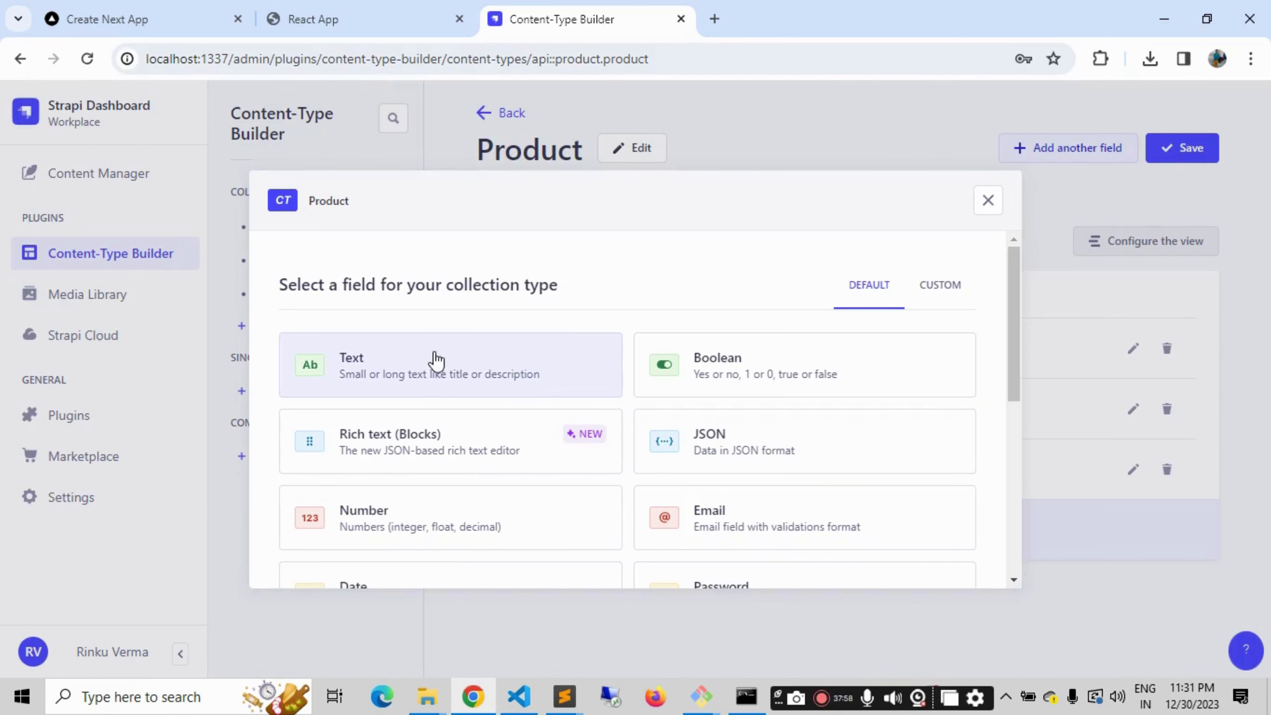
scroll(419, 371, down, 3)
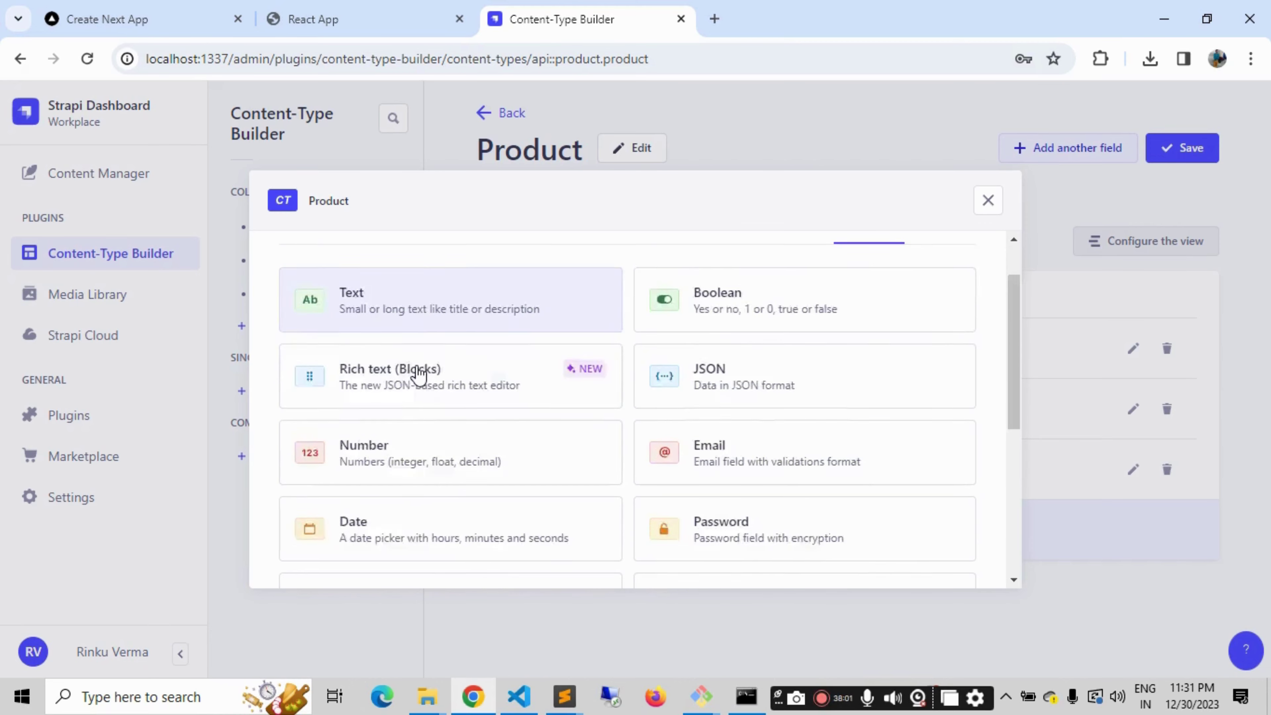
click(428, 349)
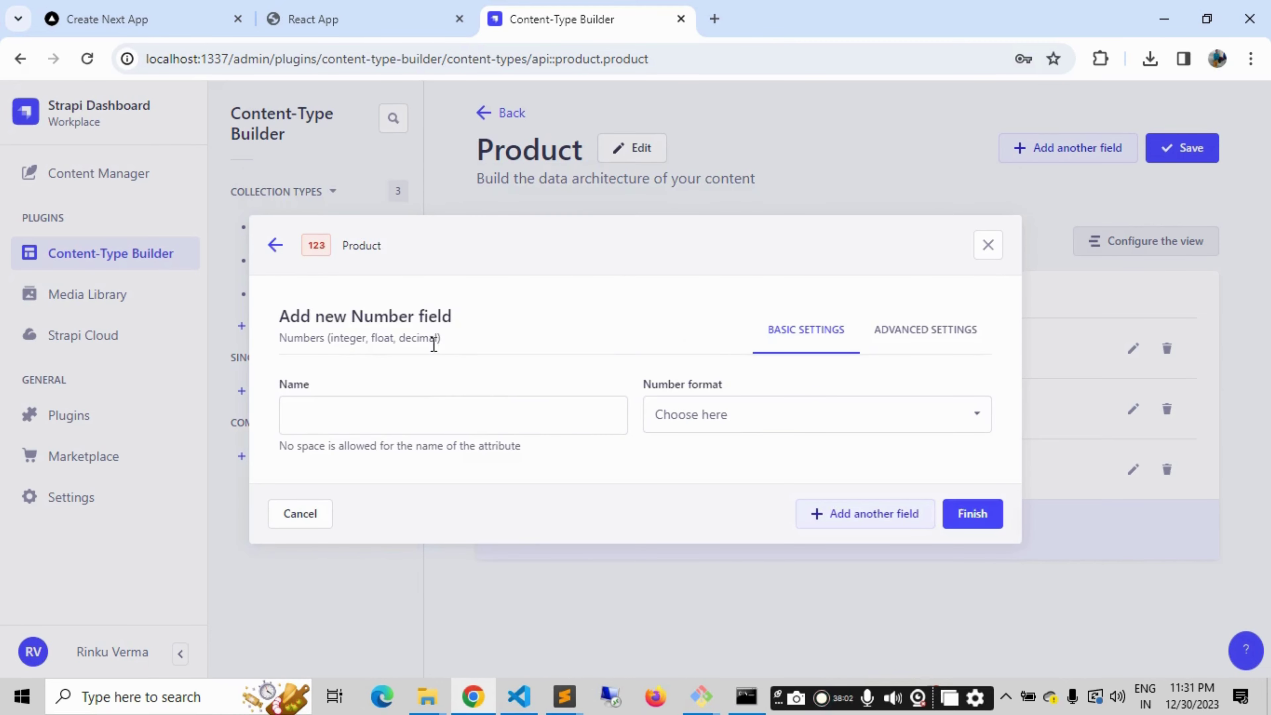
click(448, 419)
key(ctrl+v)
click(689, 414)
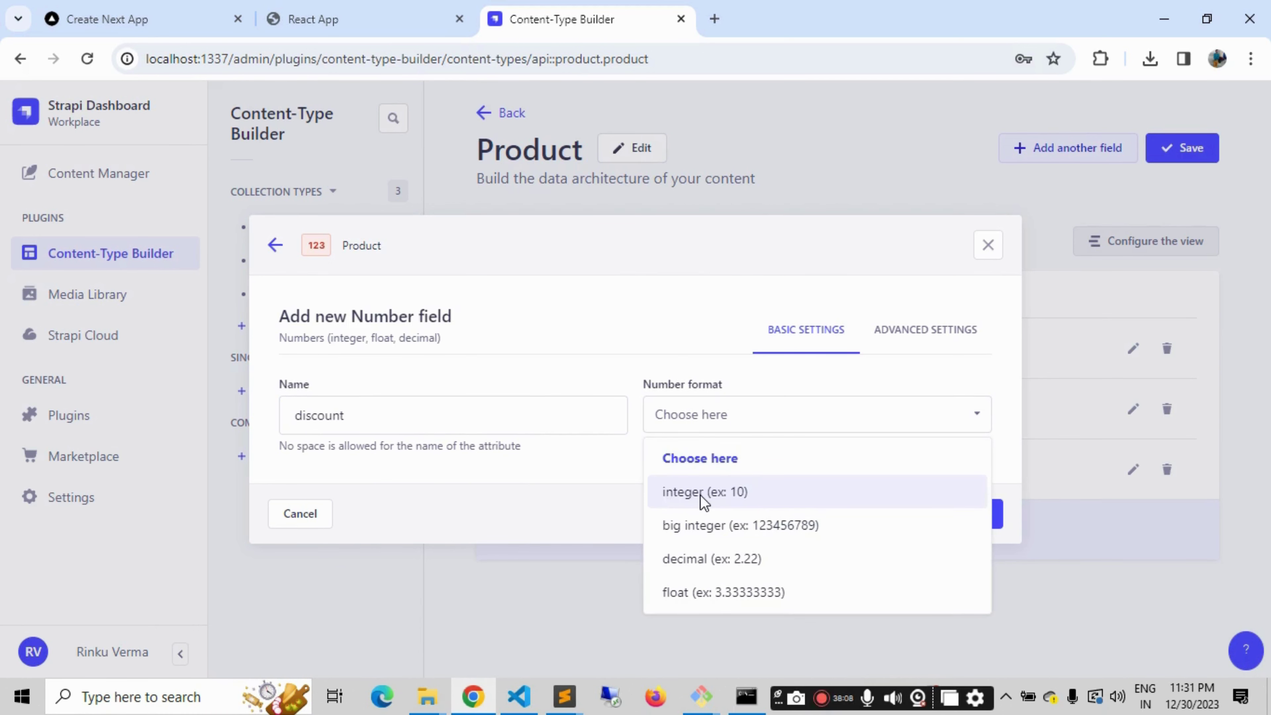
click(700, 493)
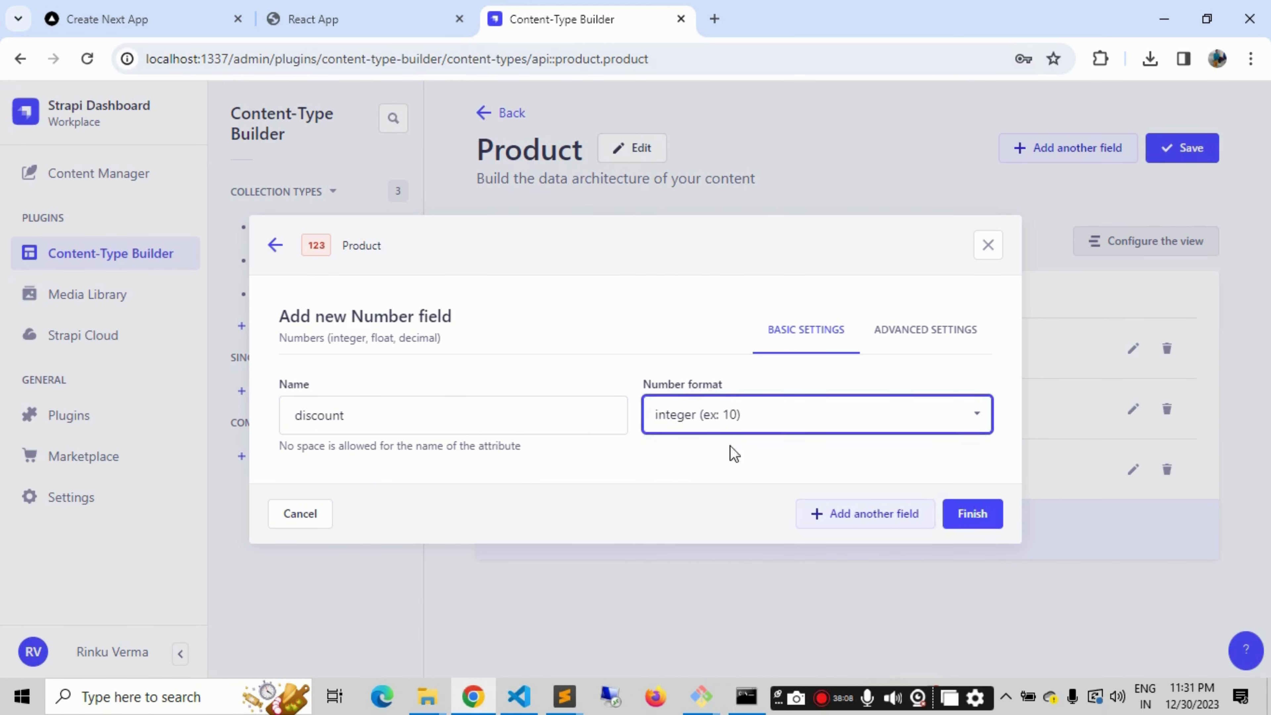
click(964, 529)
- Copy the brand key from db.json as the name of a new short text field on the Product type
click(1079, 148)
key(alt+Tab)
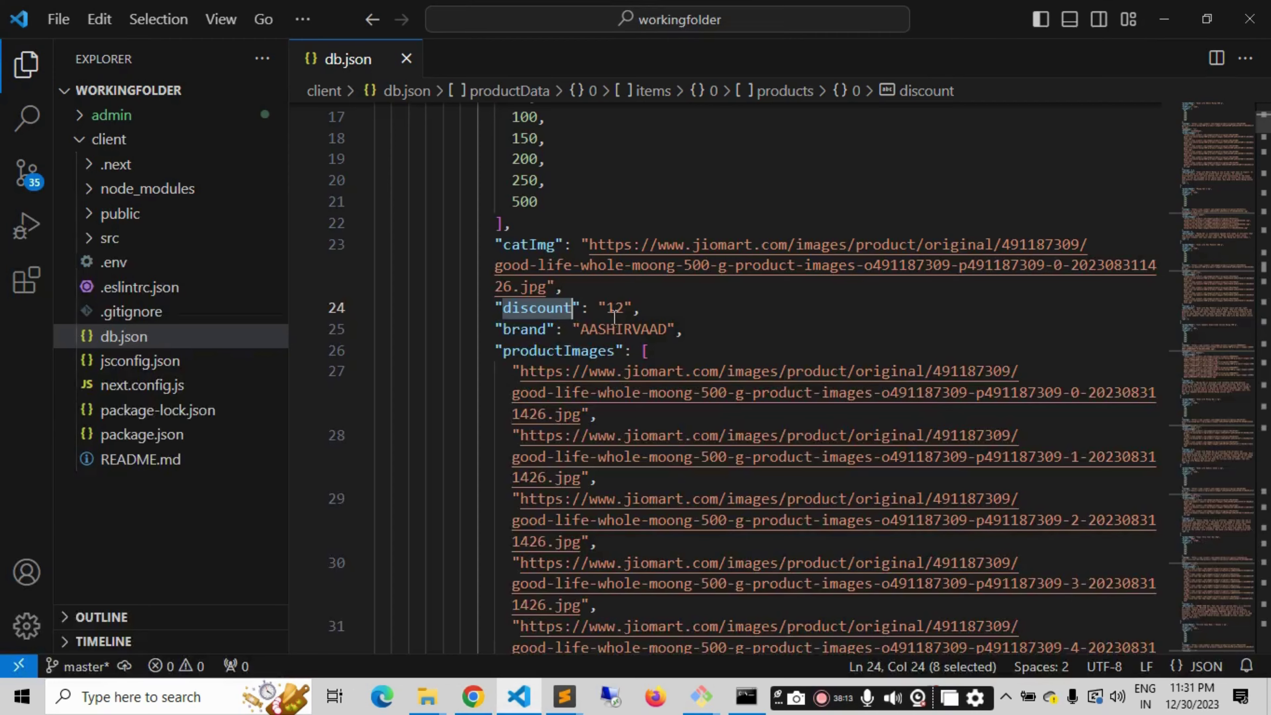
double_click(524, 329)
key(ctrl+c)
key(alt+Tab)
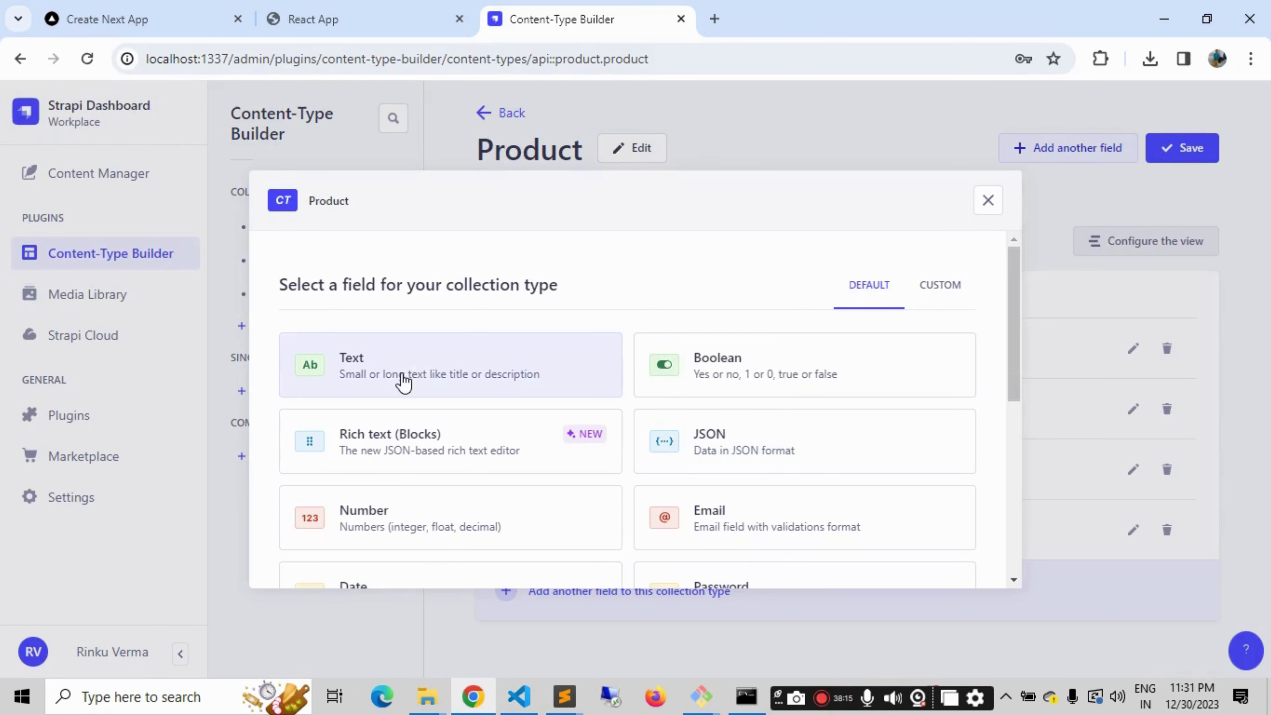
click(401, 368)
click(400, 364)
key(ctrl+v)
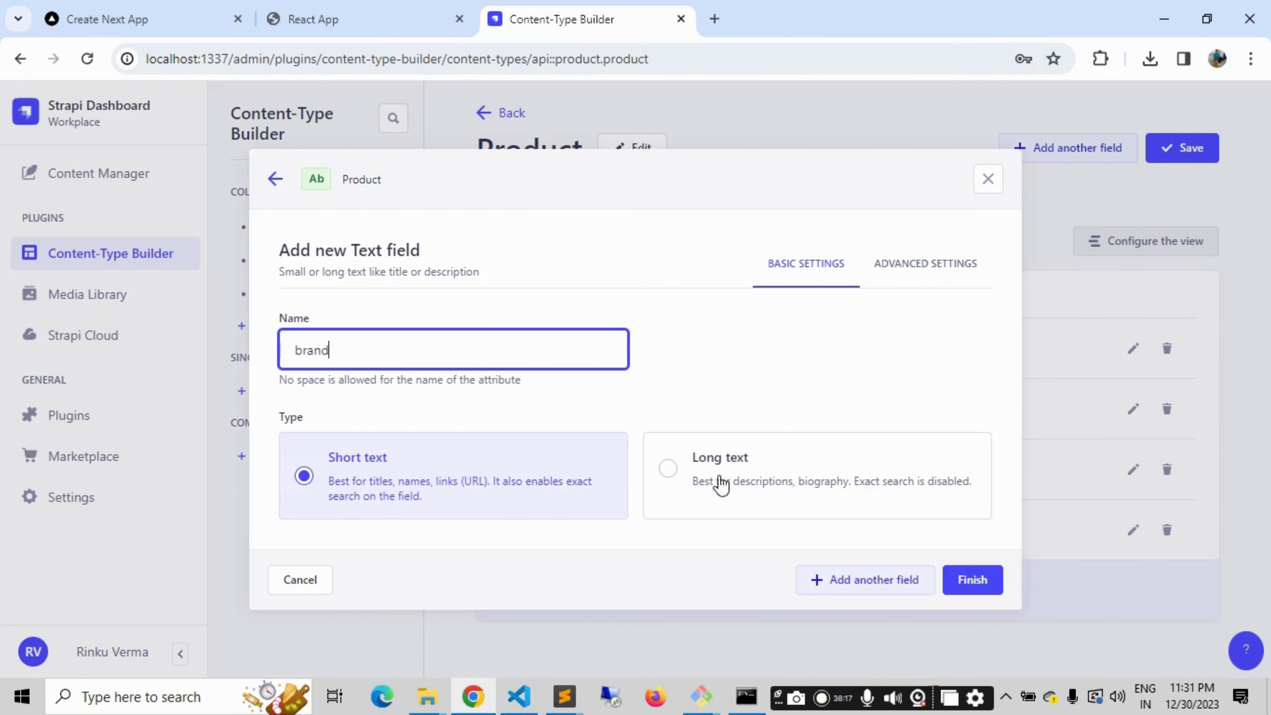
click(956, 583)
- Look over the productImages array in db.json and add a multiple-media field called img to the Product type
key(alt+Tab)
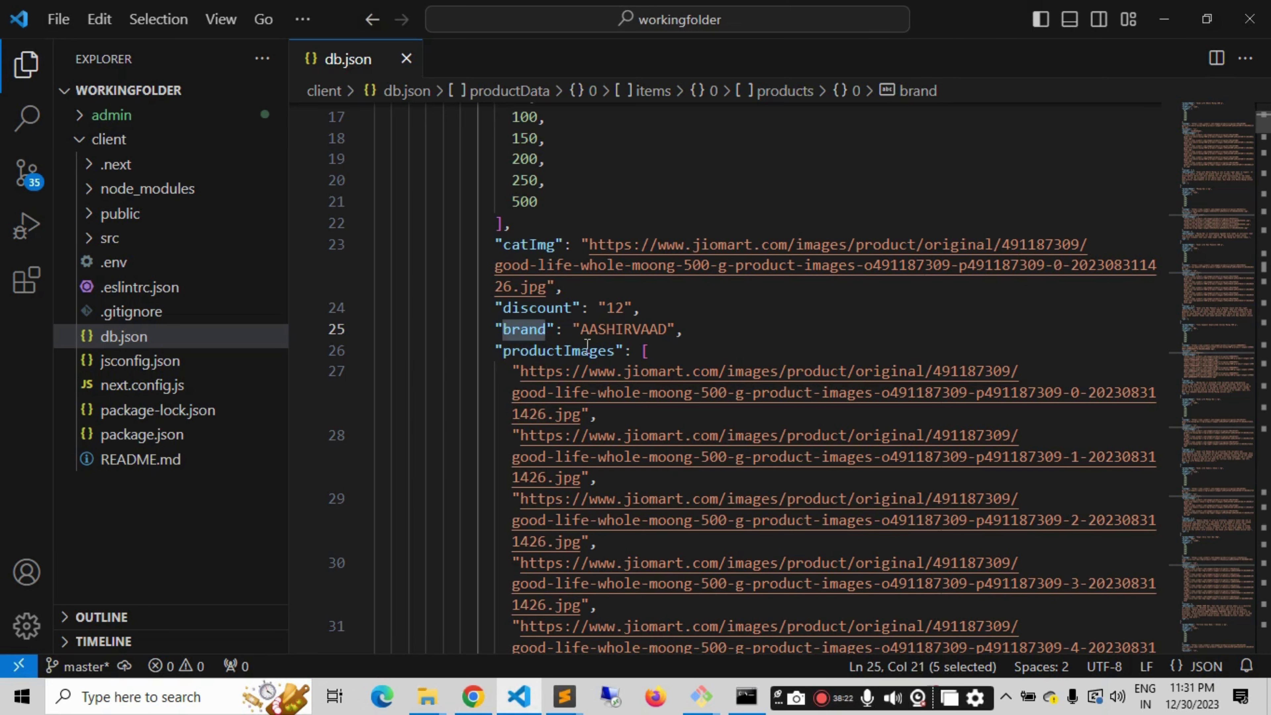
scroll(567, 359, down, 5)
scroll(570, 361, up, 5)
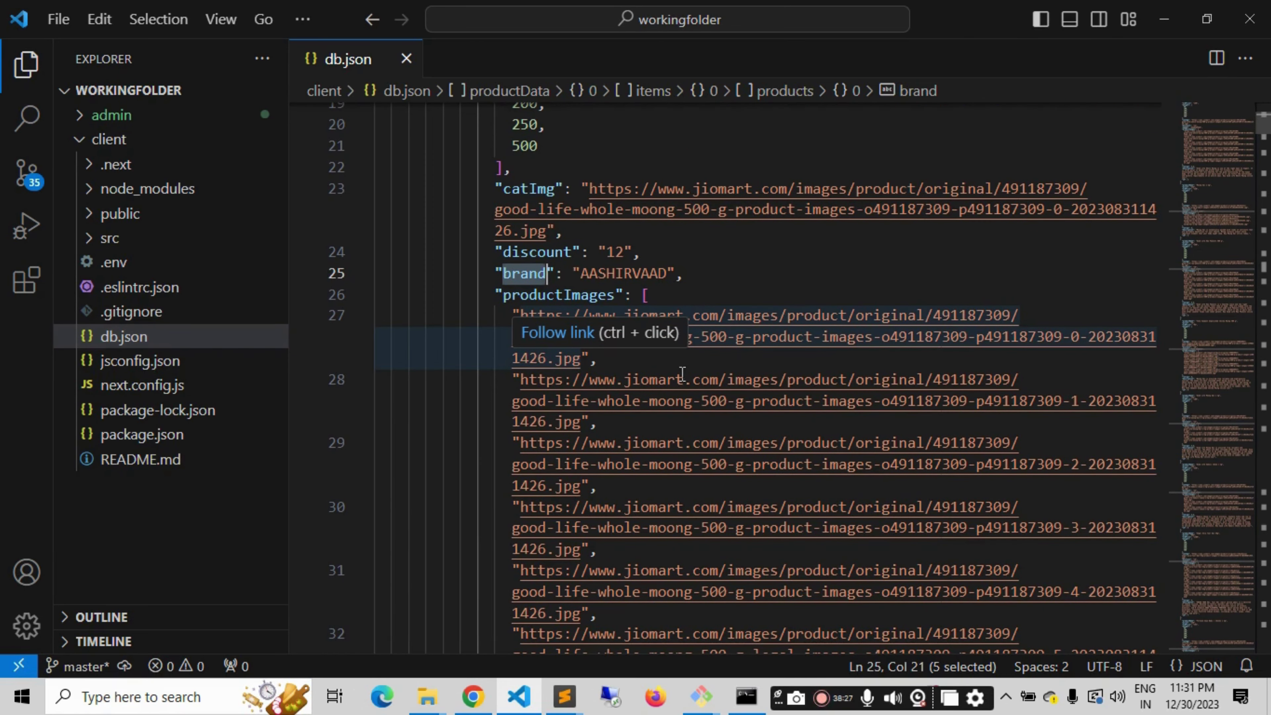
scroll(682, 374, down, 4)
scroll(564, 416, up, 6)
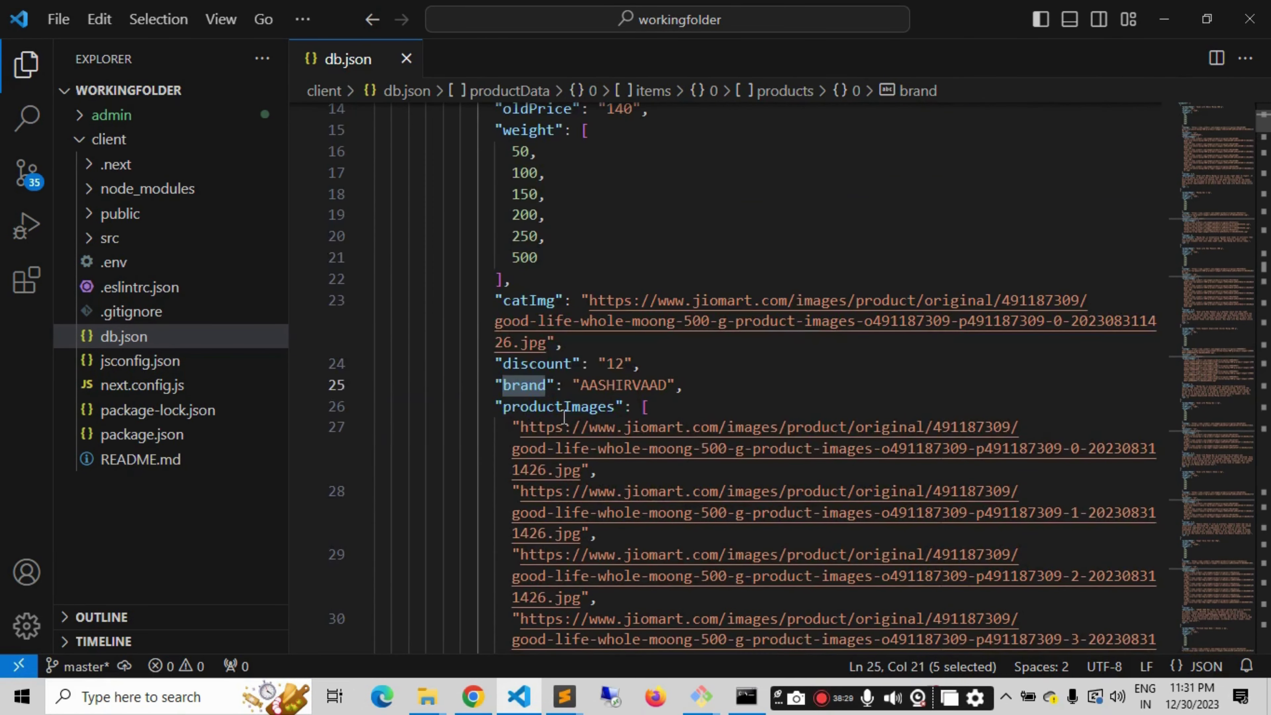
key(alt+Tab)
scroll(616, 403, down, 5)
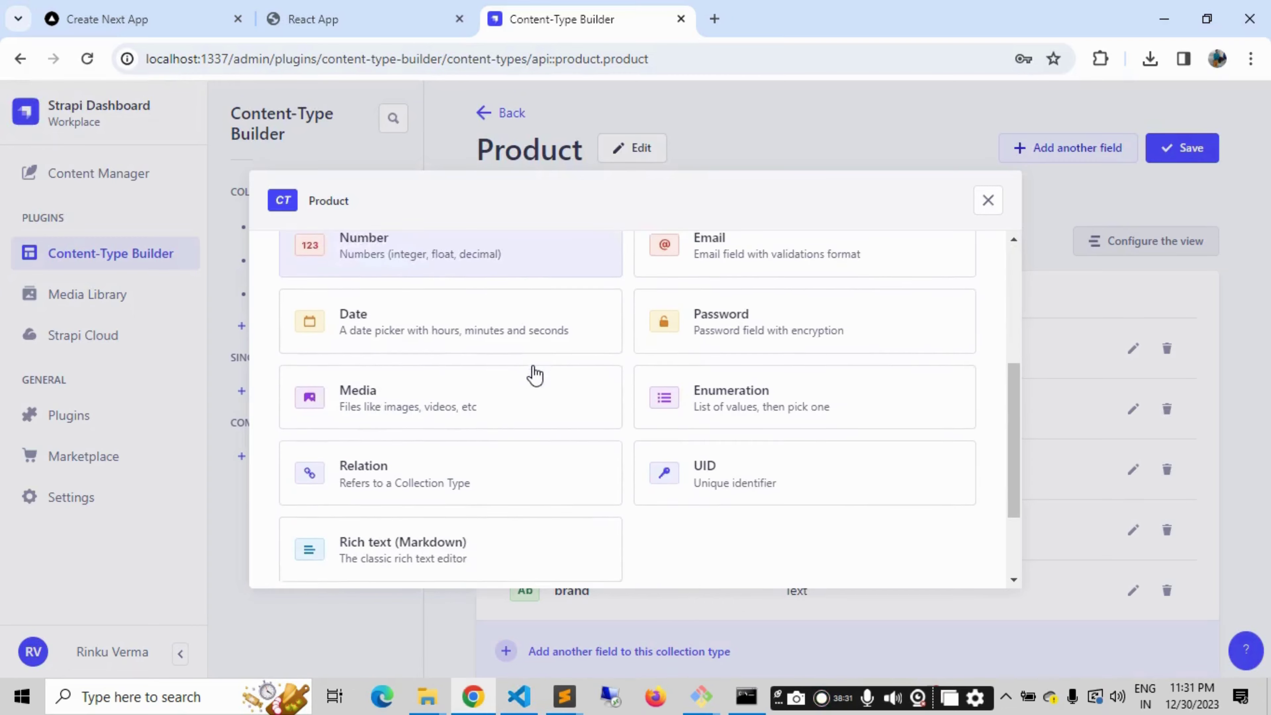
click(443, 397)
click(416, 368)
text(img)
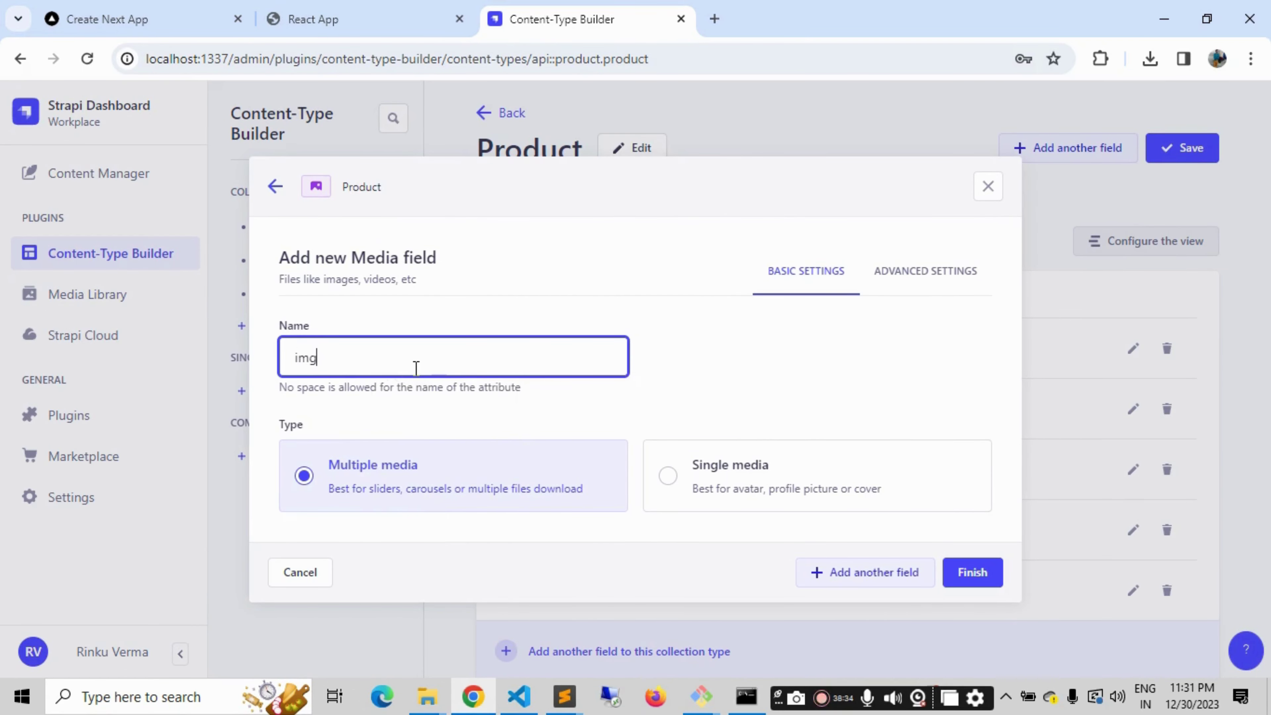
click(959, 576)
- Compare the discount, brand and productImages keys in db.json with the Product type's field list
key(alt+Tab)
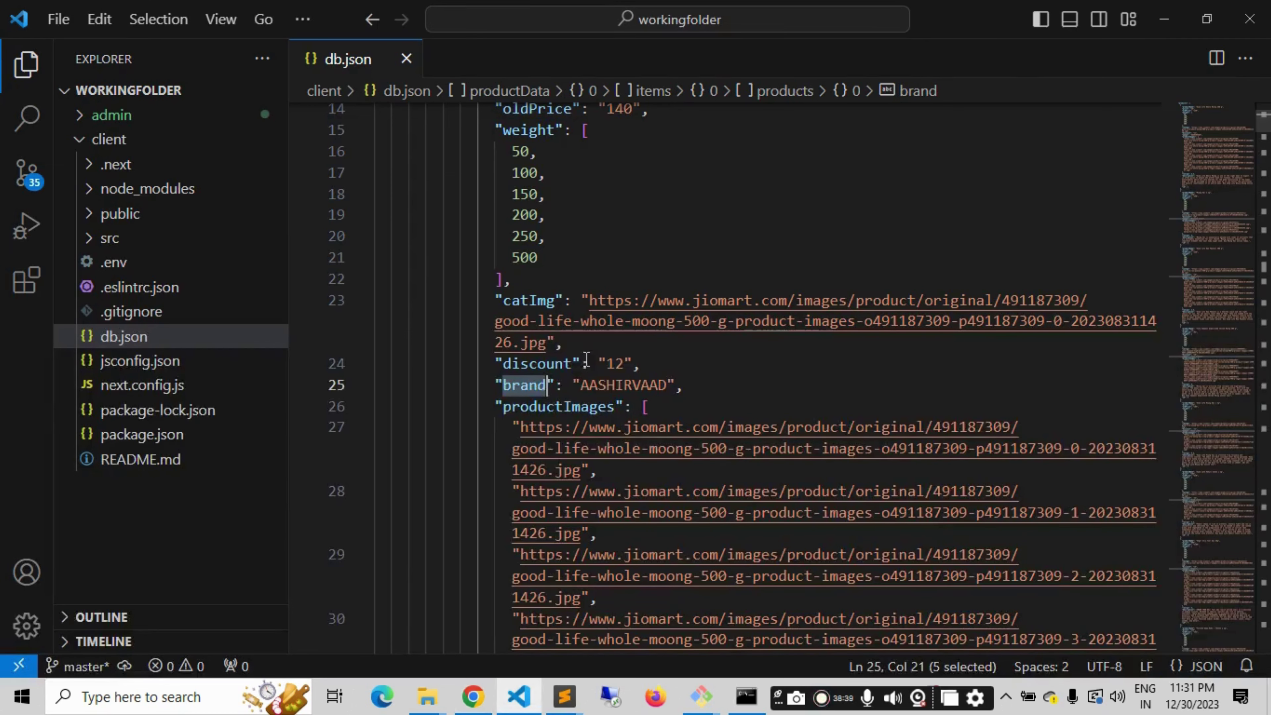
double_click(564, 363)
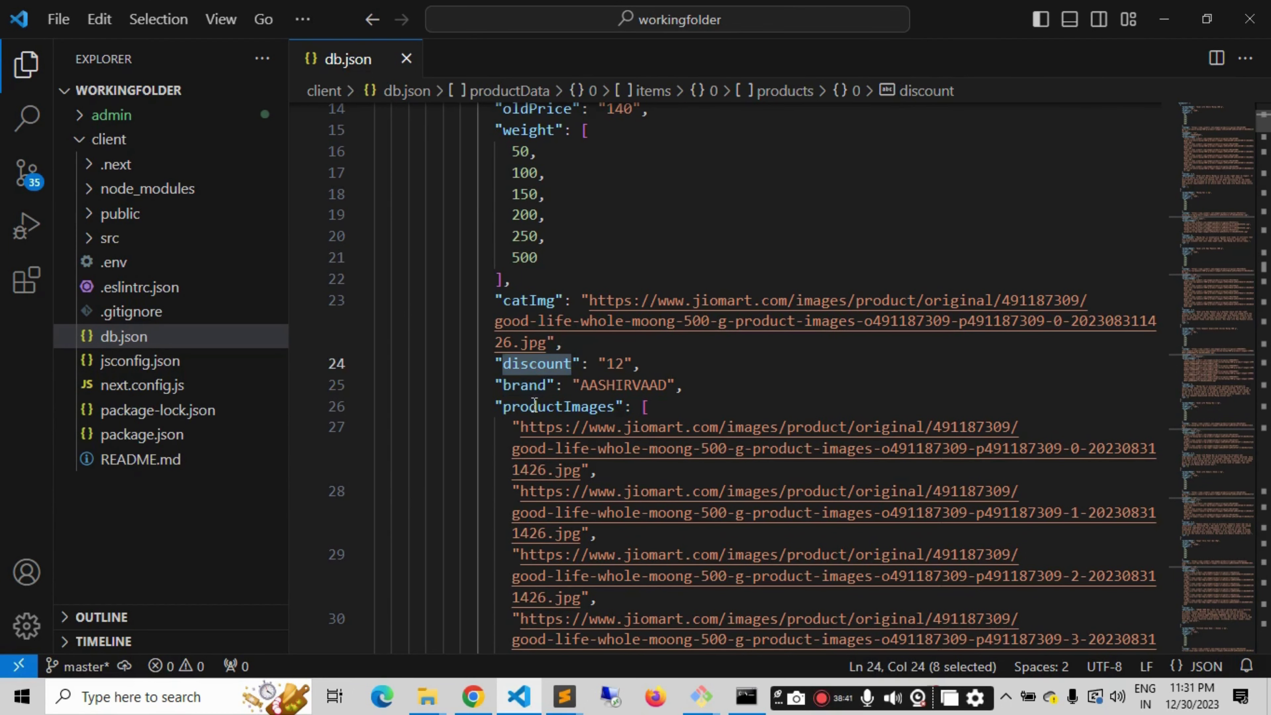
double_click(531, 385)
double_click(530, 407)
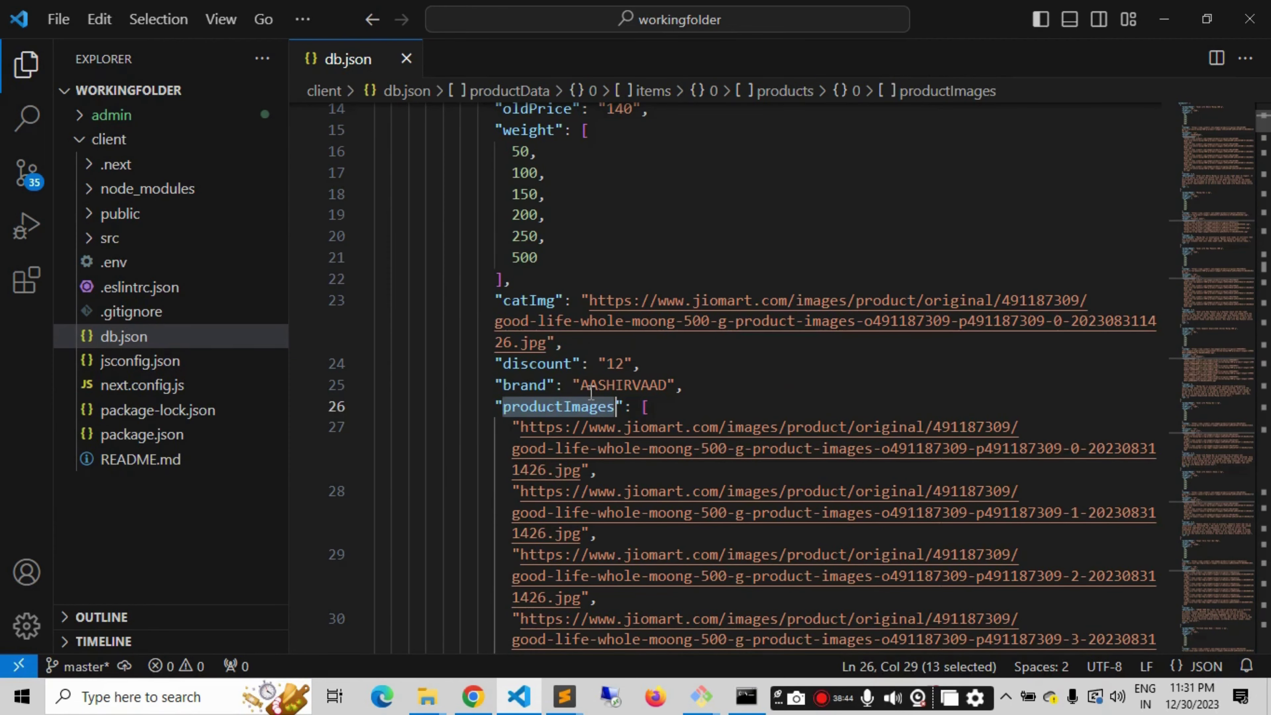
scroll(590, 393, down, 2)
key(alt+Tab)
click(984, 201)
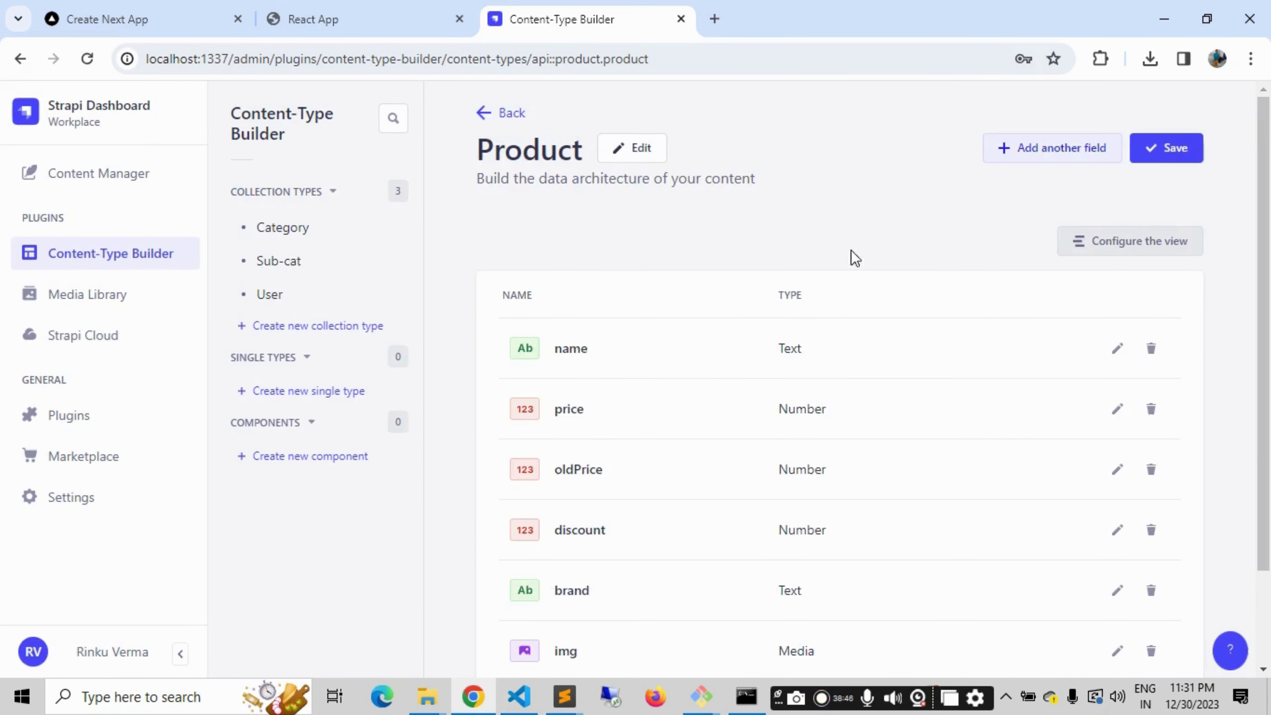
scroll(675, 389, down, 3)
scroll(1064, 227, up, 3)
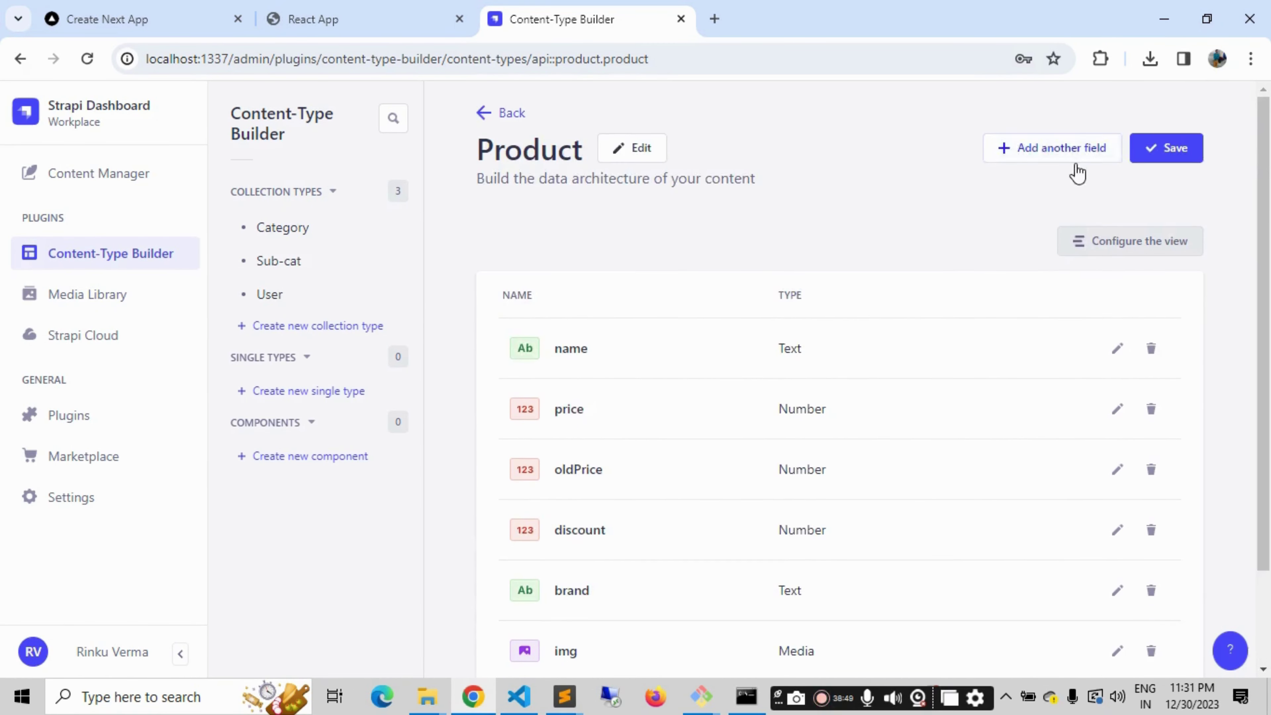
- Copy the rating key from db.json as the name of a new Number field in decimal format on the Product type
key(alt+Tab)
scroll(608, 370, down, 5)
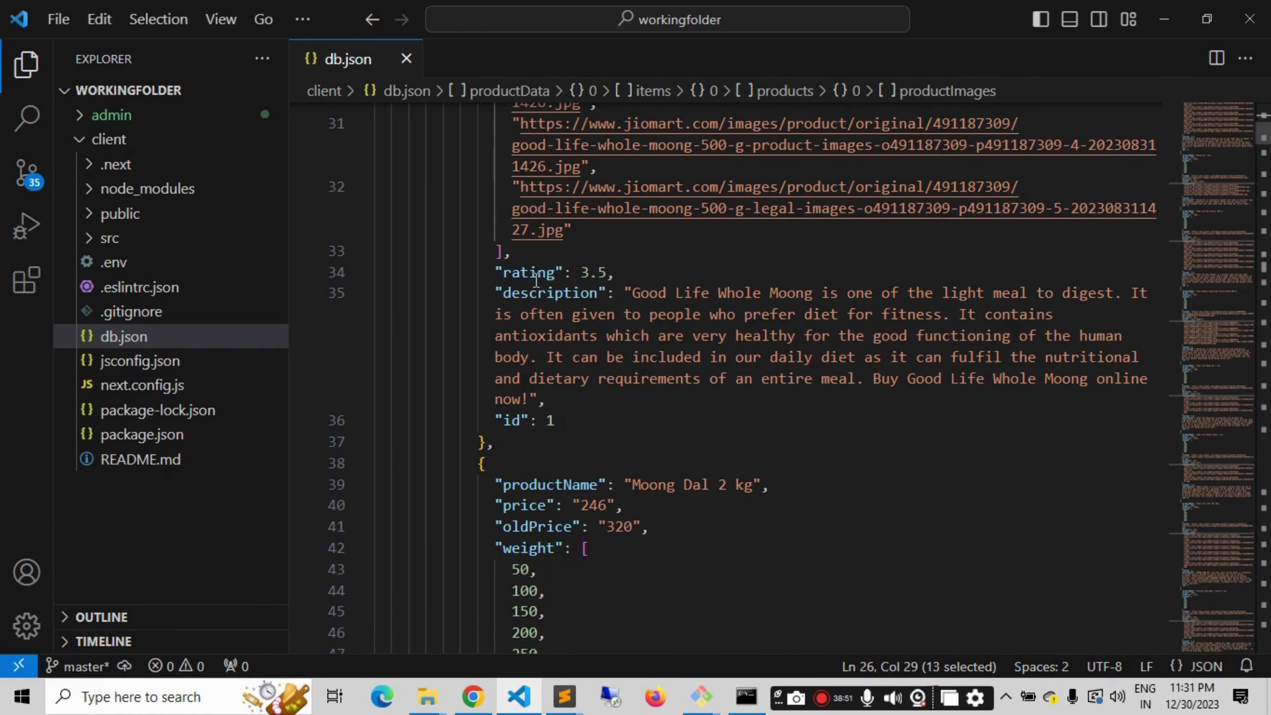
double_click(535, 275)
key(ctrl+c)
key(alt+Tab)
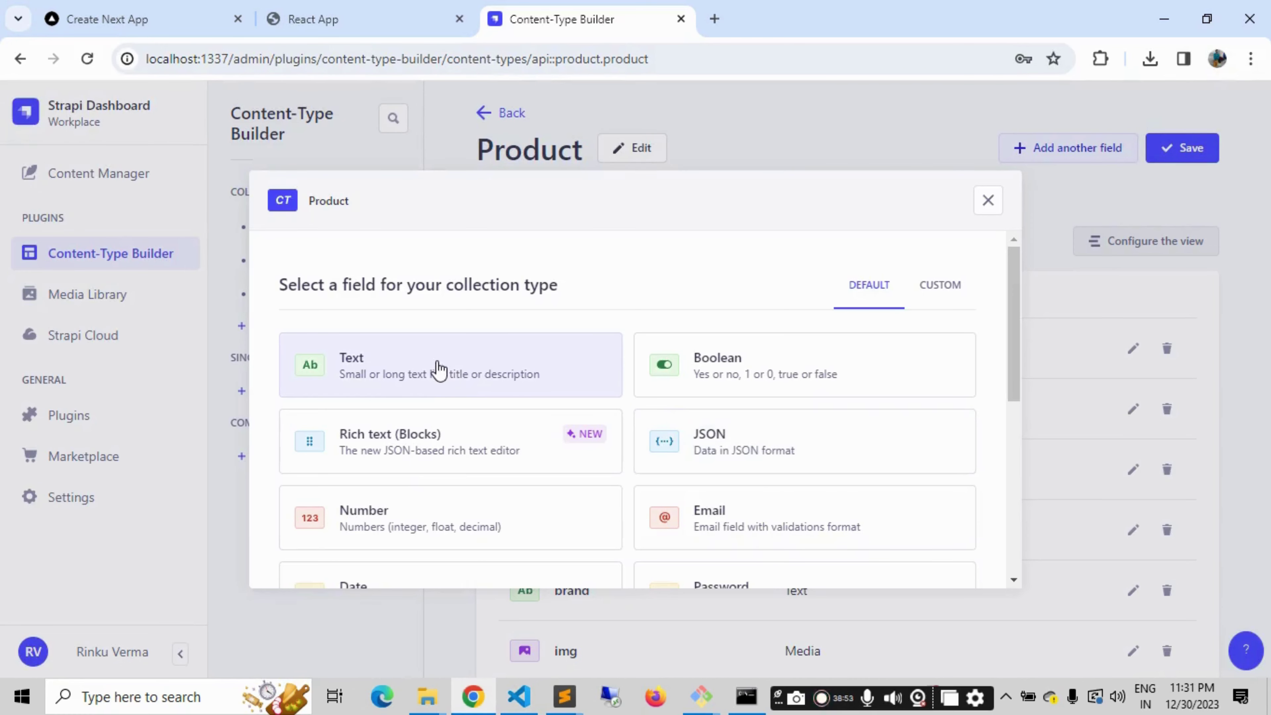
scroll(495, 371, down, 4)
scroll(453, 370, up, 1)
click(452, 363)
click(445, 415)
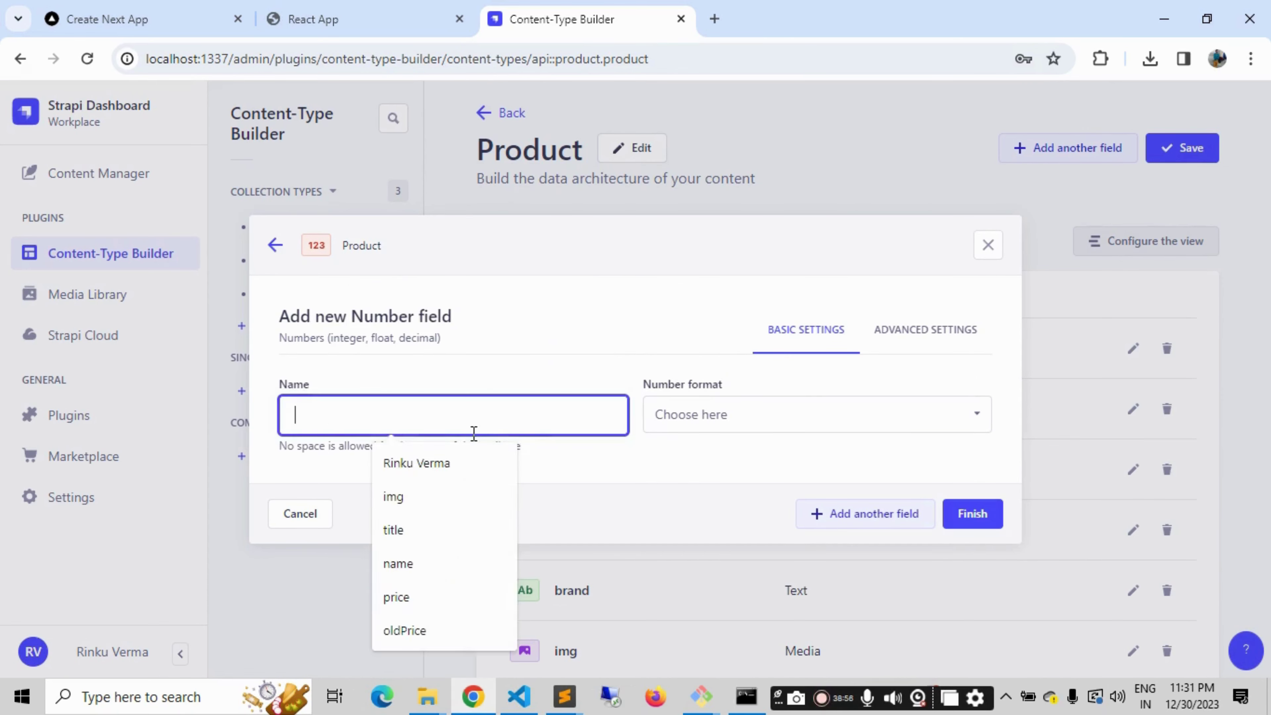
key(ctrl+v)
click(729, 420)
click(751, 559)
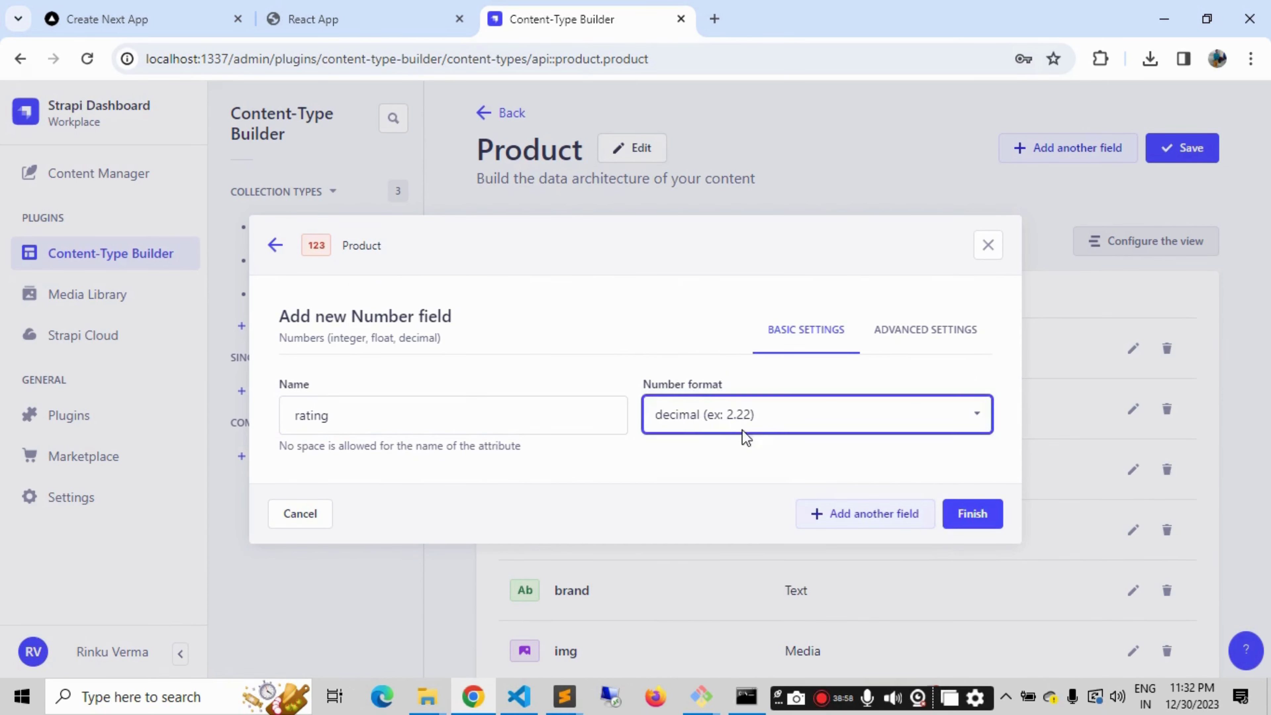
click(724, 417)
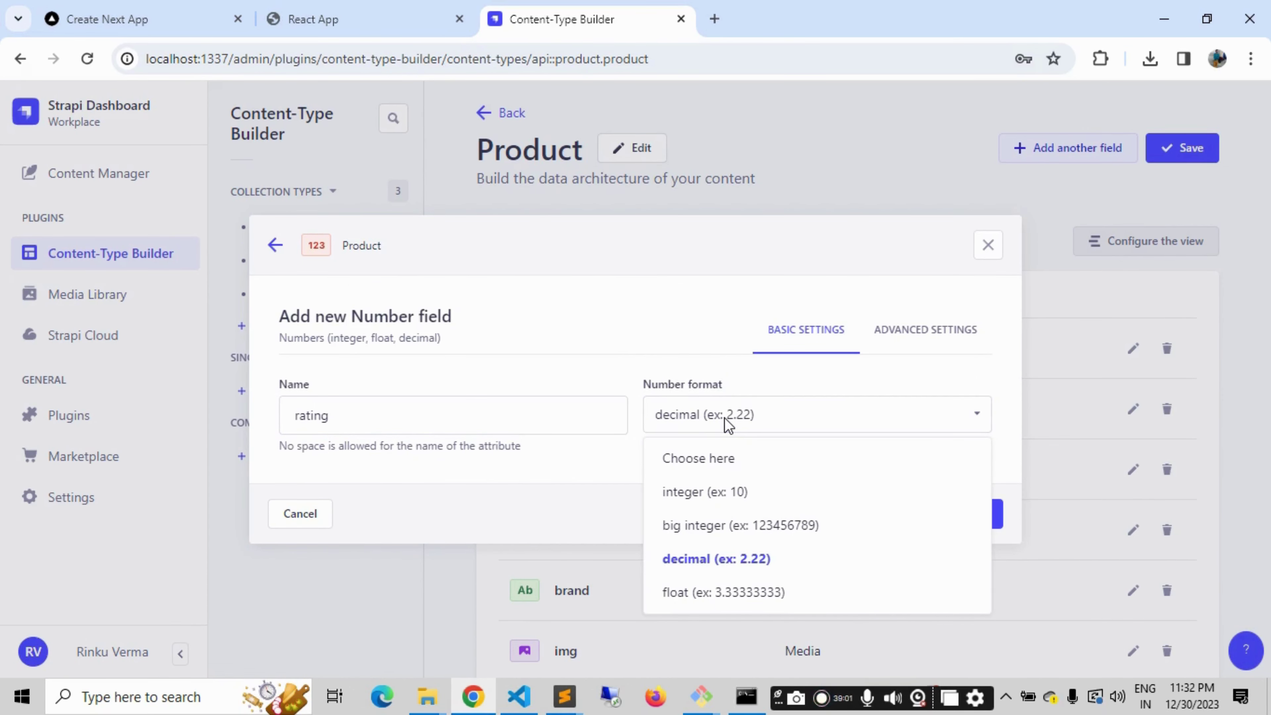
click(715, 558)
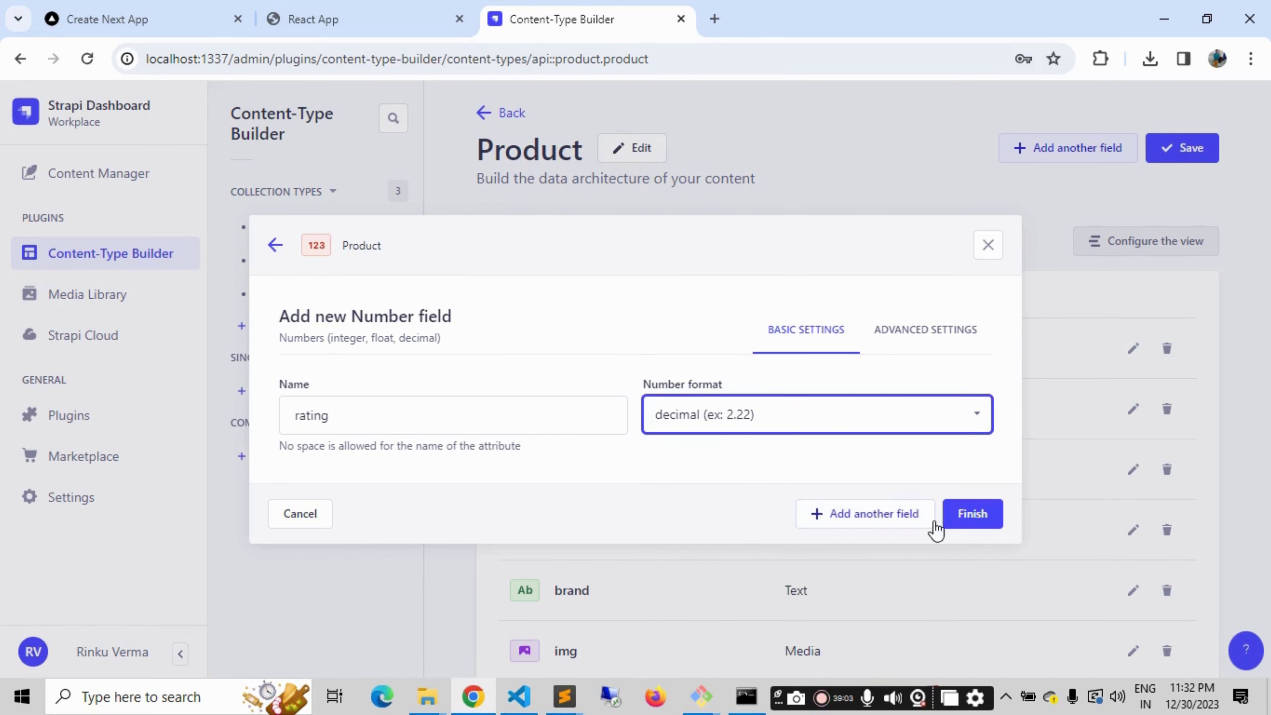
click(972, 513)
- Copy the description key from db.json as the name of a new long text field on the Product type
click(1045, 152)
key(alt+Tab)
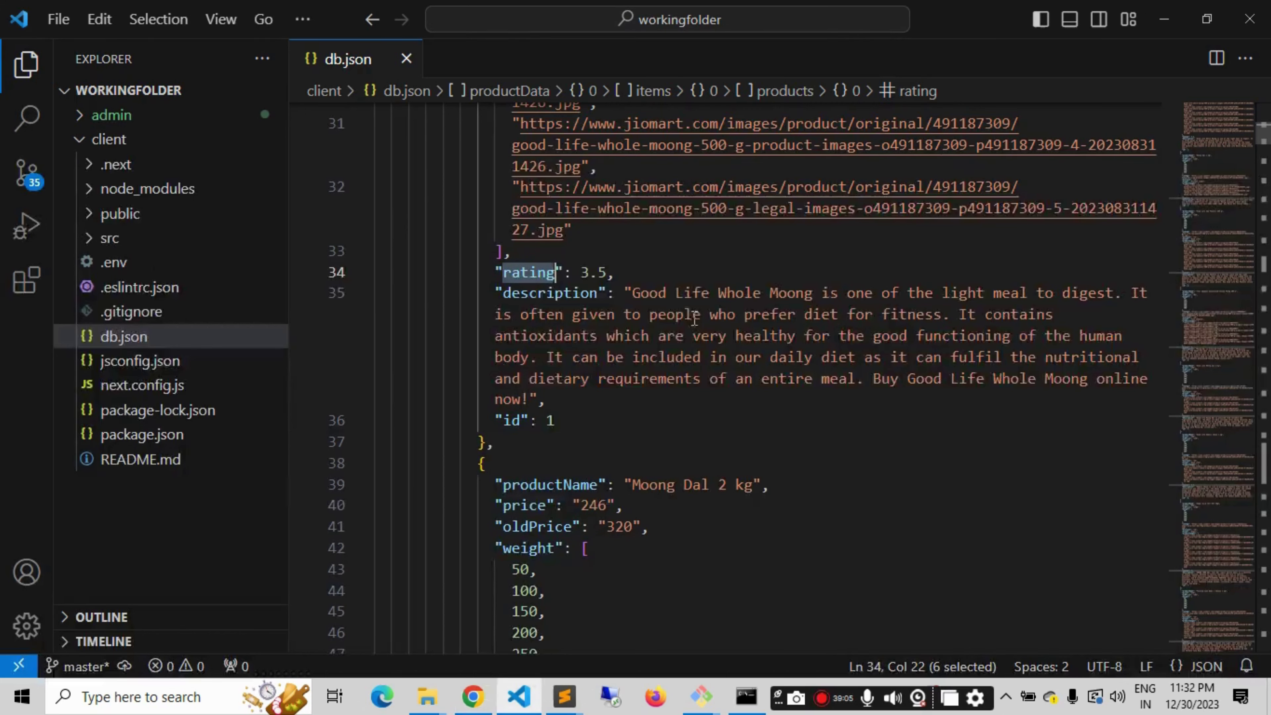
click(535, 295)
double_click(535, 295)
key(ctrl+c)
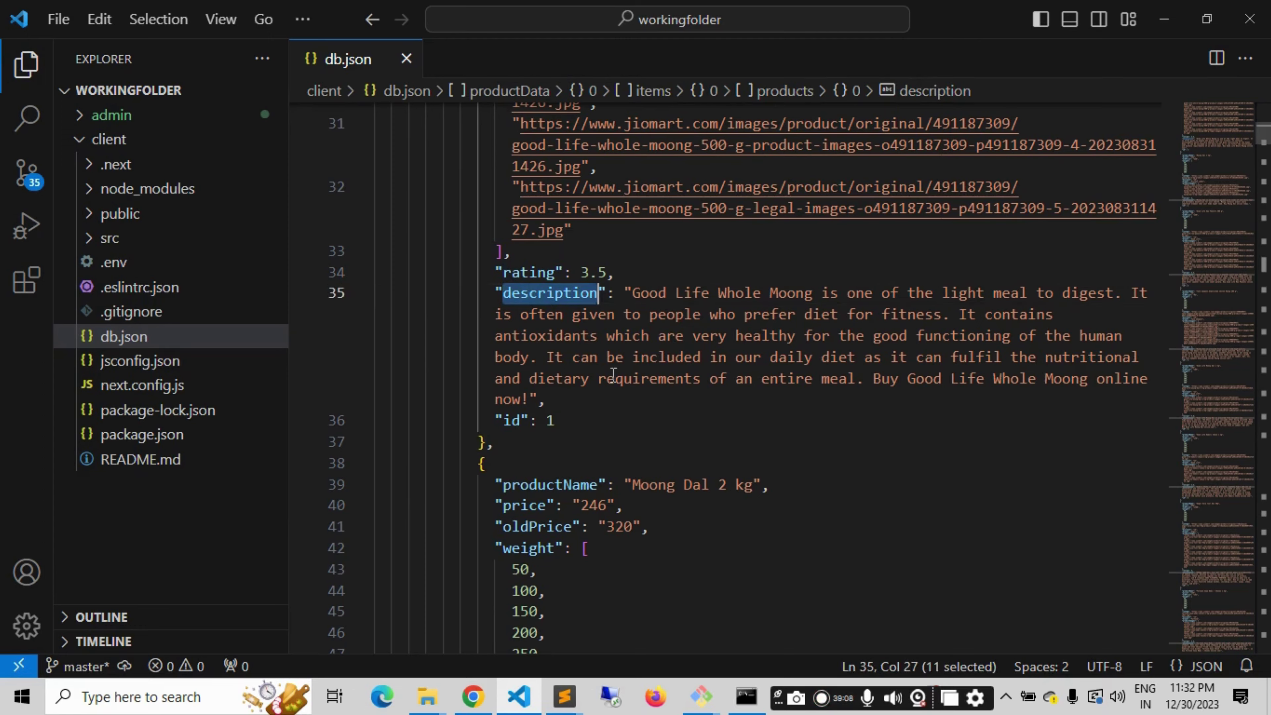
key(alt+Tab)
click(468, 371)
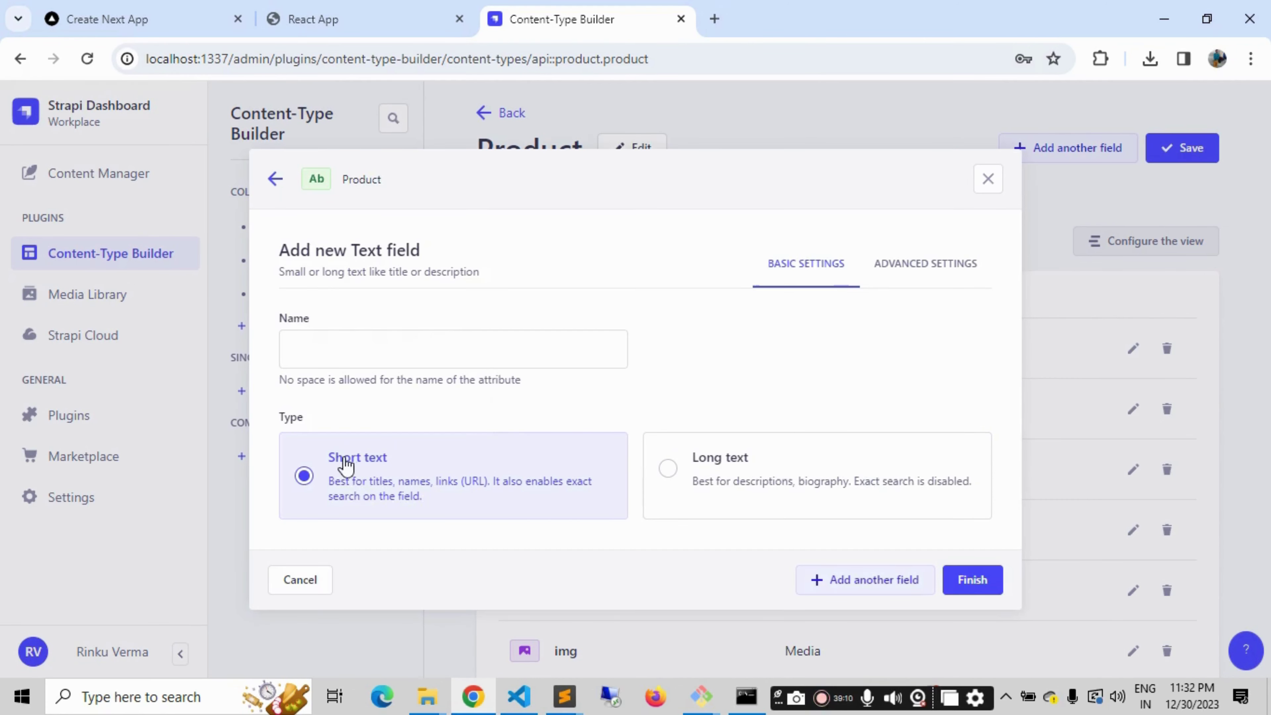
click(673, 468)
click(444, 345)
key(ctrl+v)
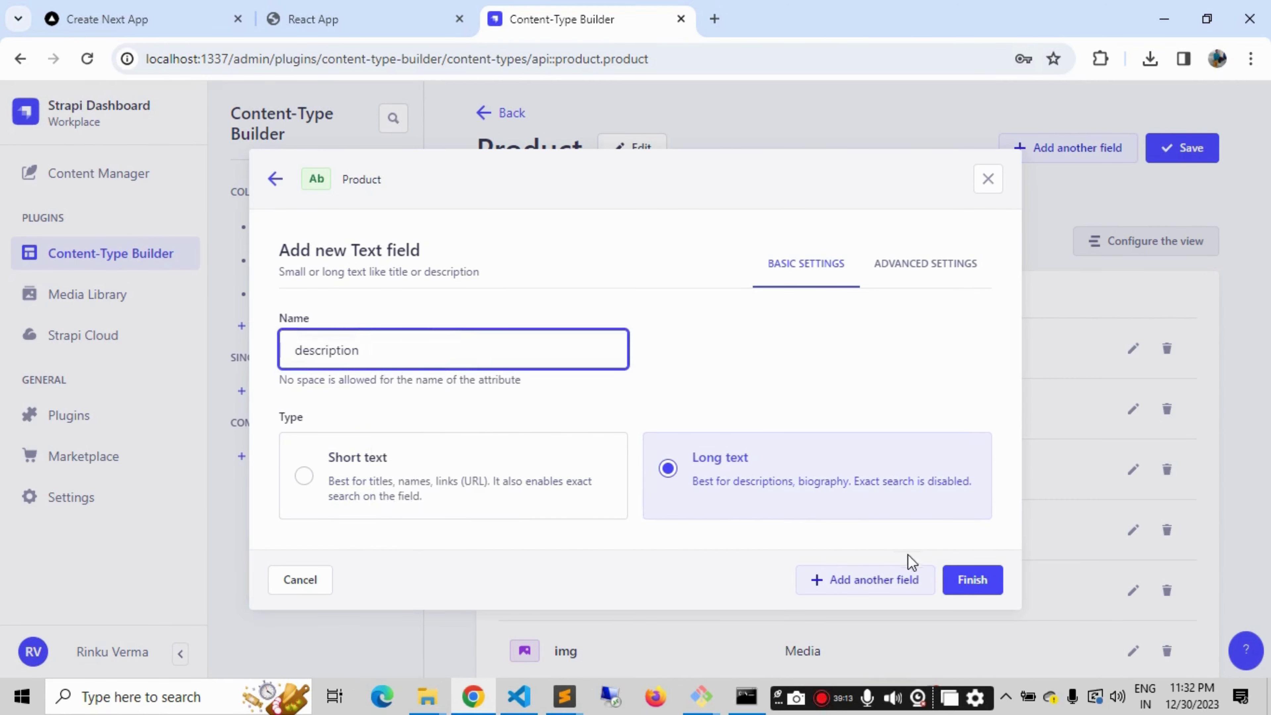
click(971, 580)
- Review the Product field list and check the first product's keys in db.json, from rating back up to productName
scroll(817, 374, down, 2)
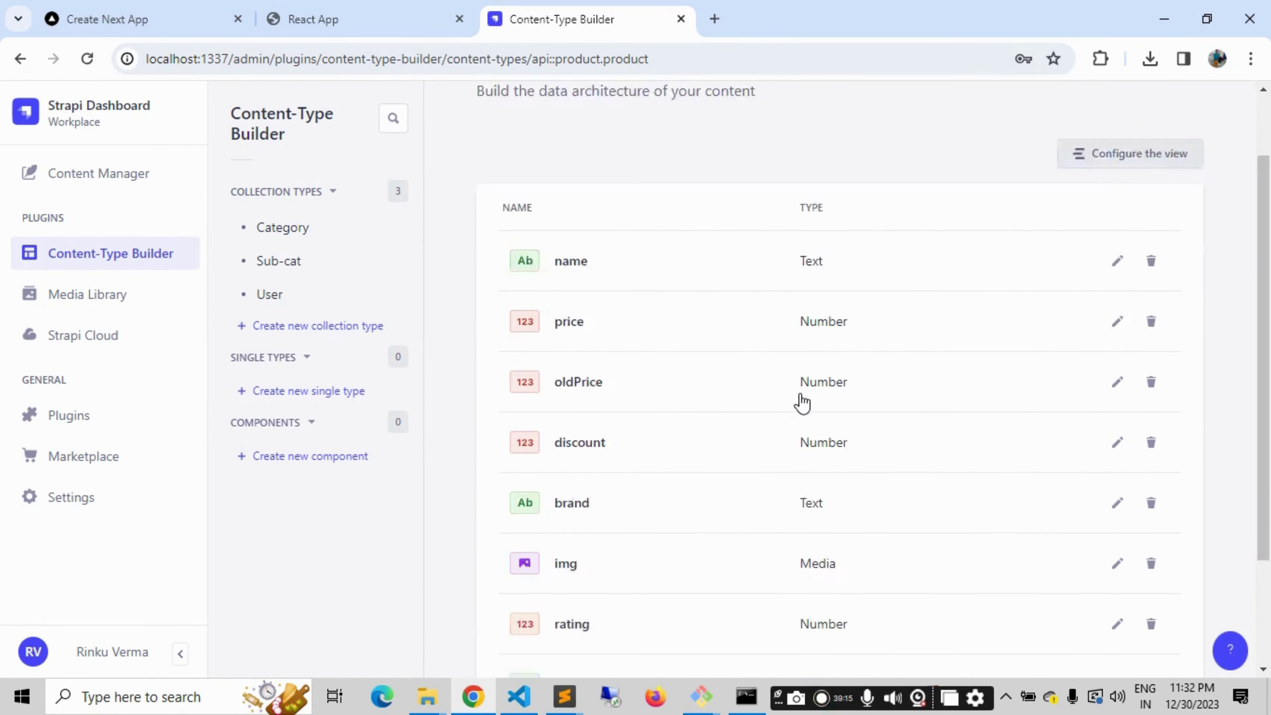
scroll(801, 404, up, 2)
key(alt+Tab)
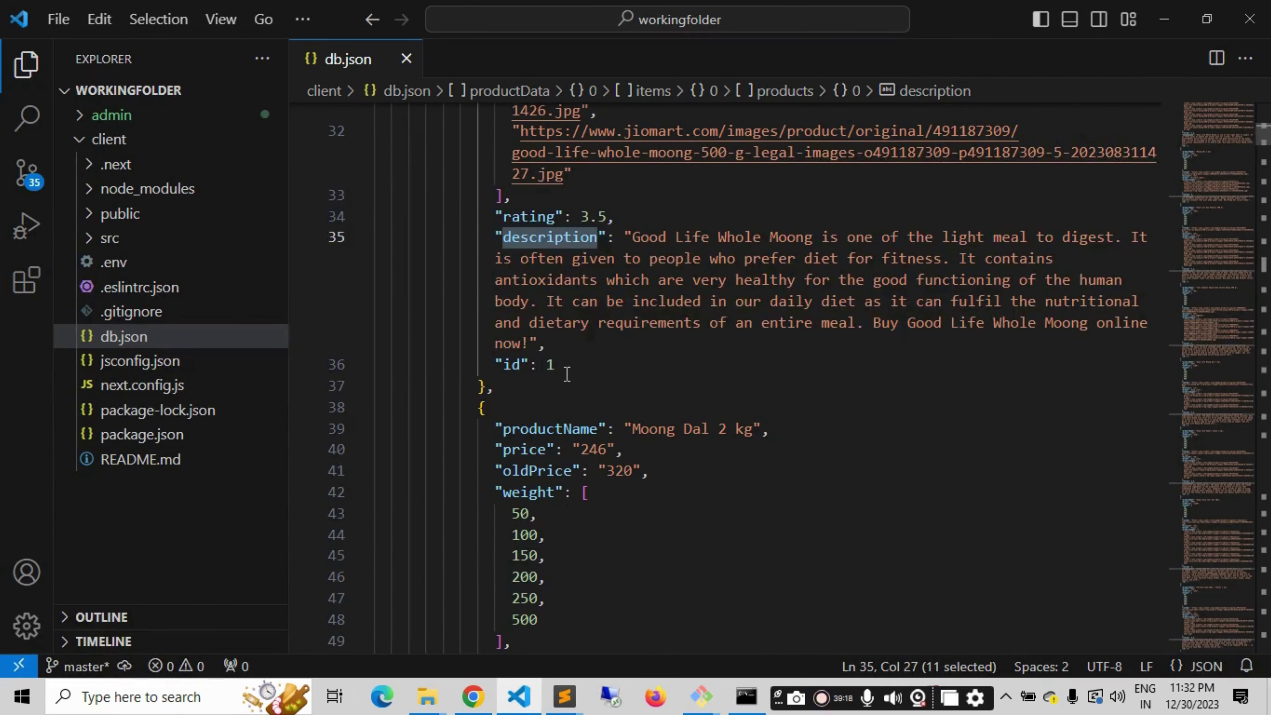
scroll(567, 374, up, 3)
click(520, 406)
double_click(530, 385)
scroll(574, 386, up, 2)
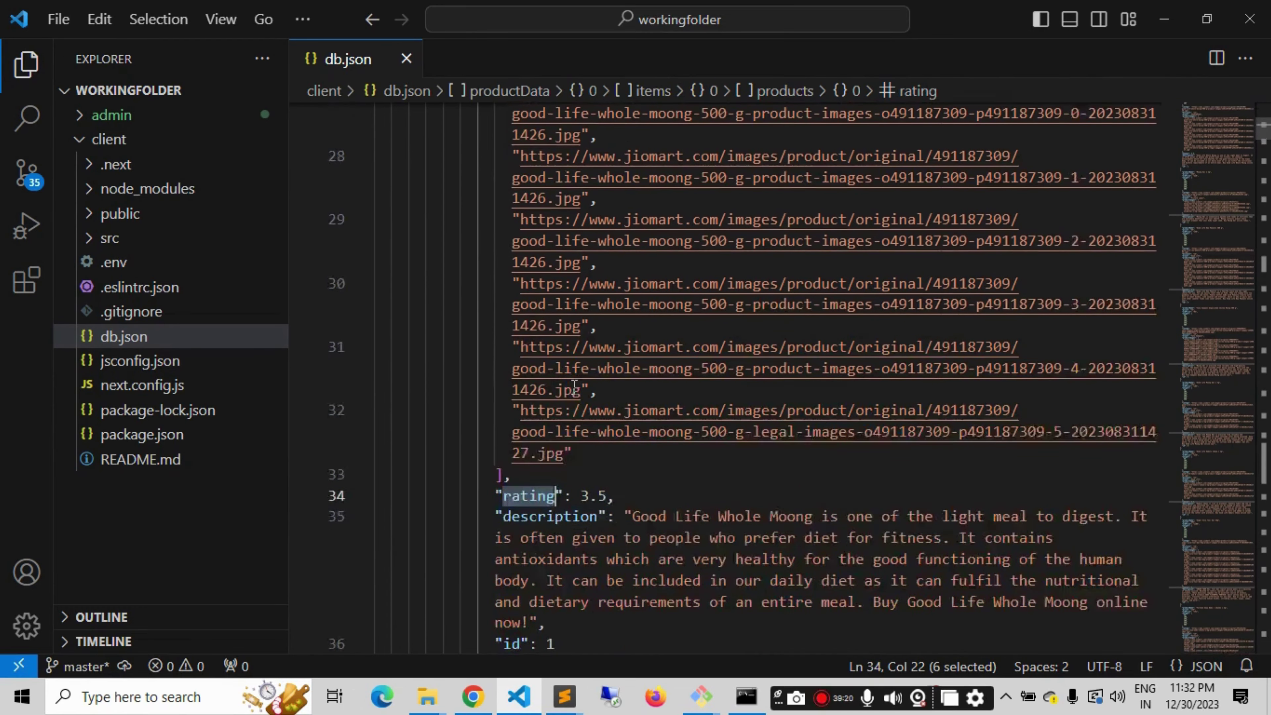
scroll(575, 385, up, 3)
double_click(528, 296)
double_click(526, 270)
double_click(530, 249)
scroll(577, 345, up, 1)
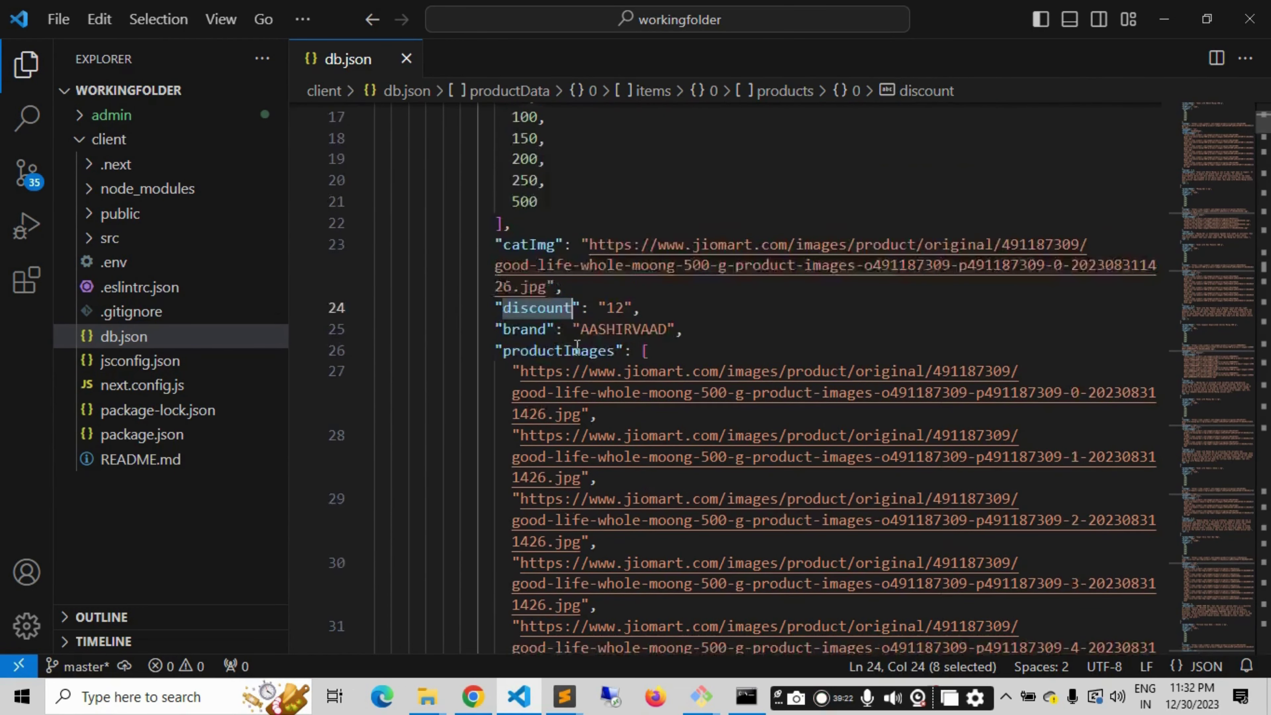
scroll(577, 345, up, 4)
click(522, 332)
click(520, 311)
click(531, 290)
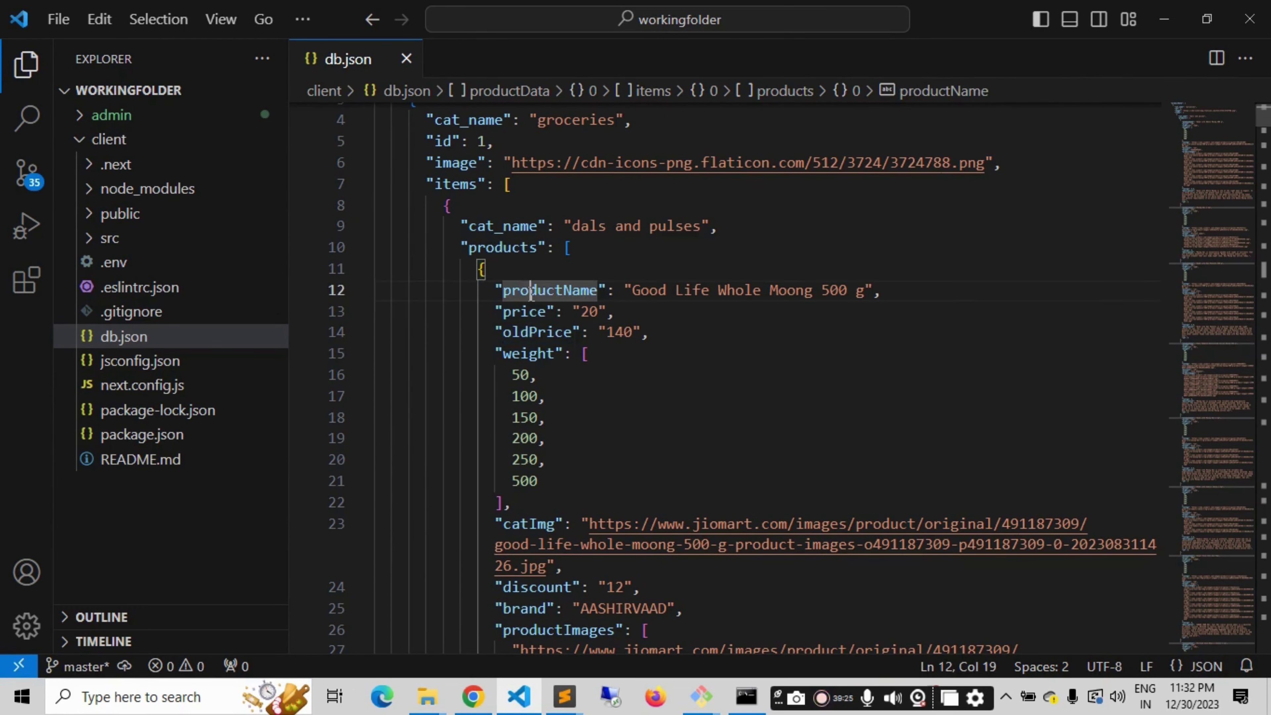
- Highlight the first product's whole weight array in db.json and compare it with the Product type's fields
drag(493, 347, 545, 500)
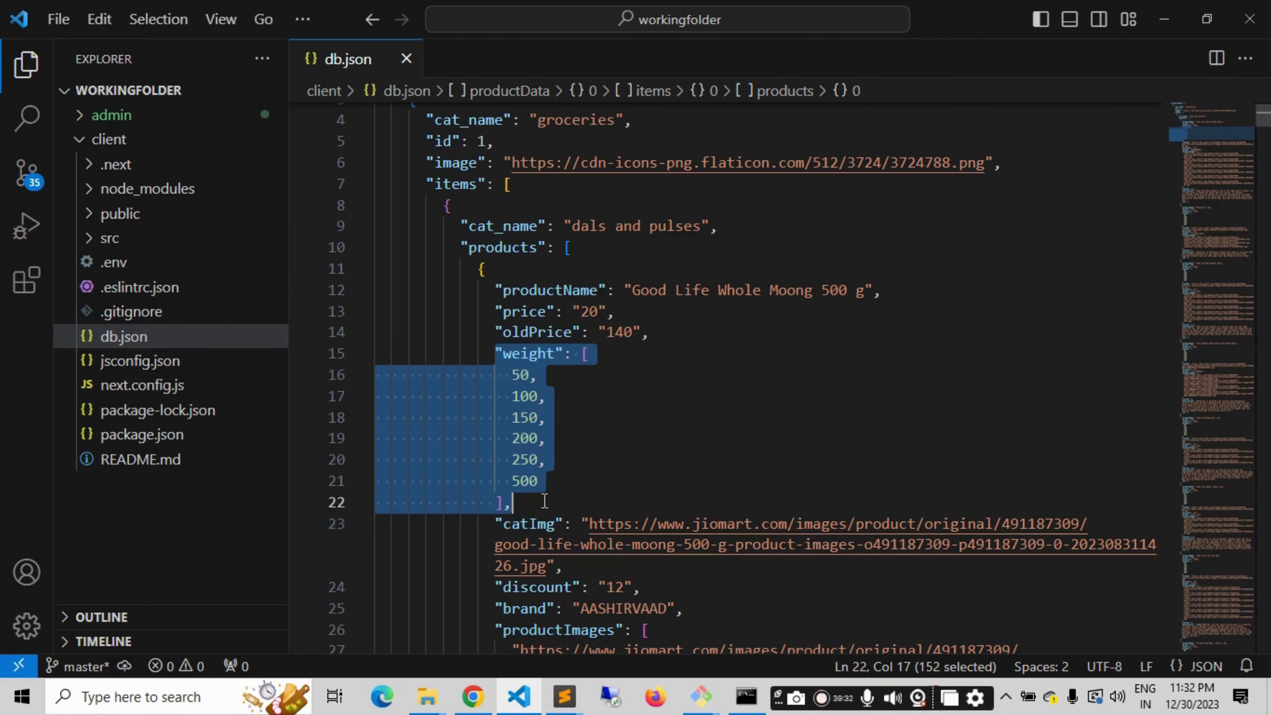
key(alt+Tab)
key(alt+Tab)
click(533, 501)
key(alt+Tab)
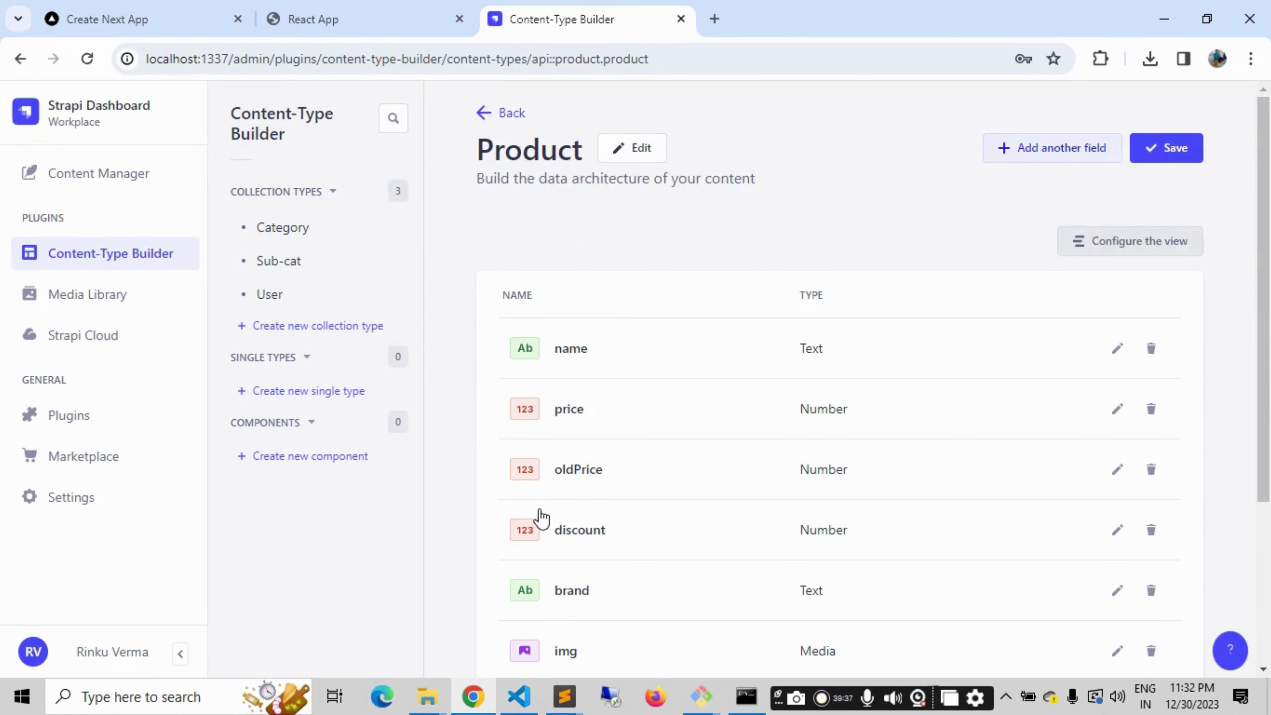
- Compare the Product type's field list with the keys in db.json, from name down to description
scroll(551, 506, down, 5)
scroll(566, 496, up, 5)
key(alt+Tab)
key(alt+Tab)
scroll(567, 441, down, 5)
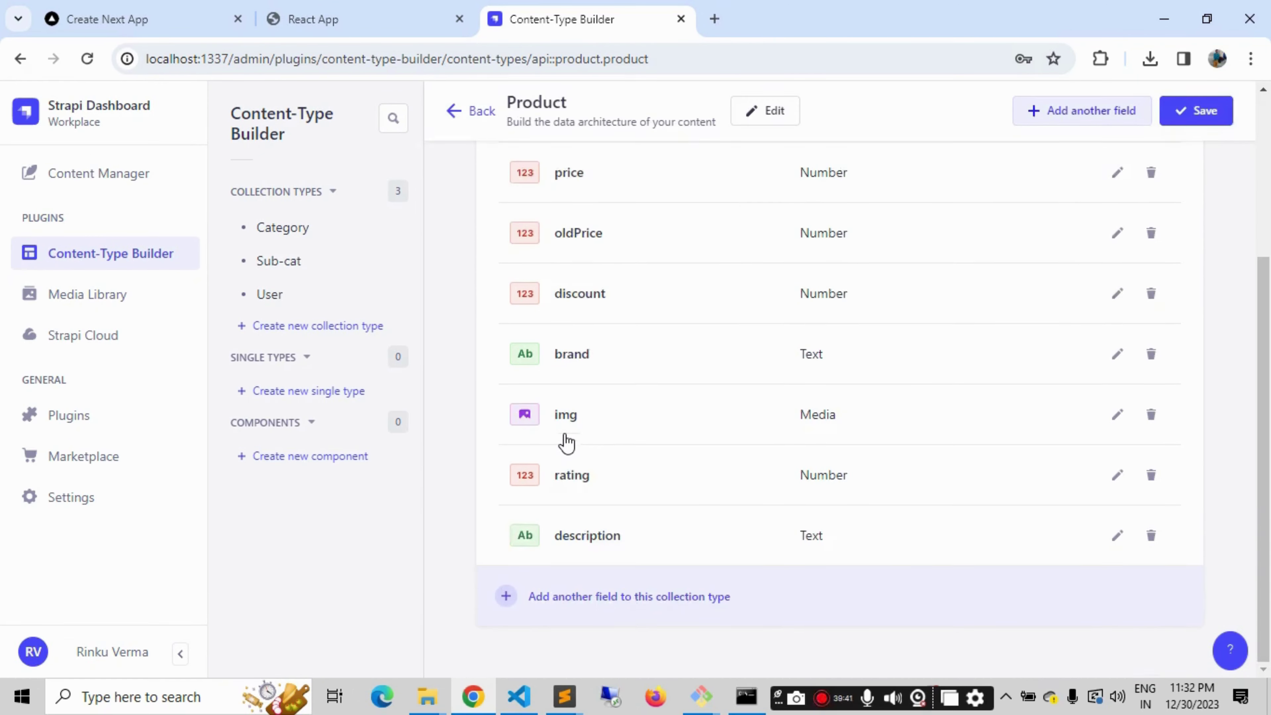
key(alt+Tab)
key(alt+Tab)
- Start a new Relation field on the Product type, linking product to category with a has-one relation
scroll(751, 310, up, 5)
click(1038, 150)
scroll(466, 417, down, 5)
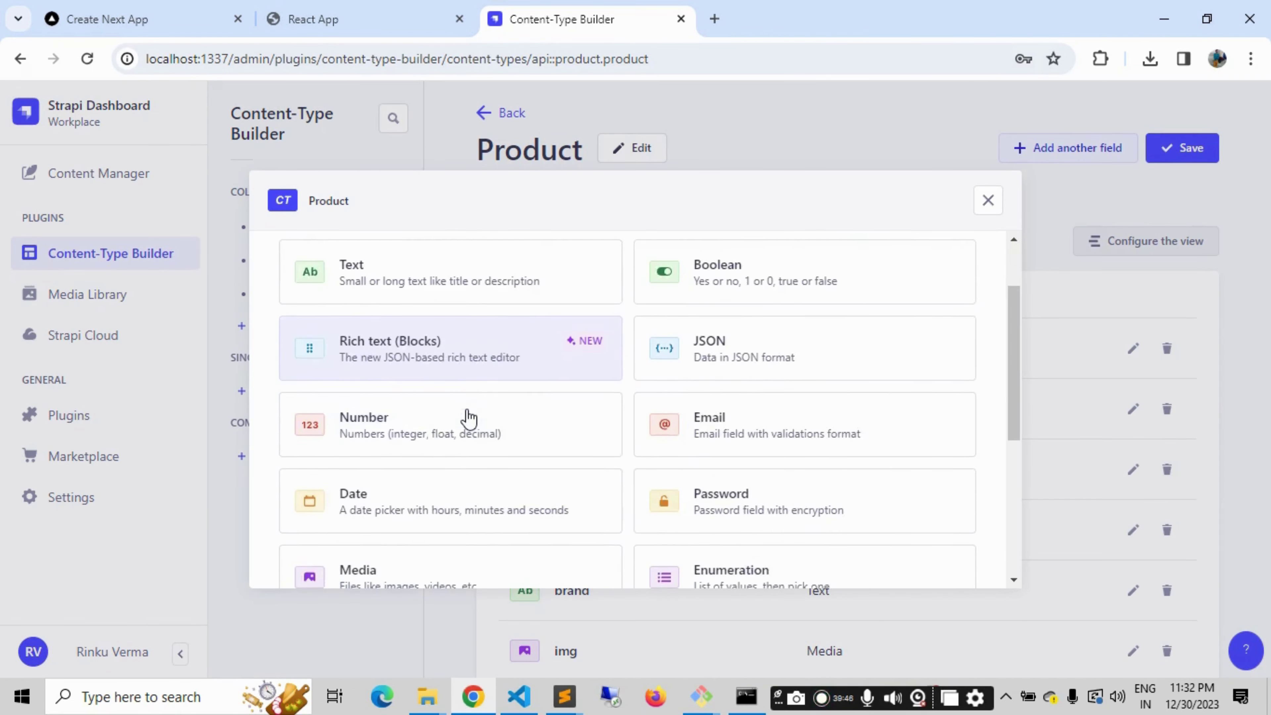
click(458, 391)
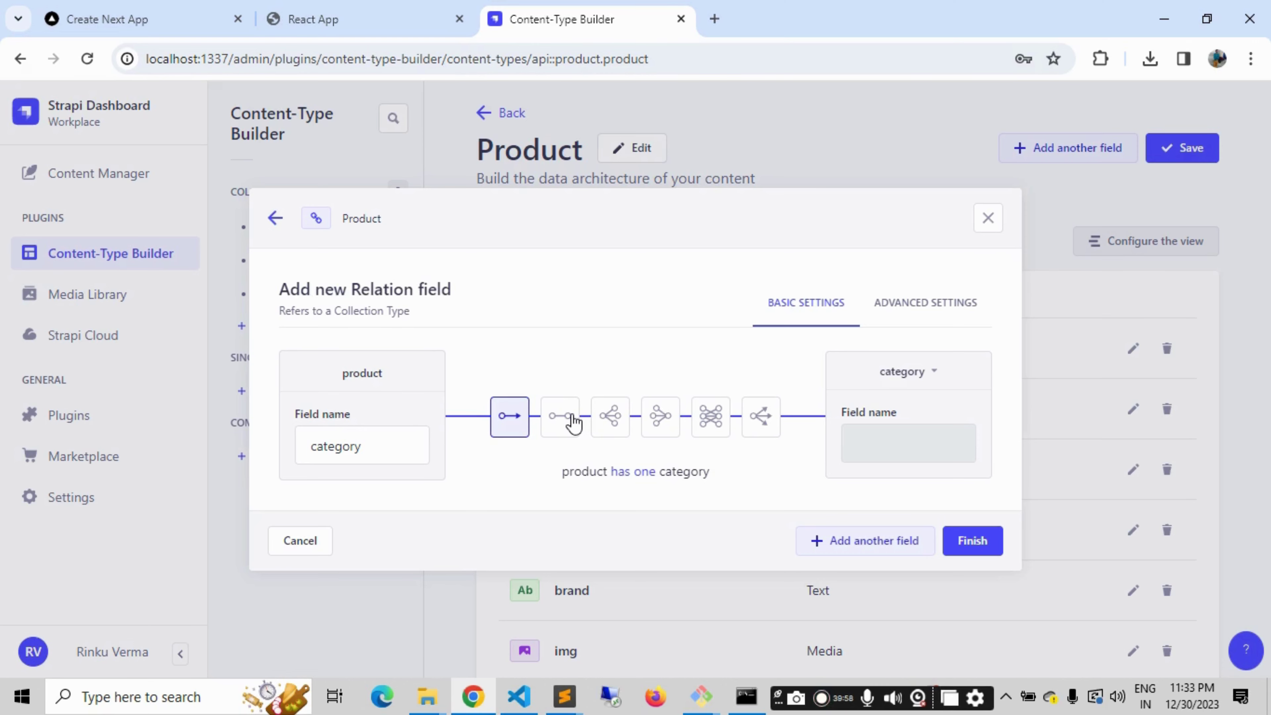
- Switch to the storefront on localhost:3000 and open the TV & Speaker subcategory under Electronics
click(344, 22)
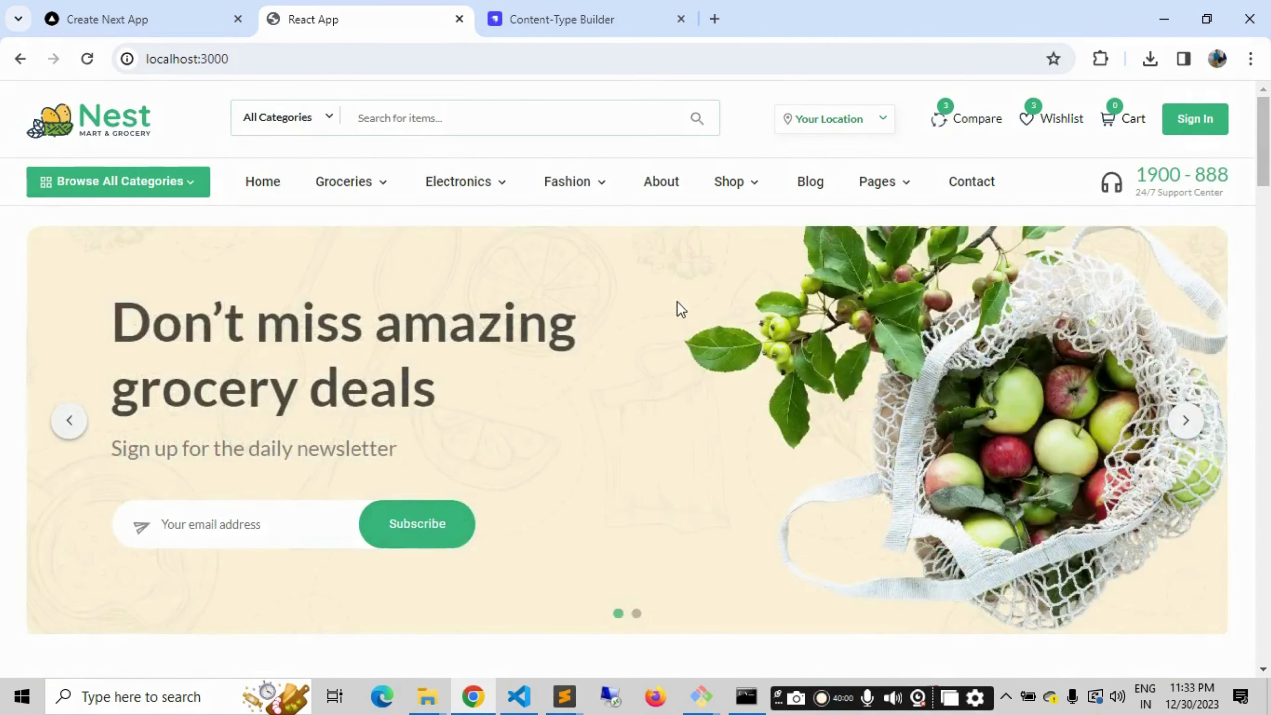
scroll(681, 309, down, 1)
scroll(677, 301, up, 1)
mouse_move(488, 197)
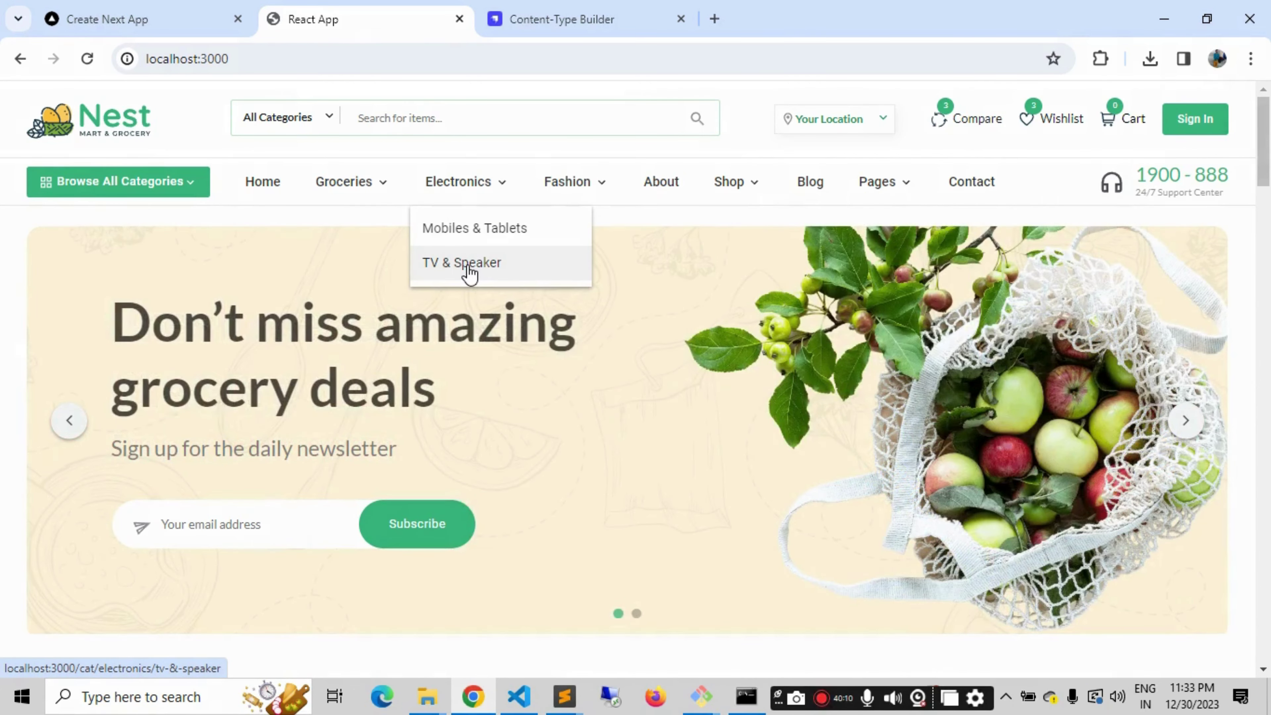
click(469, 272)
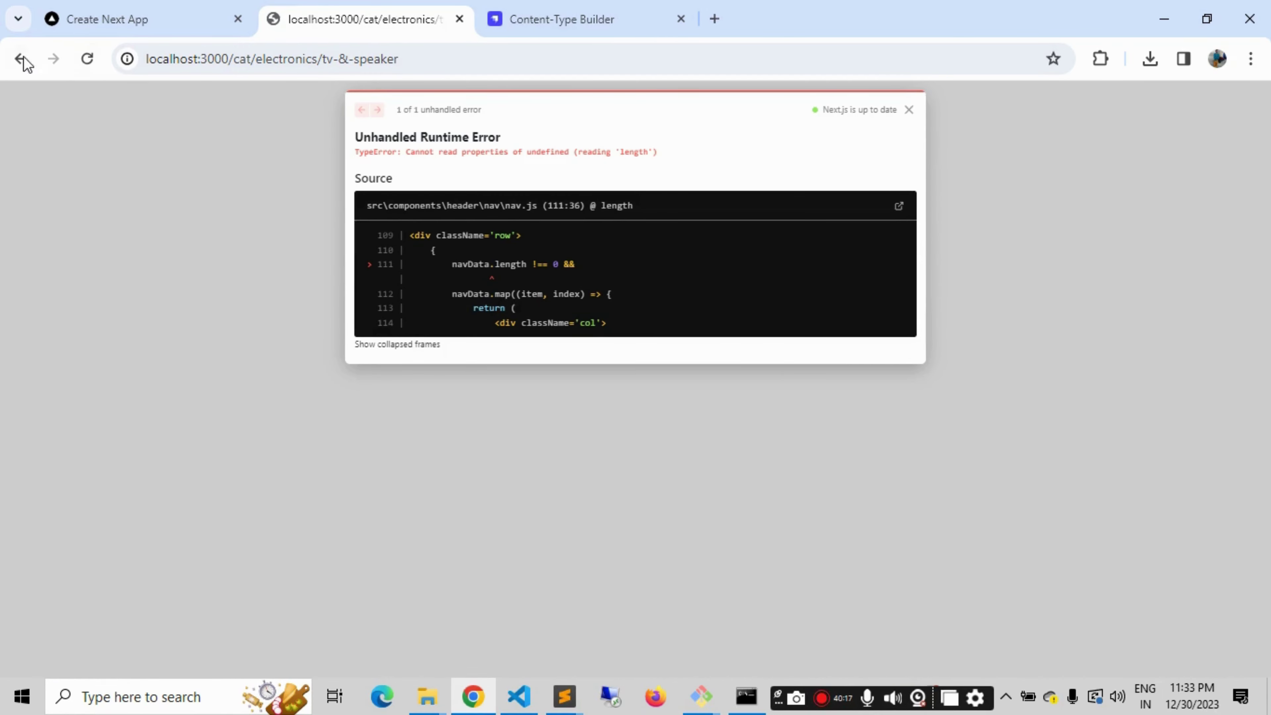
- Go back from the TV & Speaker page and compare that tab with the storefront running on localhost:3003
click(23, 58)
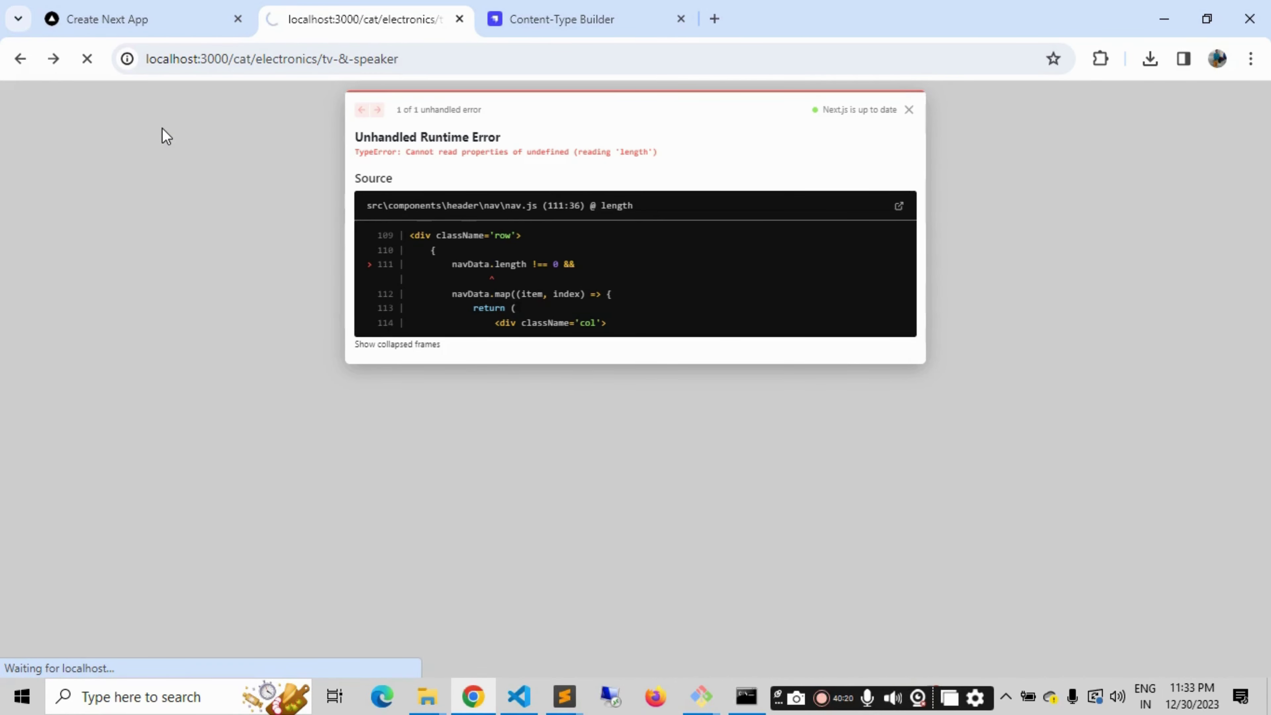
click(161, 29)
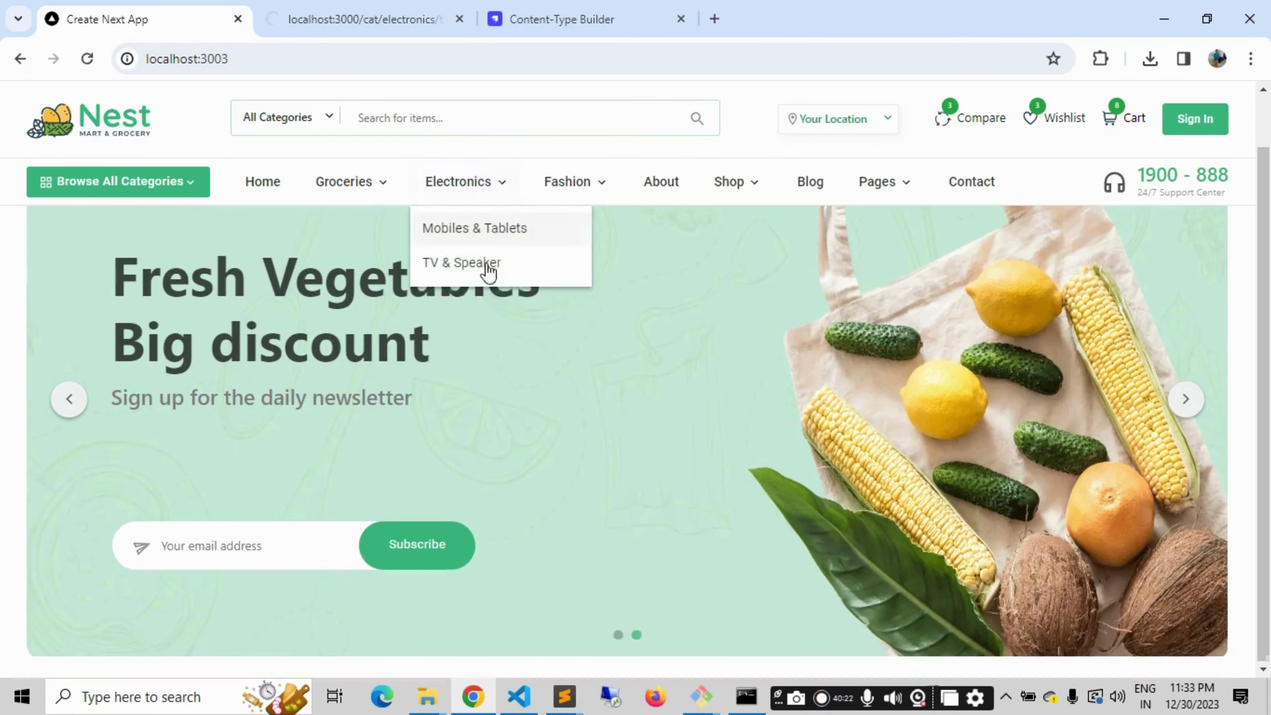
click(347, 28)
click(178, 29)
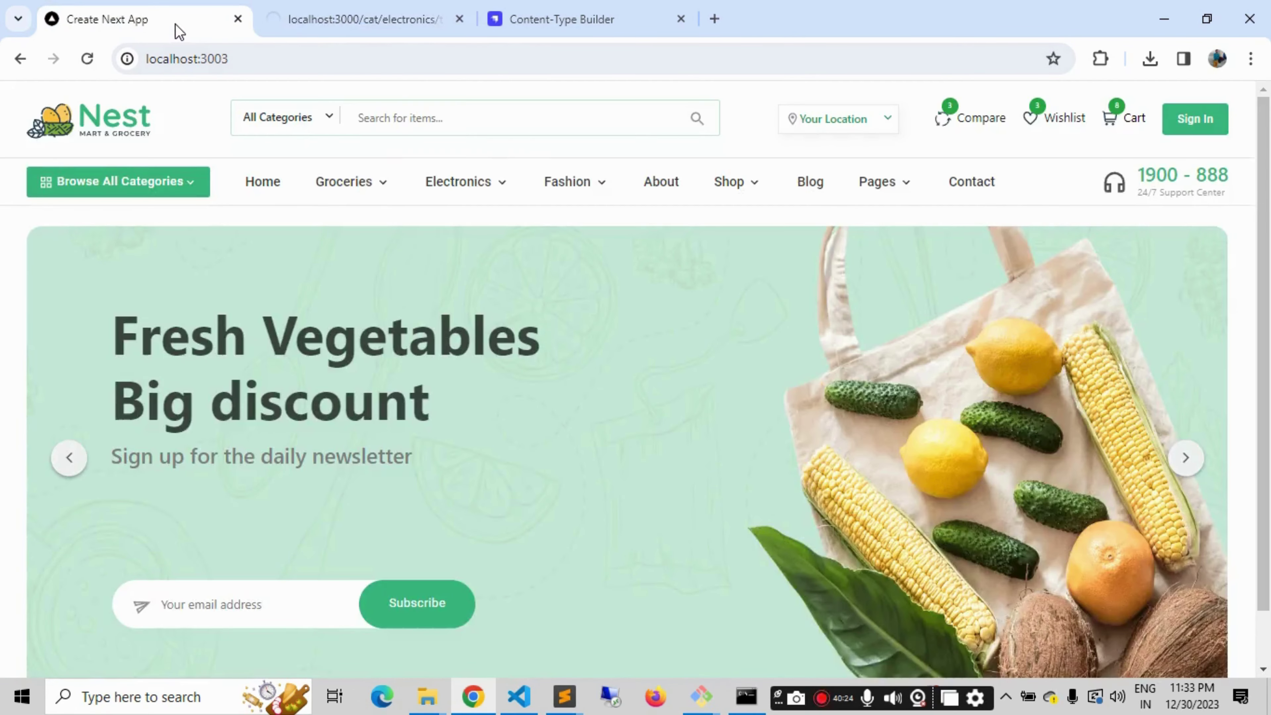
click(328, 29)
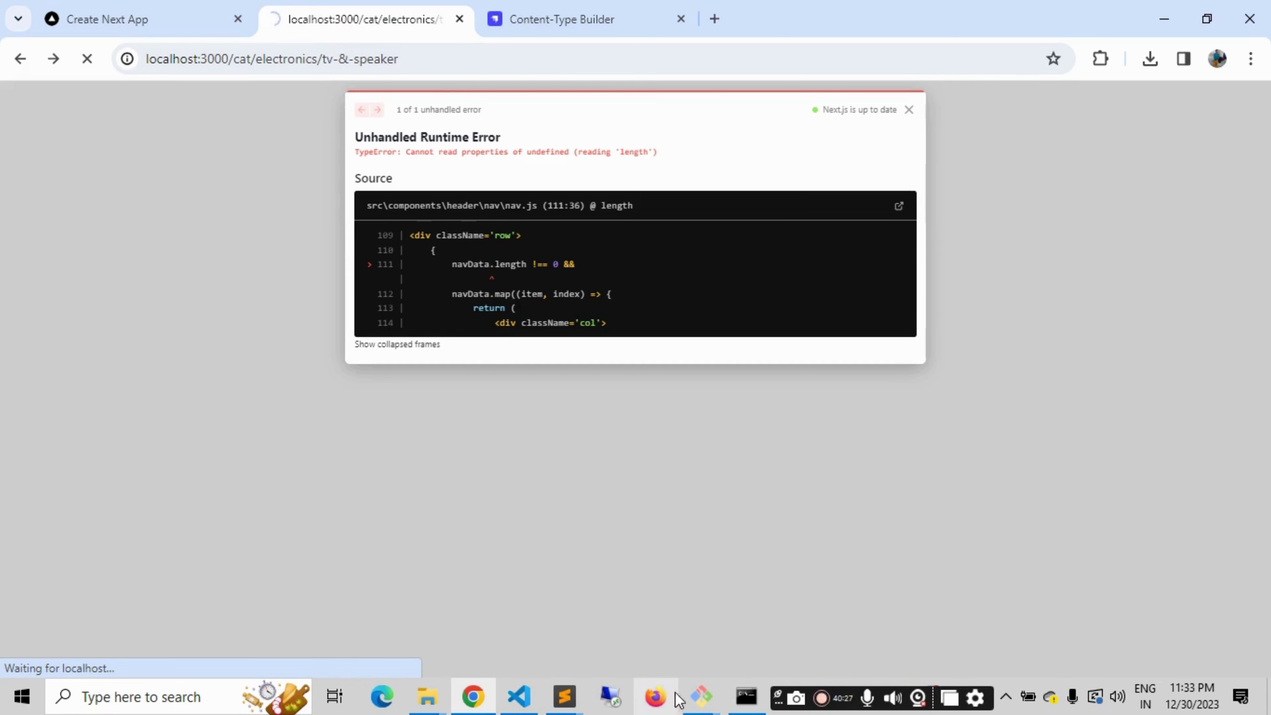
- In File Explorer, open the latestFolder directory on drive D, inside Projects\React\Ecommerce website
click(701, 696)
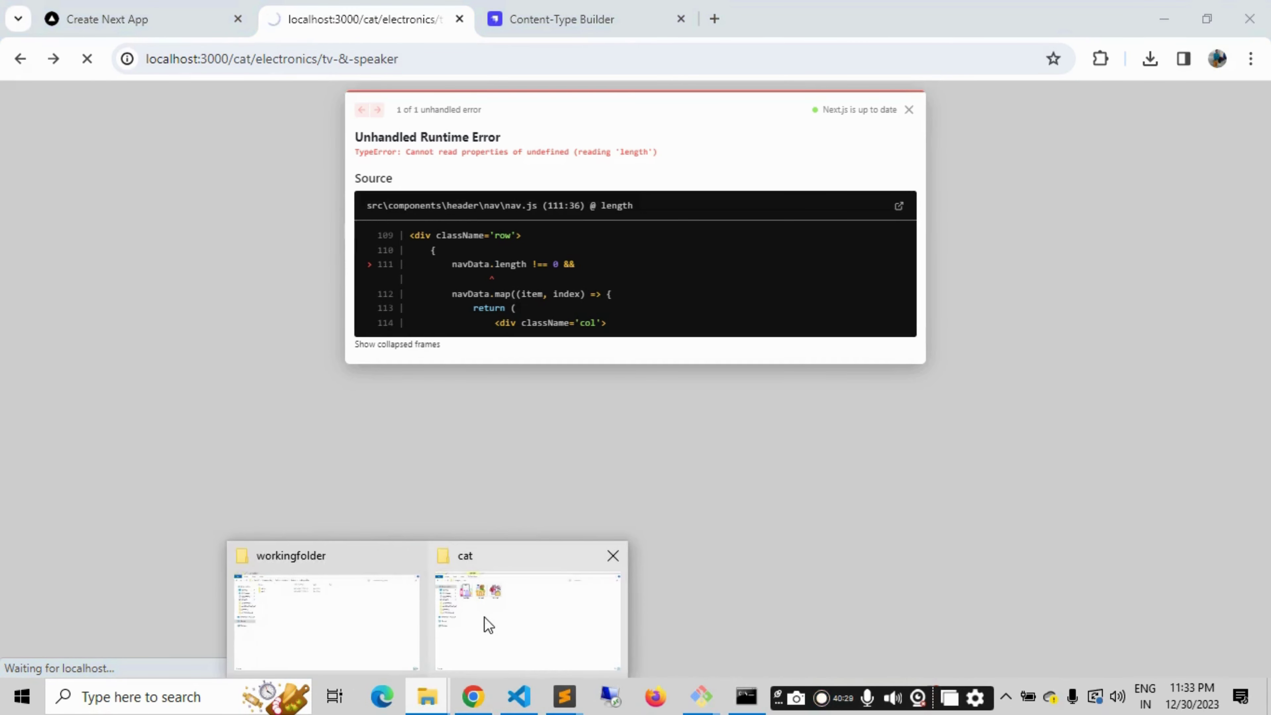
click(485, 621)
click(128, 348)
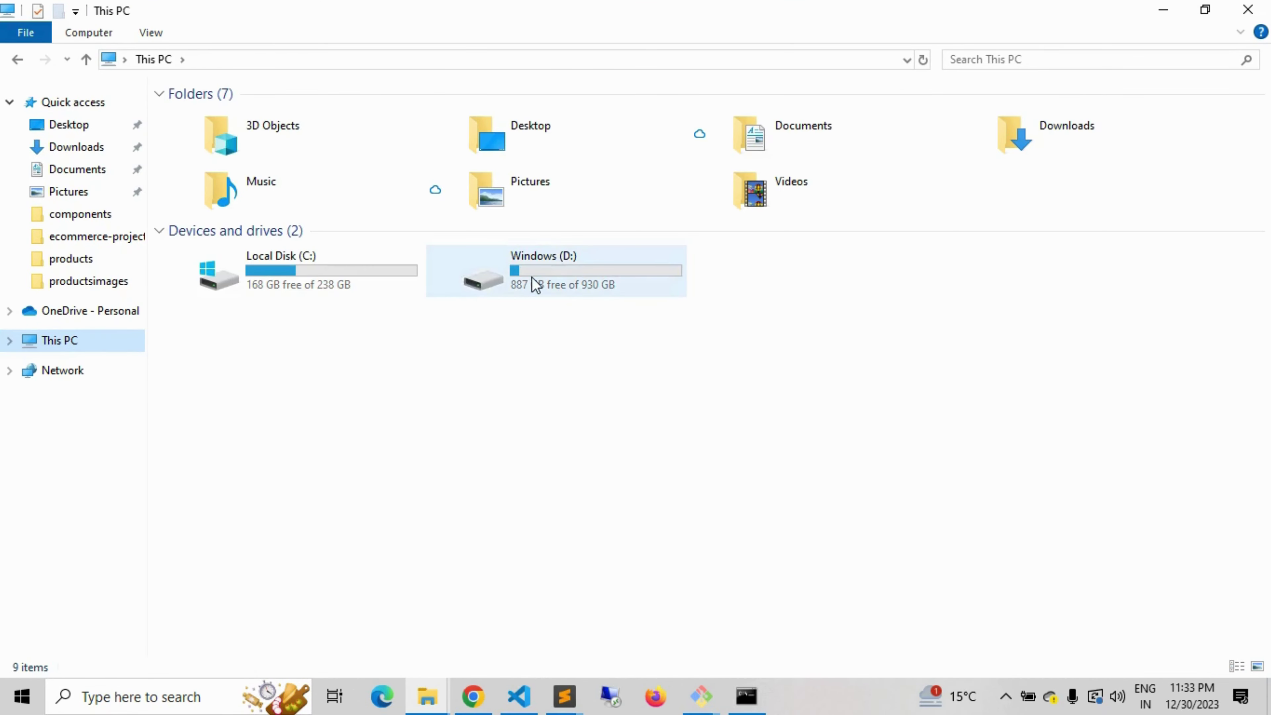
double_click(531, 284)
double_click(233, 120)
click(248, 187)
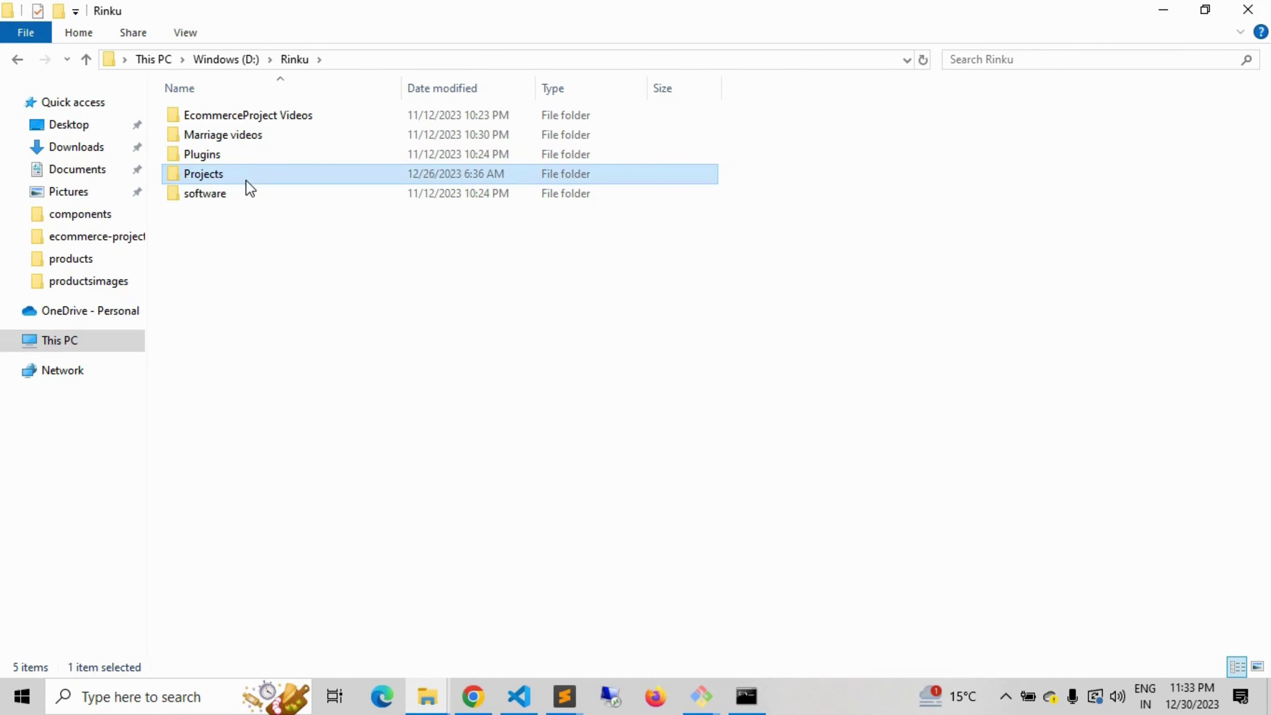
double_click(241, 172)
text(react)
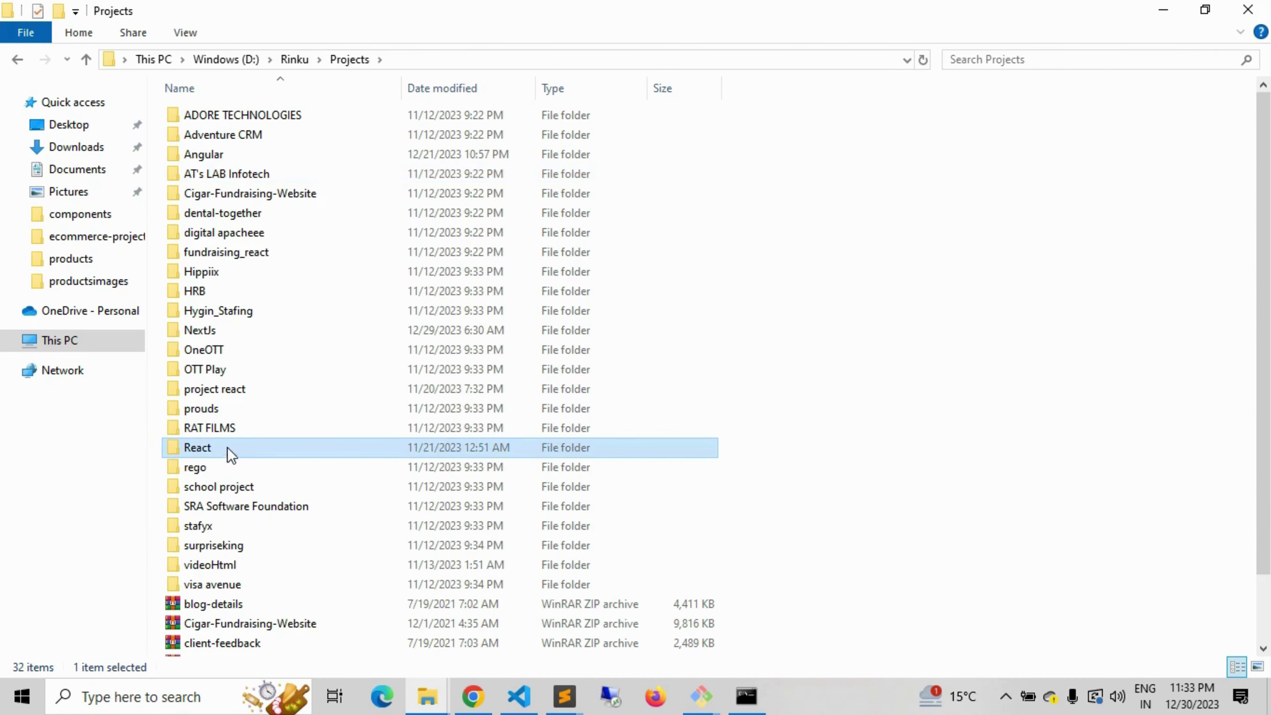
double_click(226, 449)
double_click(269, 152)
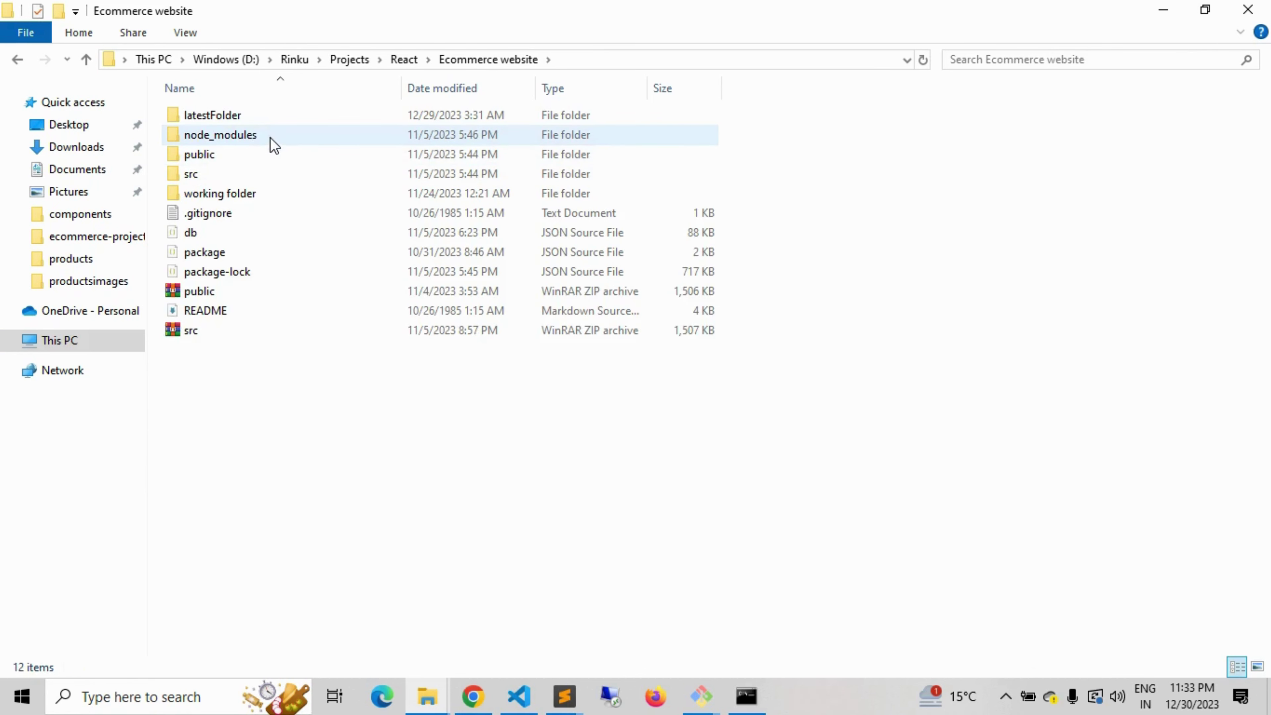
double_click(270, 115)
- Try to start the React app with npm start from a command prompt opened in latestFolder
click(673, 64)
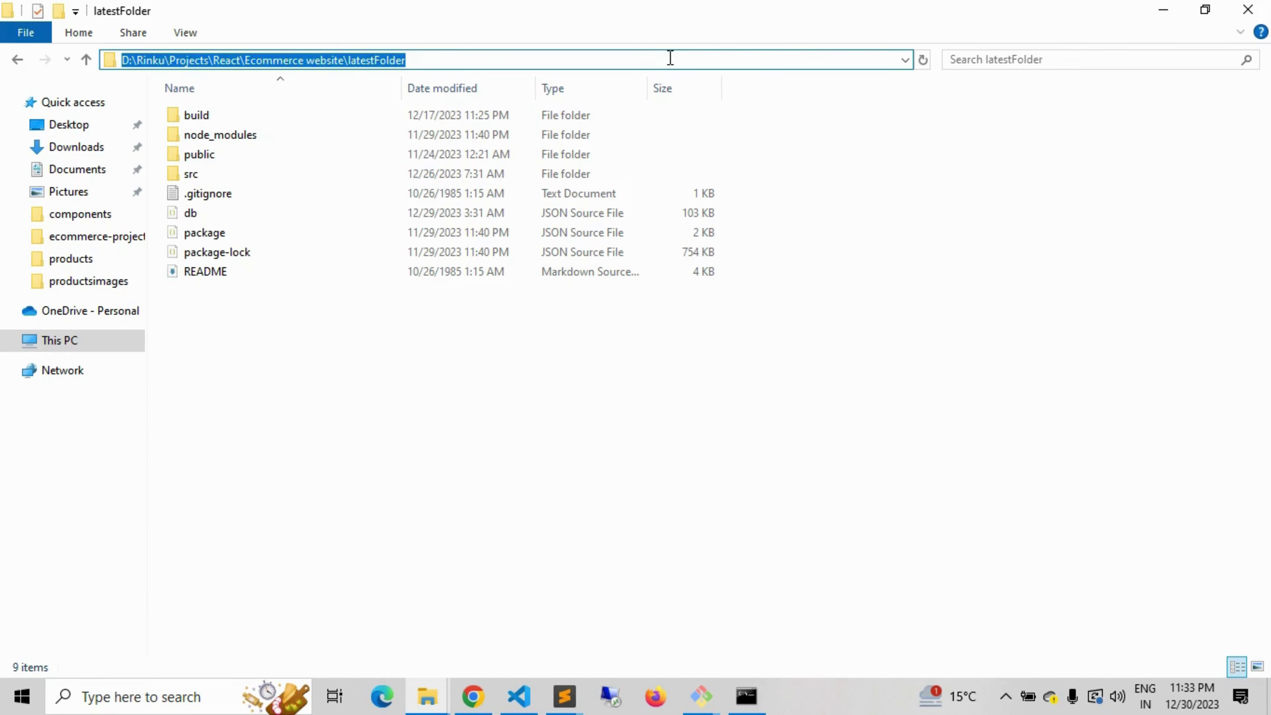
text(cmd)
key(Return)
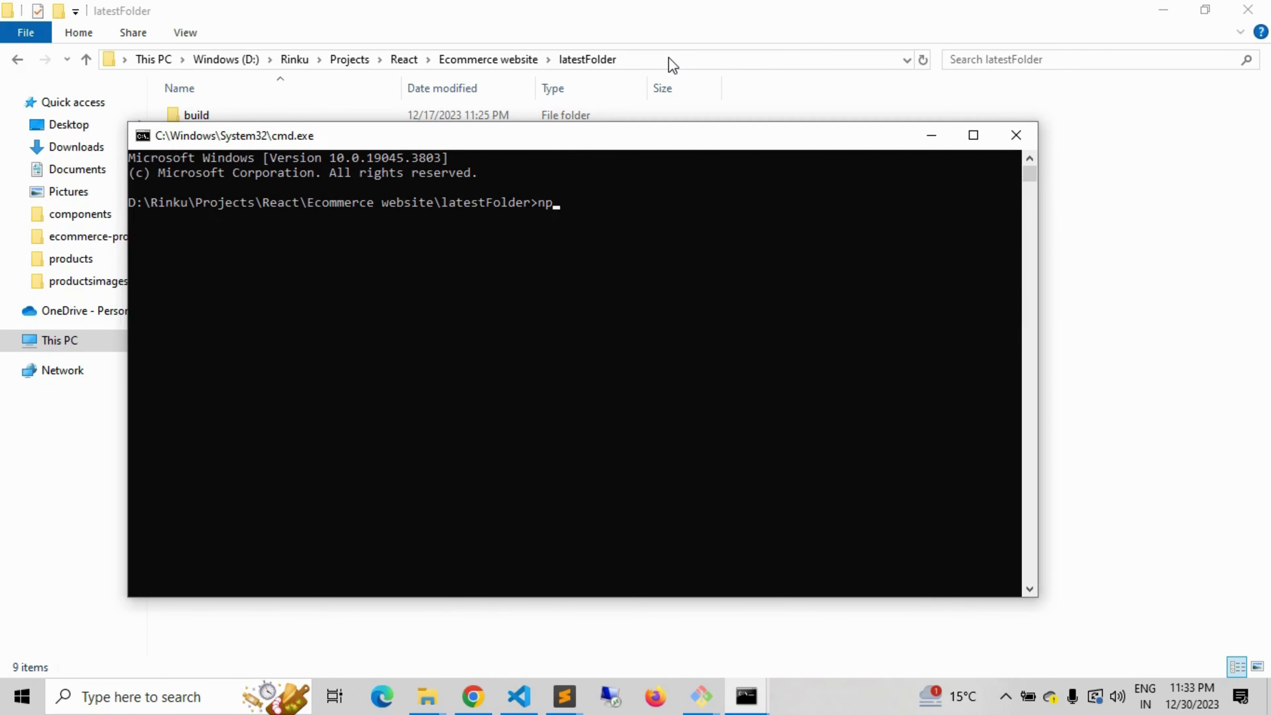
text(npm start)
key(Return)
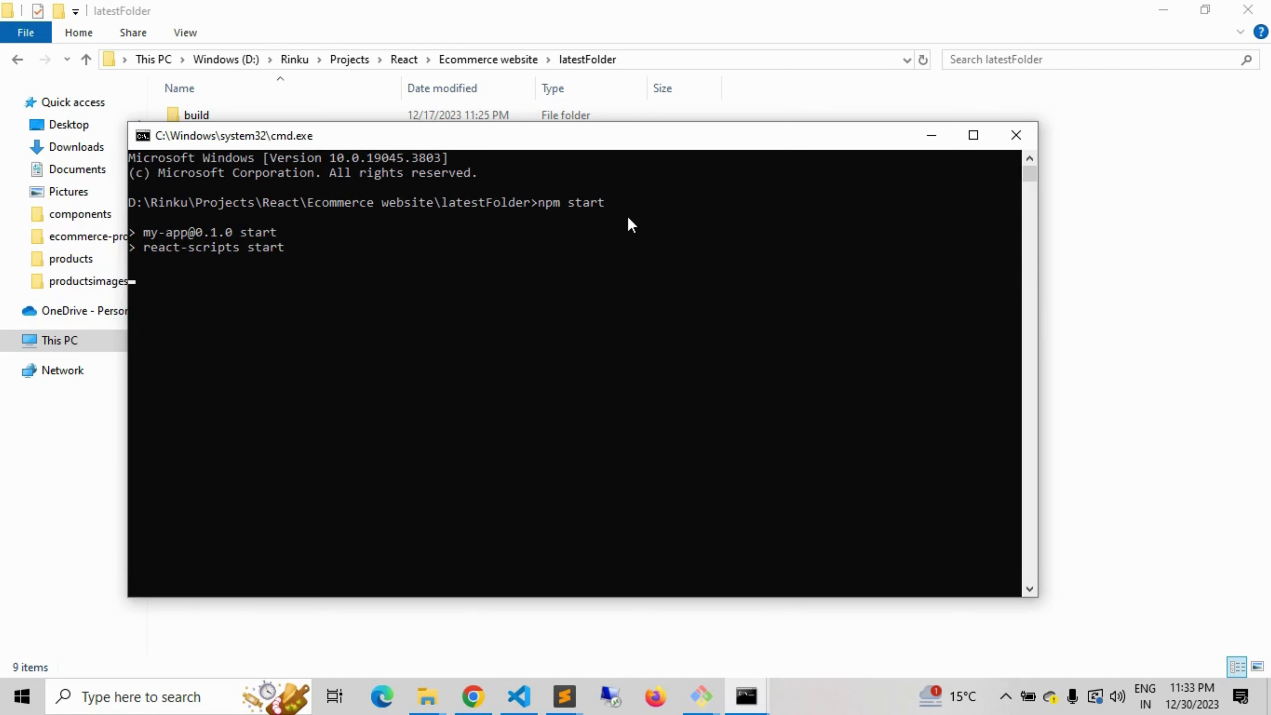
click(895, 233)
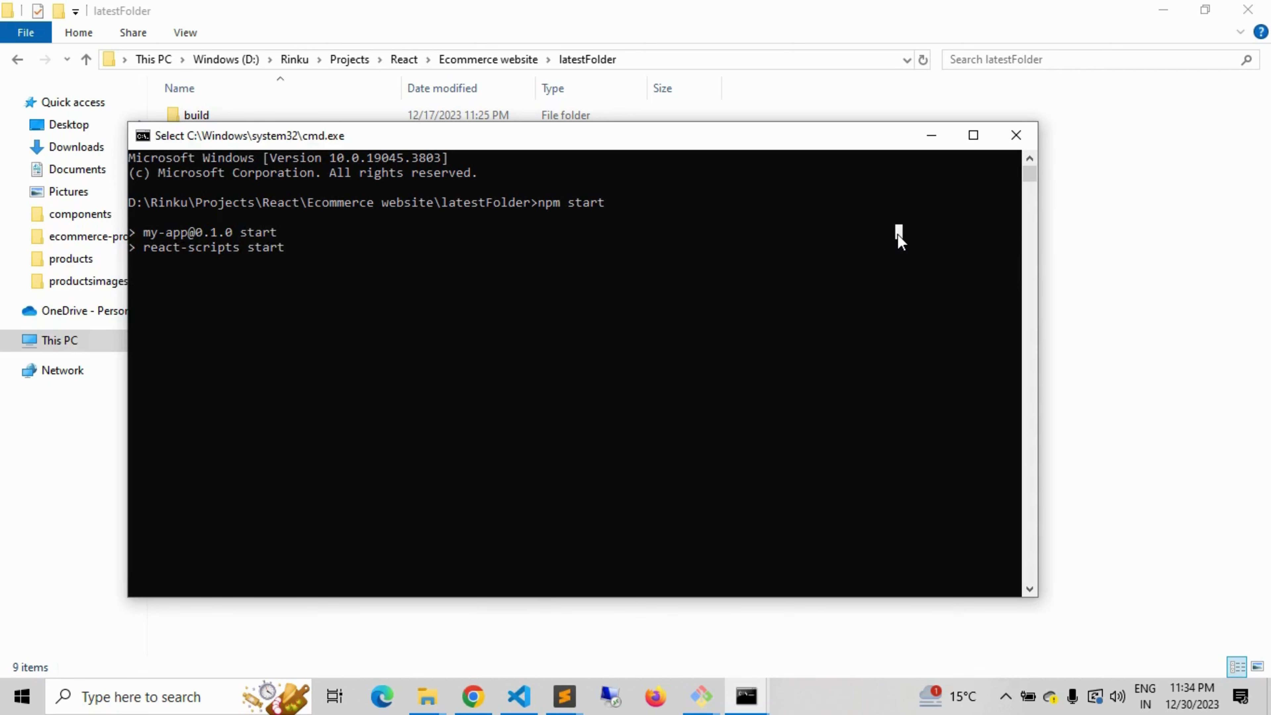
key(ctrl+c)
key(ctrl+c)
click(1016, 135)
- Switch to Chrome and open the Nest template demo at wp.alithemes.com/html/nest/demo/index.html in a new tab
click(473, 696)
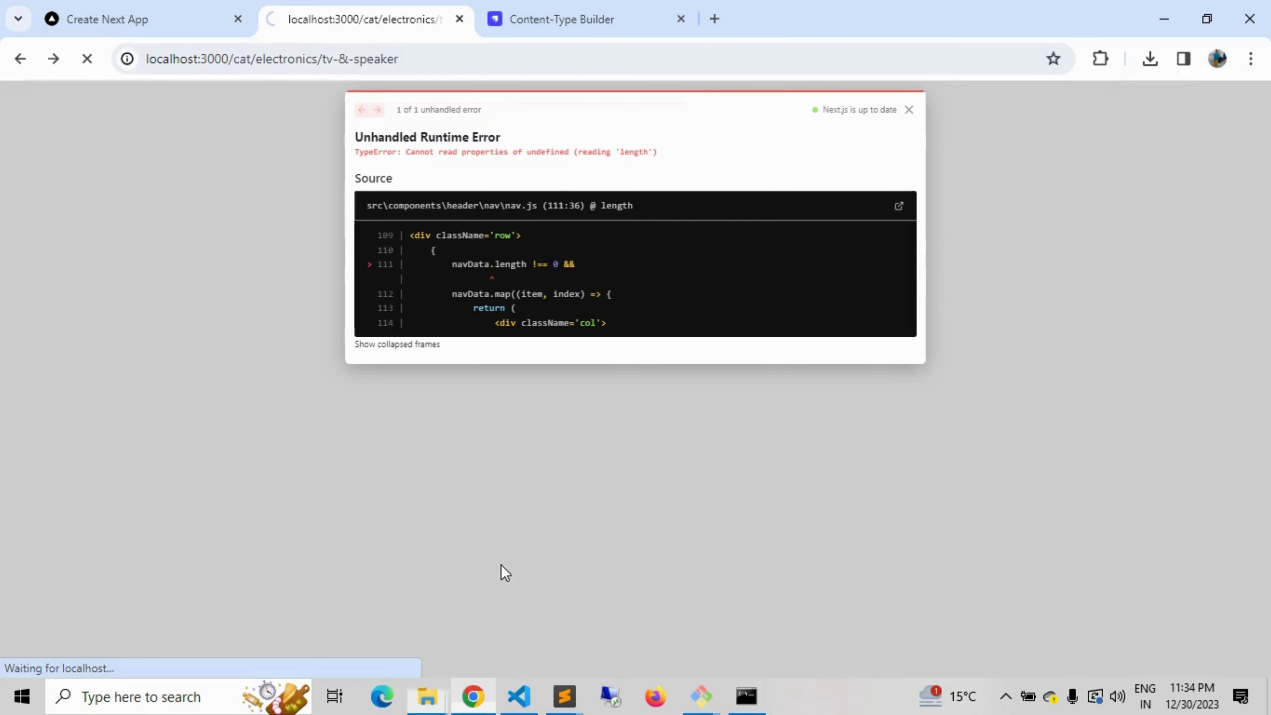
click(716, 18)
text(index)
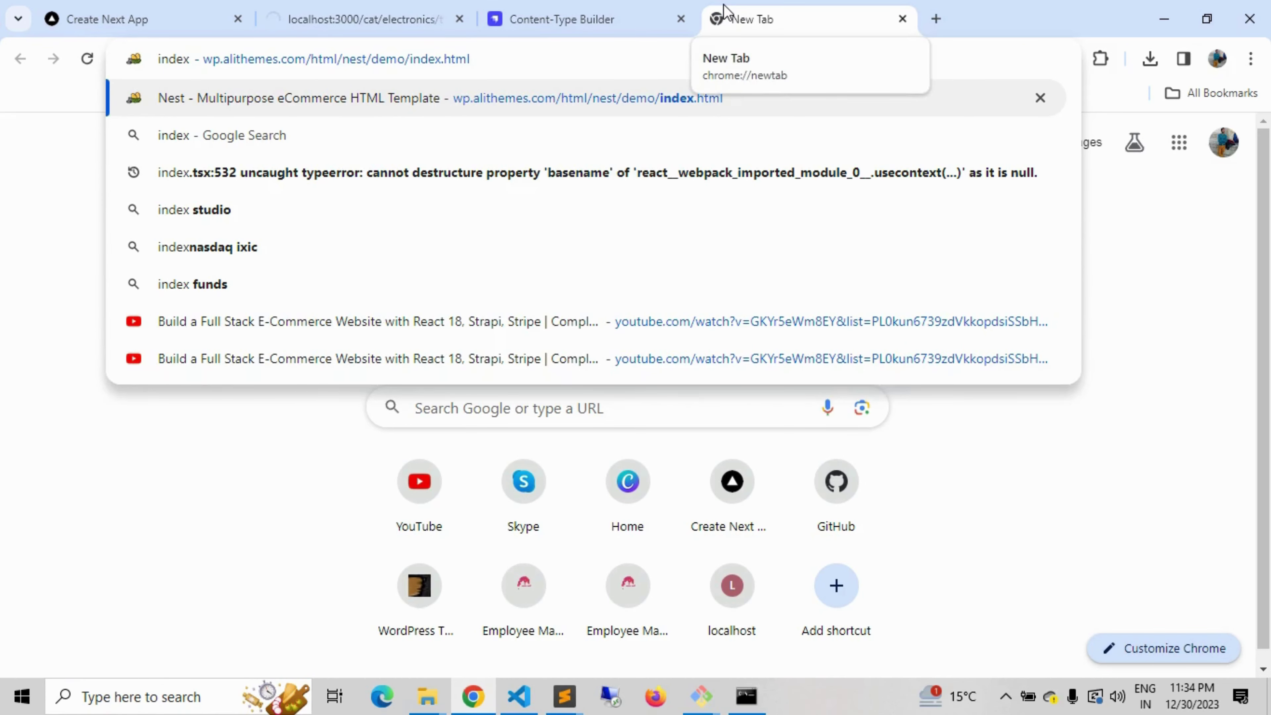
key(Return)
- Try to return the TV & Speaker tab to localhost:3000, close that tab, and bring up the Nest demo
click(375, 21)
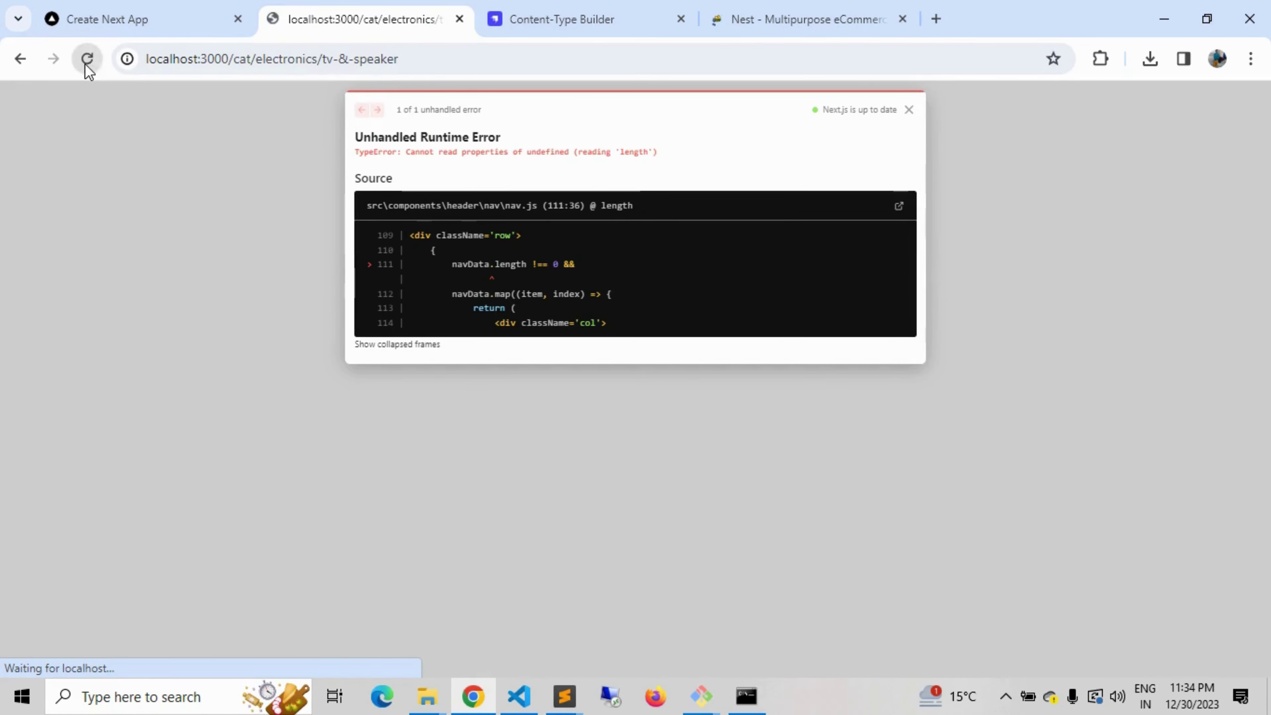
click(100, 23)
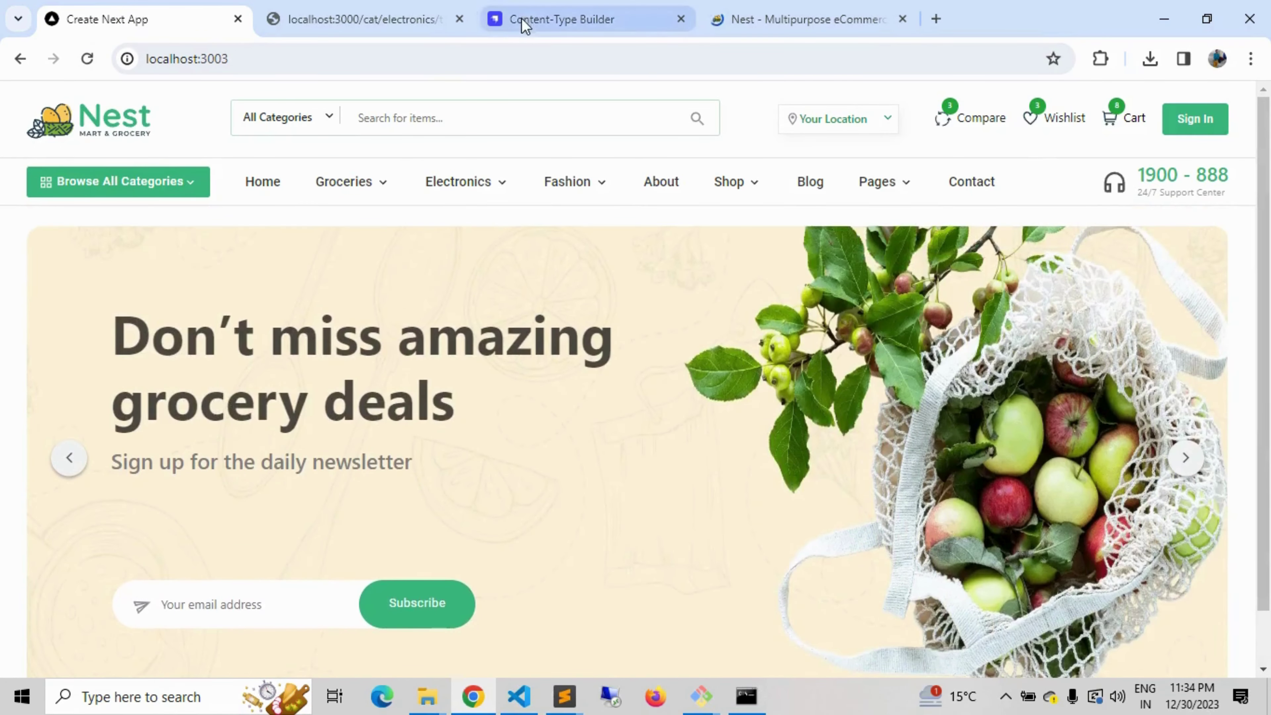
click(522, 21)
click(383, 22)
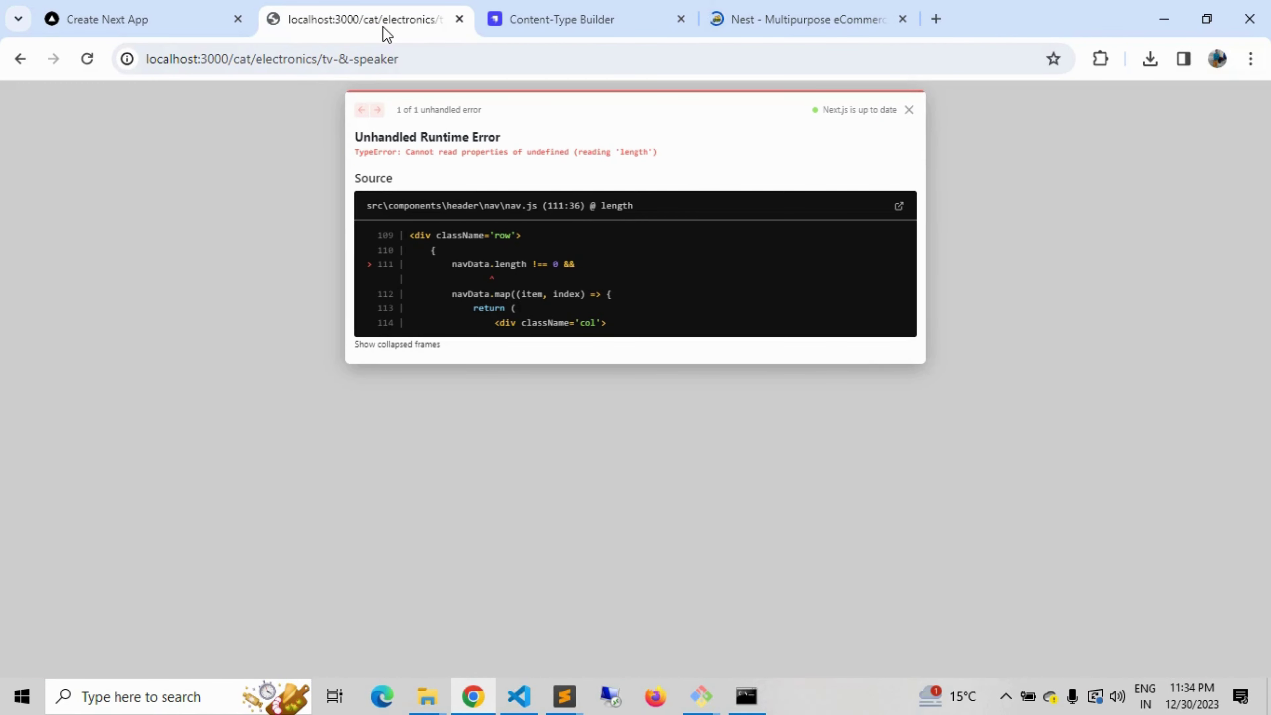
click(20, 59)
drag(228, 58, 732, 128)
key(BackSpace)
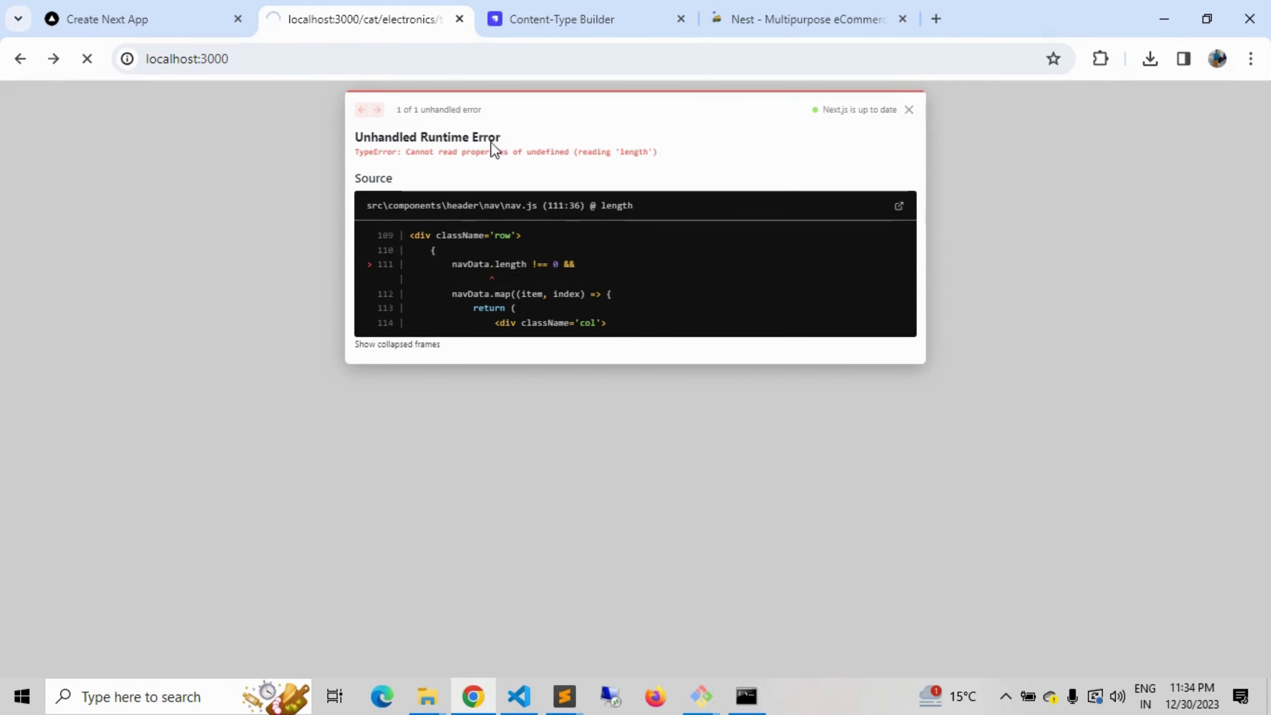
click(459, 18)
click(164, 27)
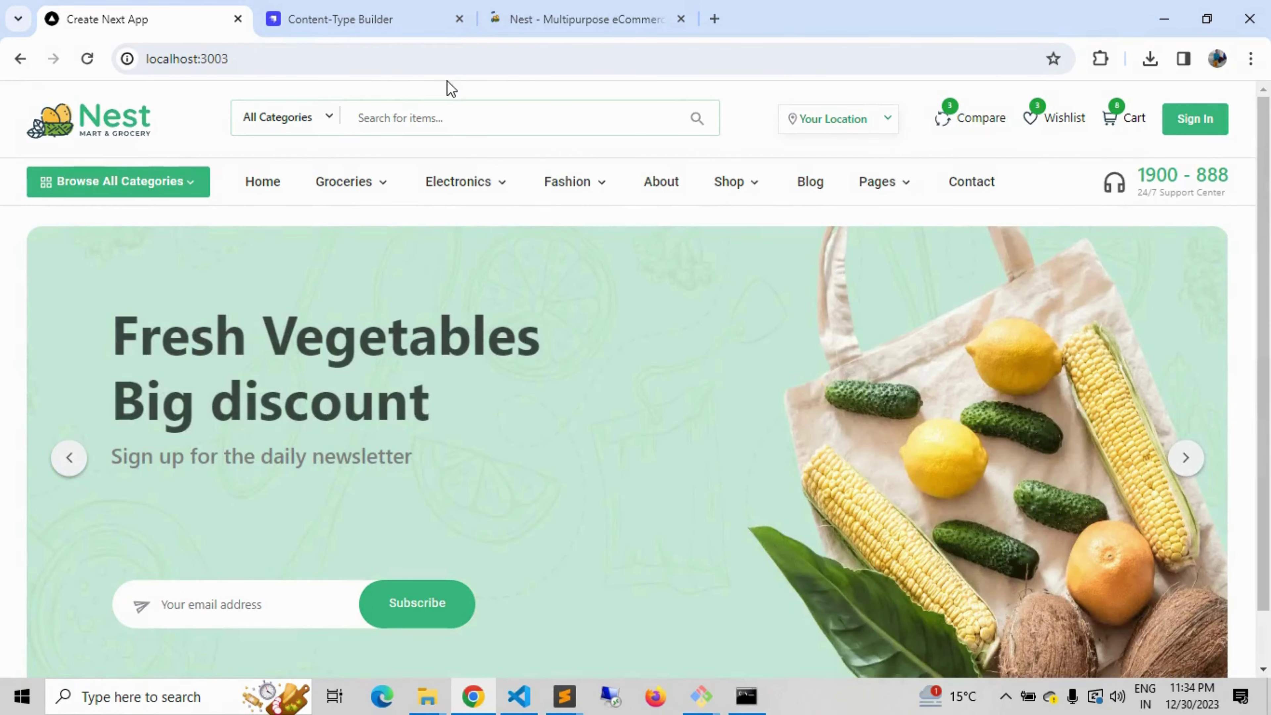
click(567, 23)
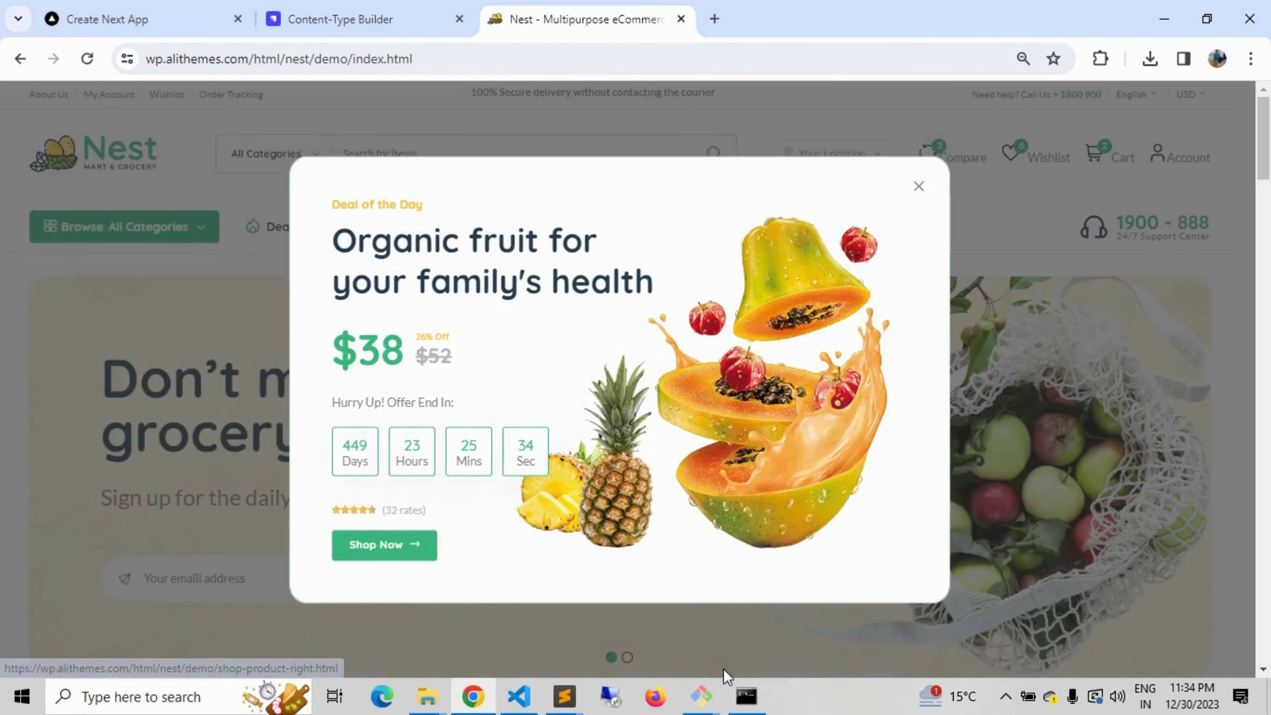
- Open a new command prompt in the latestFolder directory and run npm start for the React app
click(746, 696)
mouse_move(427, 696)
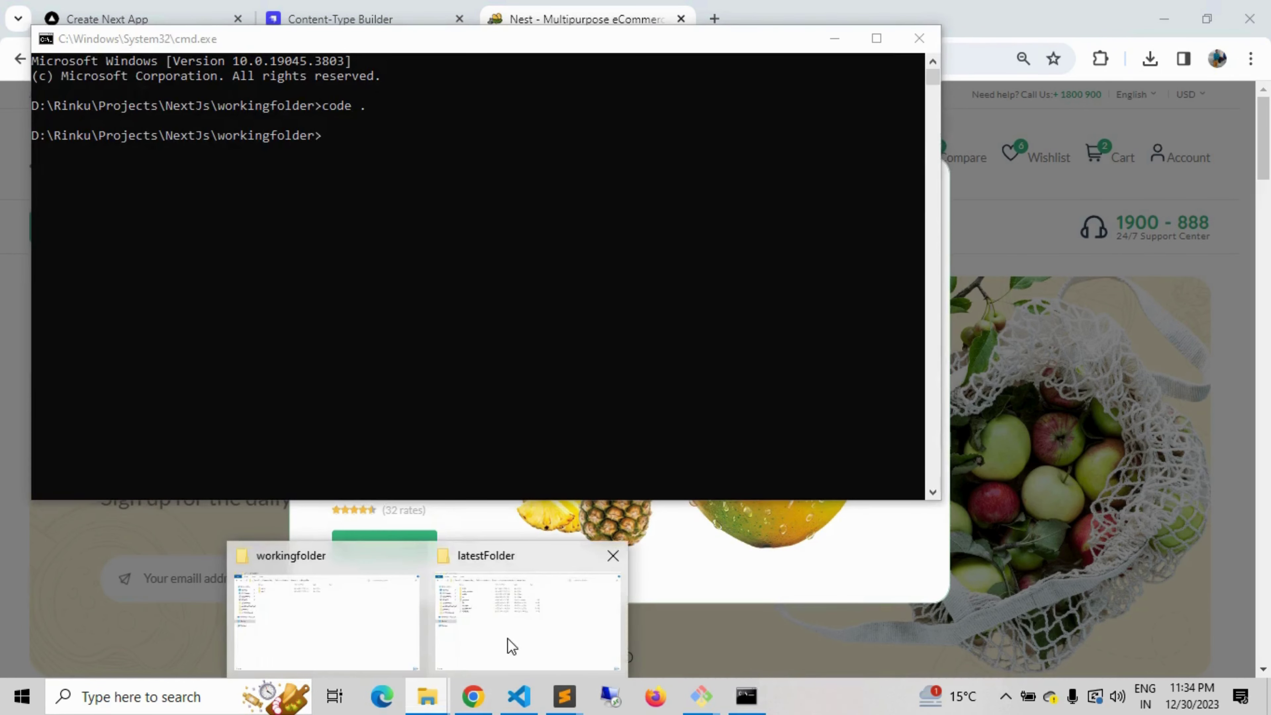
click(511, 647)
click(684, 60)
text(cmd)
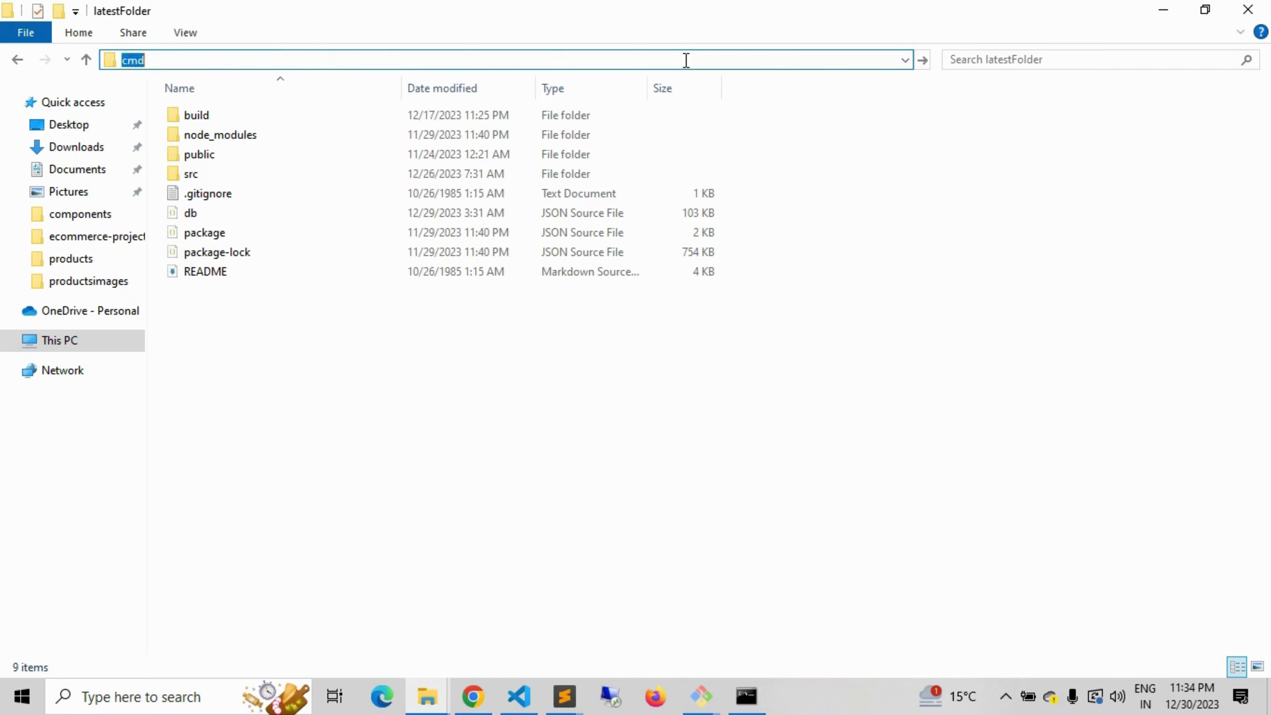
key(Return)
text(npm start)
key(Return)
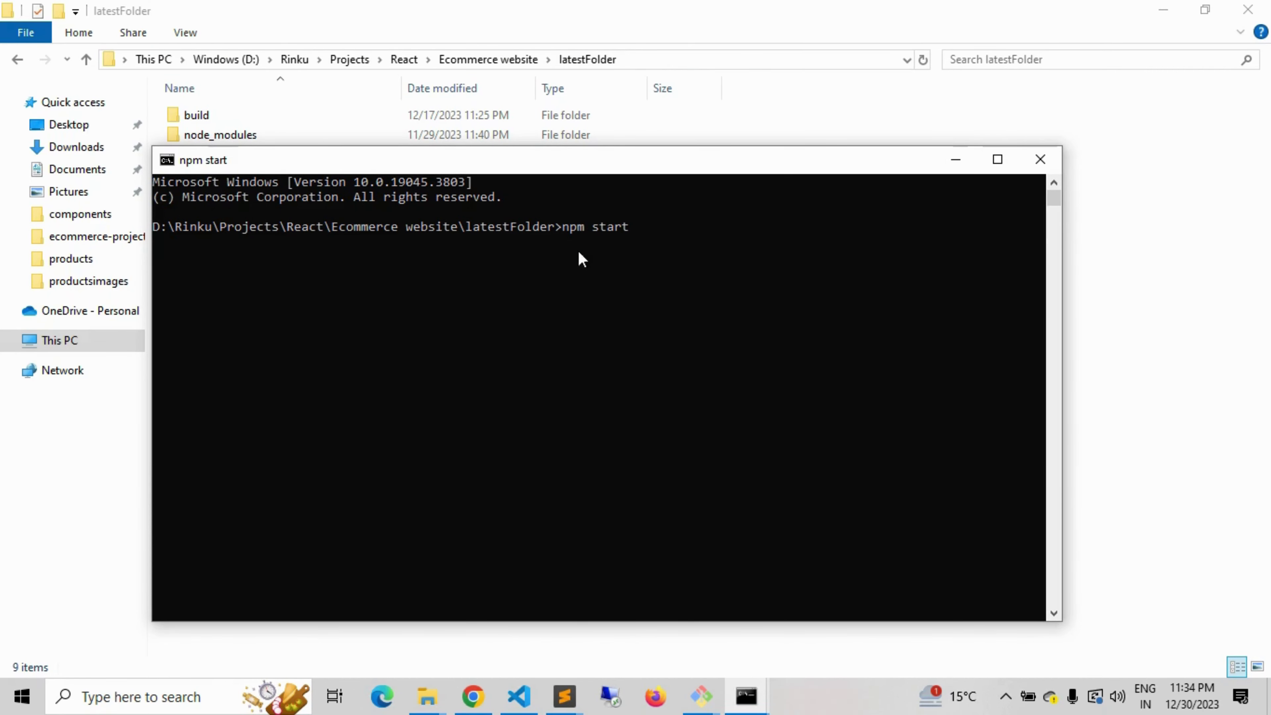
- Back in Chrome, dismiss the Nest demo's deal popup and view its Popular Products filtered to Milks & Dairies
click(473, 696)
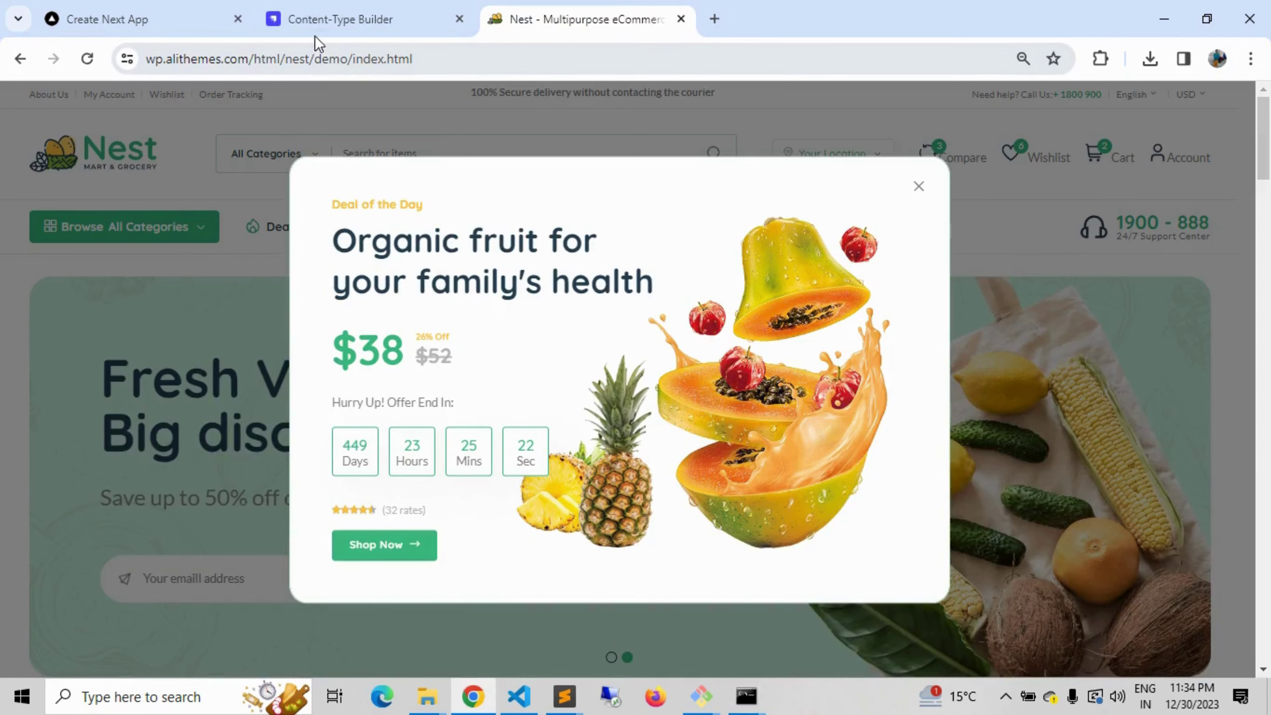
click(919, 186)
scroll(468, 335, down, 10)
scroll(469, 338, up, 10)
scroll(469, 338, down, 15)
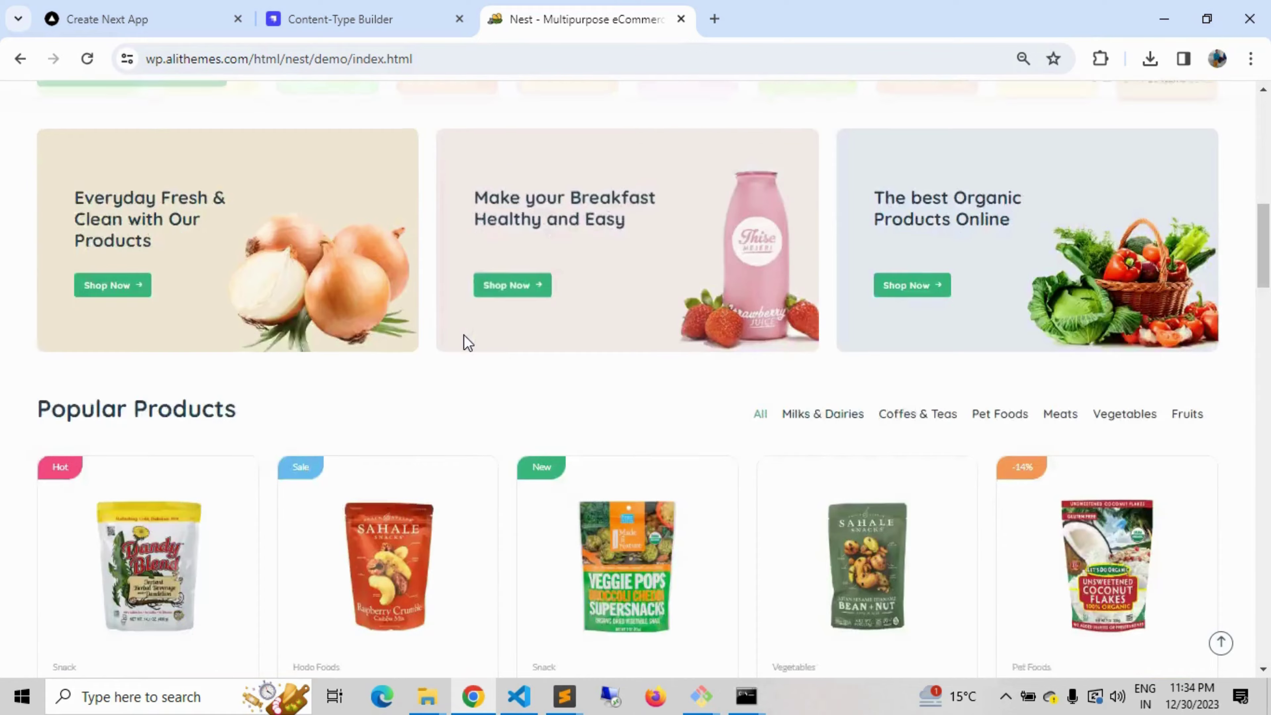
scroll(541, 304, up, 4)
scroll(541, 305, up, 4)
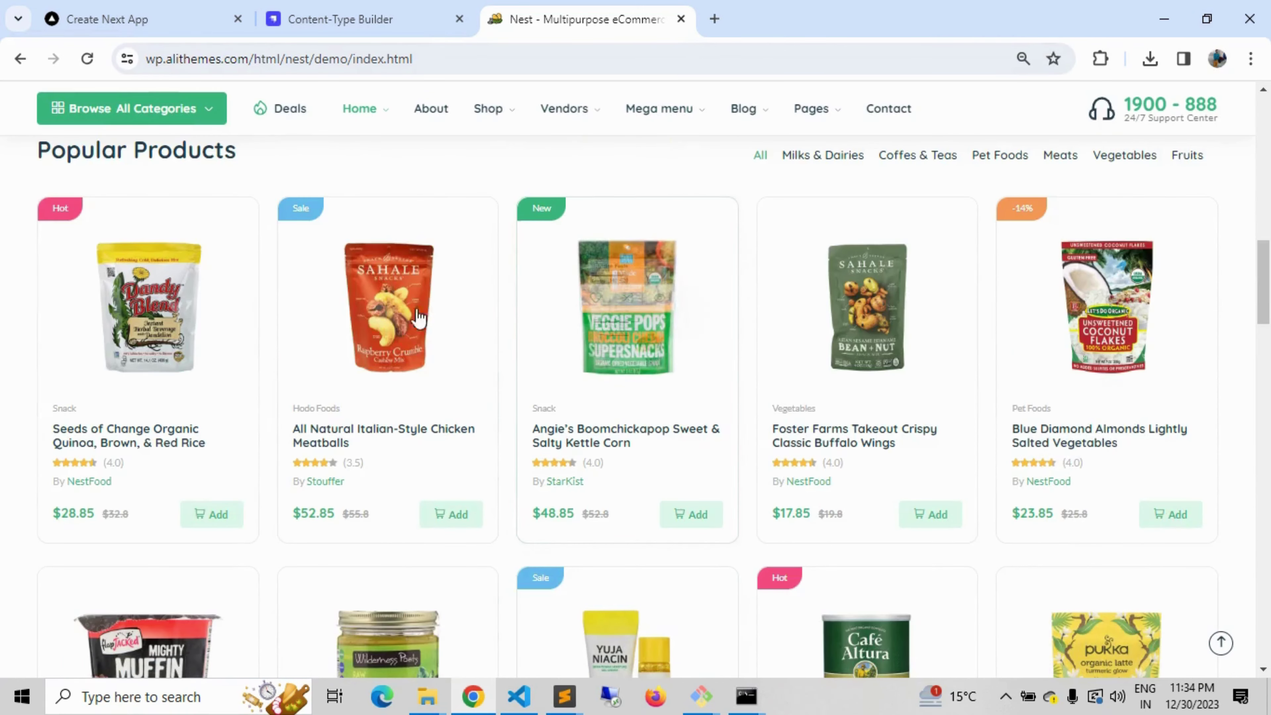
scroll(404, 308, up, 2)
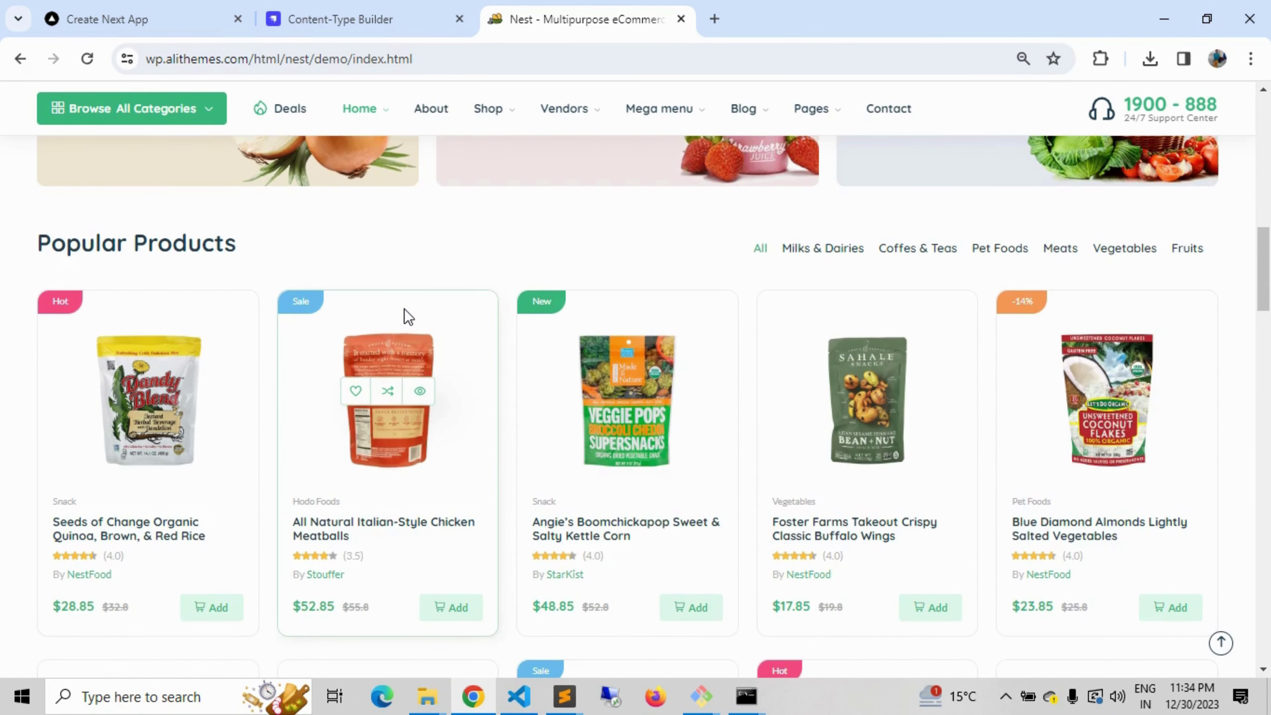
scroll(501, 313, down, 2)
click(823, 156)
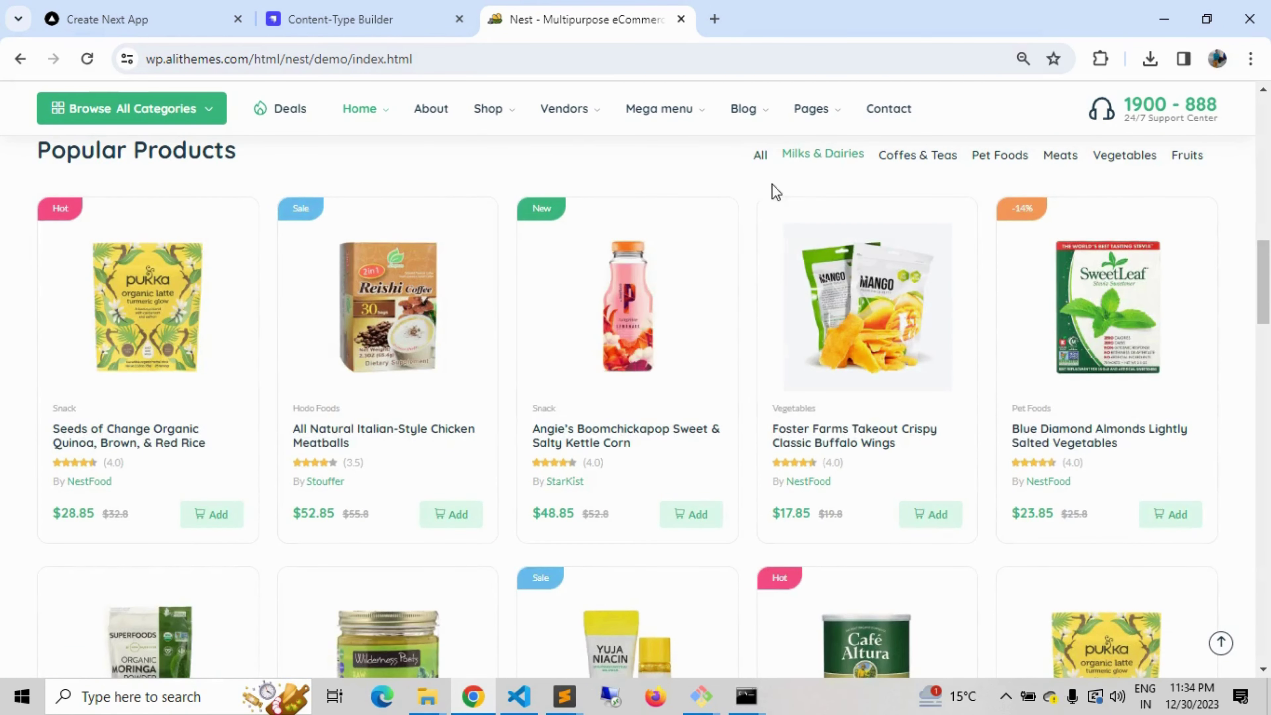
- Close the Nest demo tab and accept running the React app on another port in the command prompt
scroll(585, 288, up, 2)
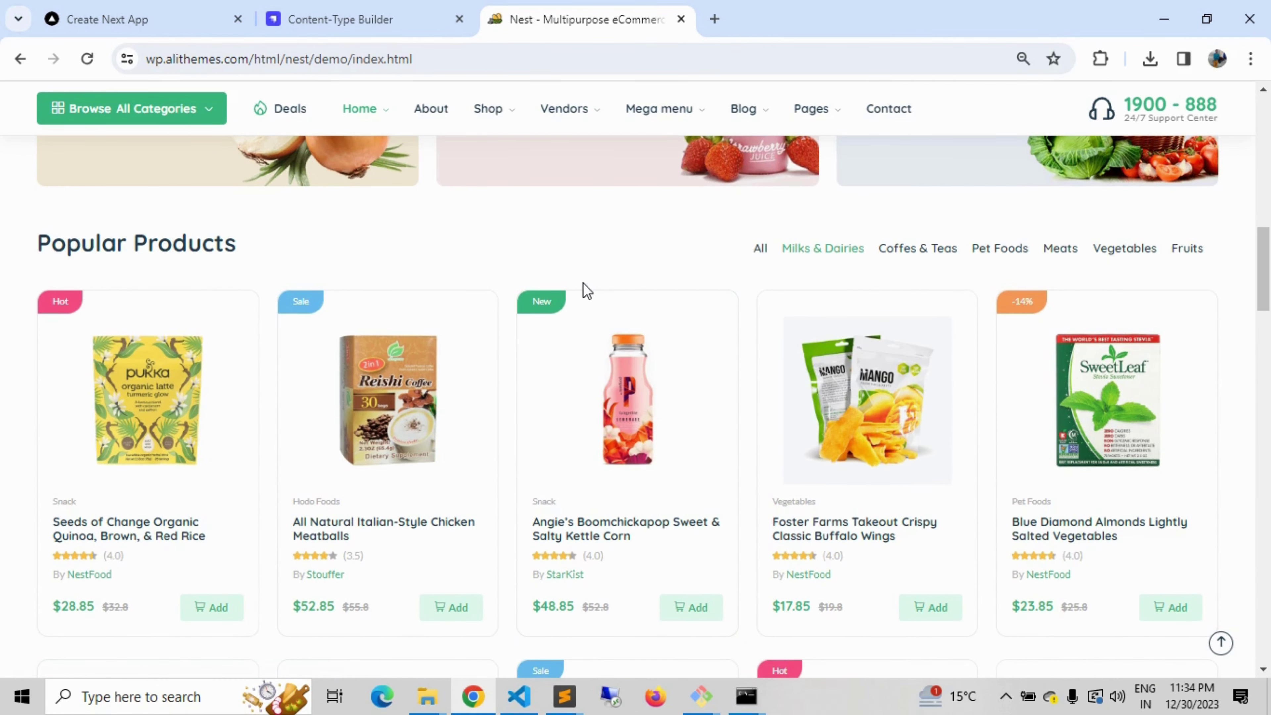
click(682, 19)
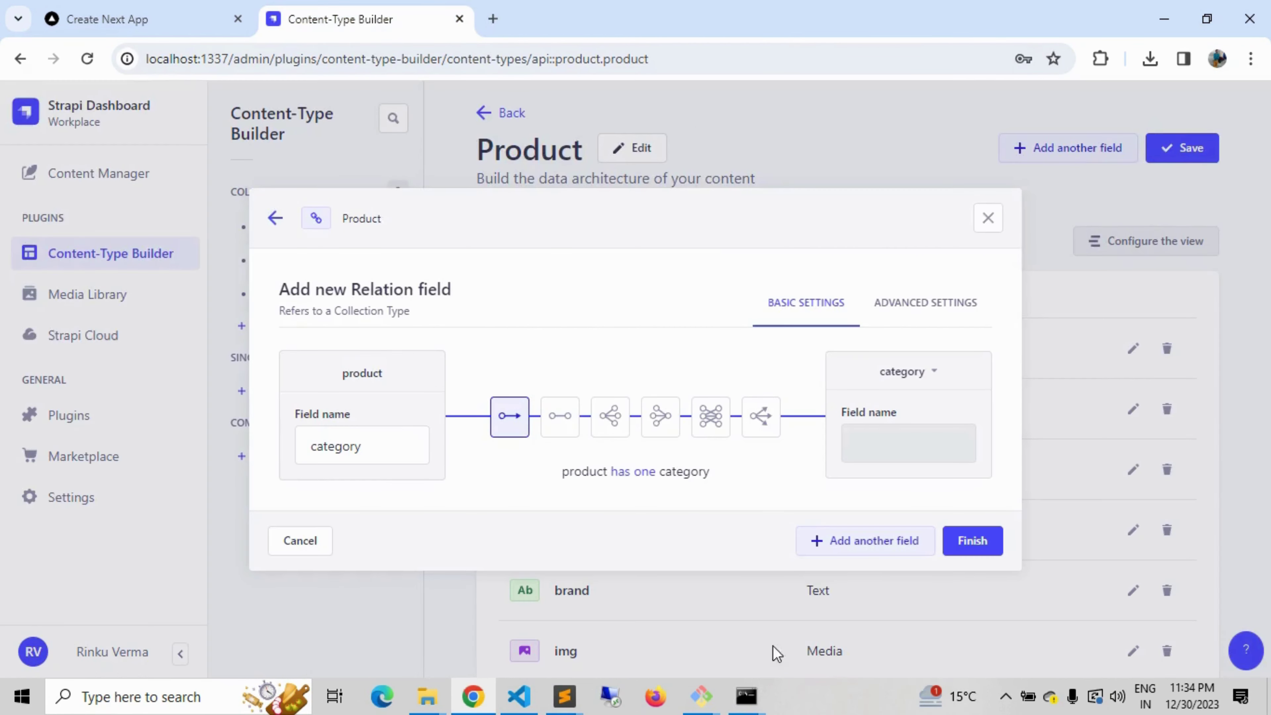
mouse_move(748, 693)
click(797, 600)
click(676, 236)
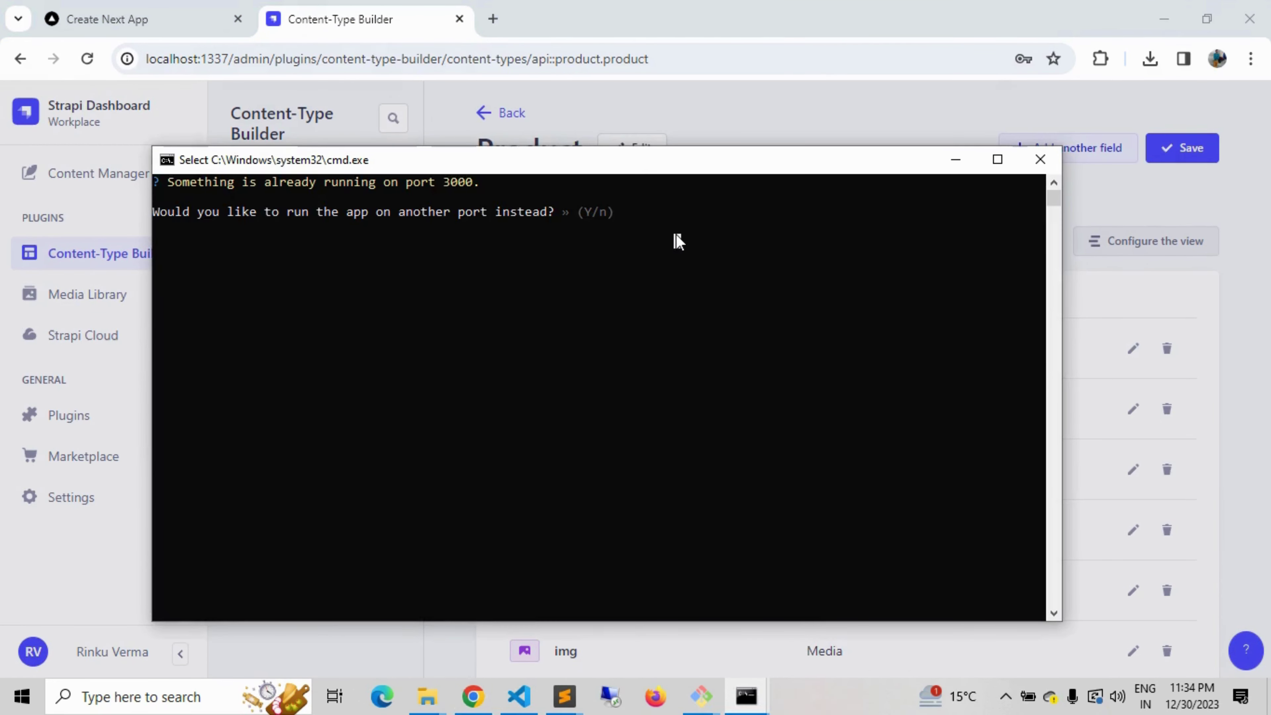
key(Return)
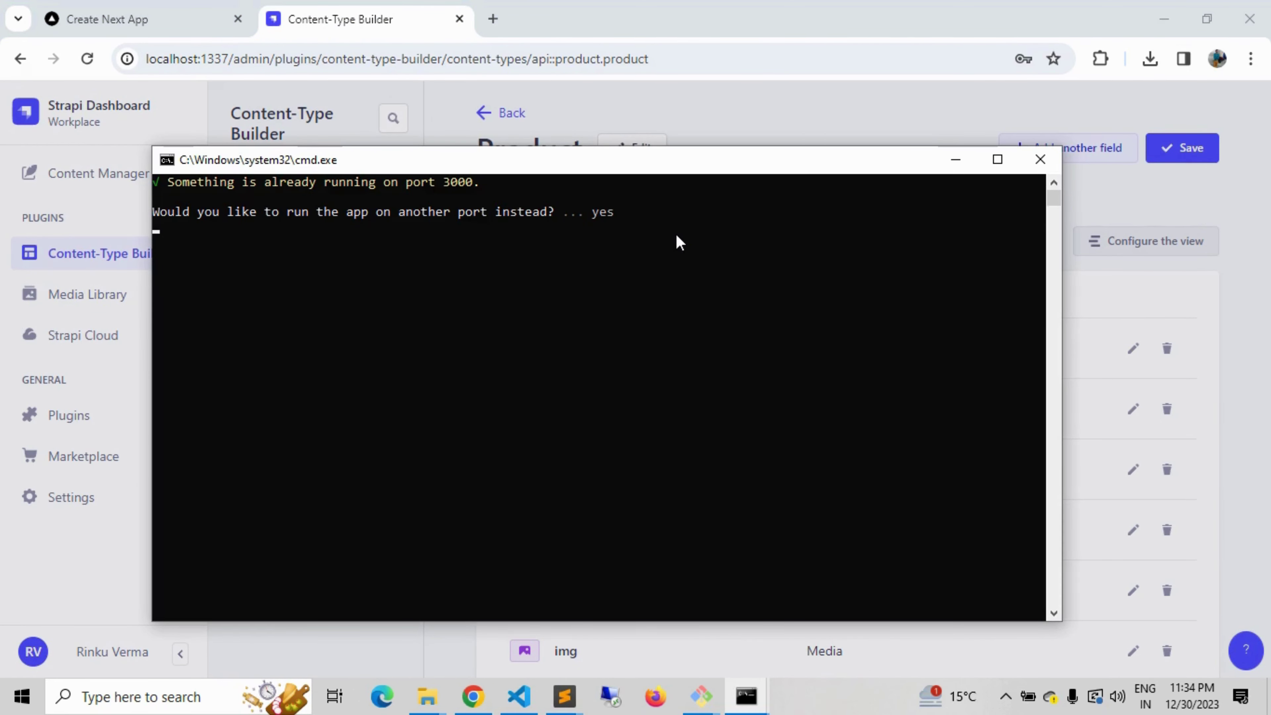
click(508, 691)
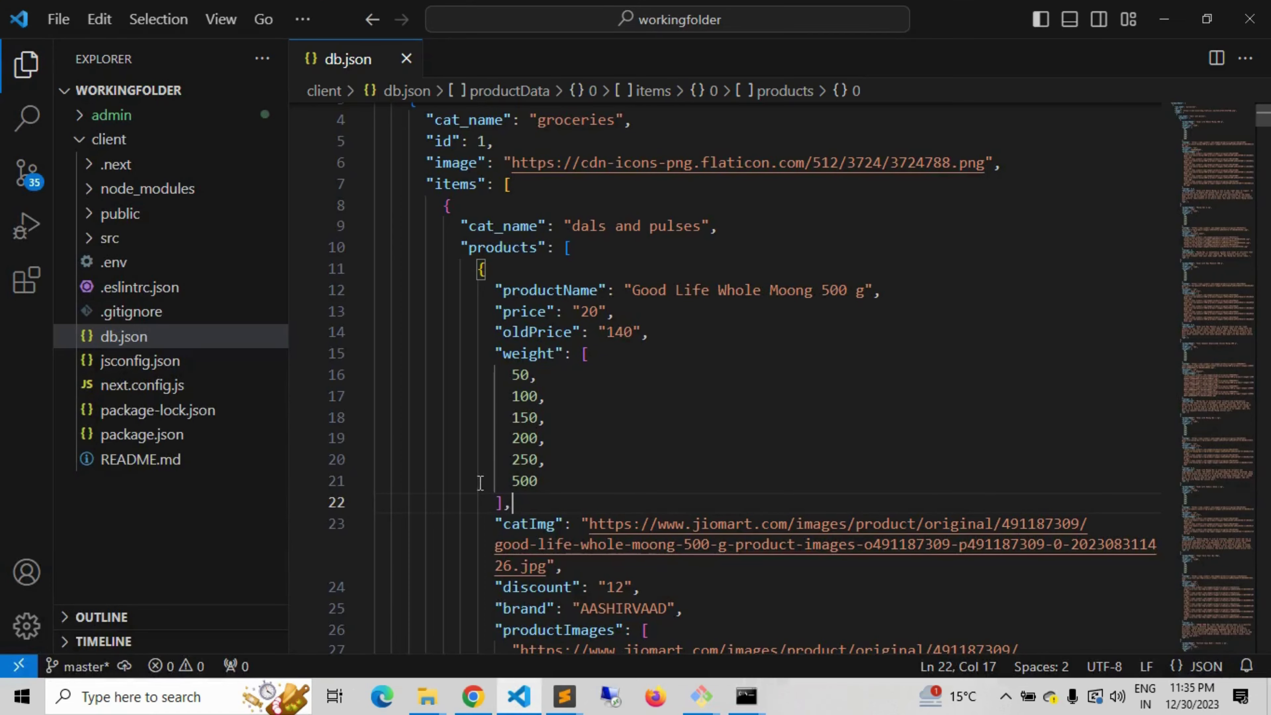
click(473, 696)
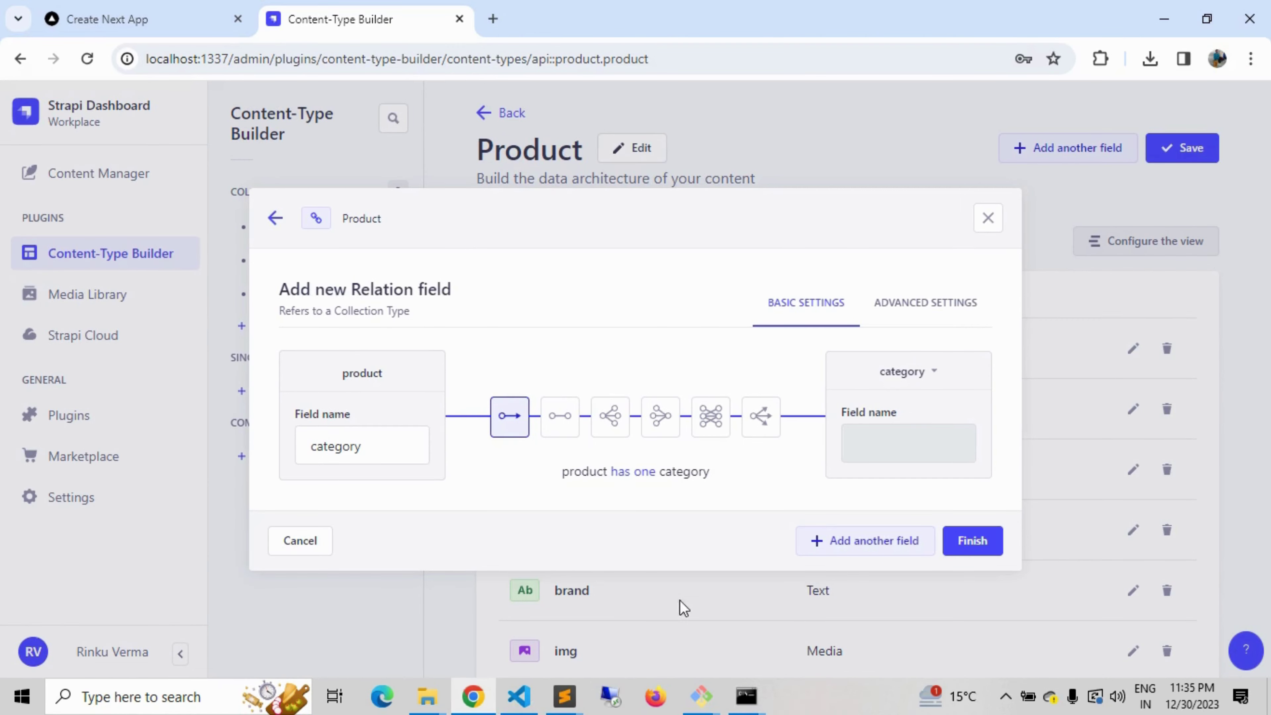
mouse_move(753, 675)
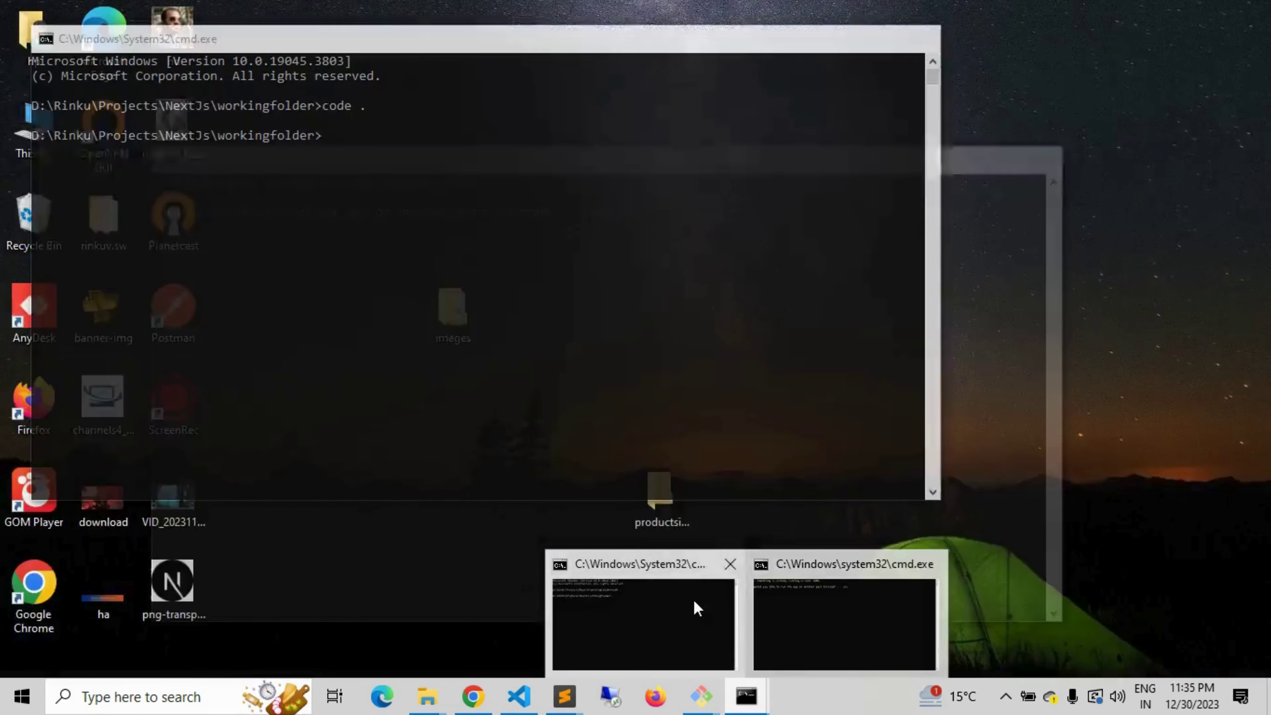
click(694, 603)
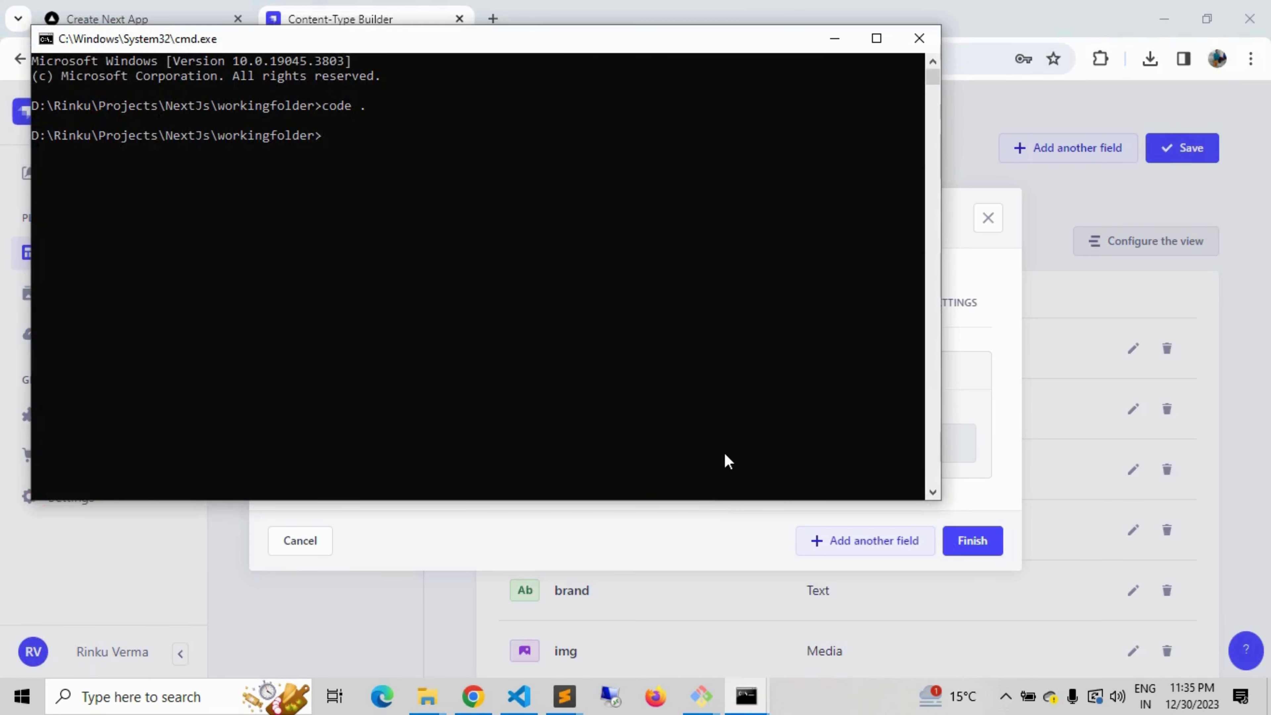
click(797, 653)
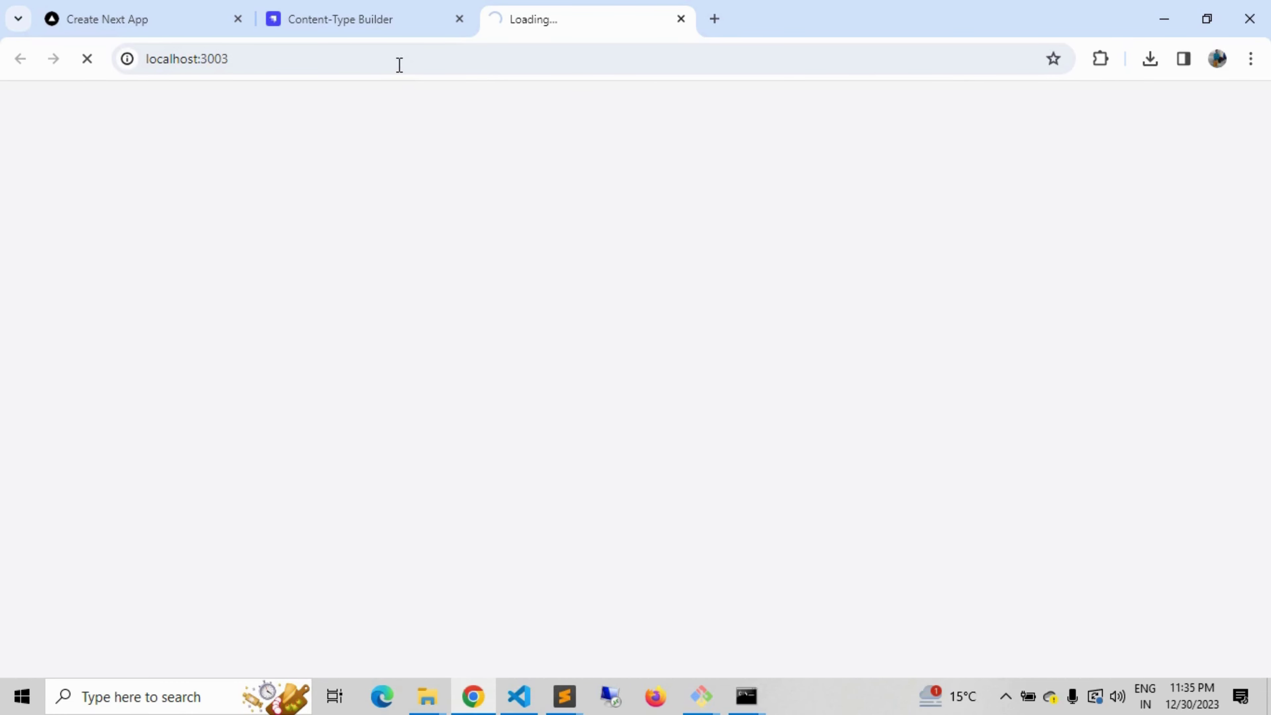
- Return to the Content-Type Builder and try the product-category relation as "has and belongs to one", "belongs to many" and "category has many products"
click(366, 18)
click(559, 418)
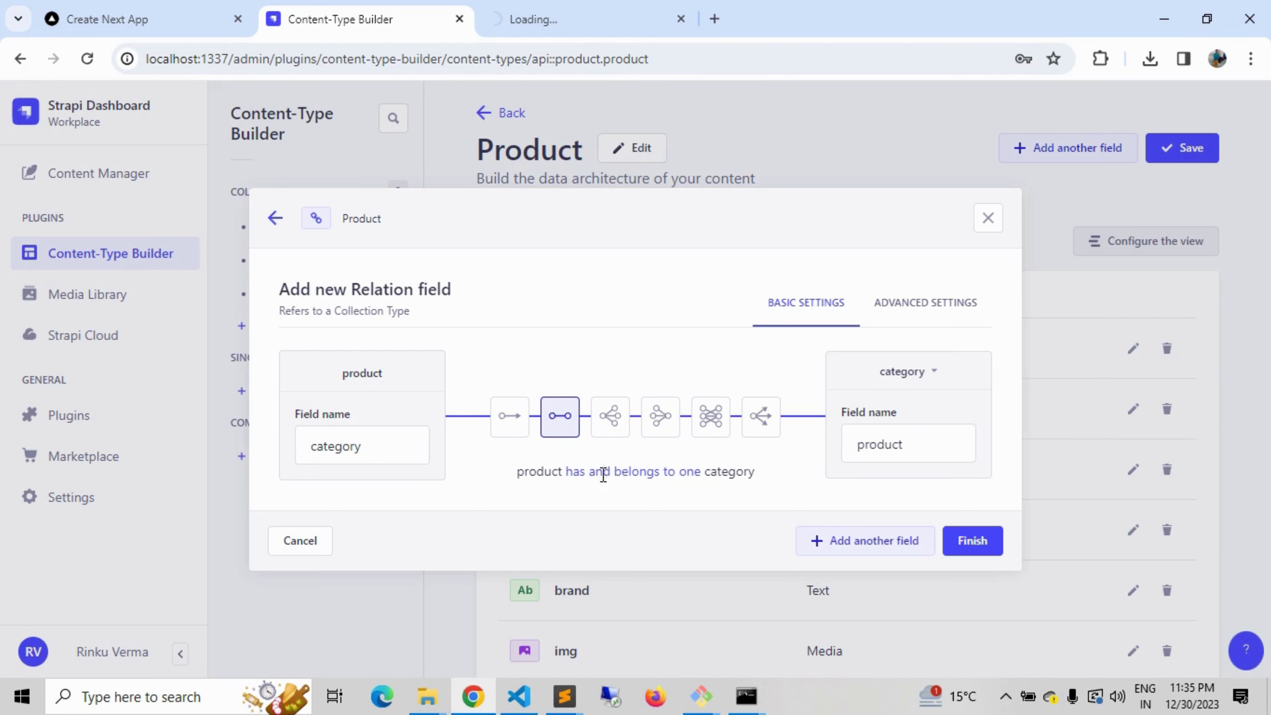
drag(642, 476, 752, 474)
click(652, 449)
click(610, 419)
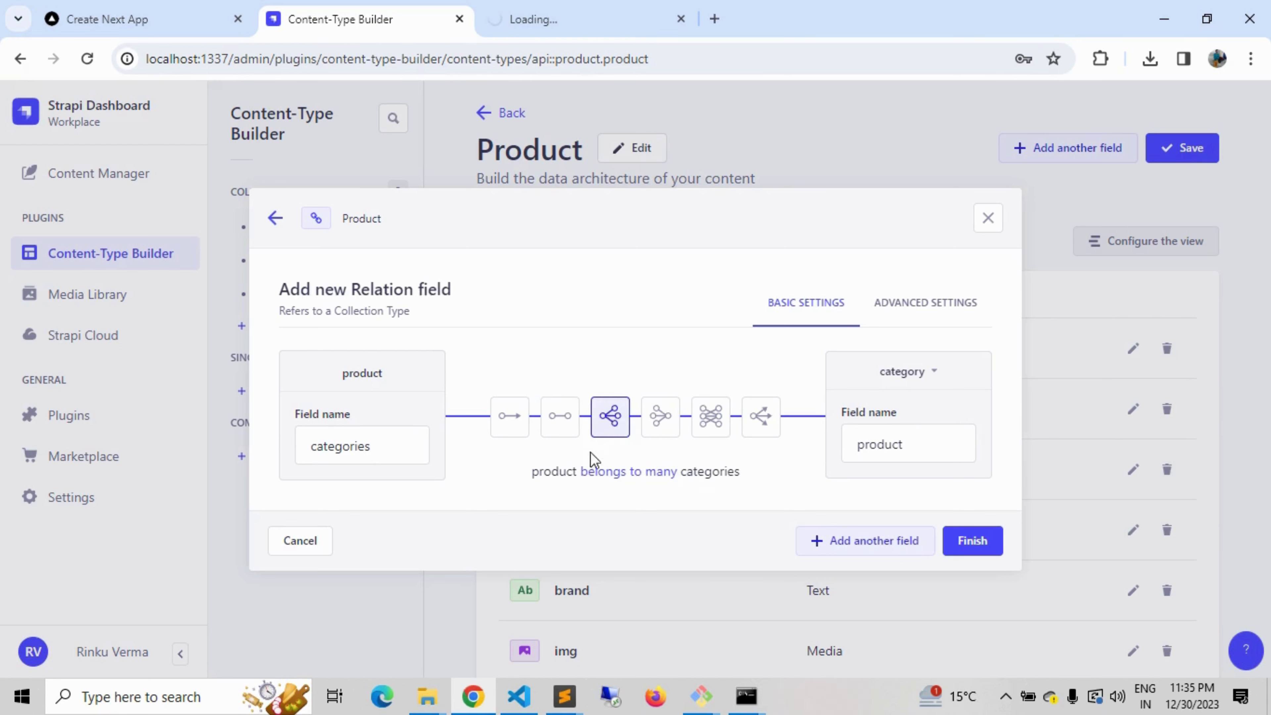
click(656, 425)
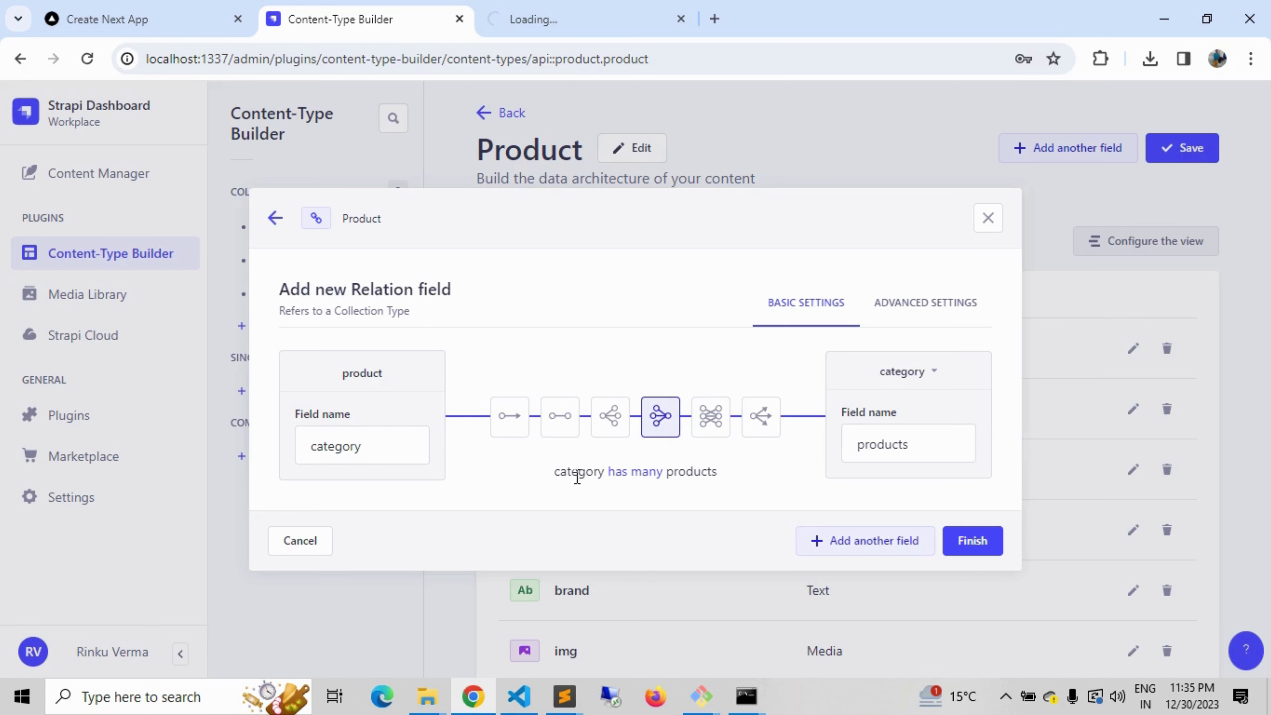
drag(577, 477, 721, 478)
click(729, 484)
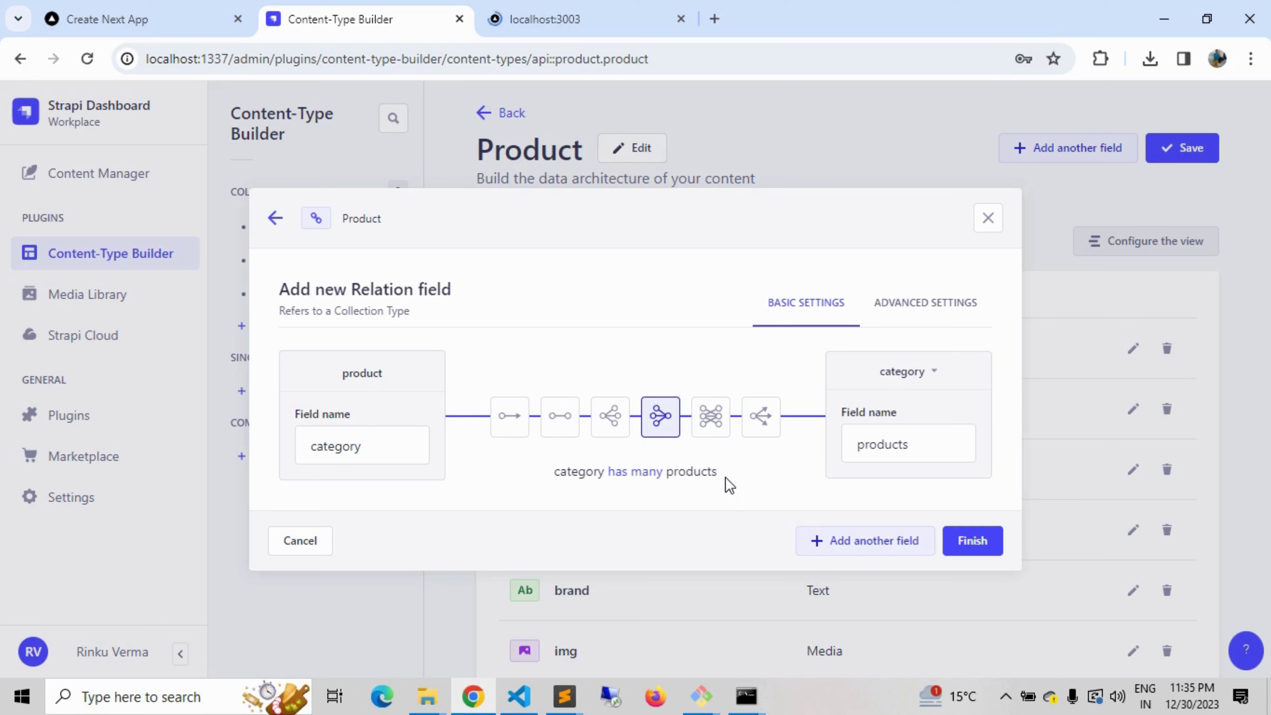
drag(567, 472, 740, 471)
drag(555, 472, 717, 454)
- Compare the relation options "products has and belongs to many categories" and "product has many categories"
click(711, 421)
click(551, 471)
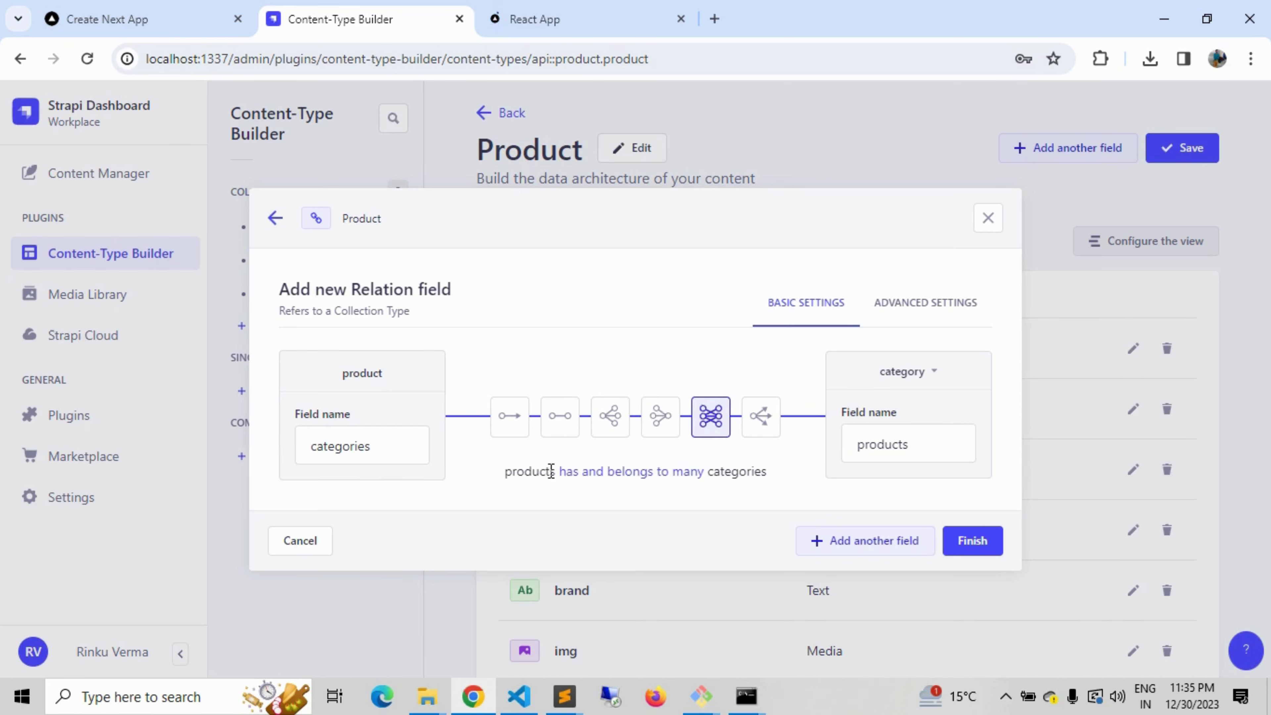
click(760, 417)
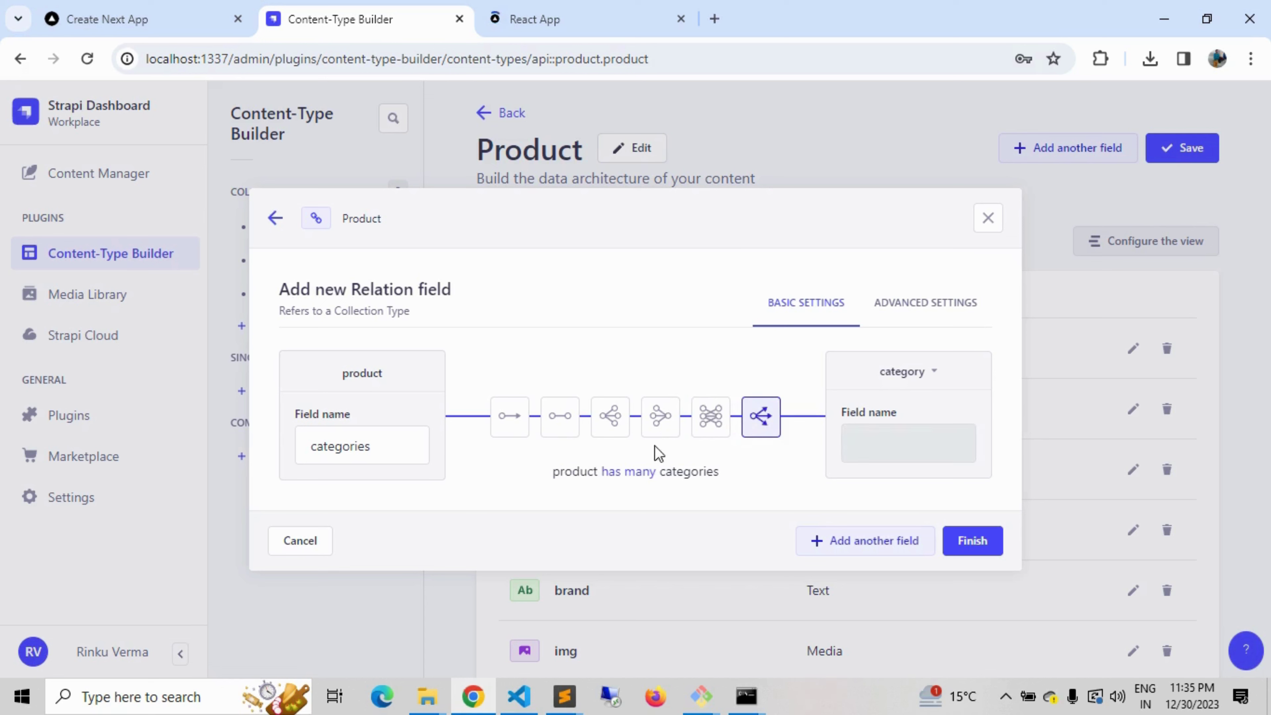
triple_click(564, 469)
click(591, 471)
drag(553, 472, 711, 472)
click(556, 471)
- Recheck "category has many products" and set the relation to "products has and belongs to many categories"
click(662, 420)
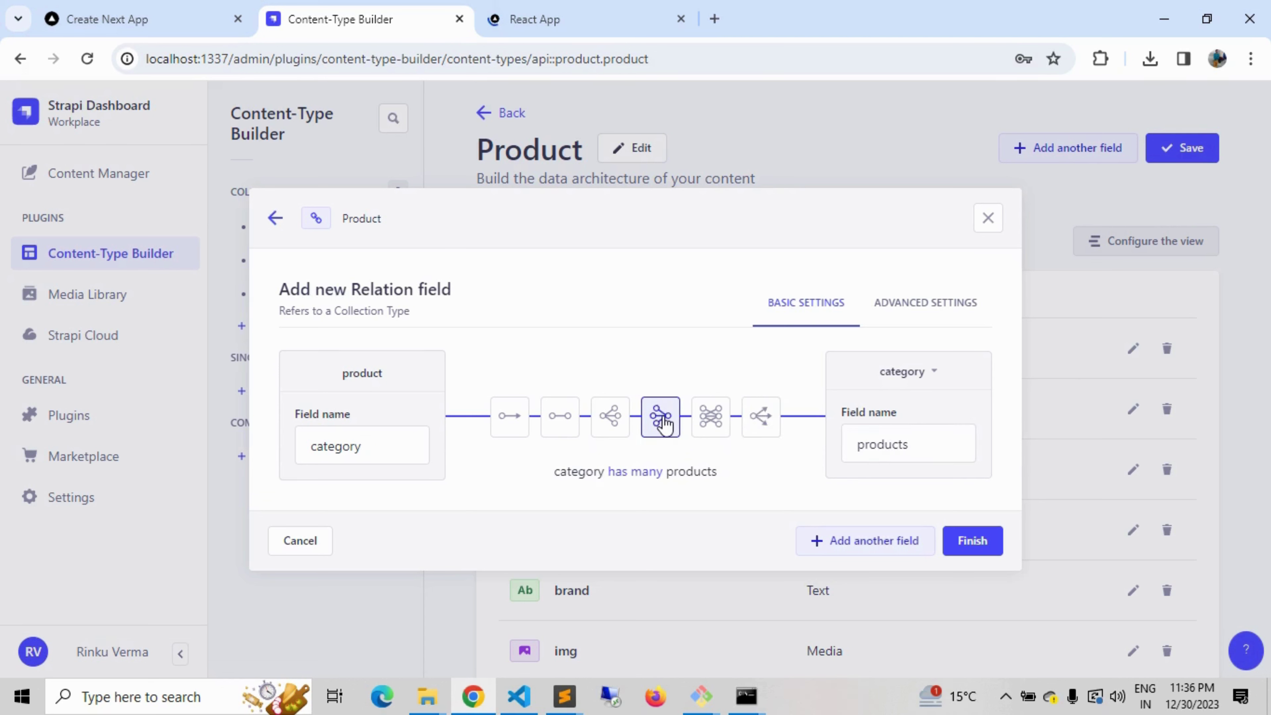
click(700, 426)
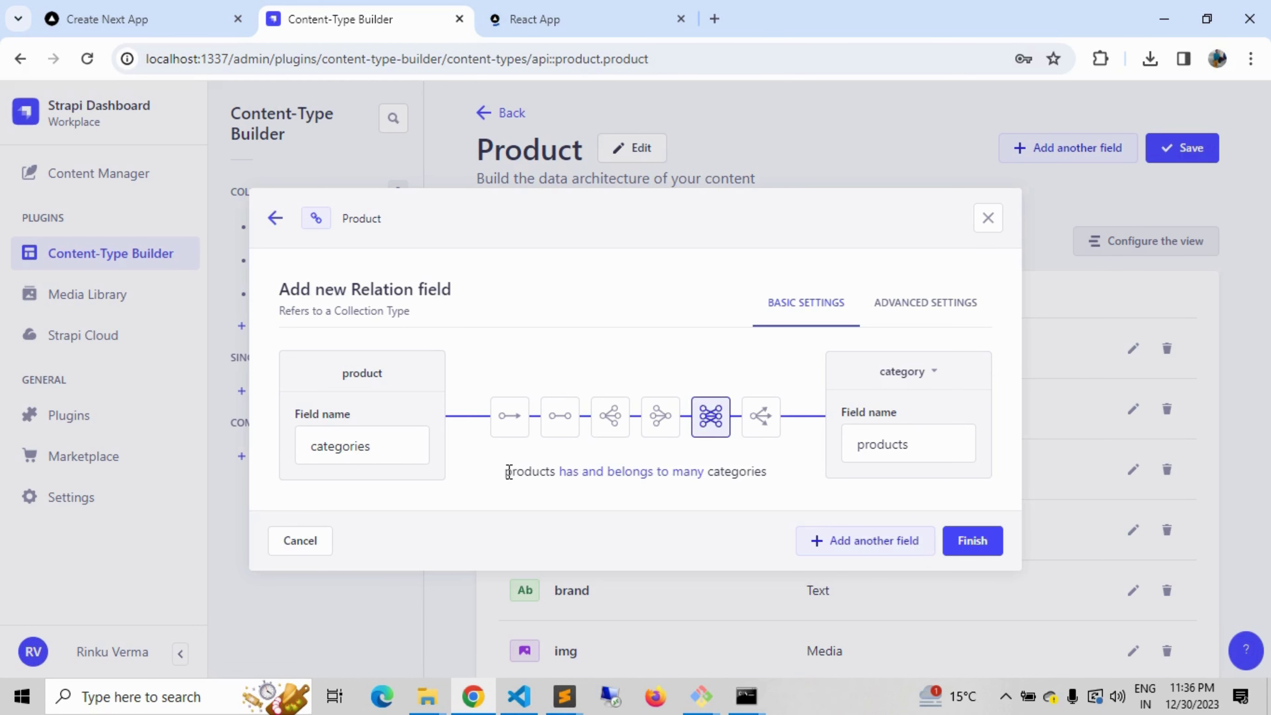
drag(506, 471, 764, 473)
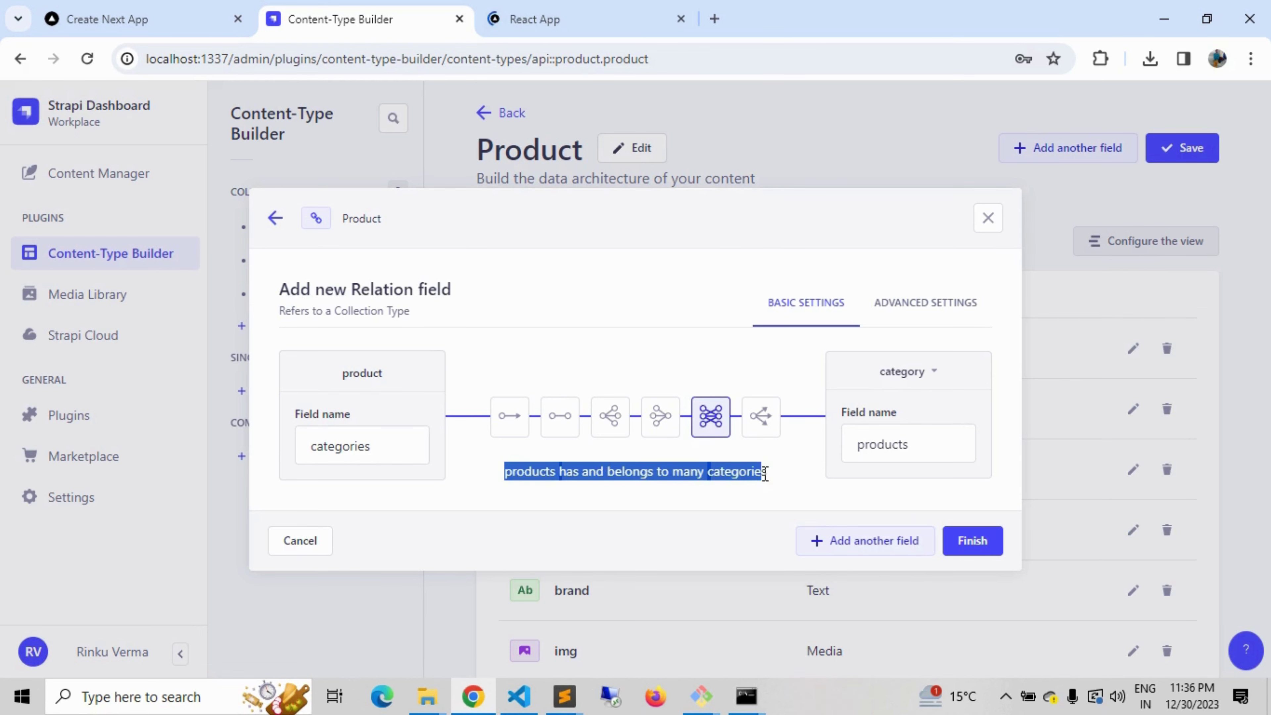
- Load the React app from localhost:3003 in the first browser tab and return to the separate React App tab
click(540, 23)
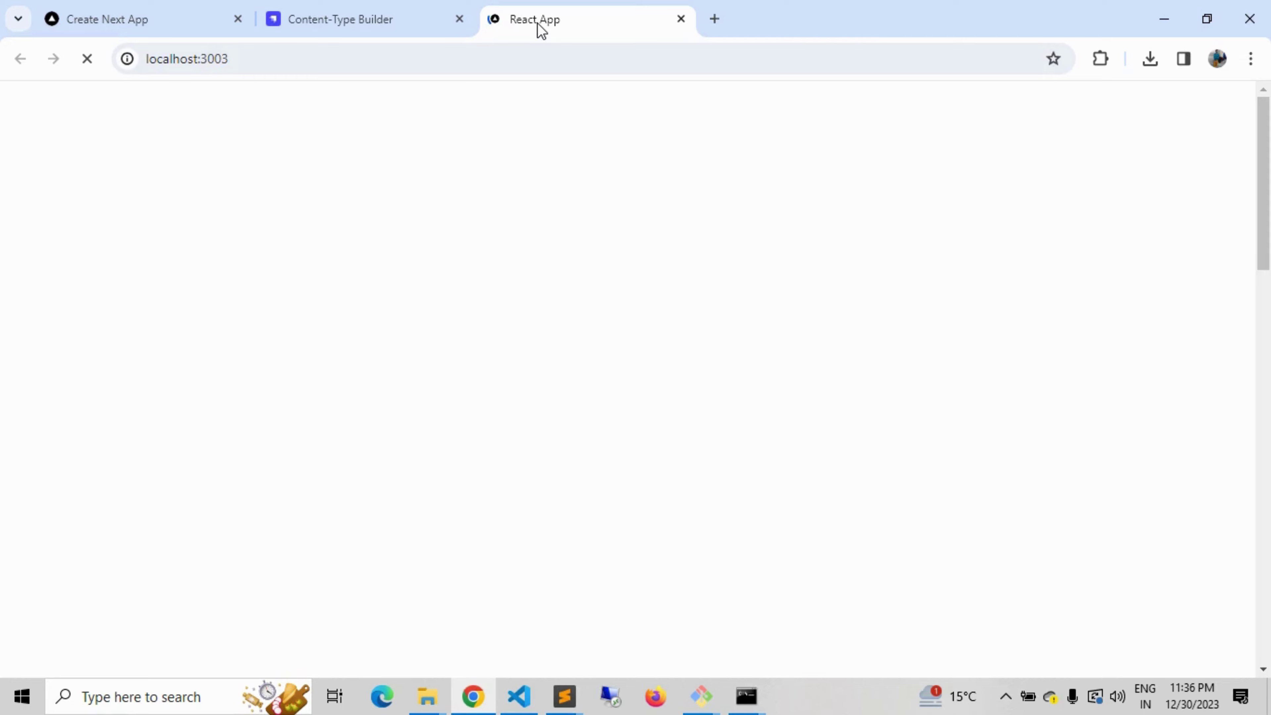
click(220, 23)
click(600, 25)
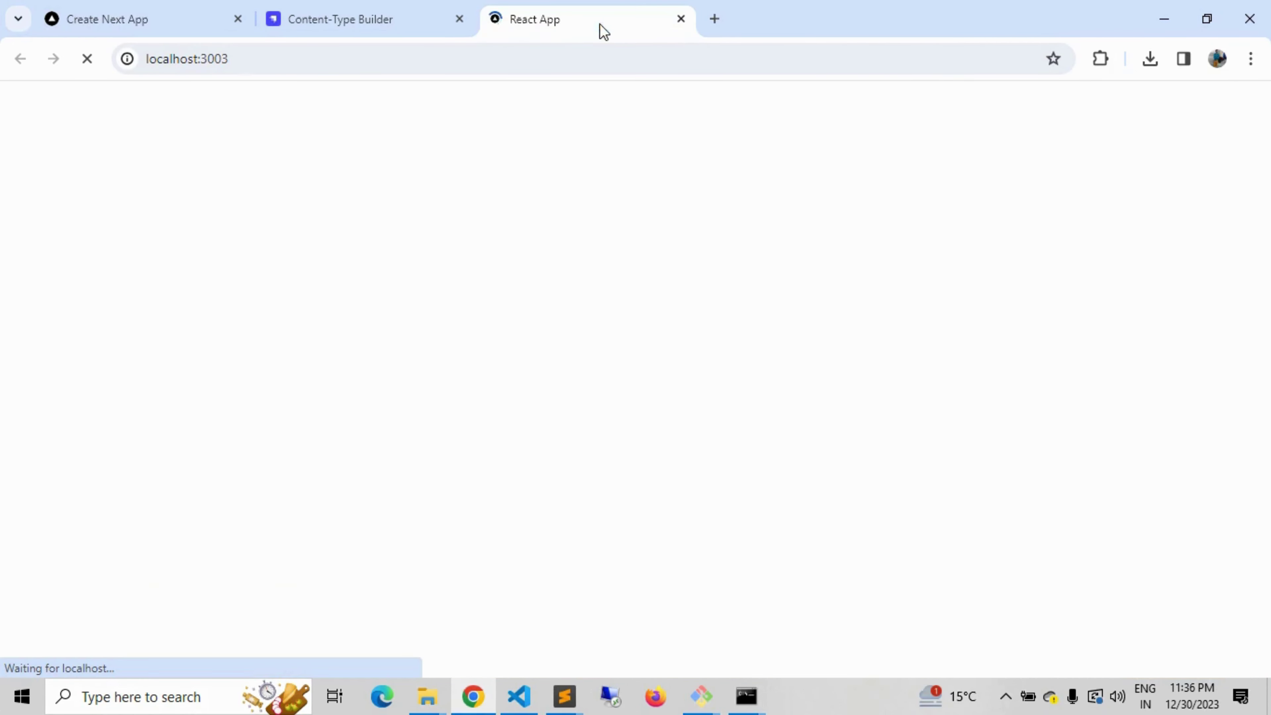
click(118, 31)
click(88, 59)
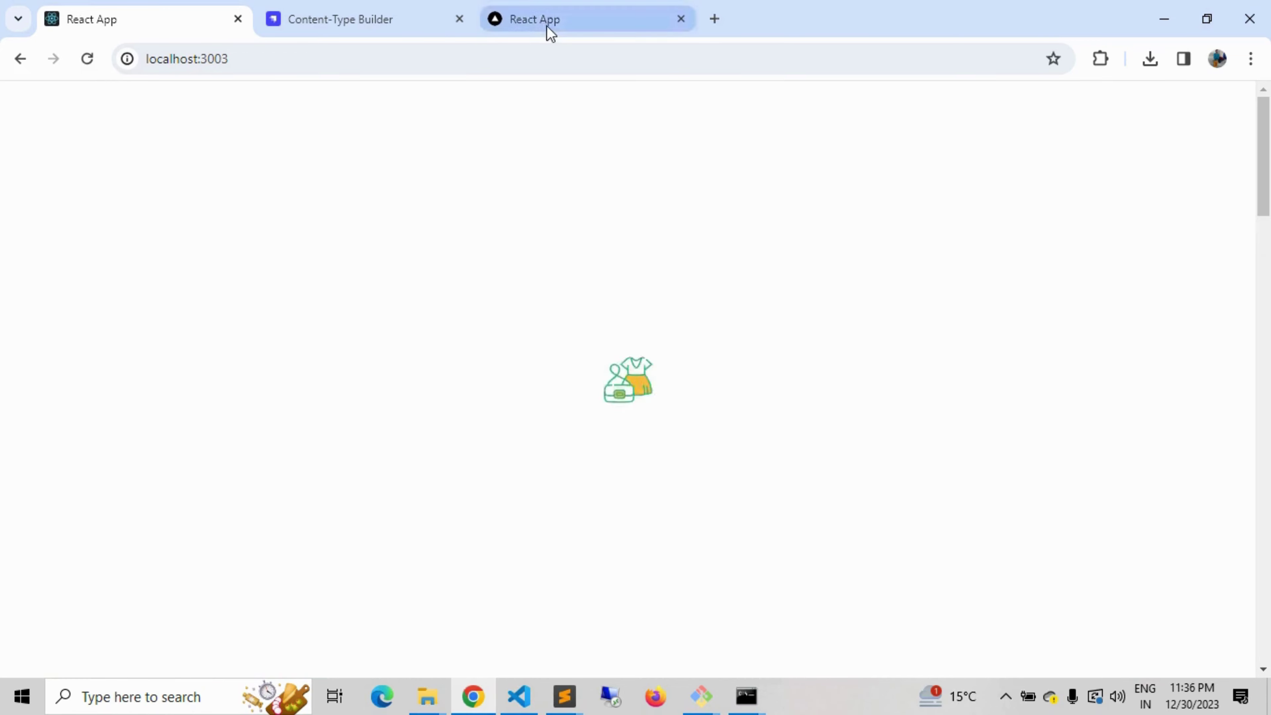
click(546, 25)
- Stop the React app's development server, confirm terminating the batch job, and close its command prompt
click(745, 696)
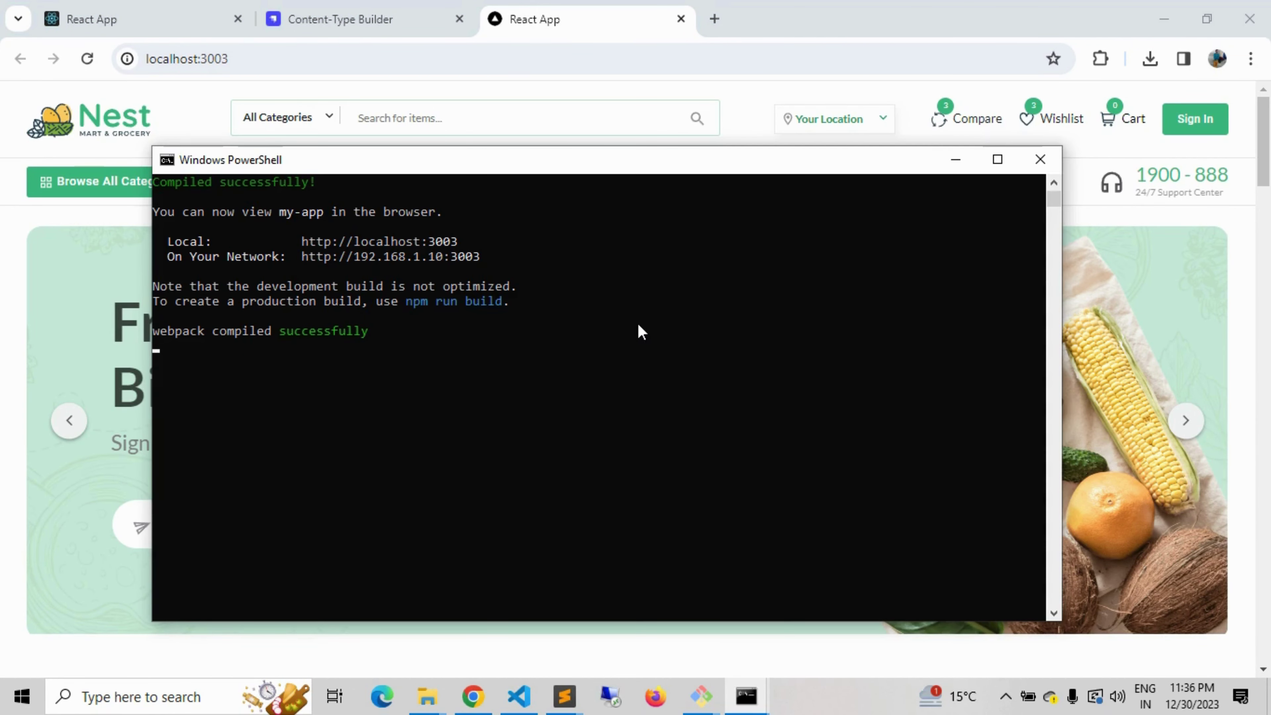
click(637, 323)
key(ctrl+c)
key(ctrl+c)
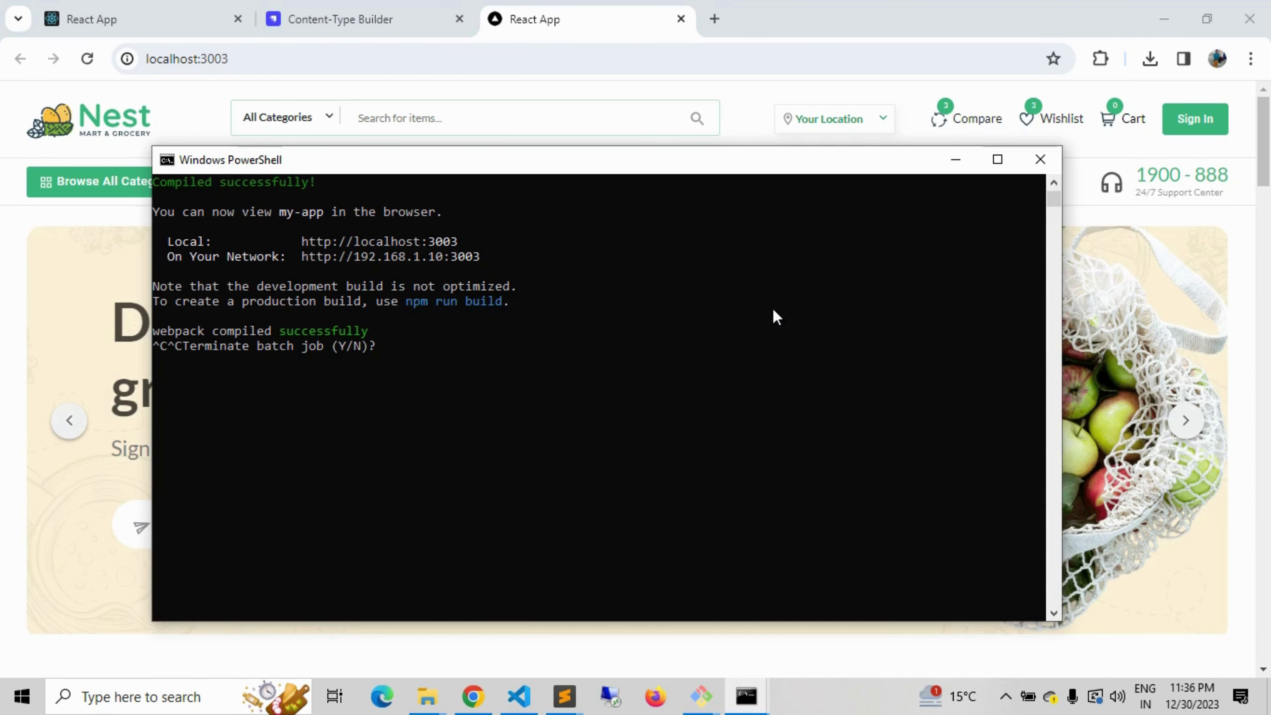
text(y)
key(Return)
click(1041, 160)
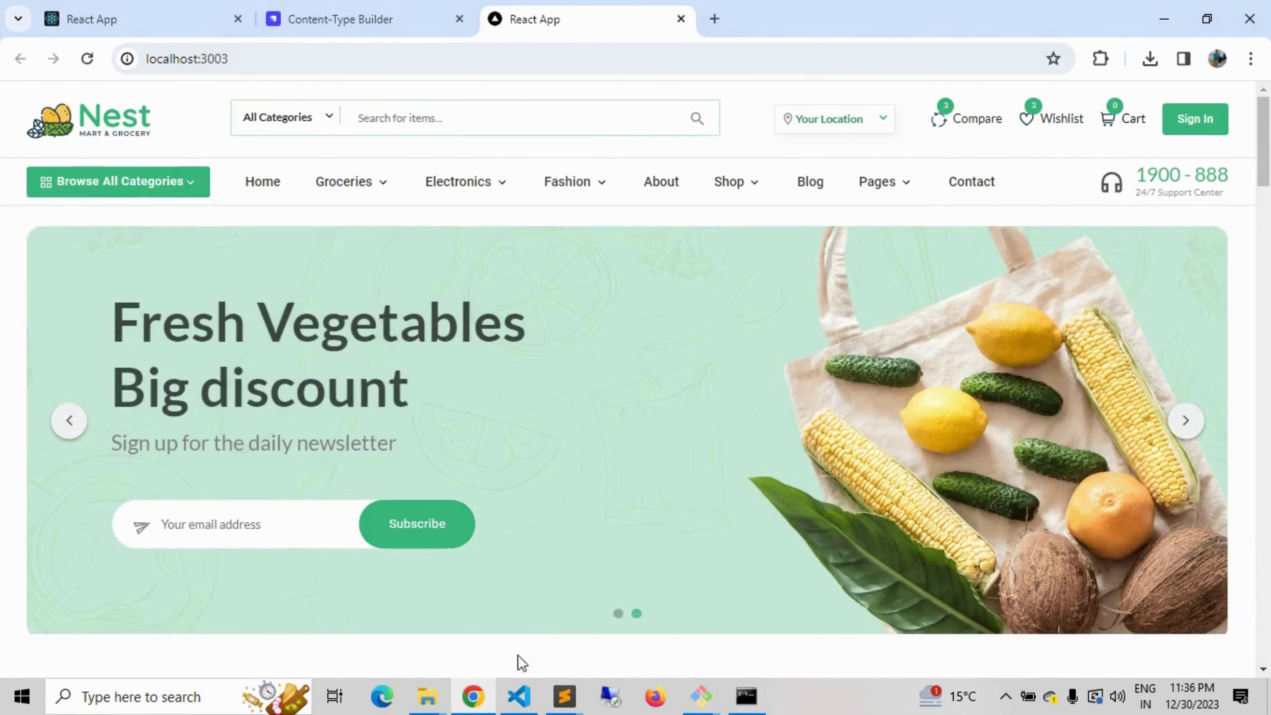
- In VS Code's client terminal, stop the running Next.js server and restart it with npm run dev
click(519, 696)
click(520, 353)
key(ctrl+grave)
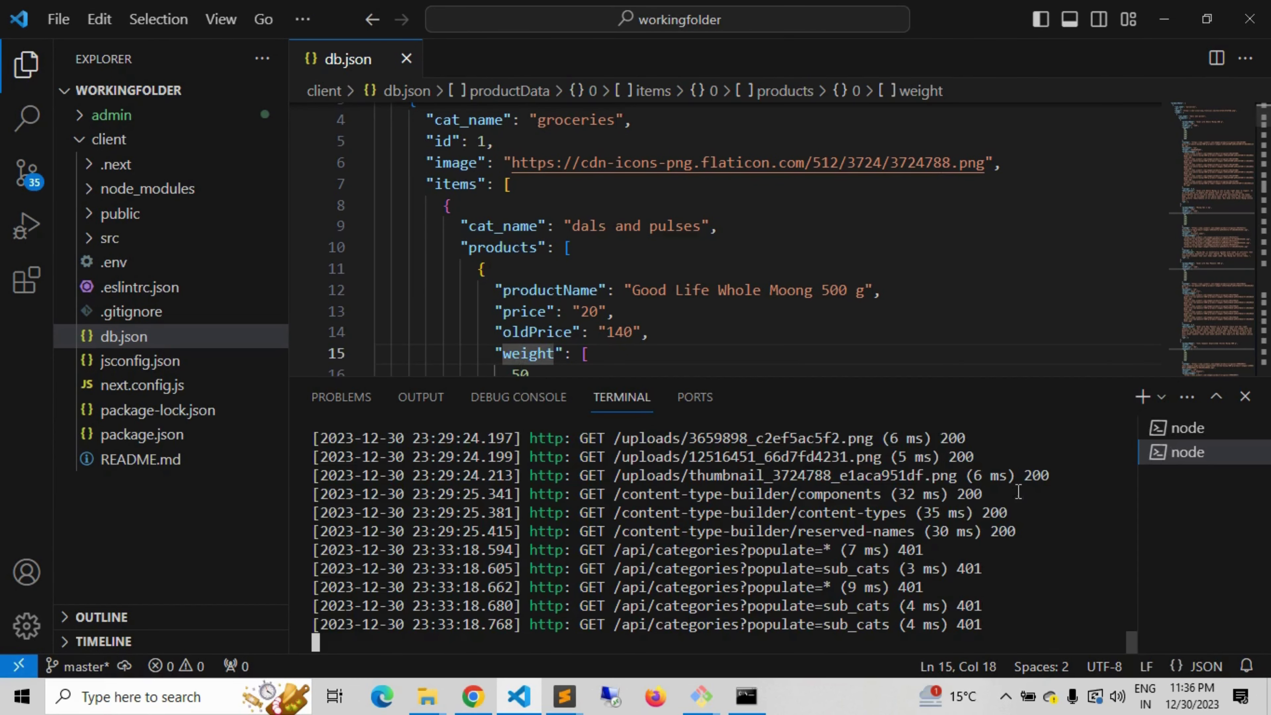
click(1167, 428)
click(586, 605)
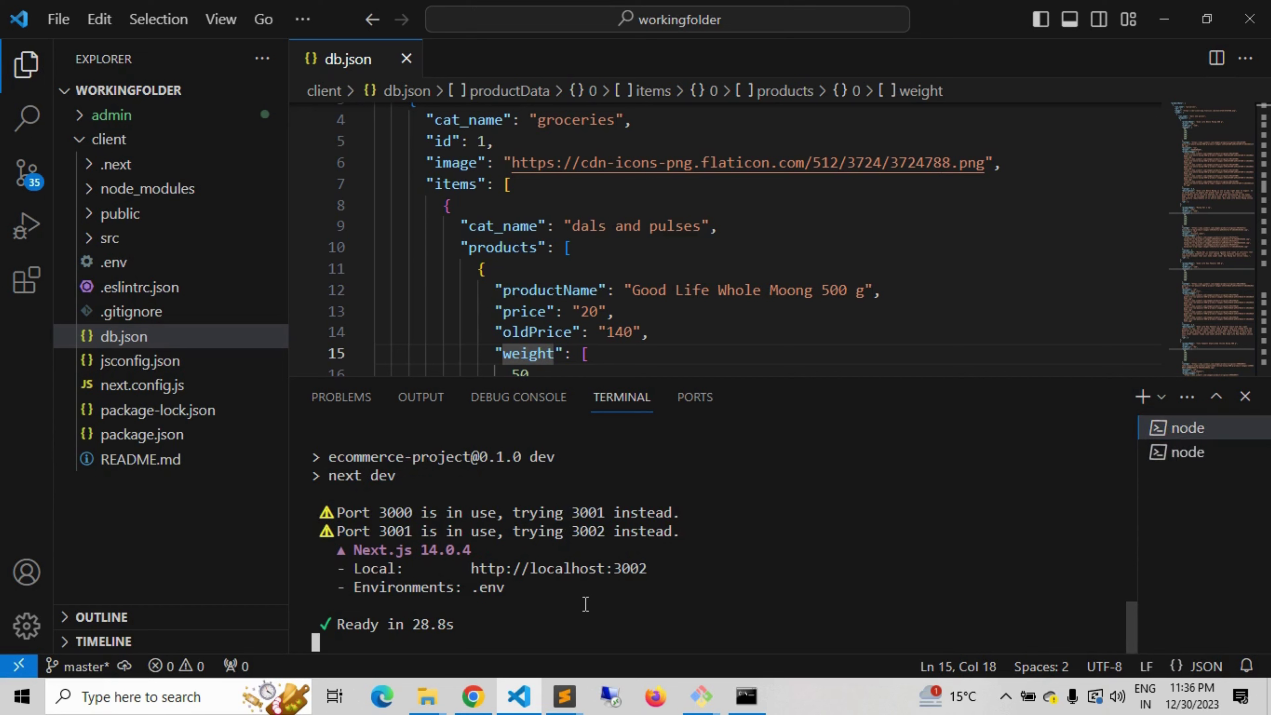
key(ctrl+c)
text(y)
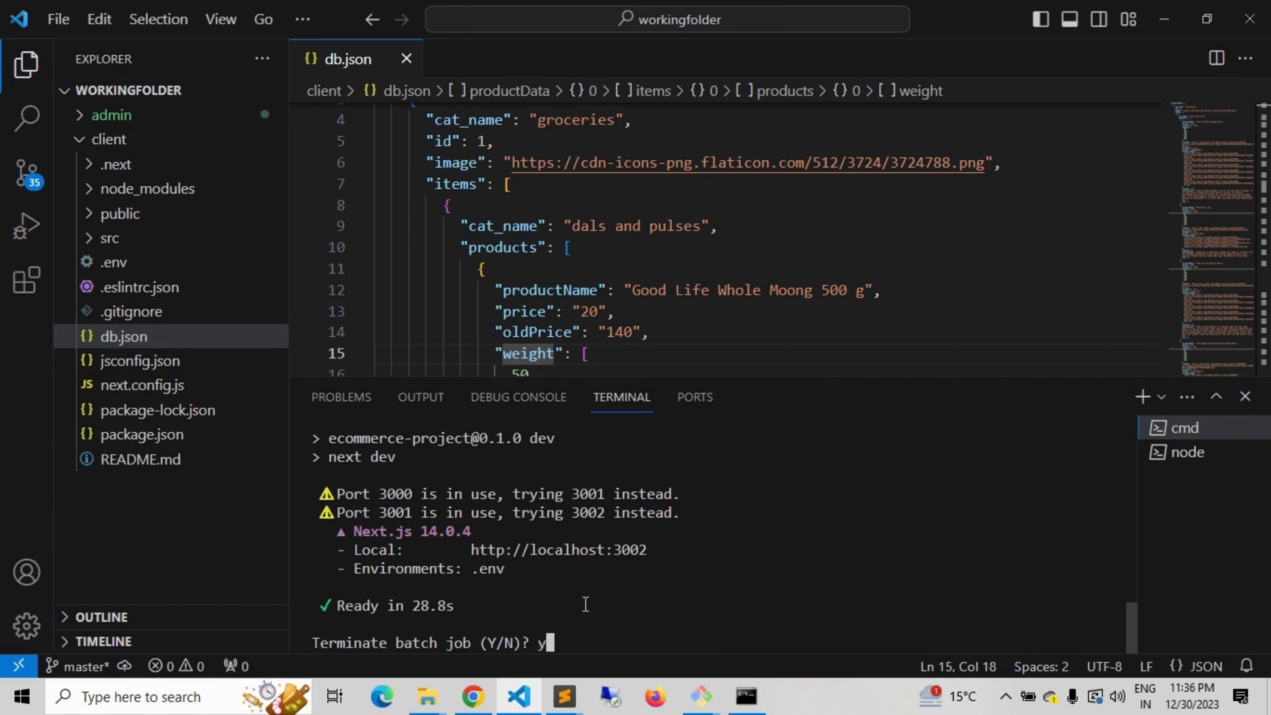
key(Return)
text(npm r)
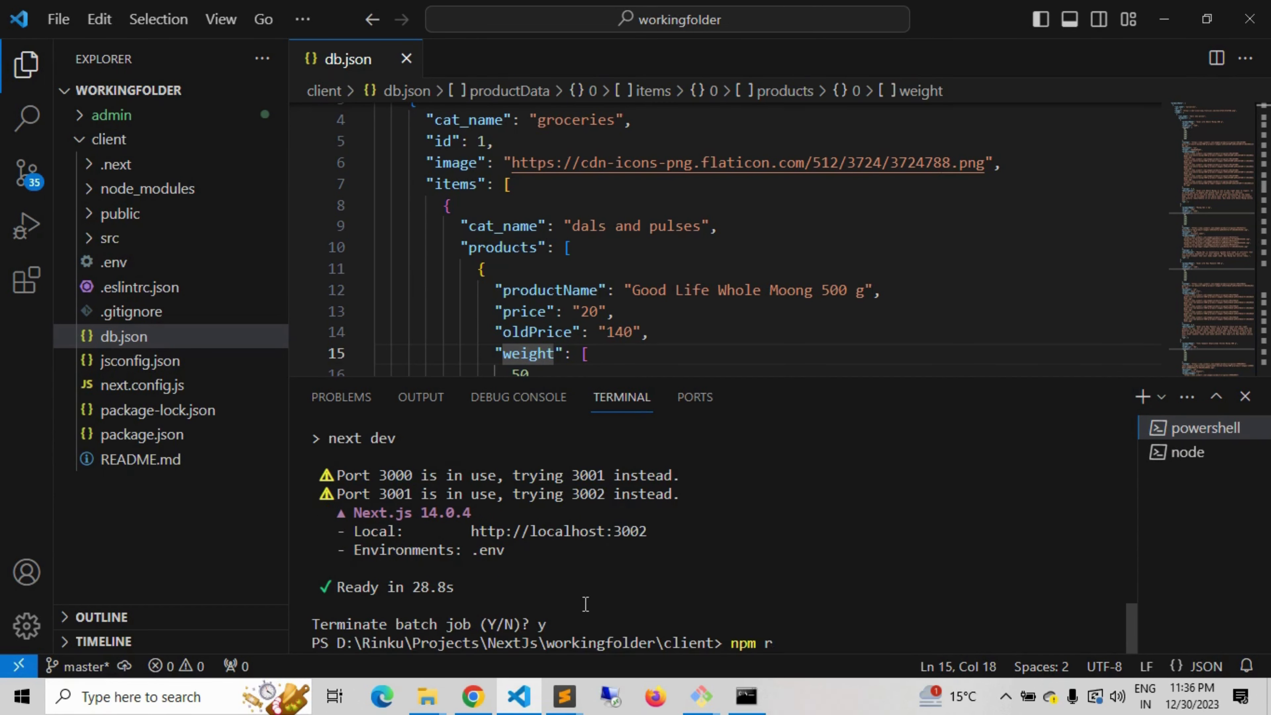
text(un dev)
key(Return)
- Back in Chrome, browse the Nest React storefront's Popular Products and open the Moong Dal 2 kg product page
click(473, 696)
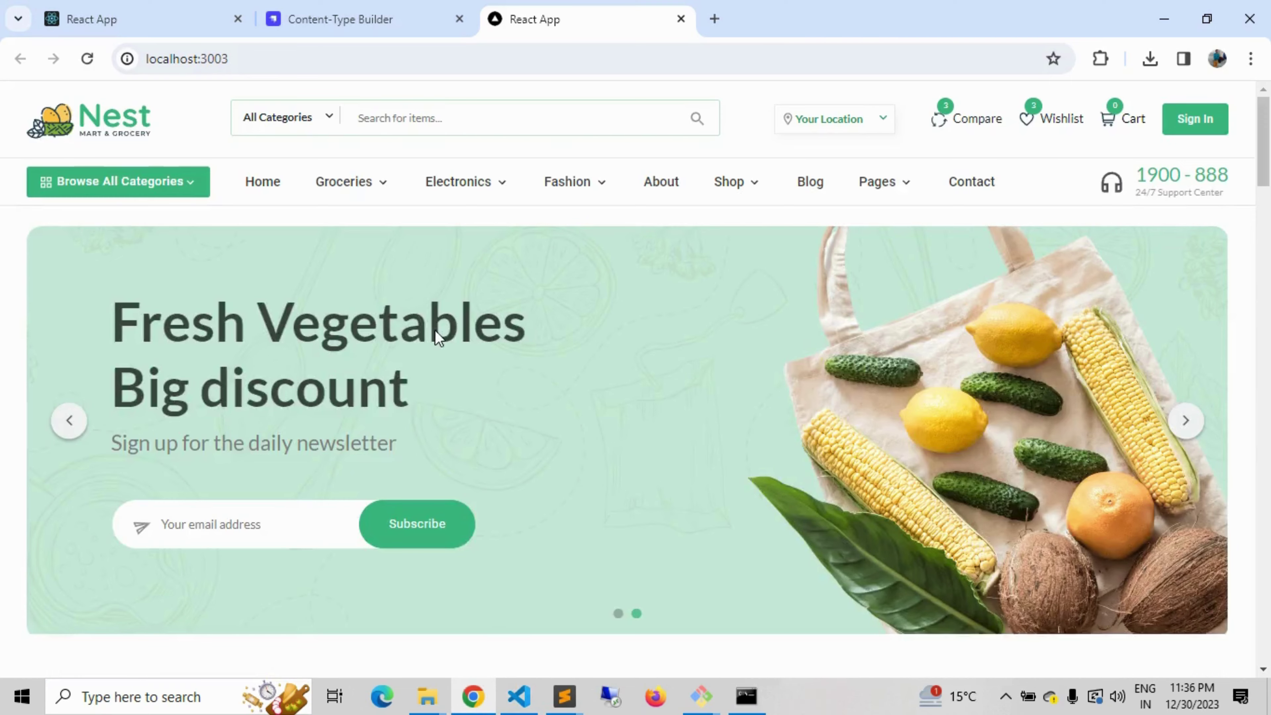
scroll(460, 333, down, 6)
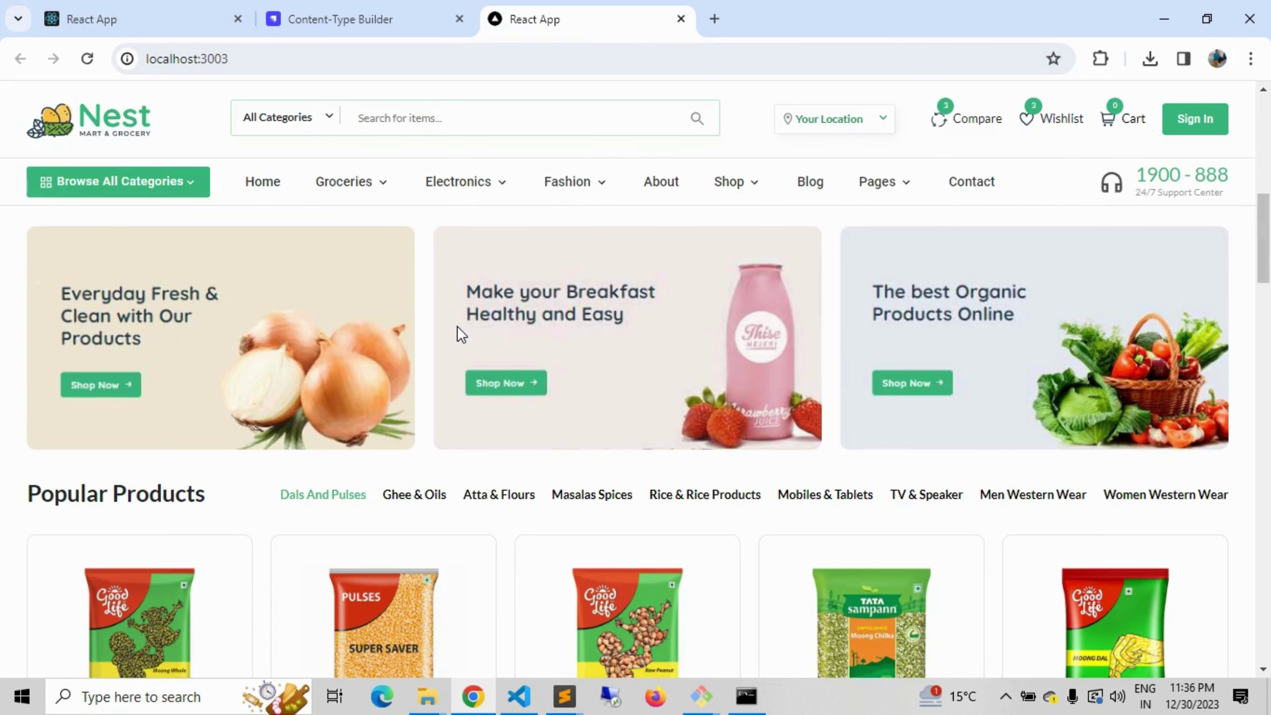
scroll(458, 335, down, 2)
scroll(456, 338, up, 8)
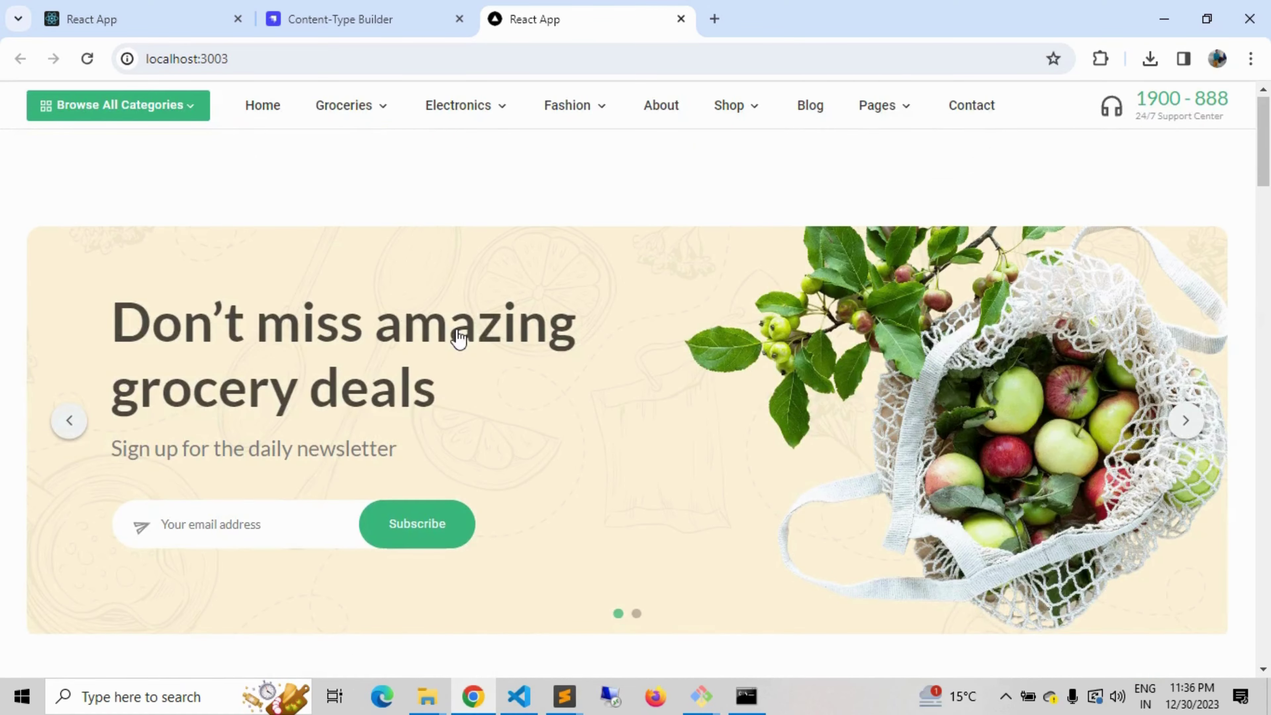
scroll(457, 315, down, 10)
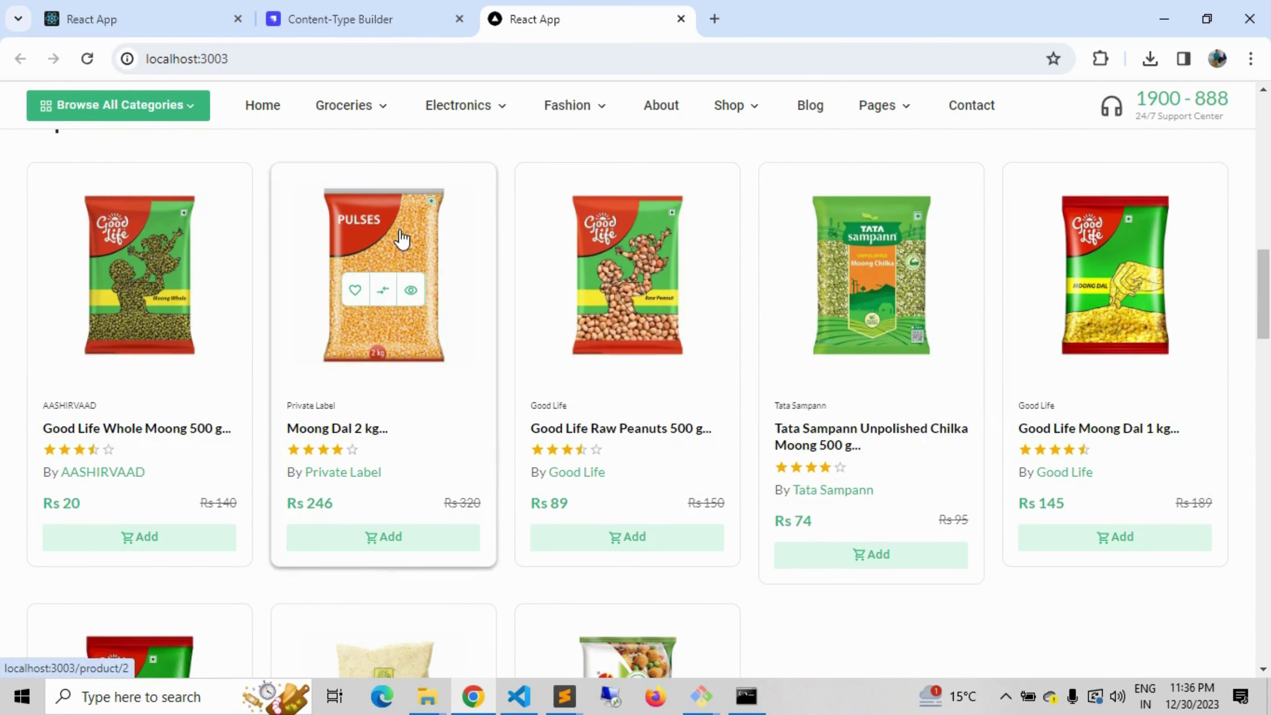
click(401, 237)
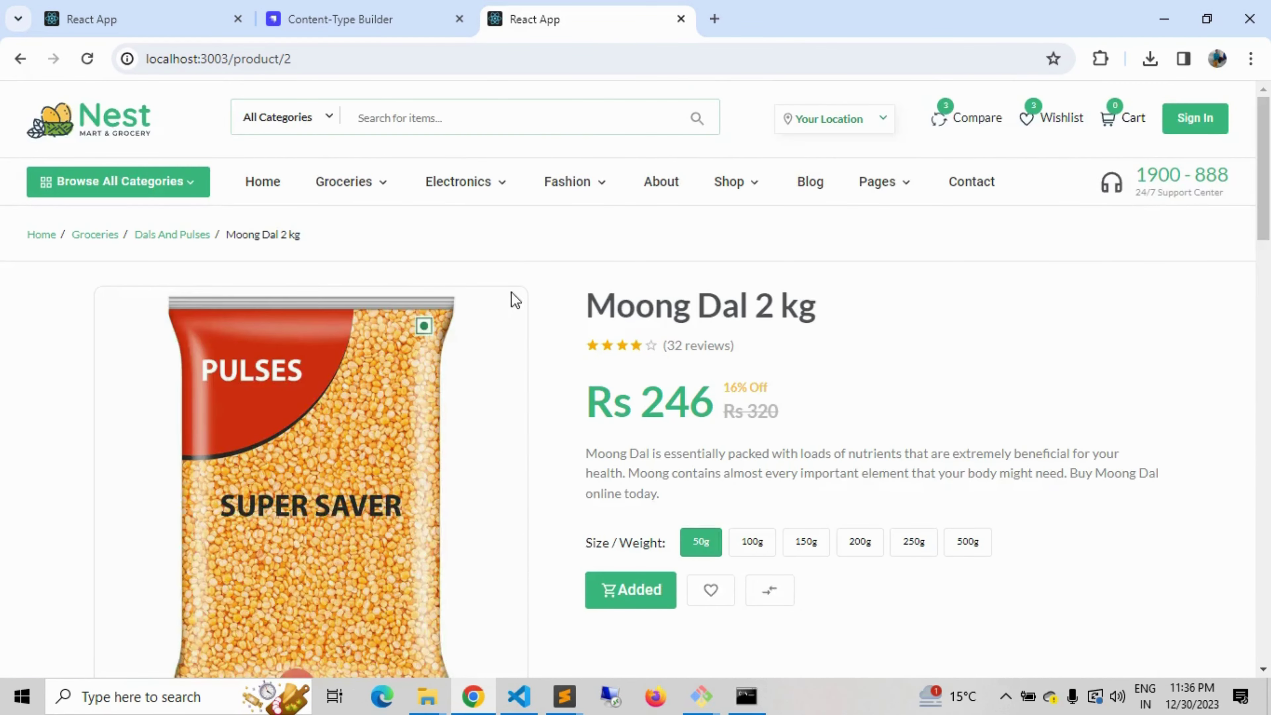
- Examine the Moong Dal 2 kg page and highlight its Groceries and Dals And Pulses breadcrumb to see how it is categorised
scroll(565, 315, down, 3)
scroll(602, 319, up, 3)
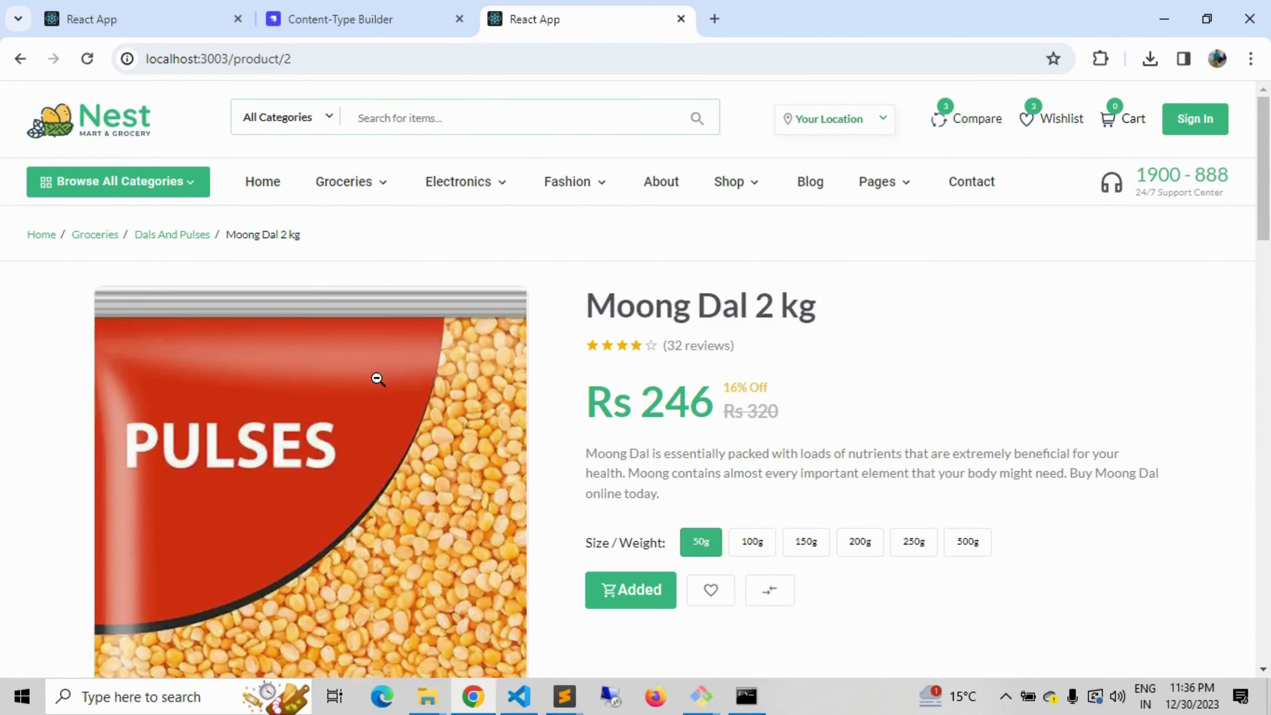
drag(216, 241, 71, 235)
click(112, 220)
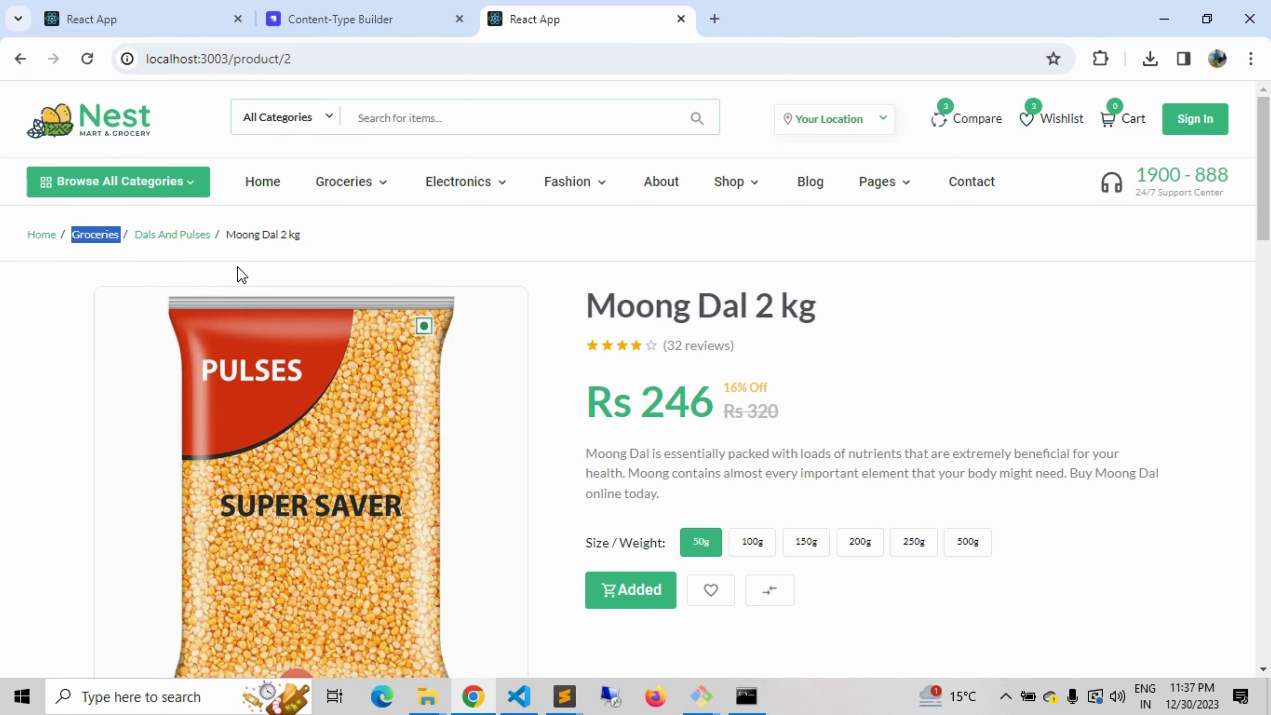
- Highlight the Dals And Pulses breadcrumb, then compare the many-to-one and many-to-many options for Product's category relation in the Content-Type Builder
drag(214, 236, 133, 238)
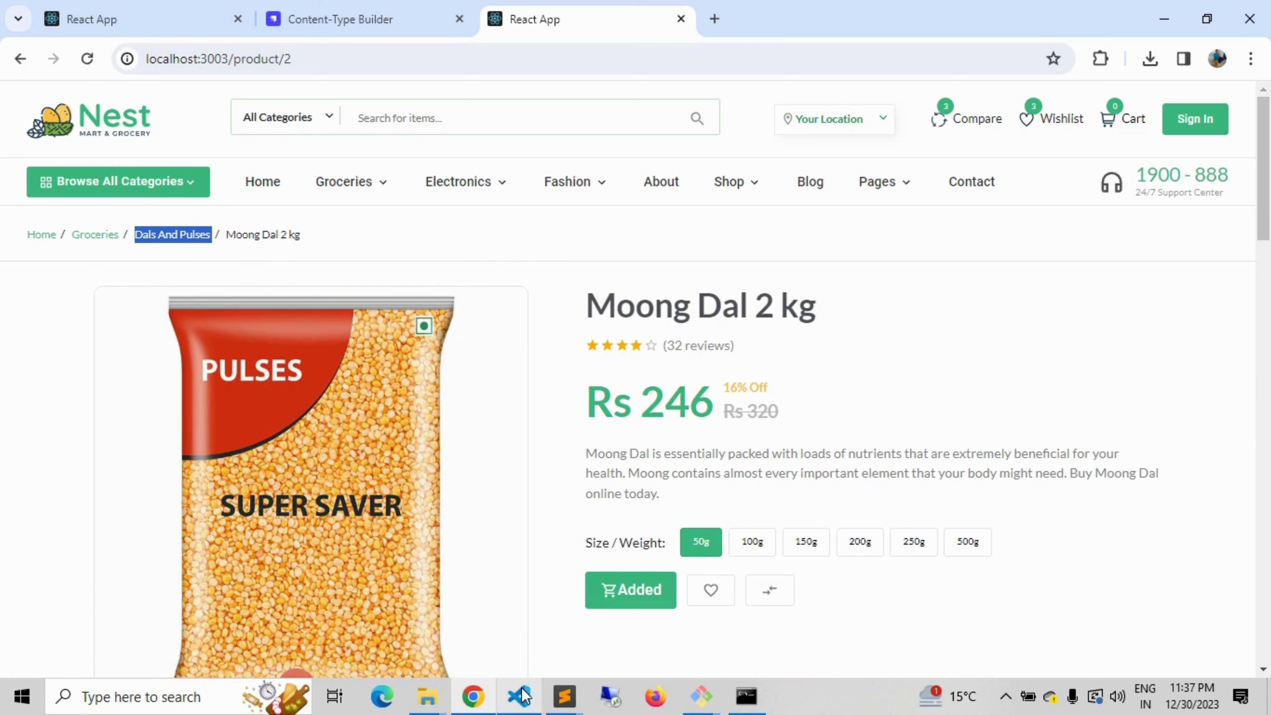
click(297, 15)
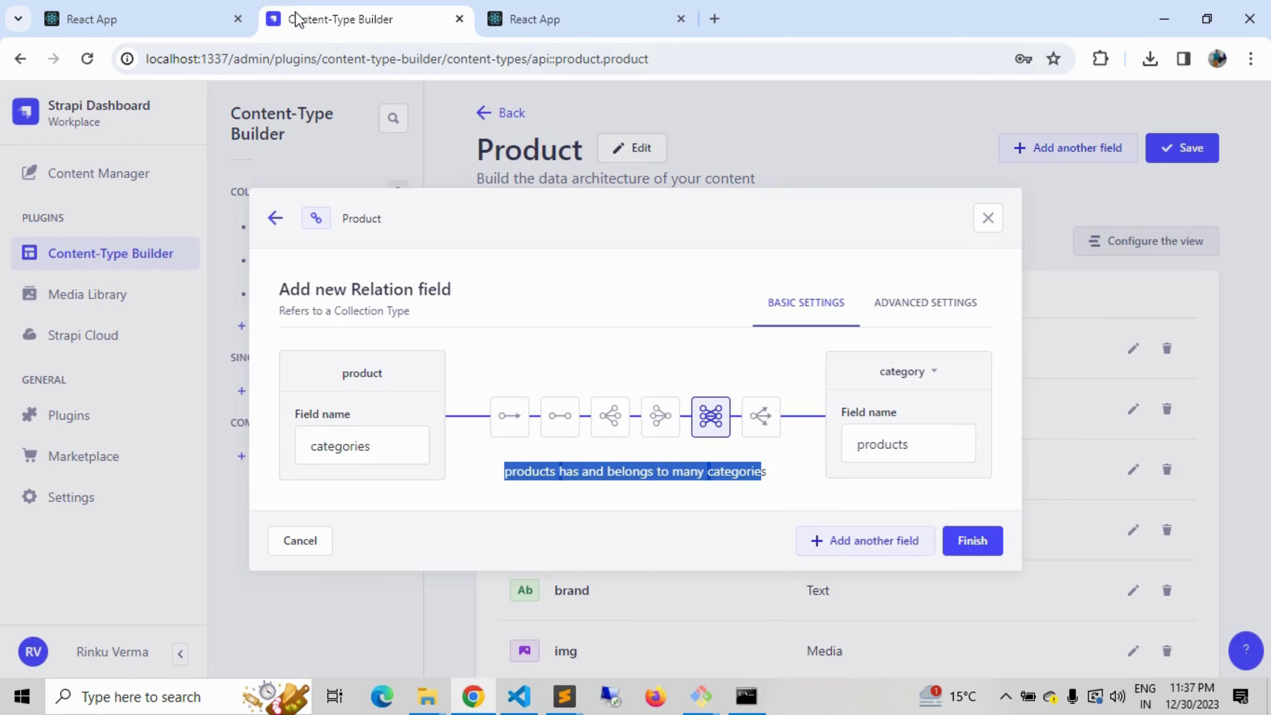
click(670, 422)
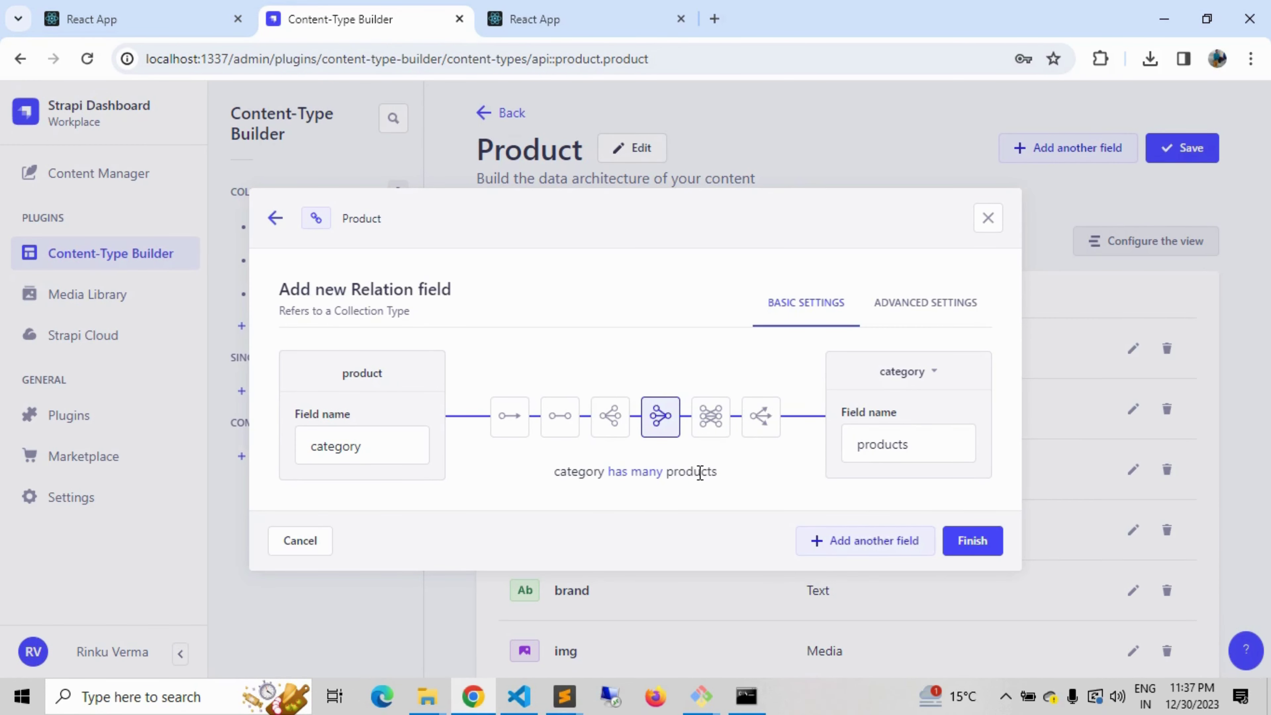
click(711, 417)
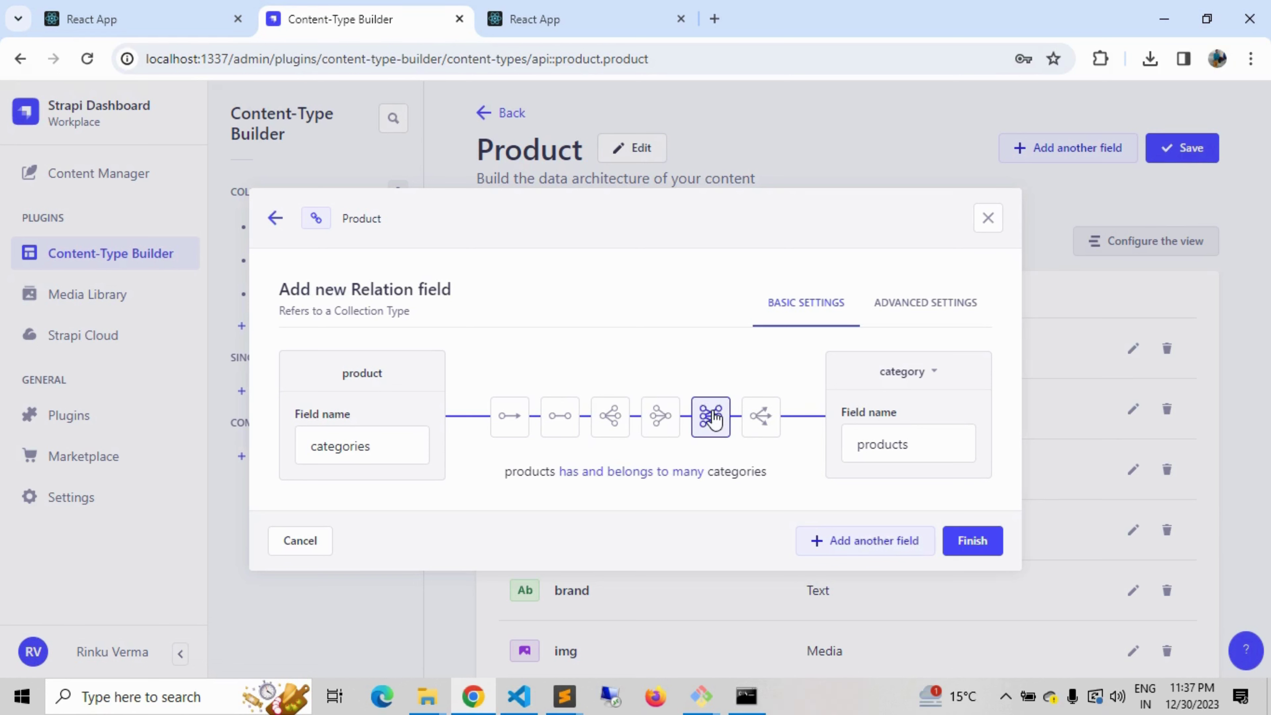
- Switch to VS Code and kill the second node terminal, leaving only the client's Next.js terminal
key(alt+Tab)
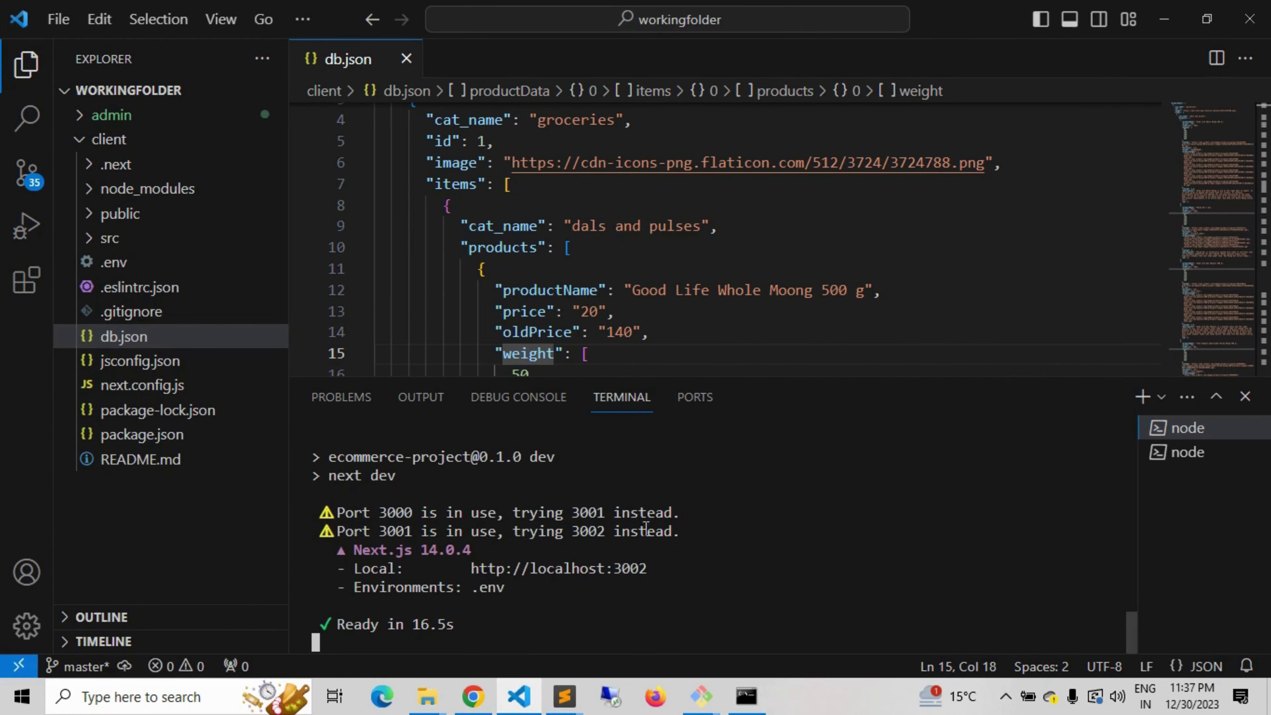
click(1186, 452)
click(1248, 452)
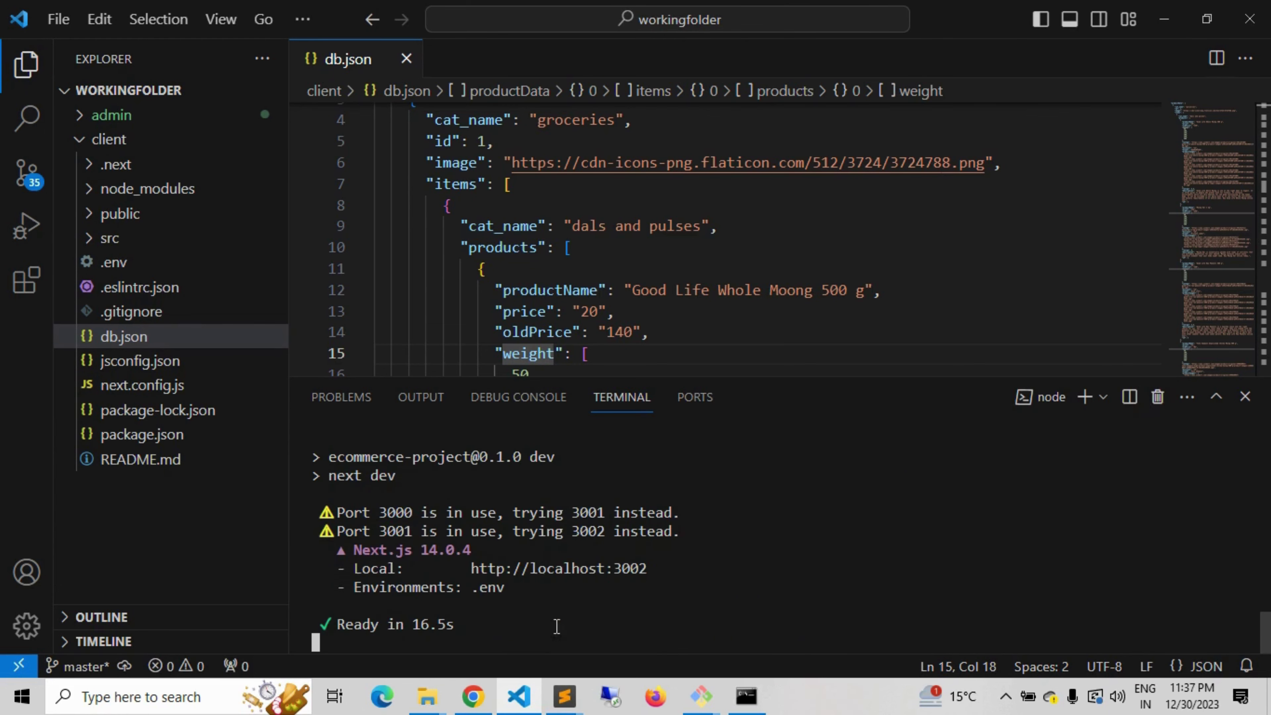
- Switch to File Explorer, open the admin folder inside ecommerce-project, and launch Git Bash there
mouse_move(428, 696)
click(368, 619)
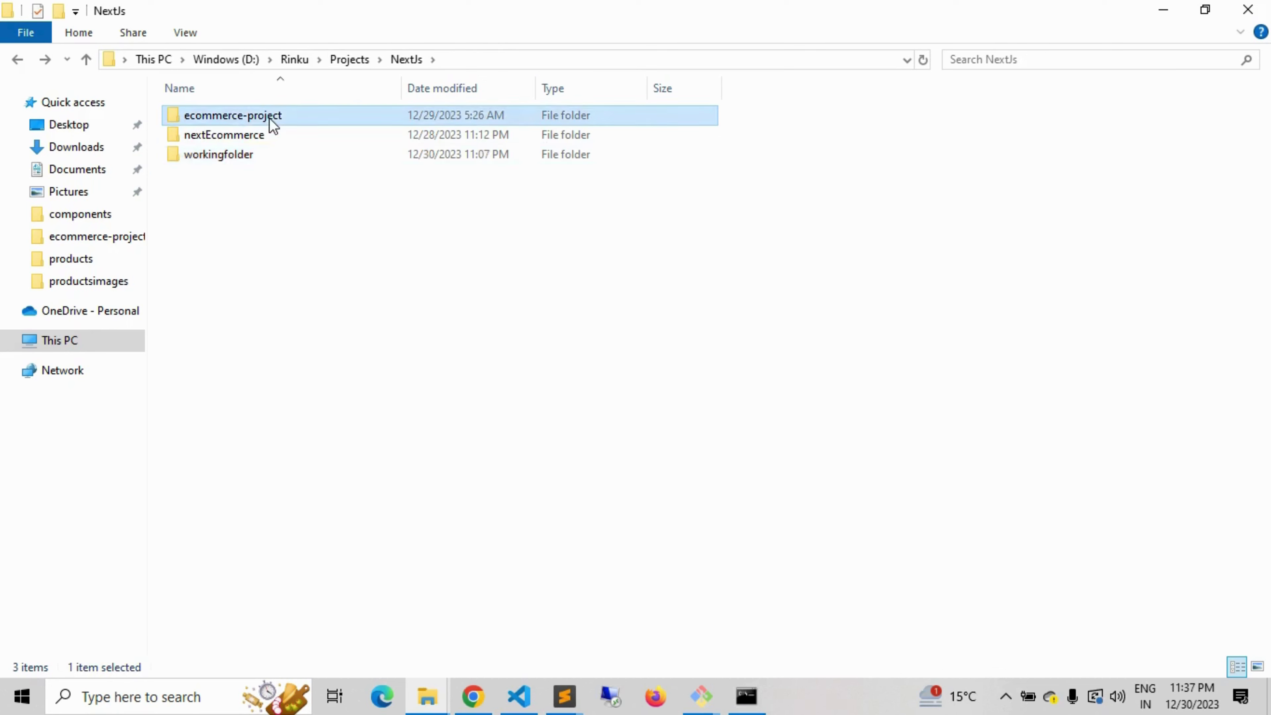
double_click(270, 116)
double_click(255, 120)
click(638, 59)
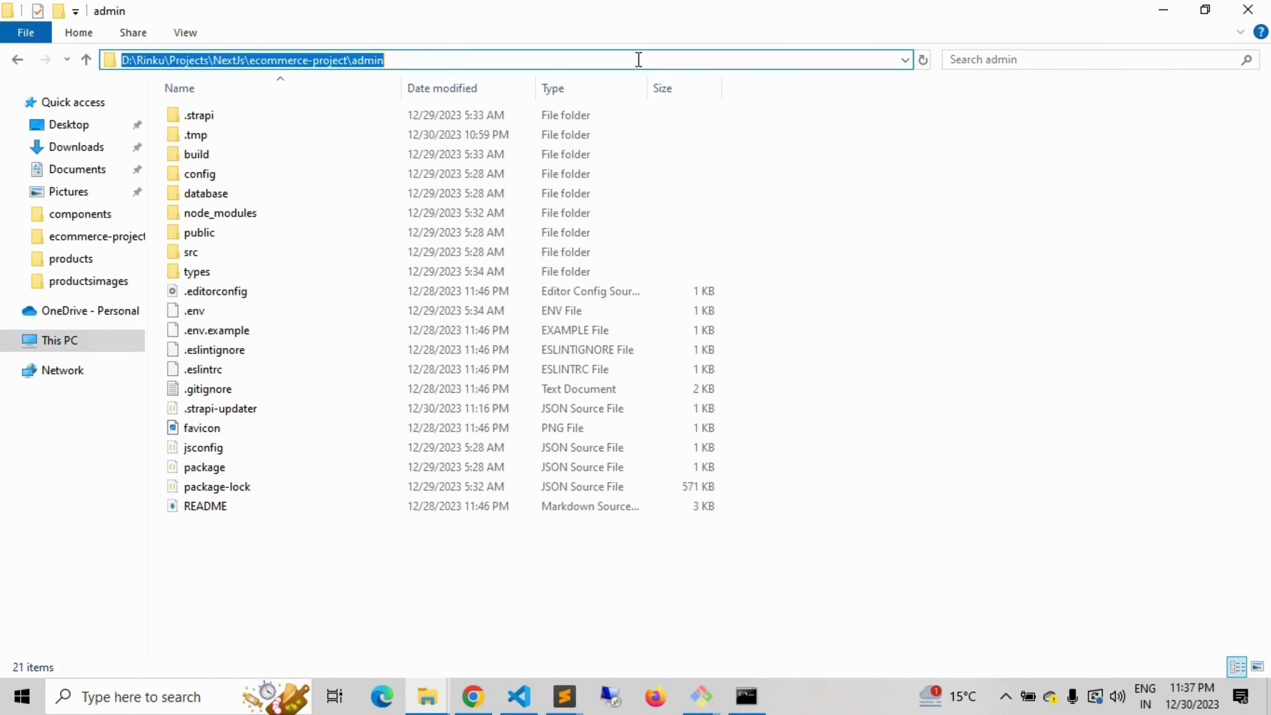
text(c)
click(863, 554)
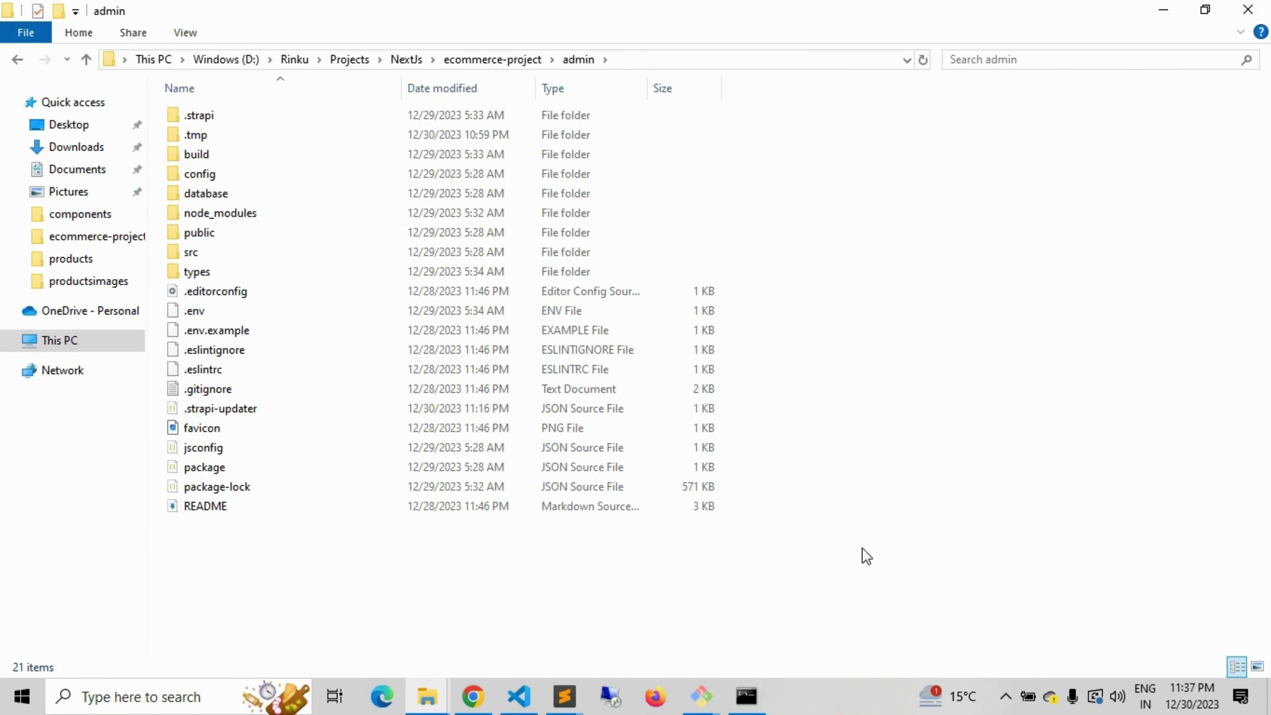
right_click(862, 556)
click(881, 450)
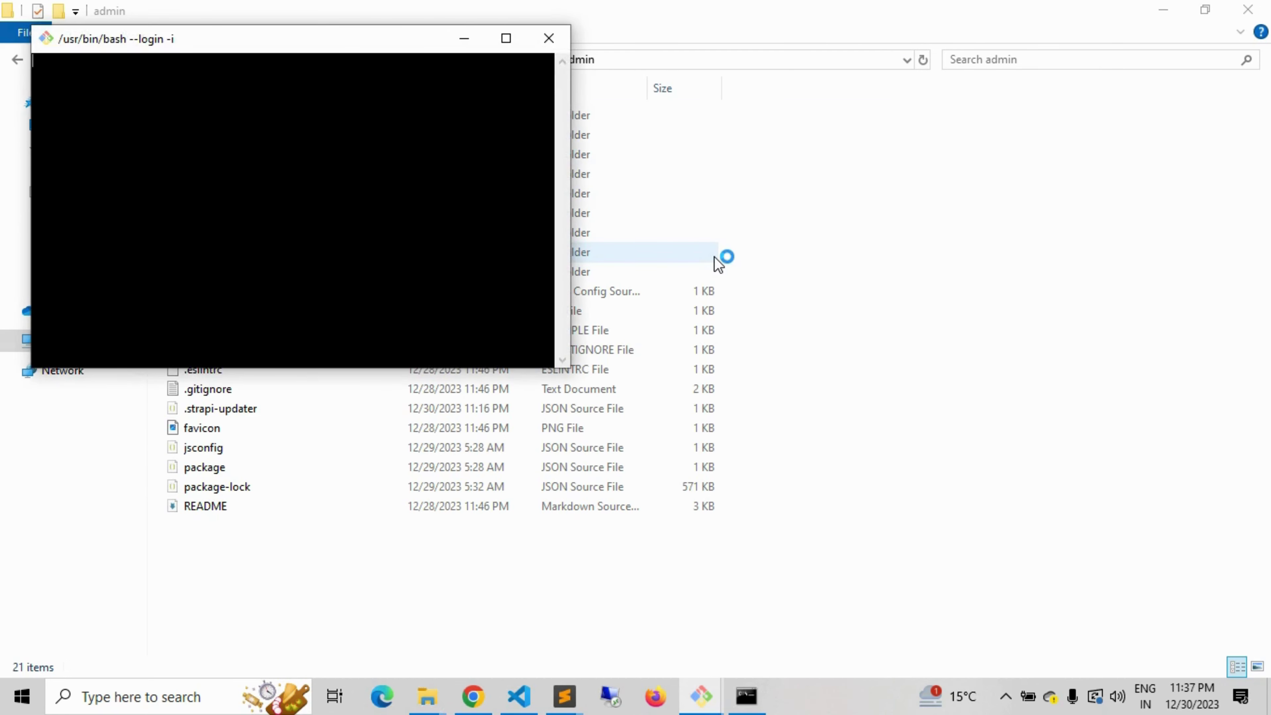
- Start the ecommerce-project Strapi server from Git Bash with its start script
text(npm)
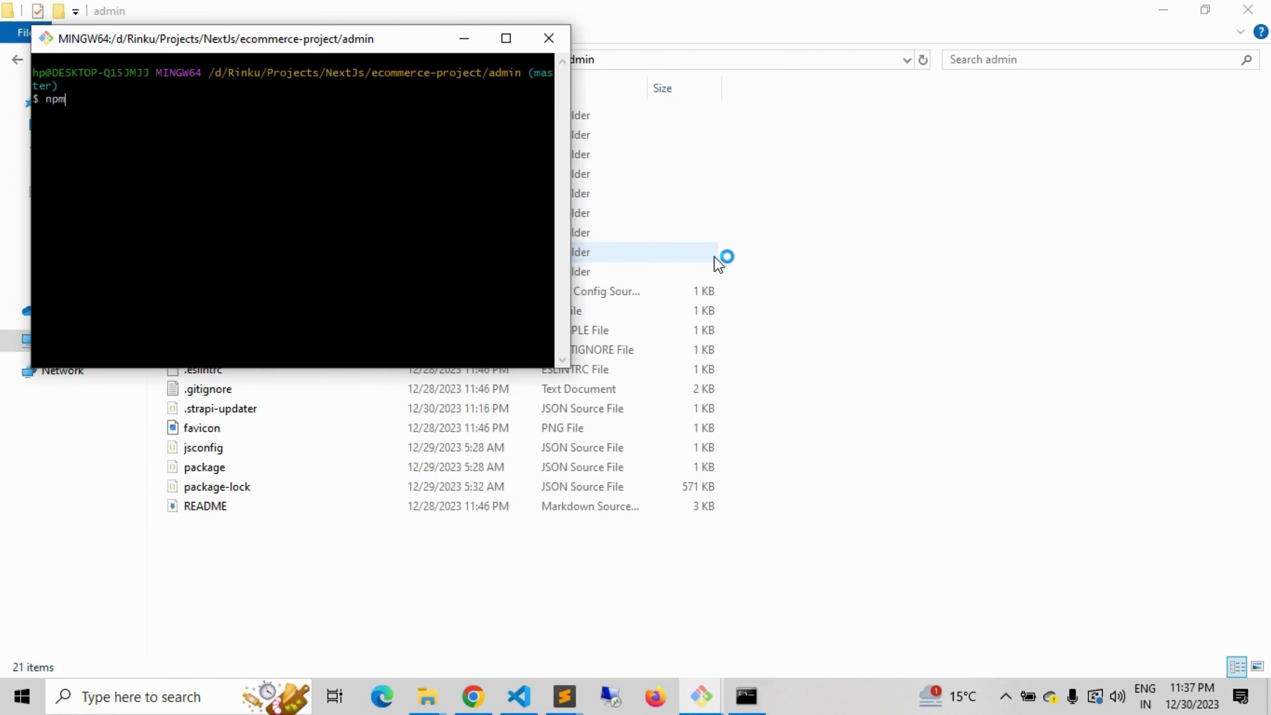
key(BackSpace)
key(BackSpace)
key(BackSpace)
text(start)
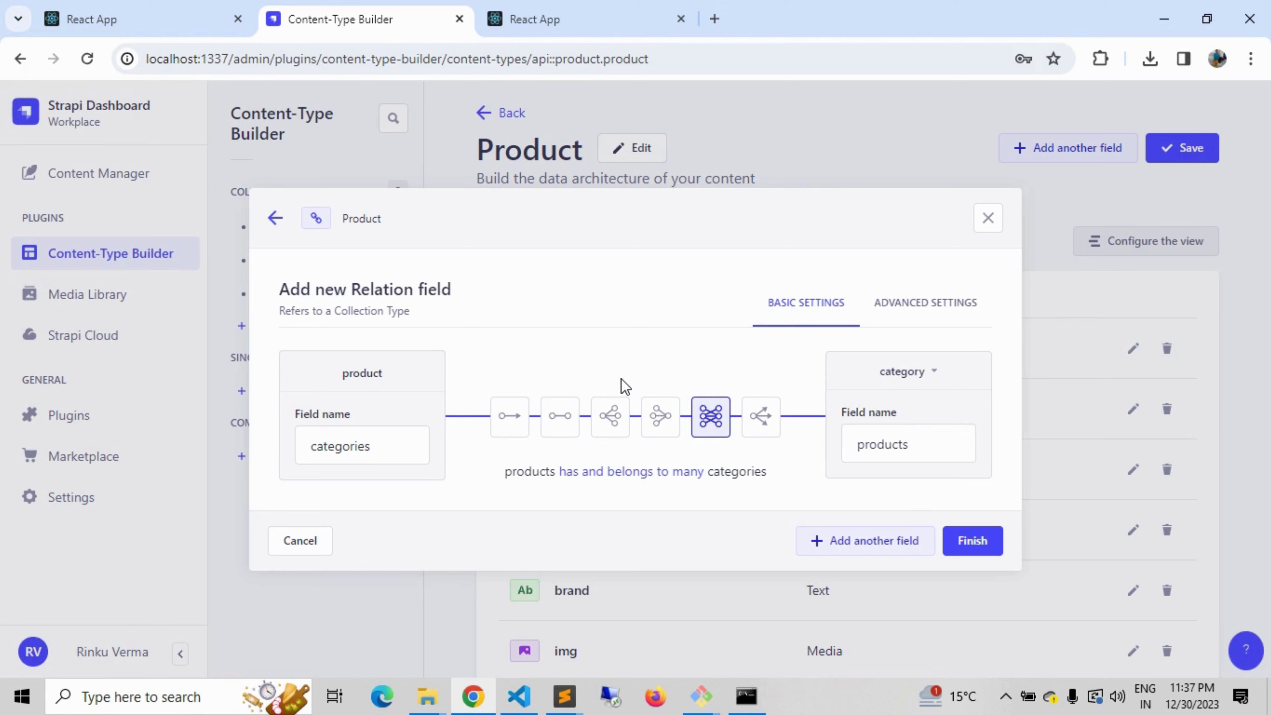
- Back in Chrome's Content-Type Builder, try the different product-to-category relation types, ending on "product has many categories"
click(650, 415)
click(611, 415)
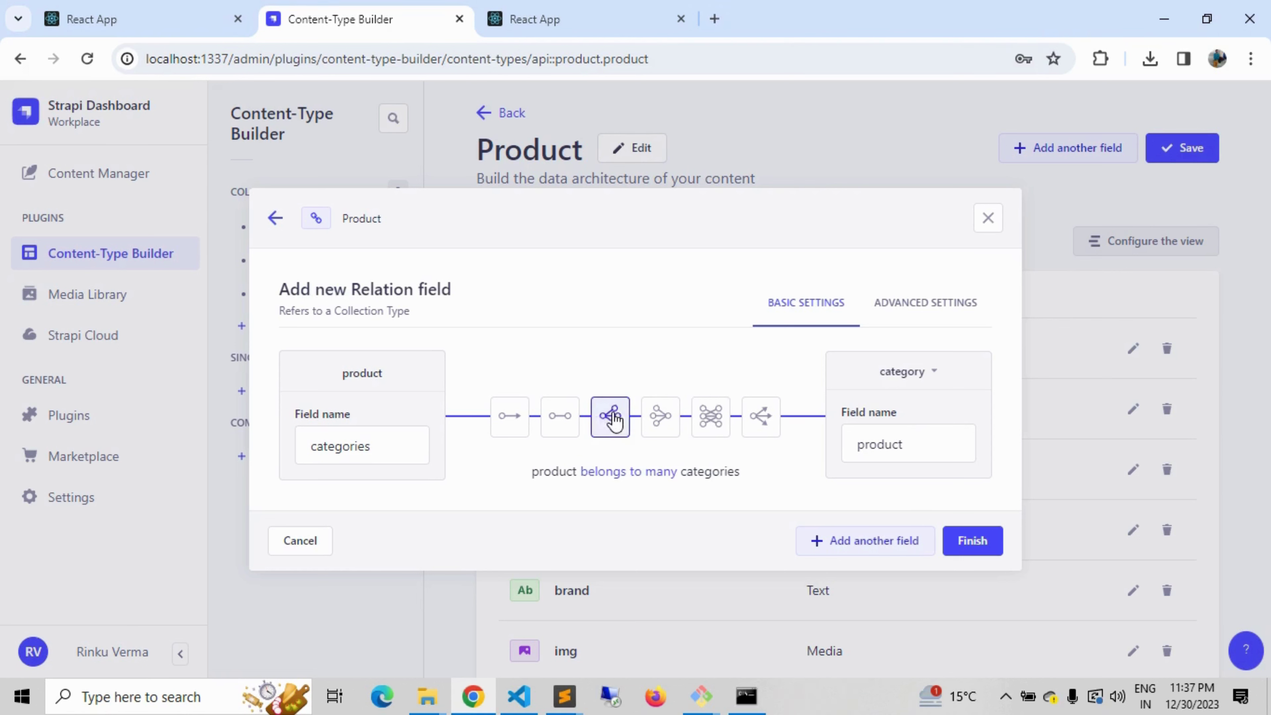
click(567, 414)
click(610, 415)
click(660, 416)
click(761, 416)
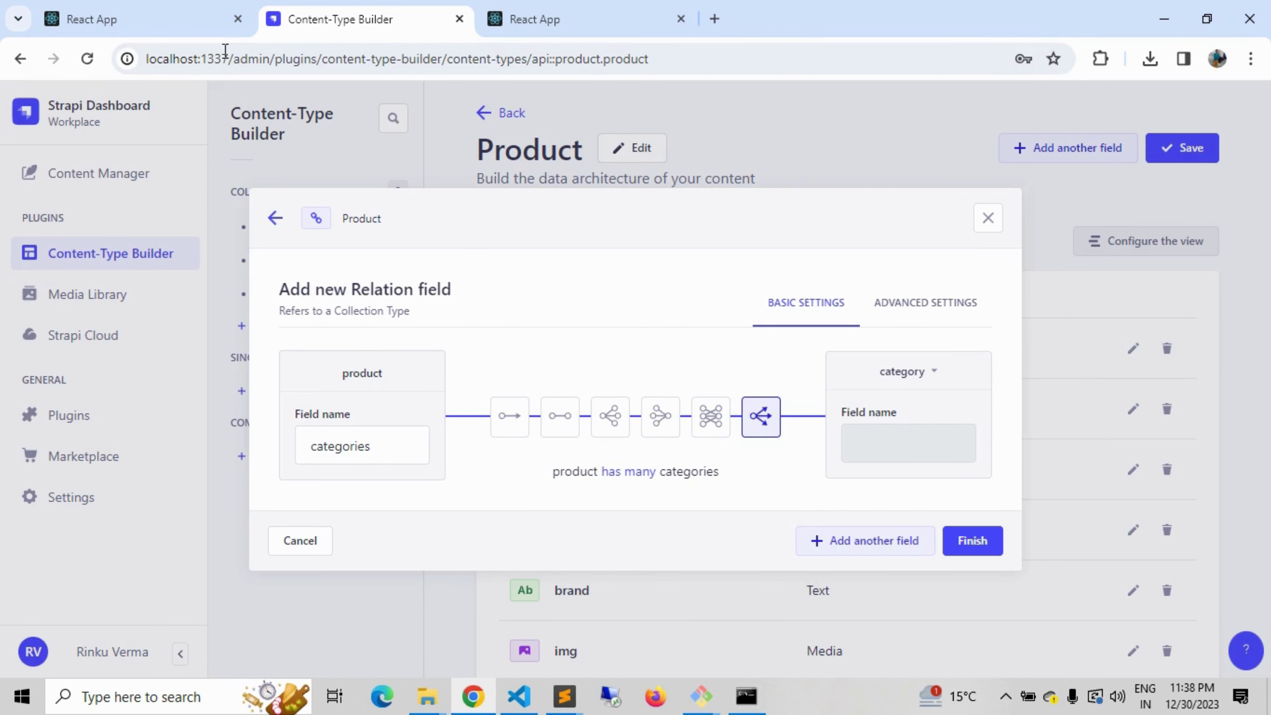
- Return to the storefront's Moong Dal 2 kg page and examine its Groceries and Dals And Pulses breadcrumb levels
click(553, 27)
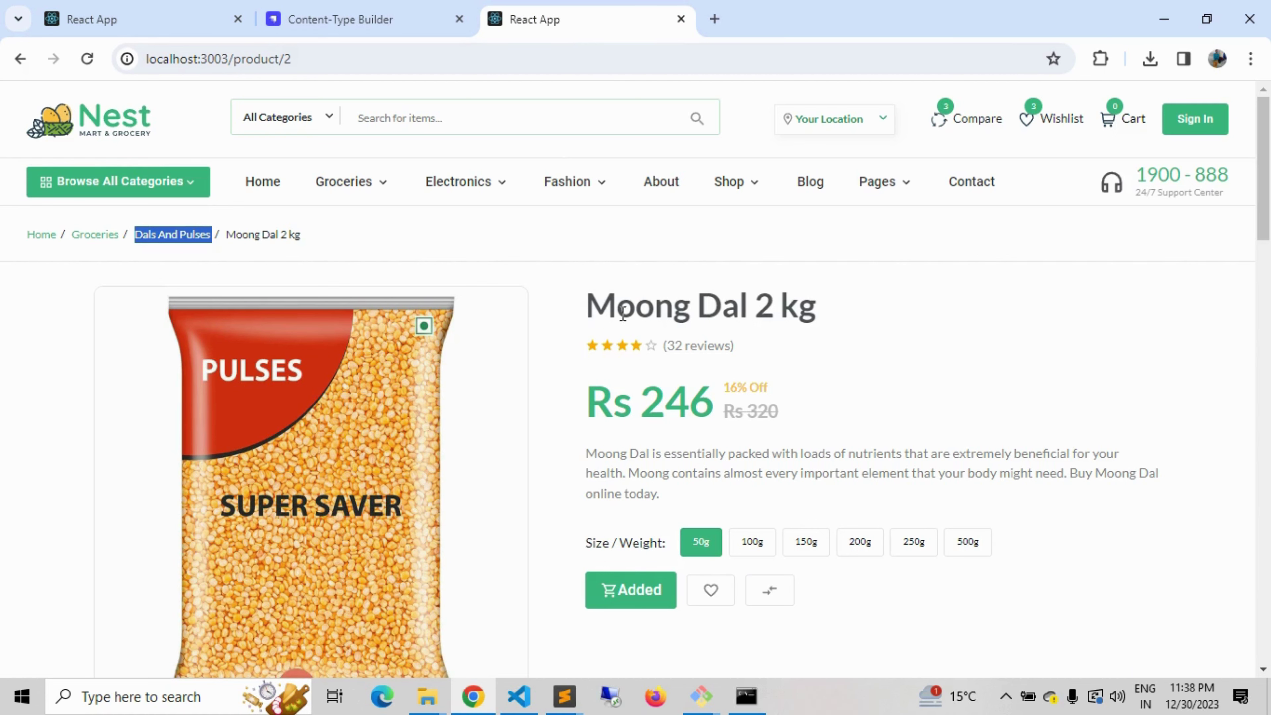
click(740, 313)
click(303, 427)
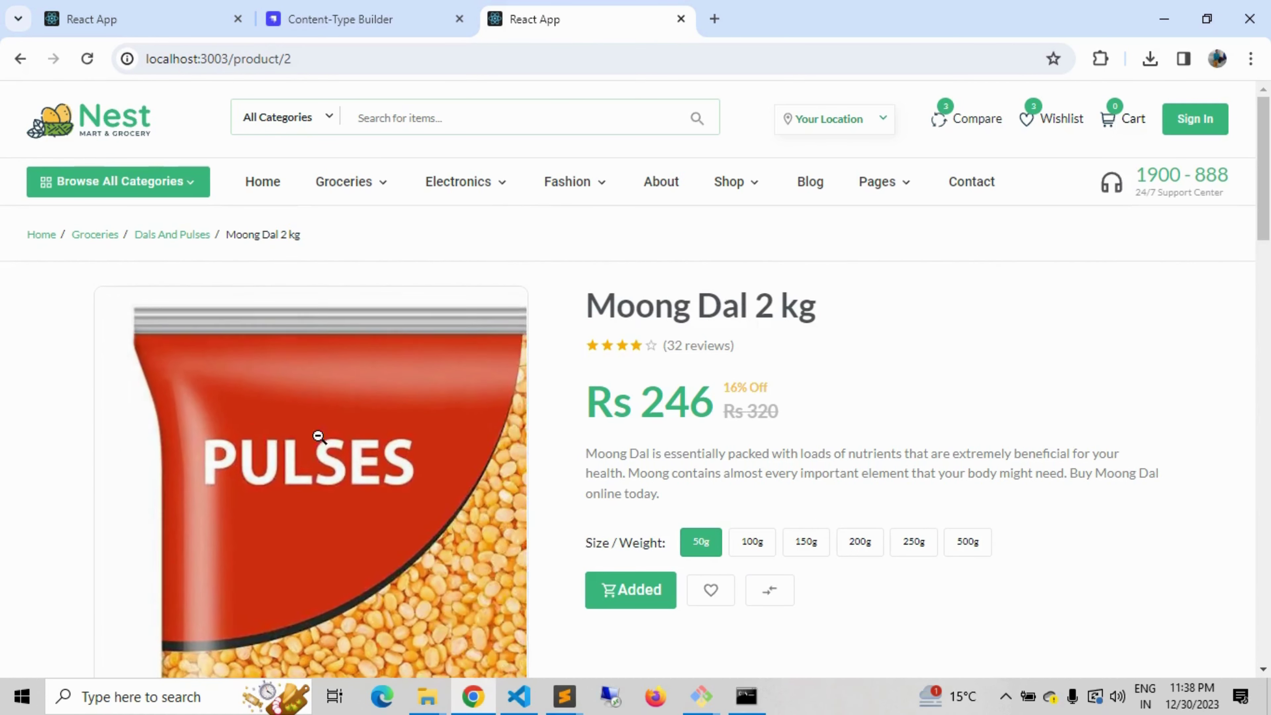
drag(216, 240, 71, 235)
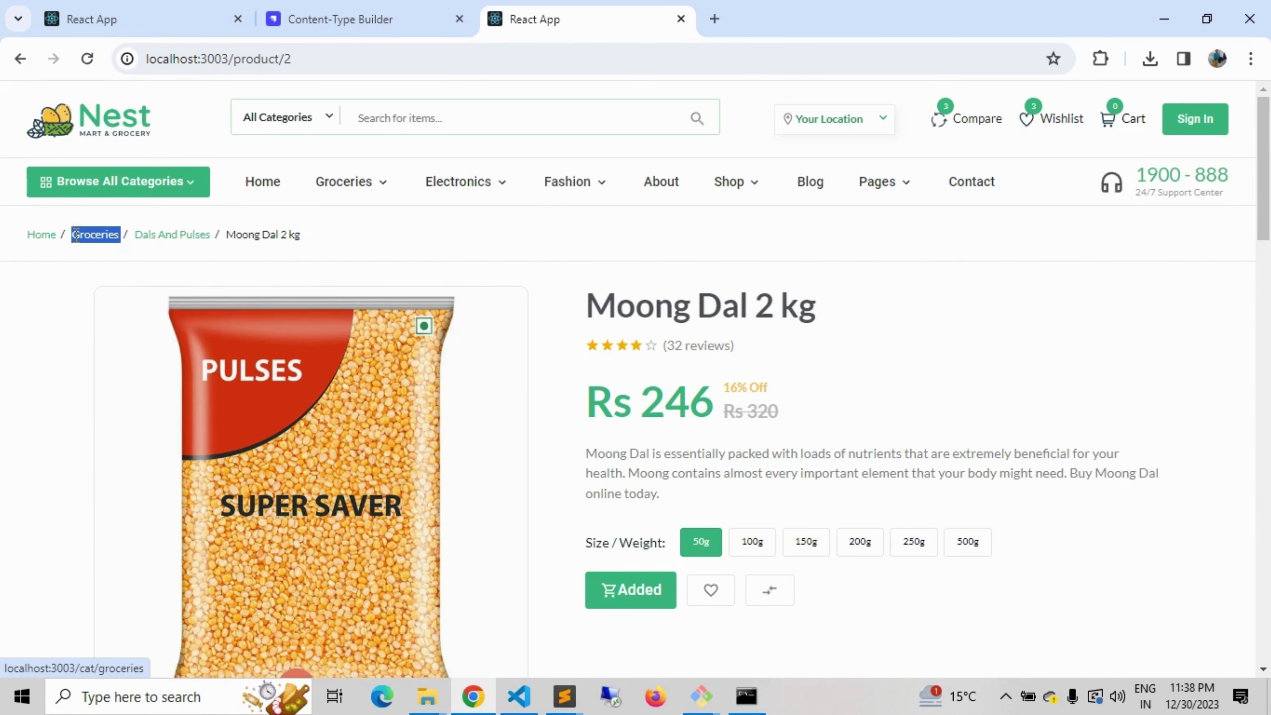
drag(217, 234, 136, 240)
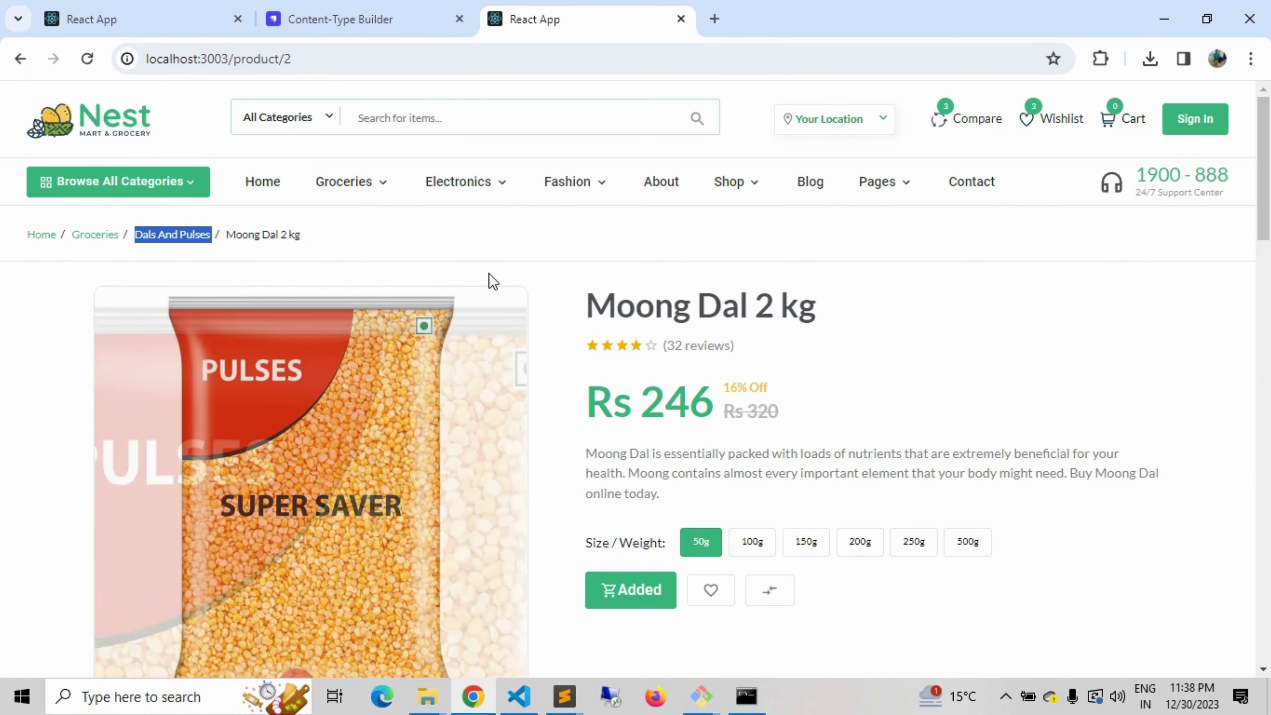
click(440, 258)
drag(301, 235, 75, 237)
click(125, 224)
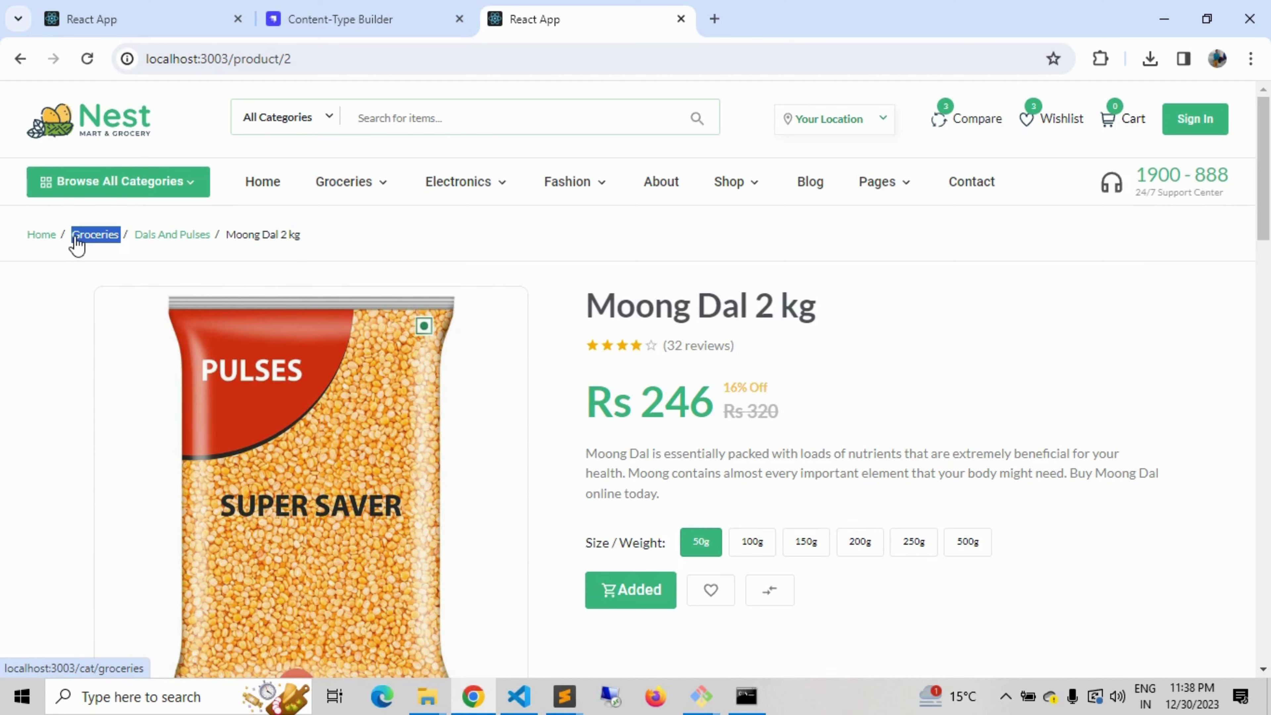
- Check the Strapi server's startup in Git Bash, then open localhost:1337 in a new Chrome tab and go to its administration panel
click(701, 696)
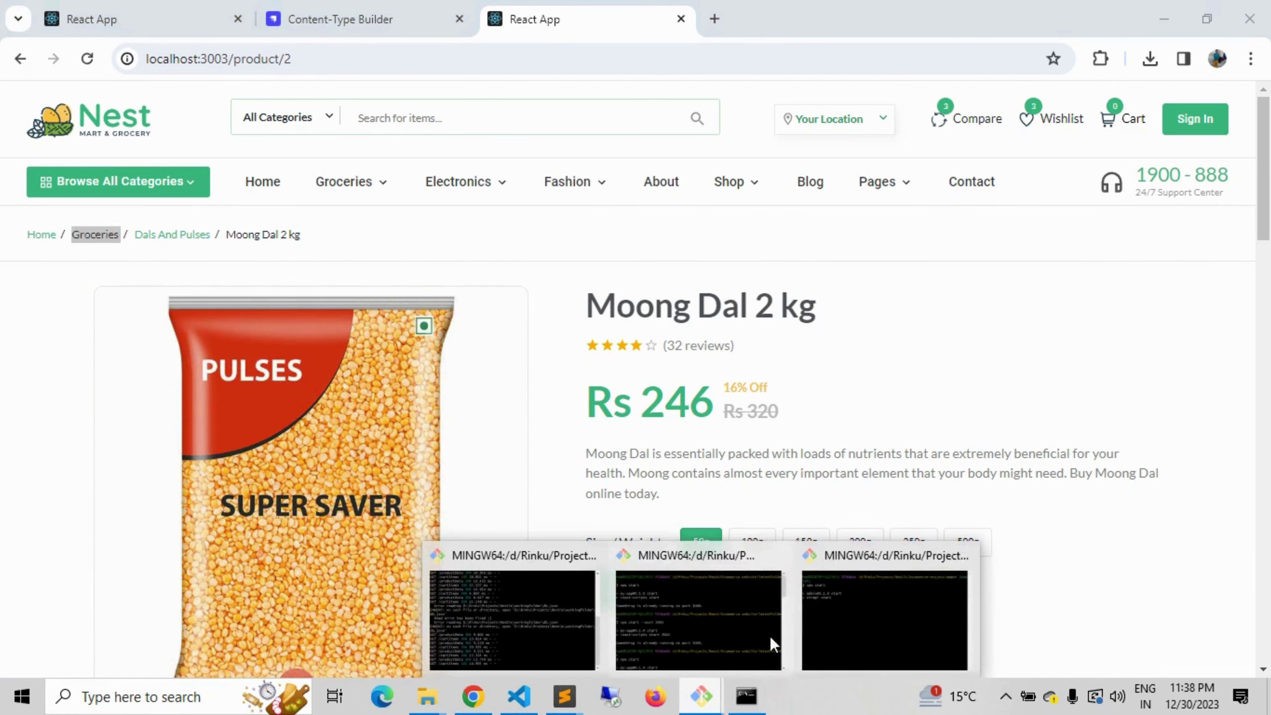
click(831, 598)
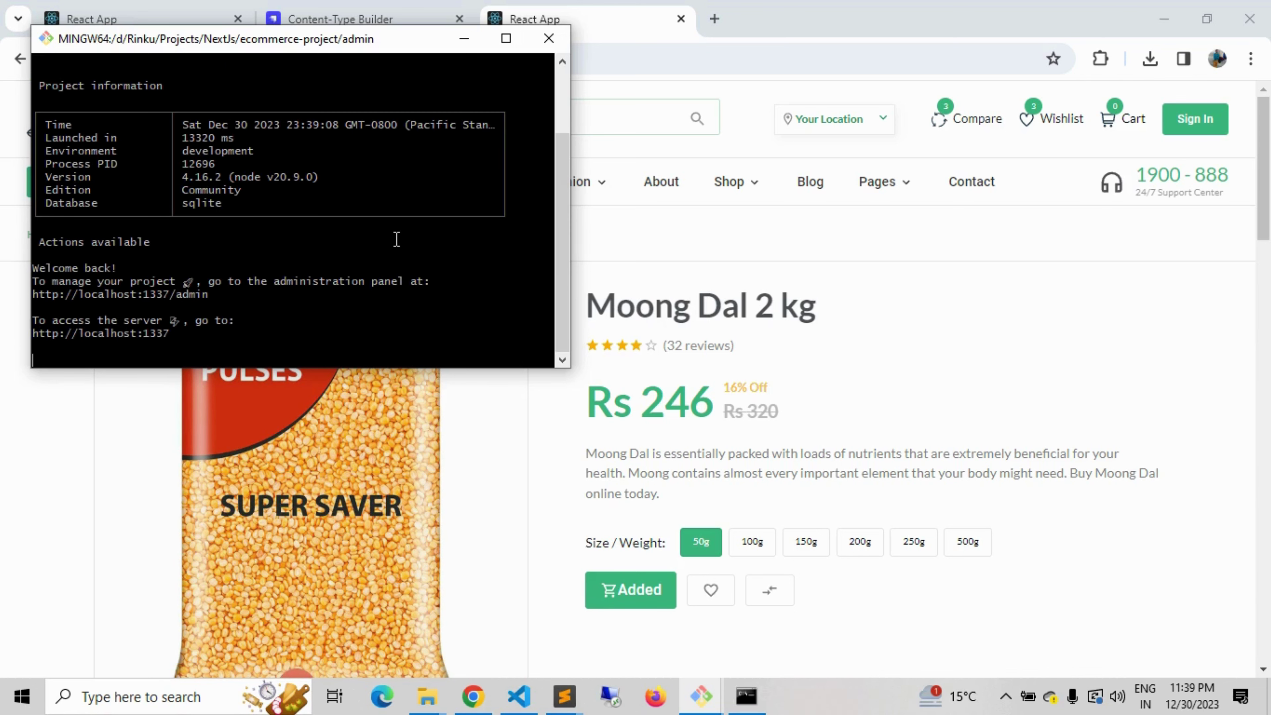
click(361, 24)
drag(230, 59, 38, 55)
key(ctrl+c)
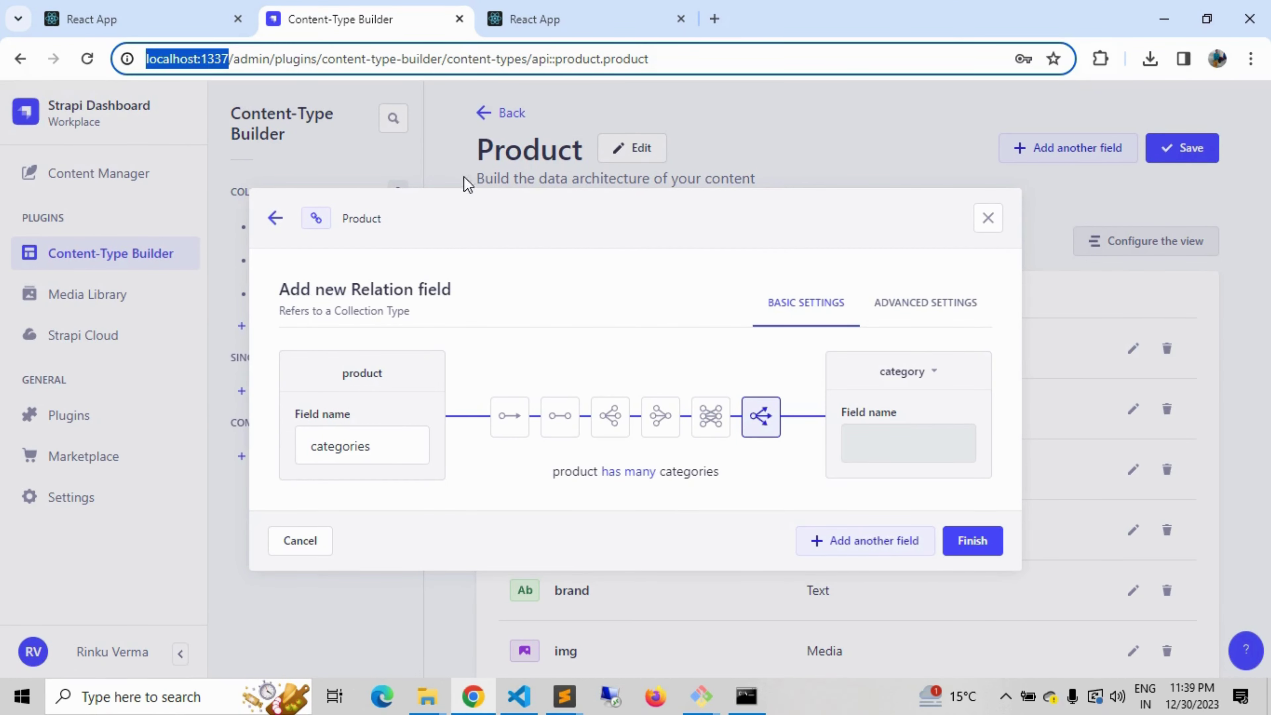
click(715, 18)
key(ctrl+v)
key(Return)
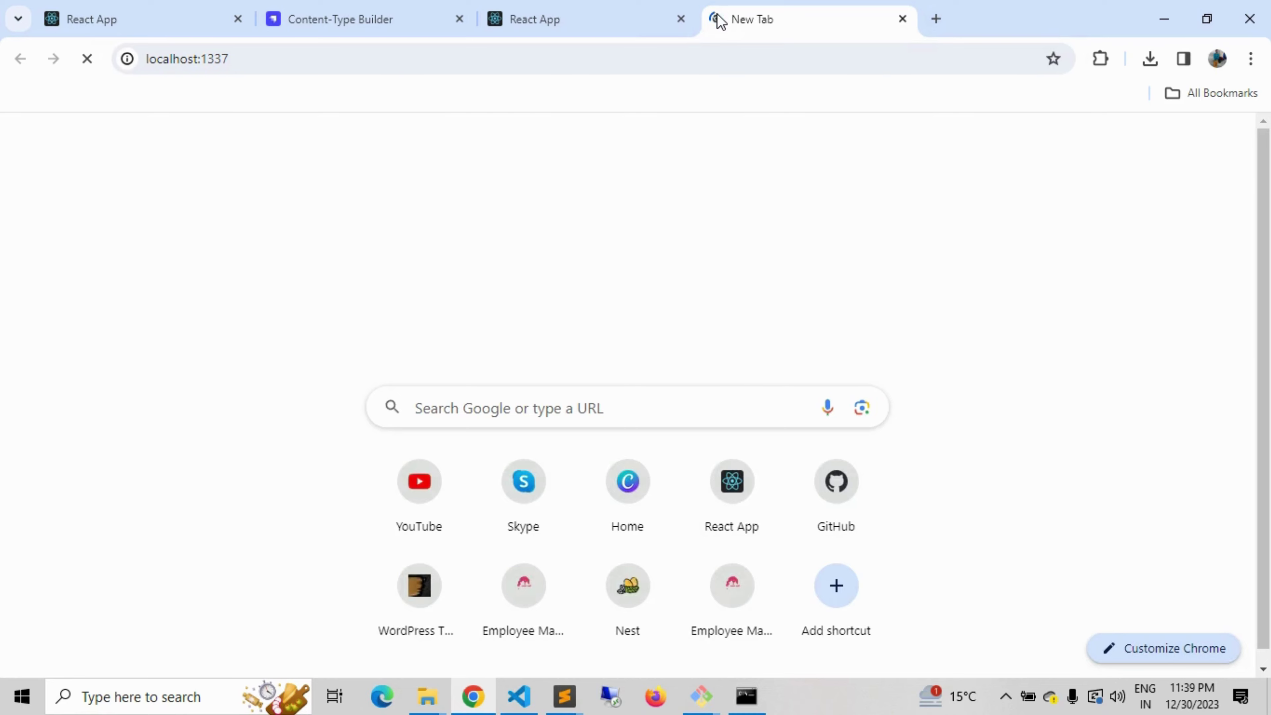
click(832, 362)
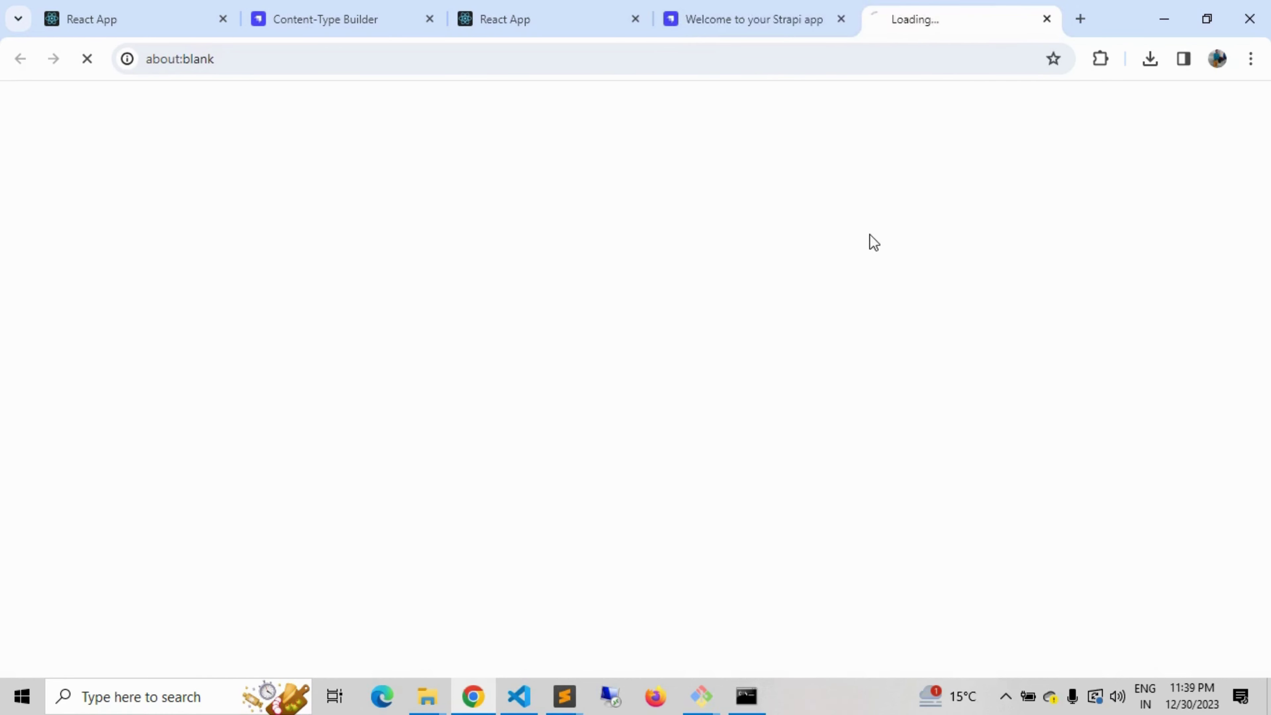
- Log in to the Strapi admin and open the Product collection type in the Content-Type Builder
click(840, 18)
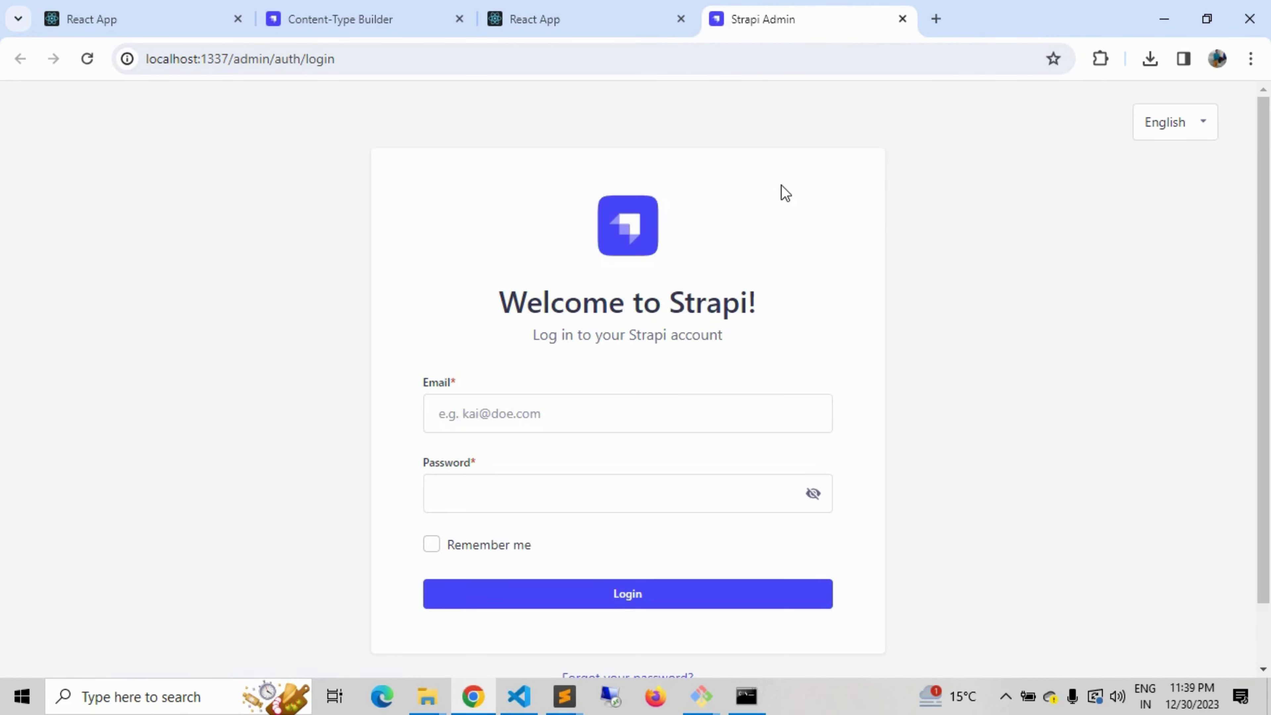
key(Return)
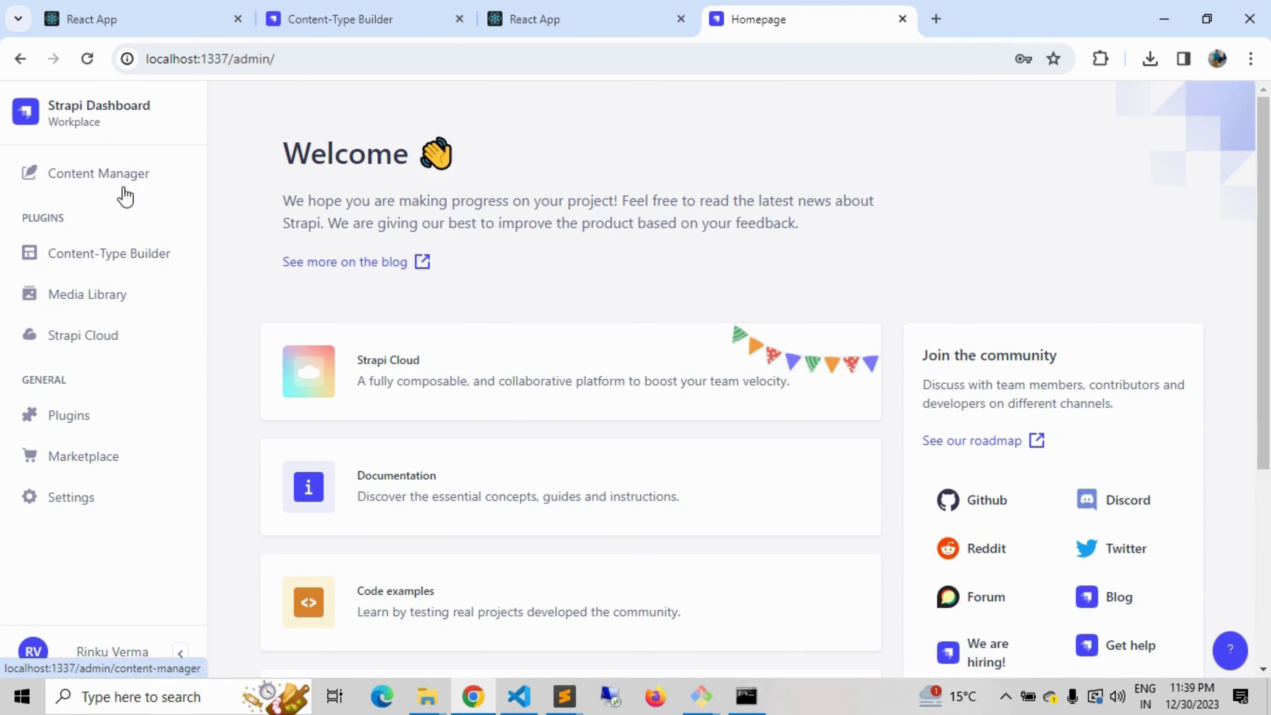
click(116, 255)
click(274, 264)
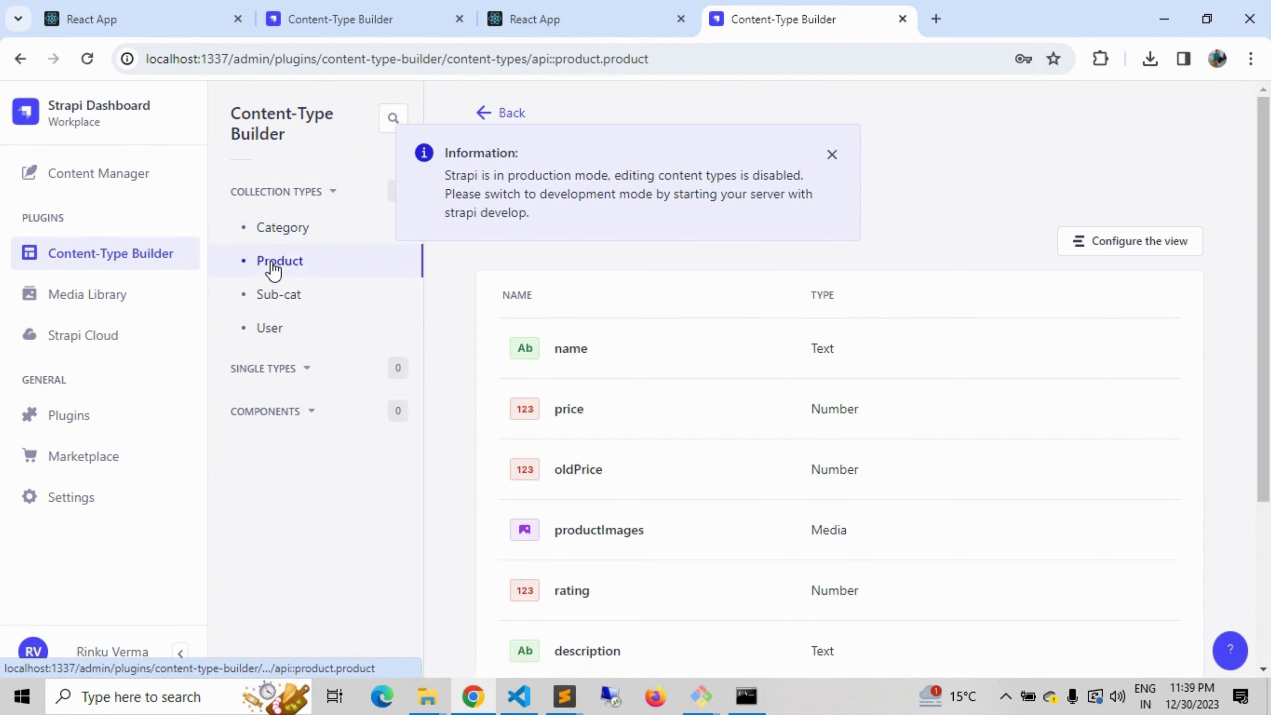
- Examine the fields of the Product collection type and then those of Sub-cat
scroll(727, 384, down, 5)
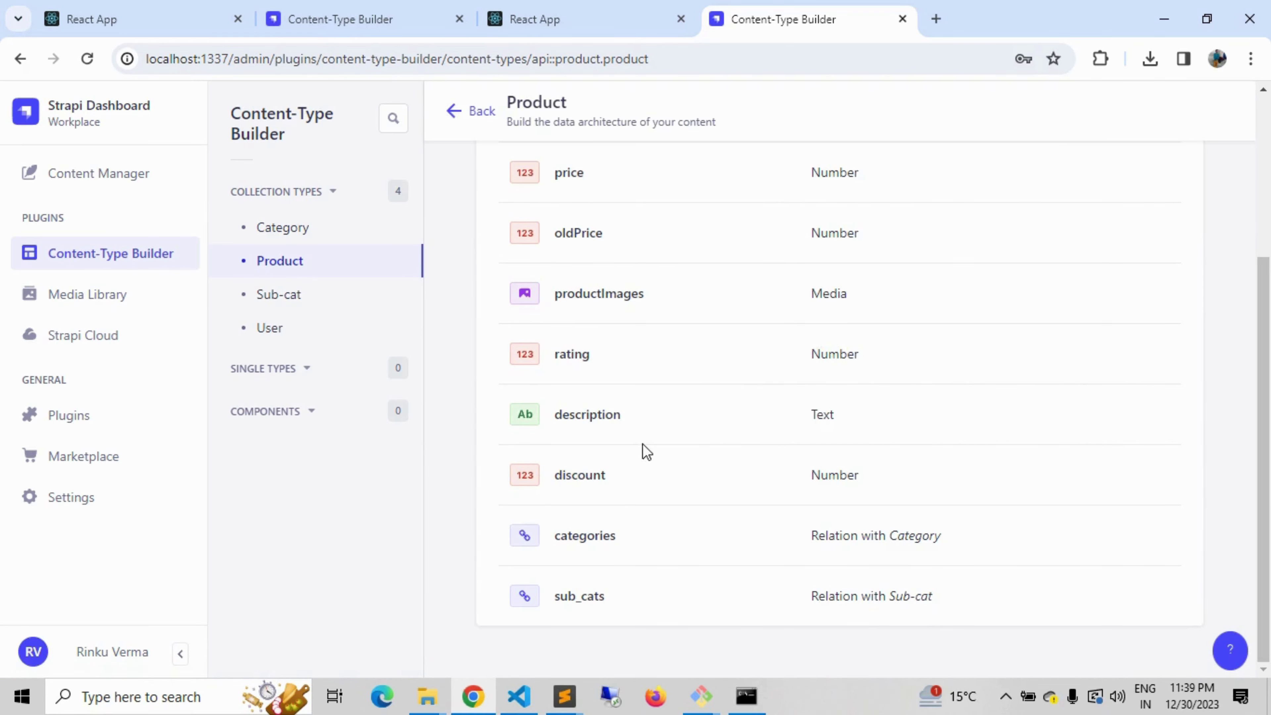
scroll(583, 438, up, 2)
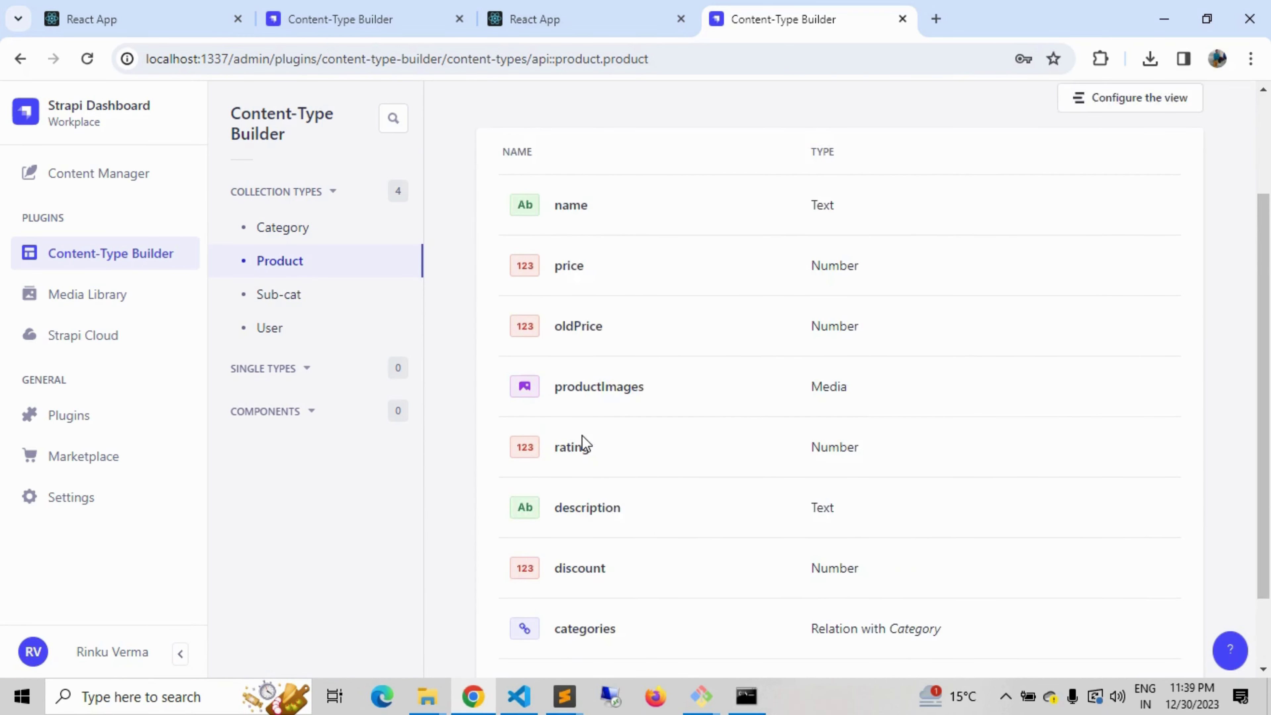
scroll(584, 445, up, 1)
scroll(585, 445, down, 4)
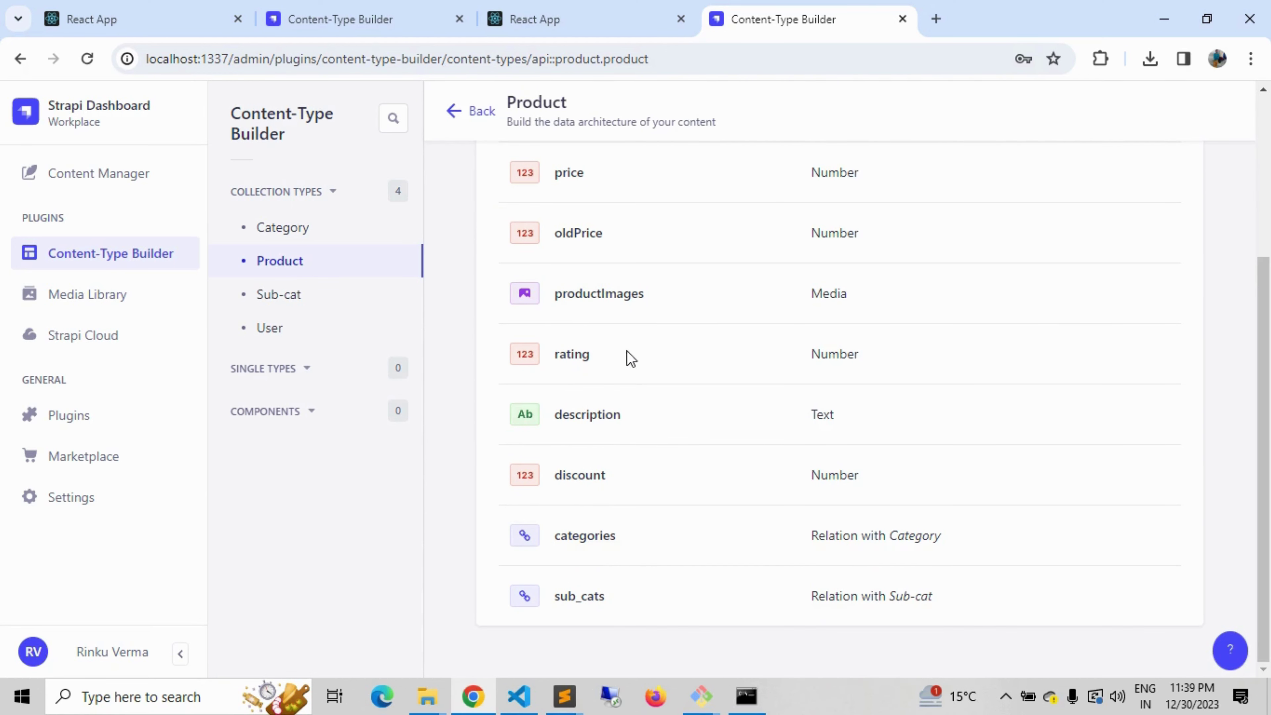
scroll(627, 358, up, 5)
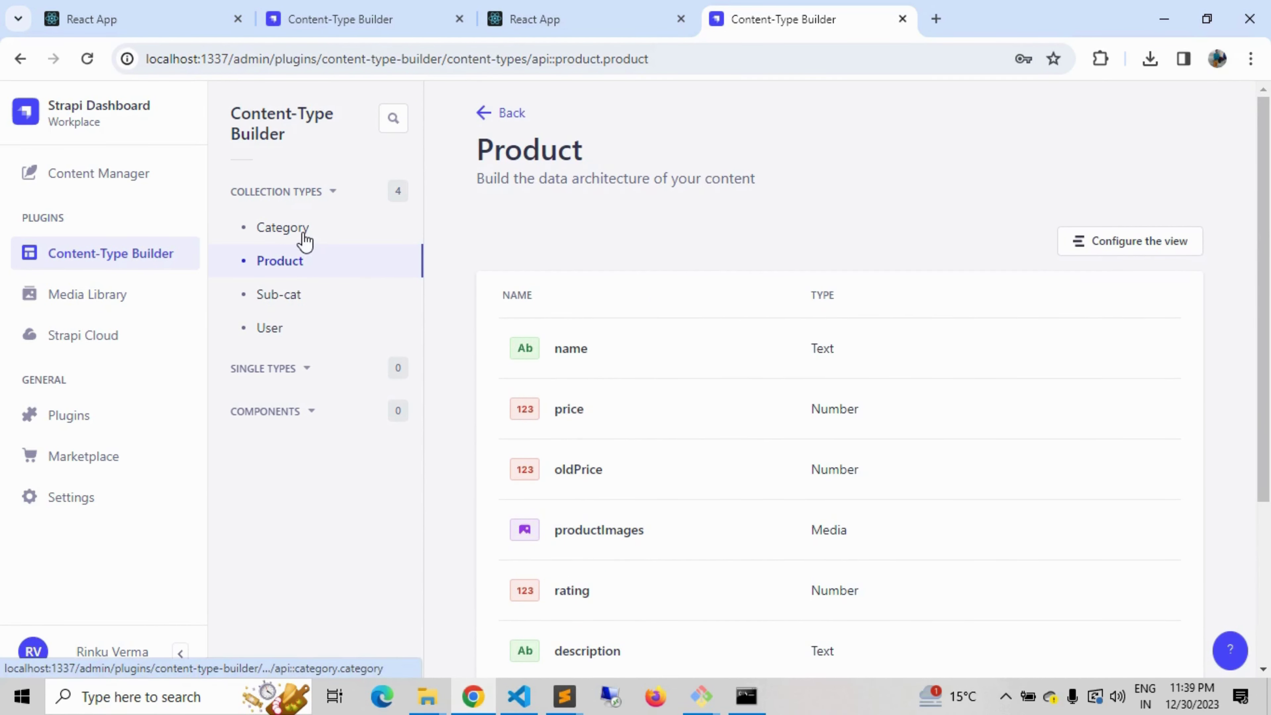
click(300, 295)
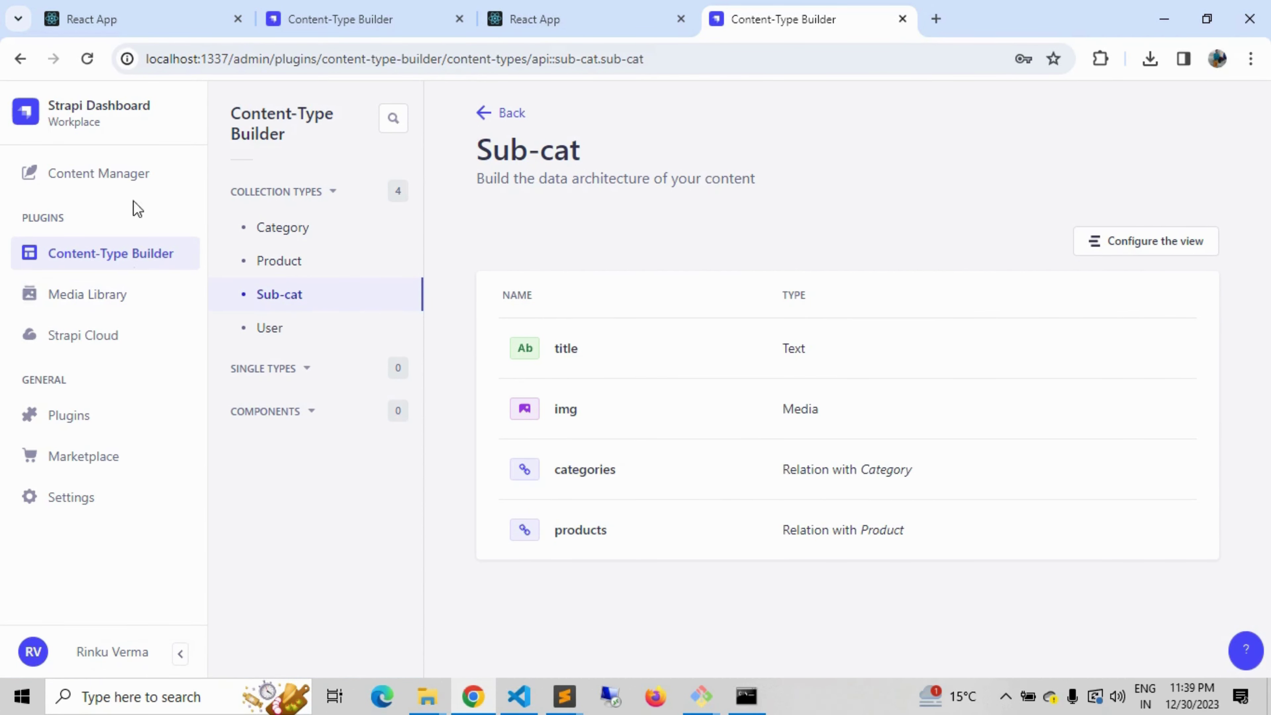
- In the Content Manager, view the electronics category entry with its relations, then the sub-cat entries list
click(141, 175)
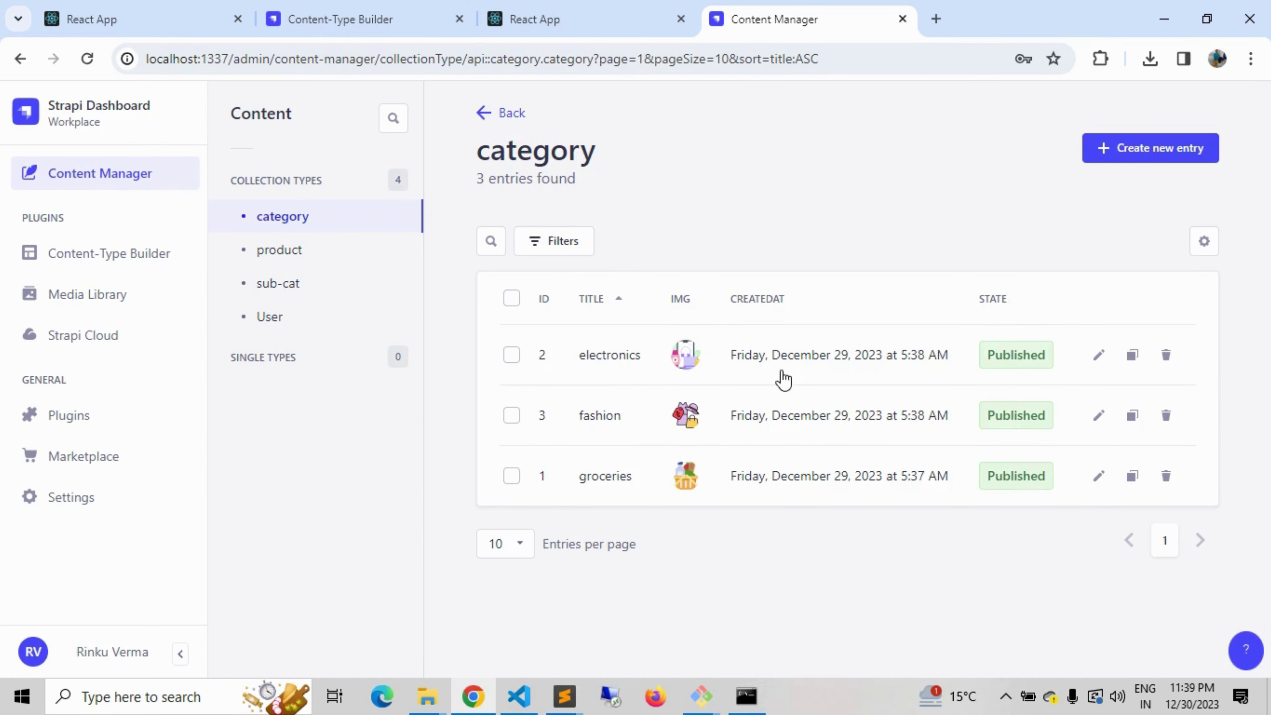
click(755, 364)
scroll(629, 388, down, 2)
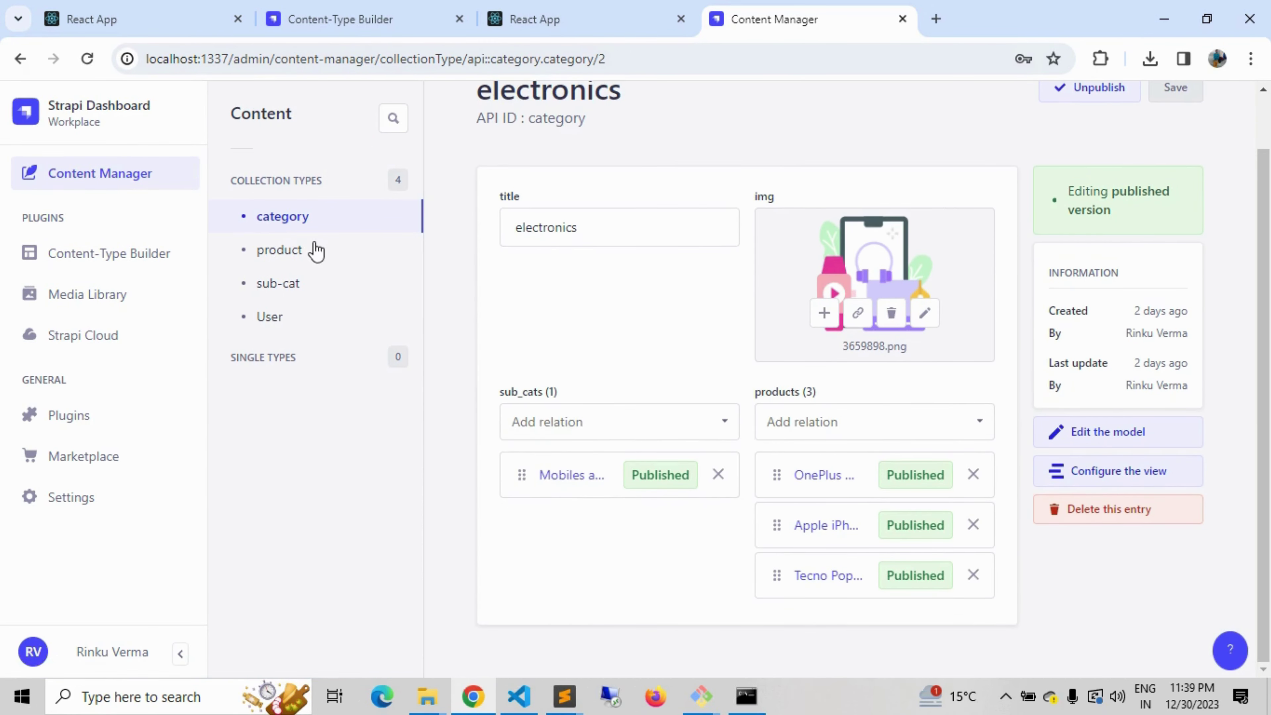
click(279, 282)
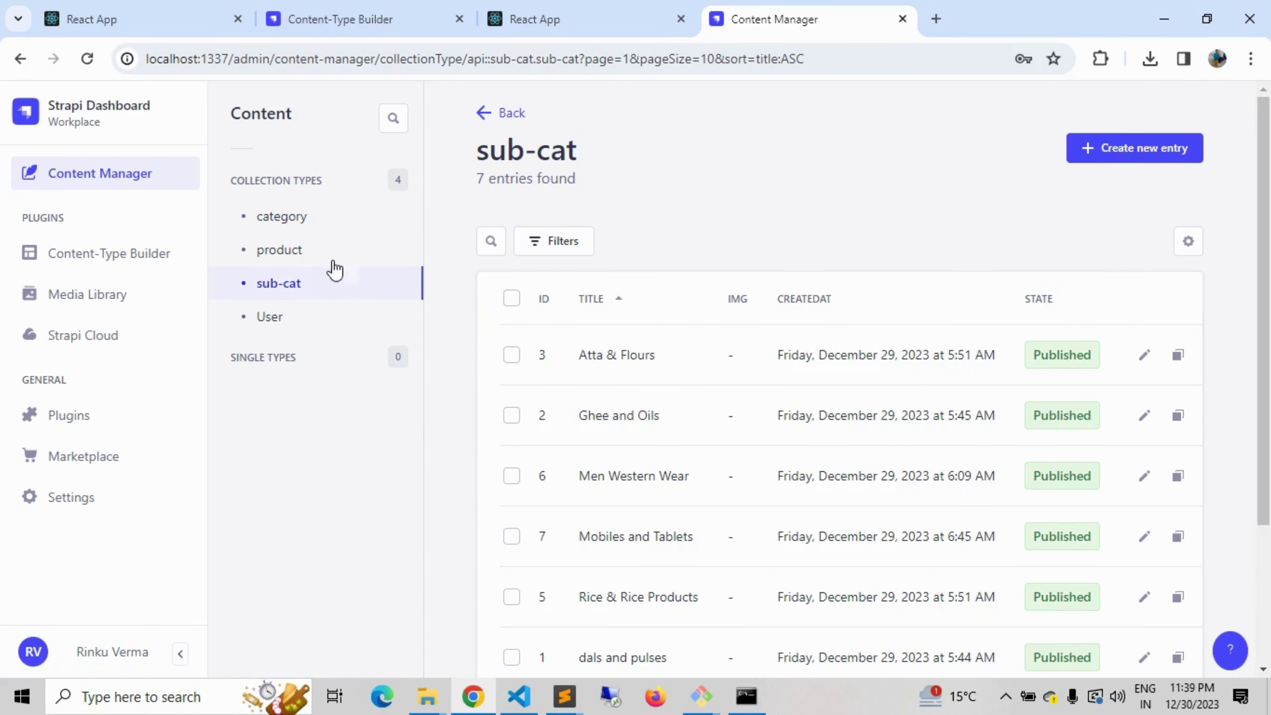
- In the Content-Type Builder, examine the Product type's categories and sub_cats fields and their relations with Category and Sub-cat
click(91, 252)
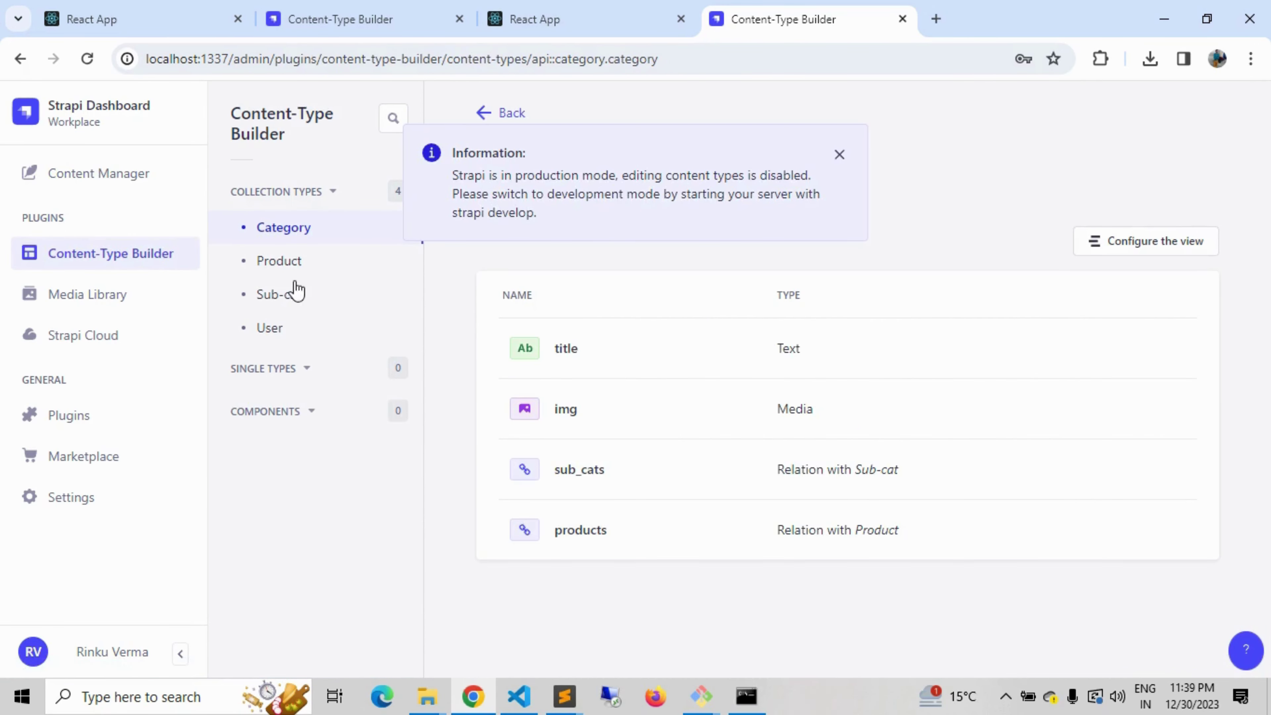
click(286, 270)
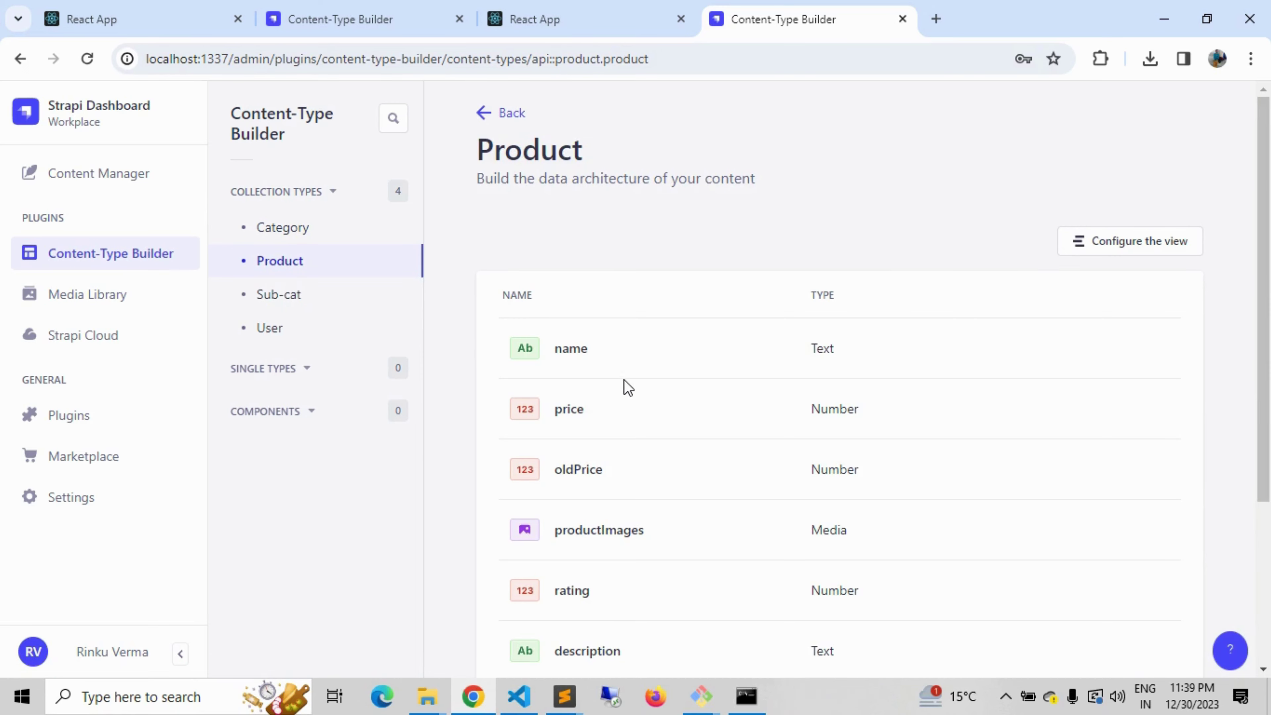
scroll(625, 388, down, 4)
scroll(637, 392, down, 1)
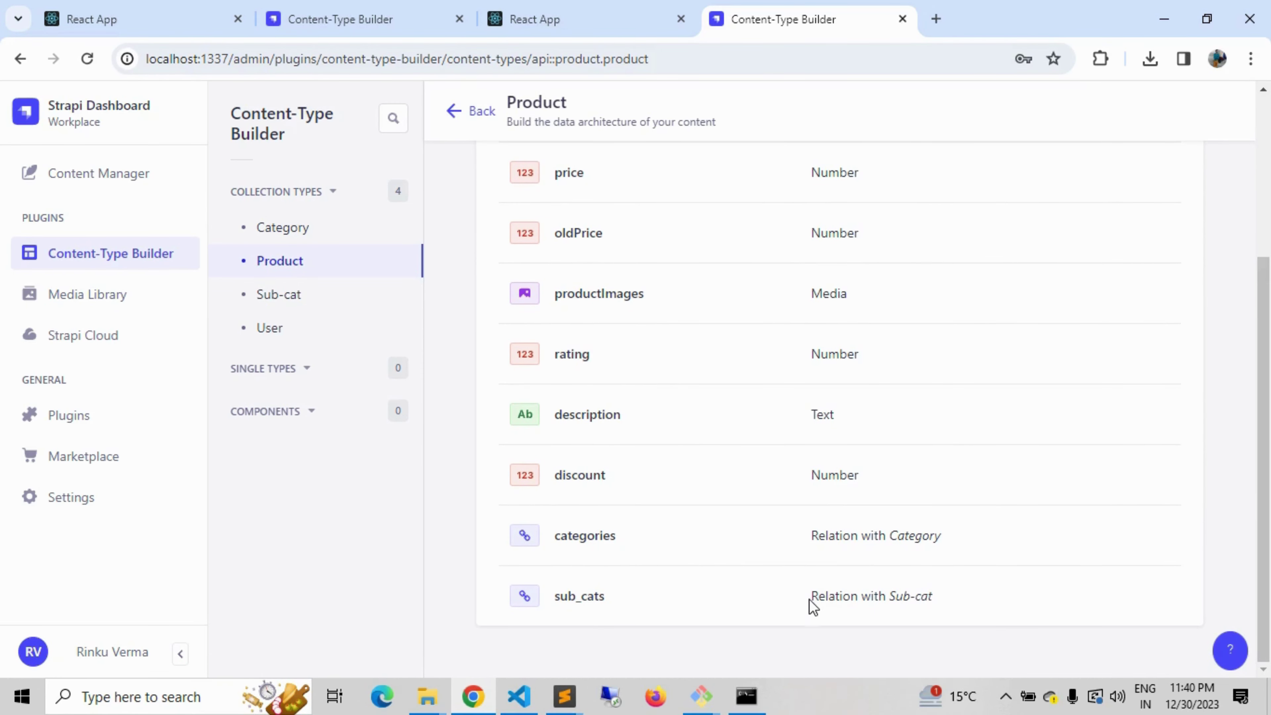
drag(811, 596, 968, 603)
drag(559, 537, 670, 538)
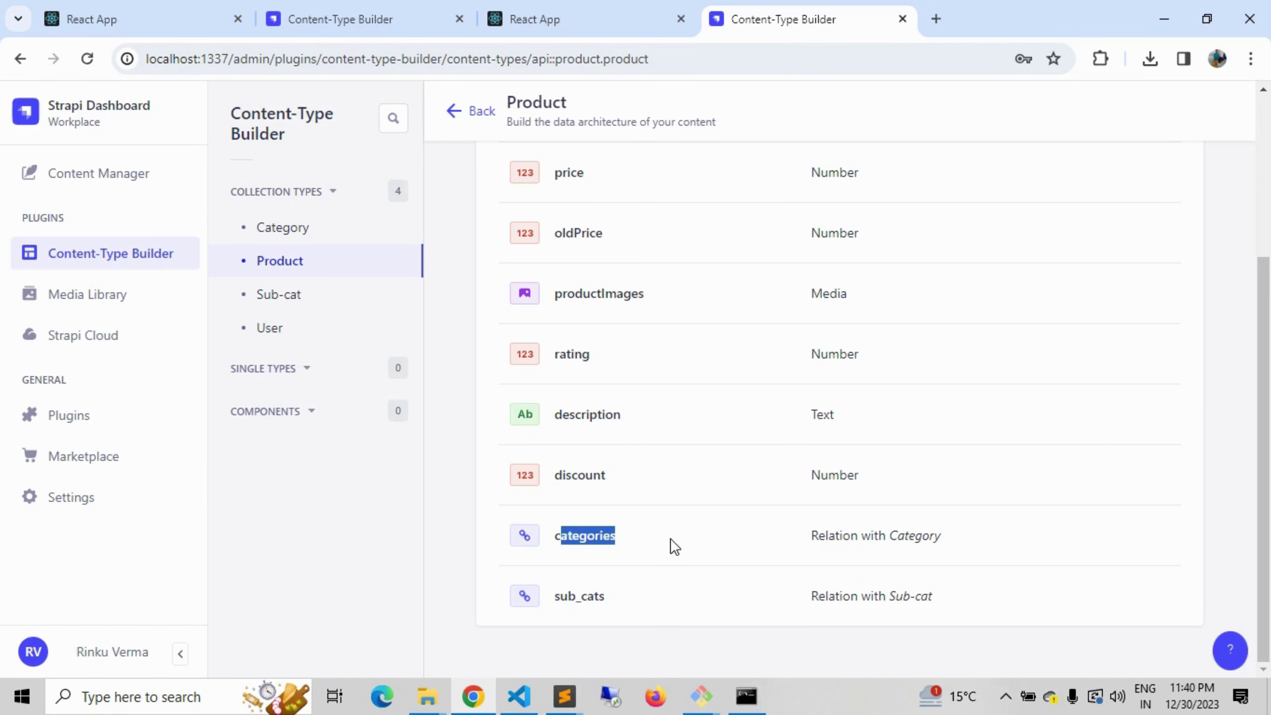
click(597, 535)
double_click(579, 597)
drag(564, 534, 644, 535)
click(643, 534)
drag(812, 537, 965, 540)
drag(801, 598, 949, 604)
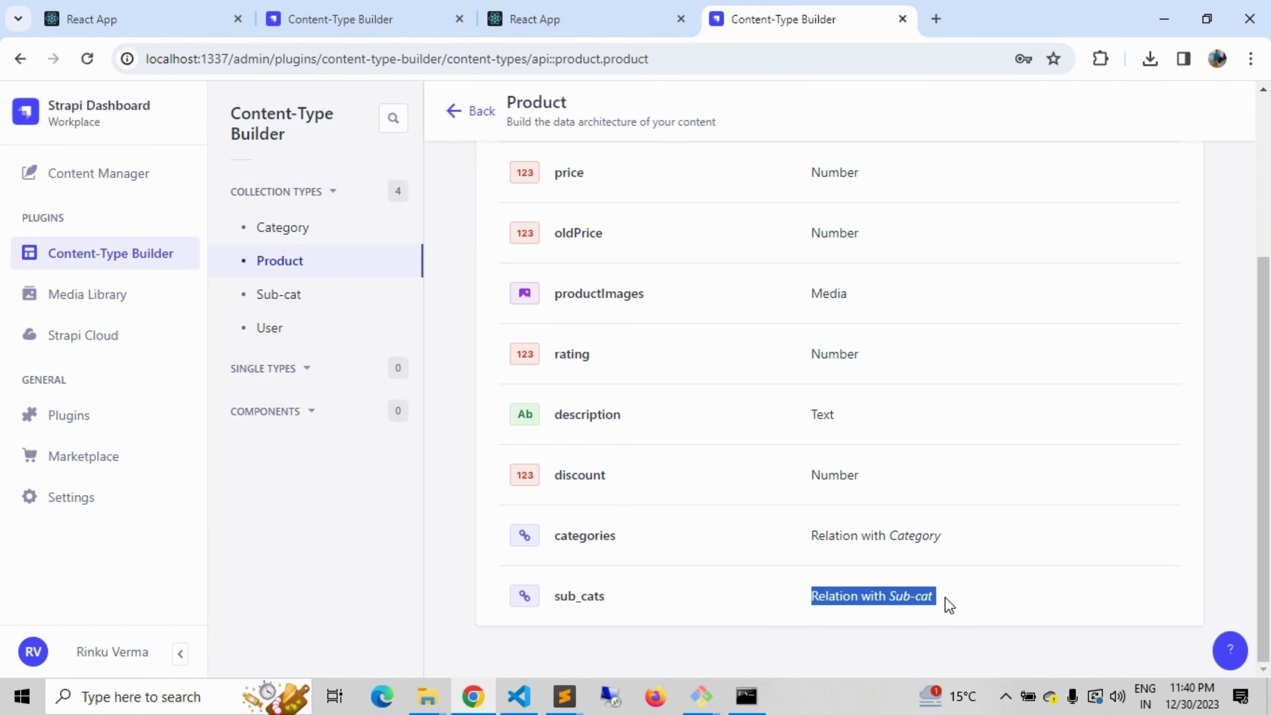
- Close the reference admin page and stop the server running in the ecommerce-project/admin Git Bash terminal
key(ctrl+w)
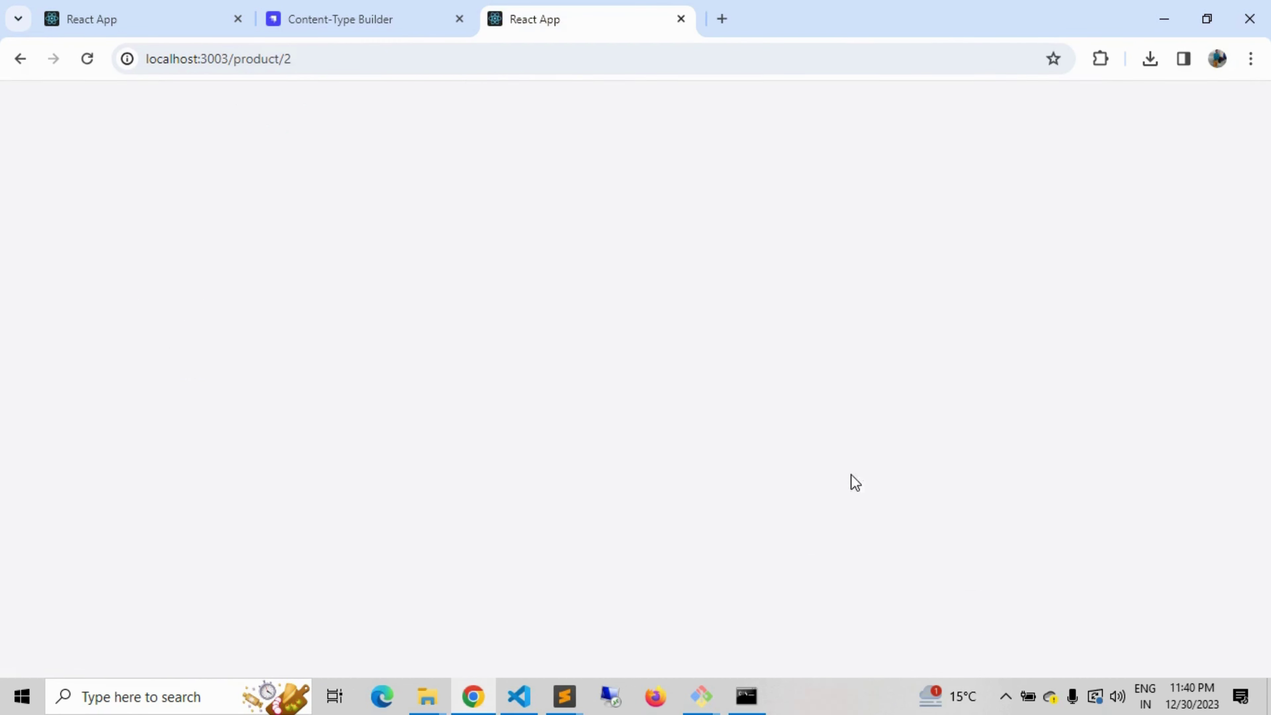
click(746, 697)
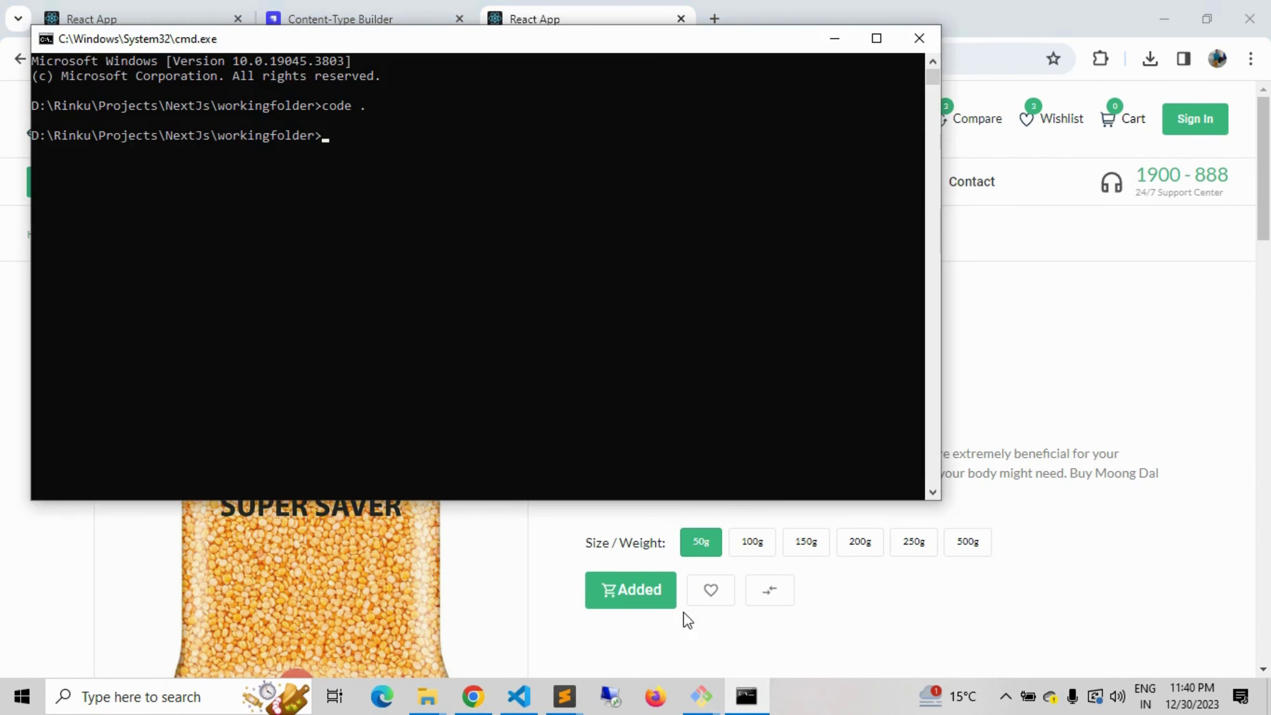
mouse_move(701, 696)
click(884, 621)
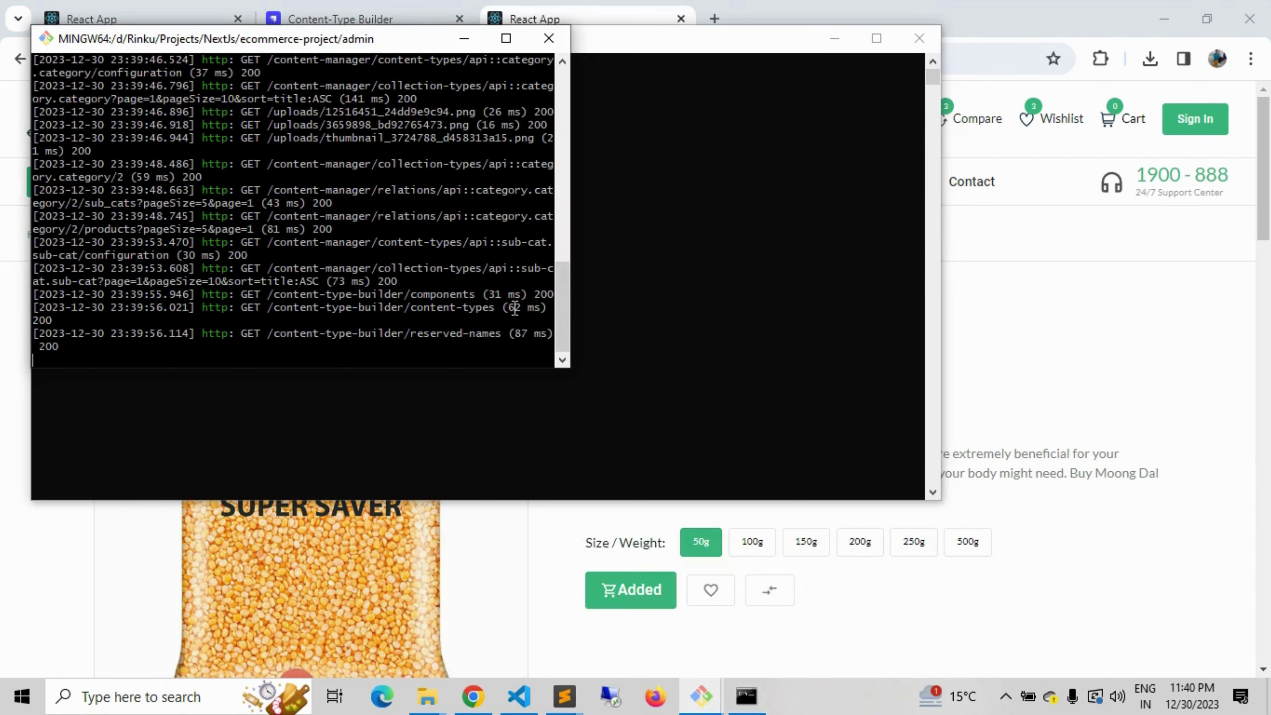
scroll(515, 308, down, 1)
key(ctrl+c)
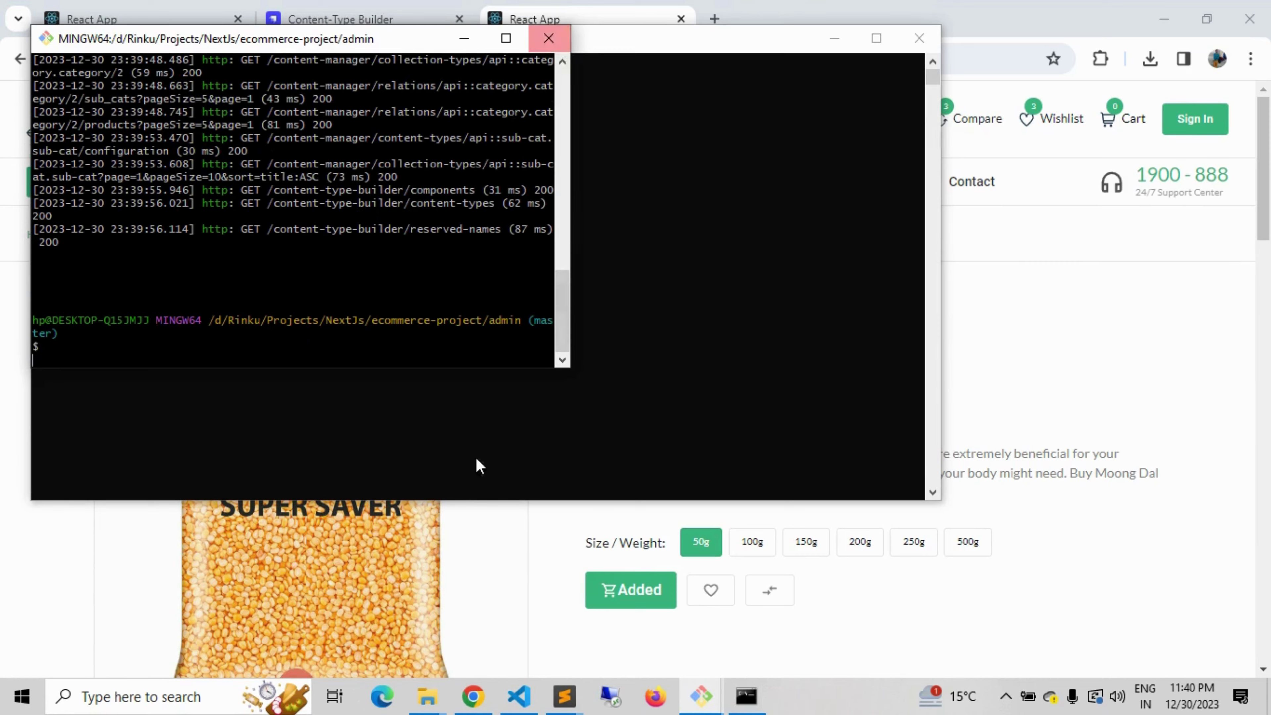
- Switch to VS Code, open a new terminal, go to the admin folder and run npm start
click(519, 575)
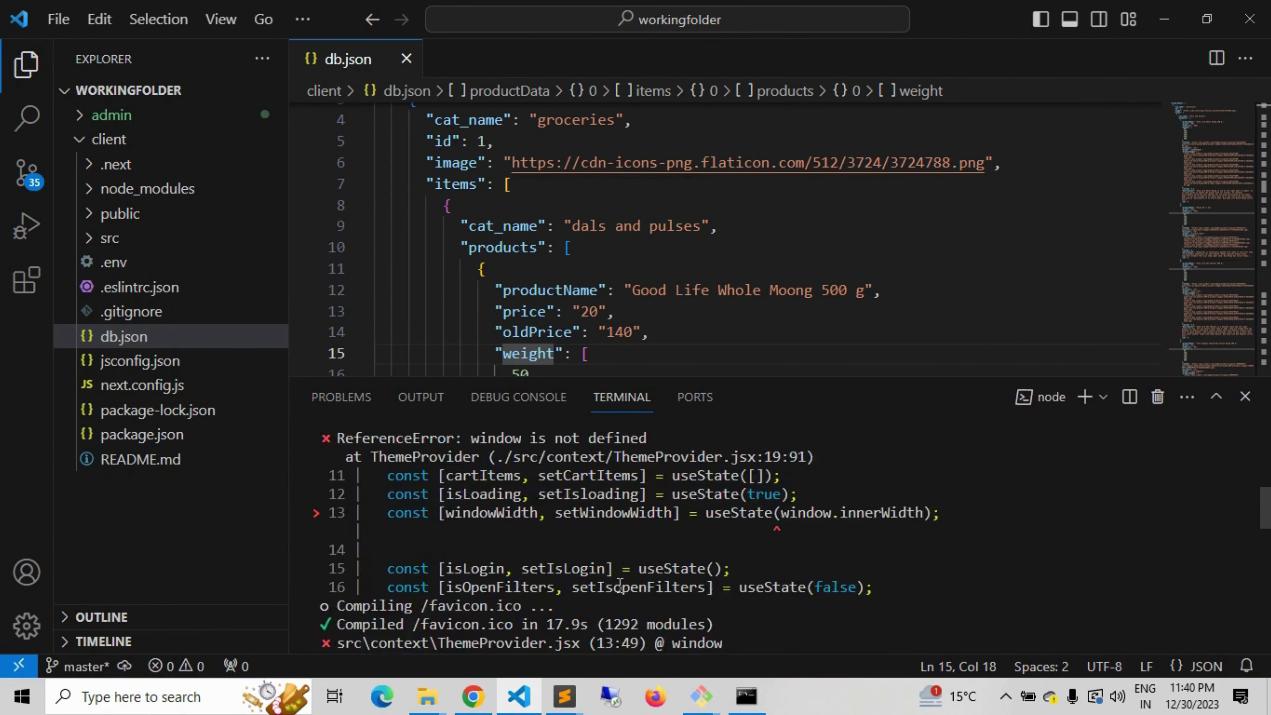
click(1084, 397)
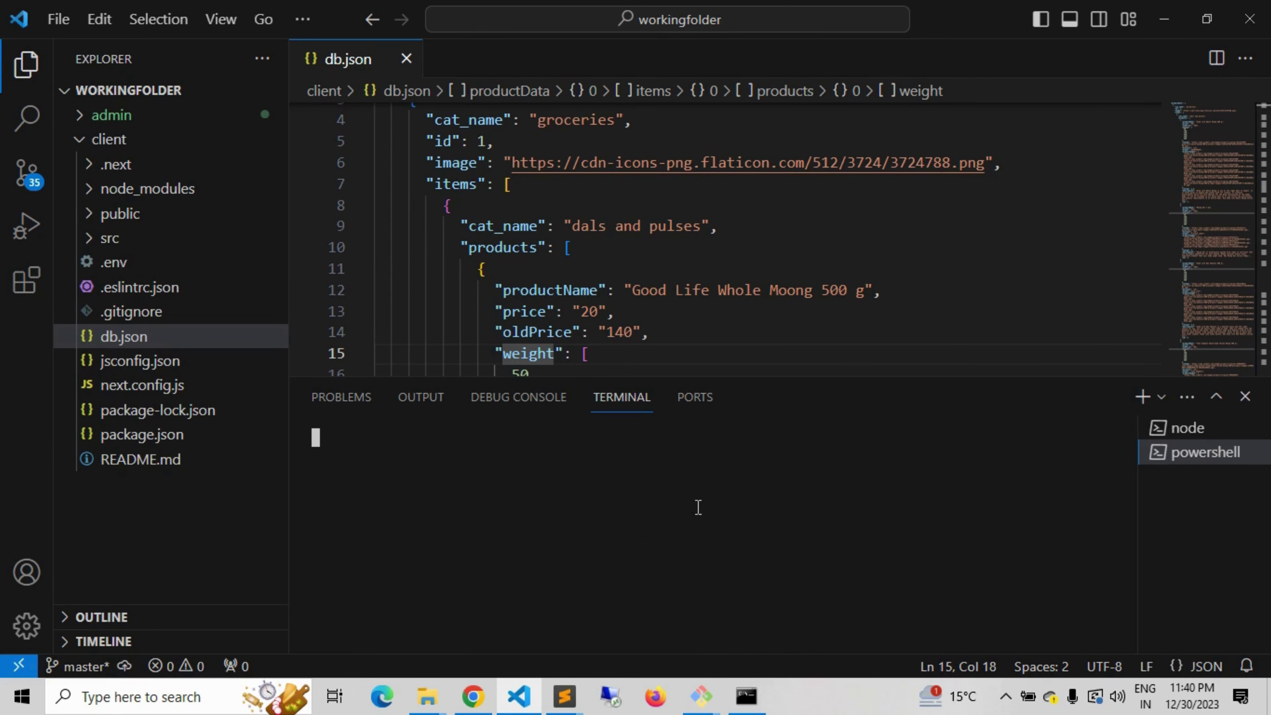
text(cd admi)
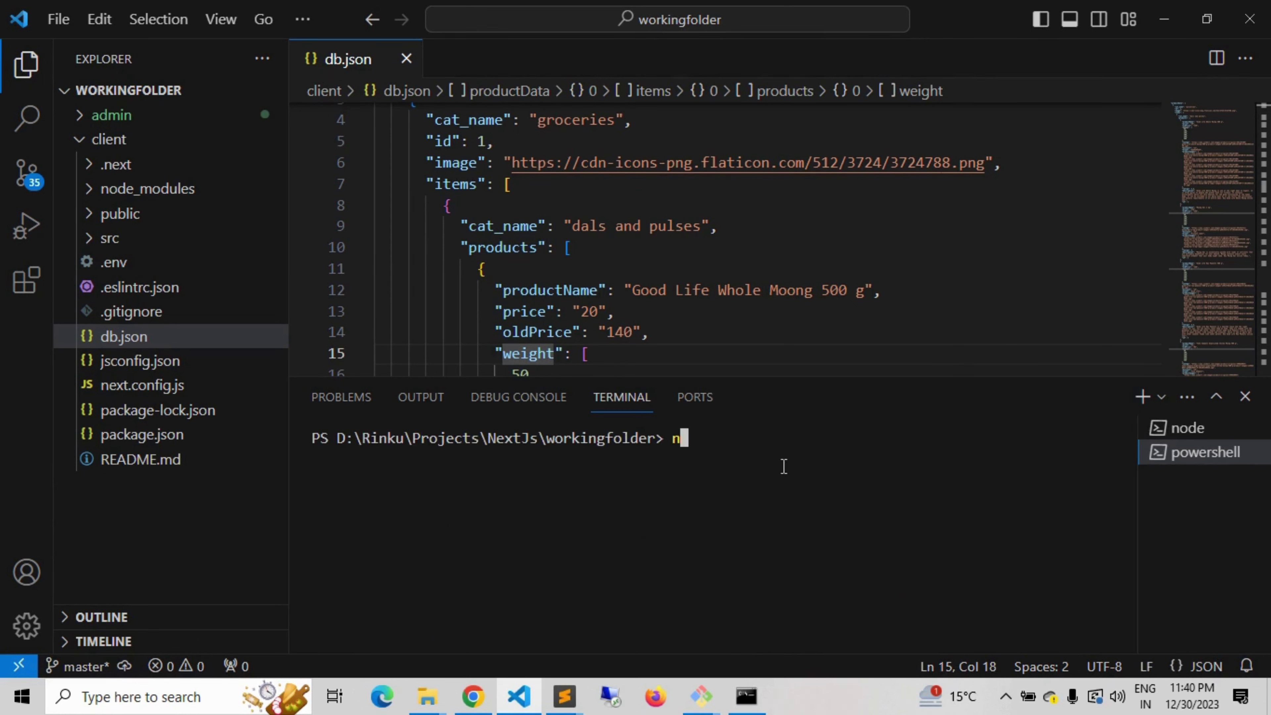
text(n)
key(Return)
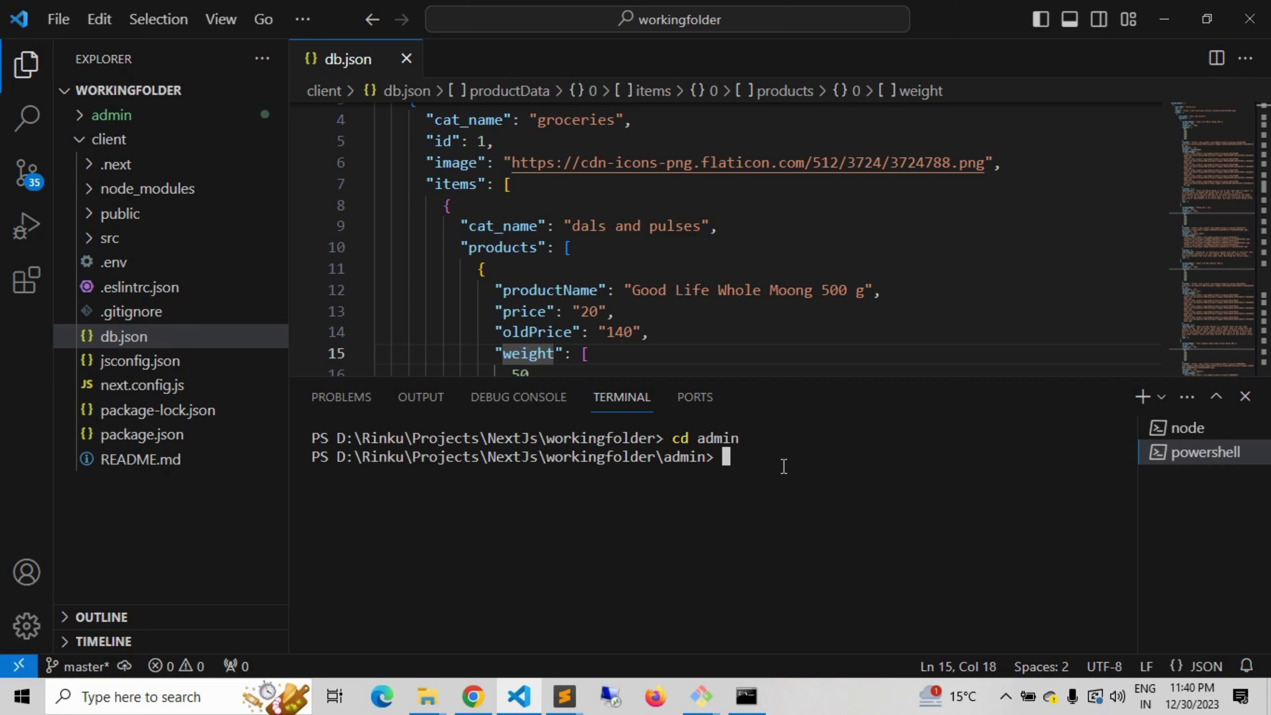
text(npm start)
key(Return)
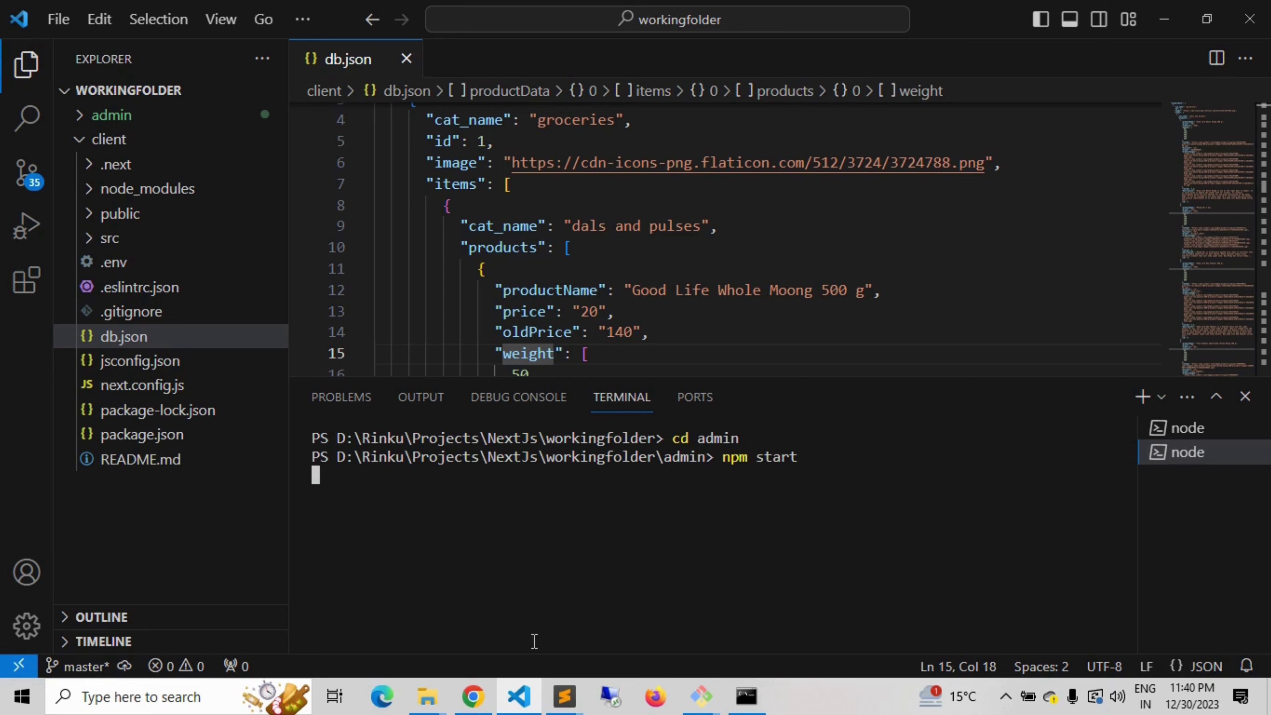
- Return to the Content-Type Builder in Chrome and discard the unfinished categories relation field of Product
click(473, 696)
click(341, 19)
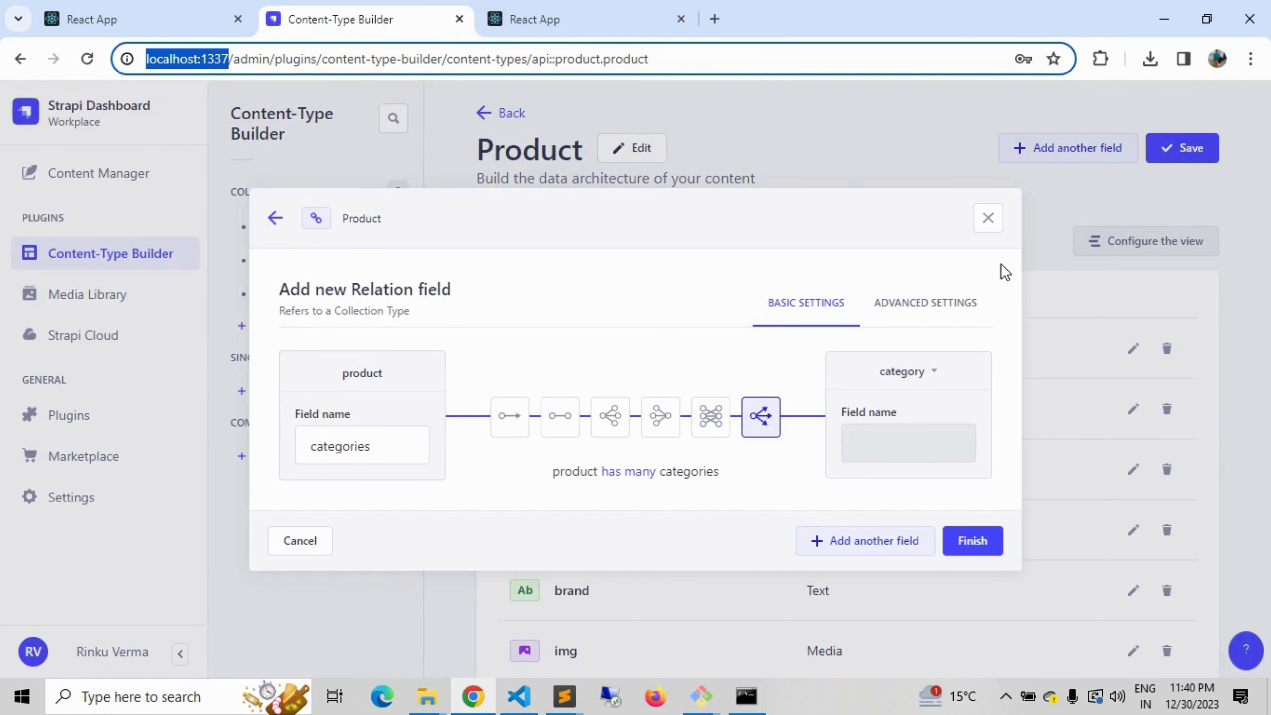
click(987, 218)
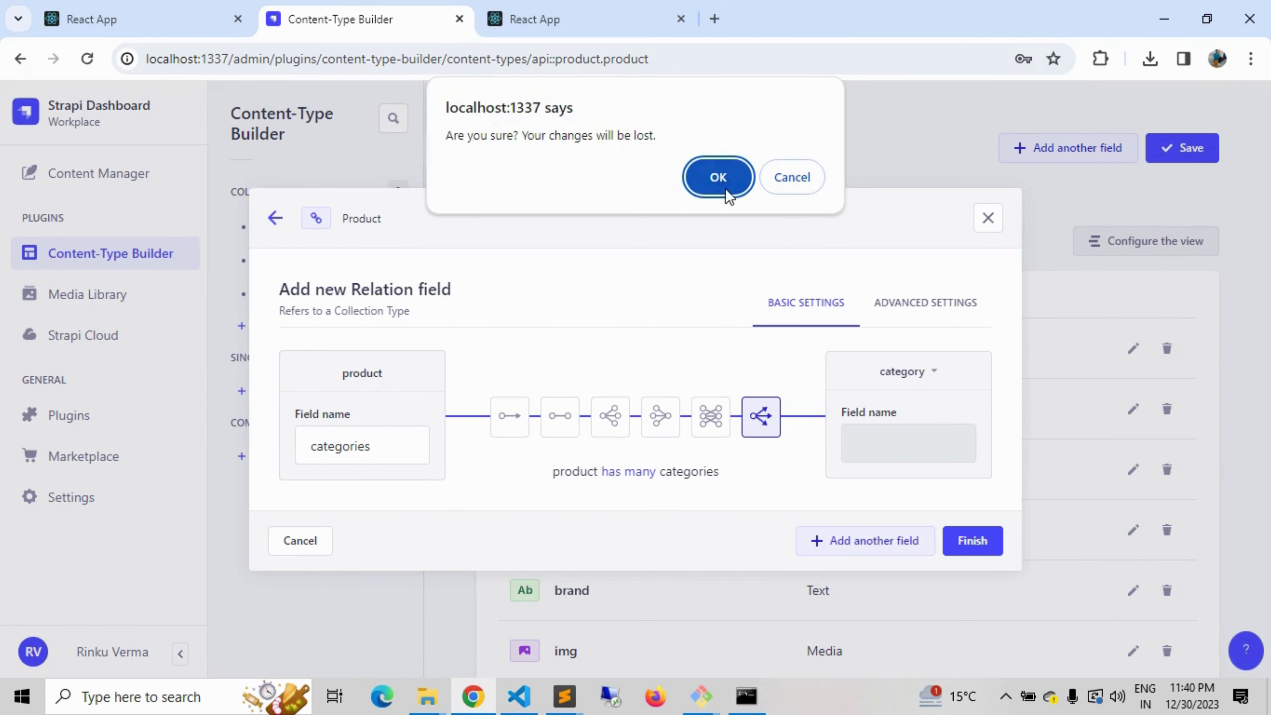
click(795, 180)
click(979, 223)
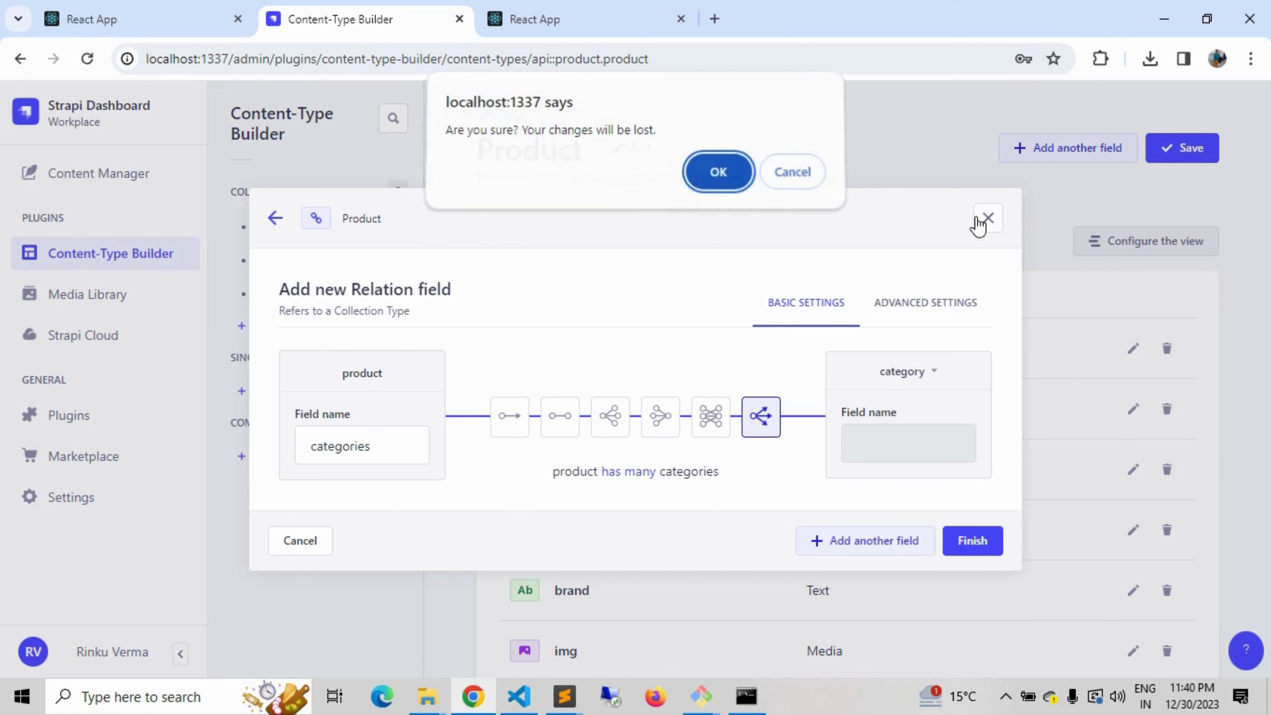
click(800, 171)
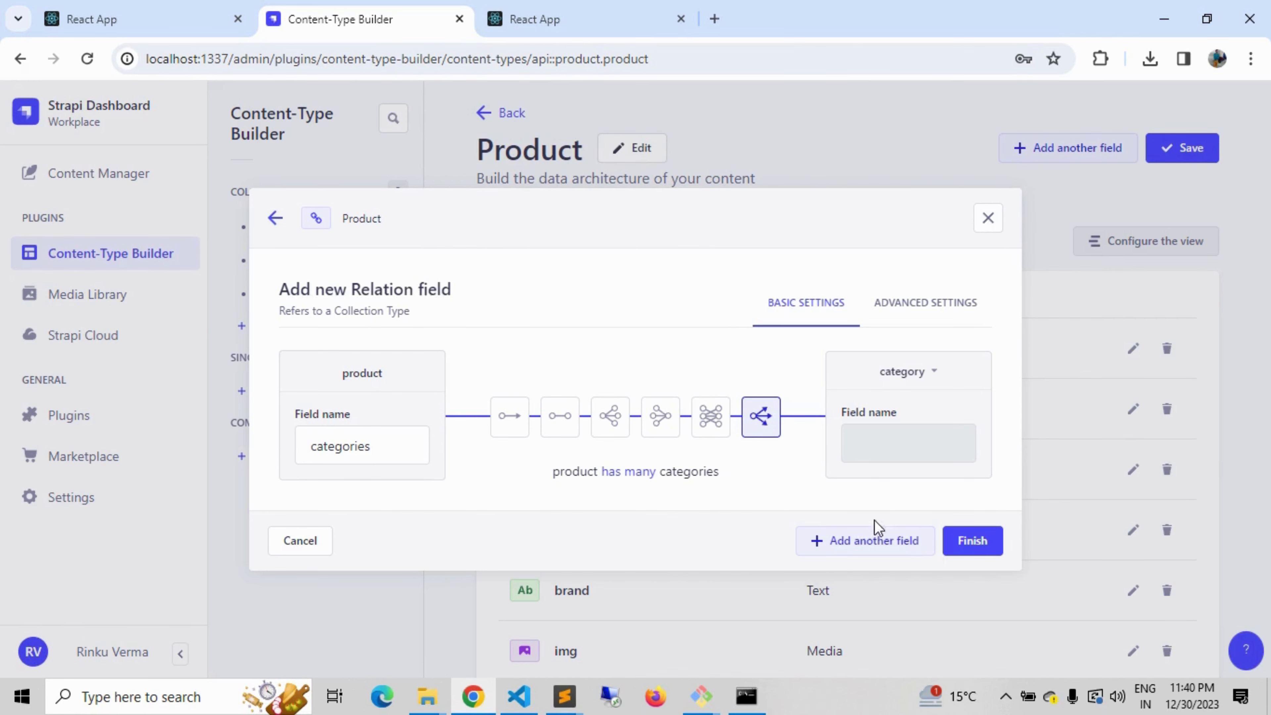
click(988, 219)
click(733, 178)
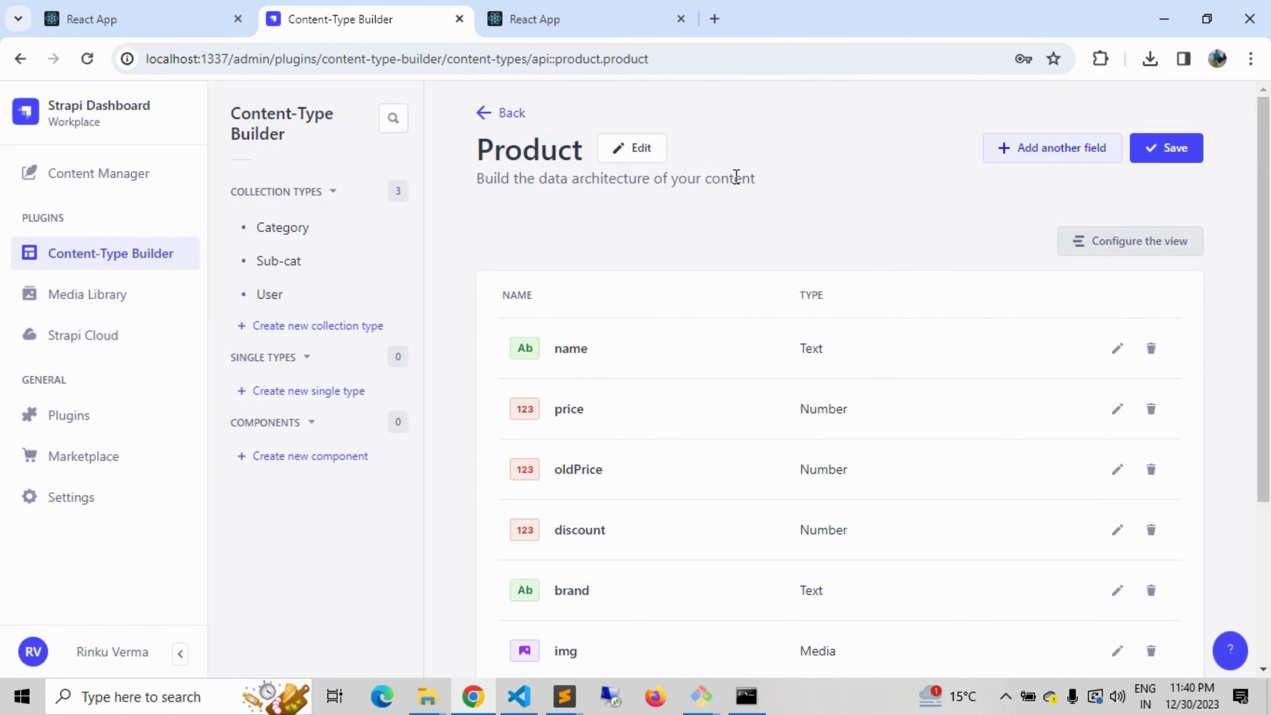
- Examine the Product type's field list and check the server's start-up progress in the VS Code terminal
scroll(695, 401, down, 4)
scroll(696, 401, up, 4)
scroll(696, 401, down, 4)
scroll(696, 401, up, 4)
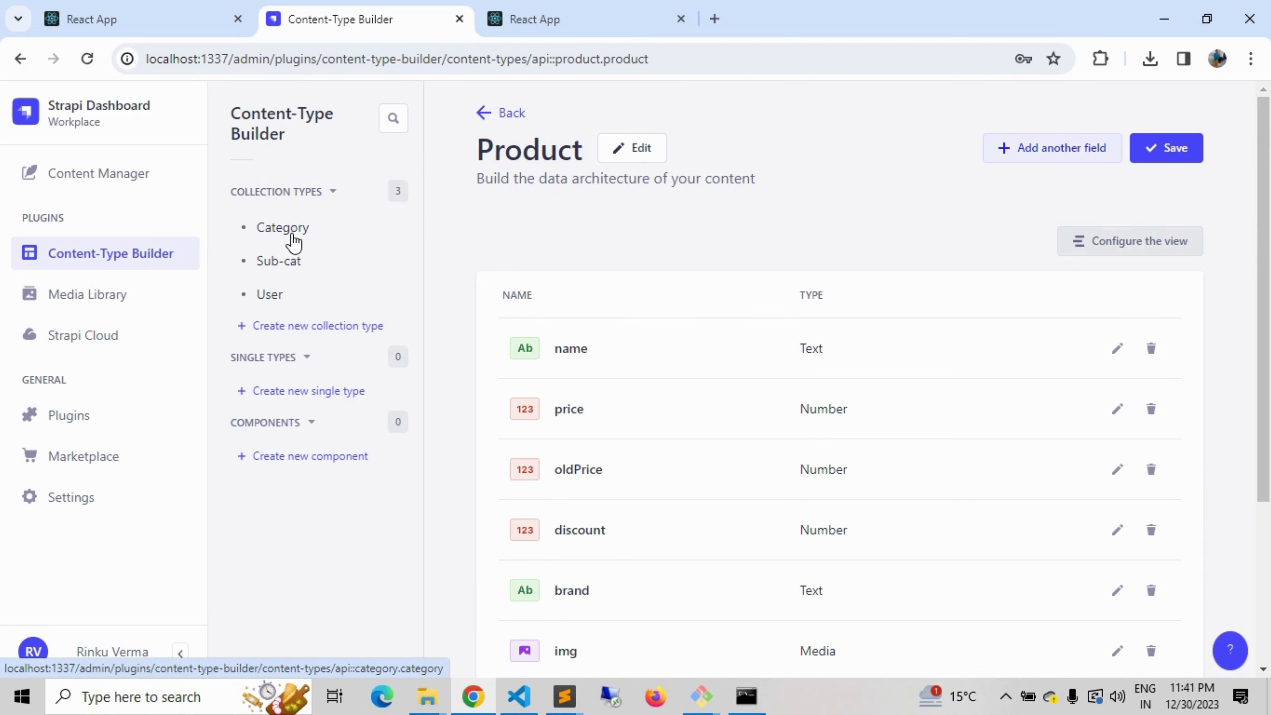
click(519, 696)
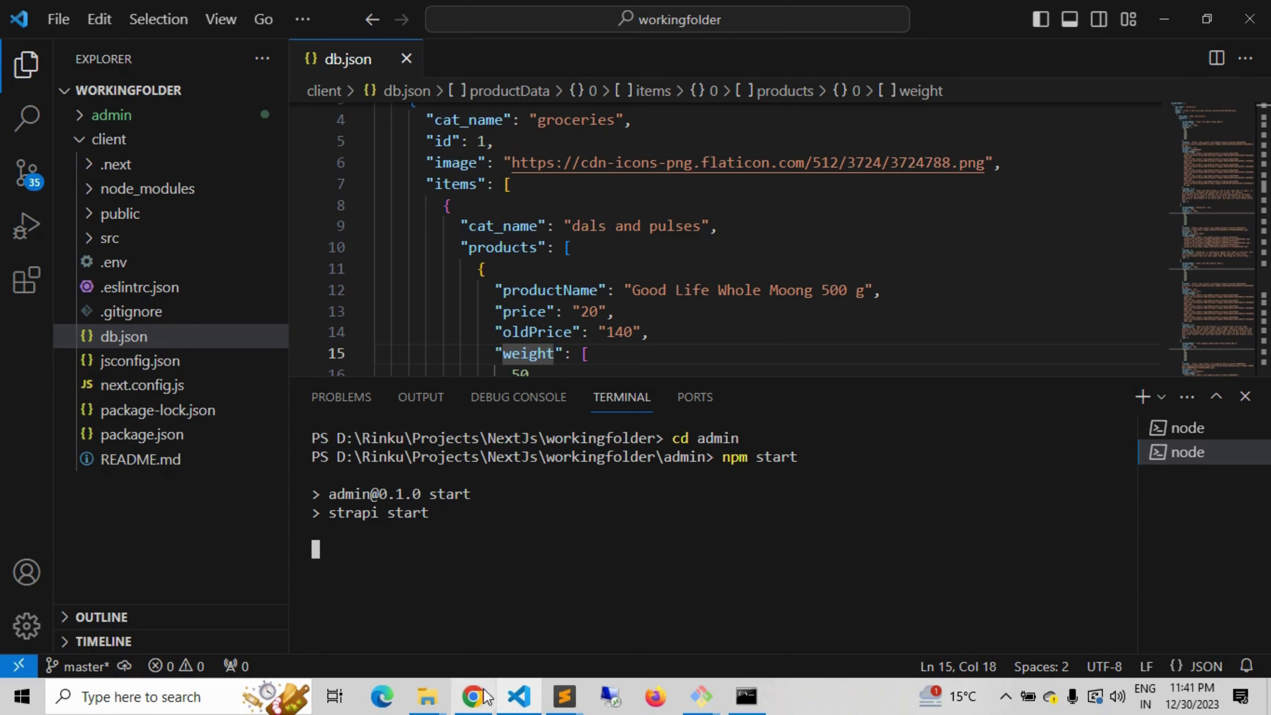
click(473, 696)
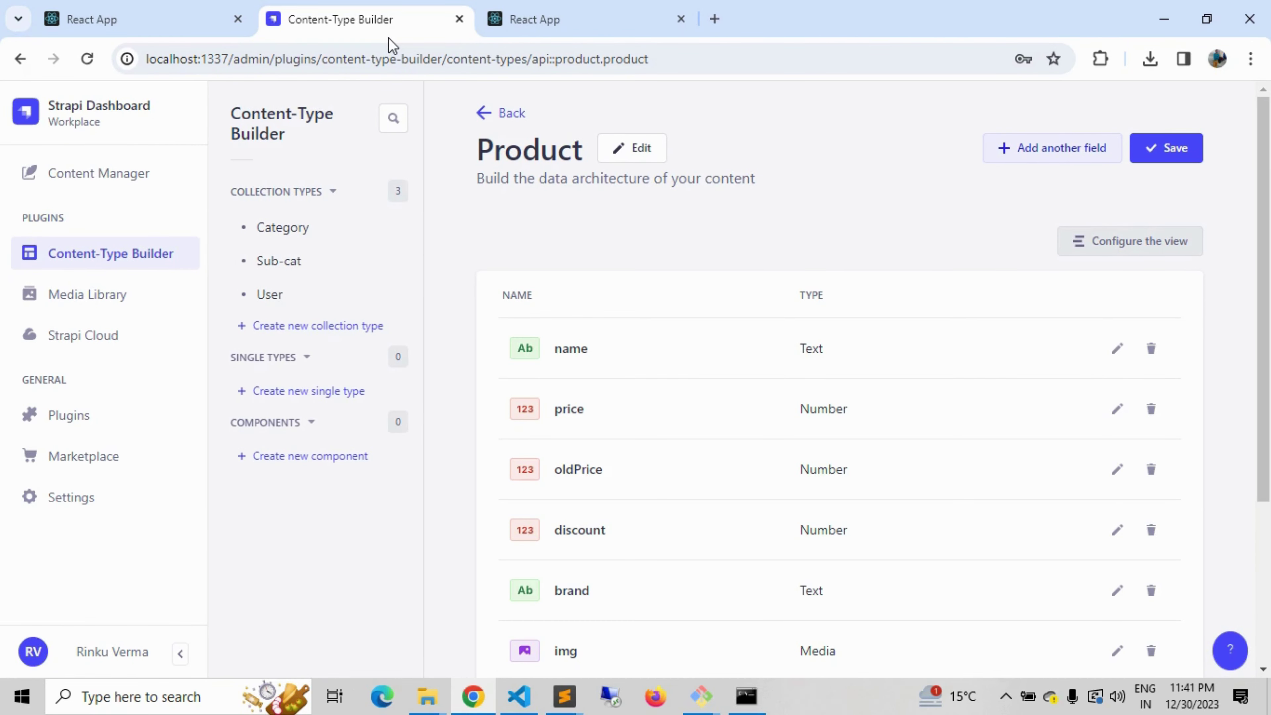
key(alt+Tab)
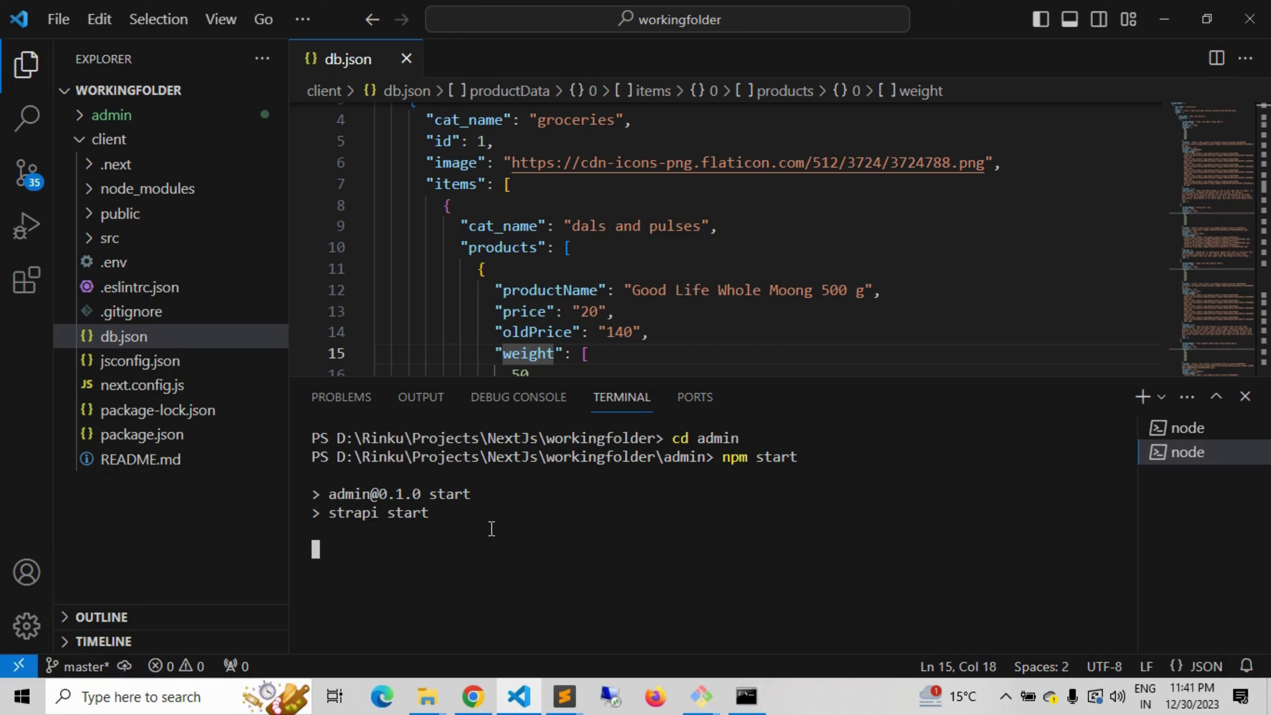
click(473, 696)
scroll(607, 330, down, 5)
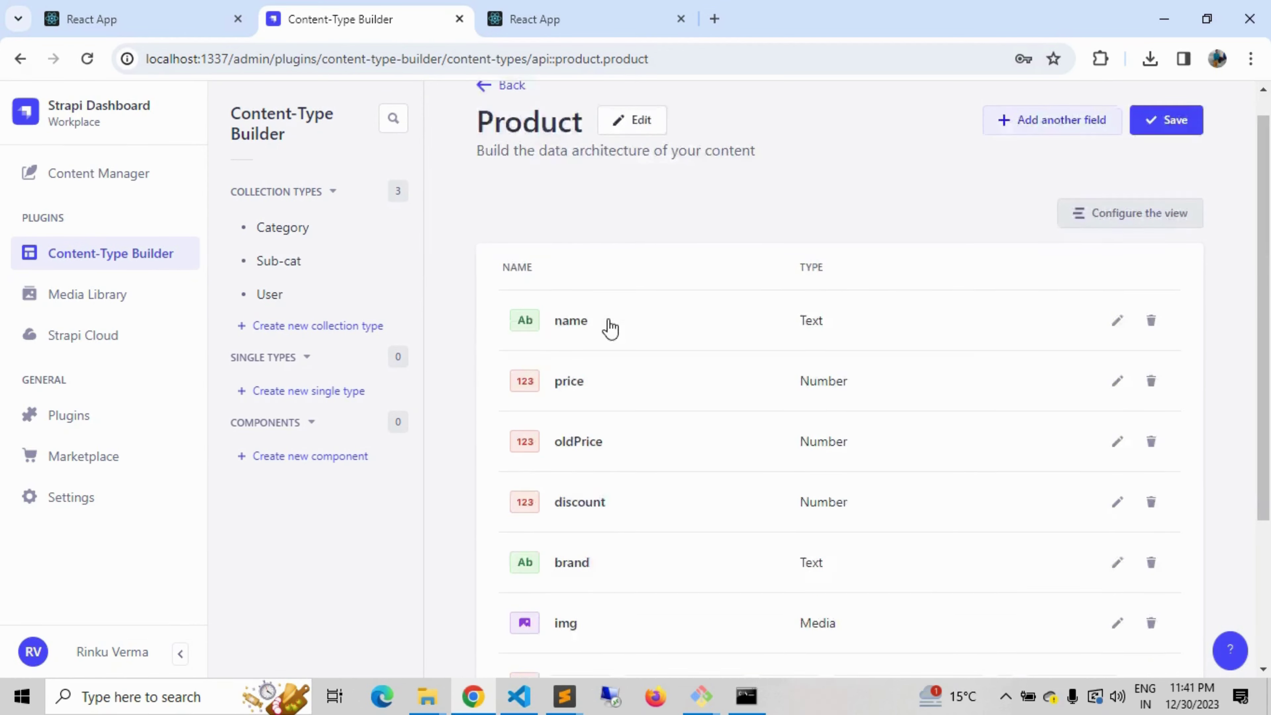
- Reload the Content-Type Builder page in Chrome, check the server start-up in the VS Code terminal, and dismiss the page's information notice
scroll(618, 358, up, 5)
scroll(613, 368, down, 5)
scroll(613, 371, up, 5)
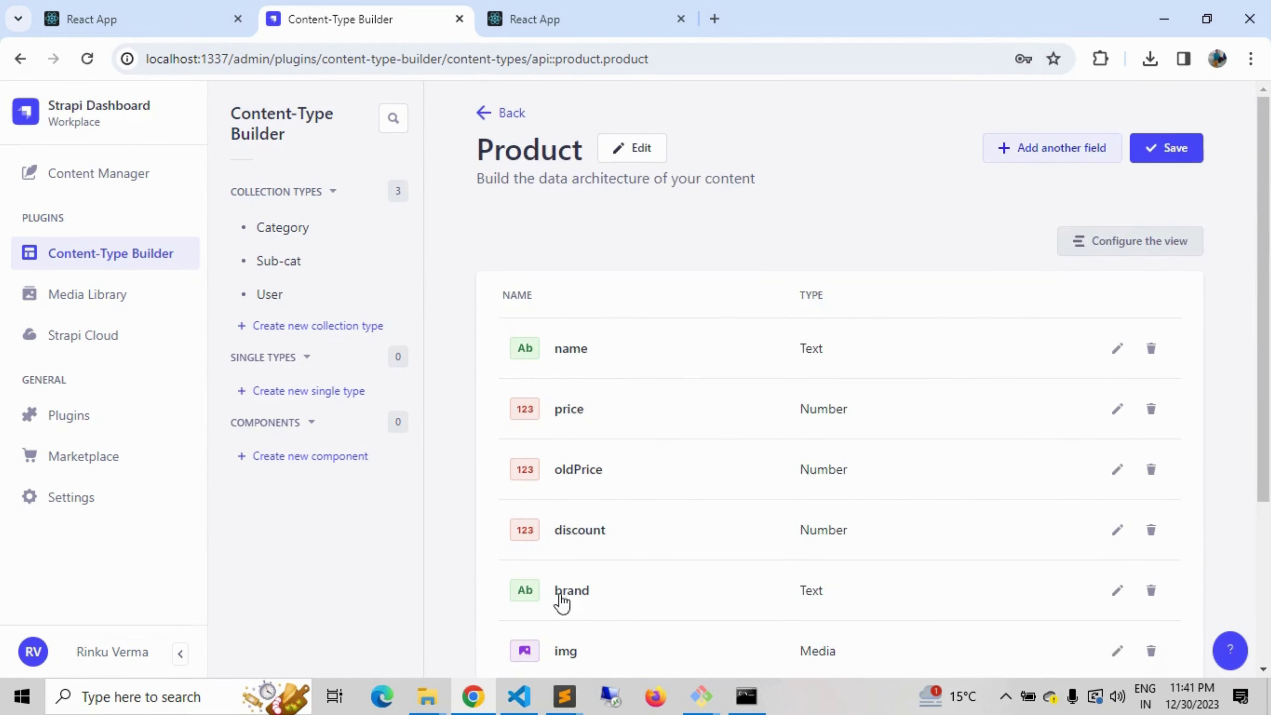
click(520, 701)
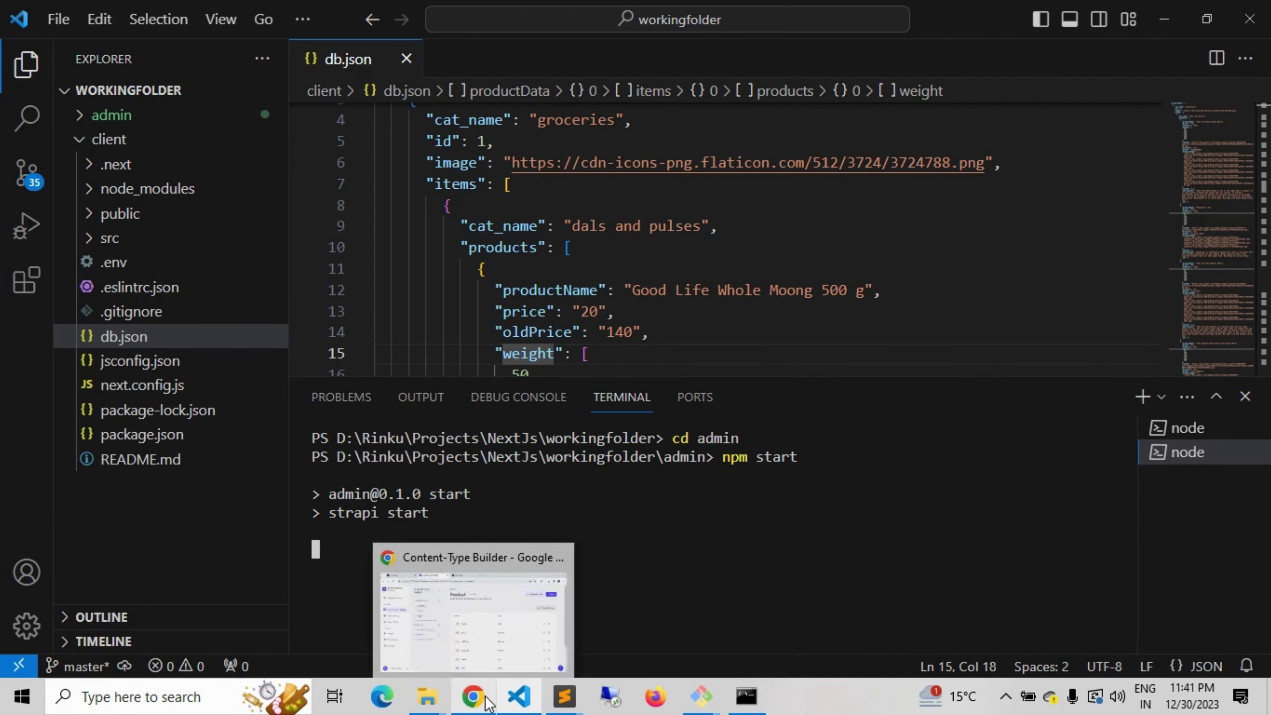
click(472, 696)
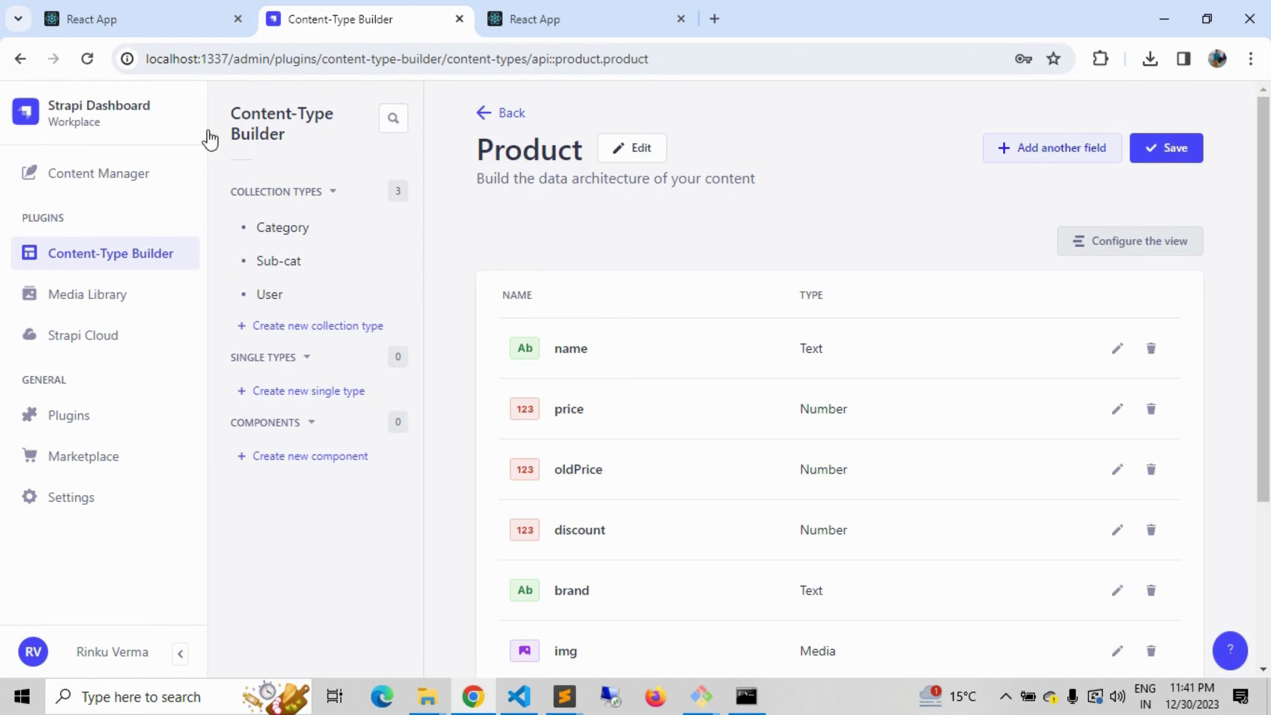
click(87, 58)
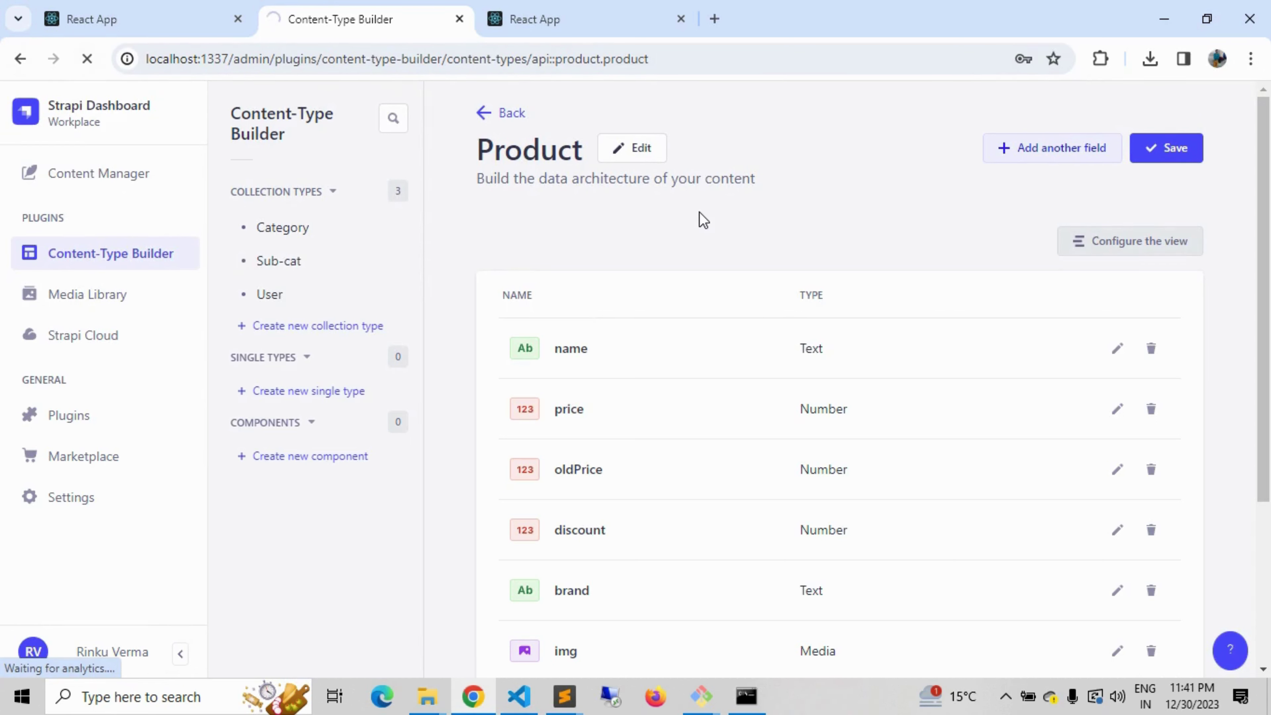
click(519, 696)
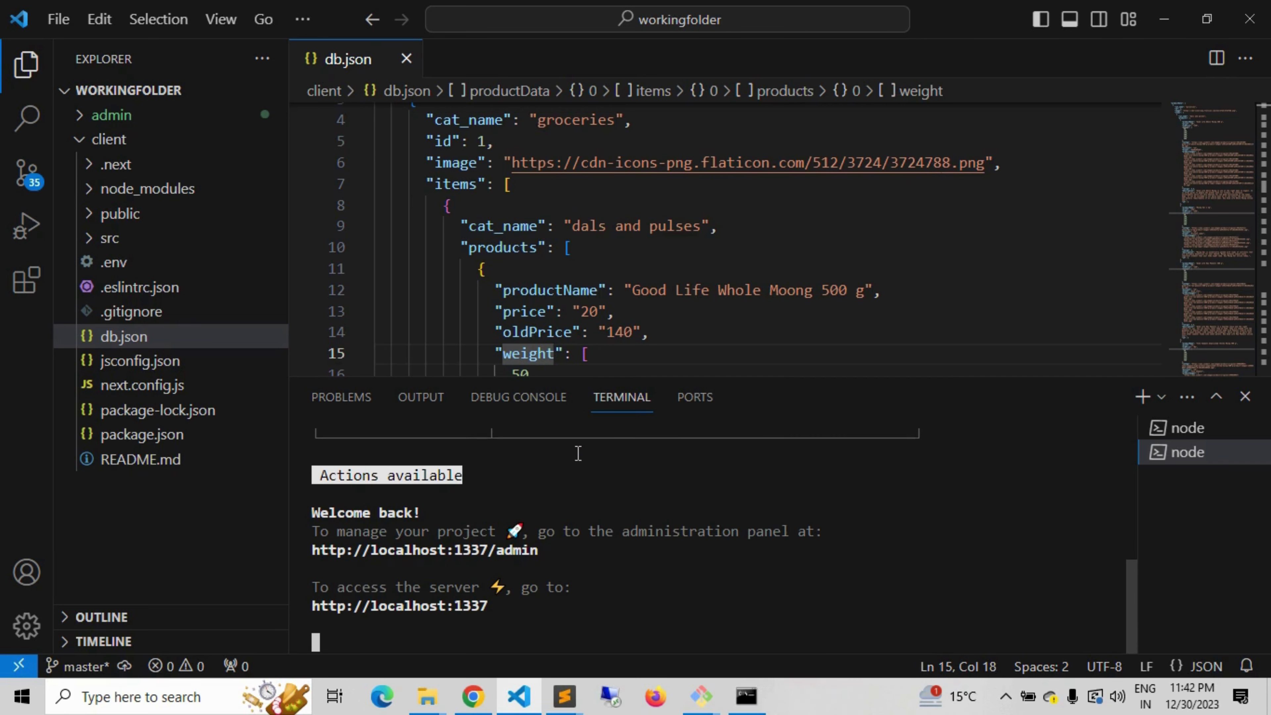
click(473, 696)
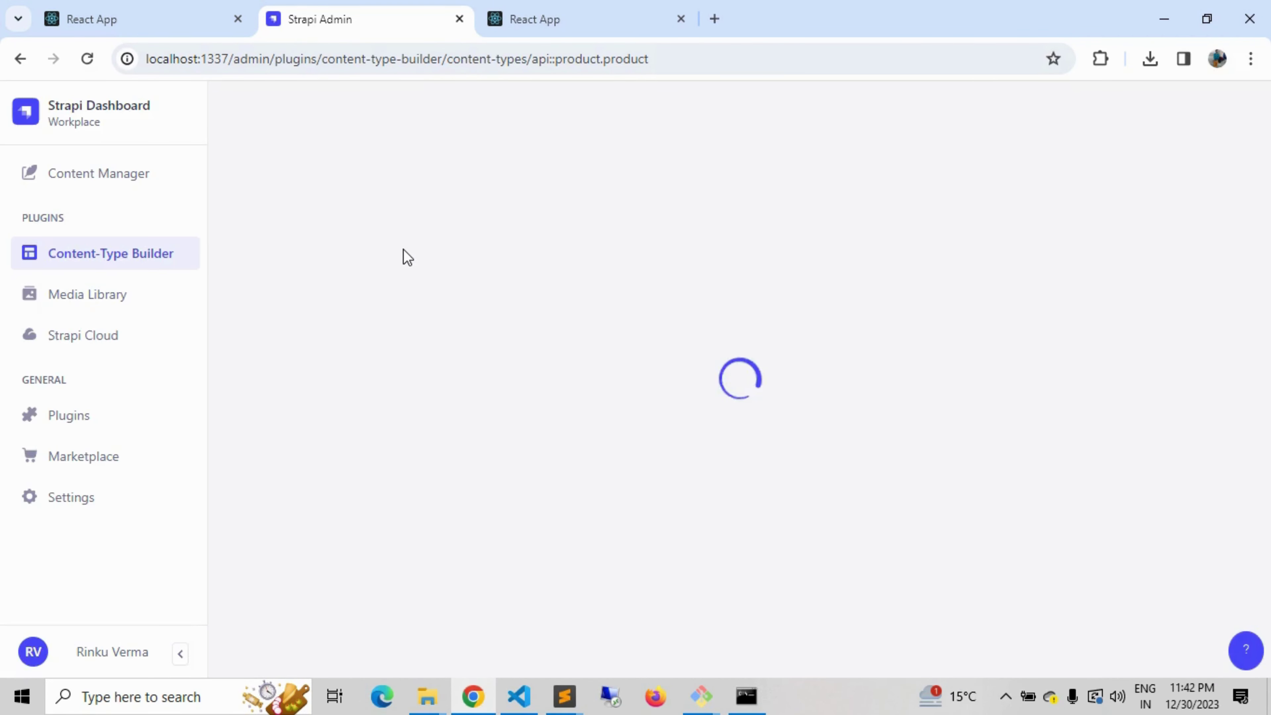
click(838, 156)
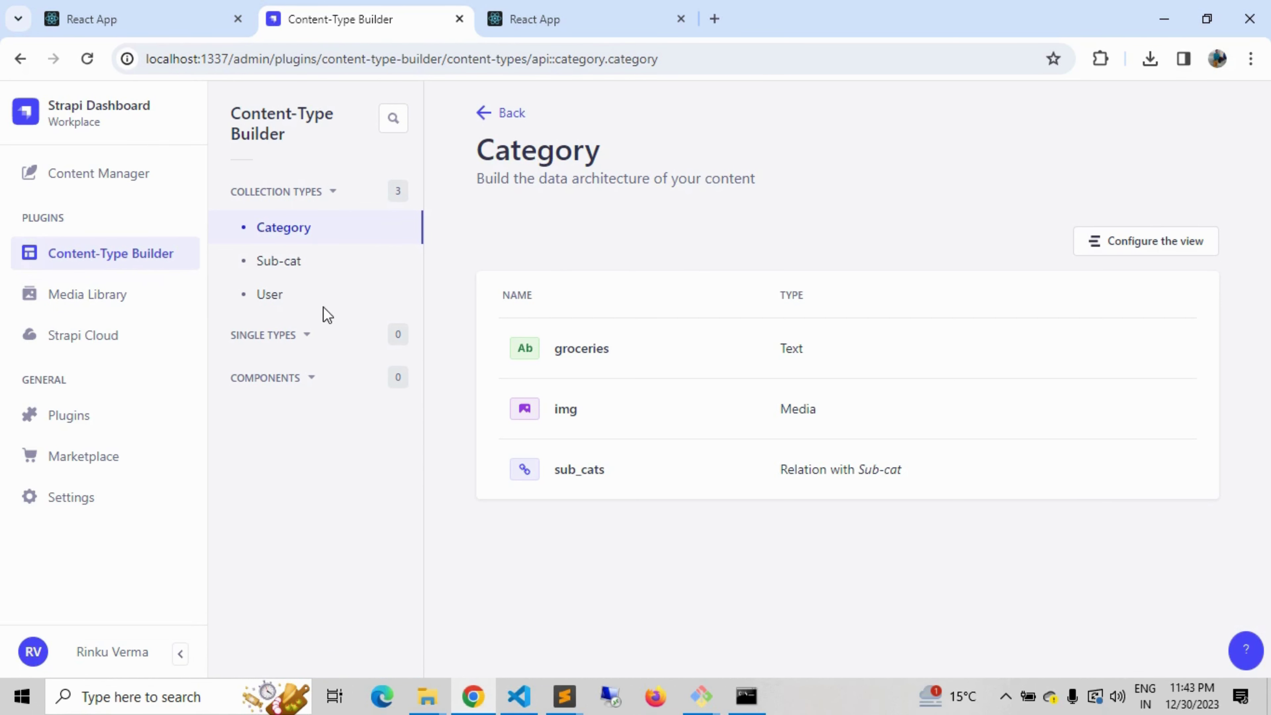
- Look through the Category, Sub-cat and User types in the Content-Type Builder and the category entries in the Content Manager for editing options
click(121, 173)
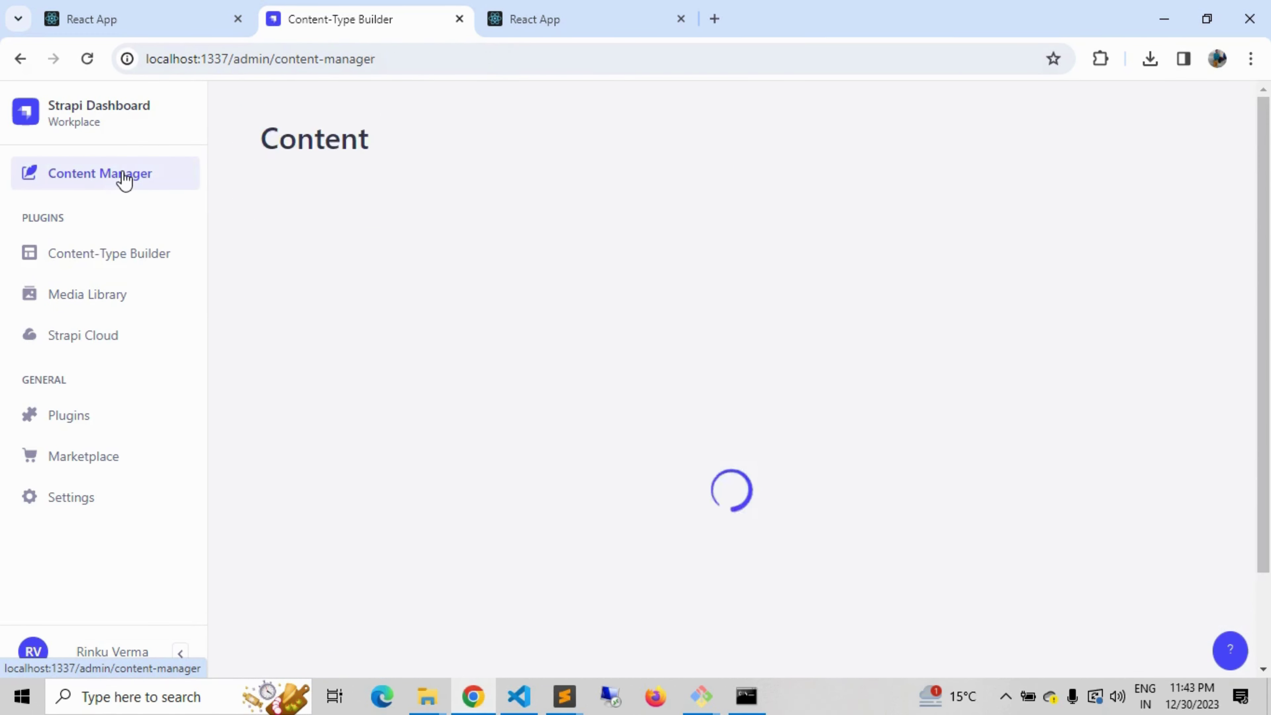
click(103, 260)
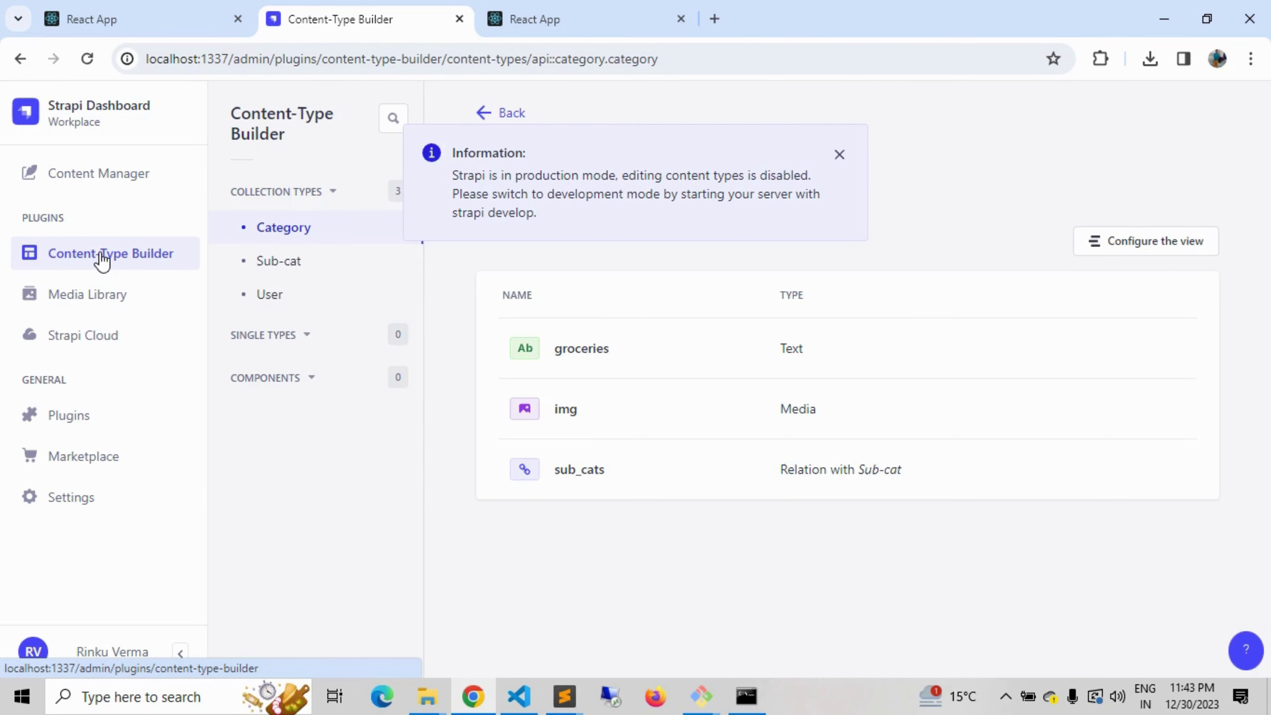
click(292, 263)
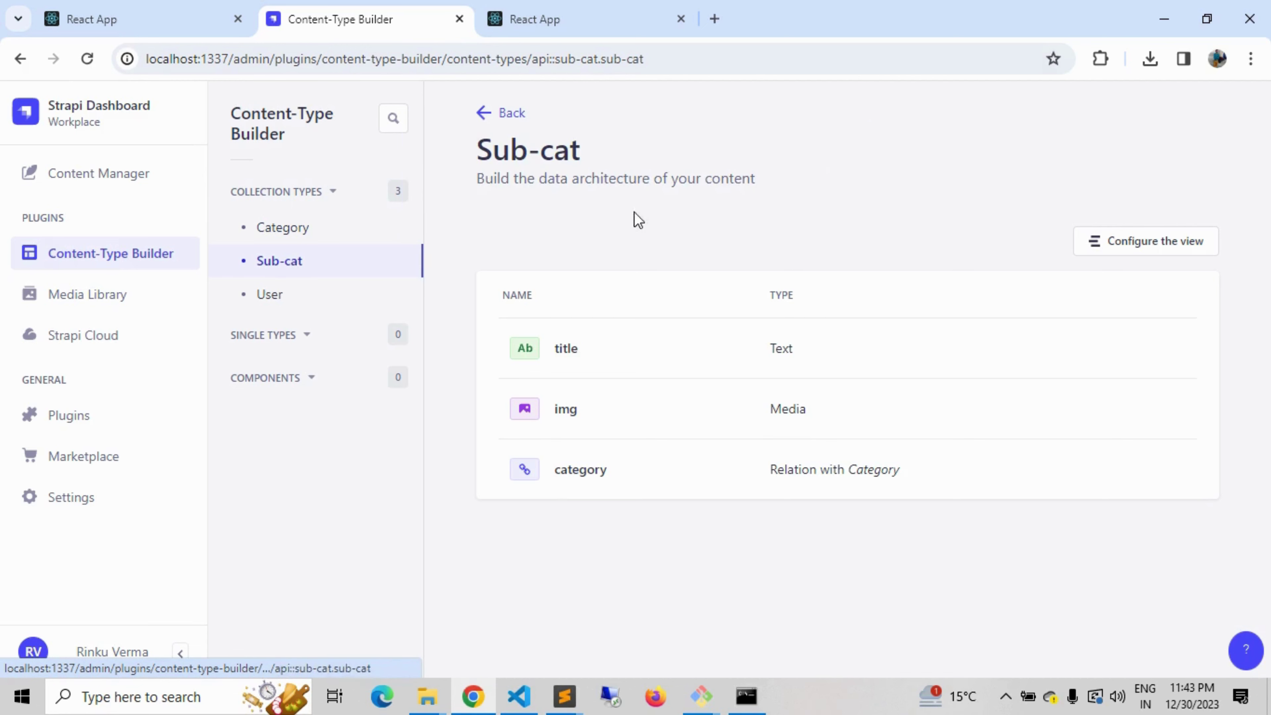
click(331, 236)
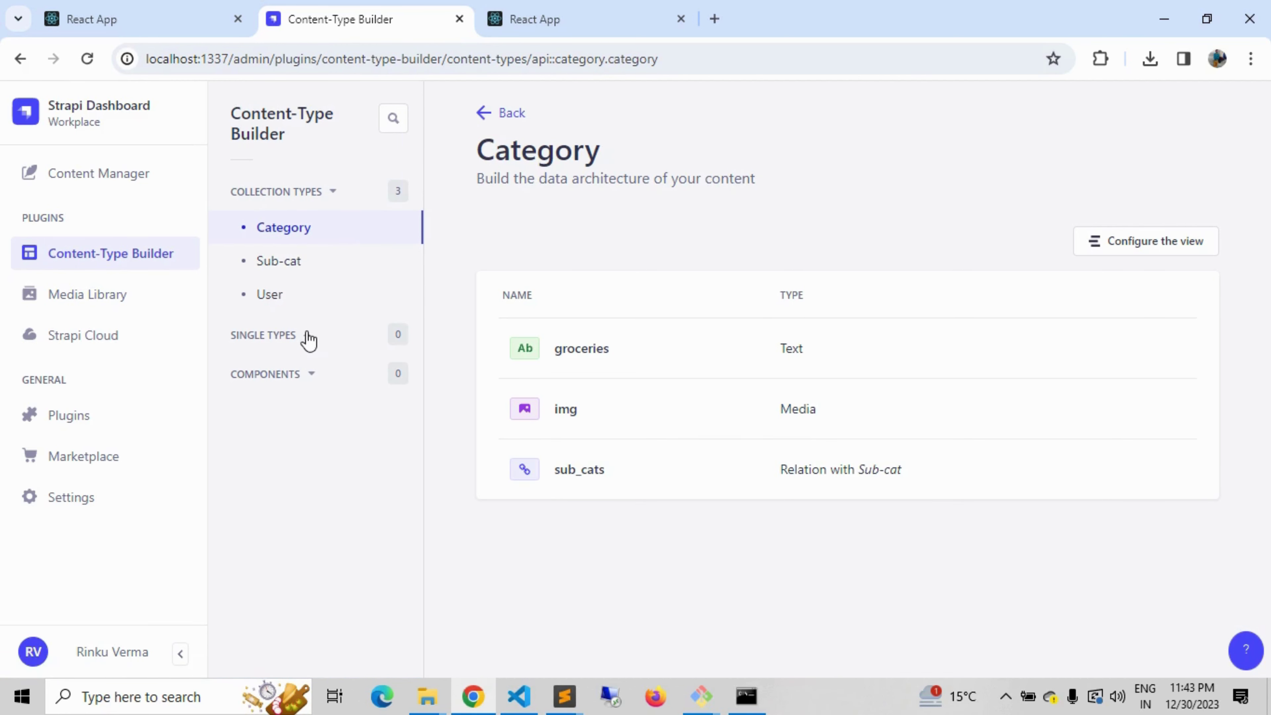
click(253, 300)
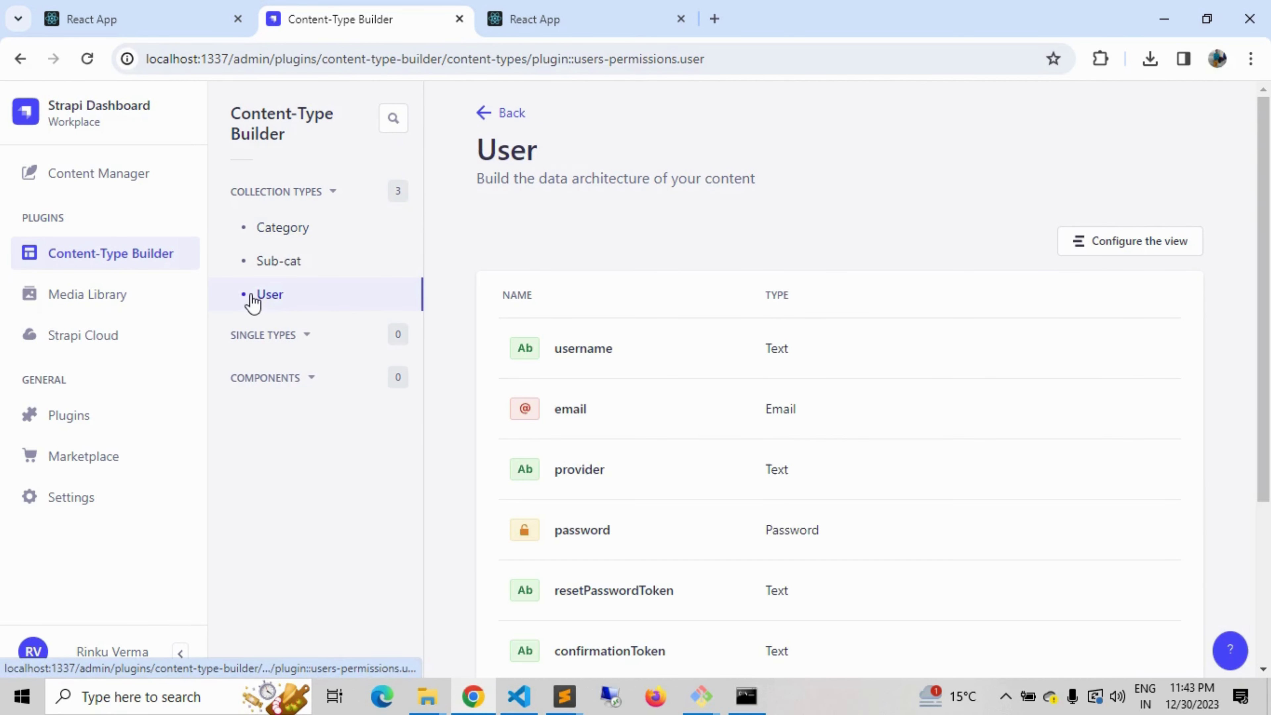
click(310, 259)
click(306, 231)
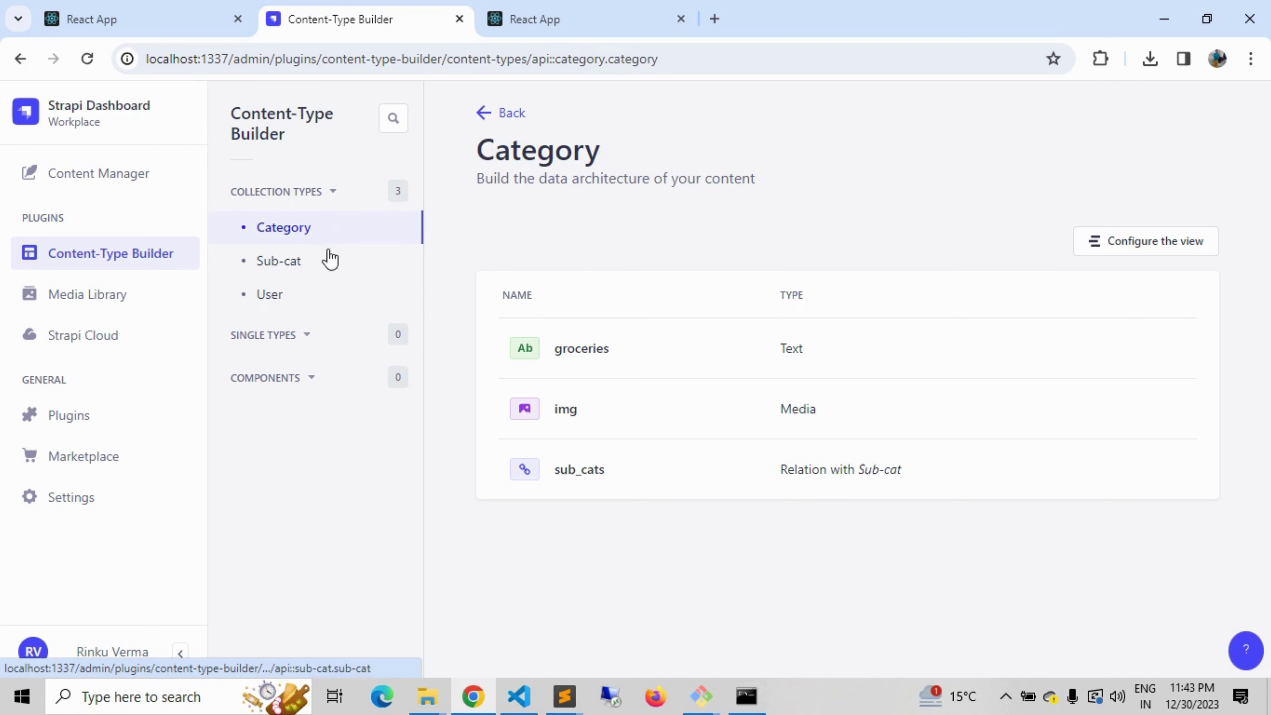
click(113, 167)
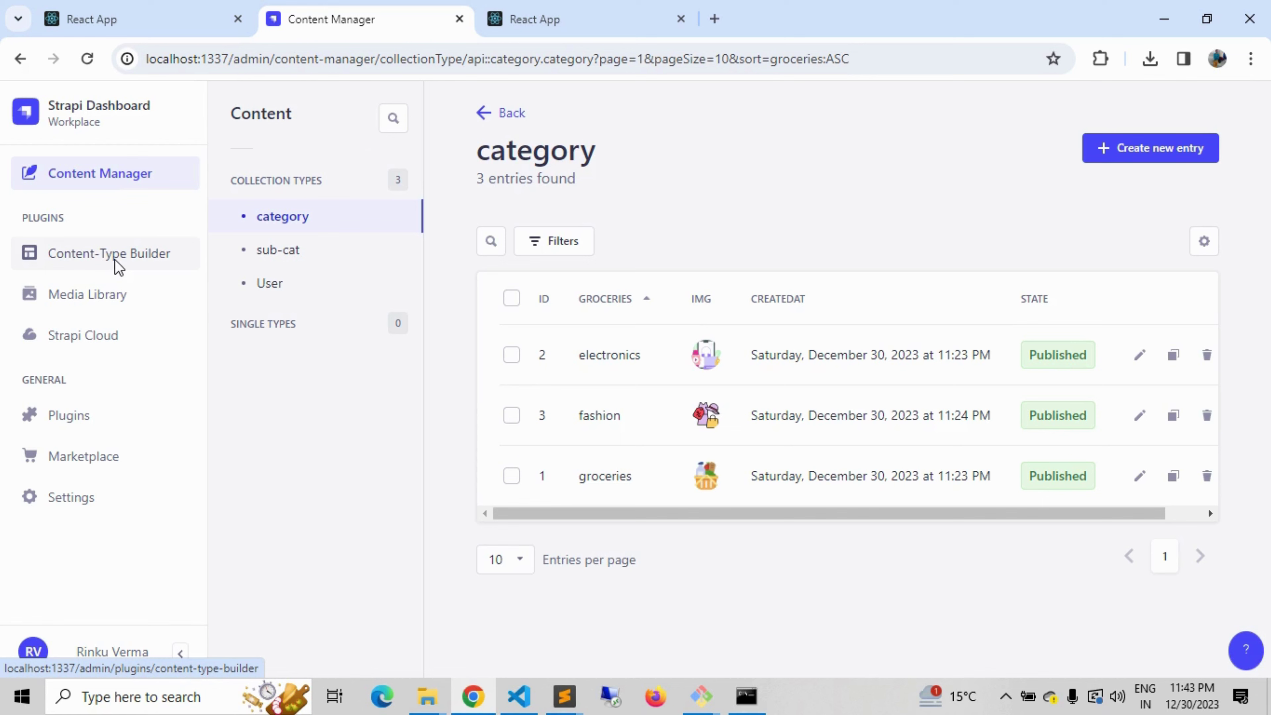
click(116, 256)
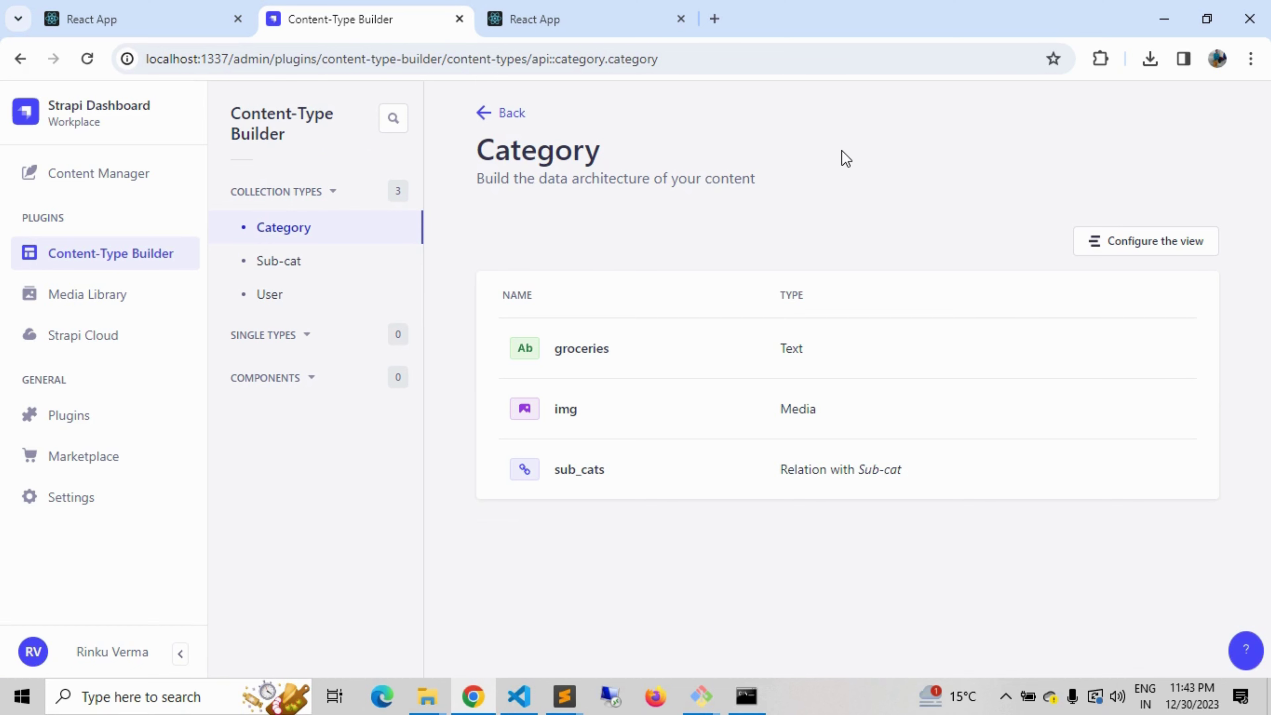
- Inspect Category's view configuration and its entry title setting, then go back to the Content-Type Builder and open the User type
click(1119, 235)
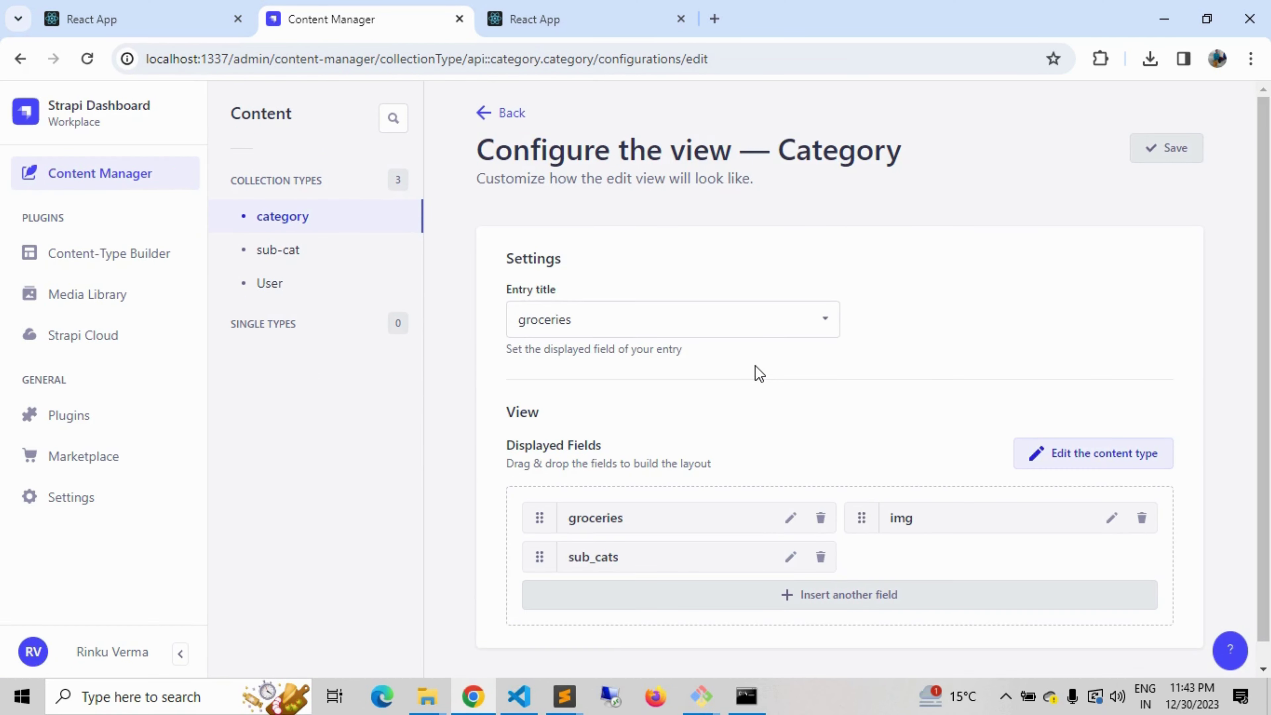
click(683, 317)
click(684, 316)
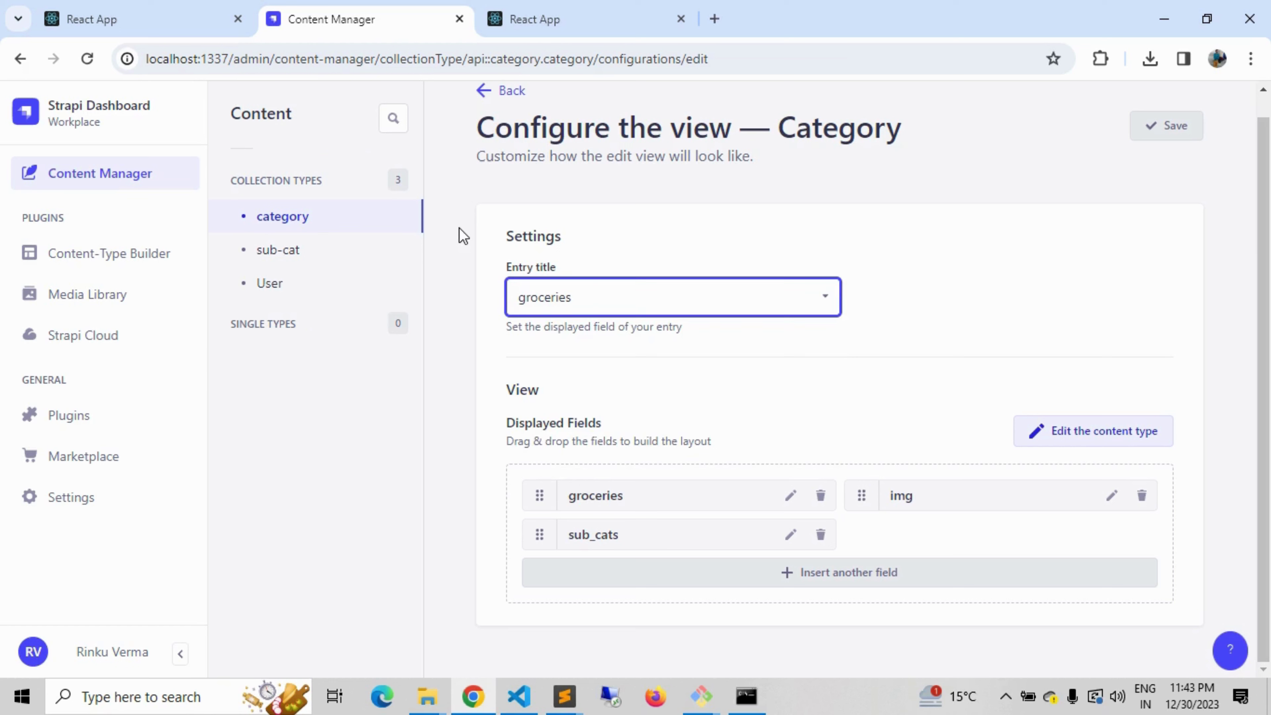
key(alt+Left)
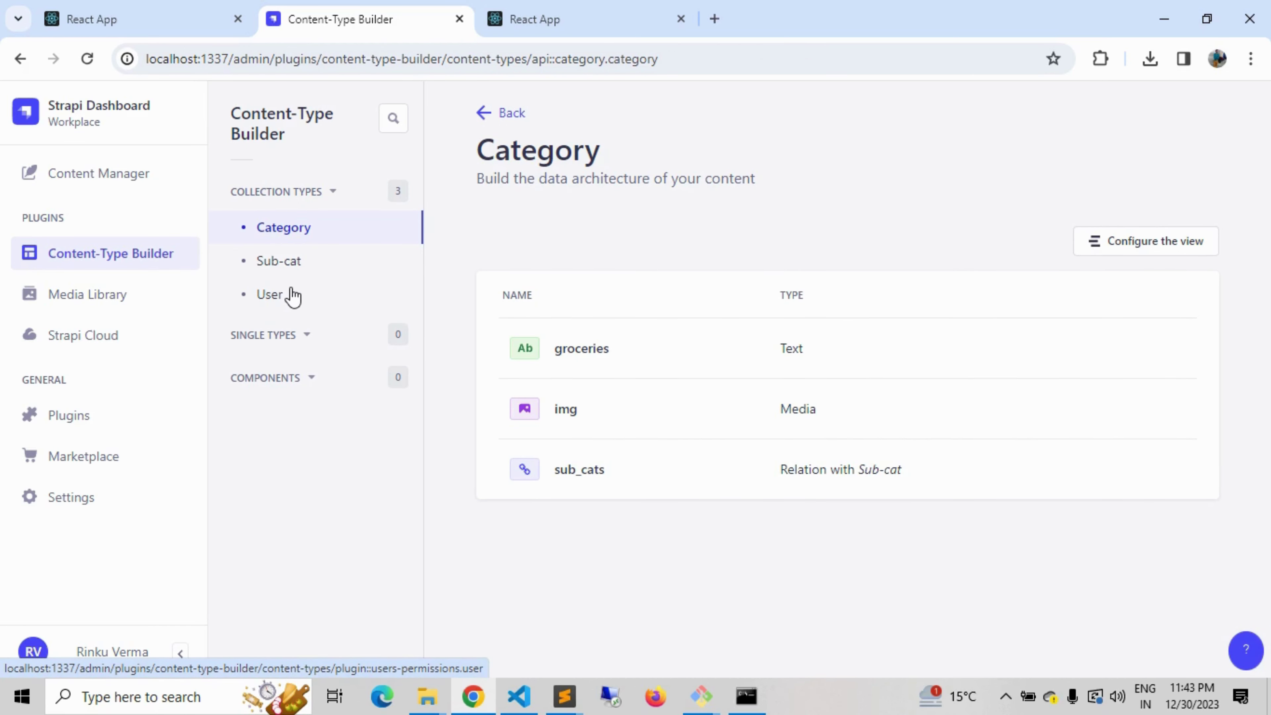
click(293, 296)
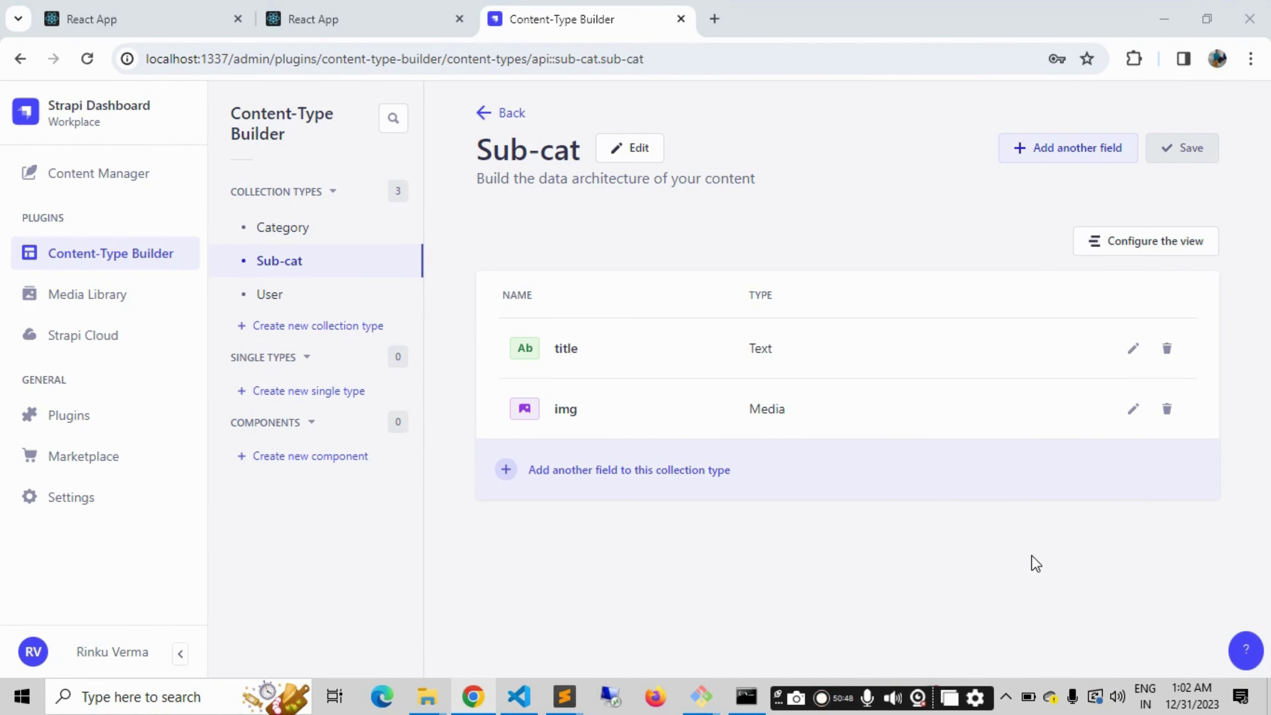
- Start a new relation field on the Sub-cat collection type with Category as its target, and read the default relation description
click(1059, 150)
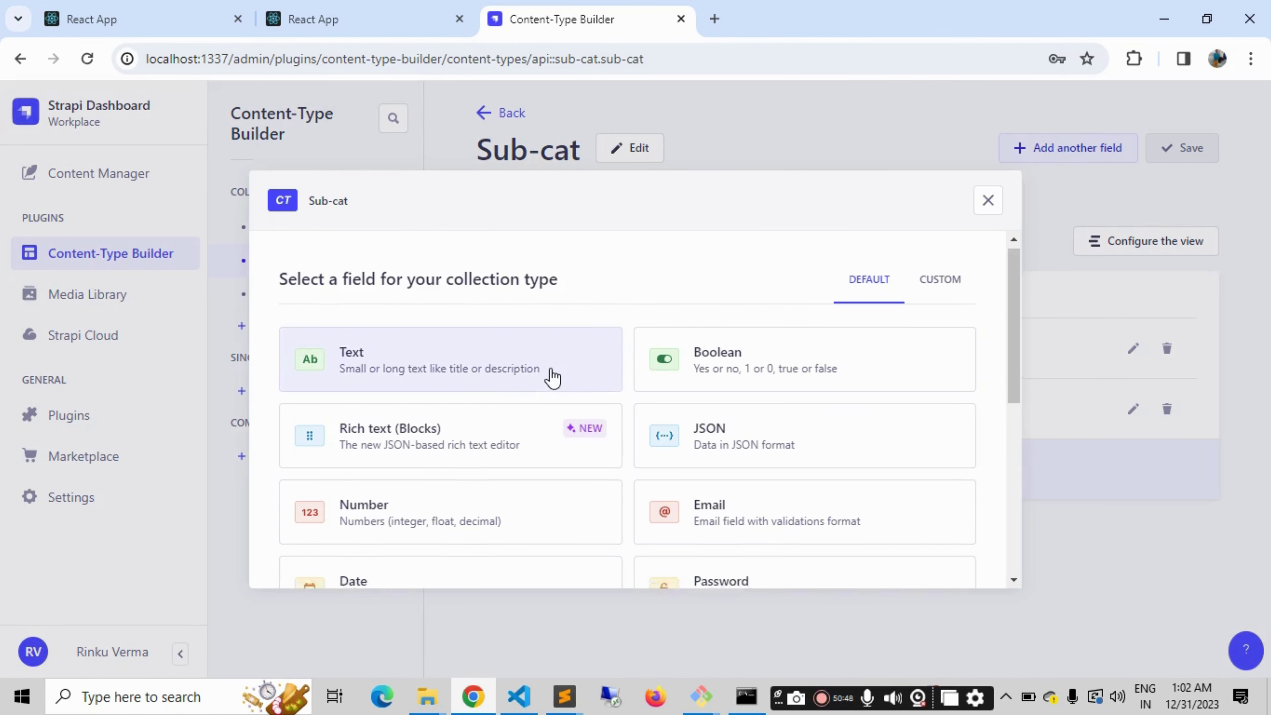
scroll(547, 374, down, 5)
click(389, 375)
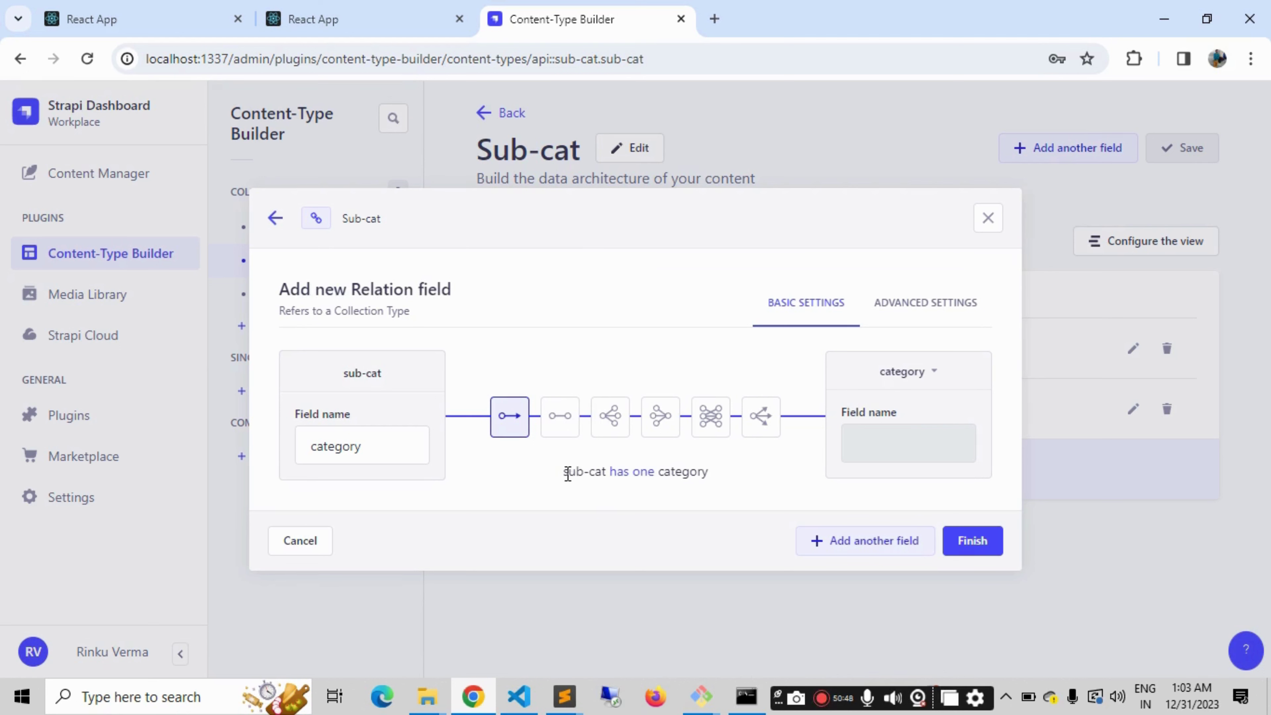
drag(568, 474, 708, 474)
click(708, 474)
- Compare the relation types, choose "category has many sub-cats" for the new field, and save the Sub-cat collection type
click(610, 416)
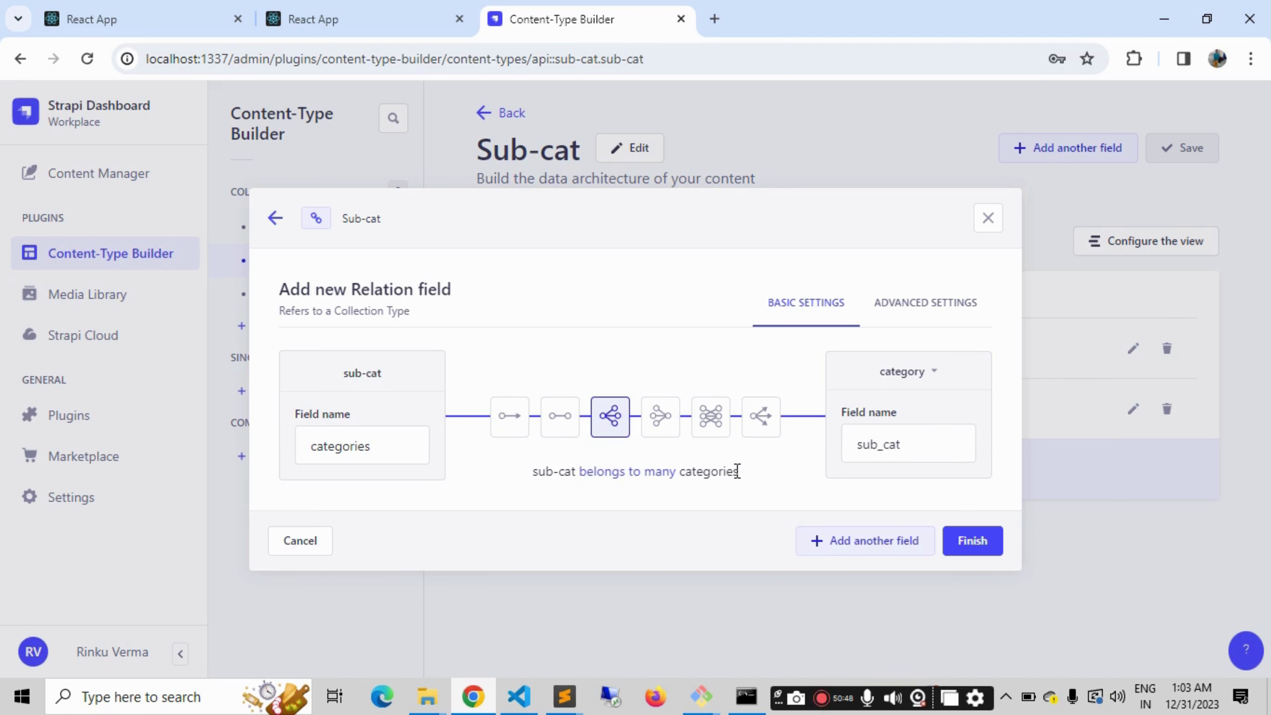
click(659, 420)
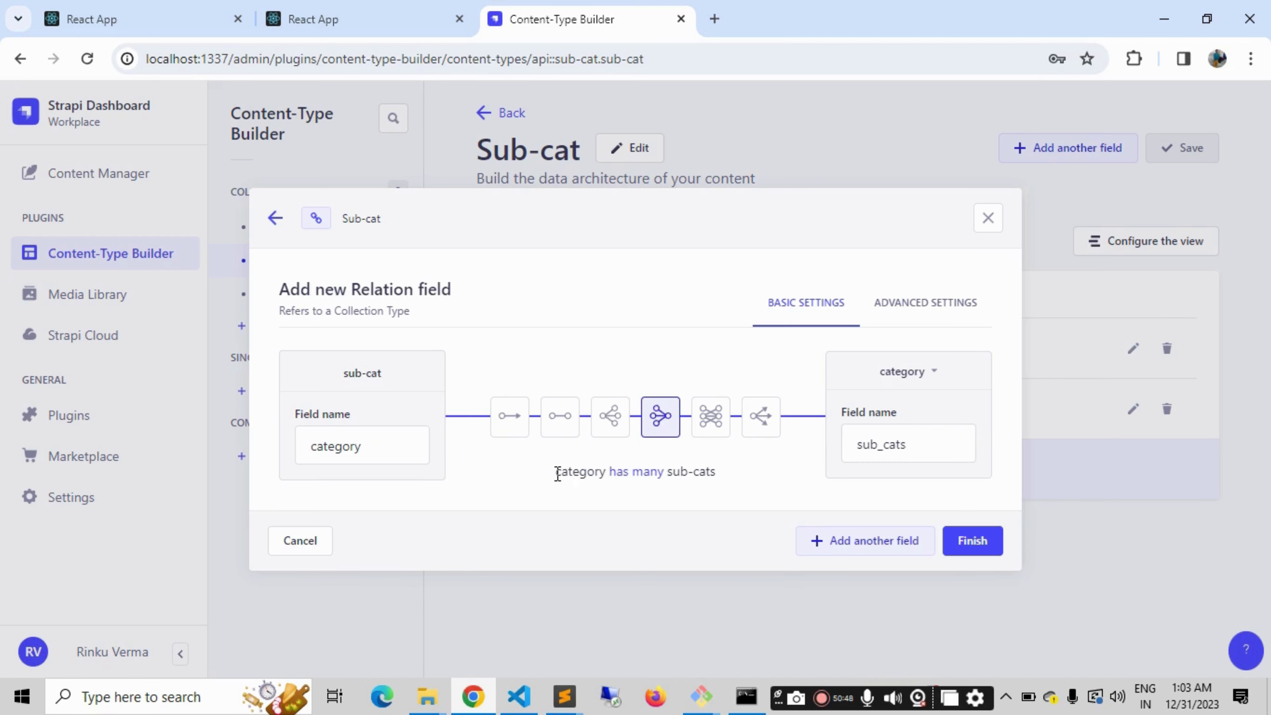
drag(554, 473, 633, 473)
click(713, 423)
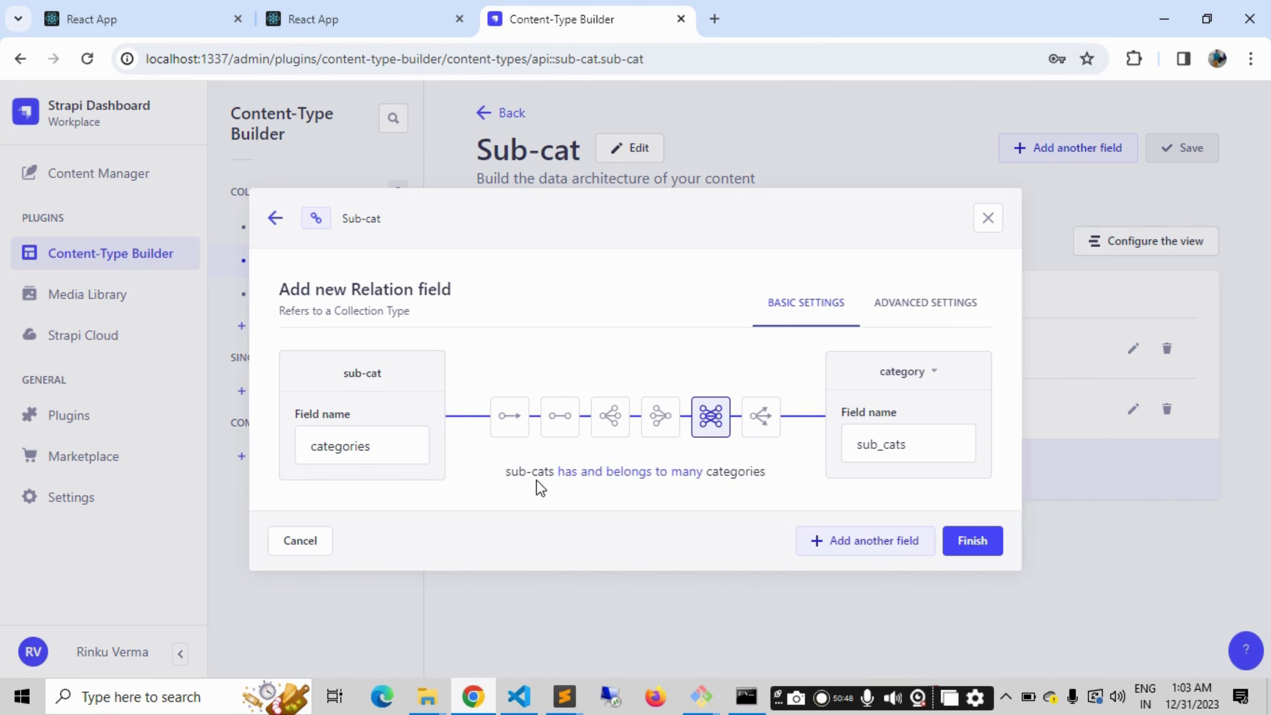
click(658, 419)
drag(554, 474, 717, 474)
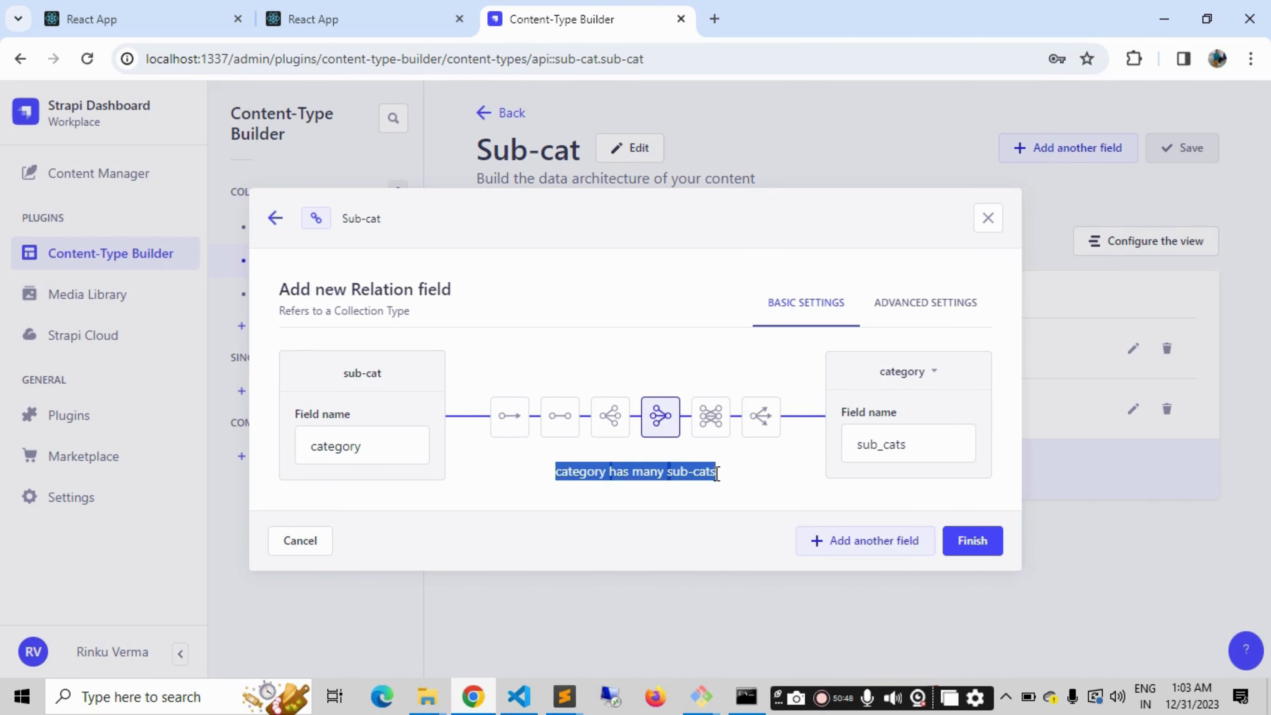
click(966, 543)
click(1204, 149)
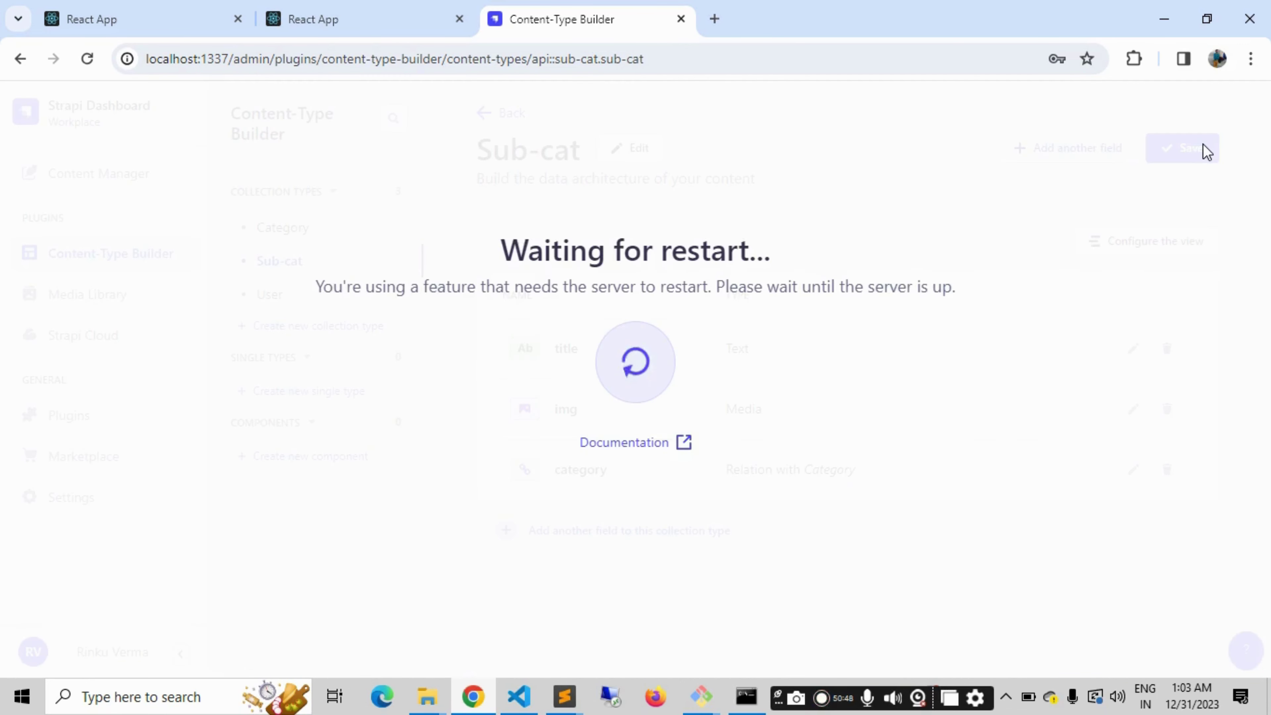
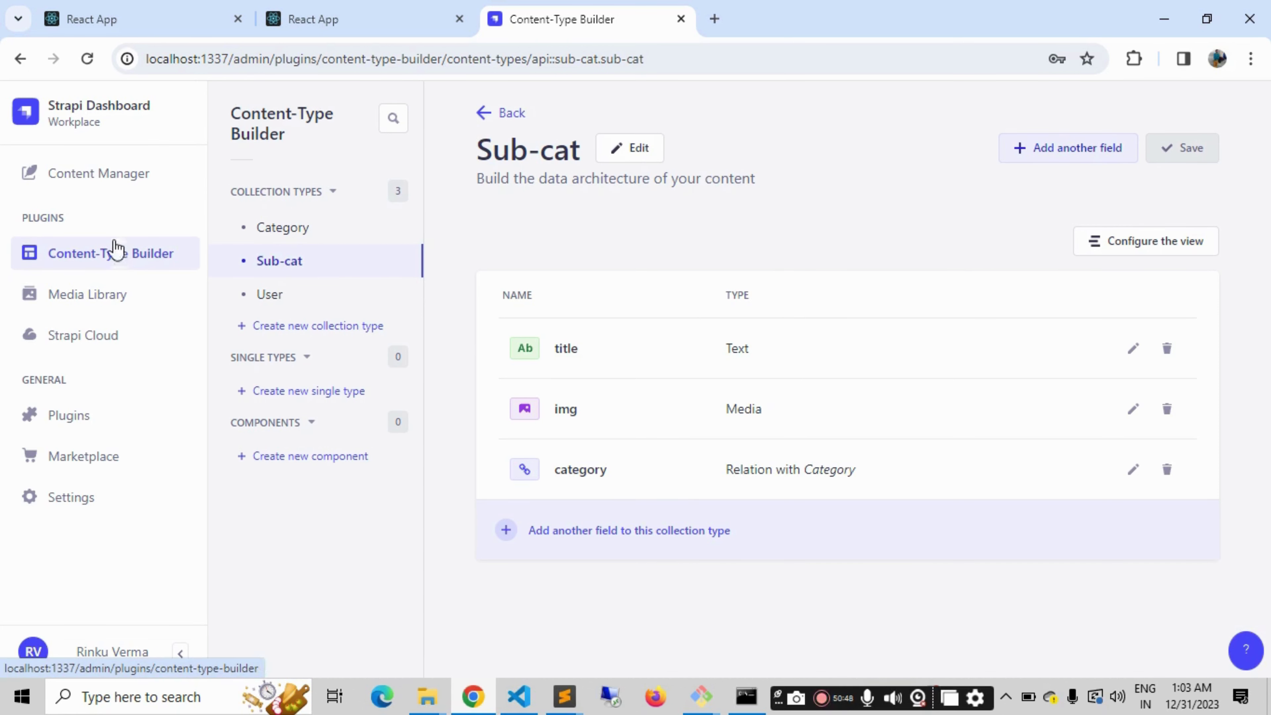
- Link the Atta and Flours sub-cat entry to the groceries category and save it
click(114, 176)
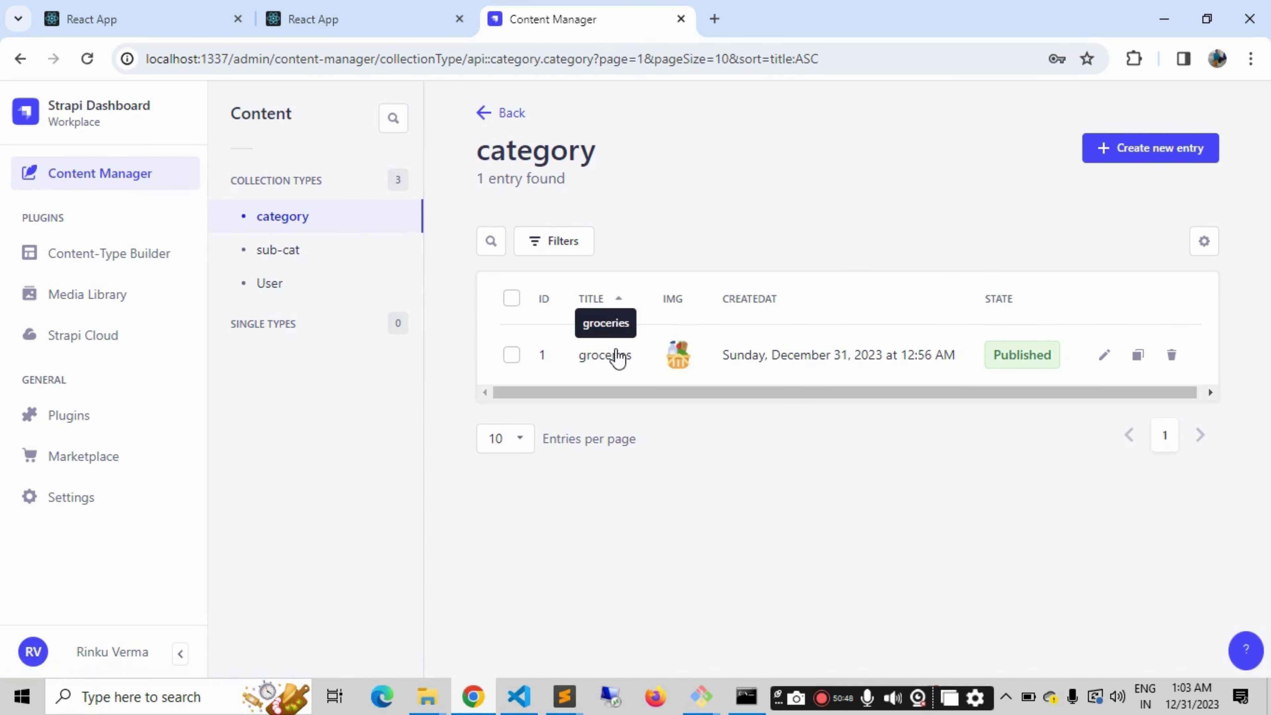
click(278, 249)
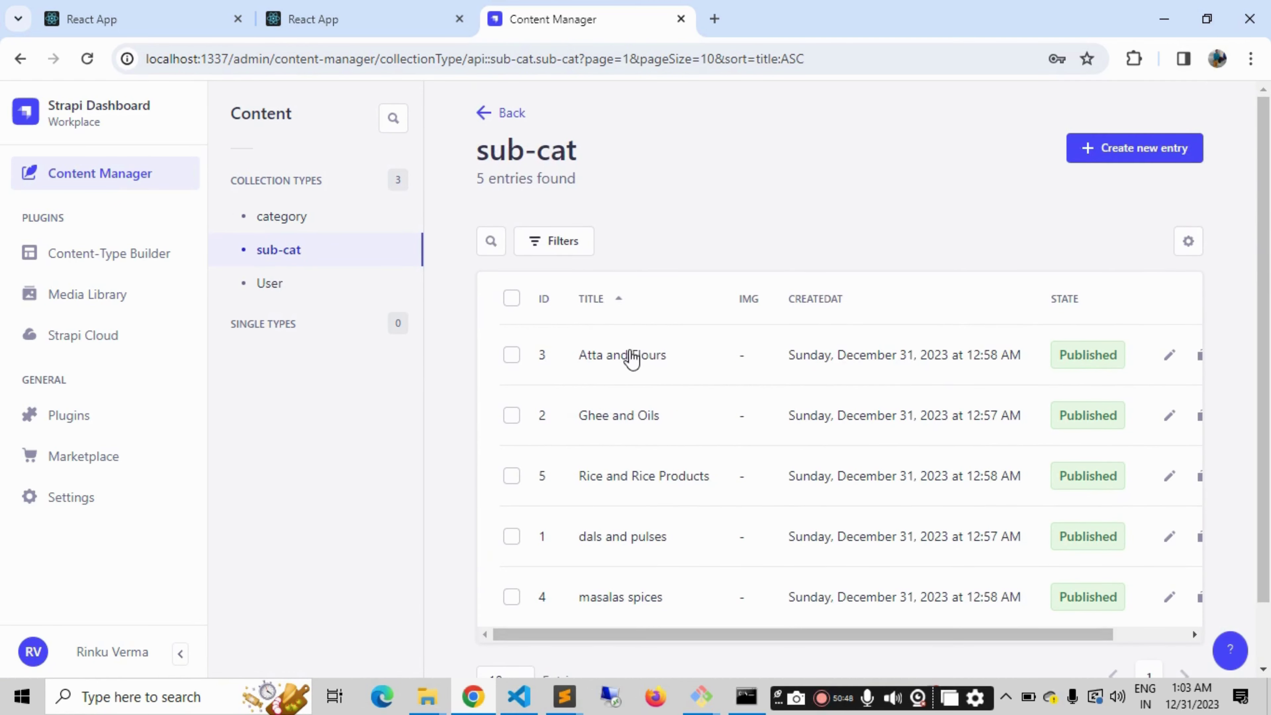
click(1168, 357)
click(621, 457)
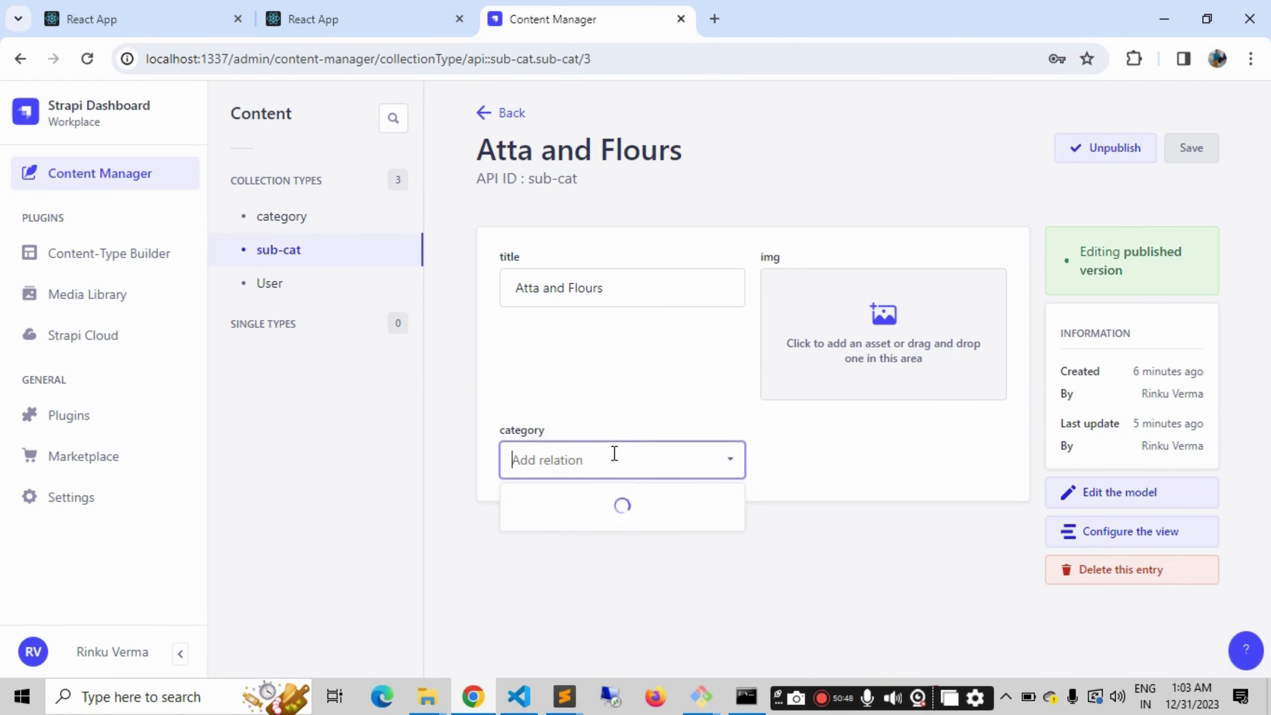
click(550, 508)
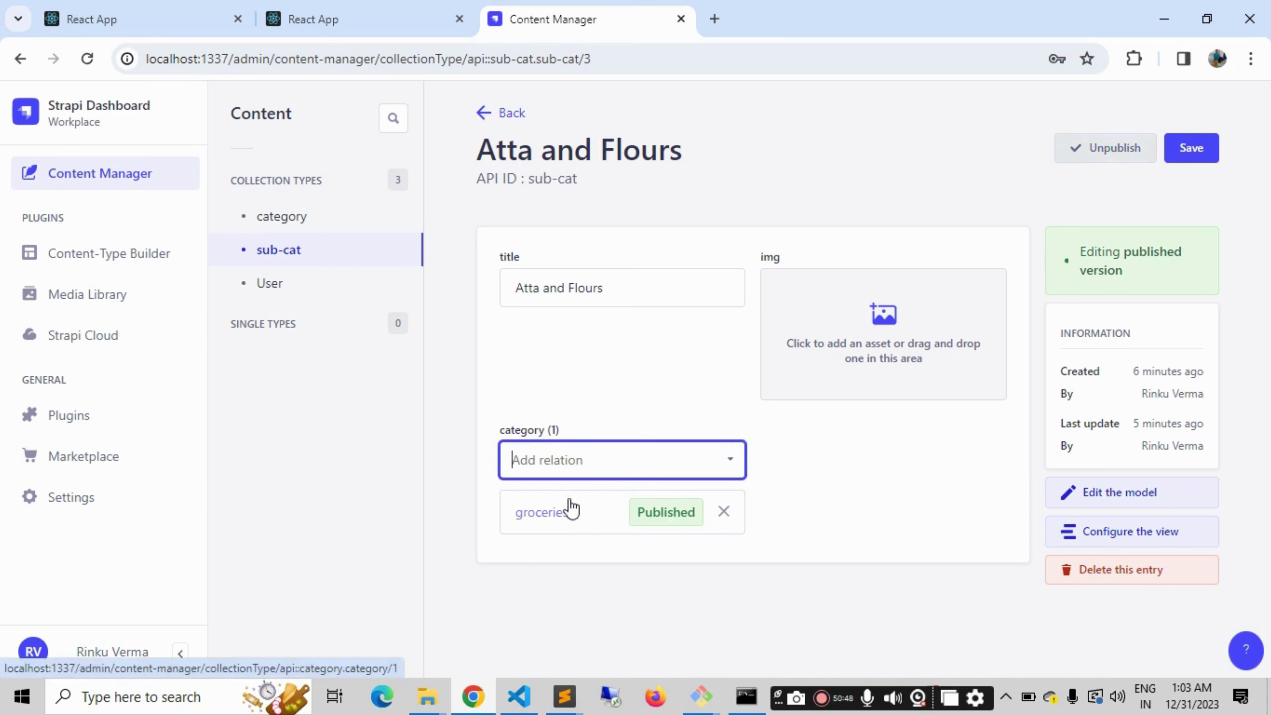
click(1181, 154)
- Return to the sub-cat entry list and hide its createdAt column
click(289, 252)
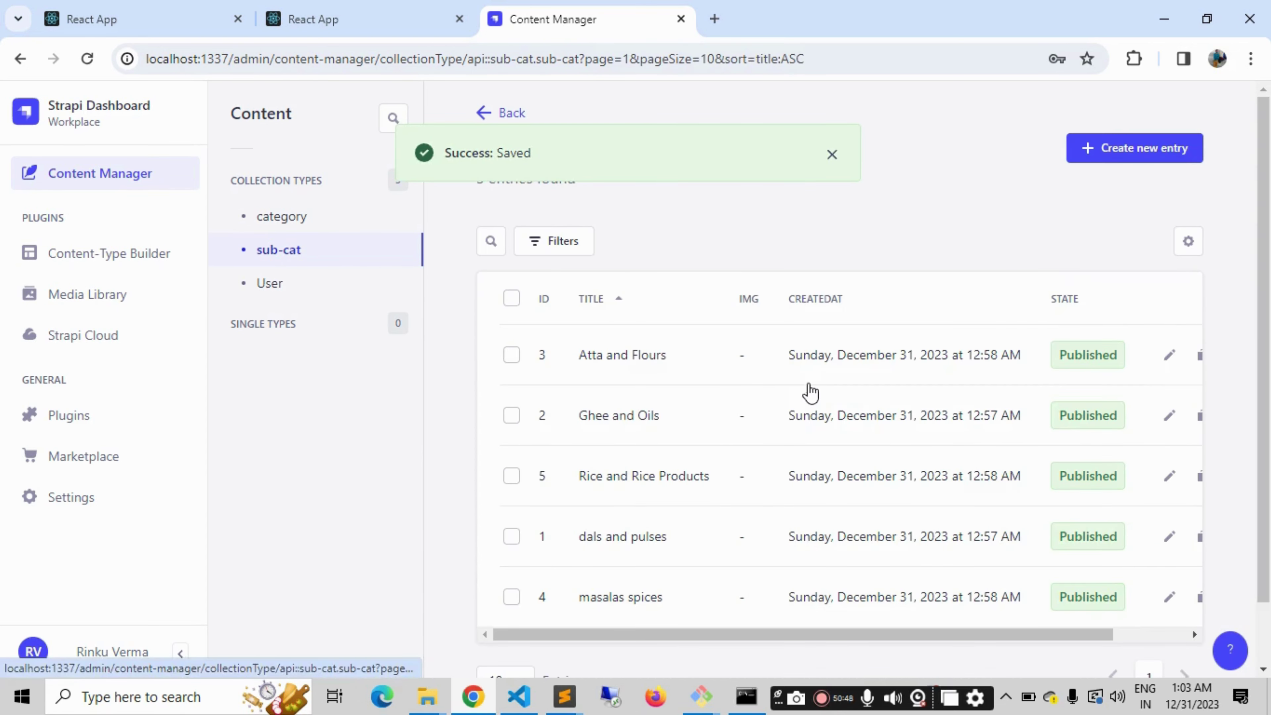
drag(1045, 631, 1117, 632)
click(1189, 241)
click(1049, 394)
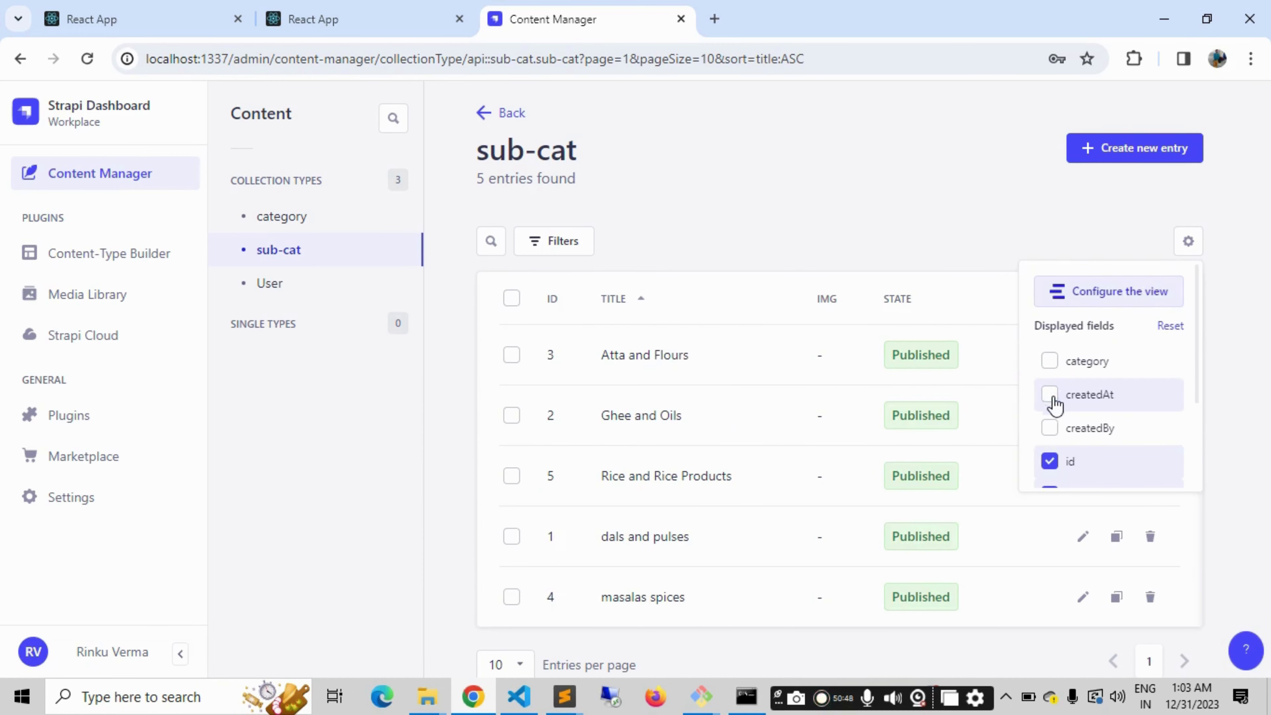
scroll(1056, 401, down, 3)
scroll(1069, 420, up, 1)
click(854, 236)
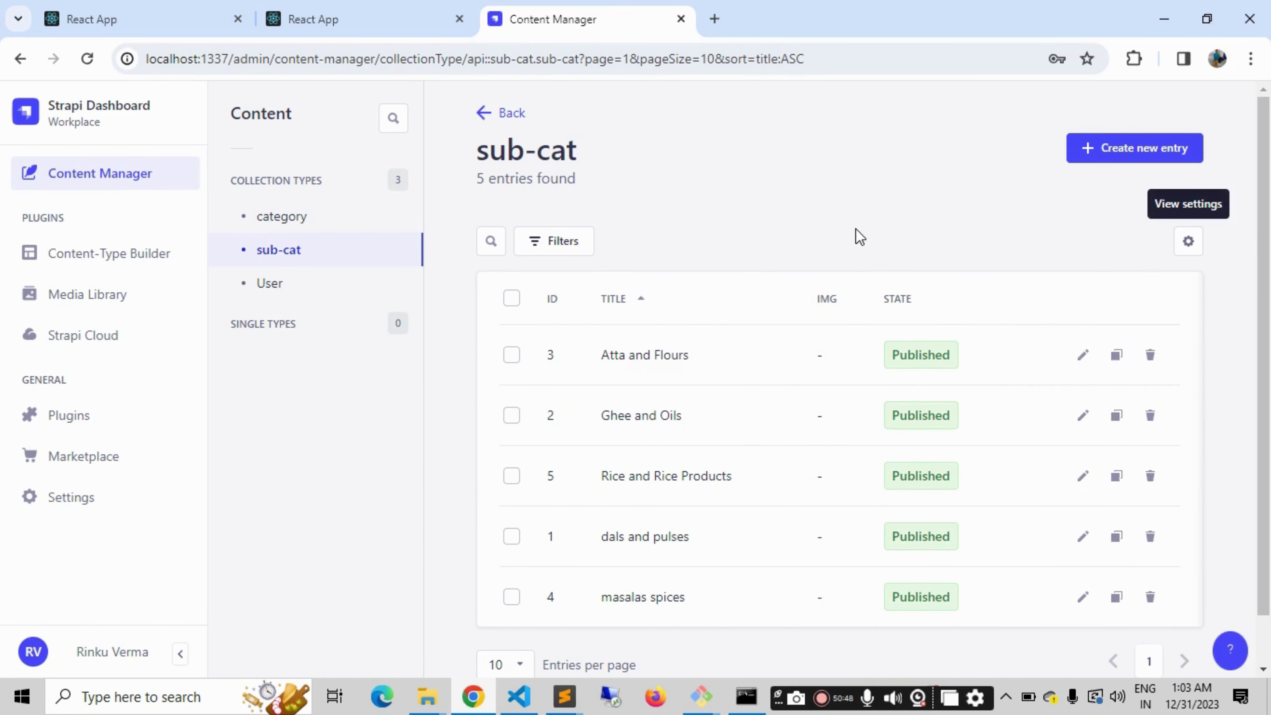
- Reopen the Atta and Flours entry to check its category relation
scroll(848, 524, down, 1)
scroll(850, 531, up, 1)
click(600, 367)
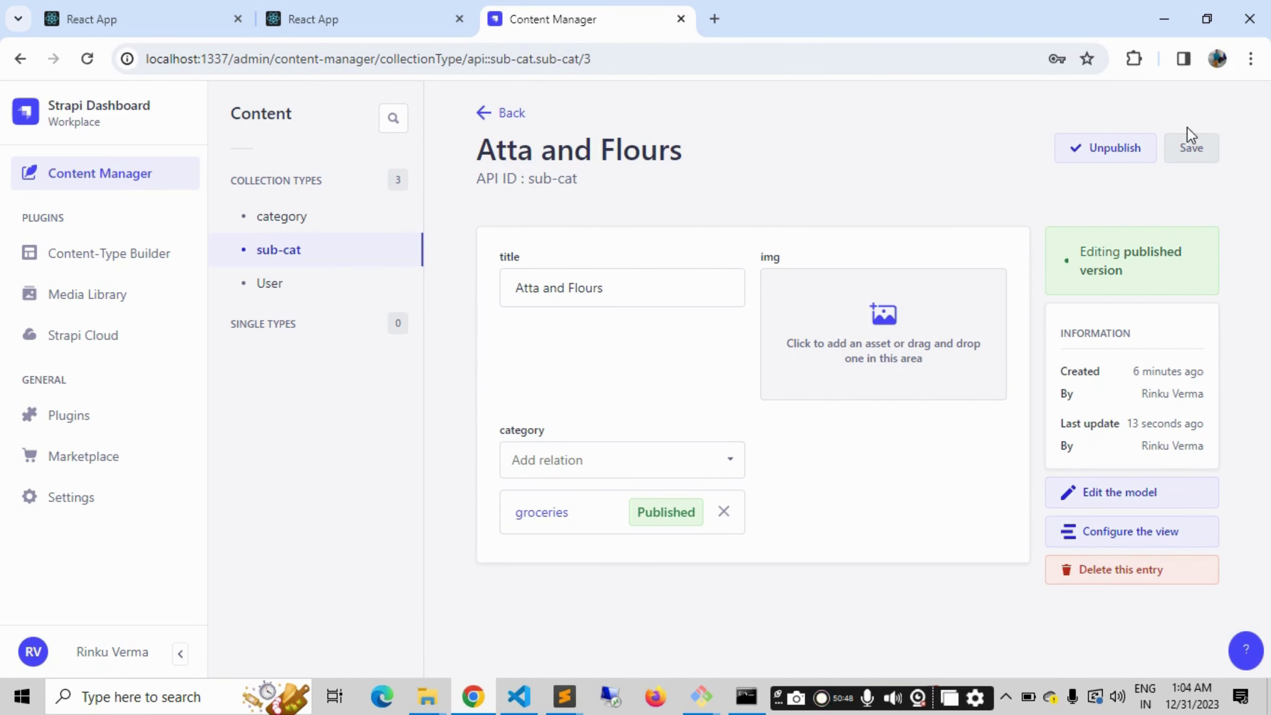
- Link the Ghee and Oils sub-cat entry to the groceries category and save it
click(328, 248)
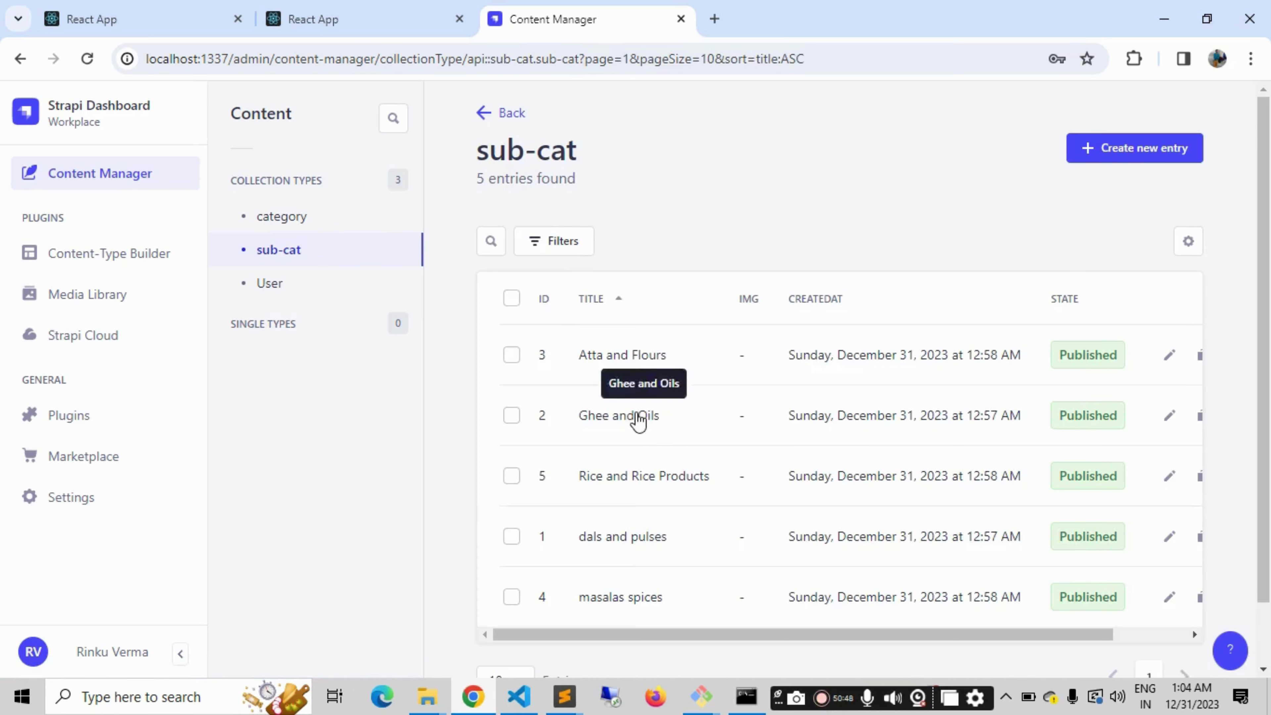
click(636, 418)
click(560, 475)
click(547, 505)
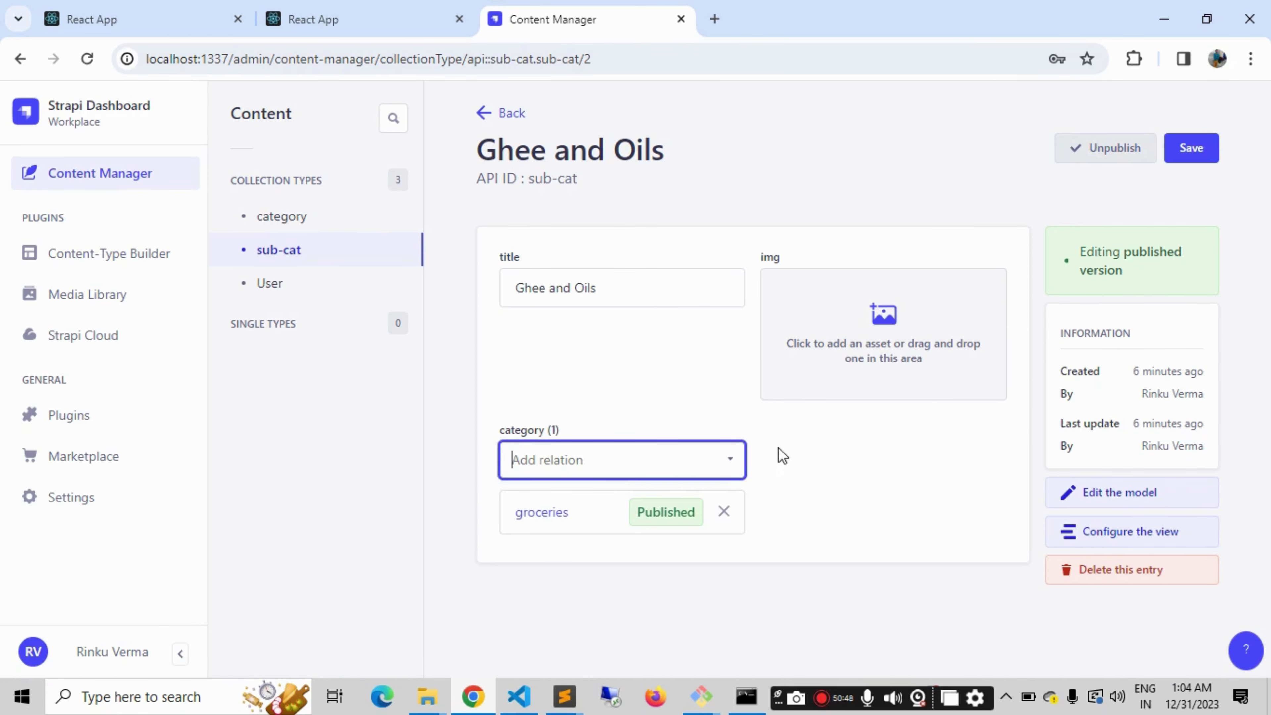
click(1186, 151)
- Link the Rice and Rice Products sub-cat entry to the groceries category and save it
click(322, 255)
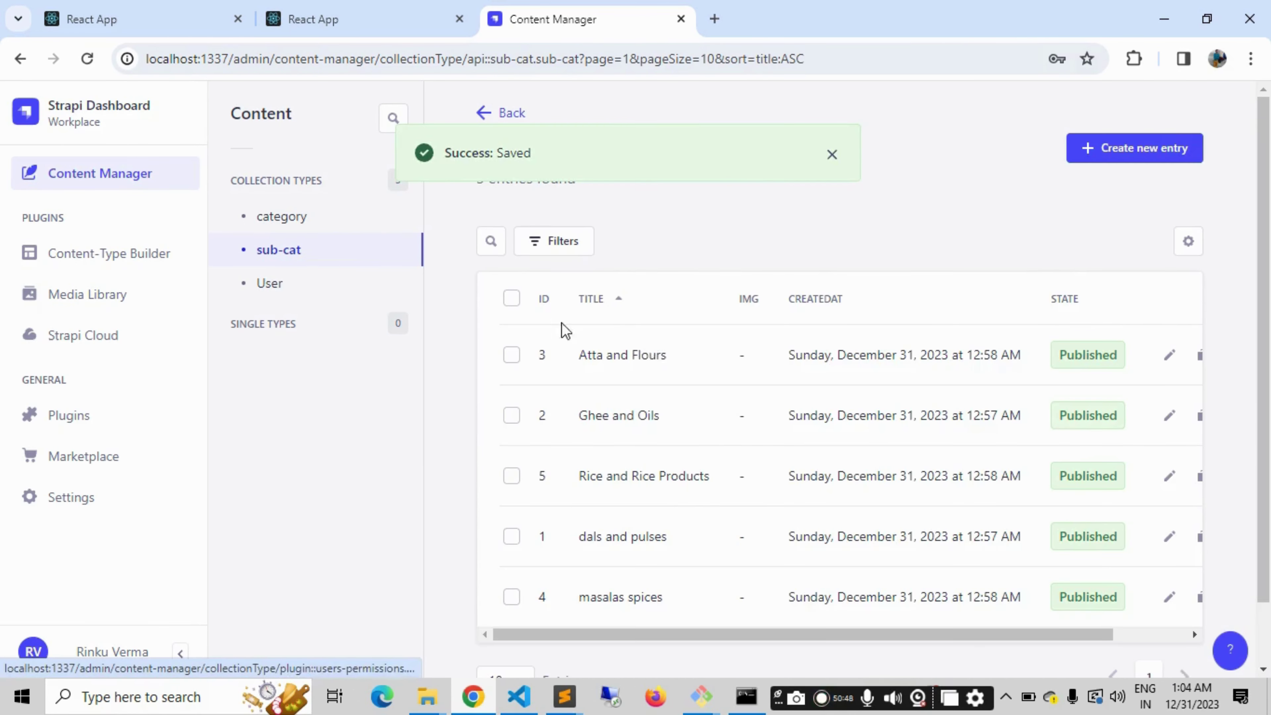
click(615, 479)
click(582, 461)
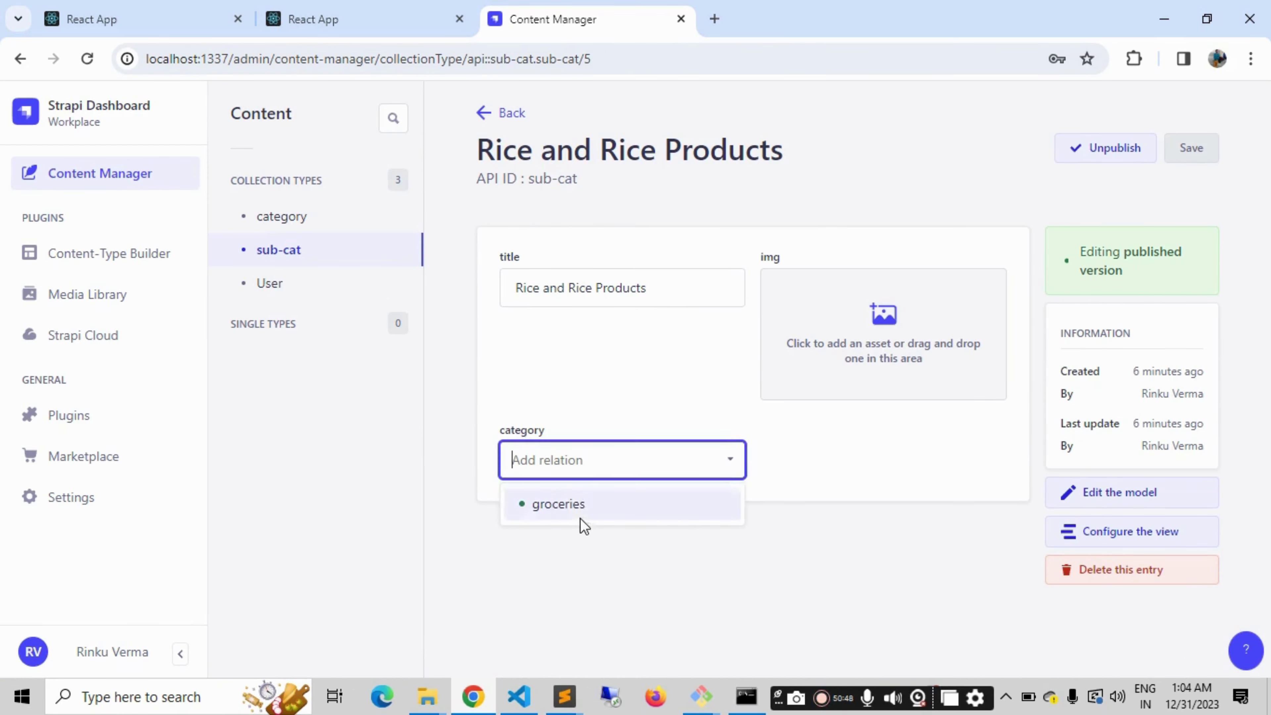
click(576, 505)
click(1201, 154)
- Link the dals and pulses sub-cat entry to the groceries category and save it
click(301, 253)
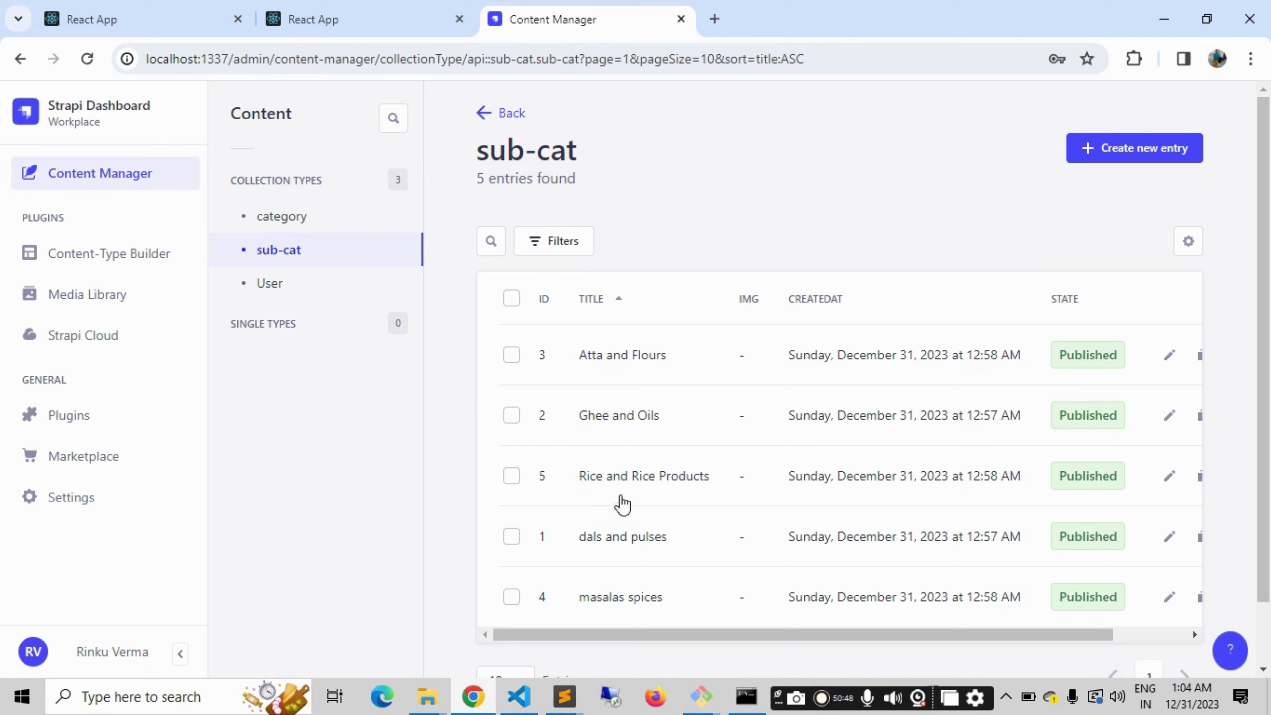
click(617, 538)
click(607, 461)
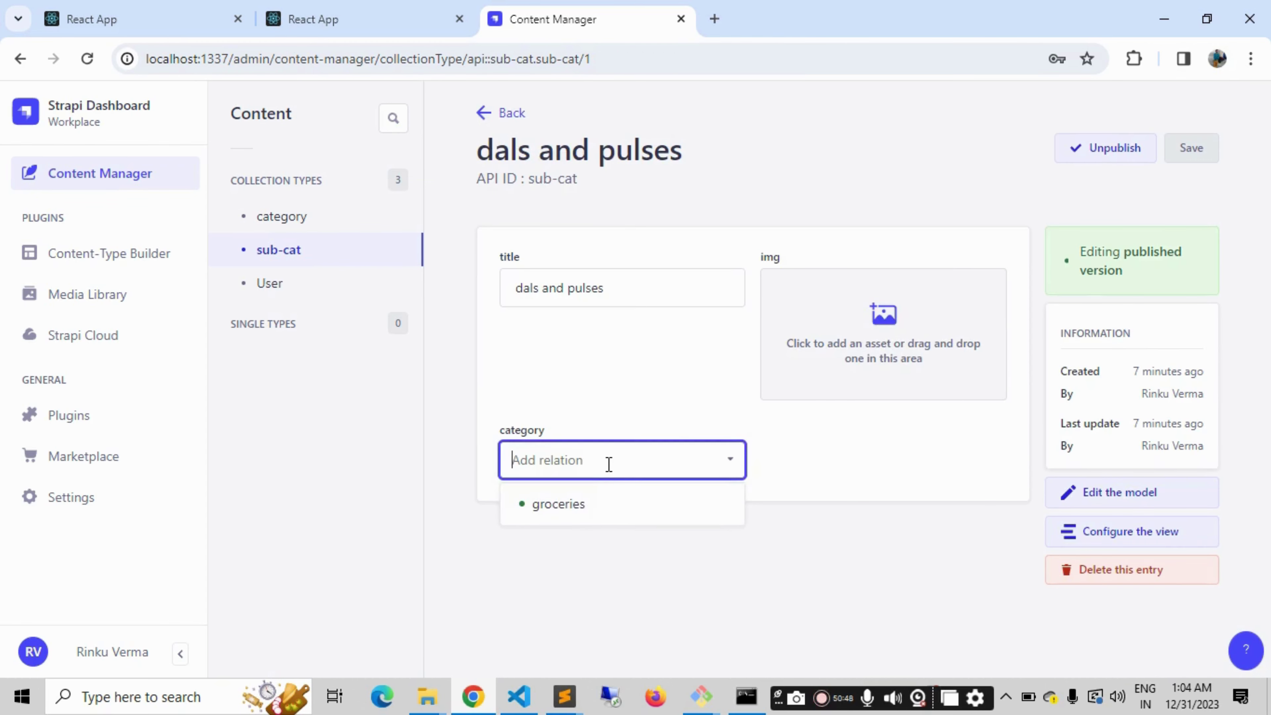
click(601, 505)
click(1199, 159)
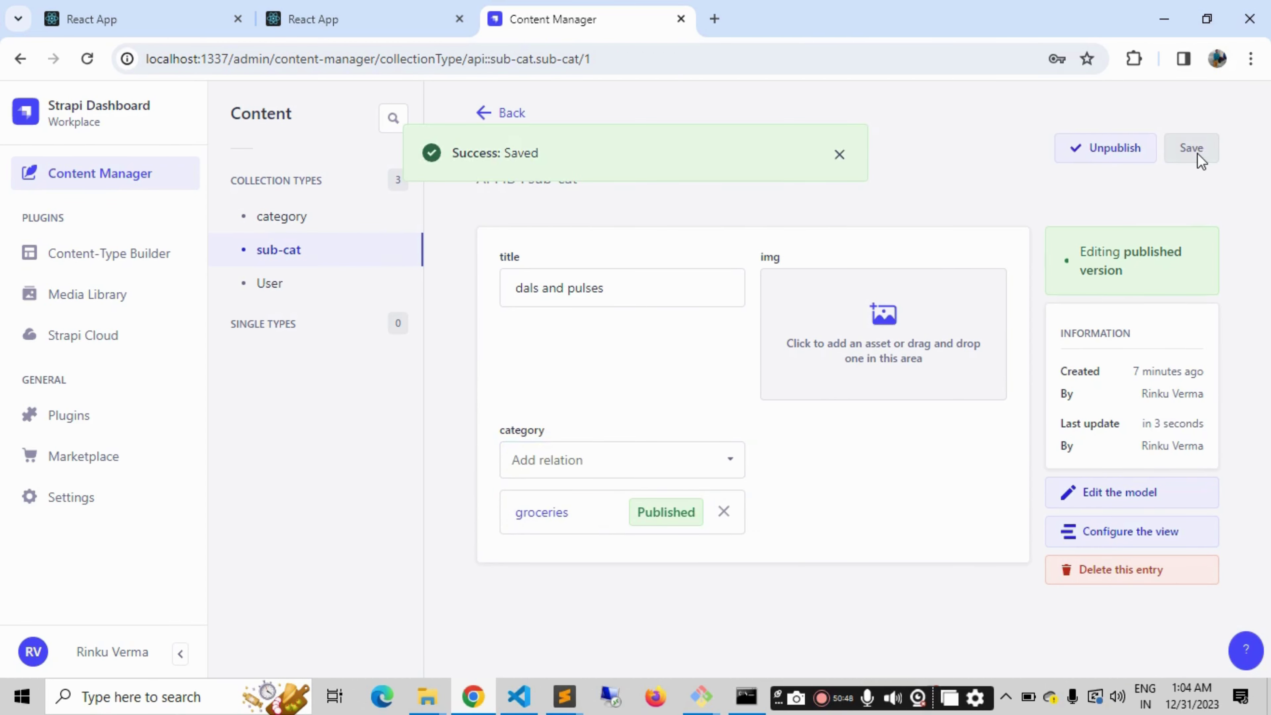
- Link the masalas spices sub-cat entry to the groceries category and save it
click(310, 268)
scroll(601, 546, down, 2)
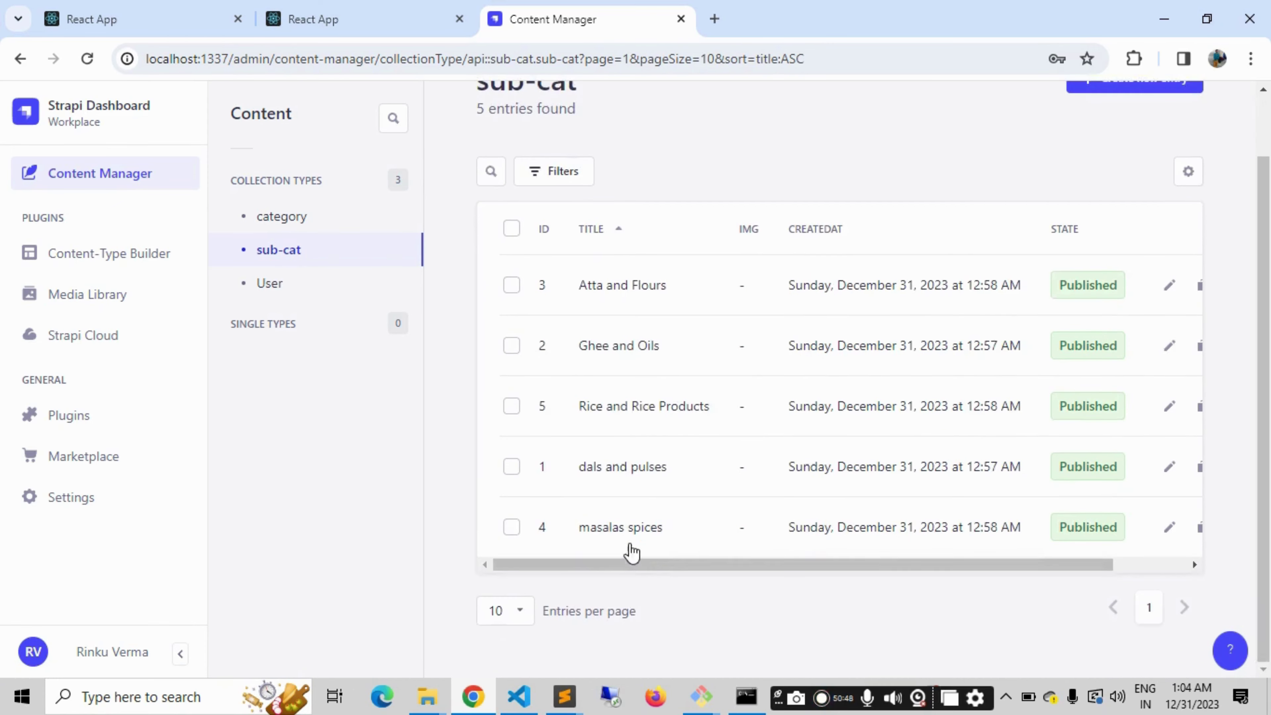
click(630, 554)
click(630, 459)
click(624, 510)
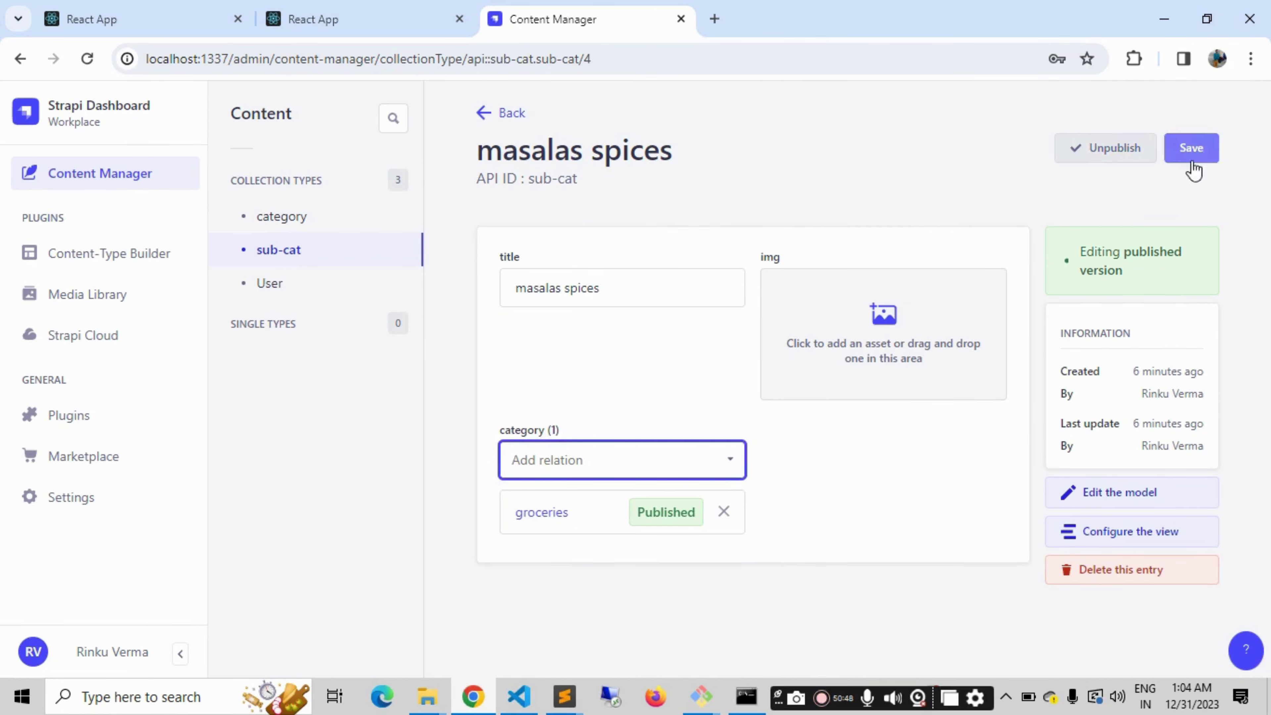
click(1192, 159)
- Check the category relation of the Atta and Flours entry and view the category entry list
click(336, 264)
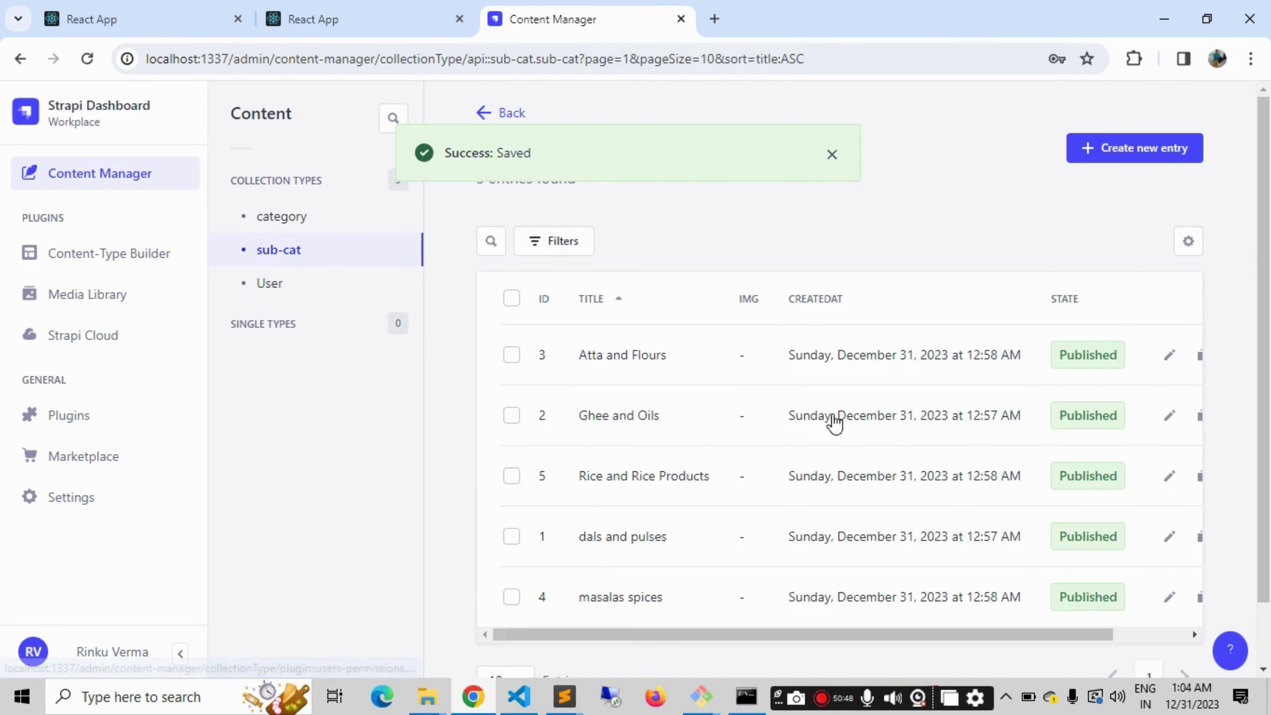
click(825, 360)
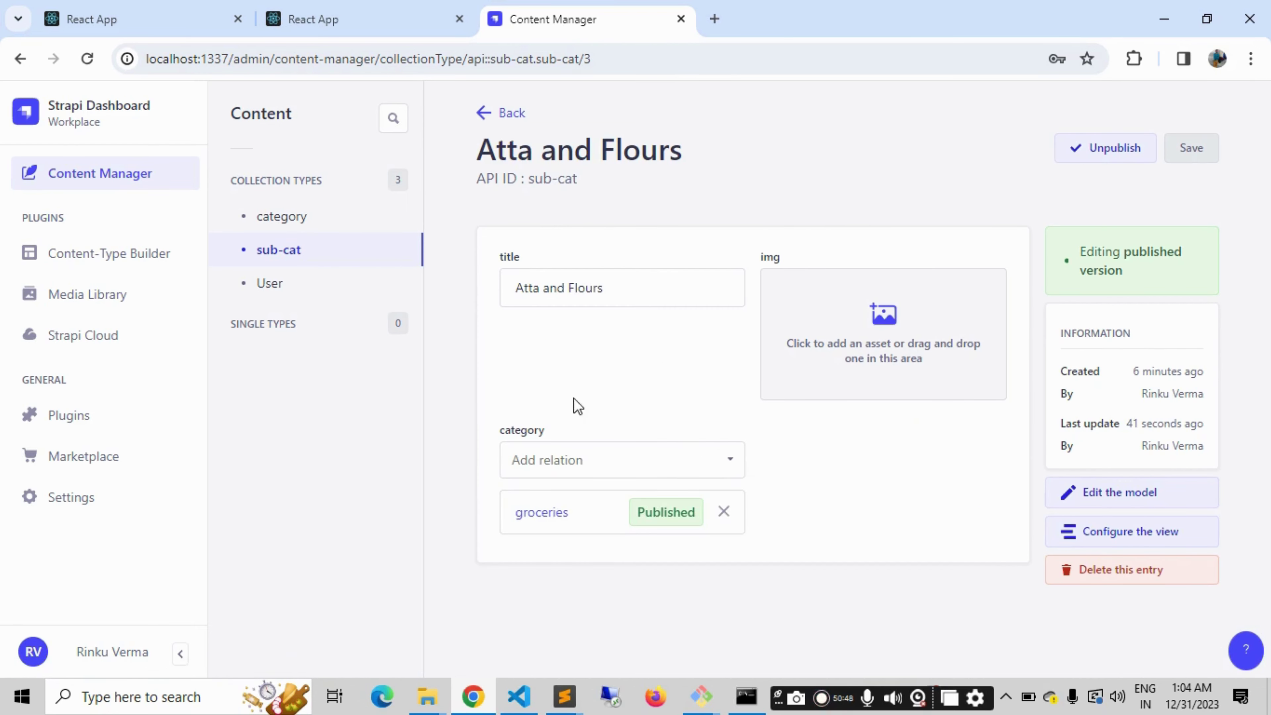
click(302, 260)
click(306, 223)
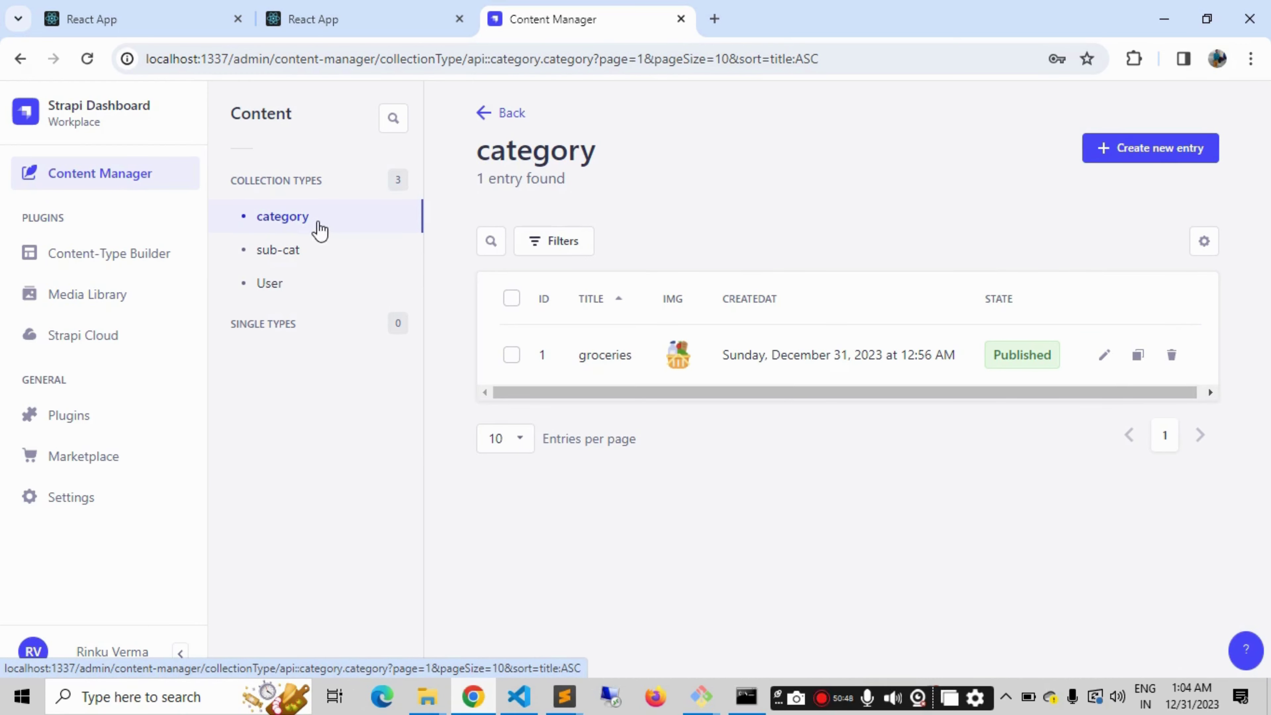
- Create a new collection type with the display name product in the Content-Type Builder
click(77, 255)
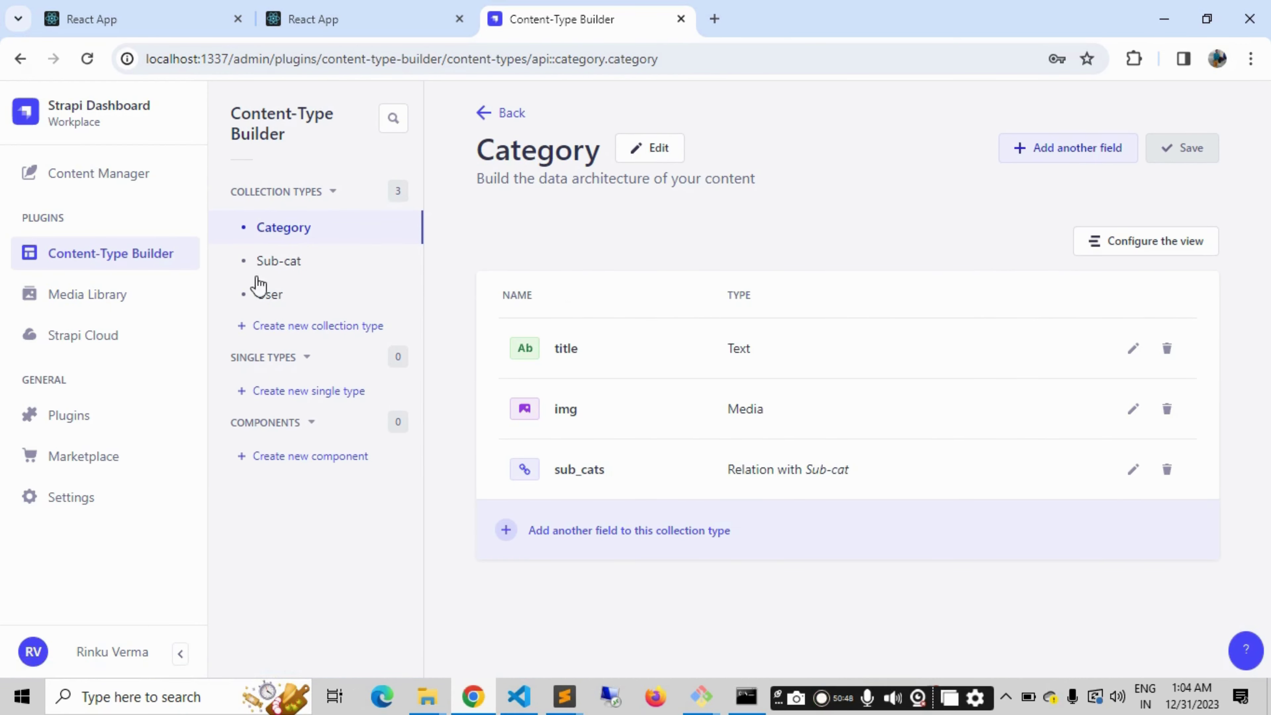
click(300, 325)
click(373, 359)
click(423, 413)
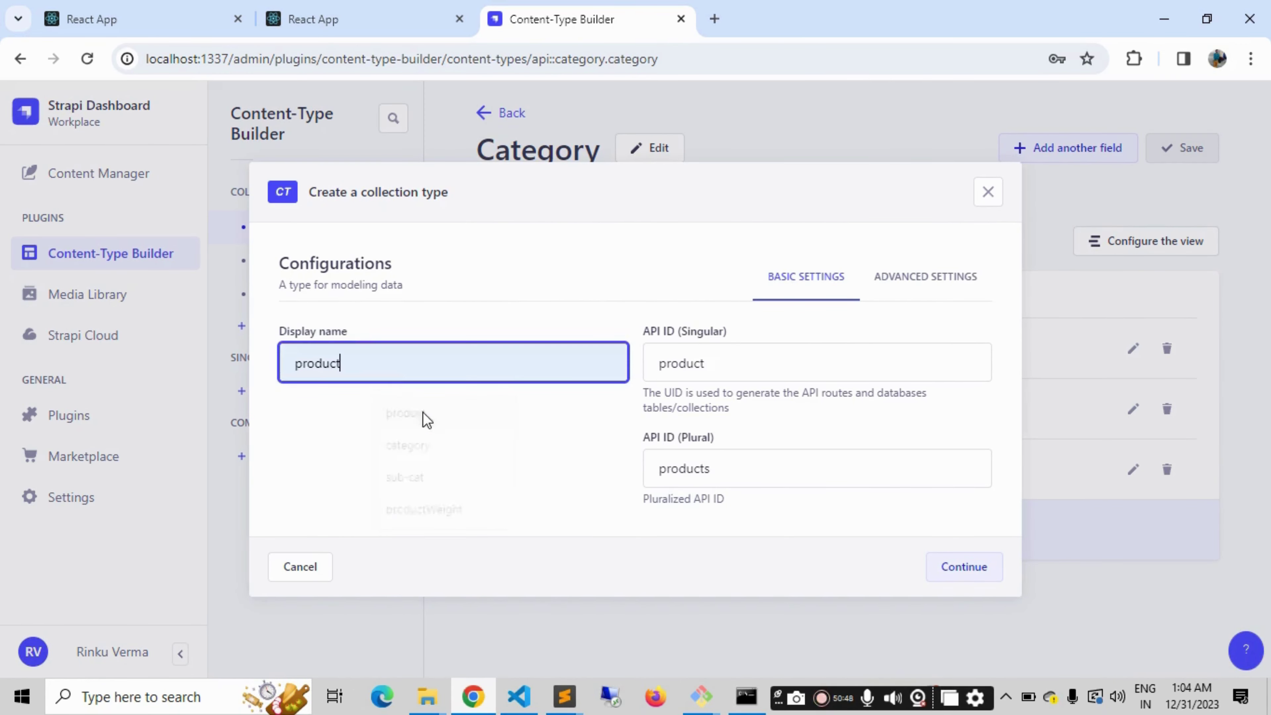
click(966, 569)
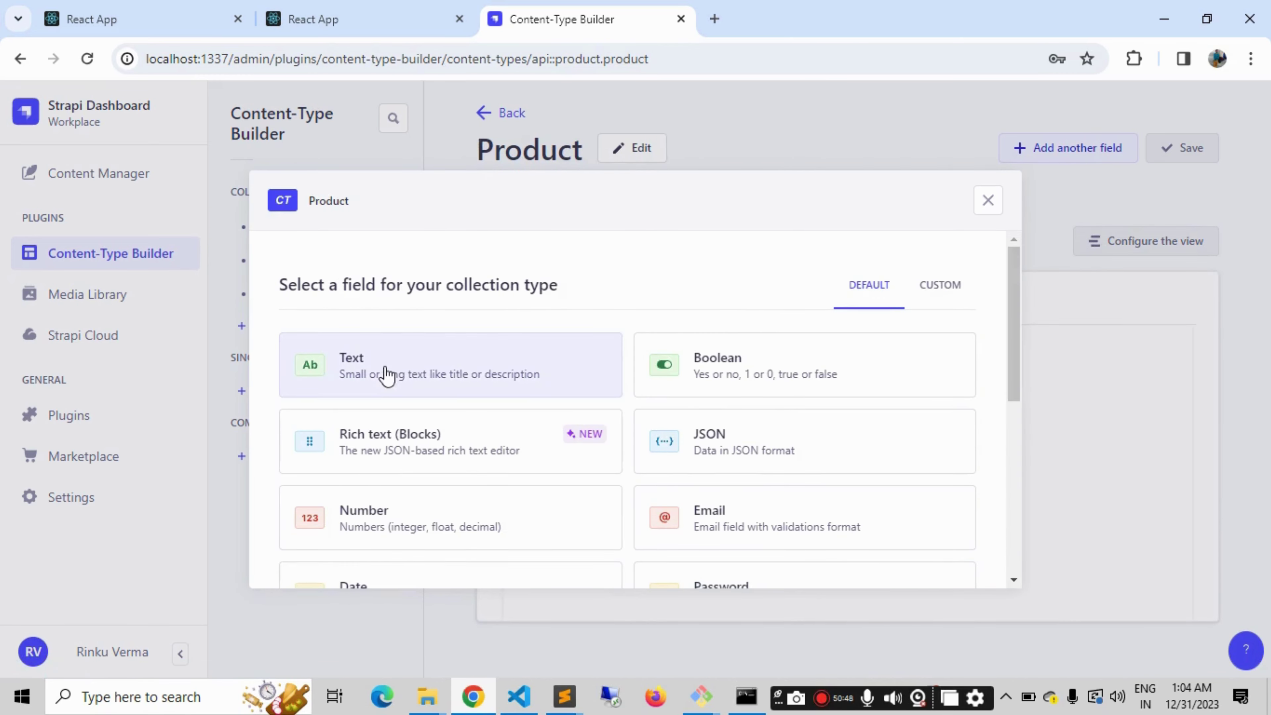
- Add a short Text field called name to the Product collection type
click(519, 696)
click(362, 261)
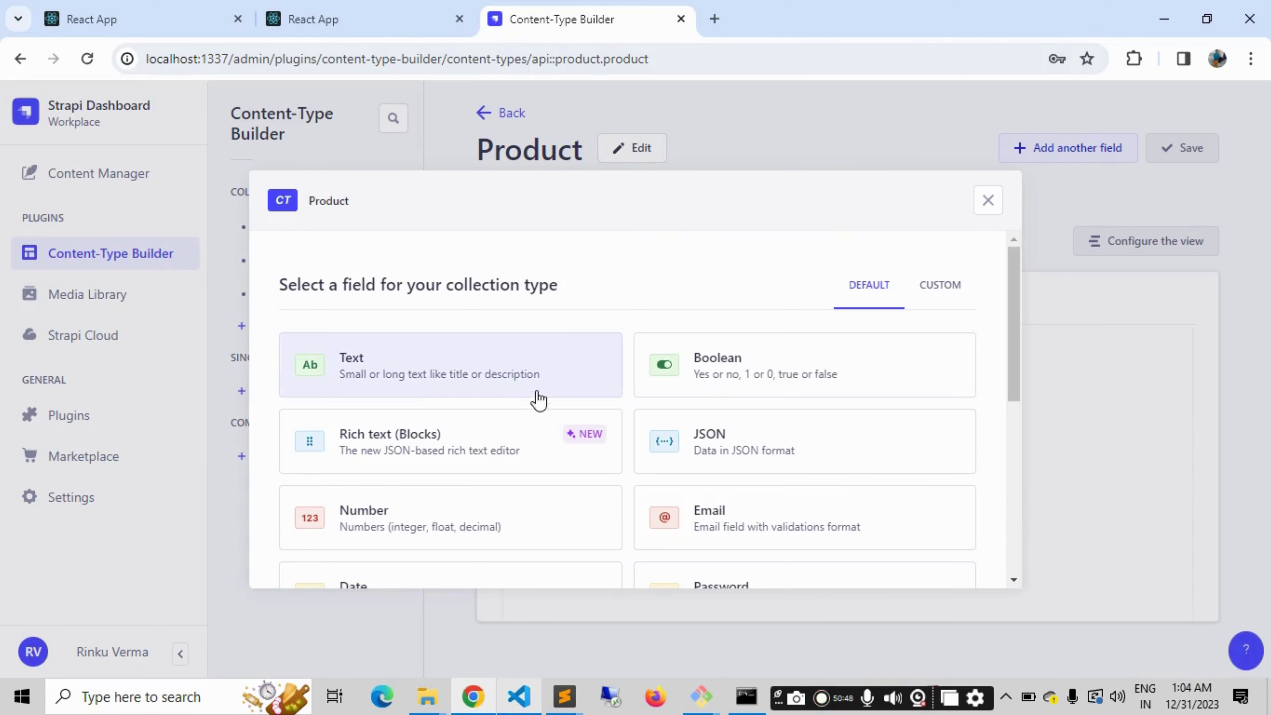
click(539, 400)
click(401, 359)
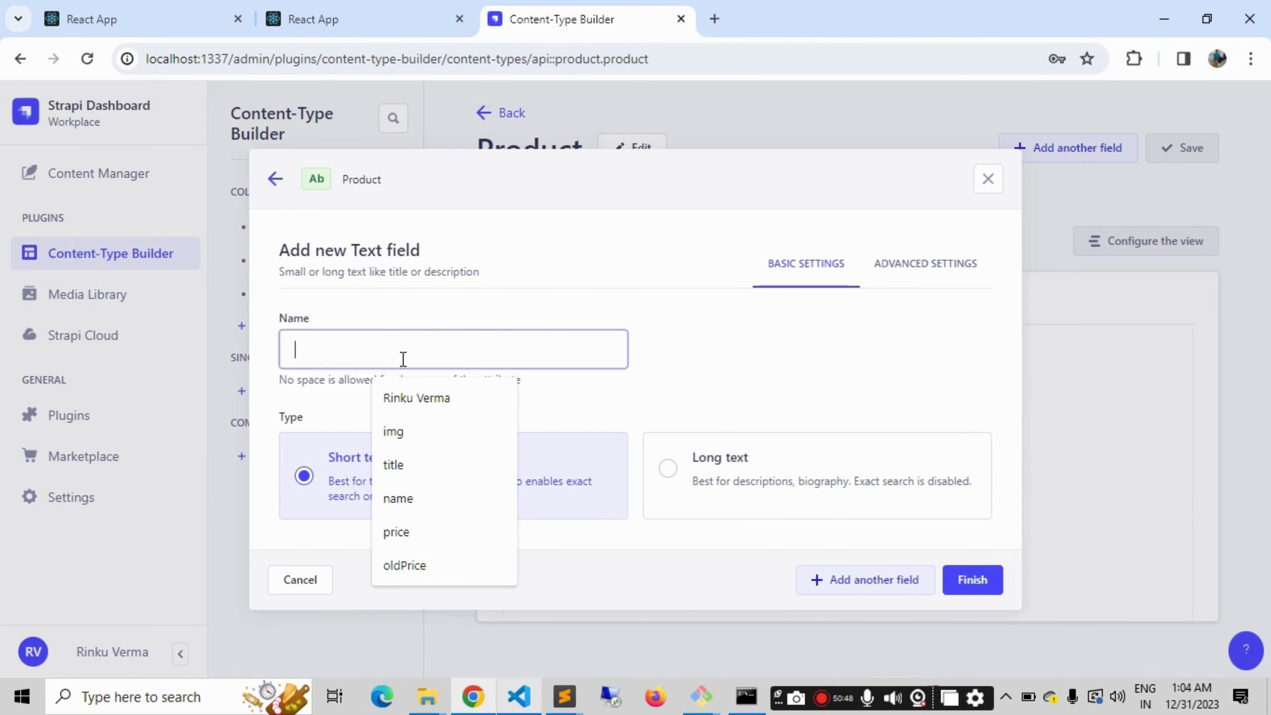
click(400, 499)
drag(347, 358, 283, 359)
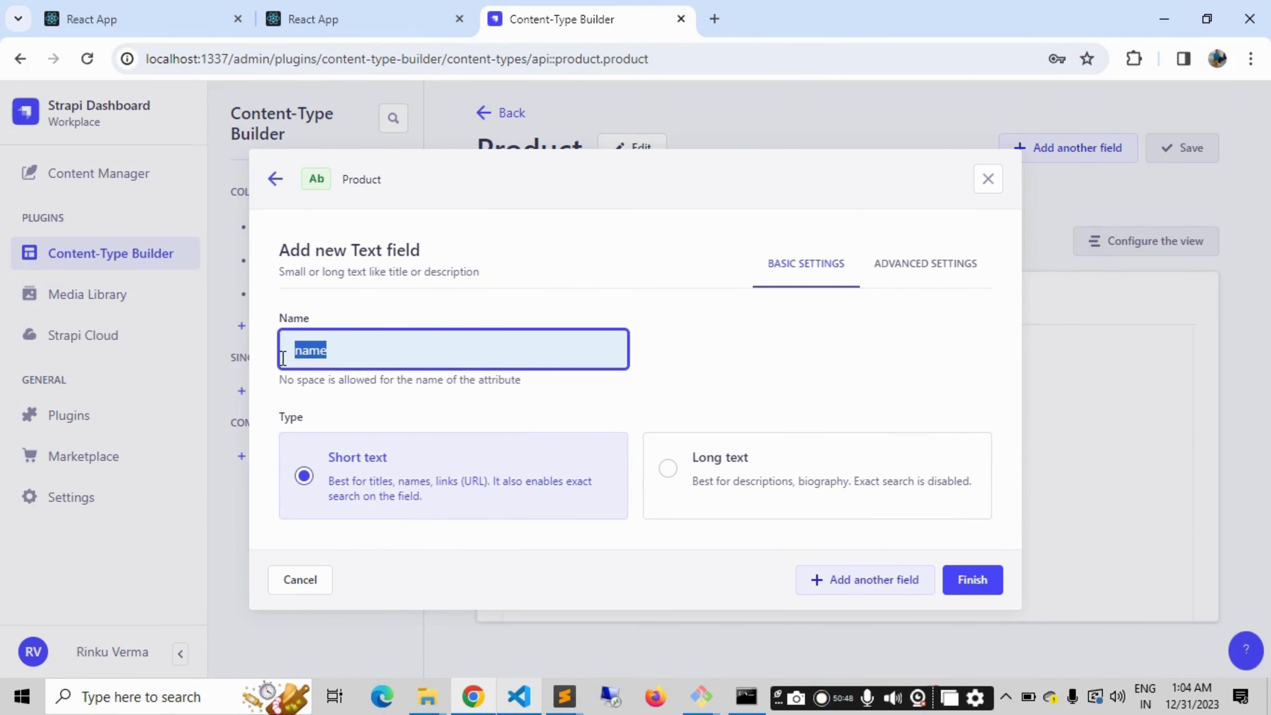
click(362, 350)
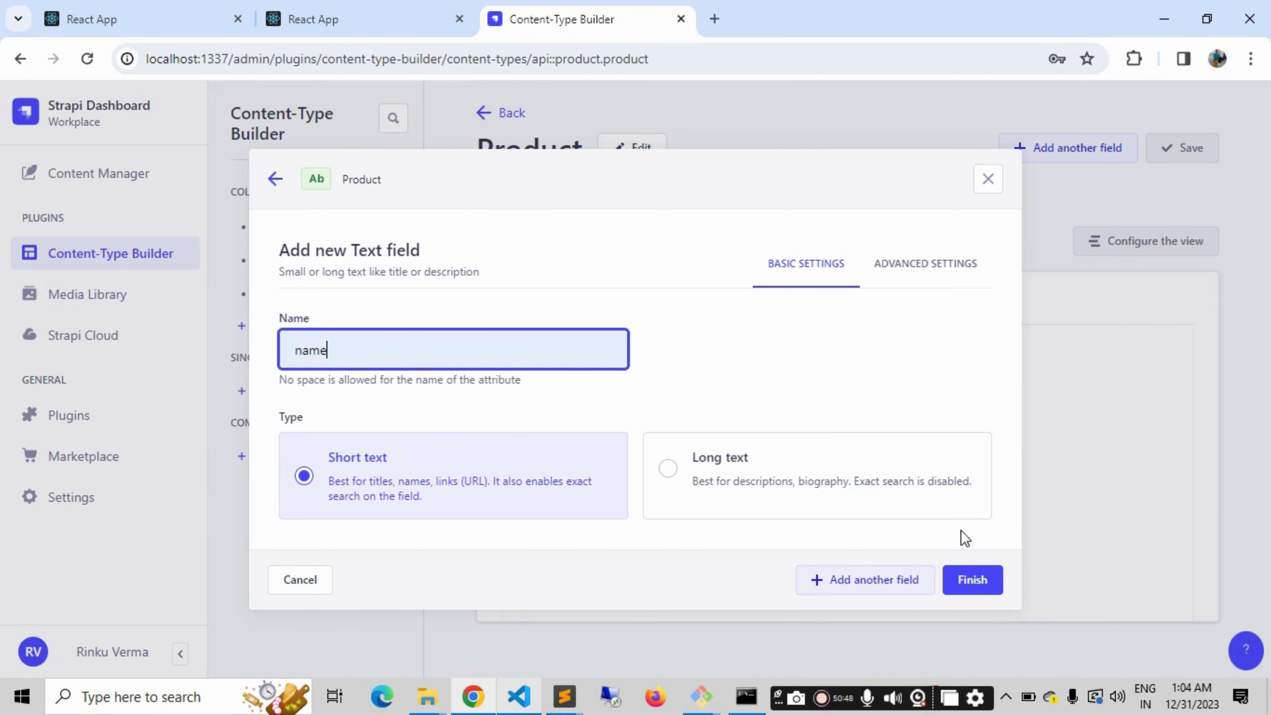
click(981, 582)
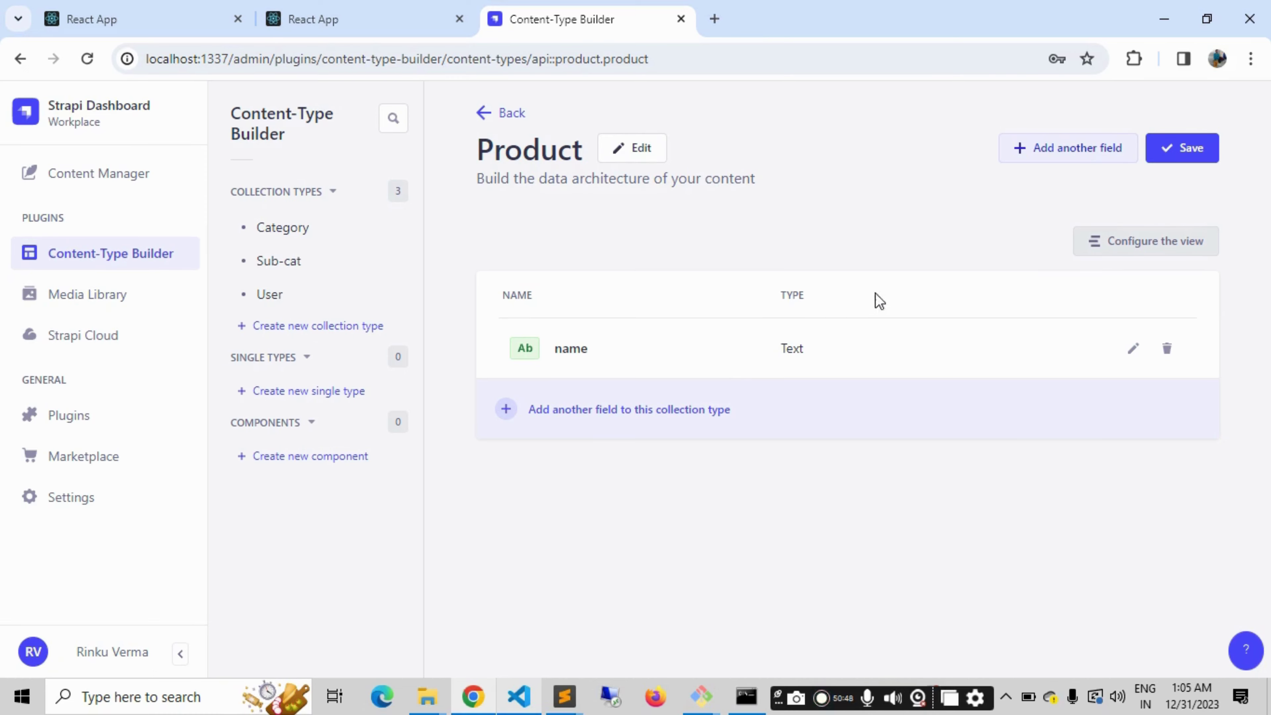
- Consult the product keys of db.json in VS Code and add a decimal Number field called price to Product in the Chrome browser
key(alt+Tab)
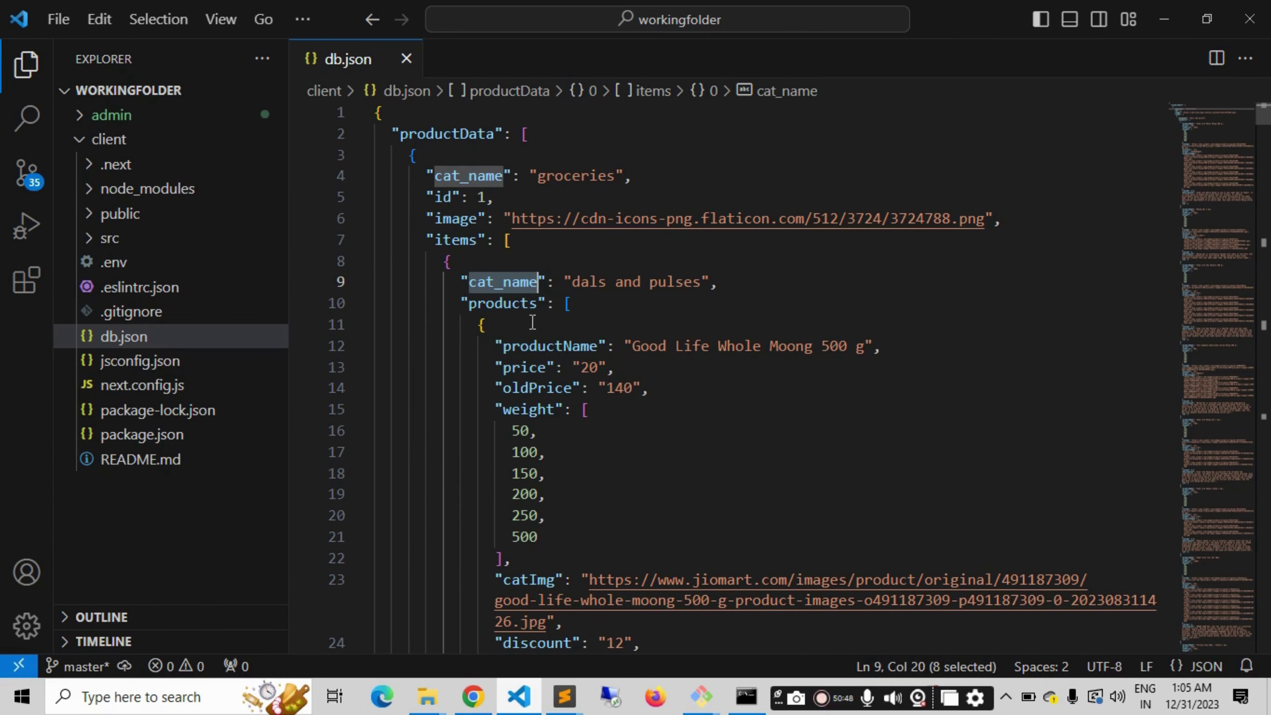
scroll(516, 293, down, 1)
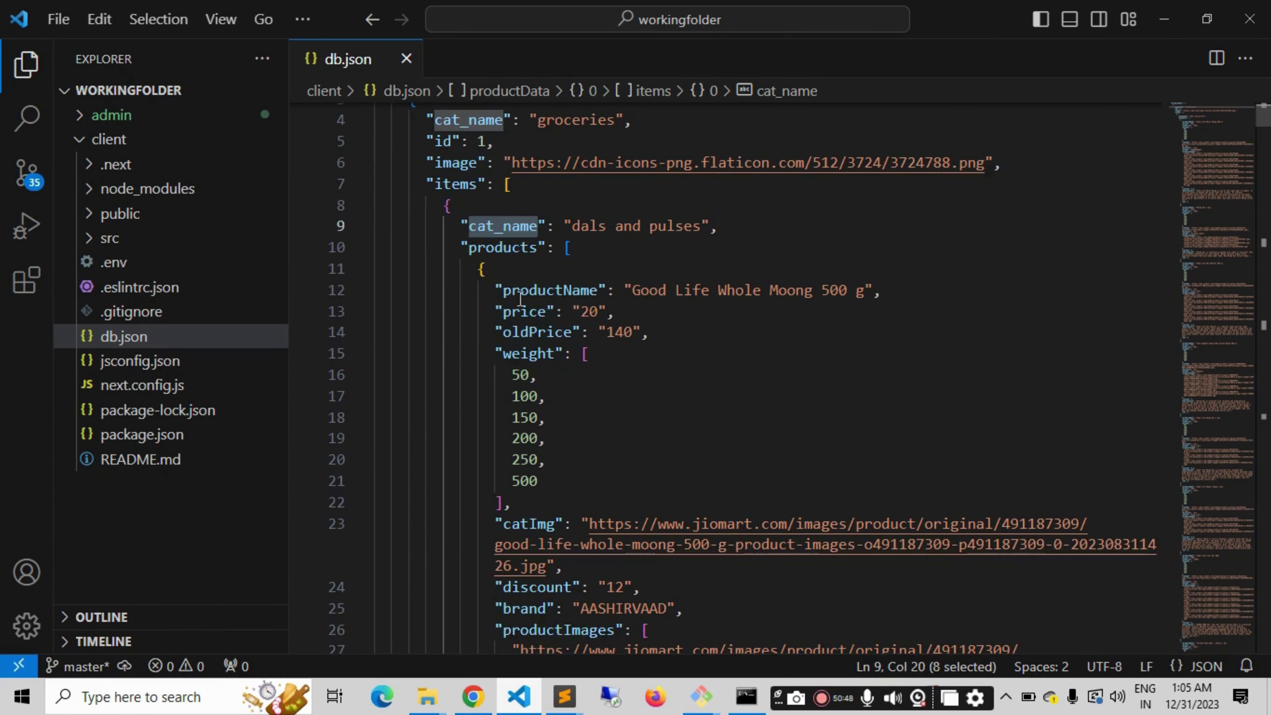
double_click(557, 295)
double_click(521, 311)
key(alt+Tab)
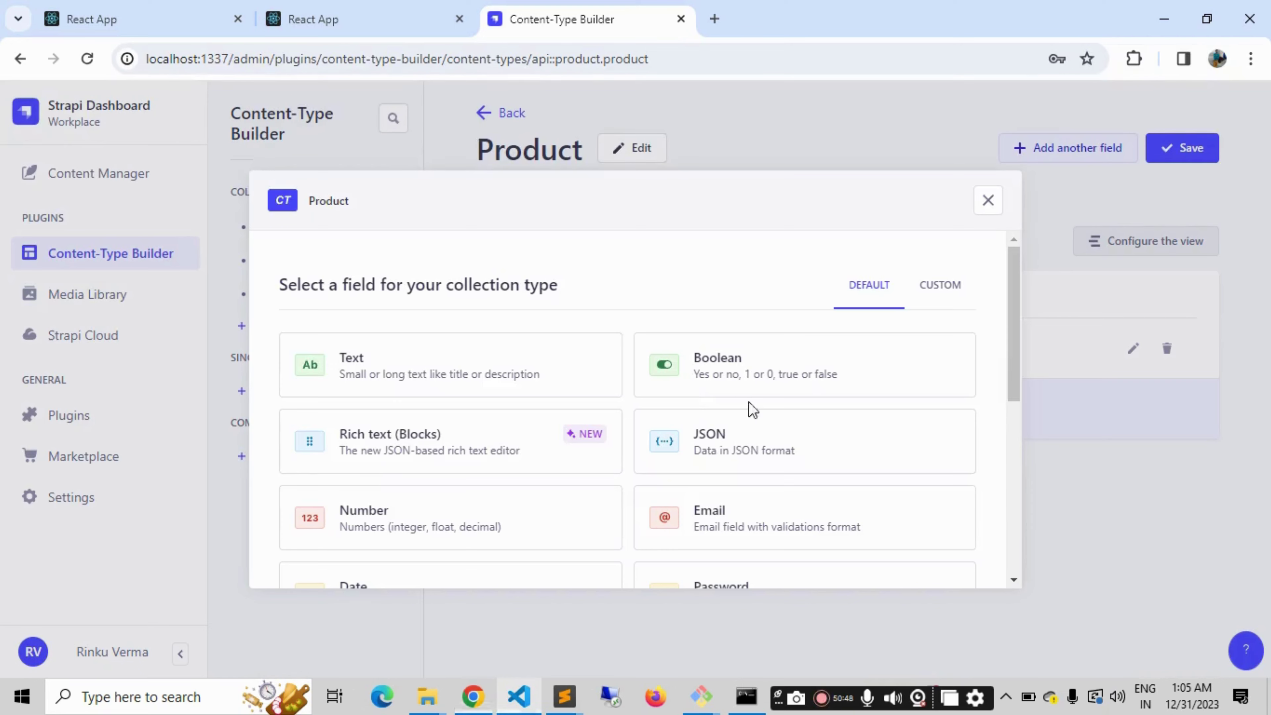
scroll(463, 420, down, 4)
click(440, 338)
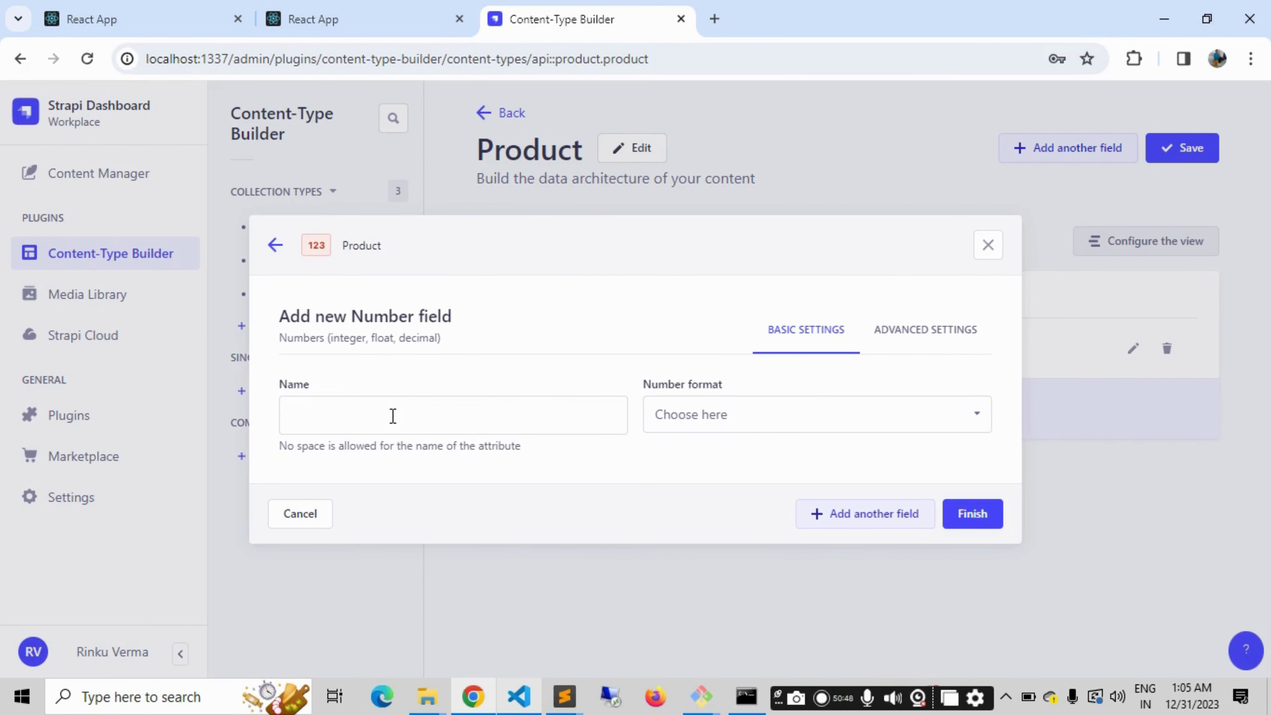
click(393, 416)
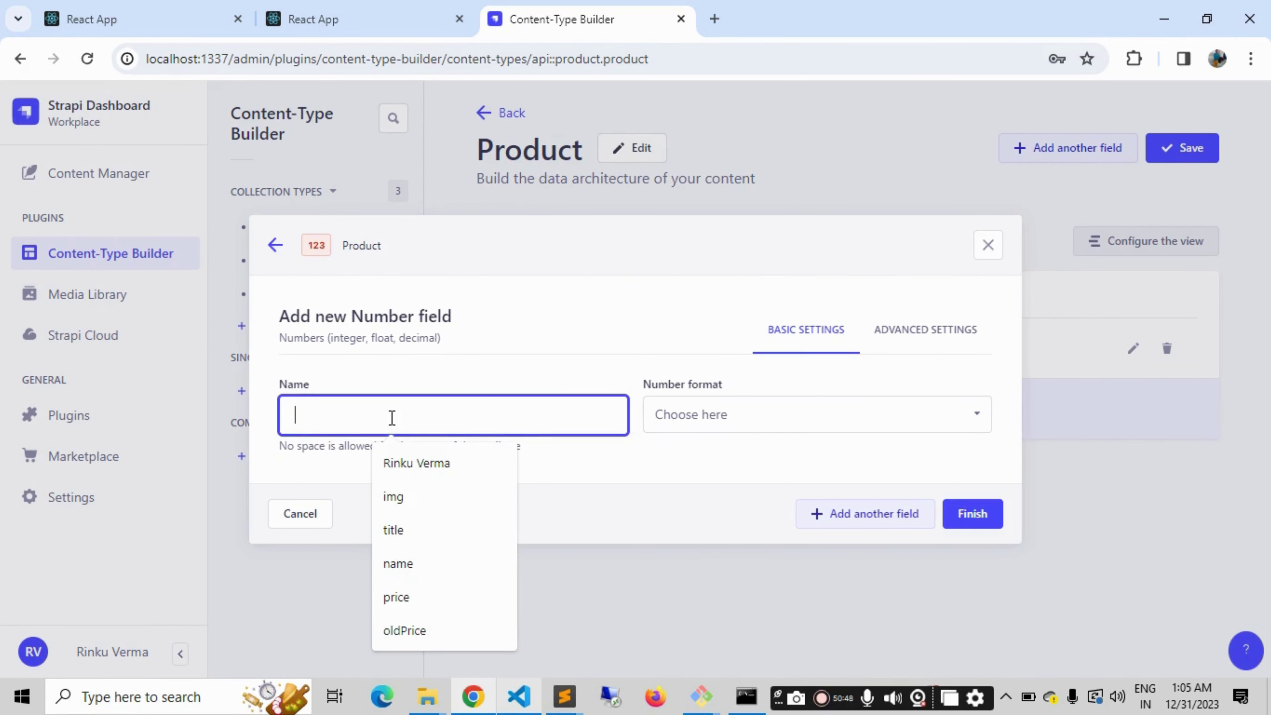
click(412, 599)
click(776, 415)
click(723, 560)
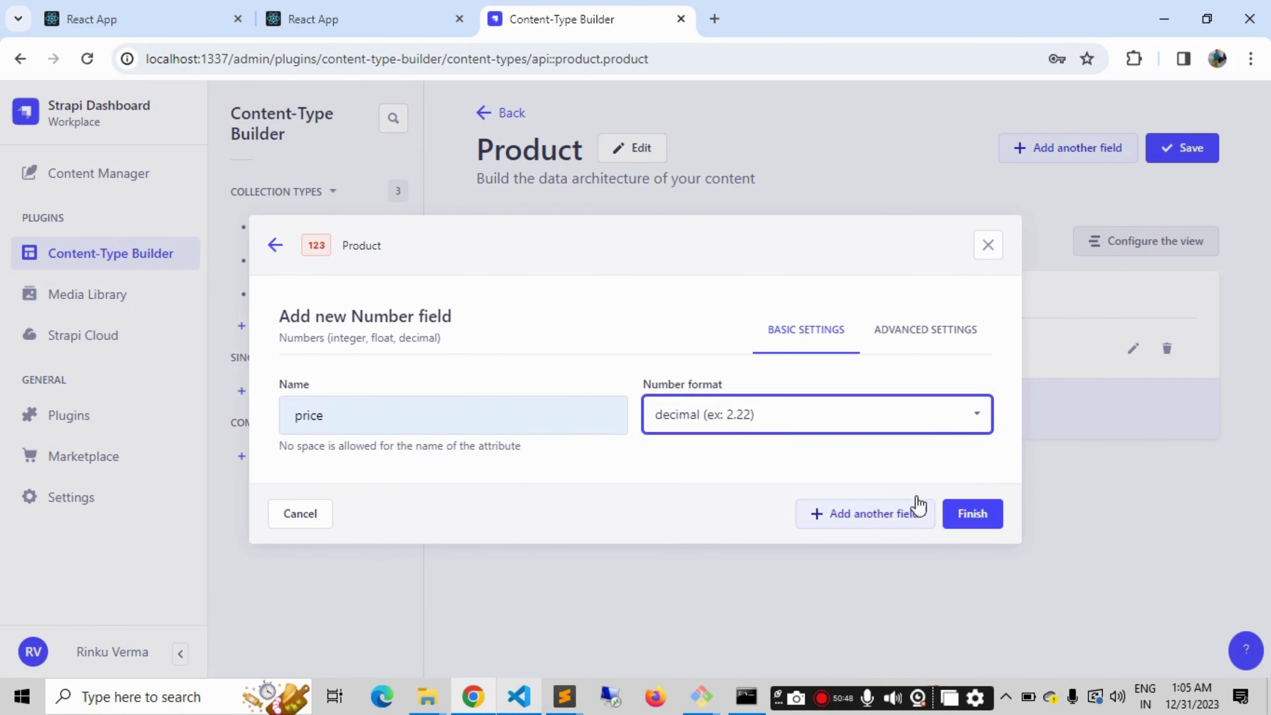
click(957, 515)
- Add a decimal Number field called oldPrice to the Product collection type
click(1089, 153)
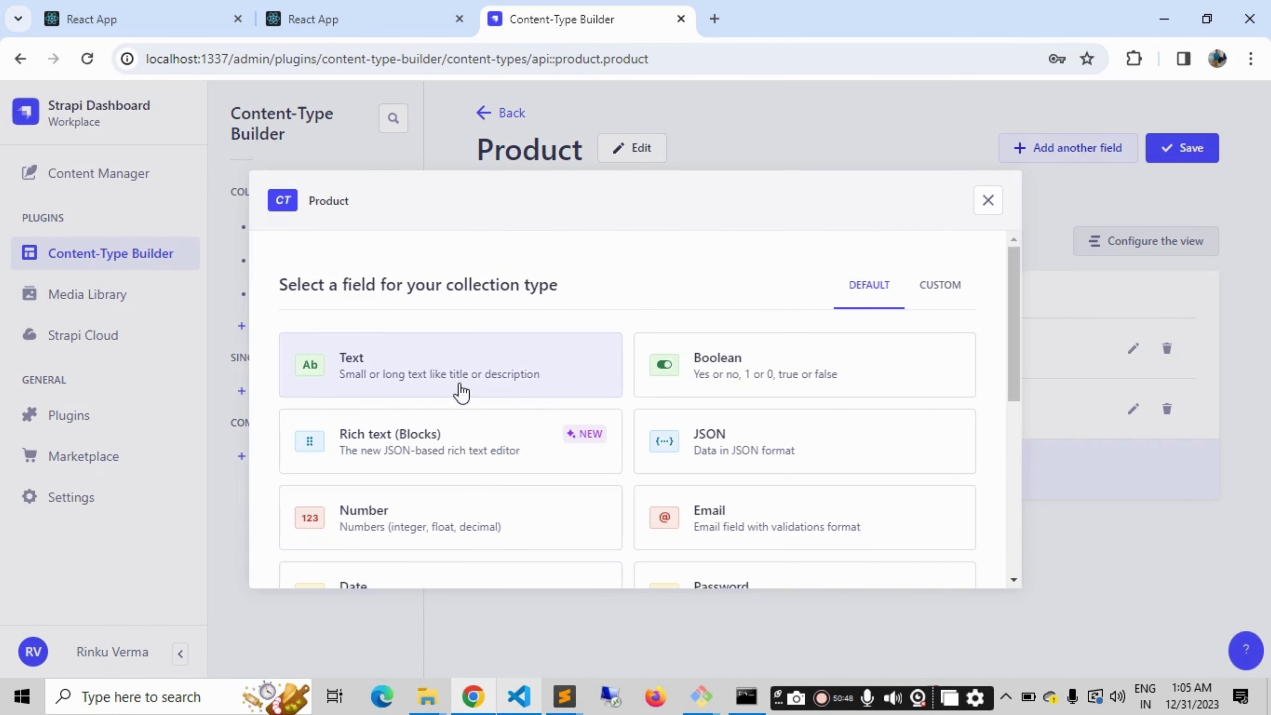
scroll(462, 391, down, 2)
click(448, 361)
click(412, 415)
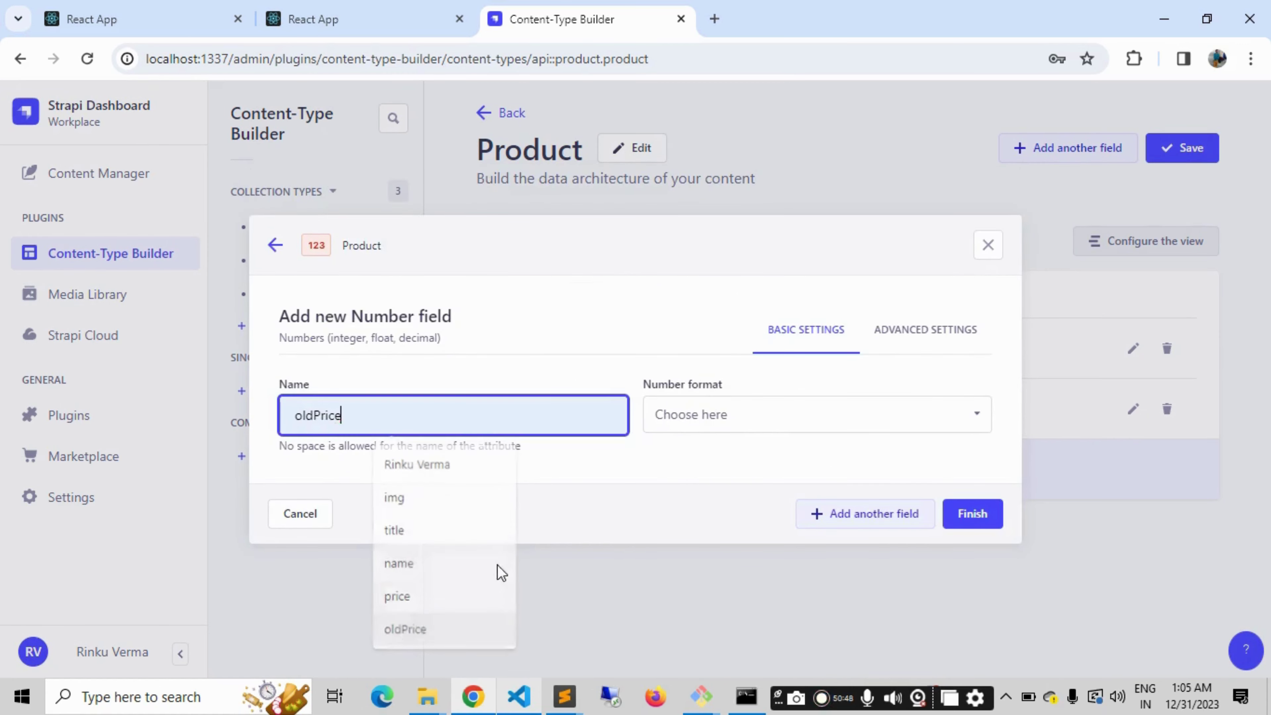
click(402, 627)
click(766, 407)
click(723, 559)
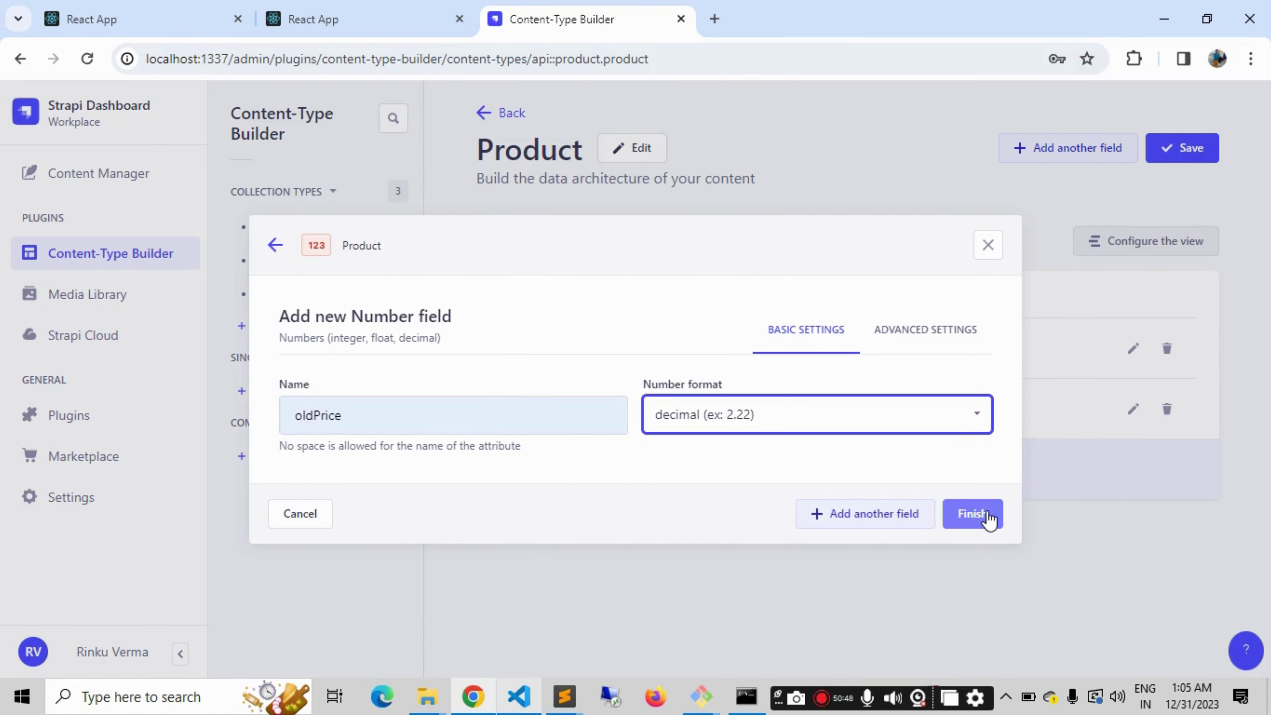
click(989, 518)
- Switch to VS Code and examine the oldPrice, weight and discount keys of the first product in db.json
key(alt+Tab)
double_click(532, 332)
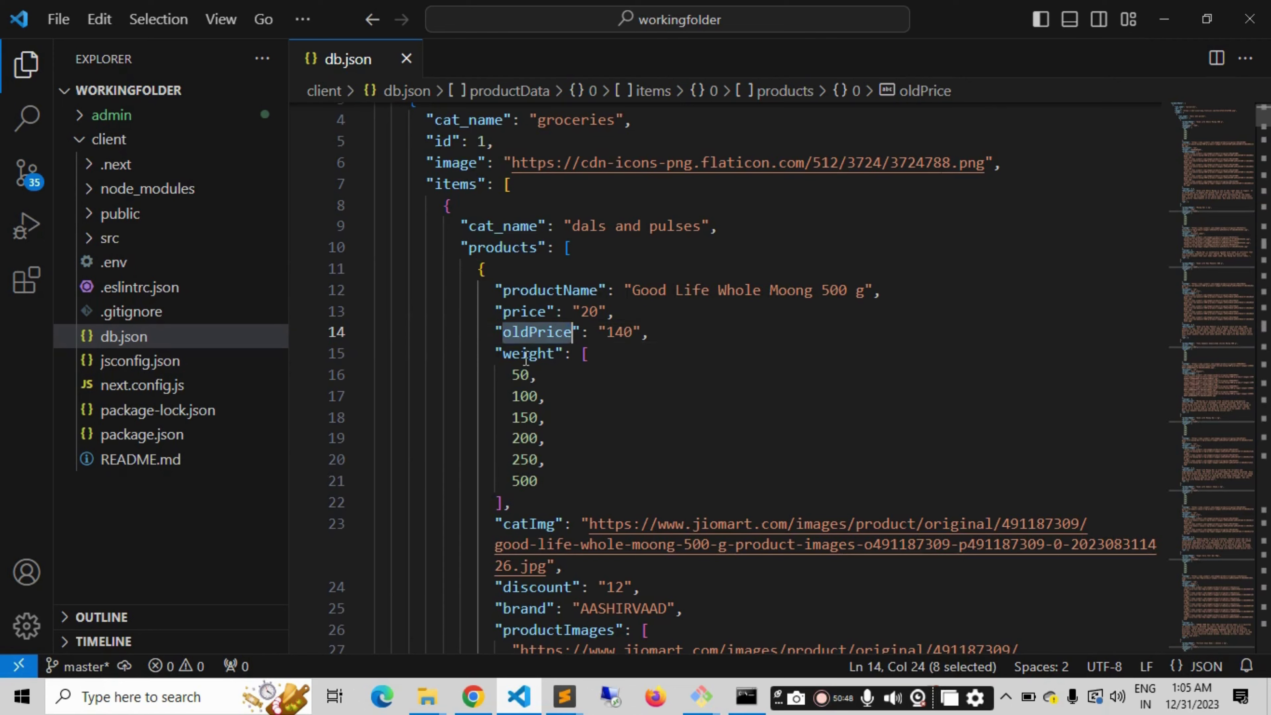
scroll(531, 331, down, 1)
drag(496, 295, 606, 395)
scroll(606, 394, down, 1)
scroll(607, 395, down, 3)
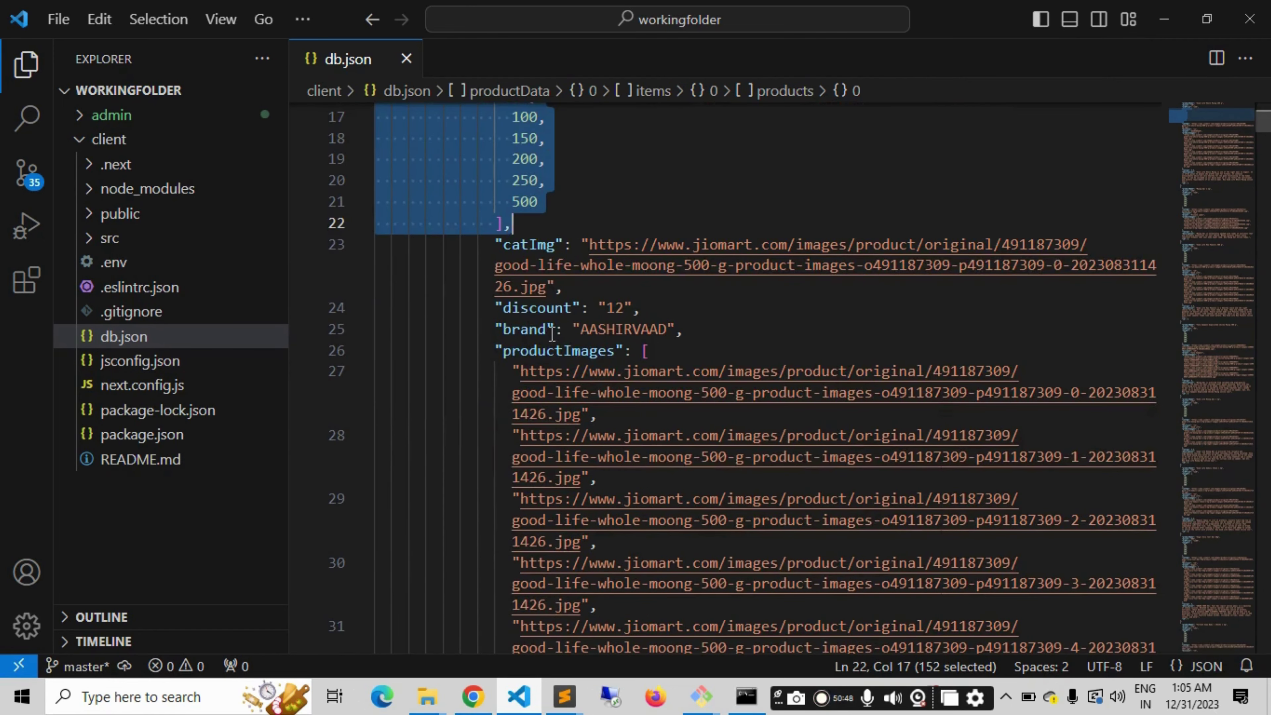
double_click(538, 311)
- Switch to the Chrome browser and add an integer Number field called discount to the Product collection type
key(alt+Tab)
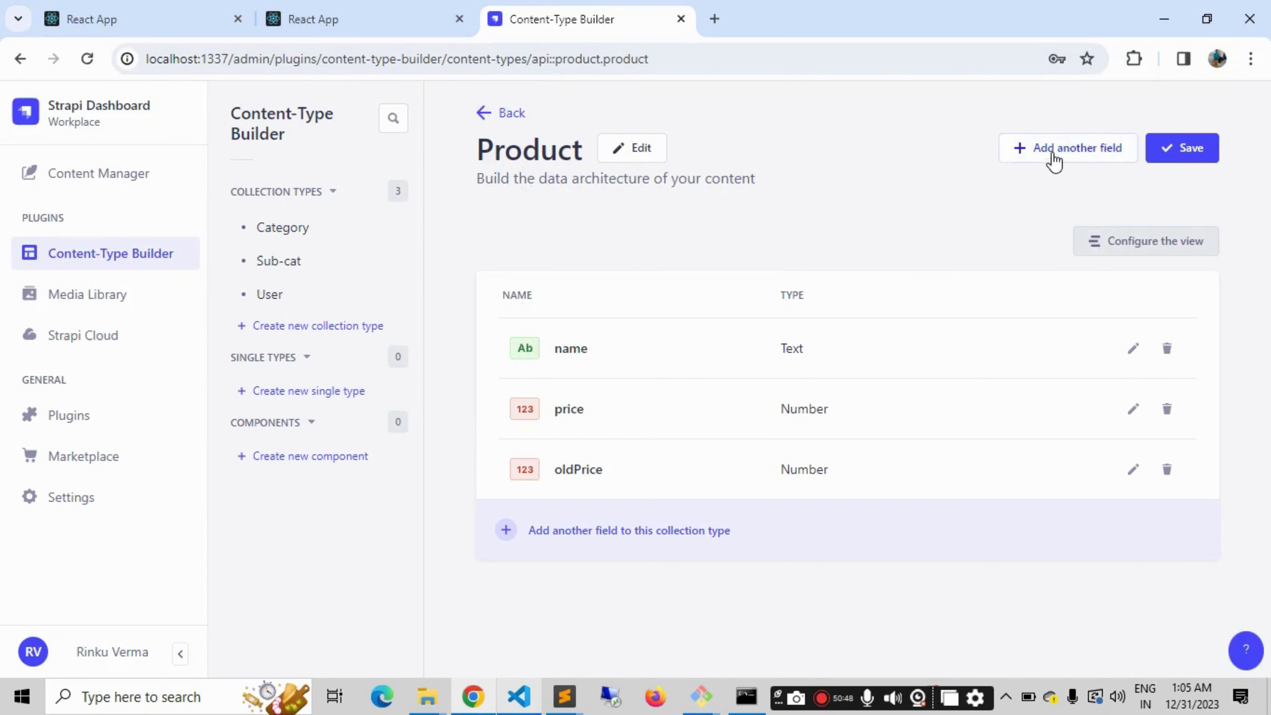
click(1028, 170)
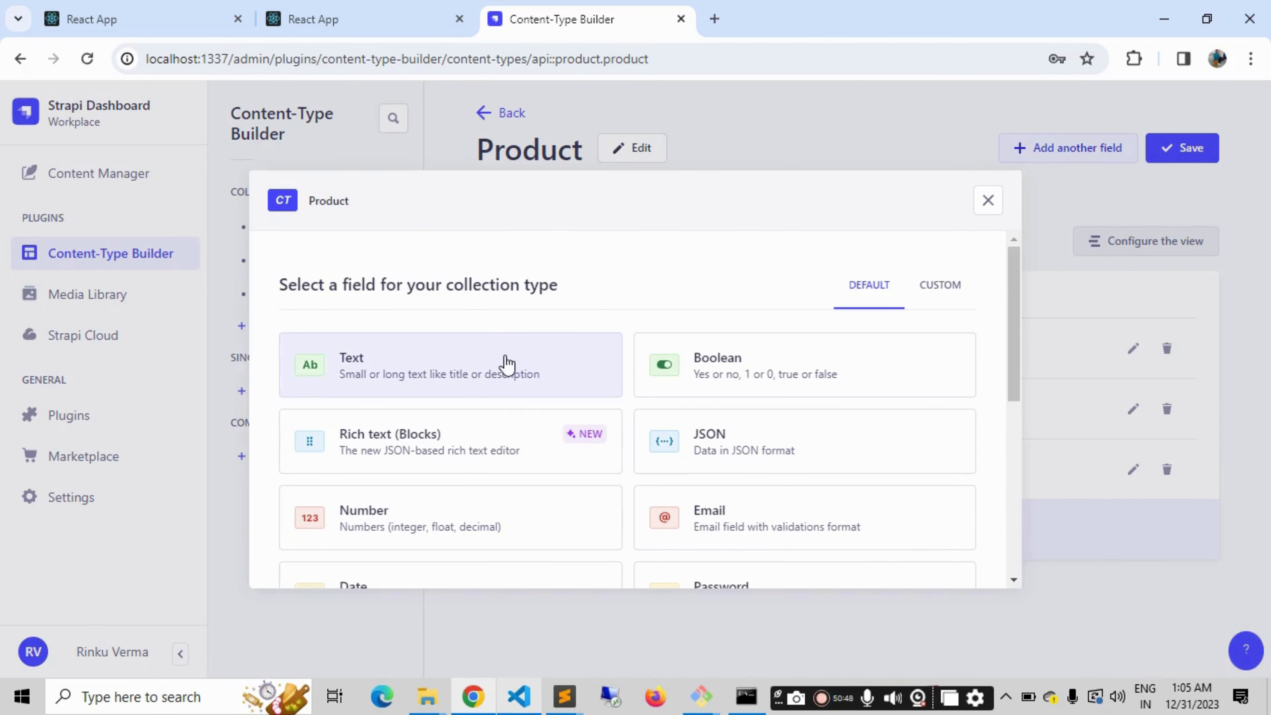
scroll(501, 381, down, 2)
click(440, 420)
click(440, 416)
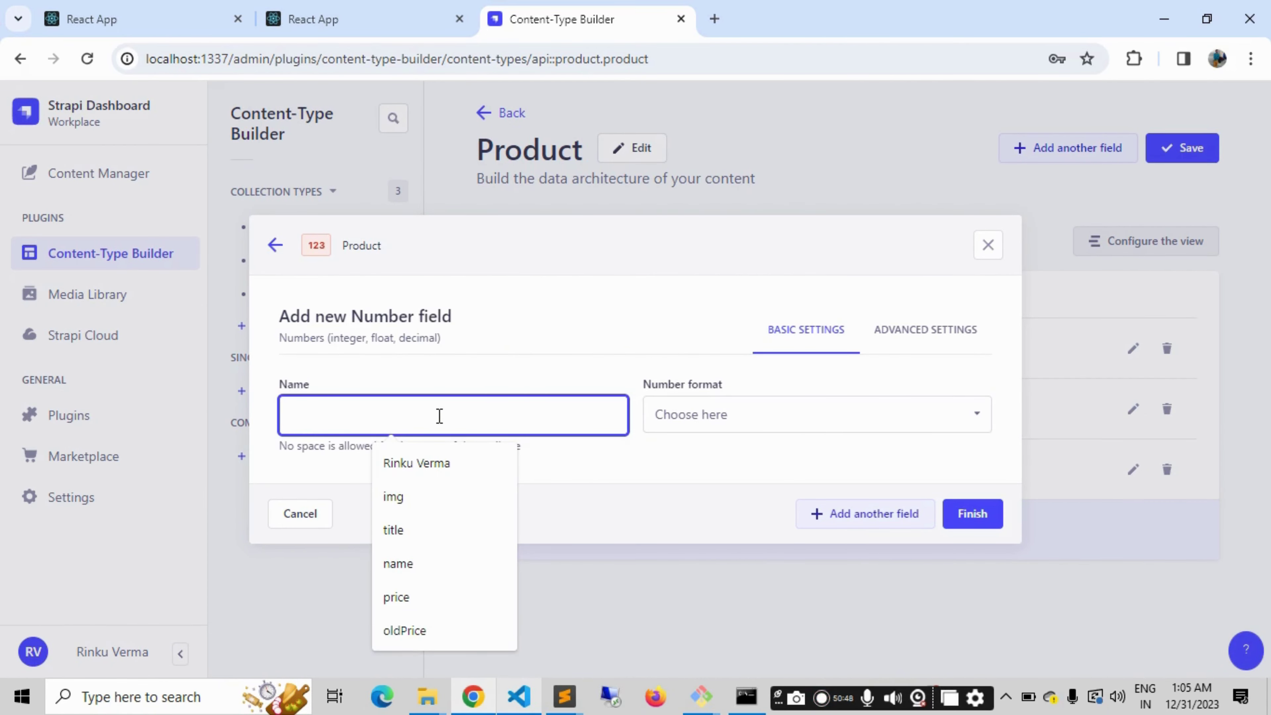
text(discount)
click(711, 421)
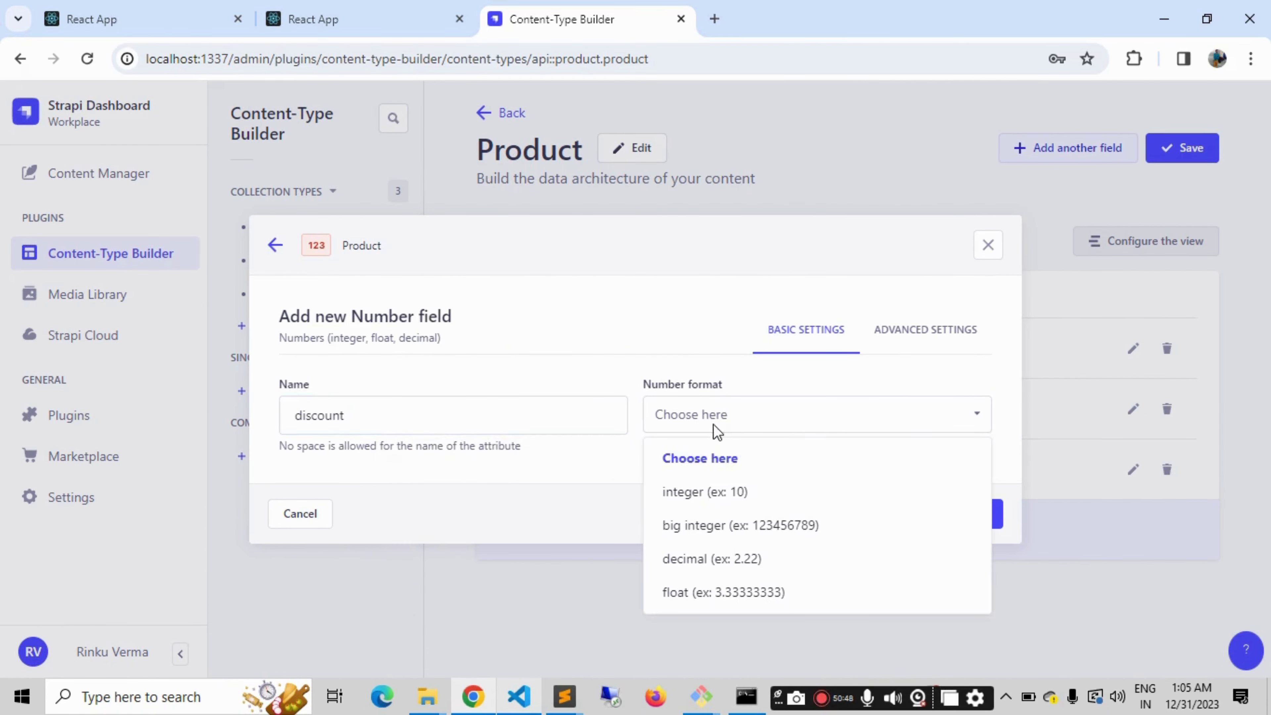
click(710, 492)
click(979, 520)
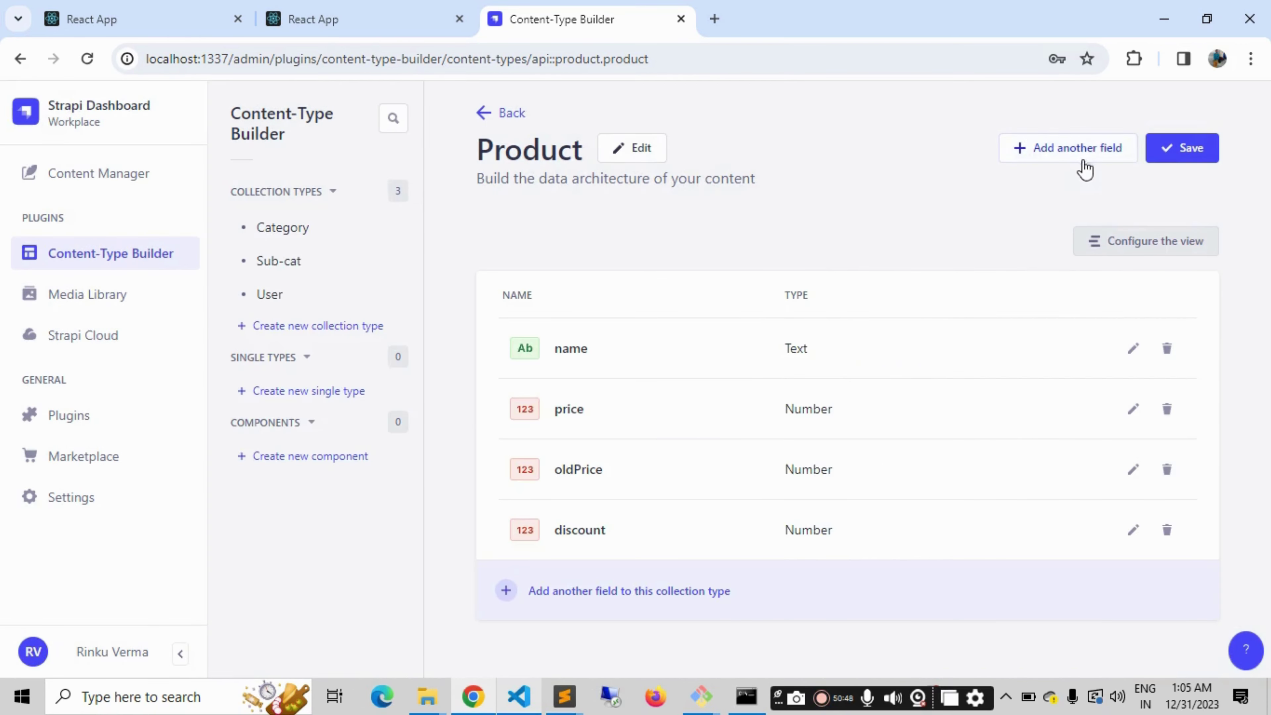
- Add a short Text field called brand to the Product collection type
click(1085, 170)
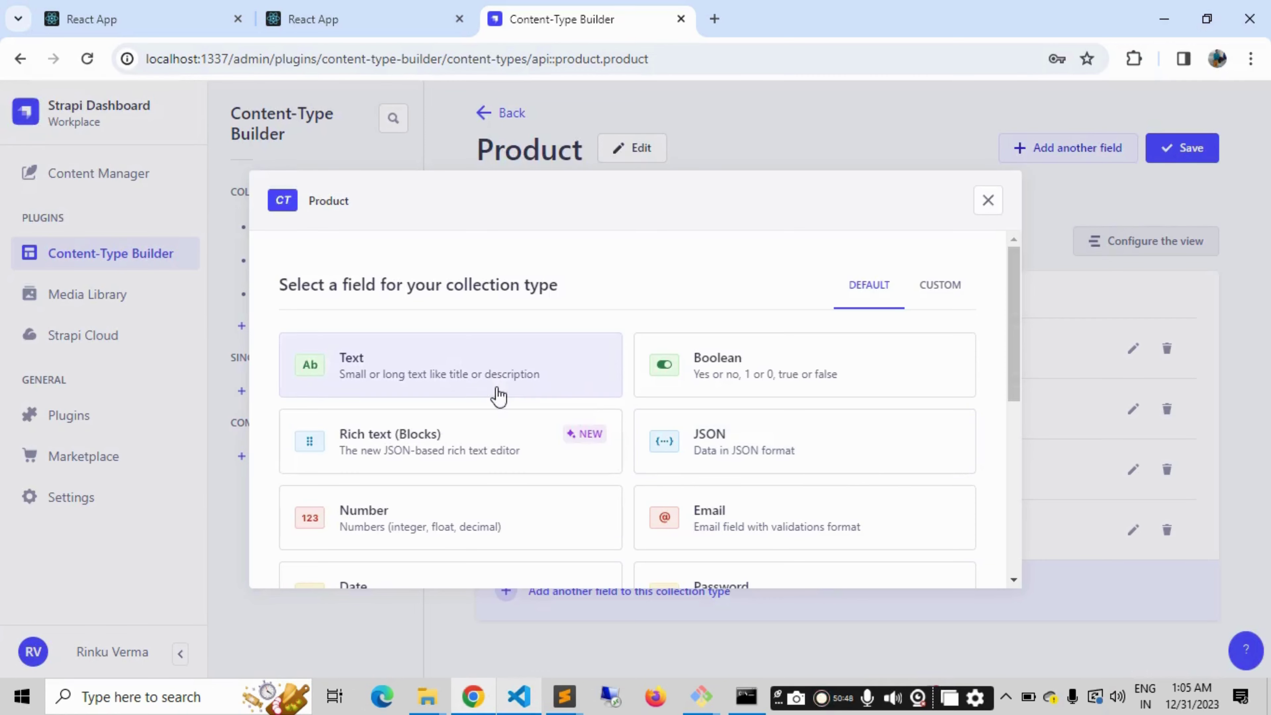
click(425, 378)
click(406, 361)
text(brand)
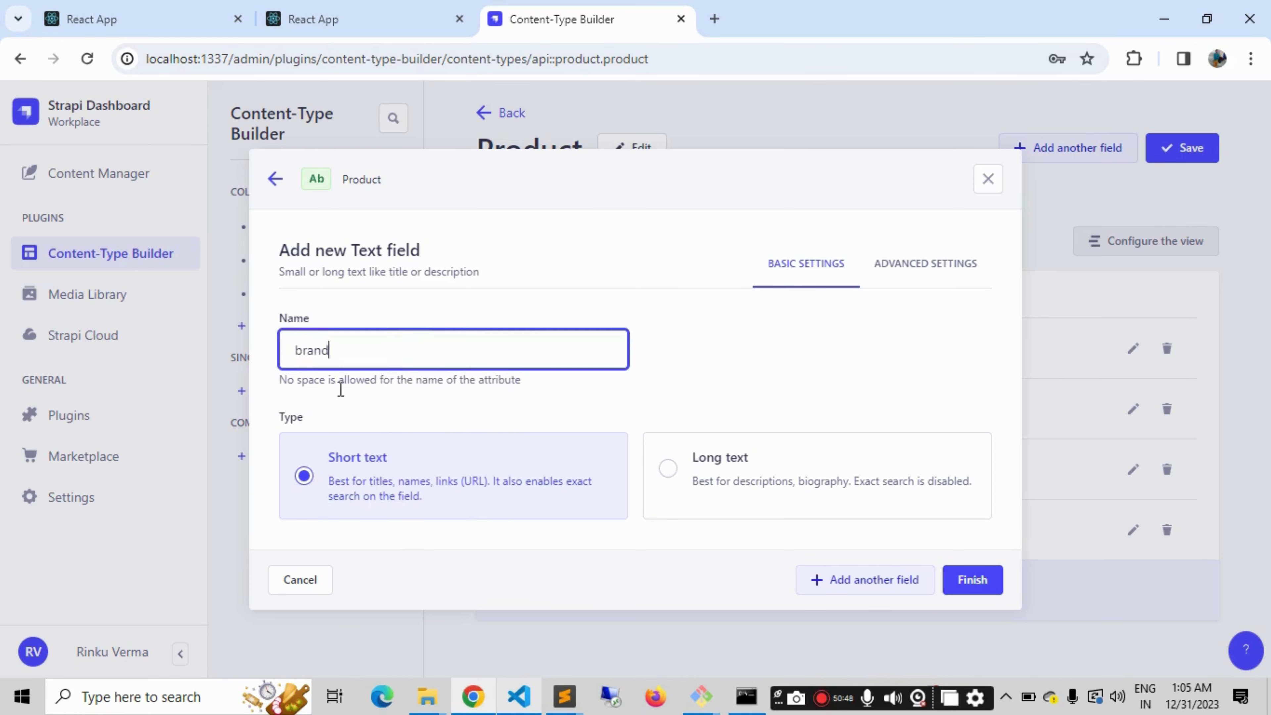
click(972, 580)
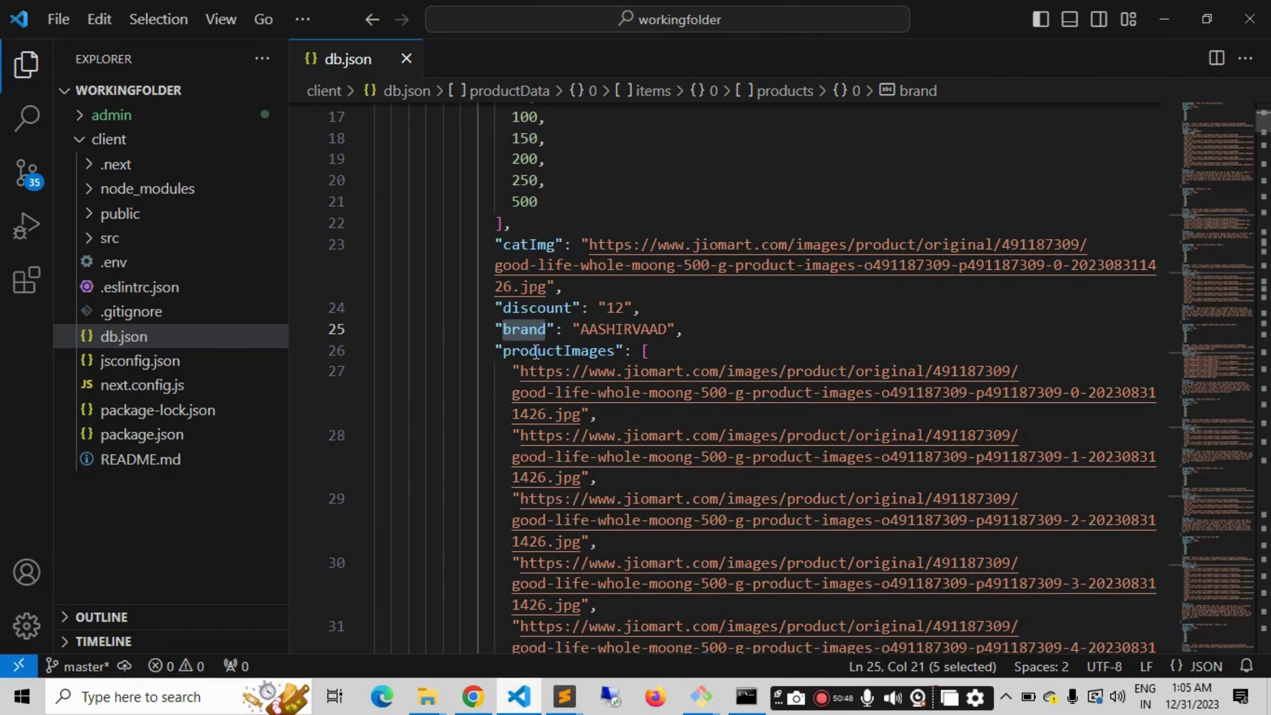
- Consult the productImages key of db.json in VS Code and add a multiple Media field called img to Product in Chrome
scroll(500, 291, down, 4)
scroll(501, 290, up, 4)
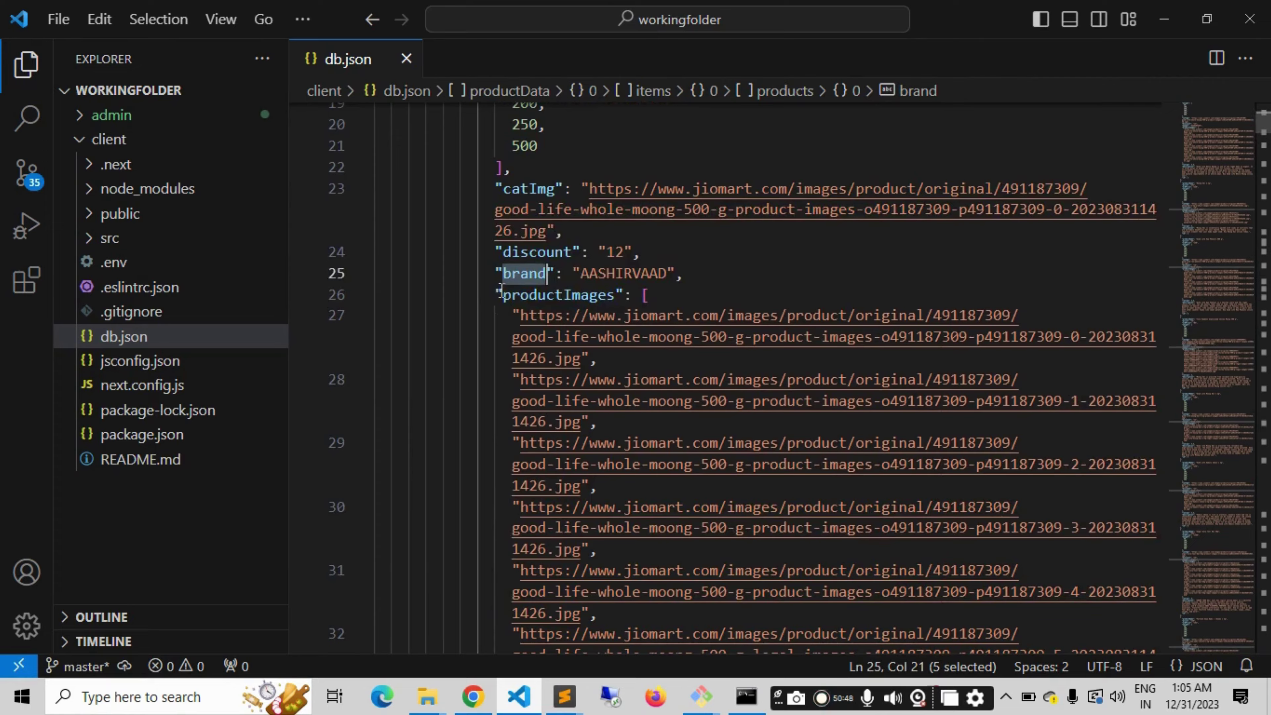
drag(500, 290, 595, 575)
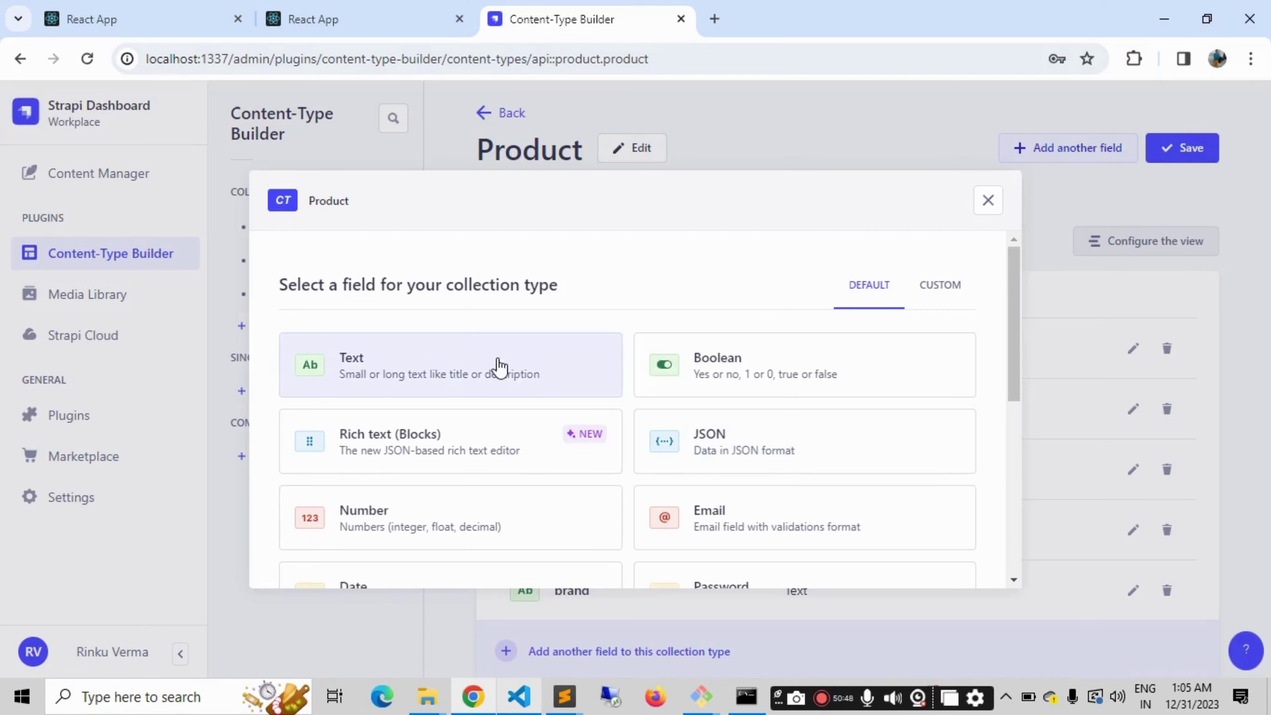
scroll(448, 399, down, 5)
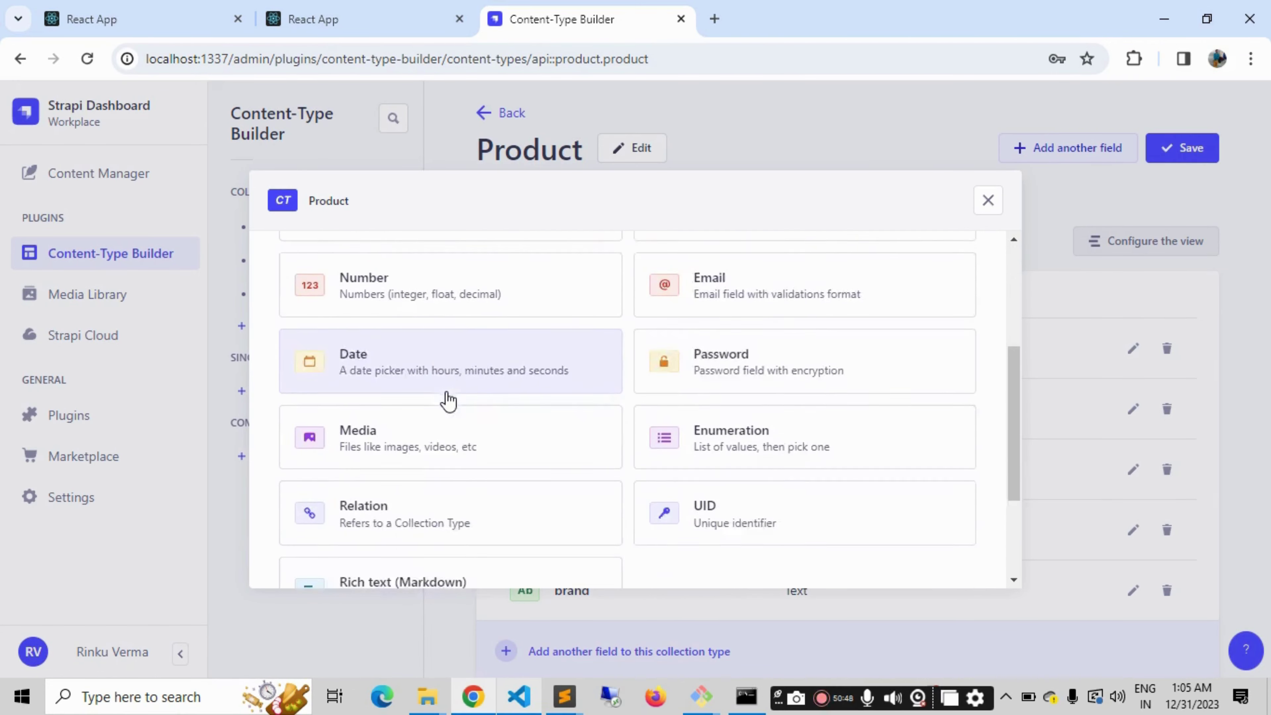
scroll(448, 400, down, 2)
click(434, 403)
click(388, 359)
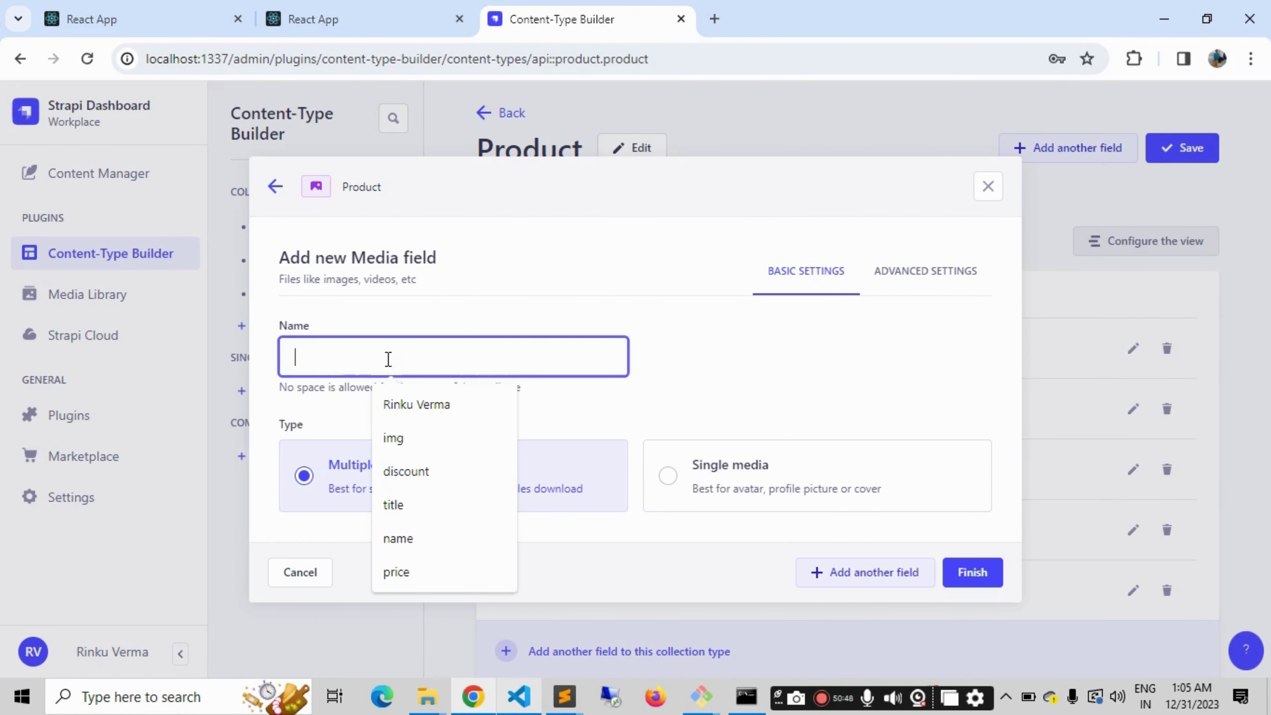
click(401, 440)
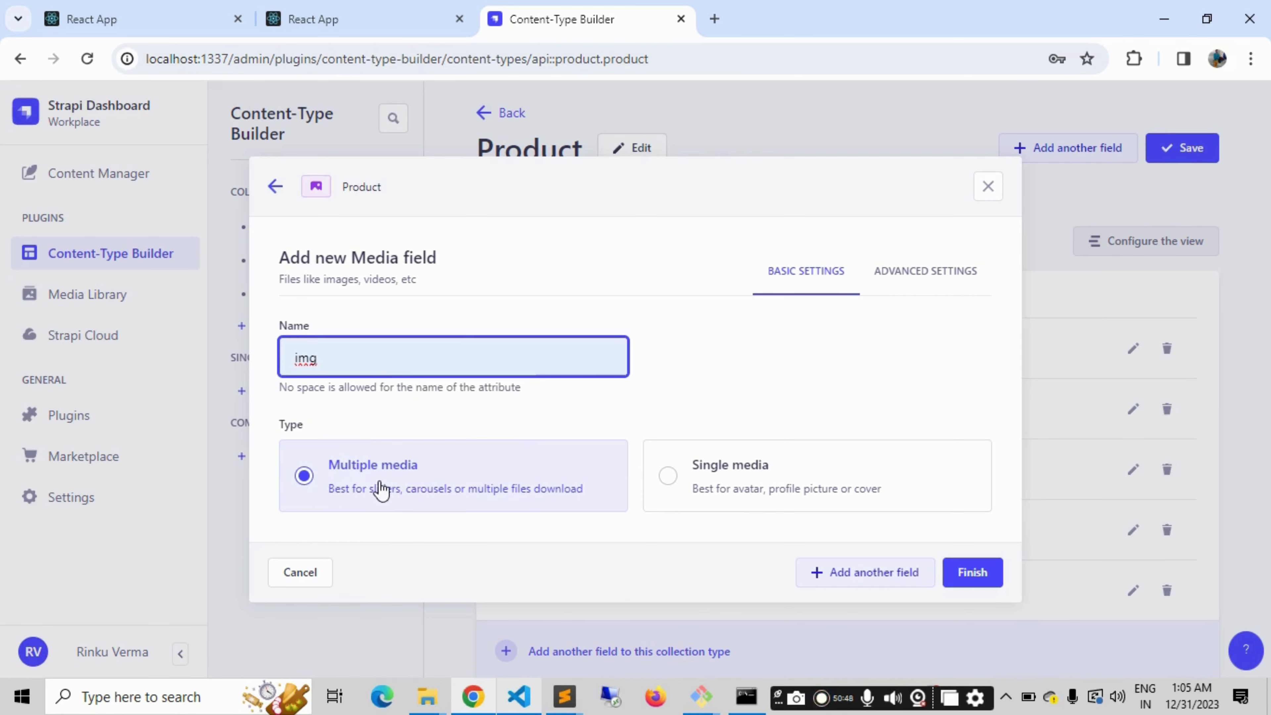
click(968, 573)
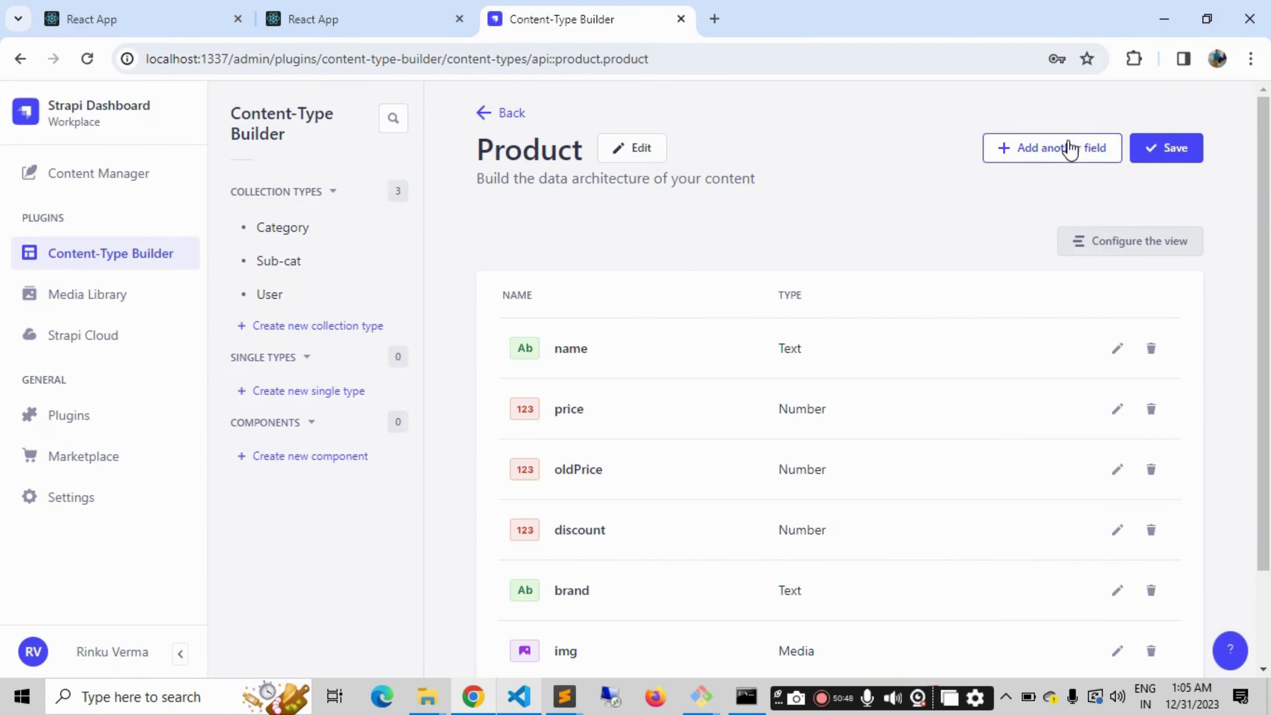
- Copy the rating key from db.json in VS Code and add a decimal Number field called rating to Product in Chrome
key(alt+Tab)
scroll(536, 275, down, 5)
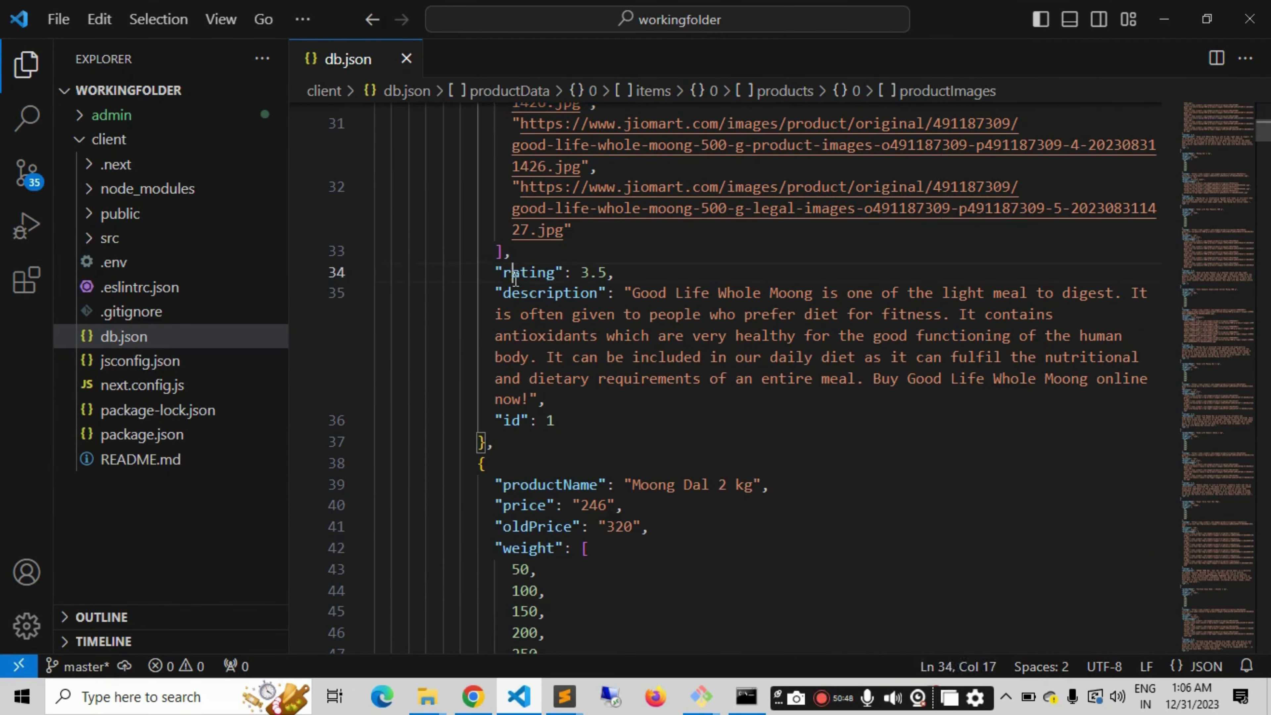
double_click(537, 275)
key(ctrl+c)
key(alt+Tab)
scroll(424, 402, down, 3)
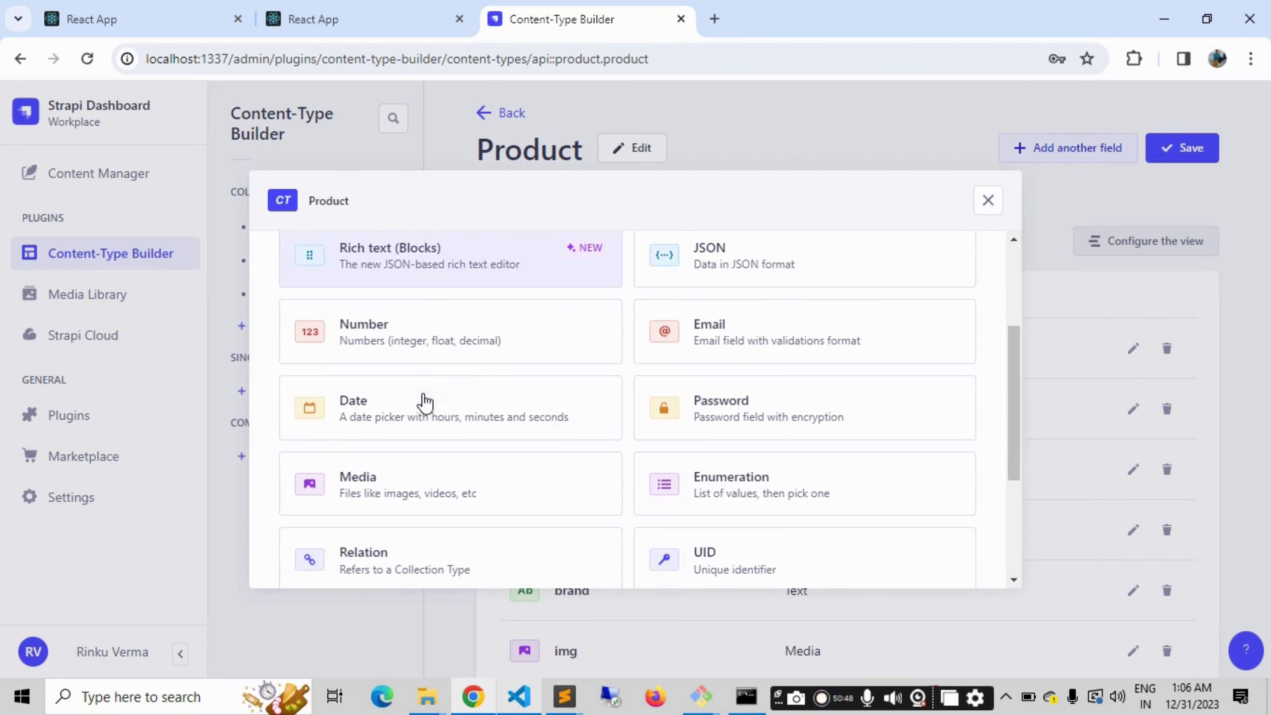
click(434, 320)
click(471, 416)
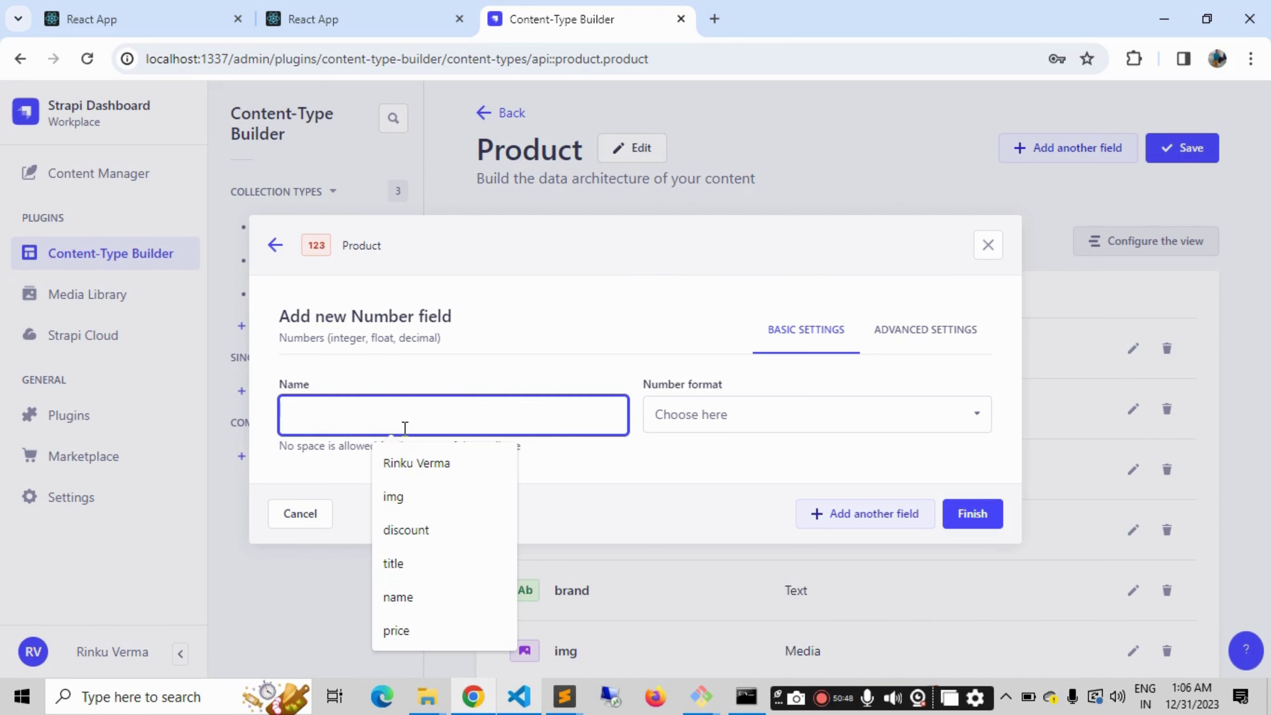
key(ctrl+v)
click(712, 414)
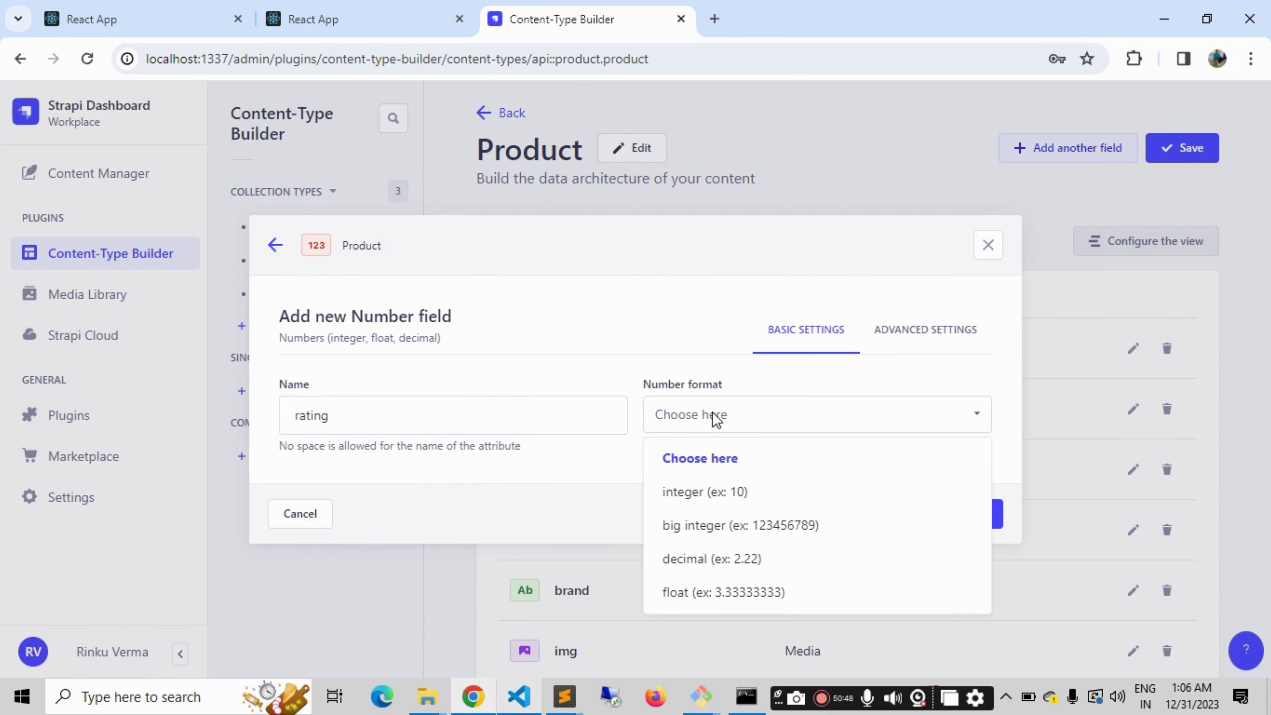
click(710, 558)
click(971, 513)
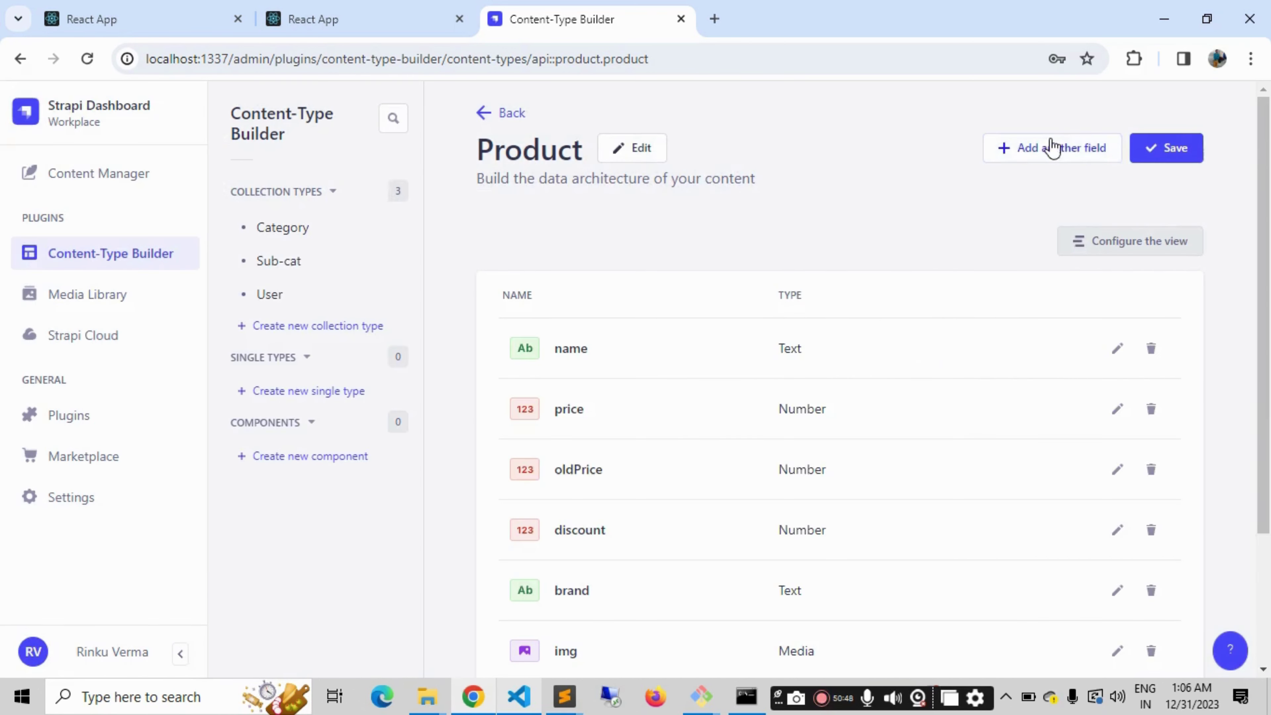
- Copy the description key from db.json in VS Code and add a long Text field called description to Product in Chrome
click(1051, 146)
key(alt+Tab)
double_click(543, 293)
key(ctrl+c)
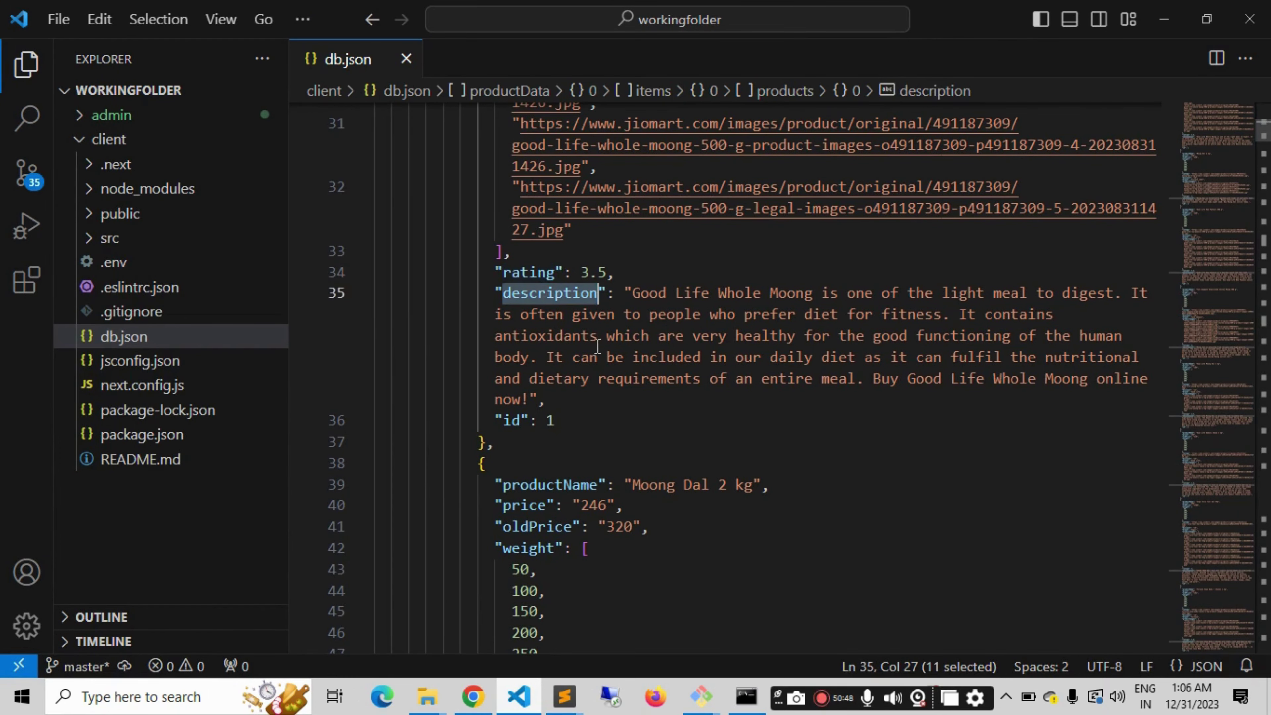
key(alt+Tab)
click(398, 379)
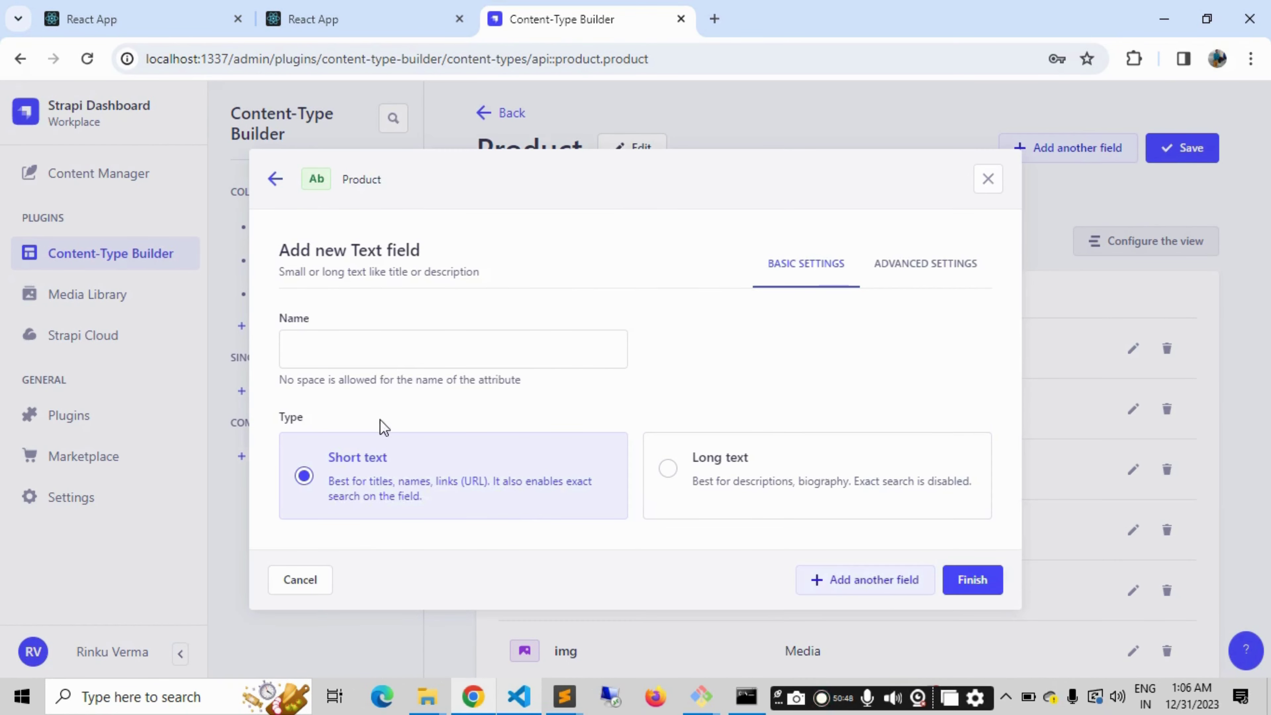
click(389, 351)
key(ctrl+v)
click(720, 485)
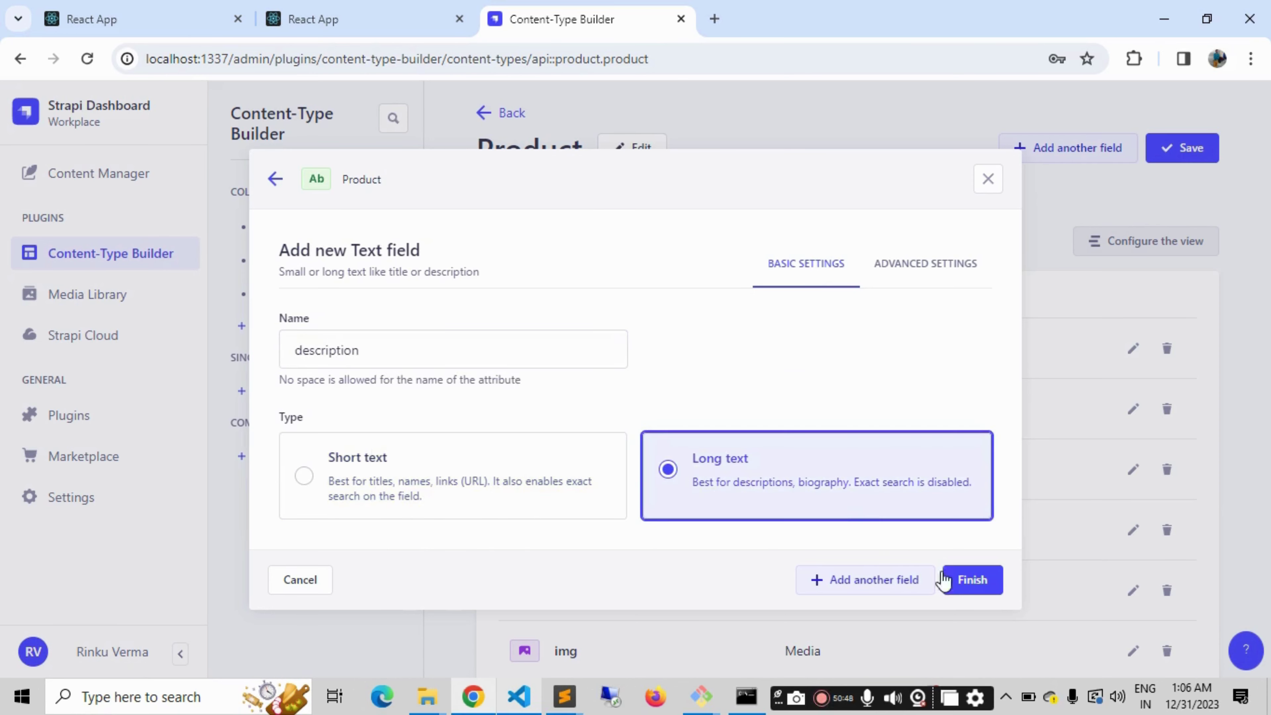
click(956, 580)
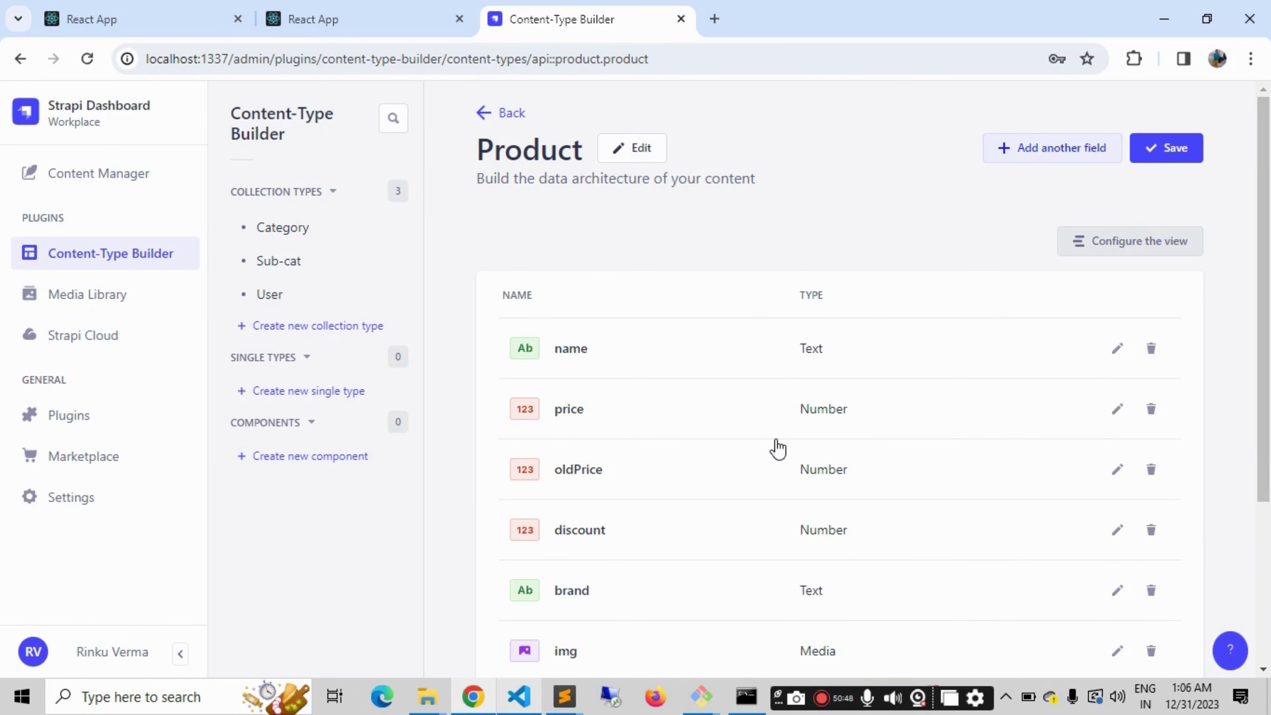
- Review Product's field list, and examine the category and sub-category in the Good Life Whole Moong 500 g page's breadcrumb on the localhost:3003 store
scroll(794, 434, down, 5)
scroll(790, 440, up, 5)
click(367, 27)
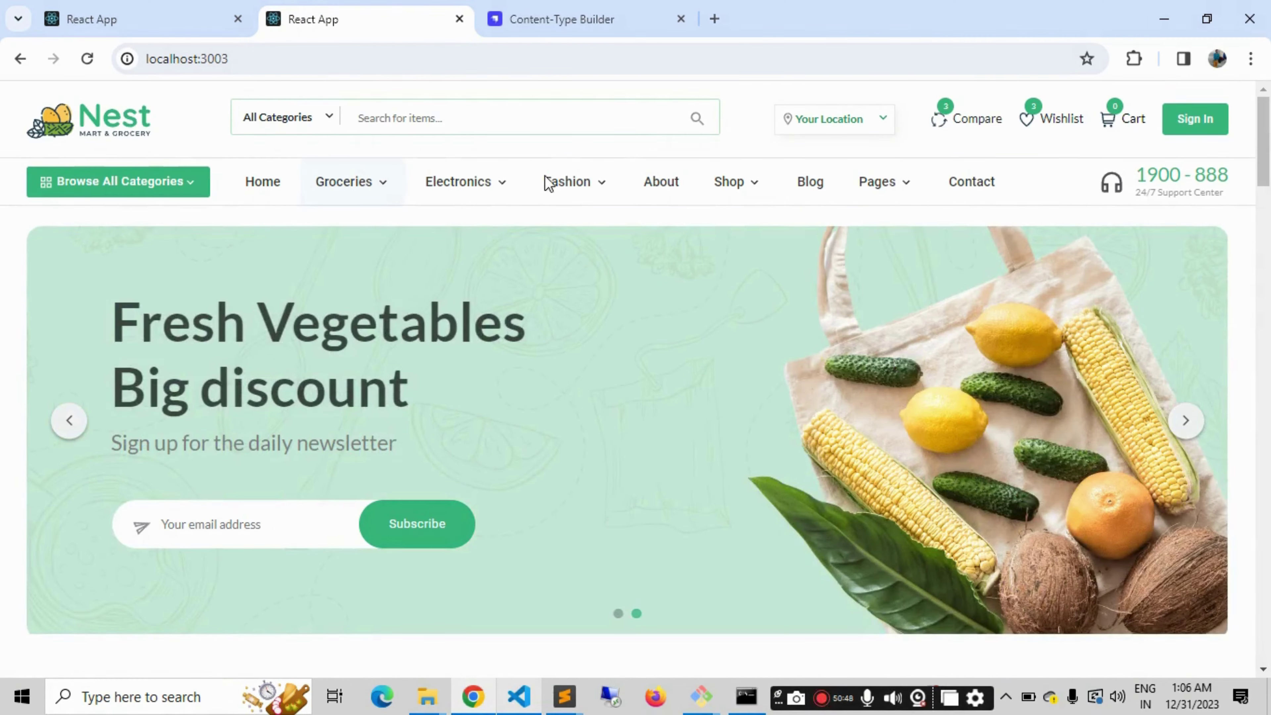
scroll(485, 345, down, 5)
scroll(486, 344, down, 5)
scroll(483, 349, up, 1)
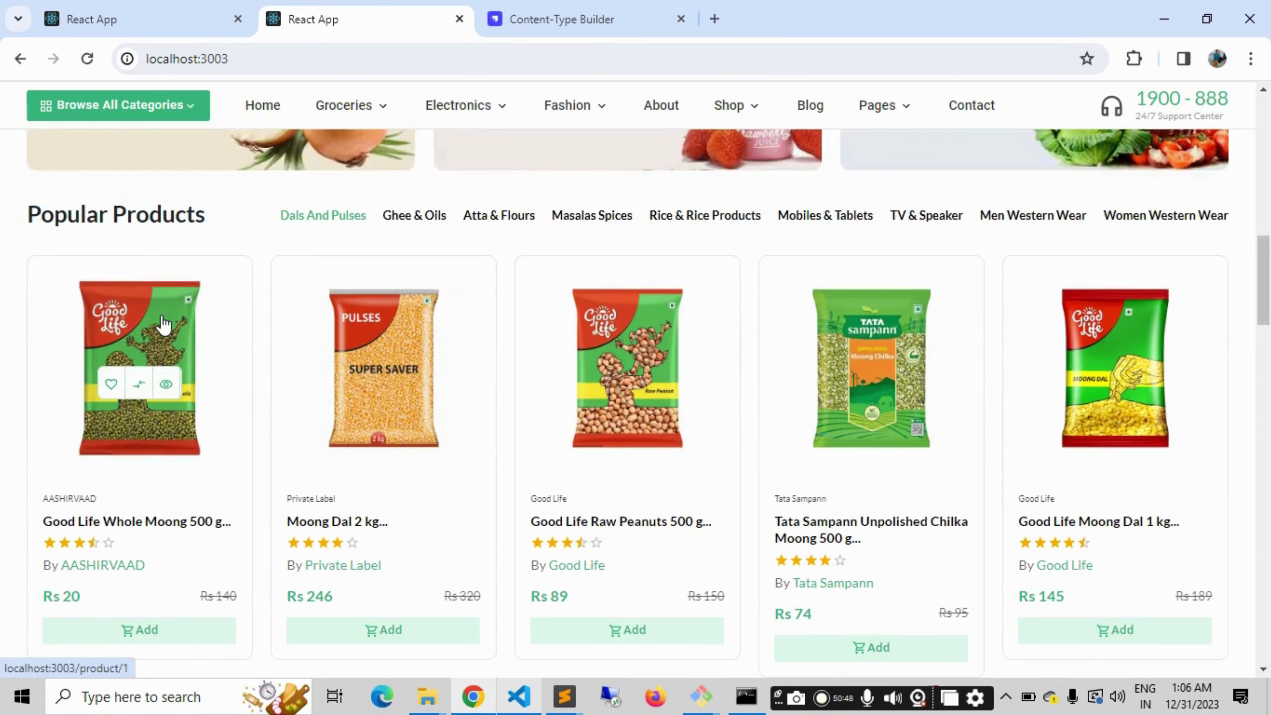
click(164, 330)
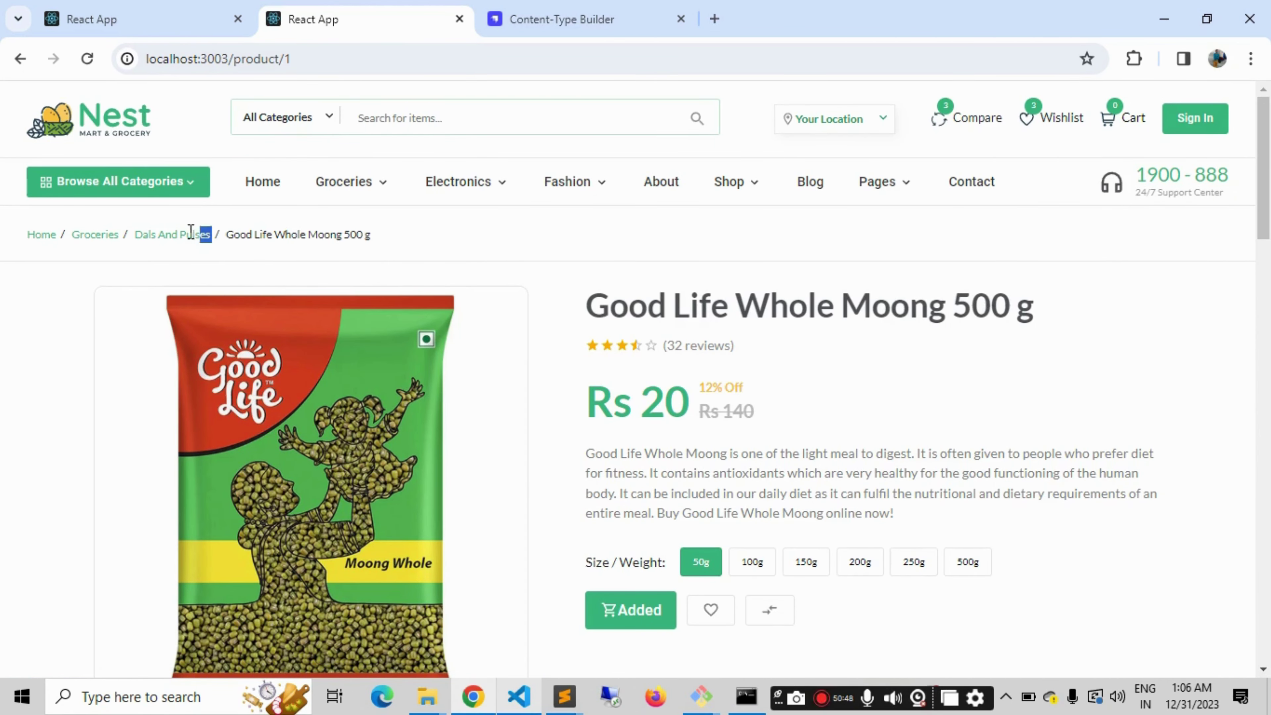
drag(211, 233, 141, 232)
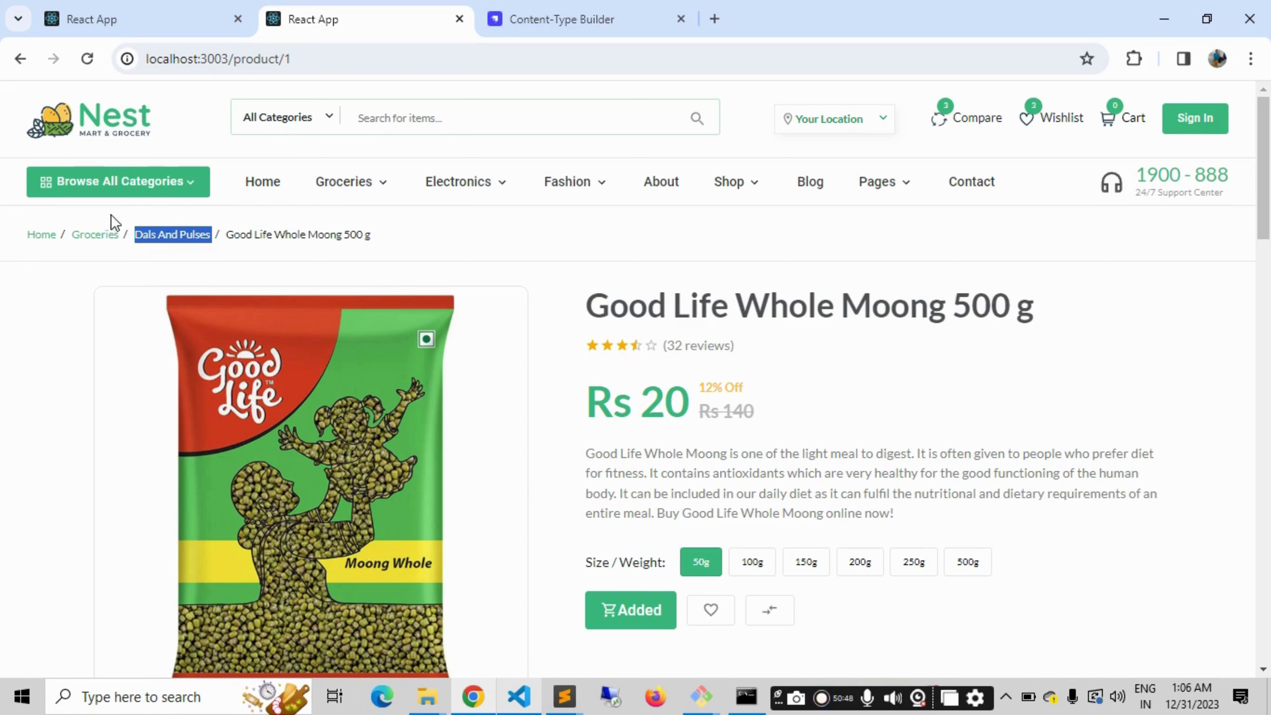
click(130, 242)
drag(111, 233, 74, 234)
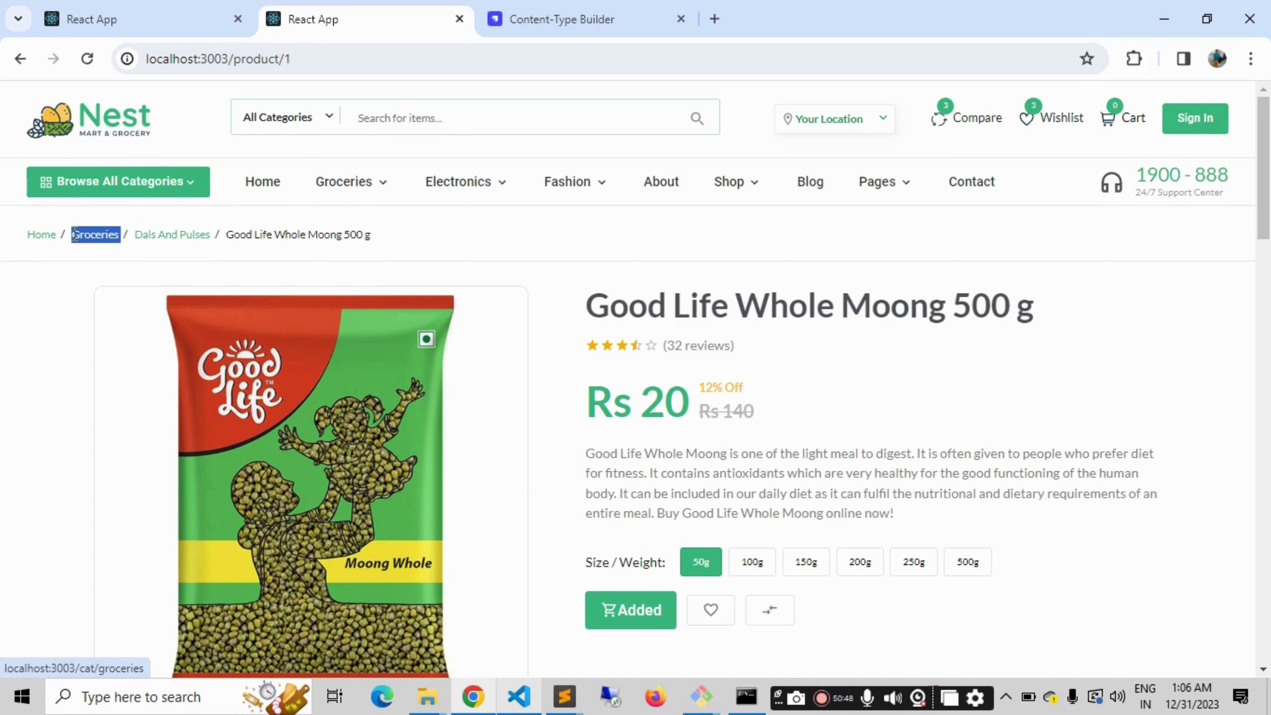
- Add a Relation field called categories to Product in Strapi's Content-Type Builder, using the type product belongs to many categories
click(507, 18)
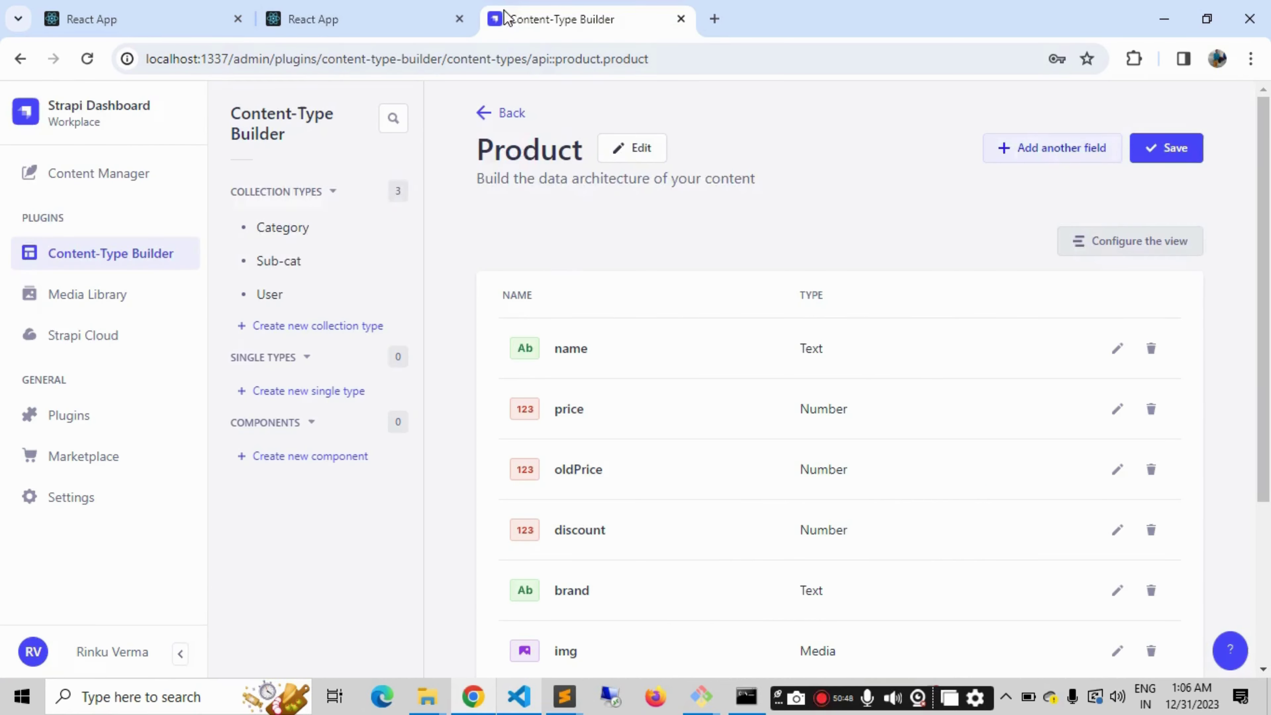
click(1051, 148)
scroll(513, 343, down, 5)
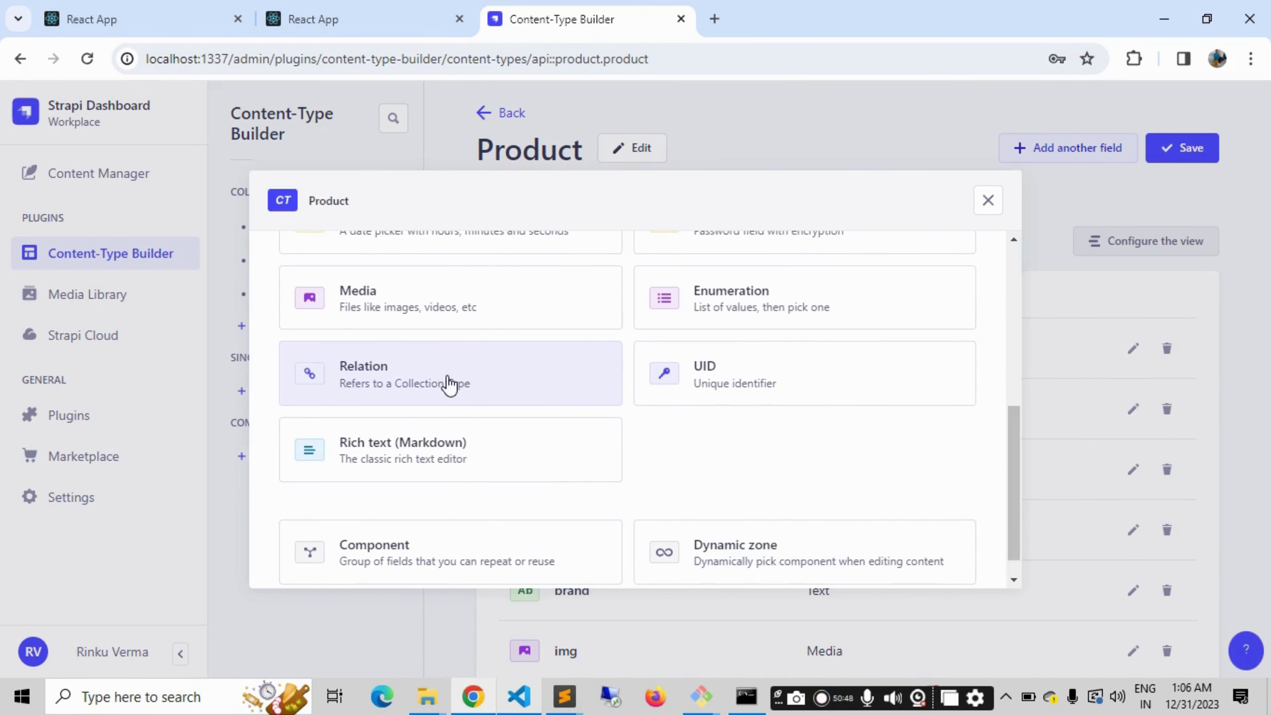
click(449, 381)
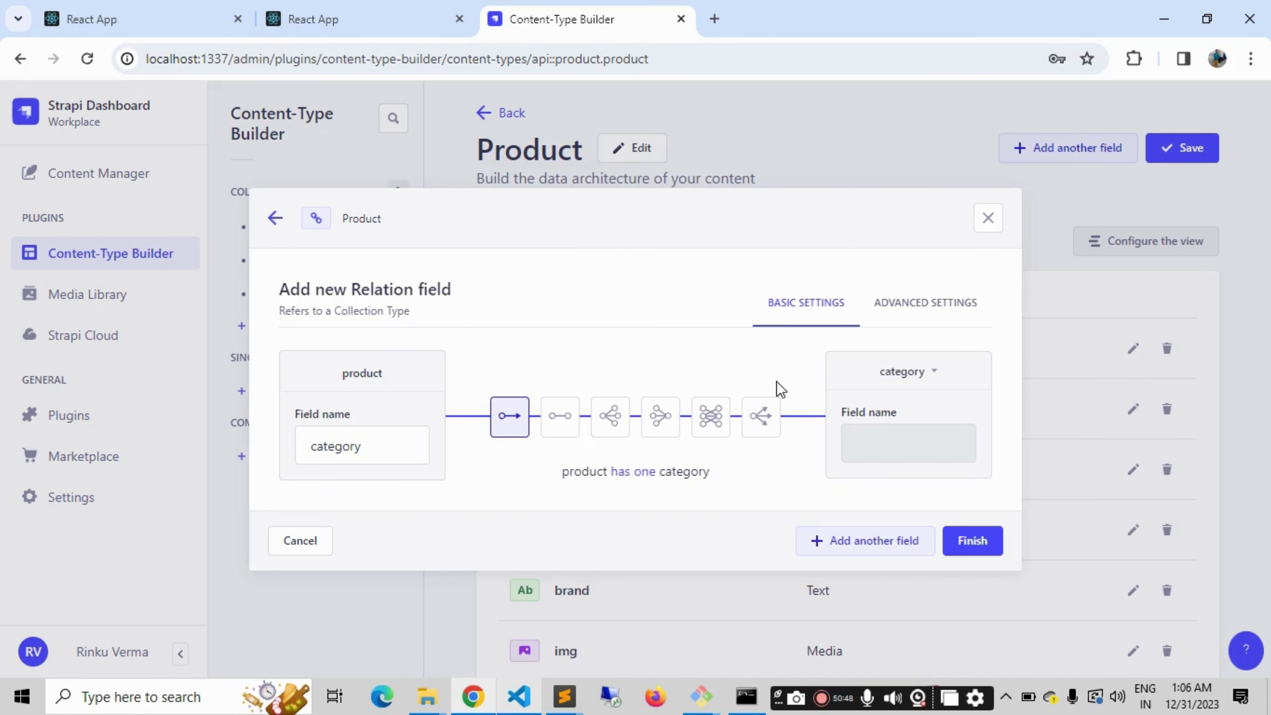
click(609, 422)
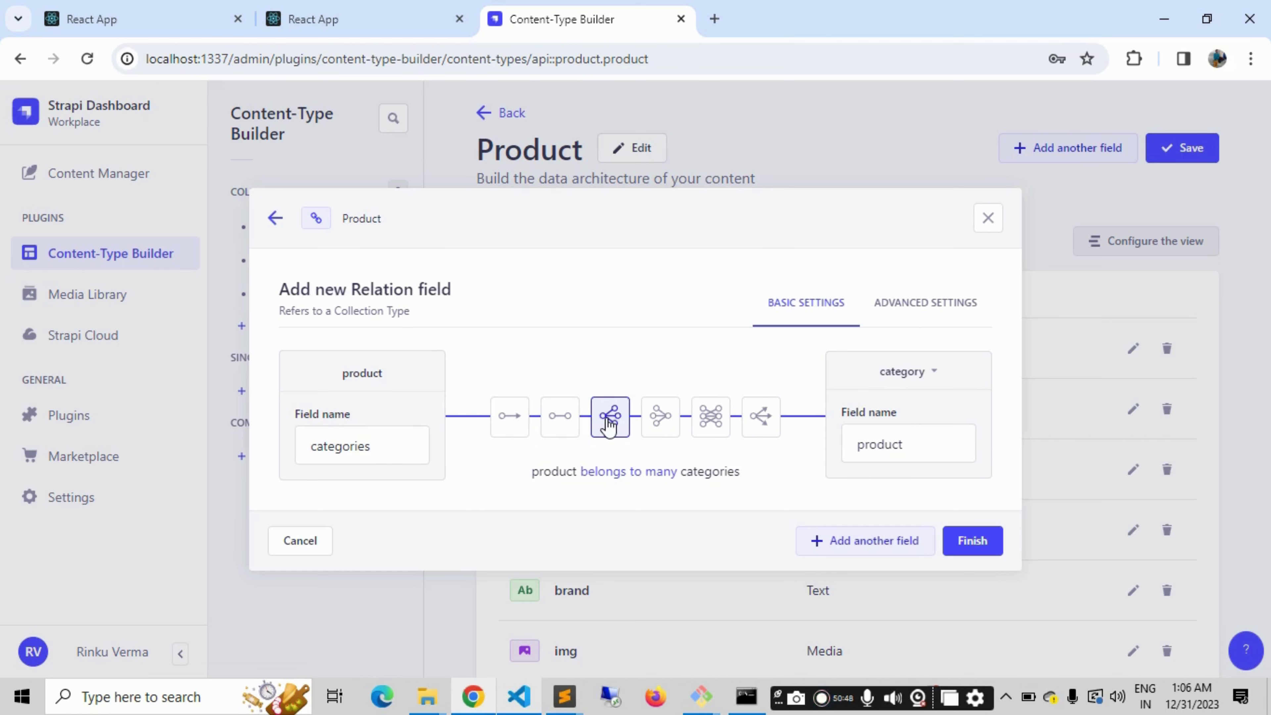
click(510, 420)
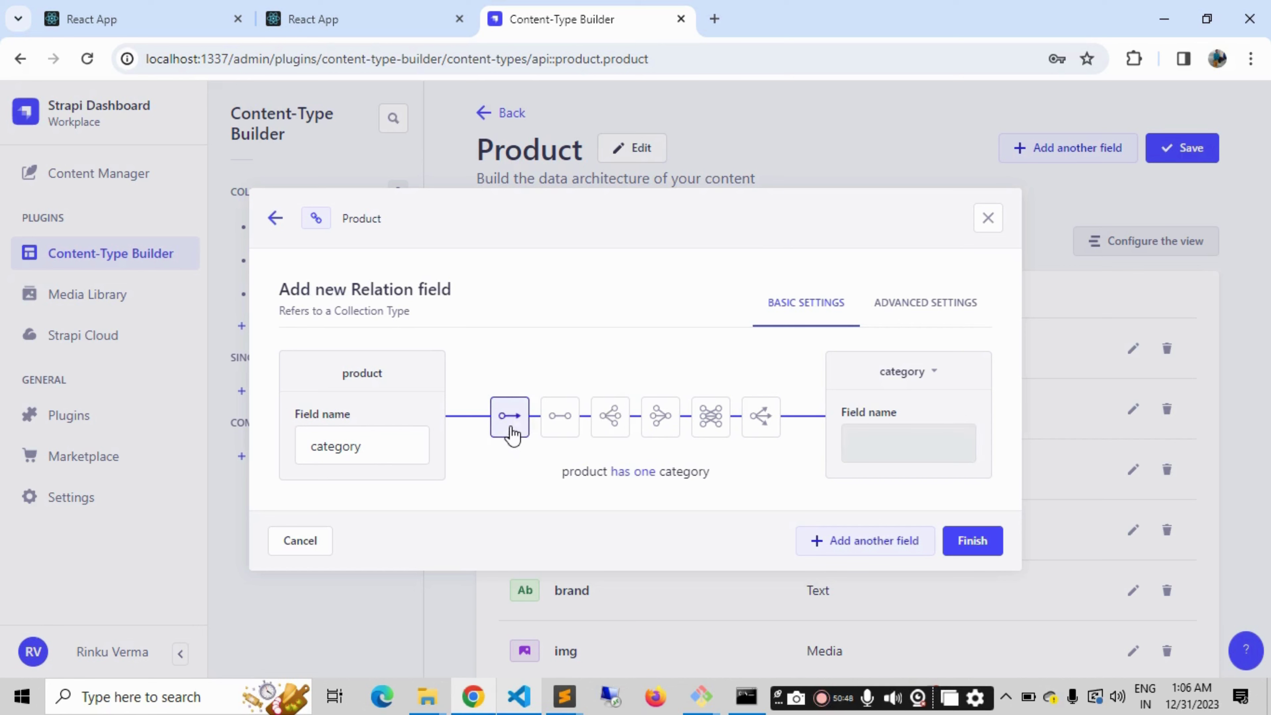
click(559, 420)
click(604, 420)
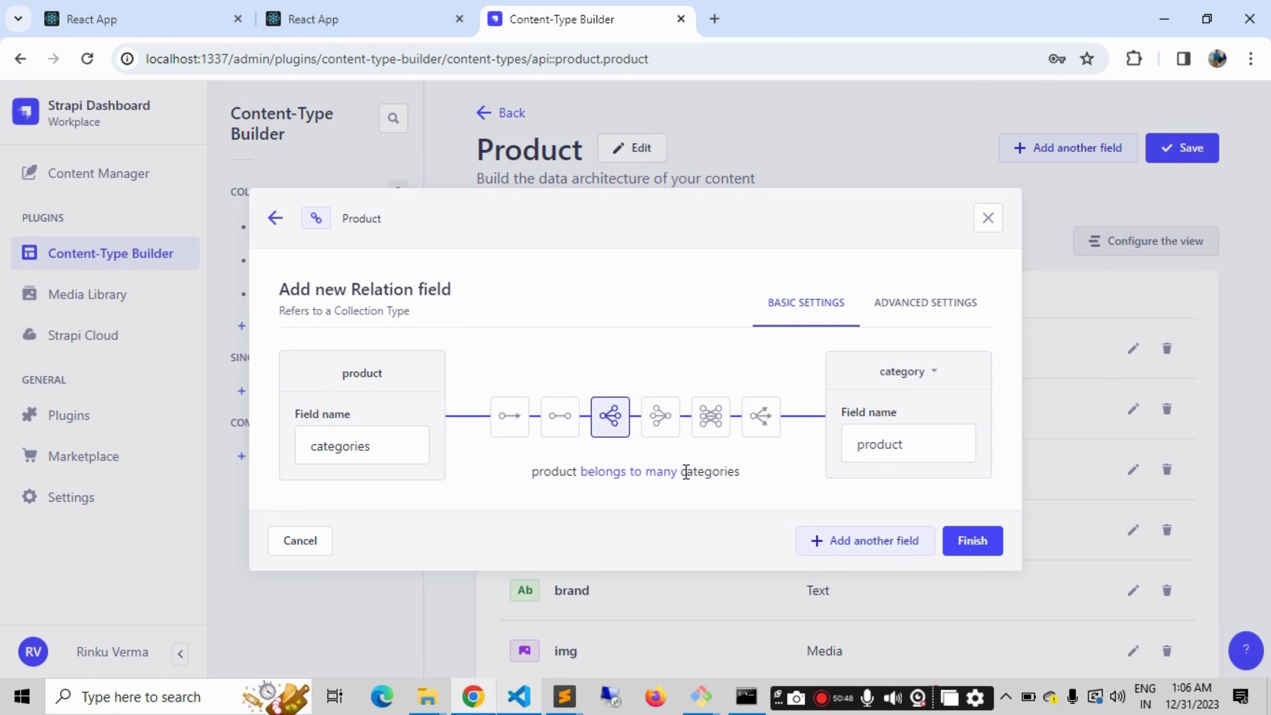
drag(532, 476, 752, 485)
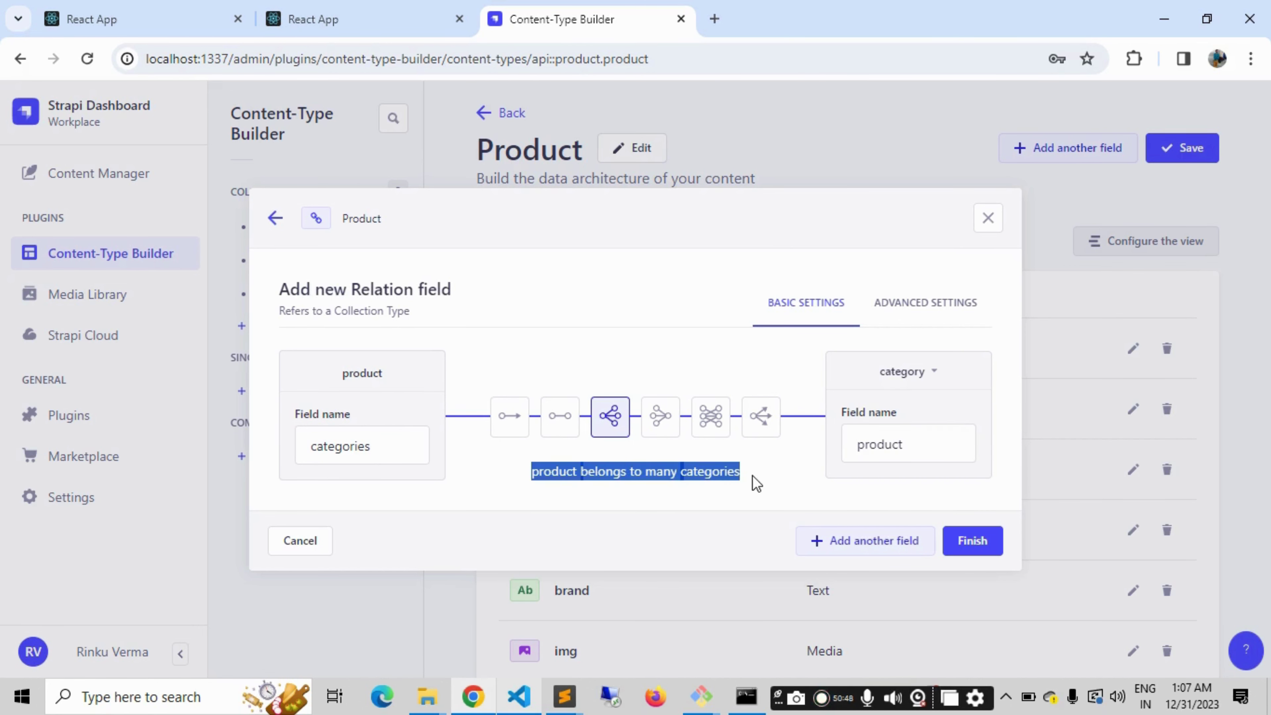
click(985, 547)
- Start another Relation field from Product to Category and examine the category has many products relation type
click(1091, 159)
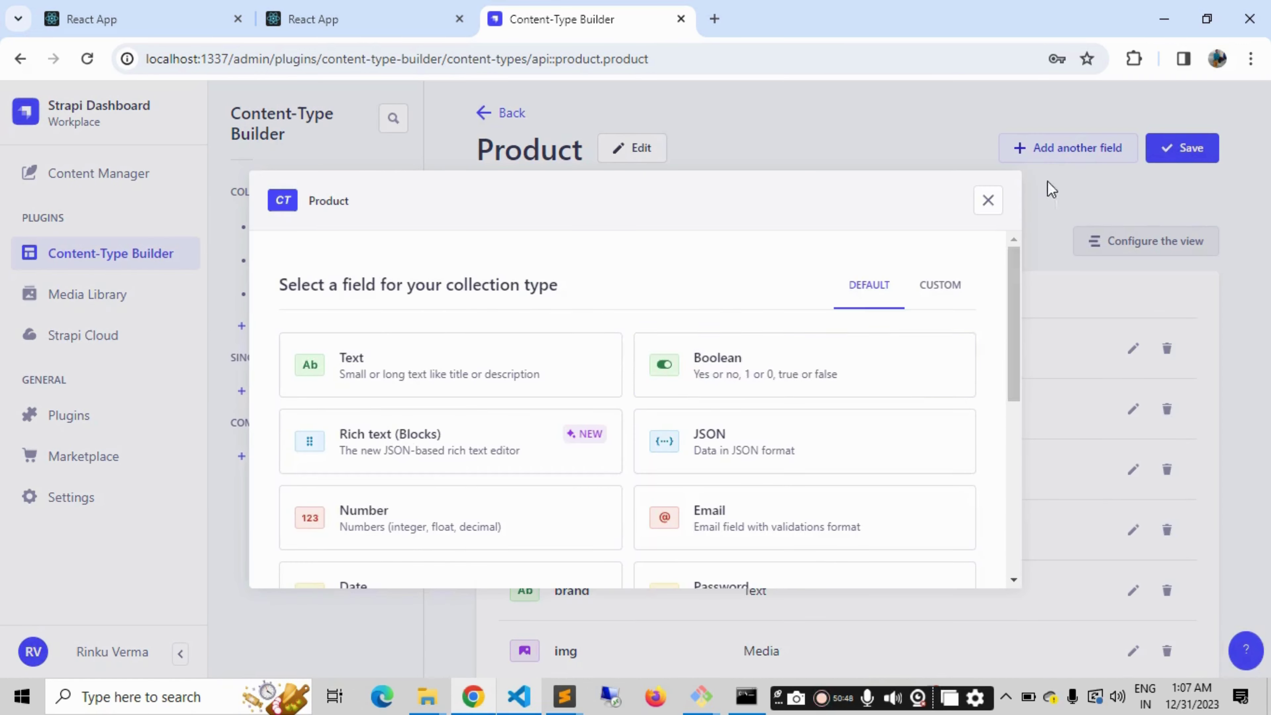
scroll(573, 440, down, 5)
click(471, 468)
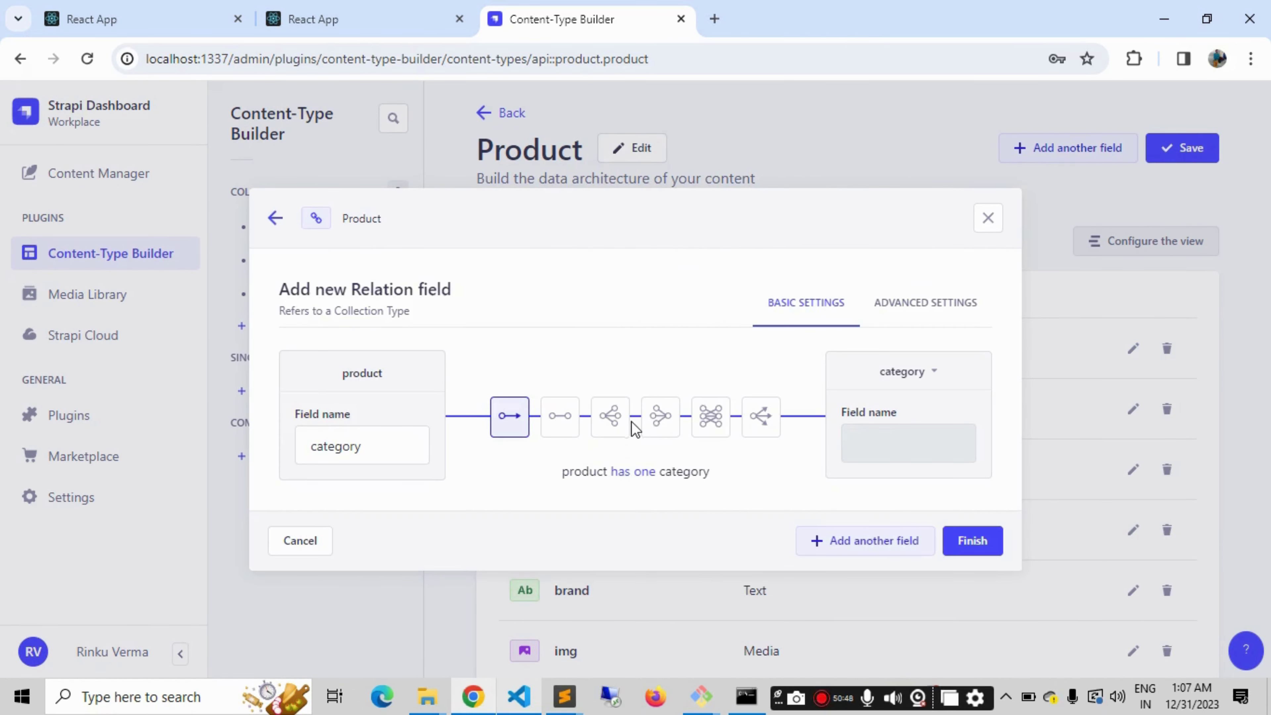
click(710, 423)
click(661, 420)
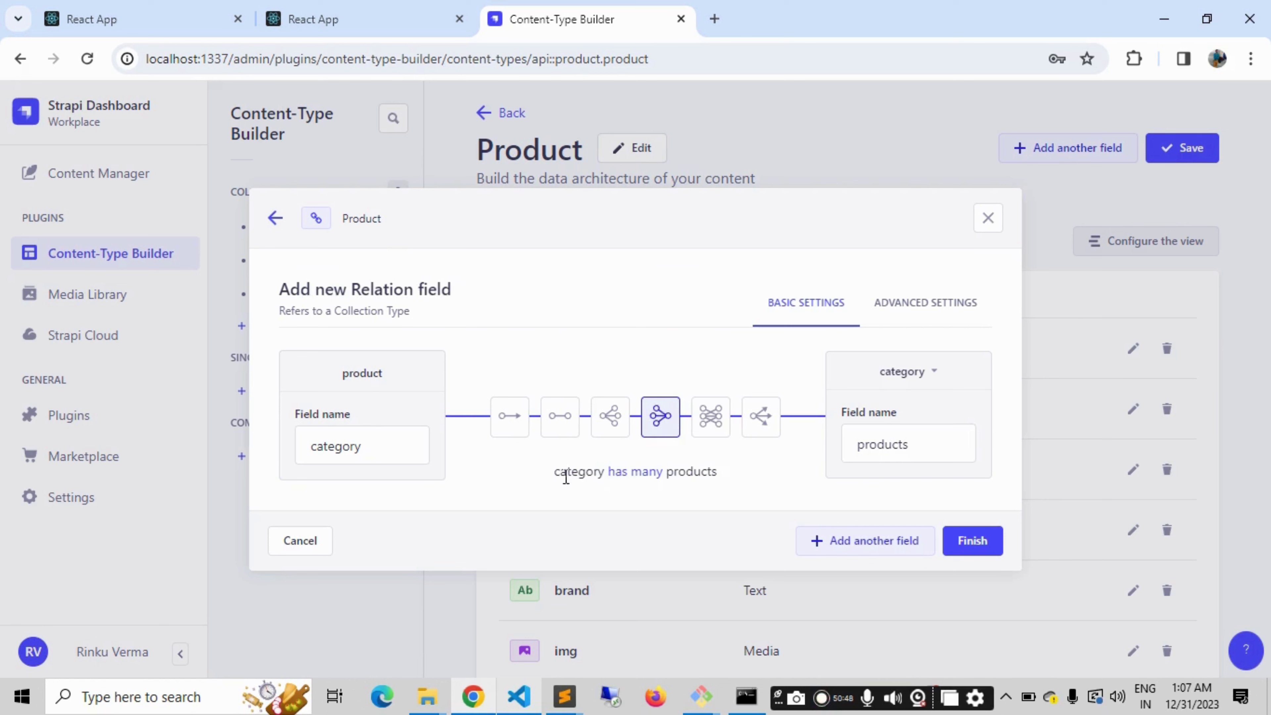
drag(566, 474, 707, 474)
click(708, 474)
drag(555, 473, 713, 473)
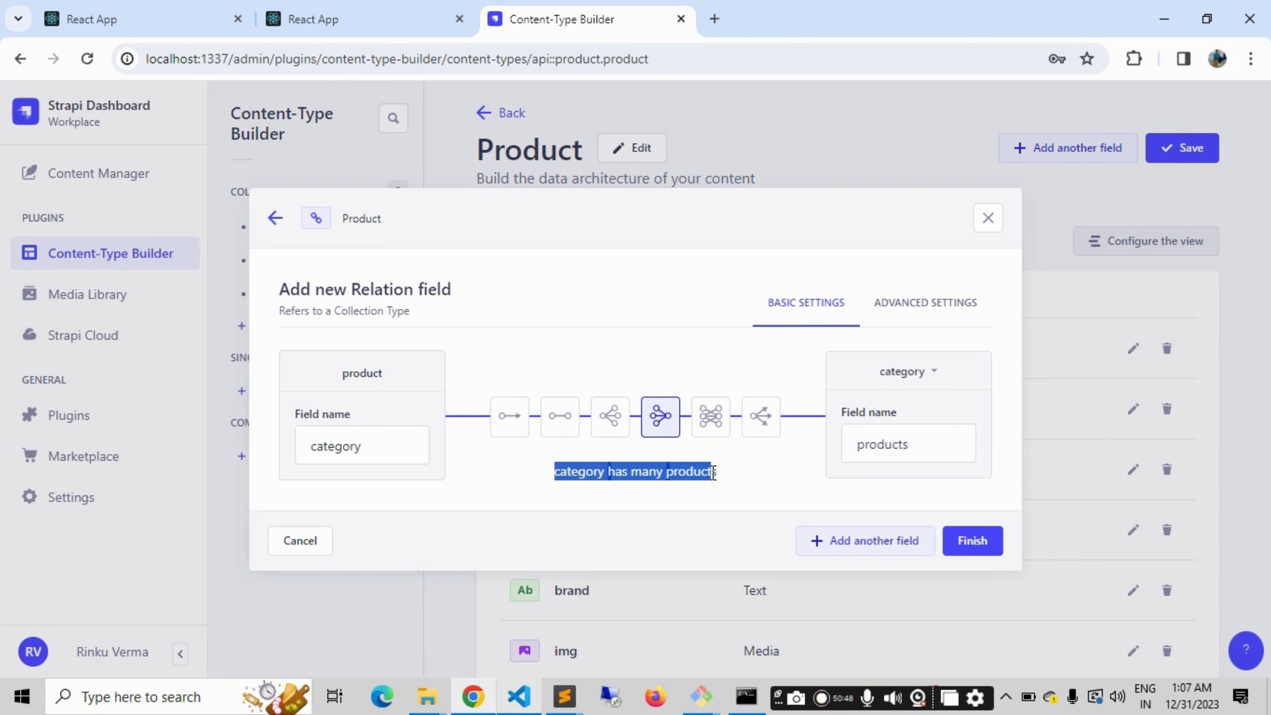
- Compare the other relation types and try to finish the field as products has and belongs to many categories
click(610, 420)
click(579, 475)
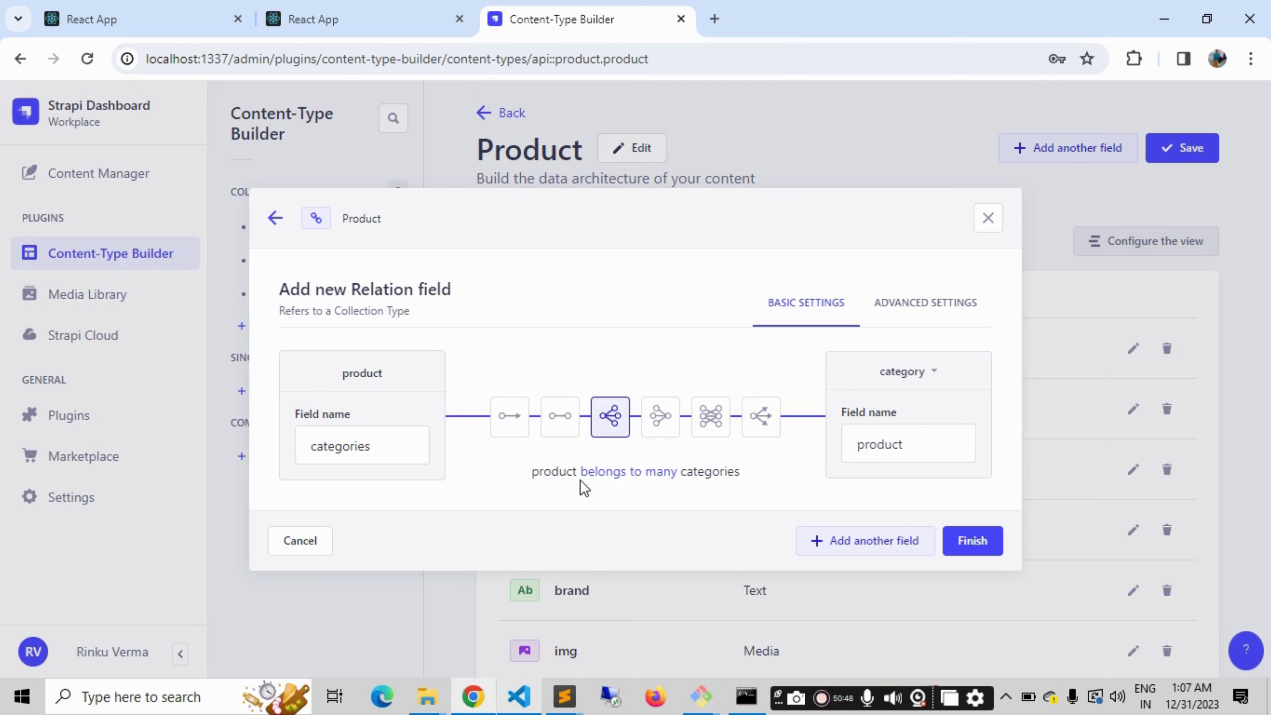
click(661, 430)
click(701, 424)
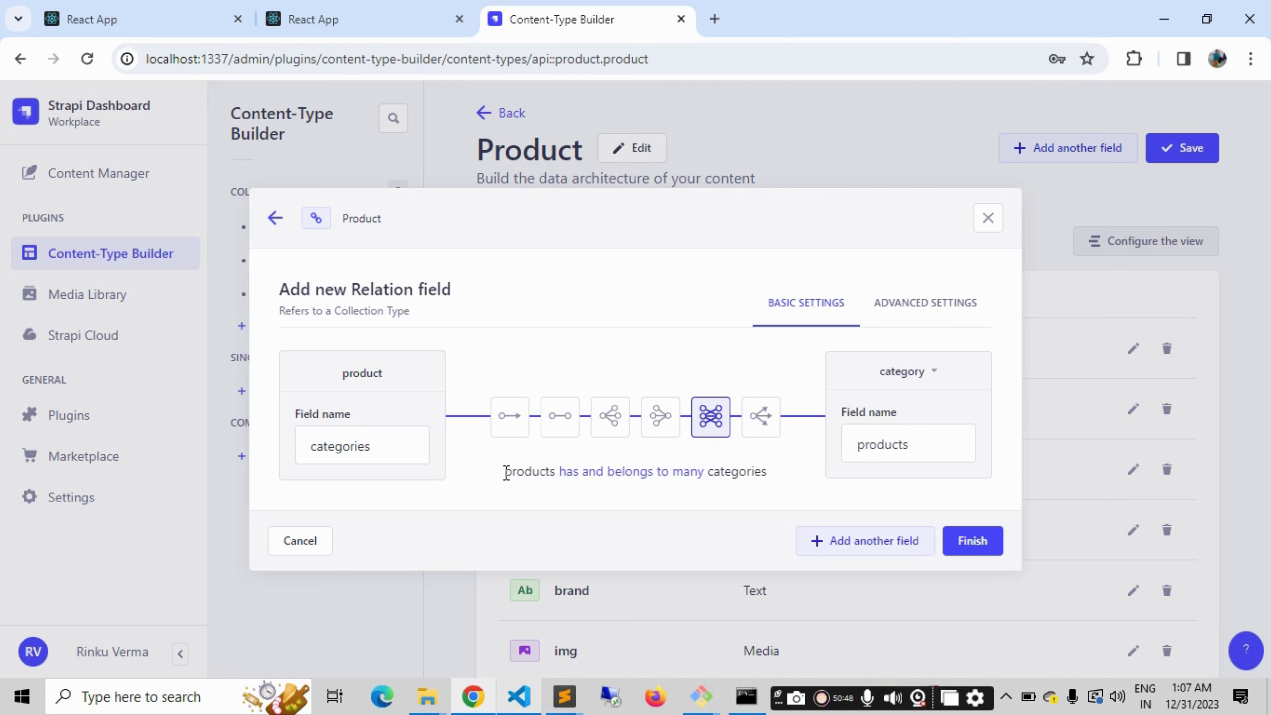
click(666, 426)
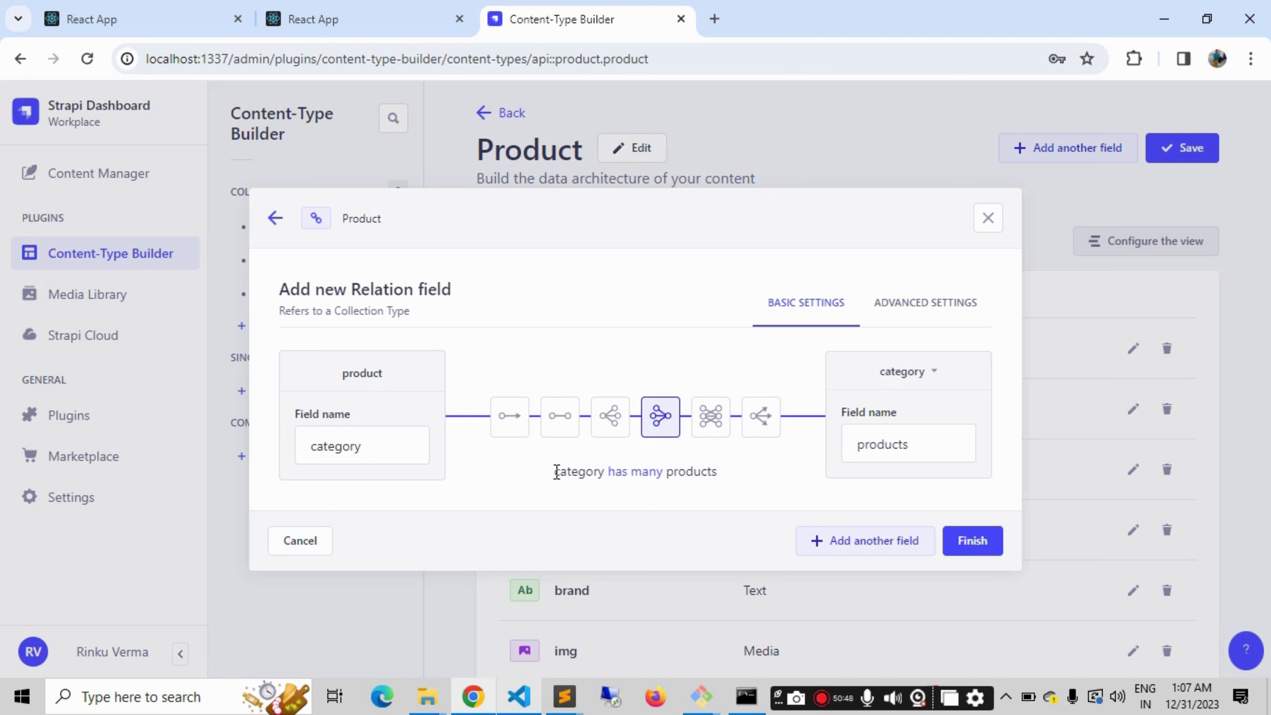
drag(565, 473, 749, 483)
click(658, 460)
click(710, 415)
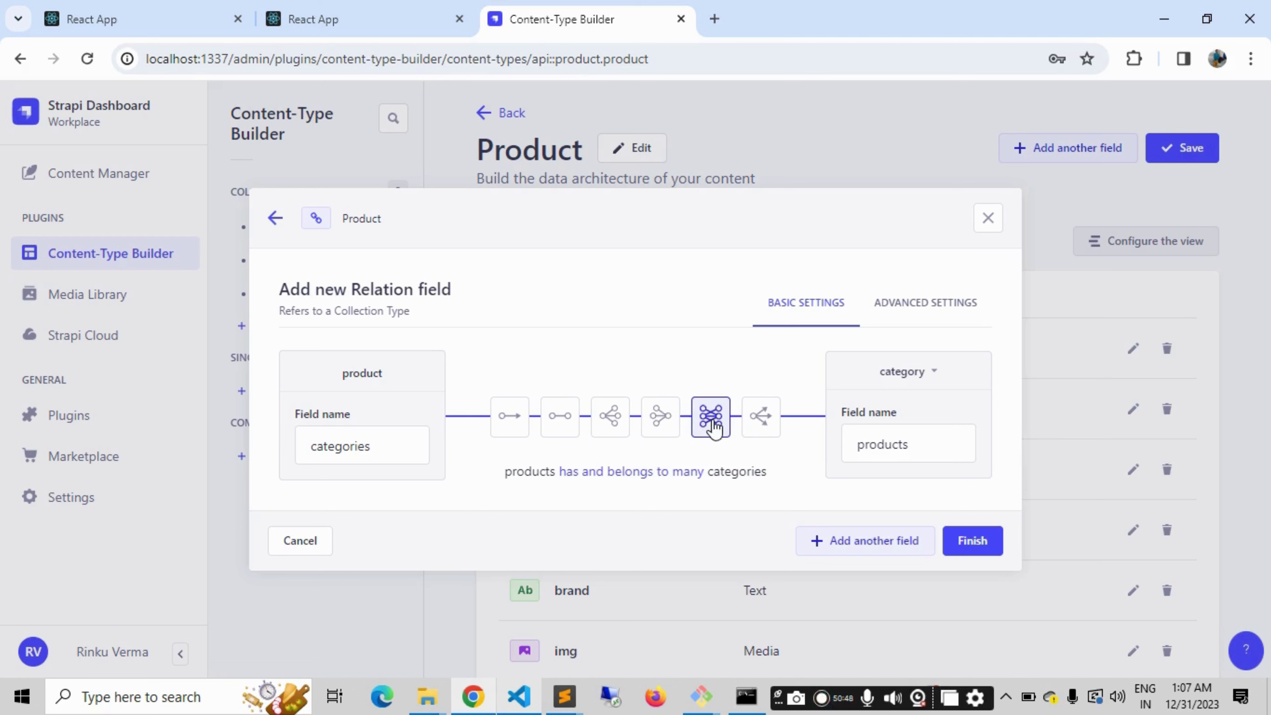
click(763, 418)
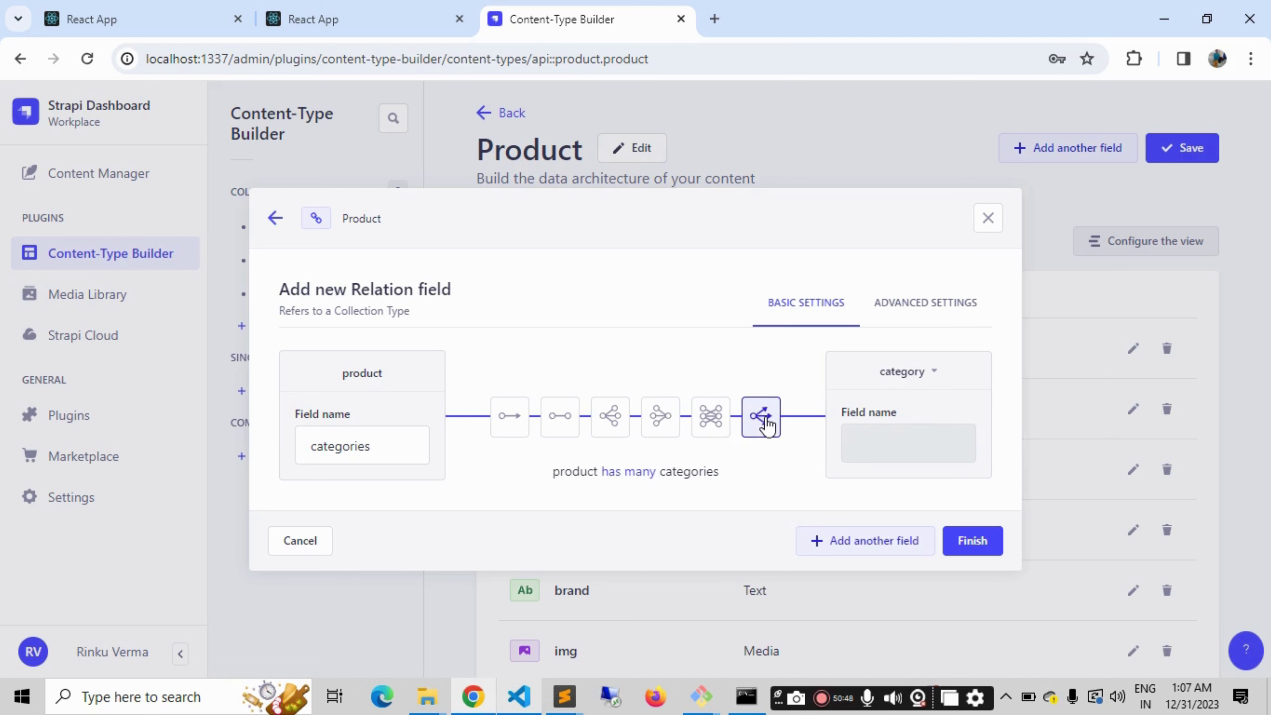
click(711, 418)
drag(507, 471, 773, 486)
click(774, 485)
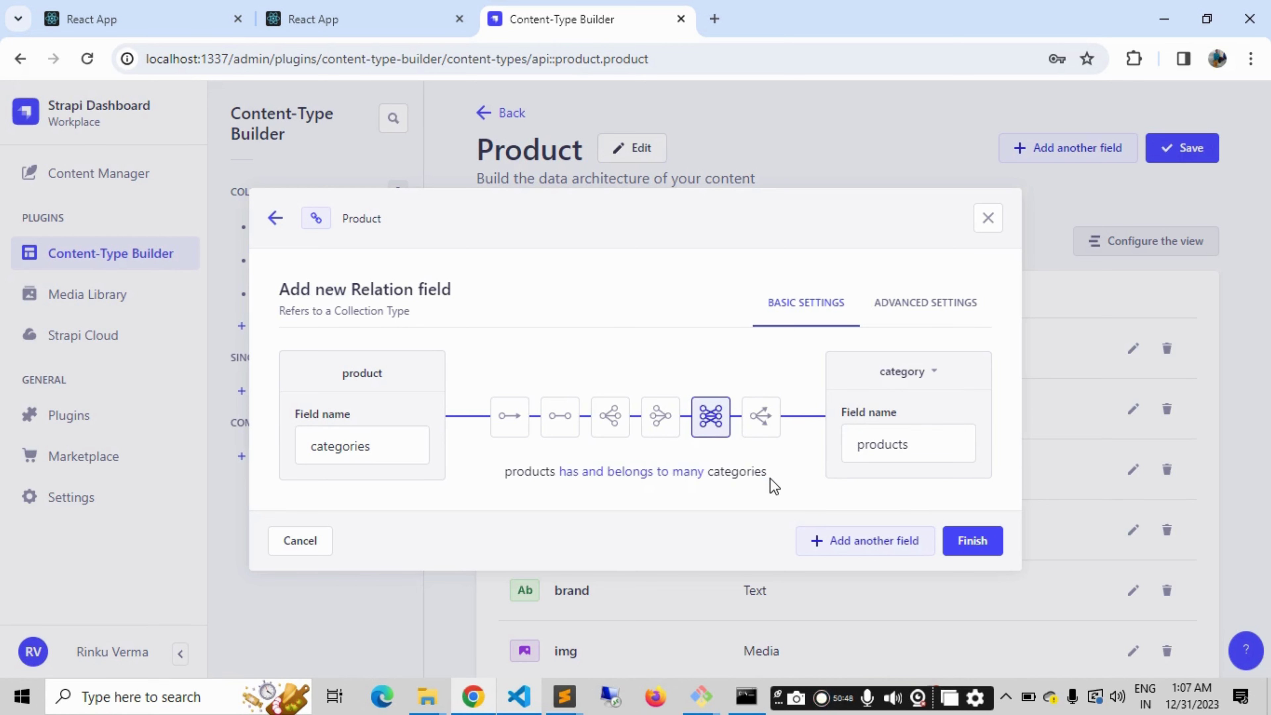
click(971, 541)
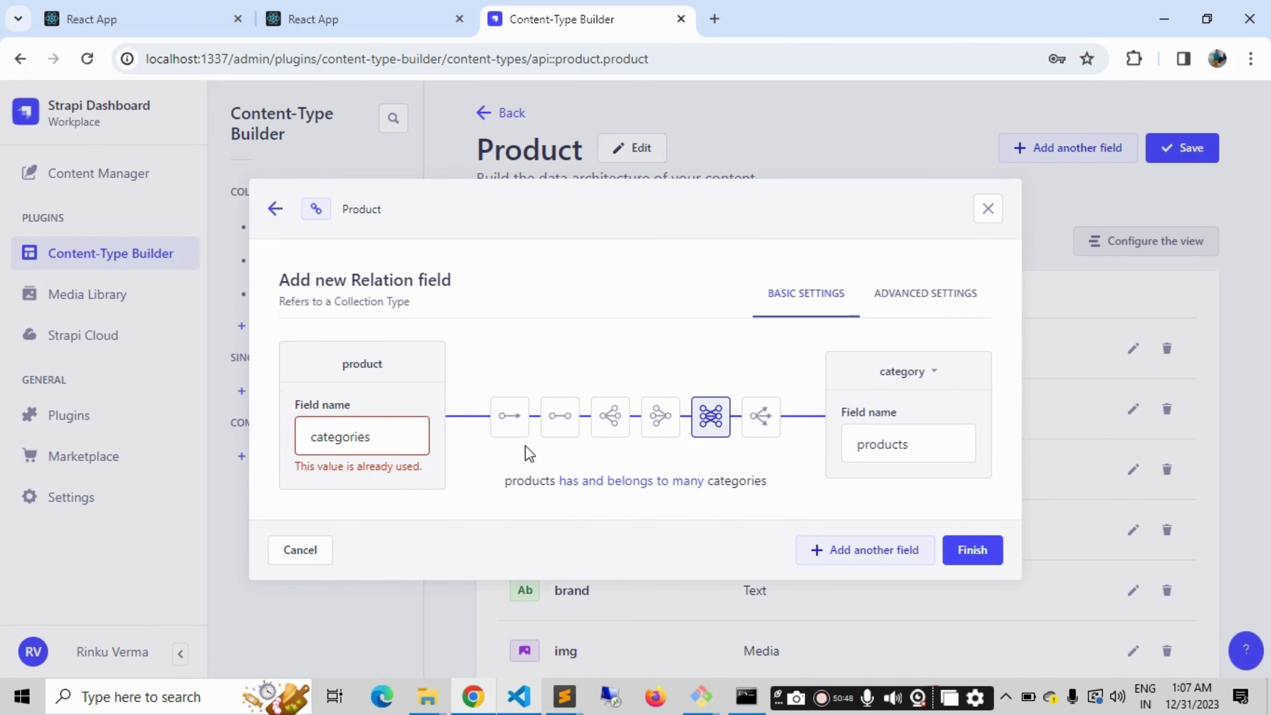
- Set the relation type to category has many products and finish adding the category field to Product
click(661, 418)
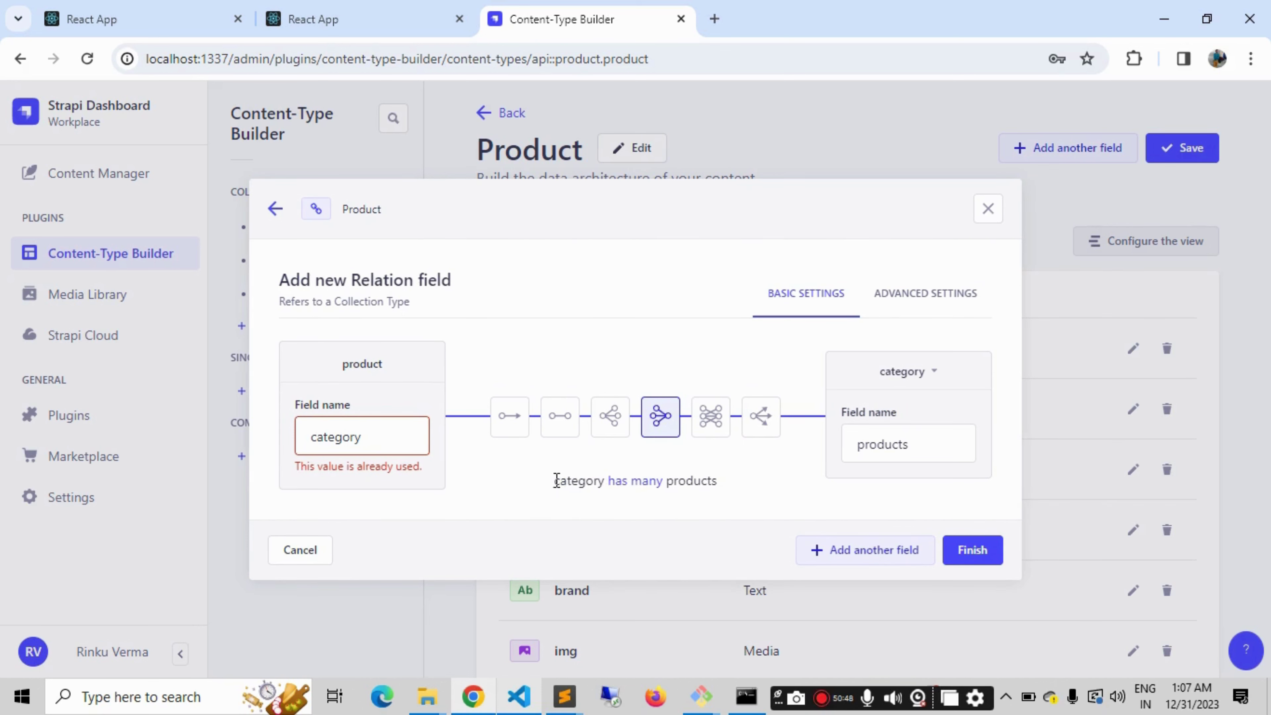
drag(555, 481, 712, 483)
click(729, 487)
click(971, 548)
- Review Product's complete field list and save the collection type
scroll(819, 421, down, 5)
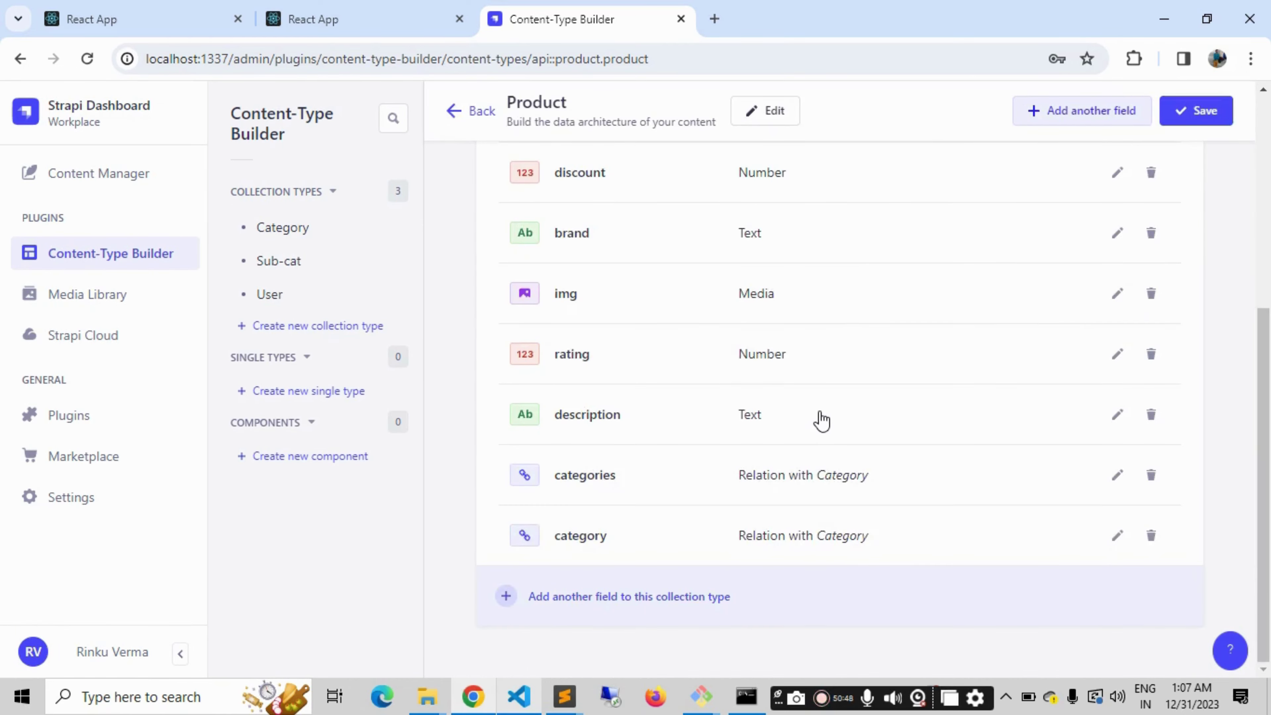
scroll(821, 421, up, 5)
scroll(788, 412, down, 5)
scroll(737, 468, up, 5)
click(1160, 161)
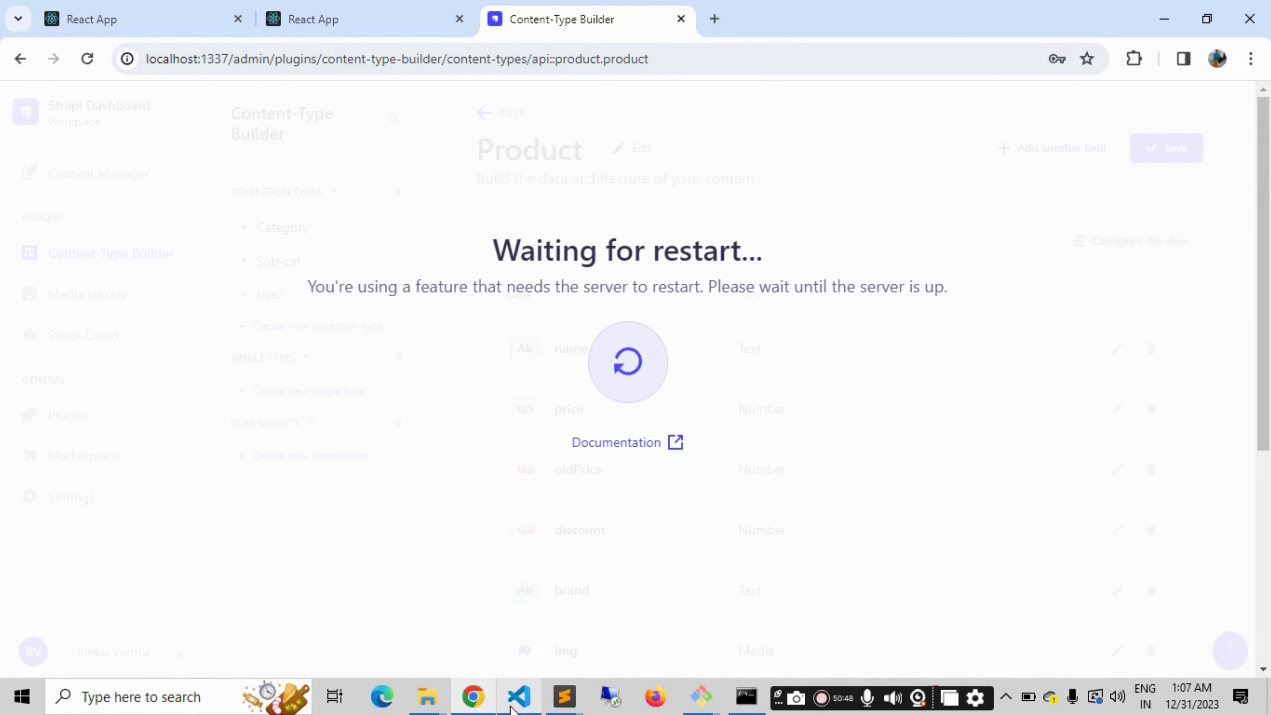
- In VS Code, examine the first sub-category's cat_name and select its first product's productName value in db.json
click(518, 696)
scroll(679, 453, up, 6)
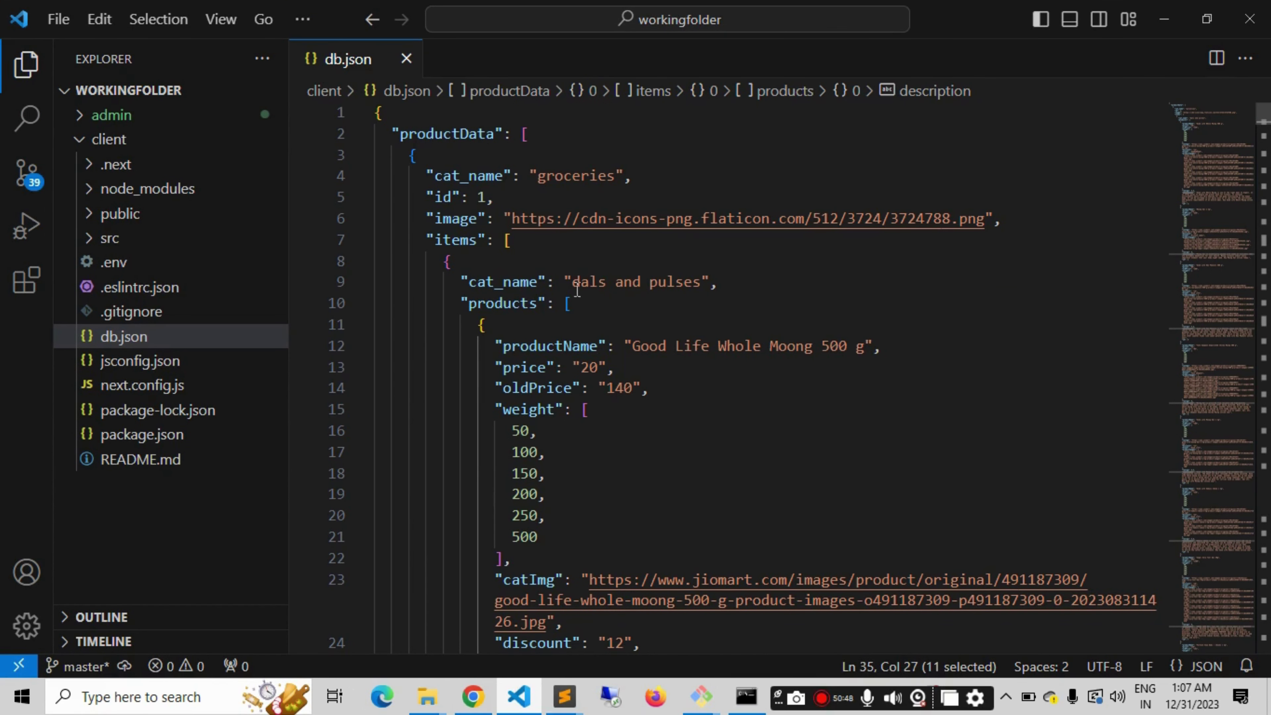
drag(574, 283, 695, 283)
drag(633, 346, 869, 347)
- Back in Chrome, review the relation fields of Sub-cat and Category, and reopen Product's field list
click(473, 696)
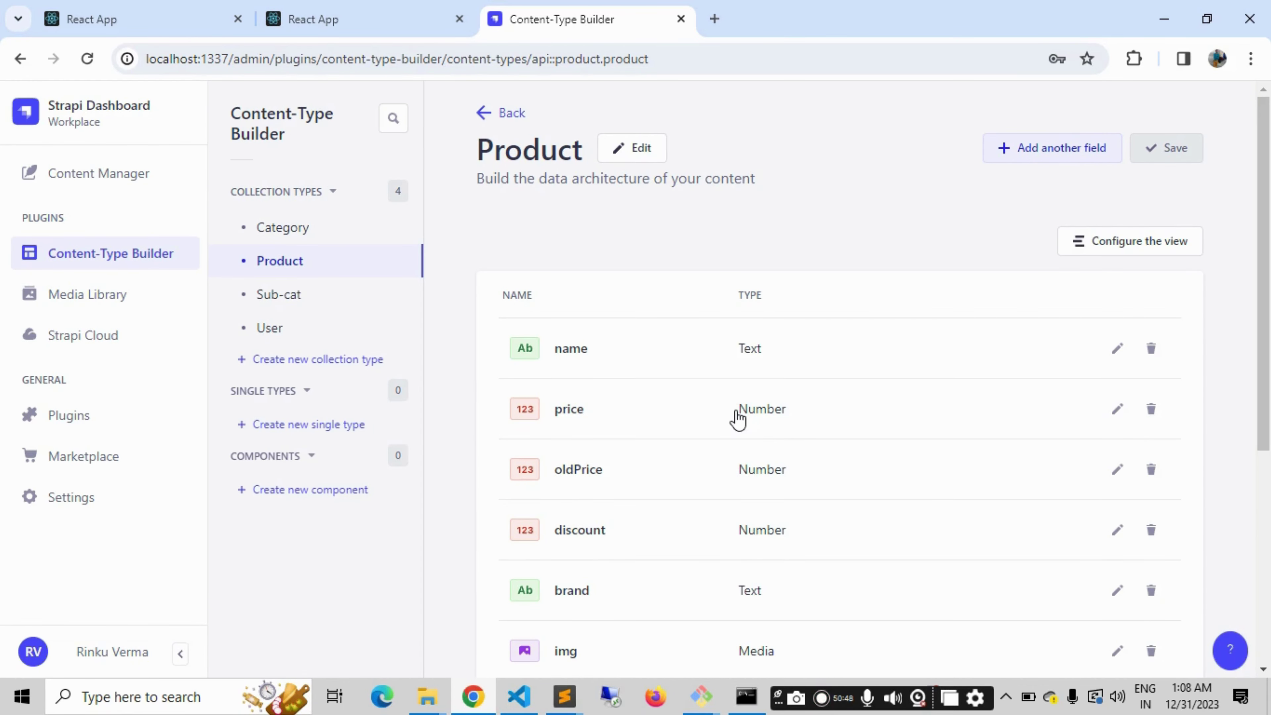
click(279, 299)
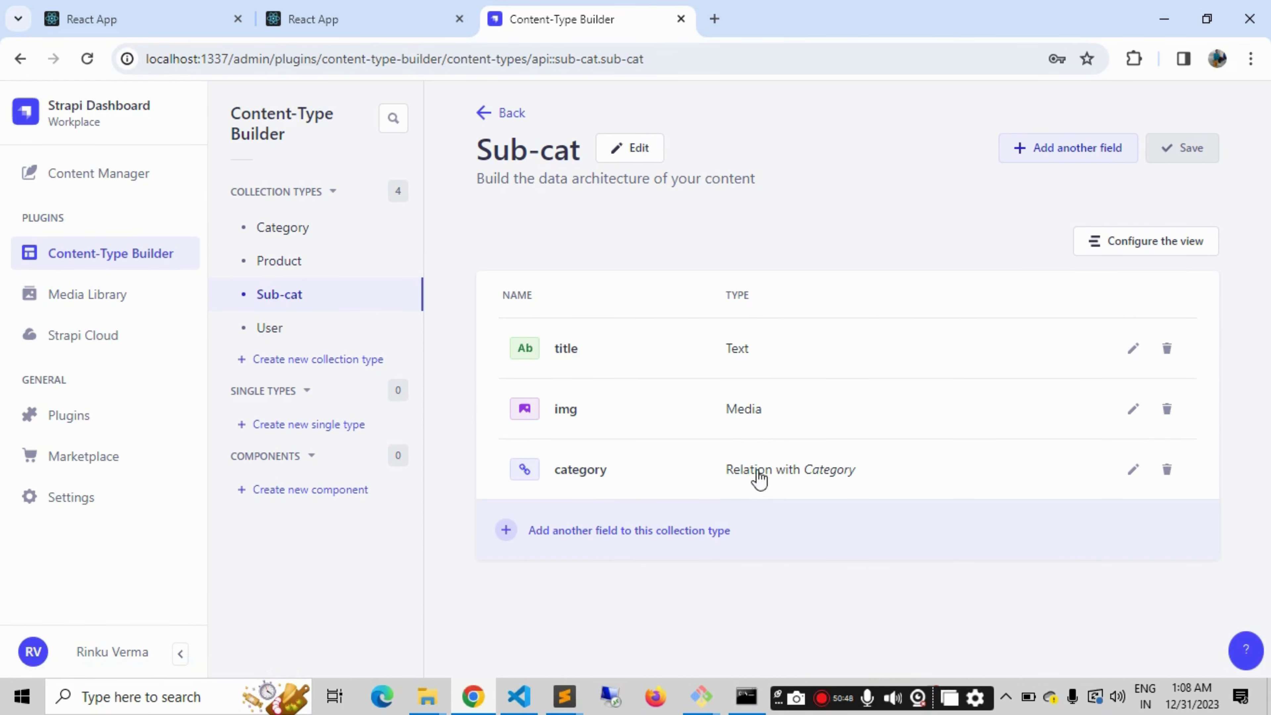
drag(711, 475, 880, 476)
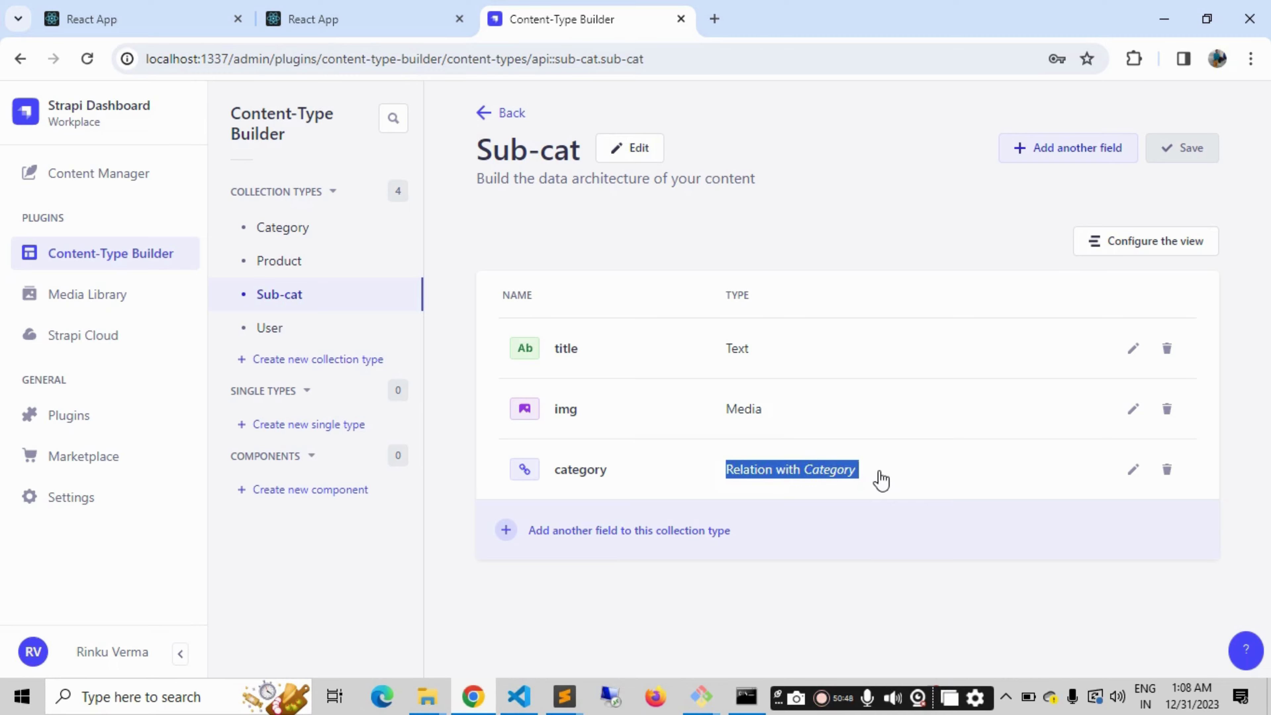
click(988, 219)
click(316, 228)
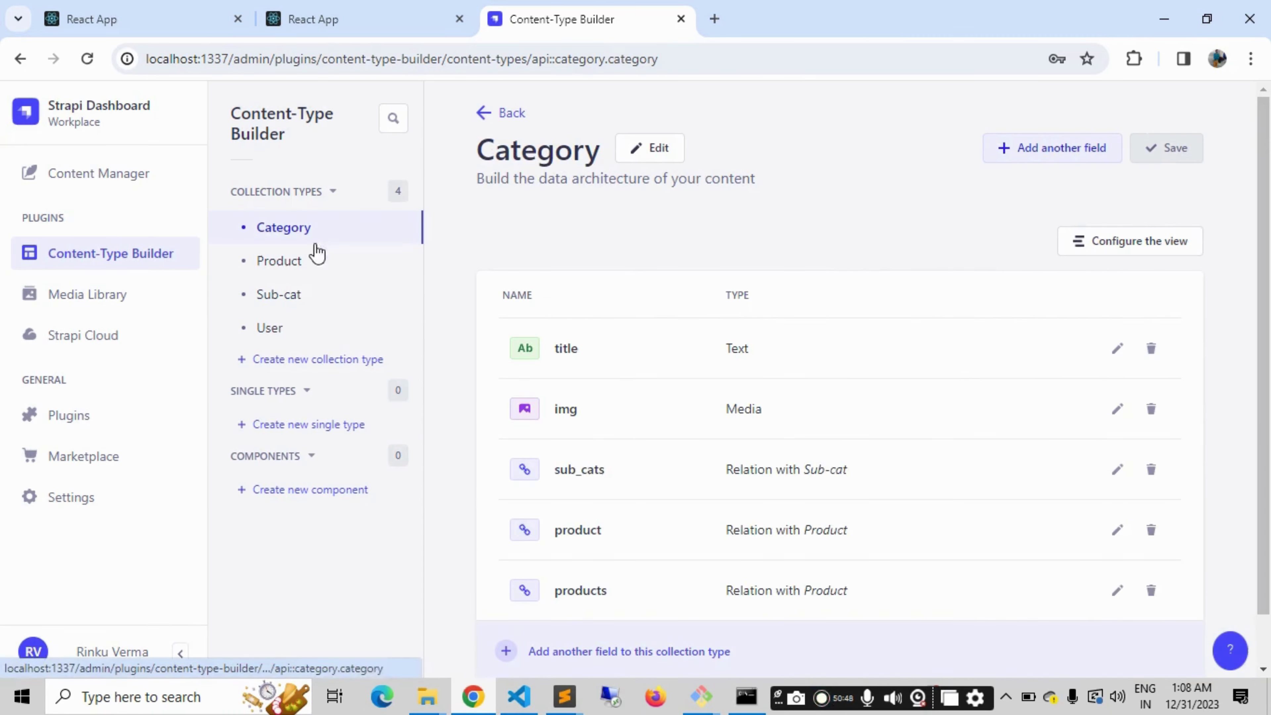
scroll(851, 448, down, 2)
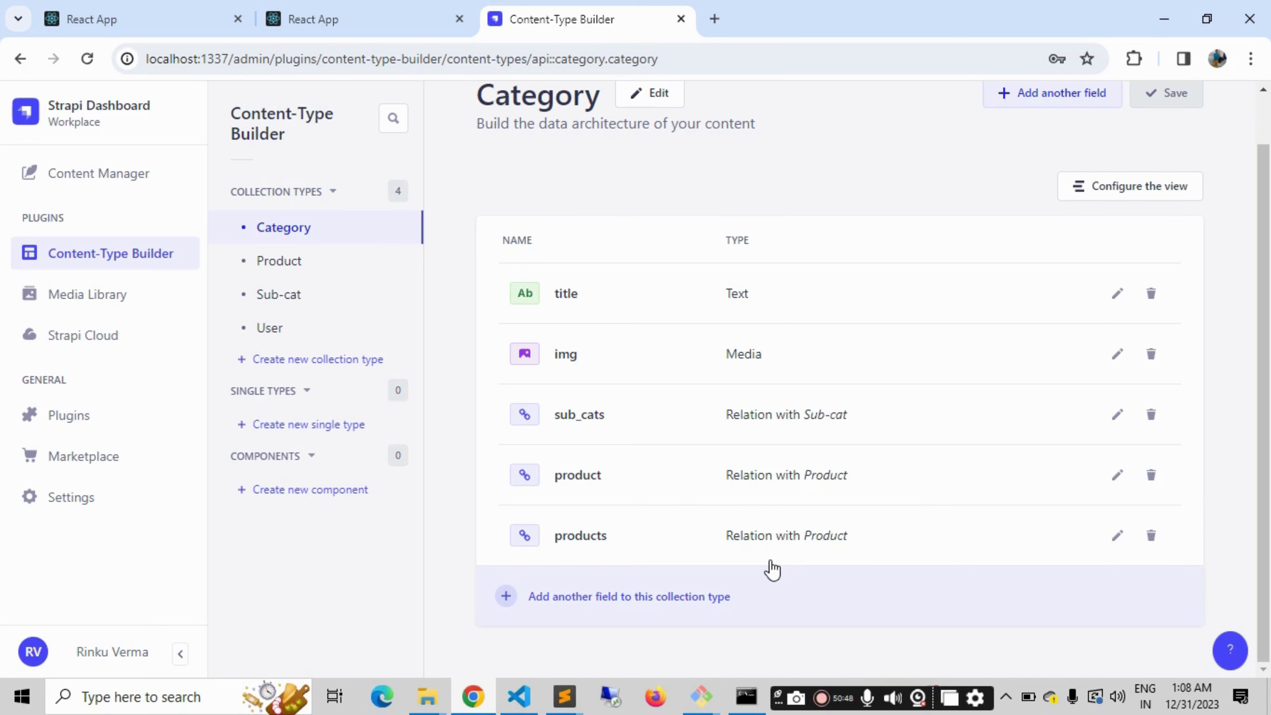
click(289, 270)
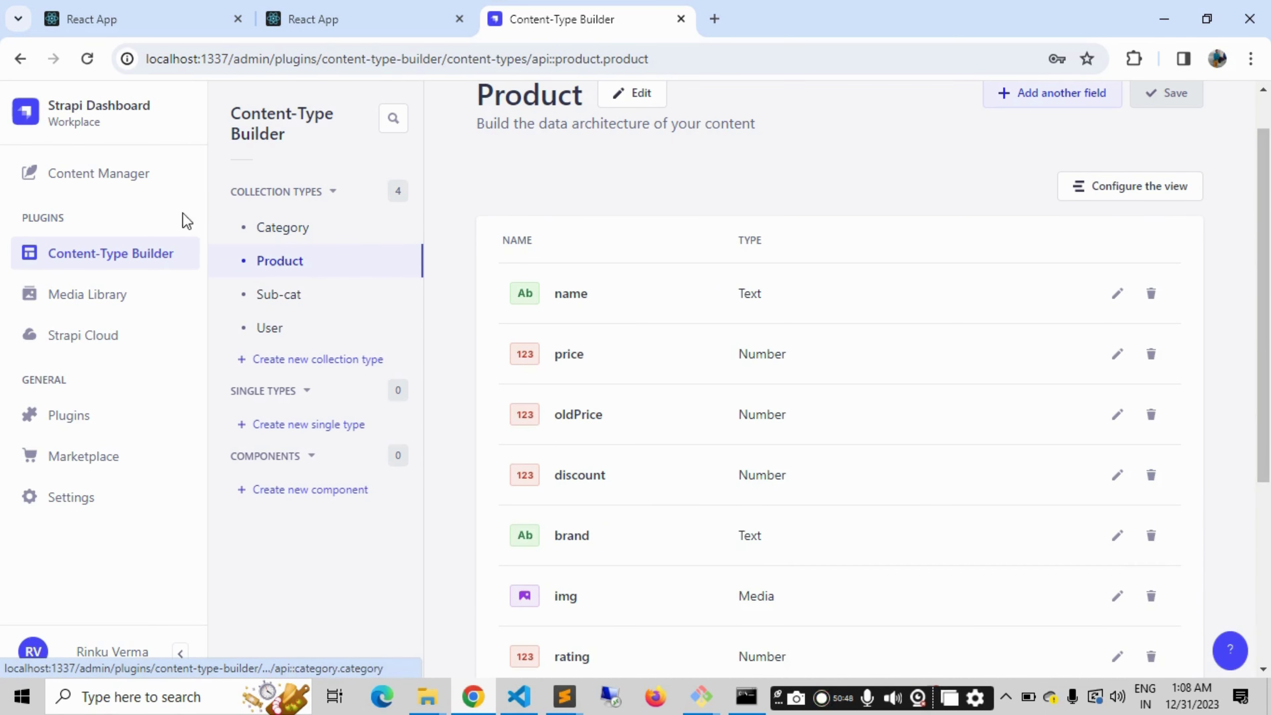
- Create a product entry in the Content Manager and name it Good Life Whole Moong 500 g, copied from db.json in VS Code
click(113, 175)
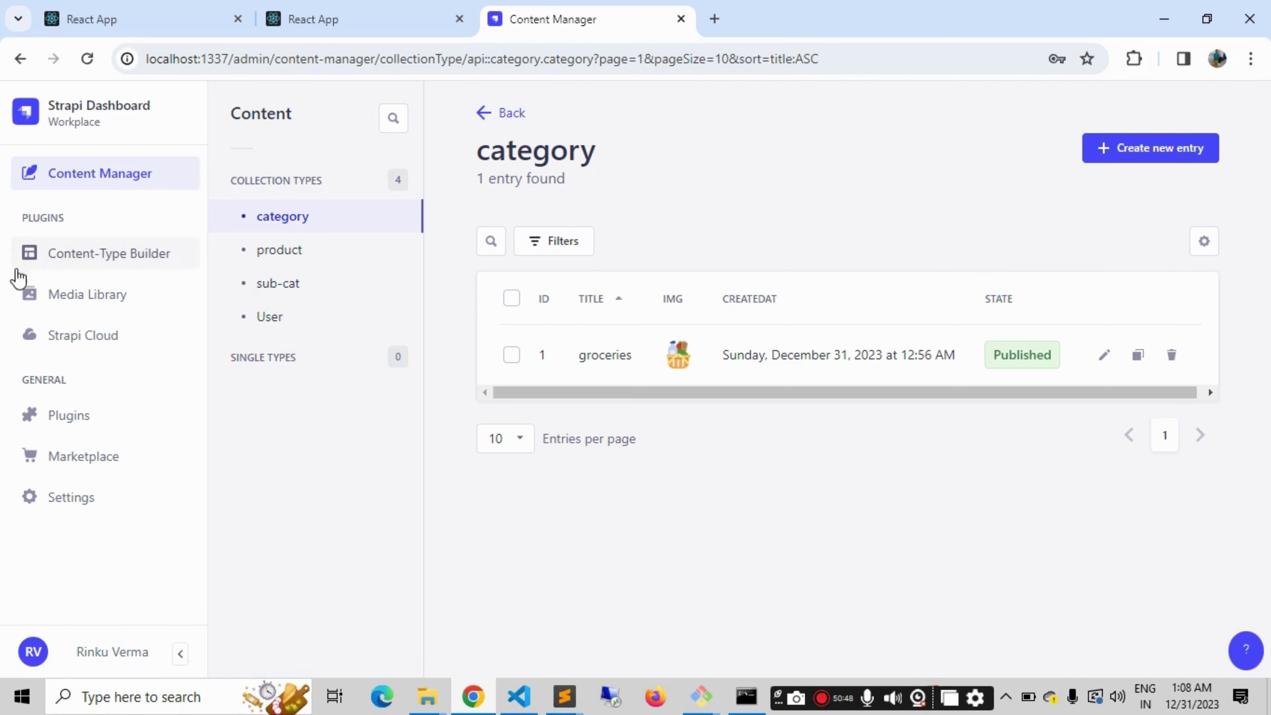
click(288, 253)
click(1116, 160)
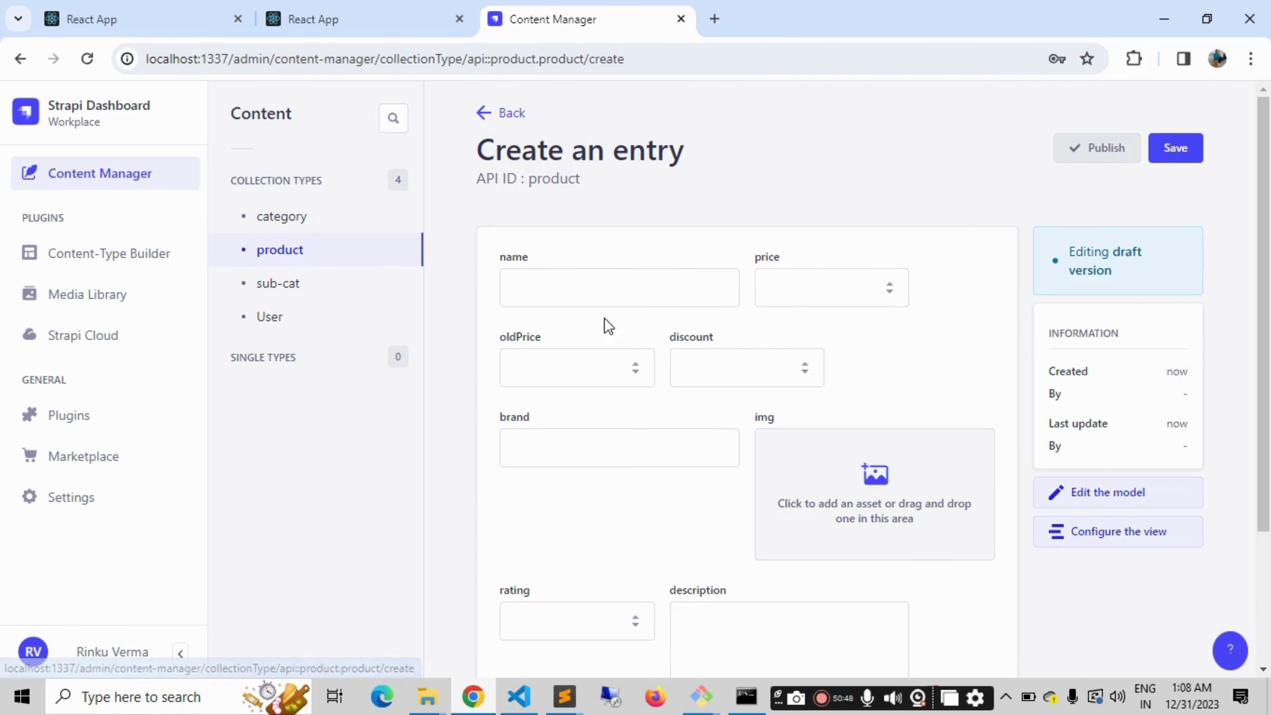
click(519, 696)
key(ctrl+c)
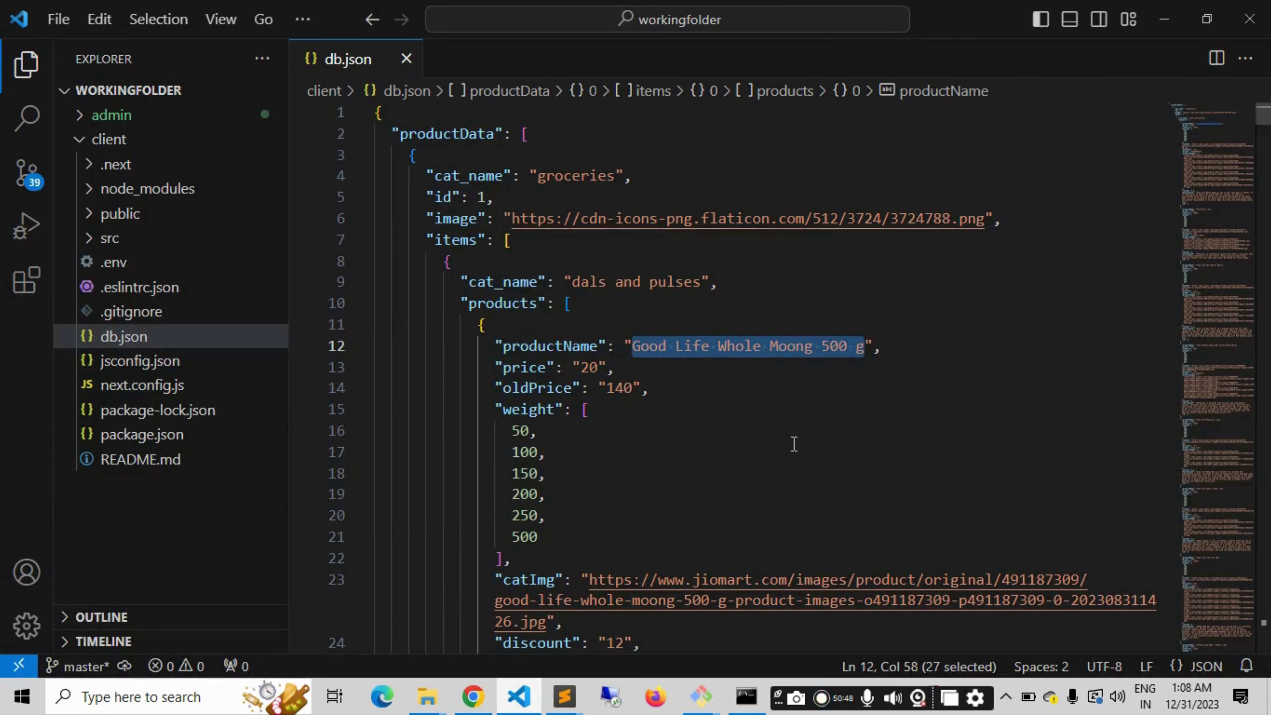
key(alt+Tab)
click(573, 287)
key(ctrl+v)
- Set the new product's price to 350, oldPrice to 400 and discount to 12
click(835, 300)
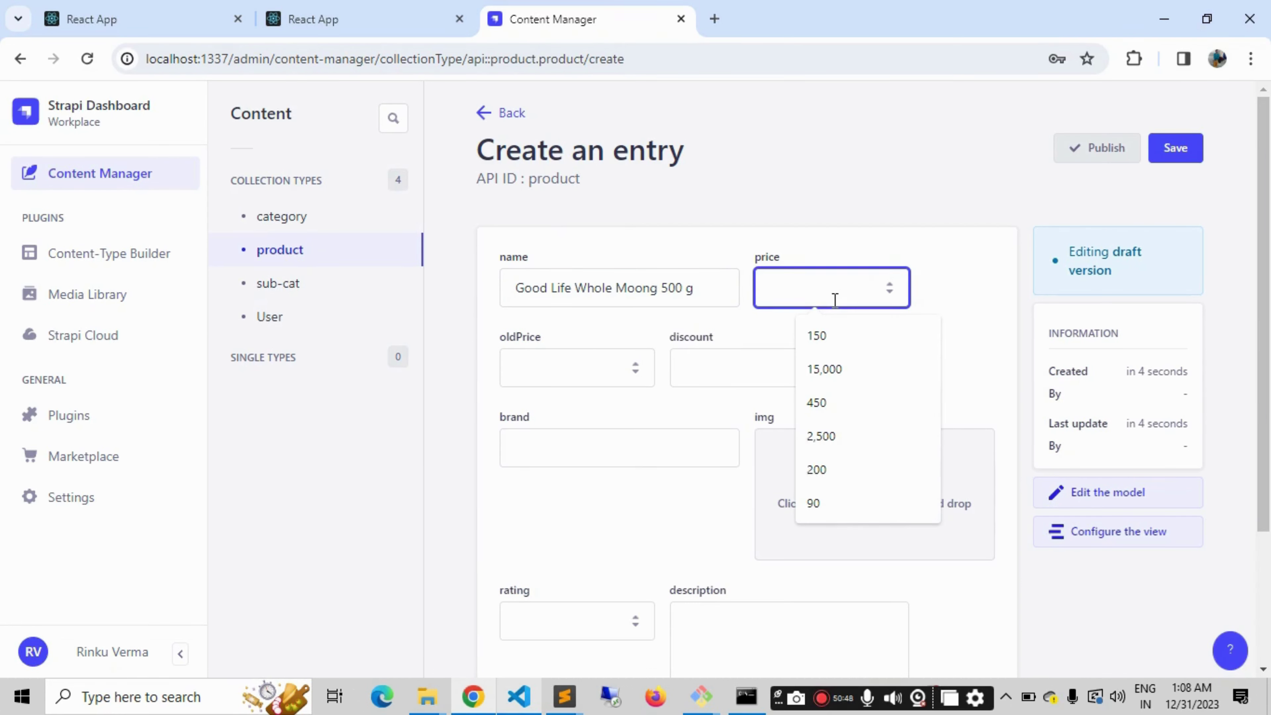
text(350)
click(558, 362)
text(400)
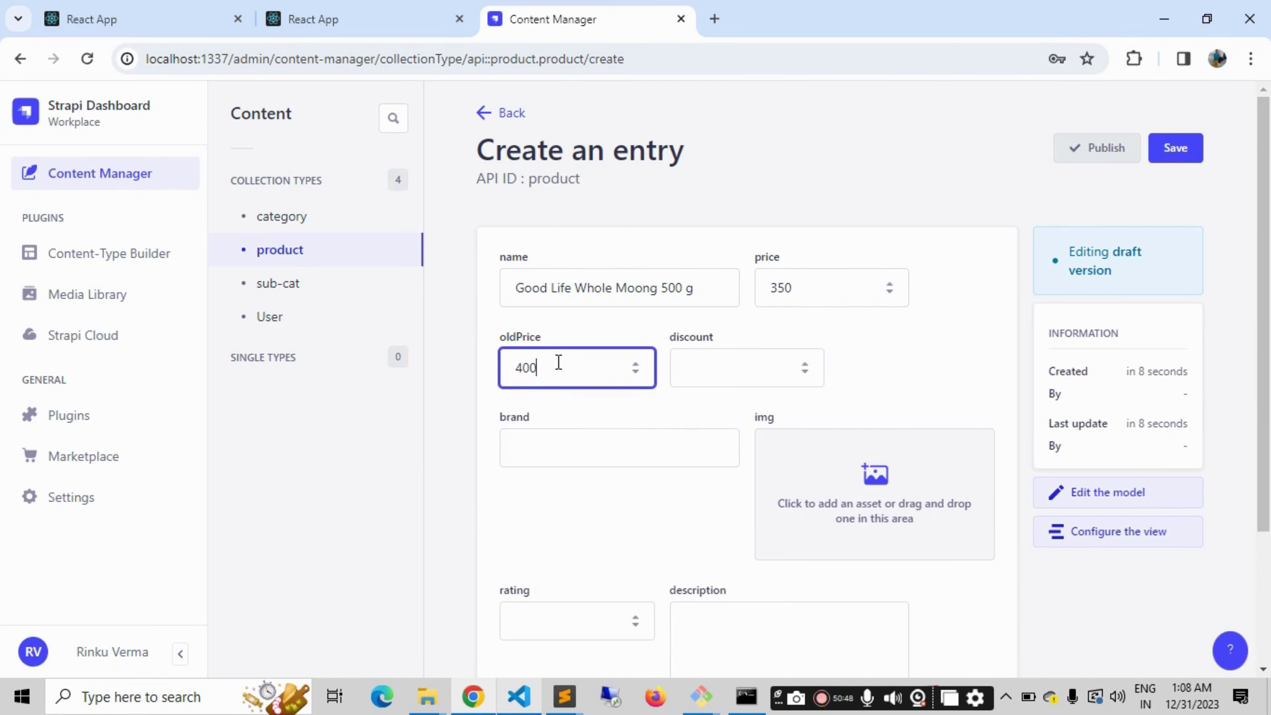
click(724, 376)
text(12)
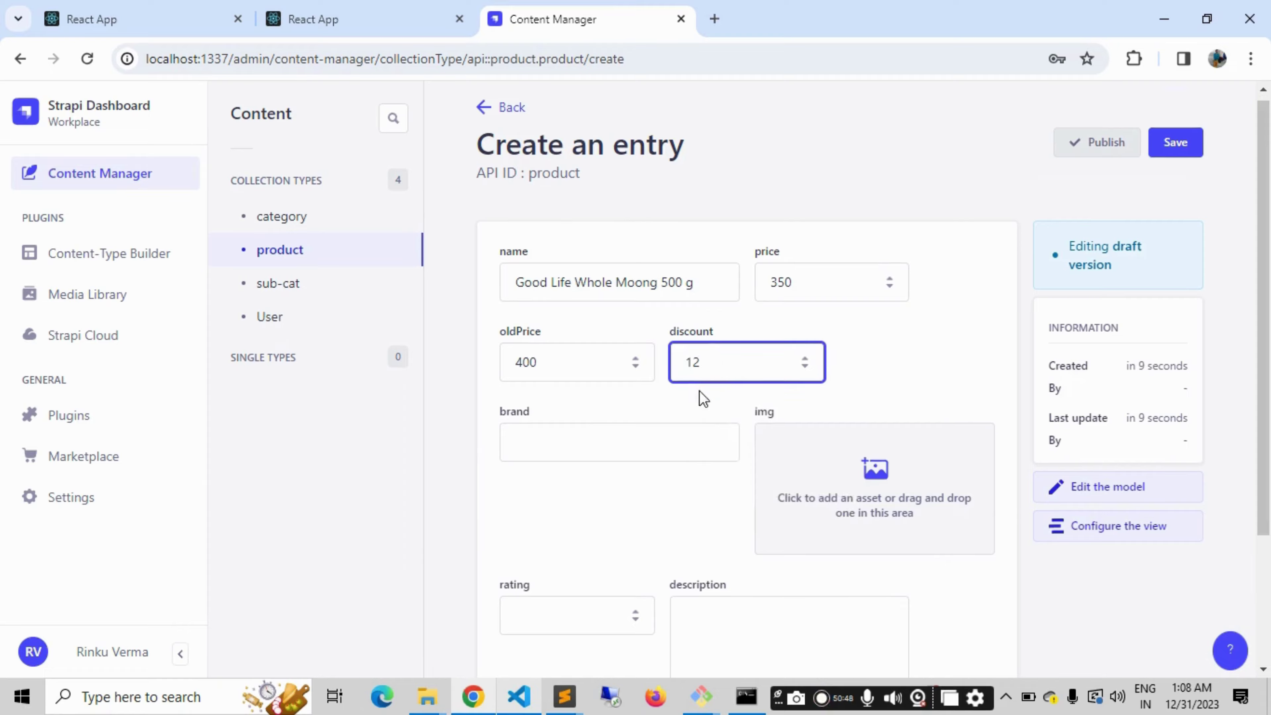
- Set the new product's brand to AASHIRVAAD, copied from the first product in db.json in VS Code
scroll(588, 298, down, 3)
key(alt+Tab)
scroll(521, 385, down, 5)
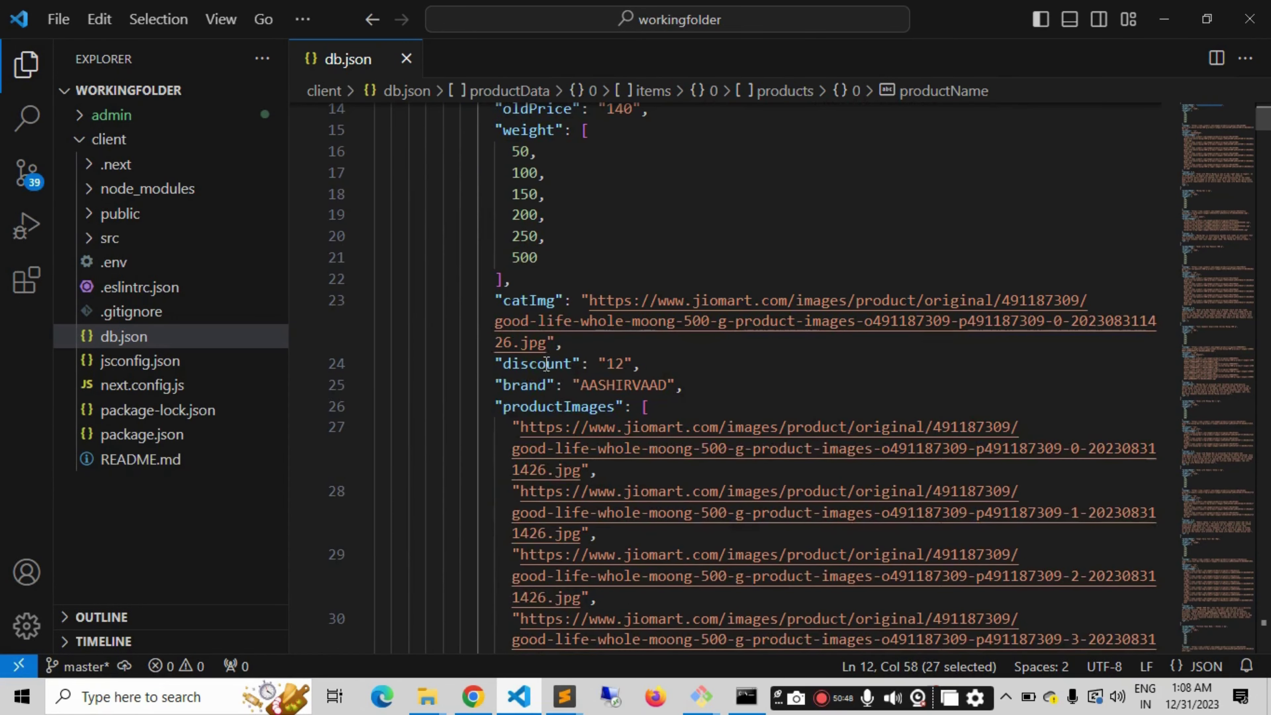
click(521, 385)
double_click(521, 386)
key(alt+Tab)
key(alt+Tab)
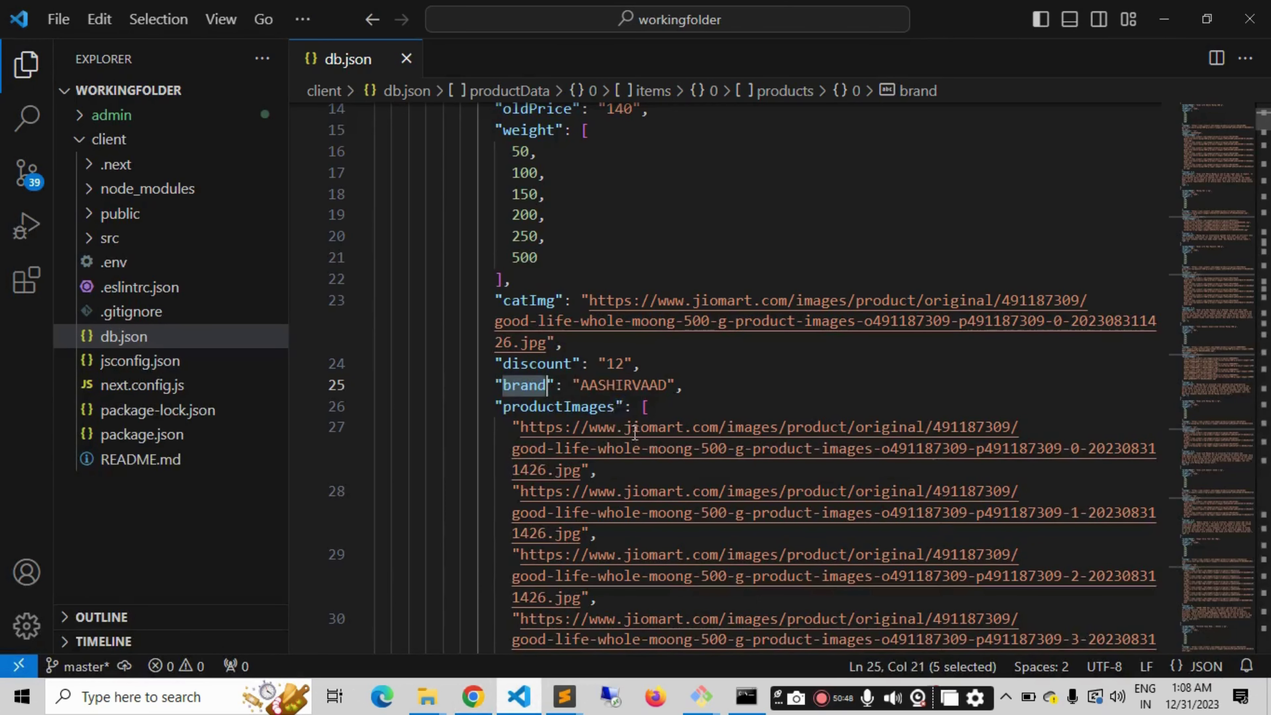
click(616, 388)
double_click(616, 388)
key(ctrl+c)
key(alt+Tab)
click(564, 269)
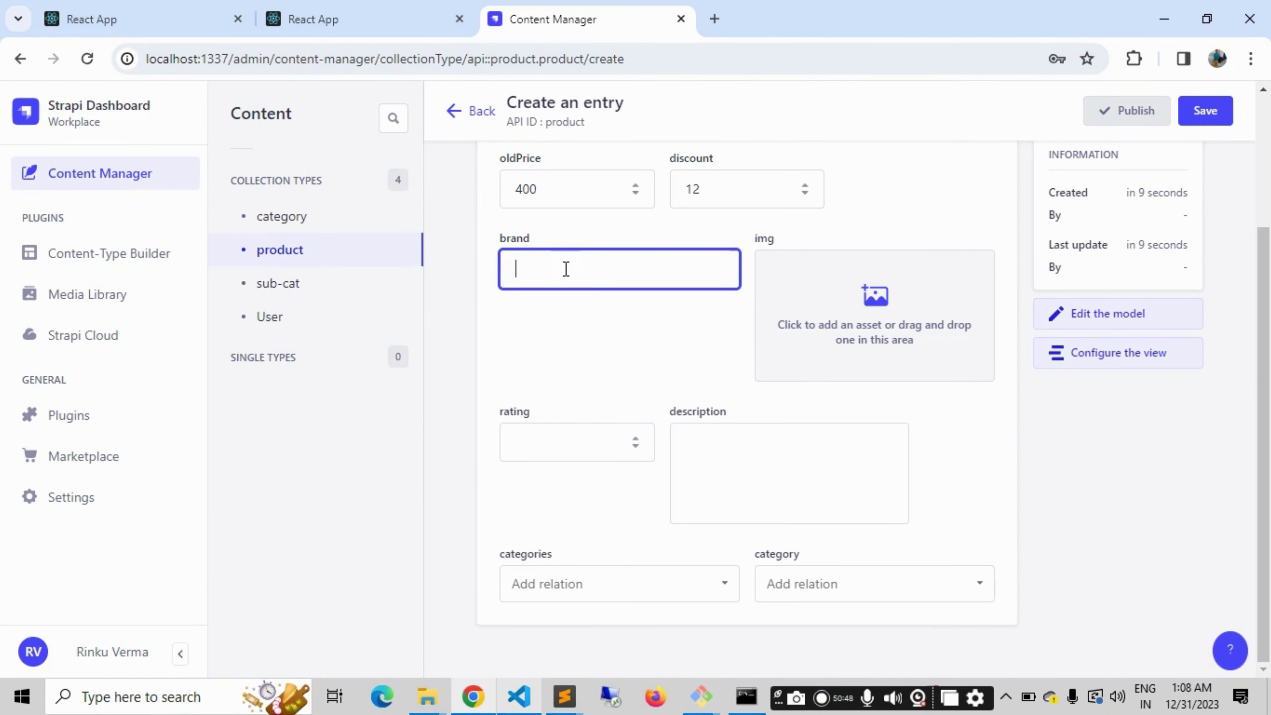
key(ctrl+v)
- Set the product's rating to 5 and fill its description with the first product's description text copied from db.json in VS Code
click(569, 441)
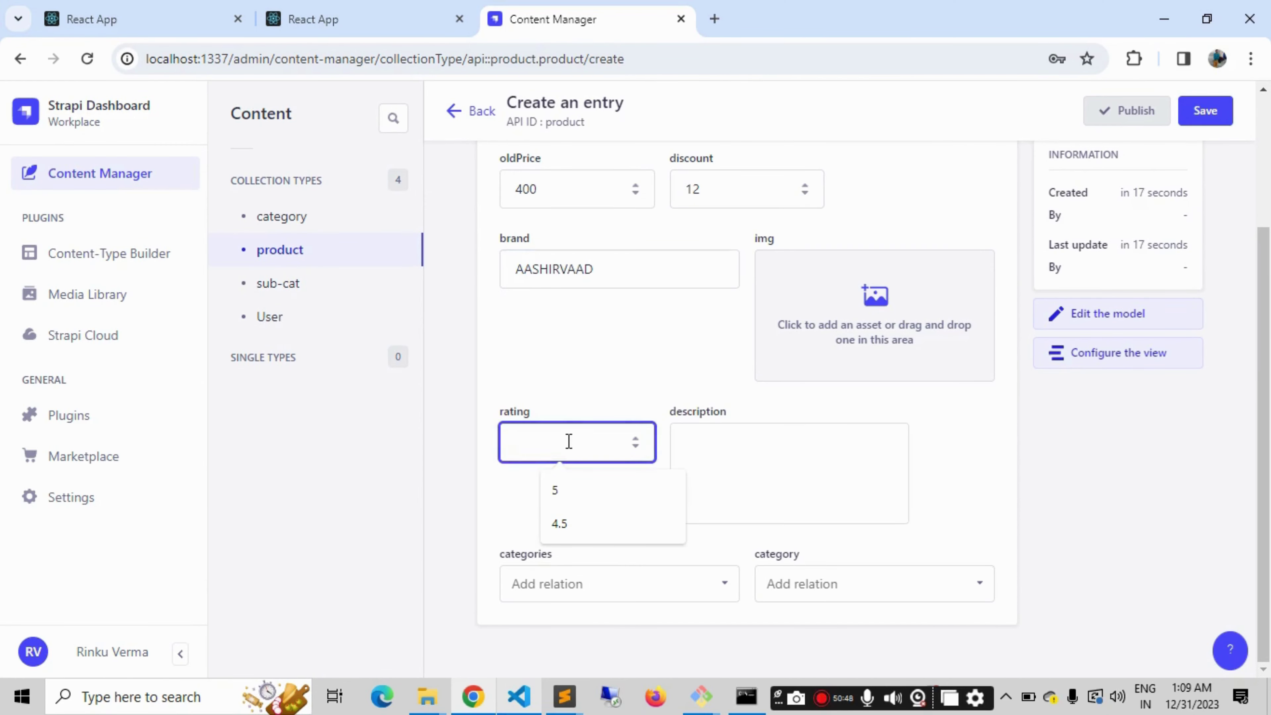
click(567, 493)
click(757, 440)
key(alt+Tab)
scroll(658, 430, down, 9)
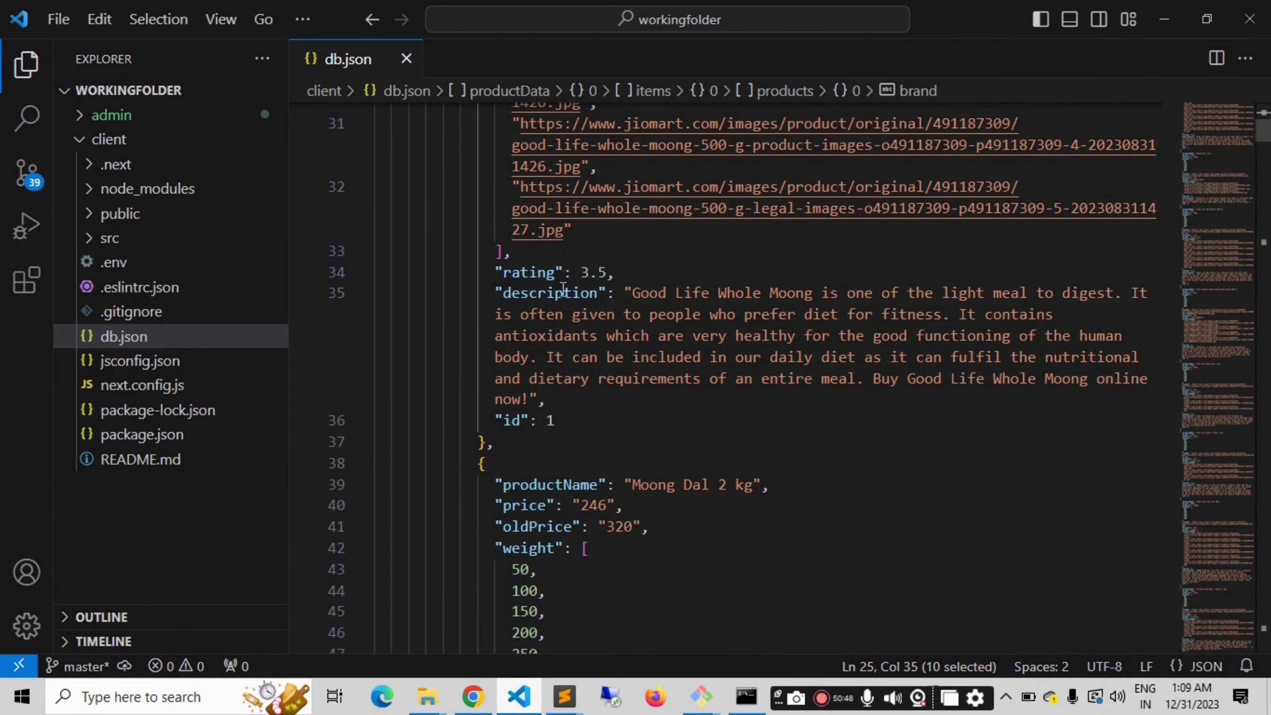
drag(632, 293, 529, 399)
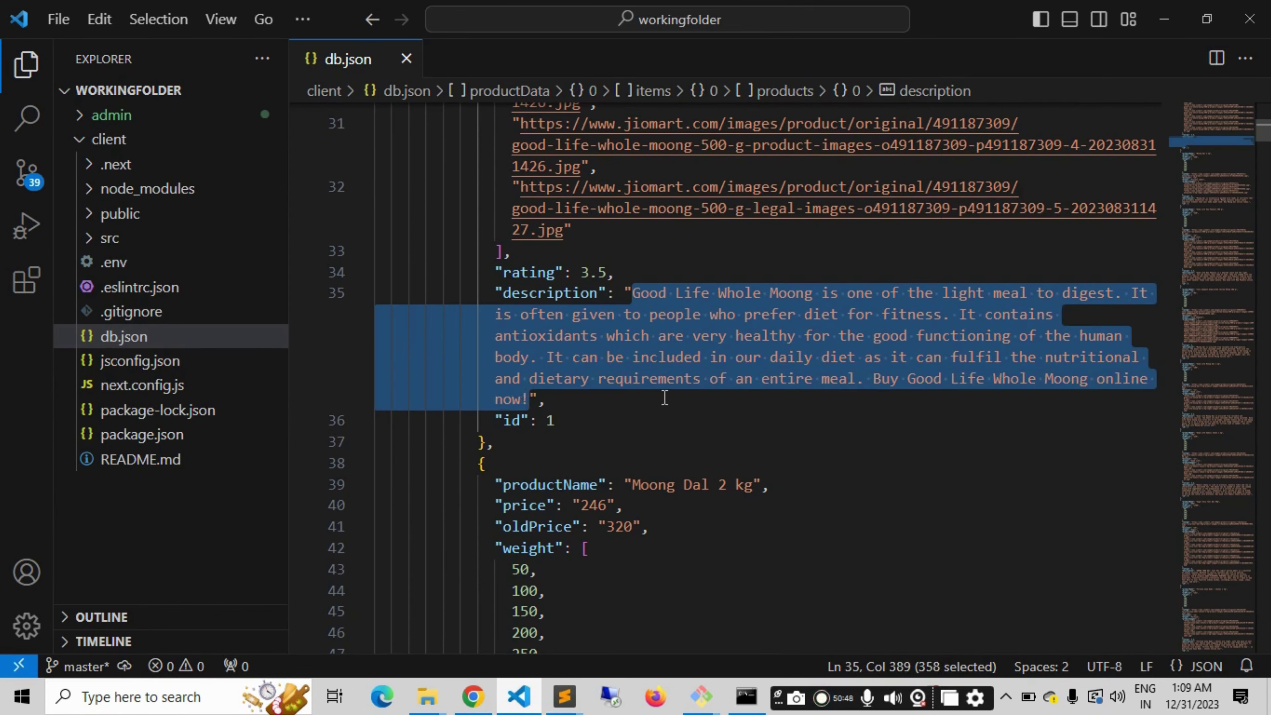
key(ctrl+c)
key(alt+Tab)
key(ctrl+v)
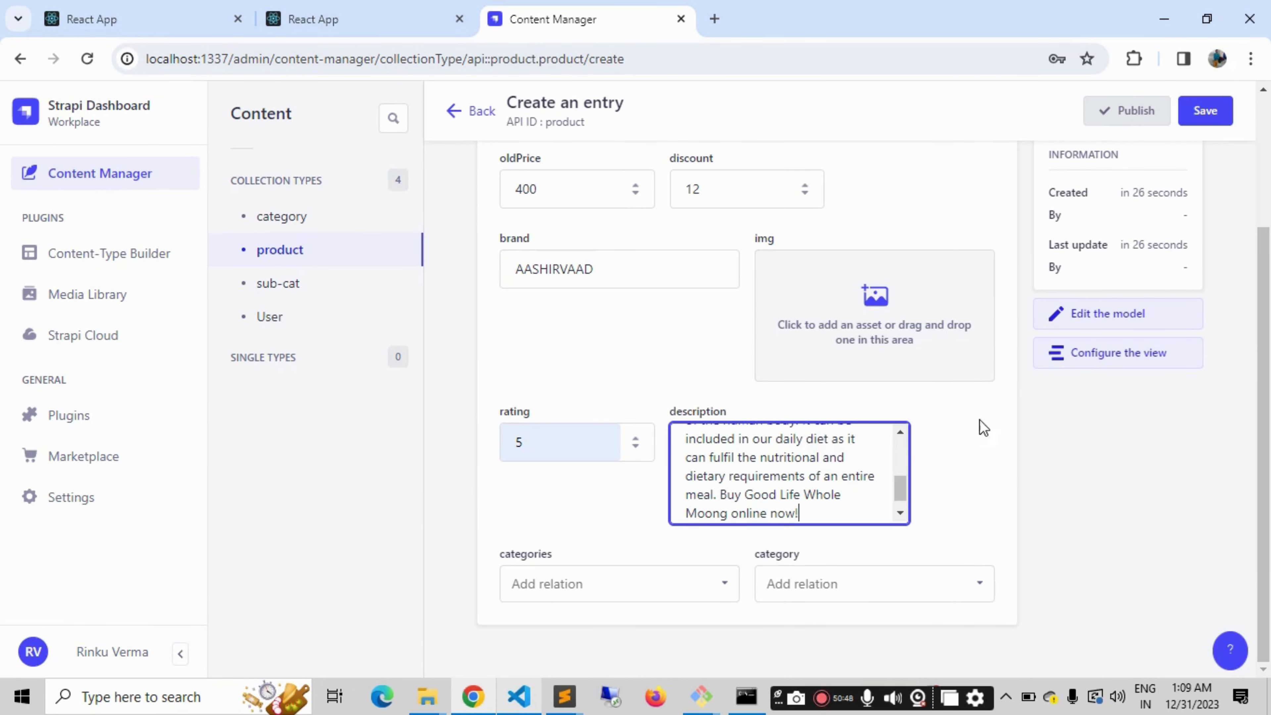
- Add groceries to the product's categories relation and open the choices of its category relation
click(557, 584)
click(559, 625)
scroll(846, 541, down, 2)
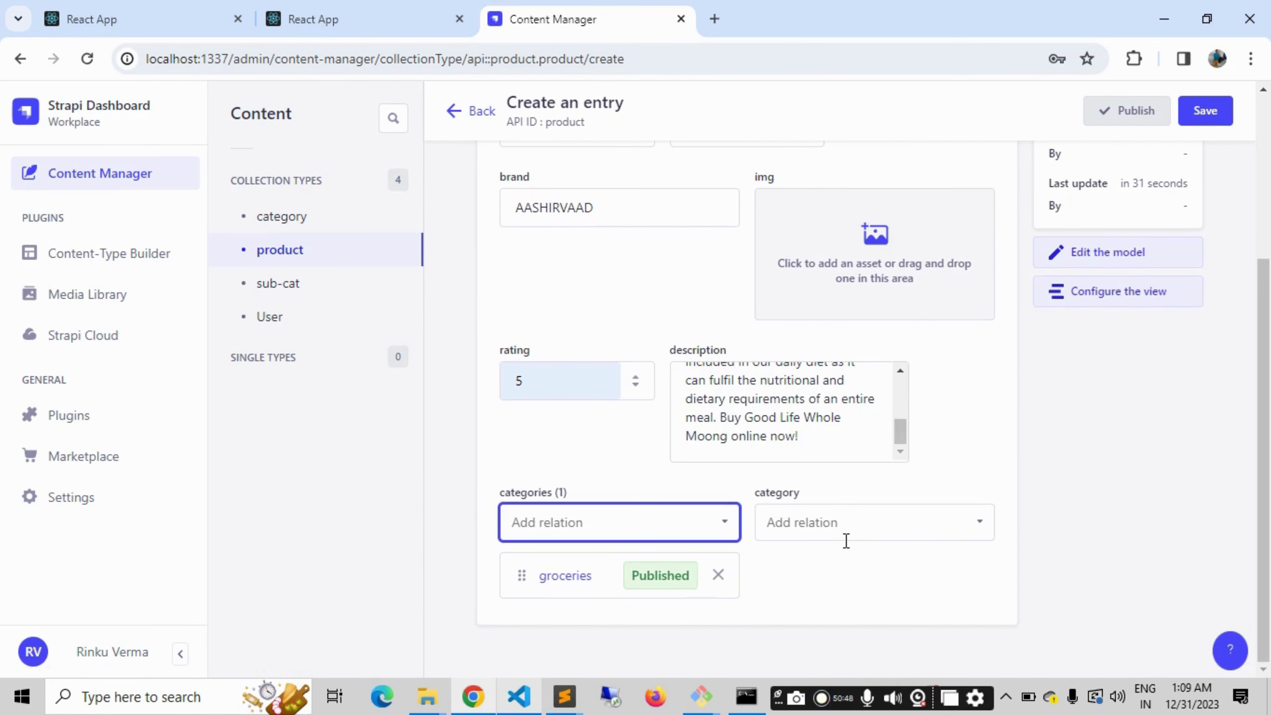
click(821, 523)
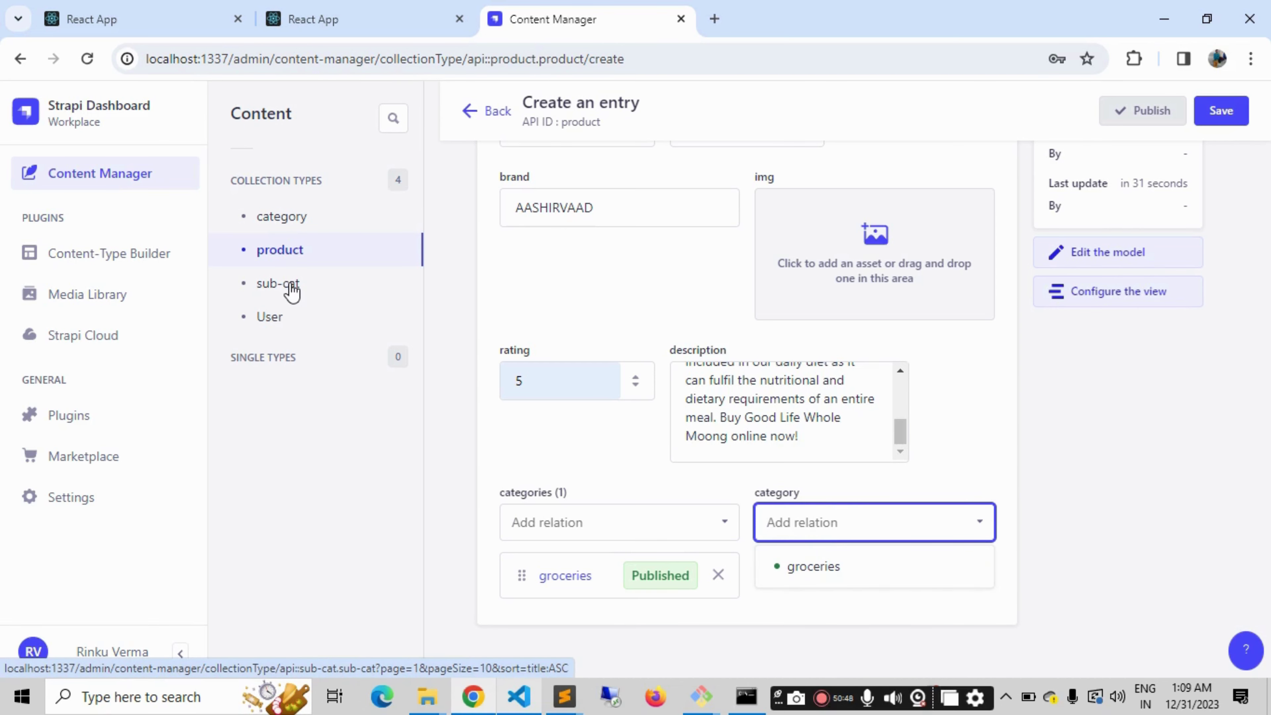
- Discard the unsaved product entry and open the Category field list in the Content-Type Builder
click(78, 256)
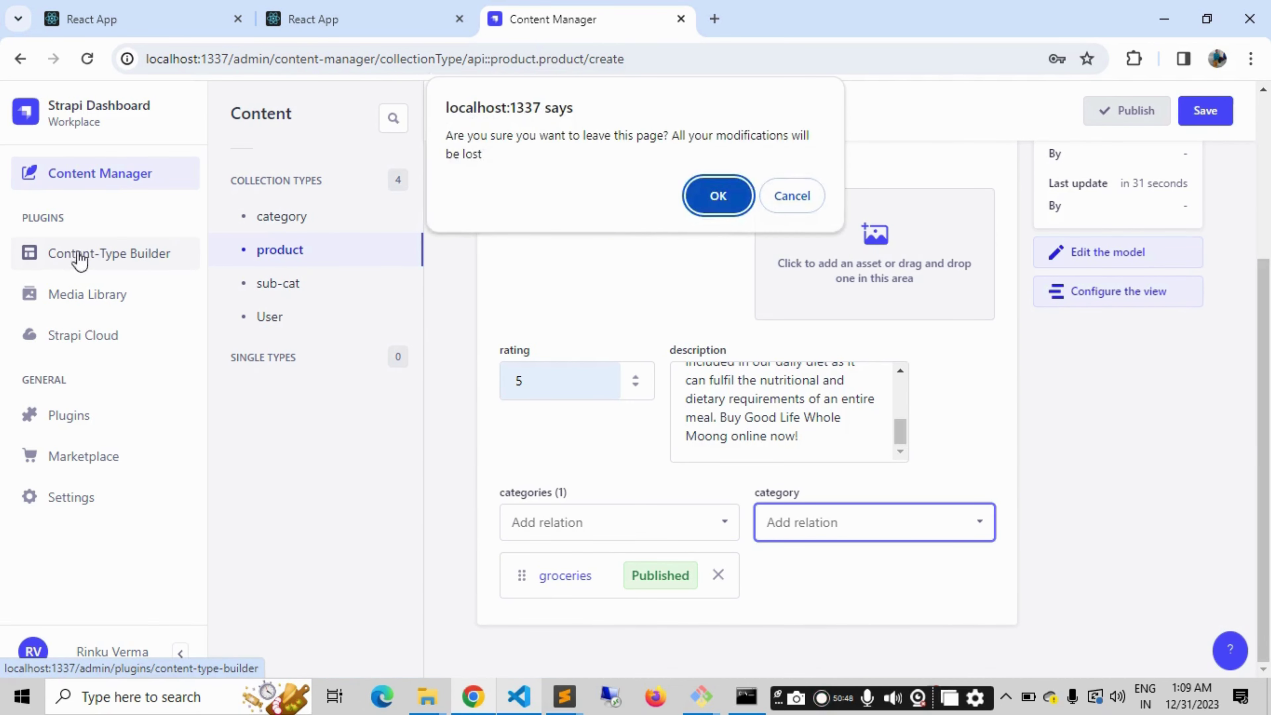
click(718, 195)
scroll(795, 389, down, 1)
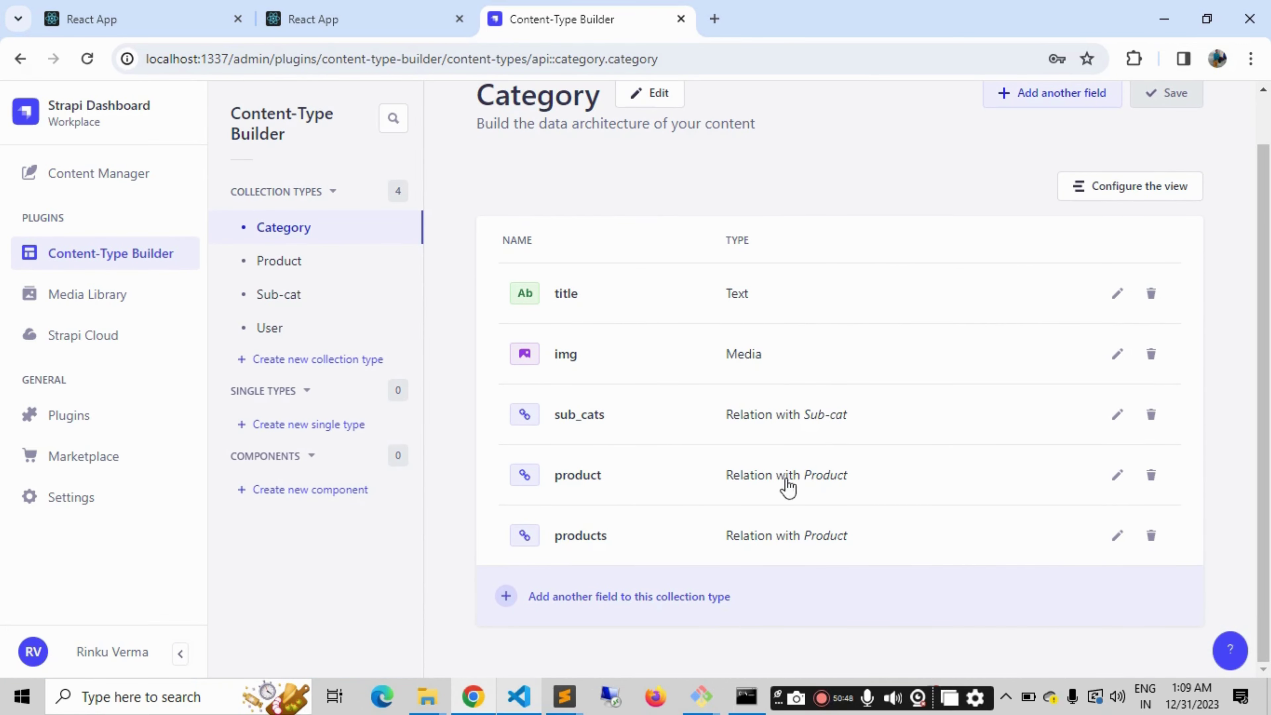
- Try the many-to-one, many-to-many, has-many and one-to-one relation types for Category's products field
click(1117, 536)
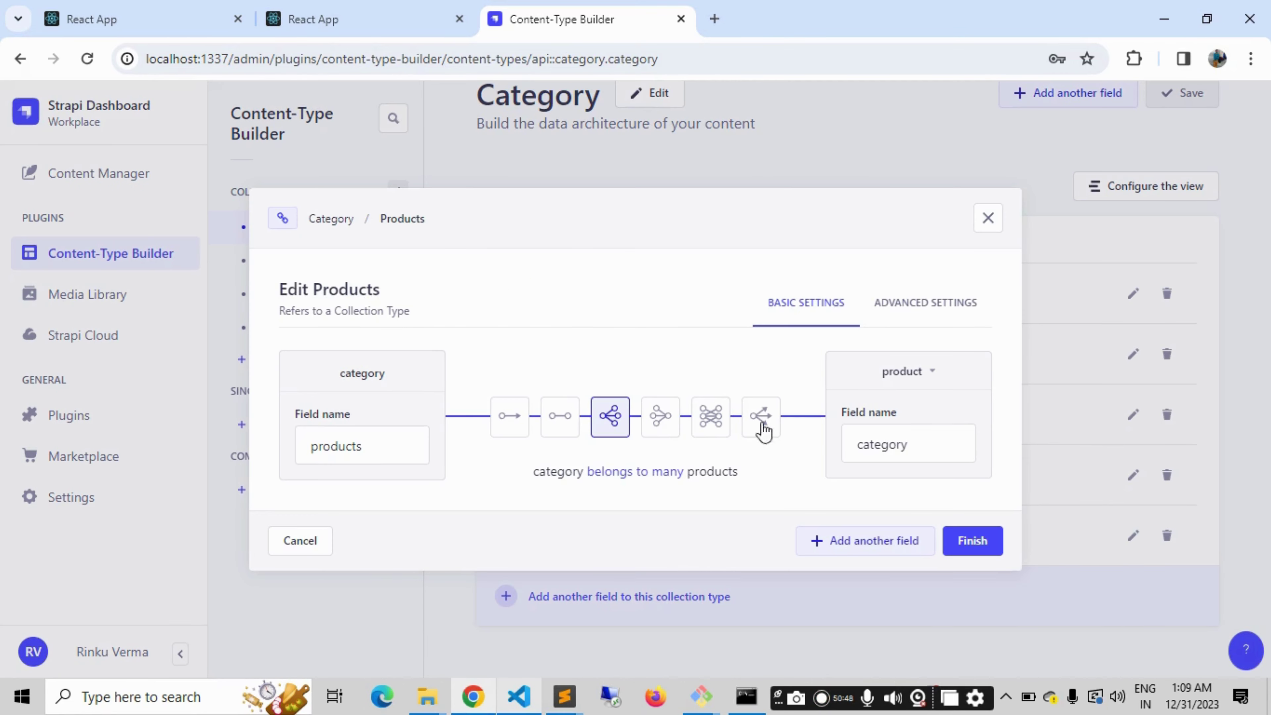
click(661, 425)
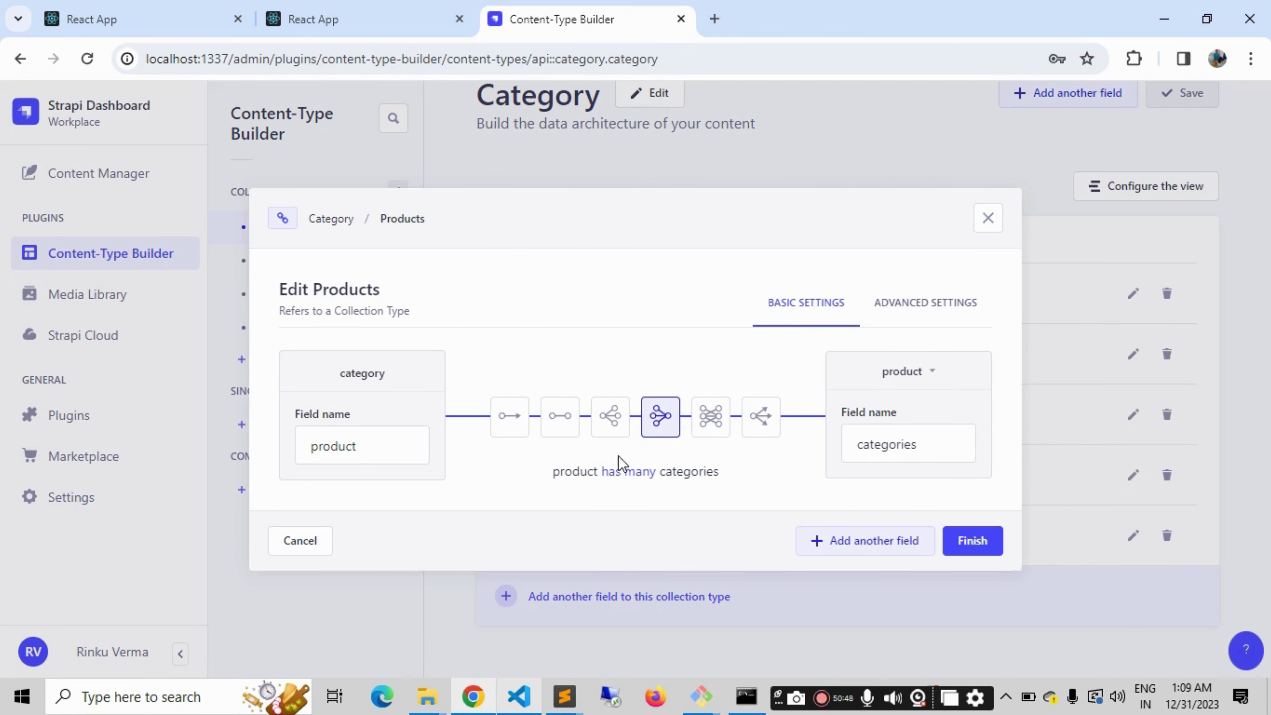
click(714, 427)
click(758, 427)
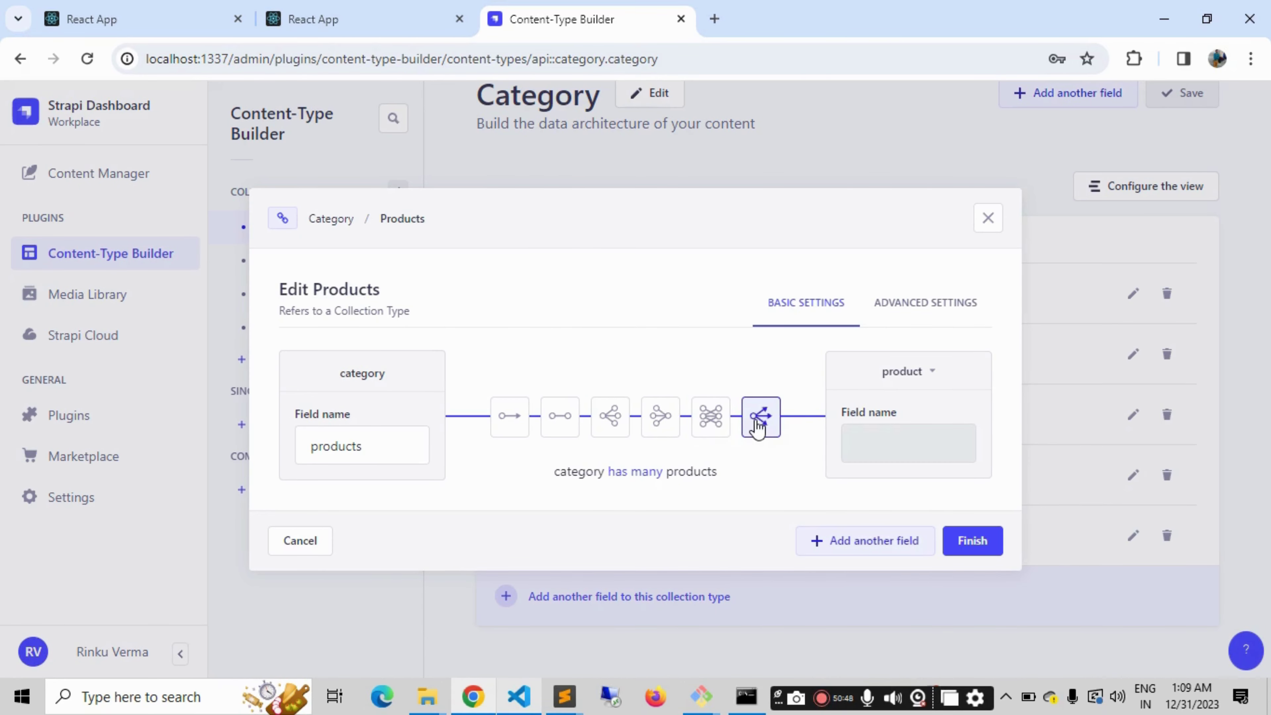
drag(561, 476, 696, 473)
click(558, 421)
click(554, 465)
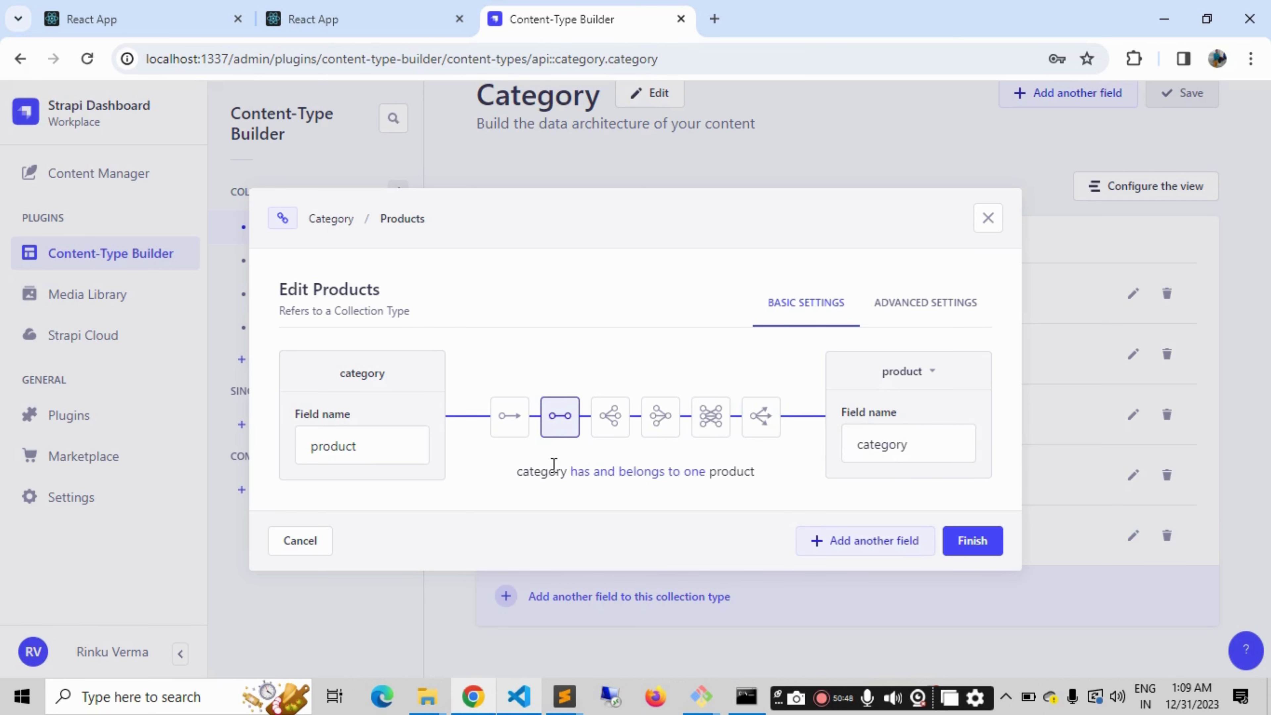
click(392, 434)
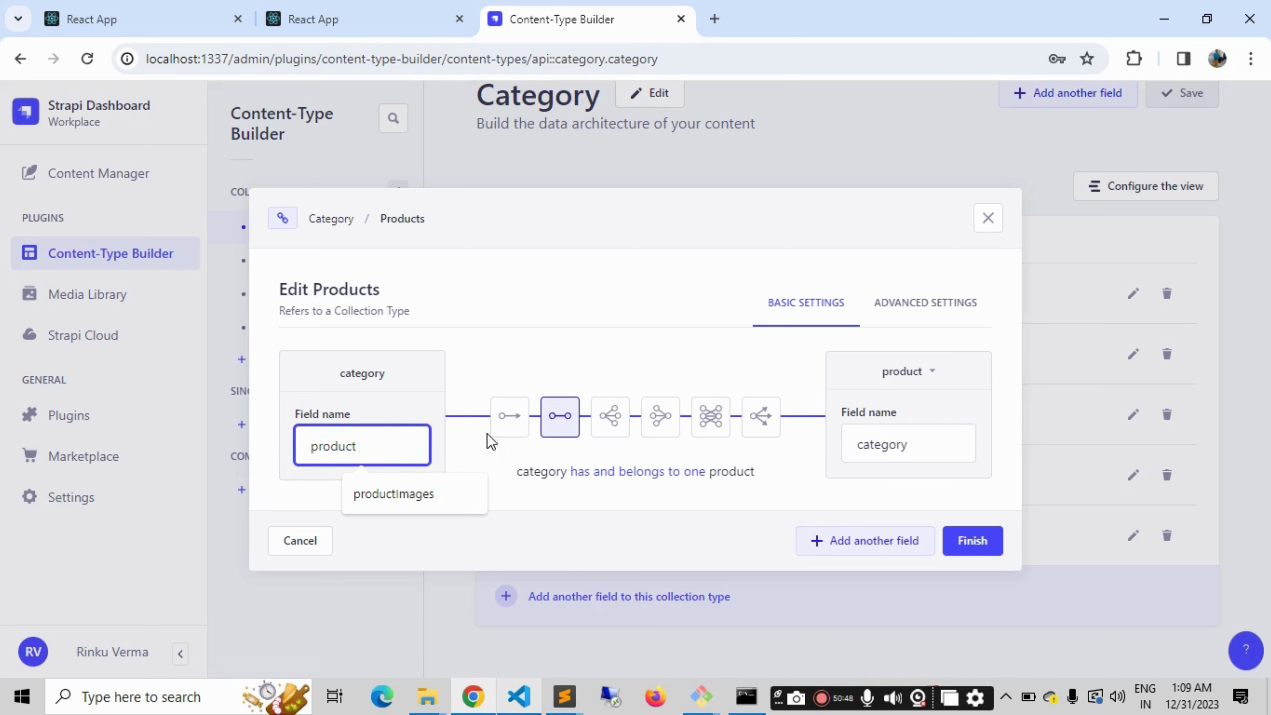
- Try retargeting Category's products relation to sub-cat with other relation types, and discard the changes
click(931, 371)
click(925, 476)
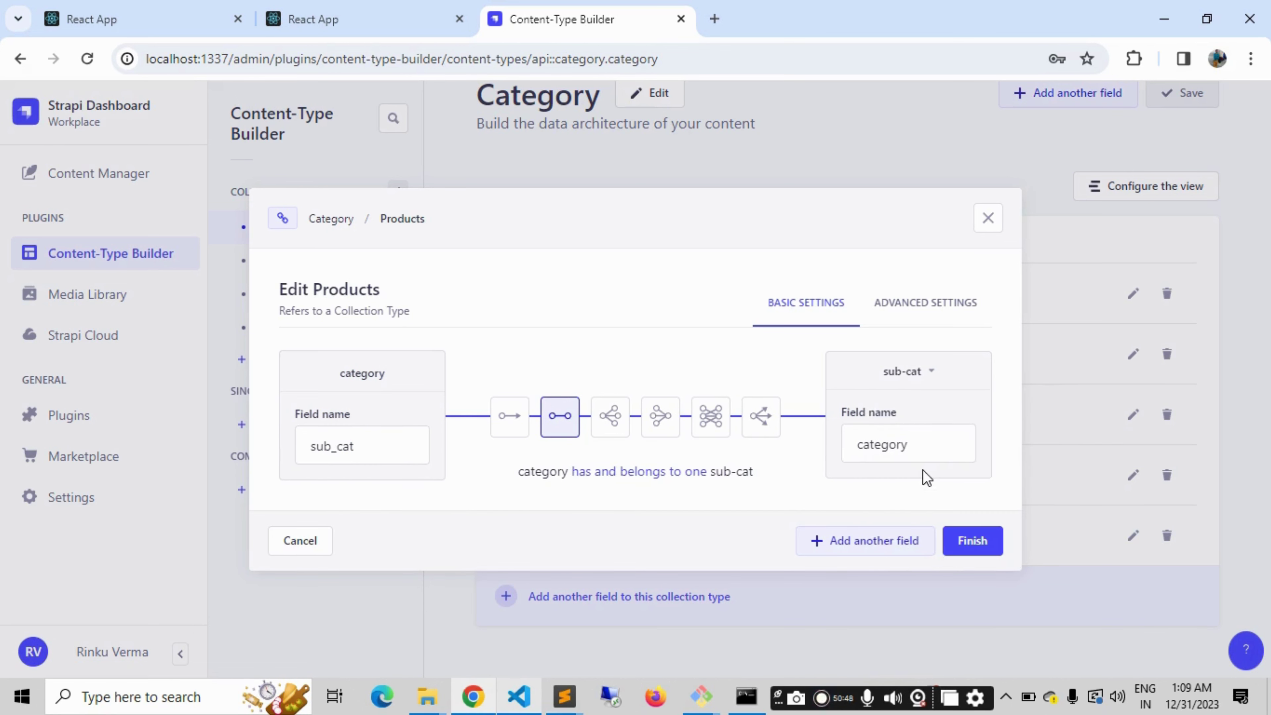
click(619, 424)
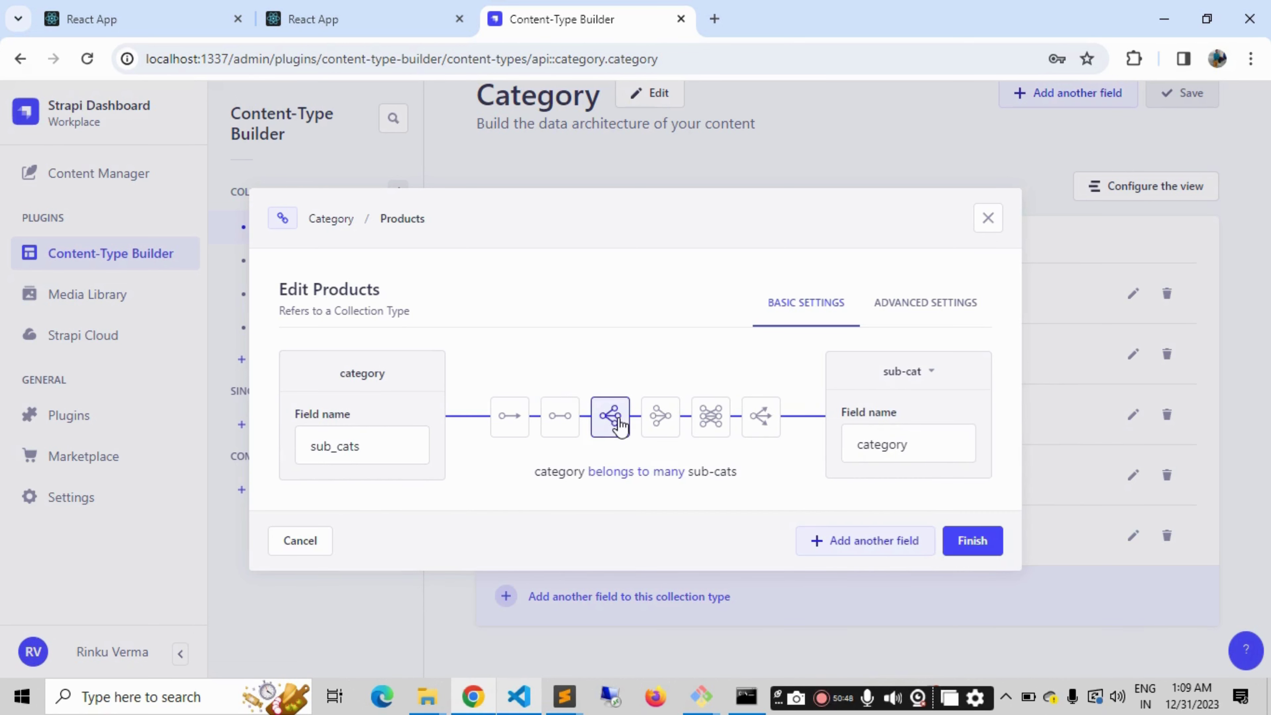
drag(536, 476, 660, 426)
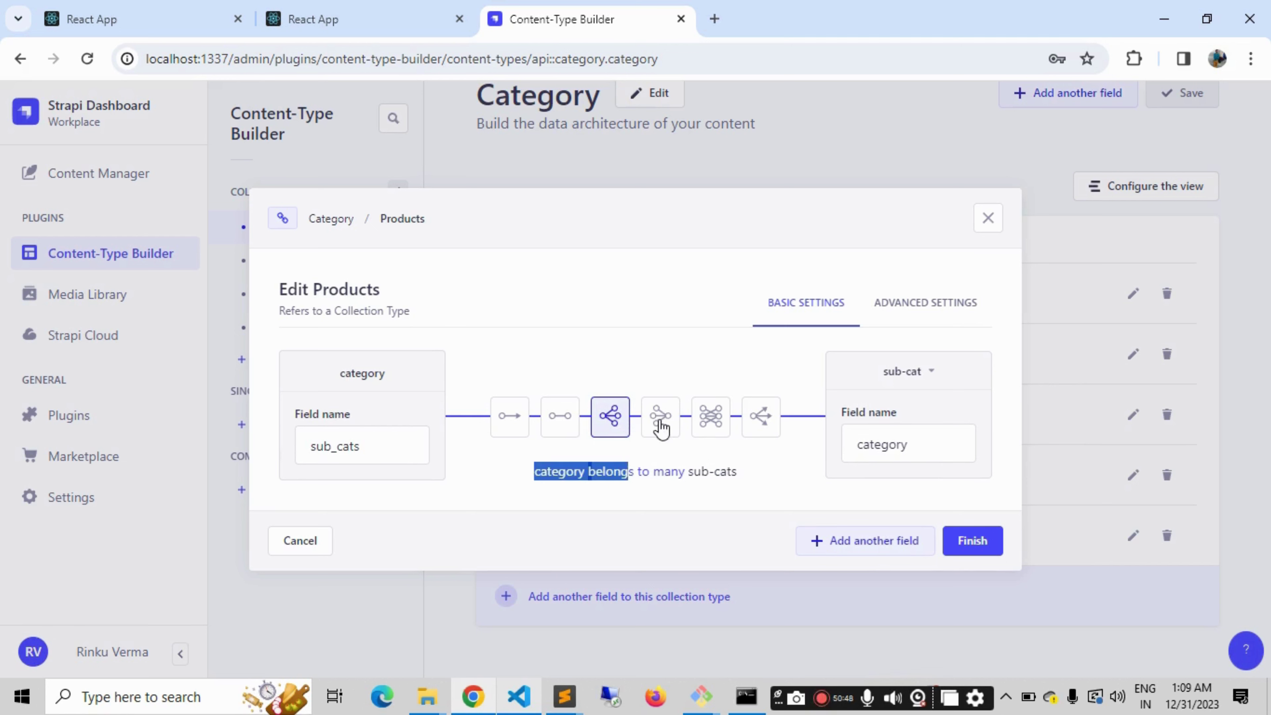
click(660, 426)
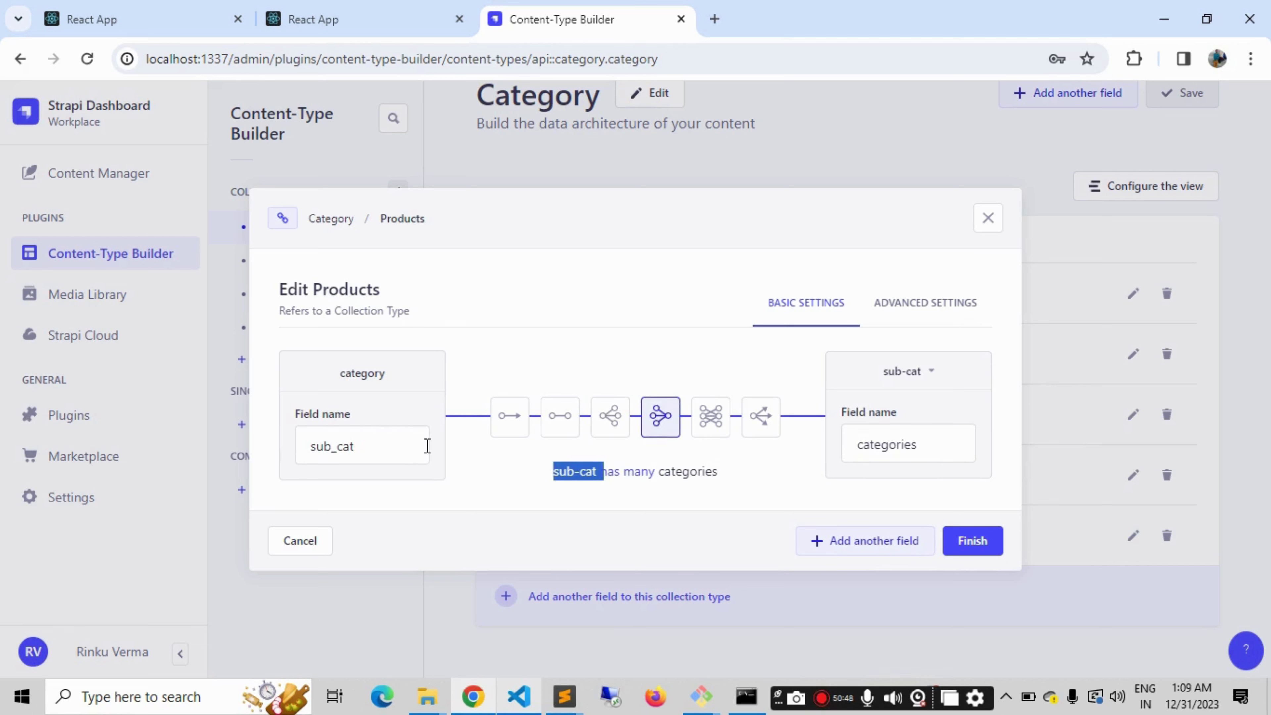
click(357, 445)
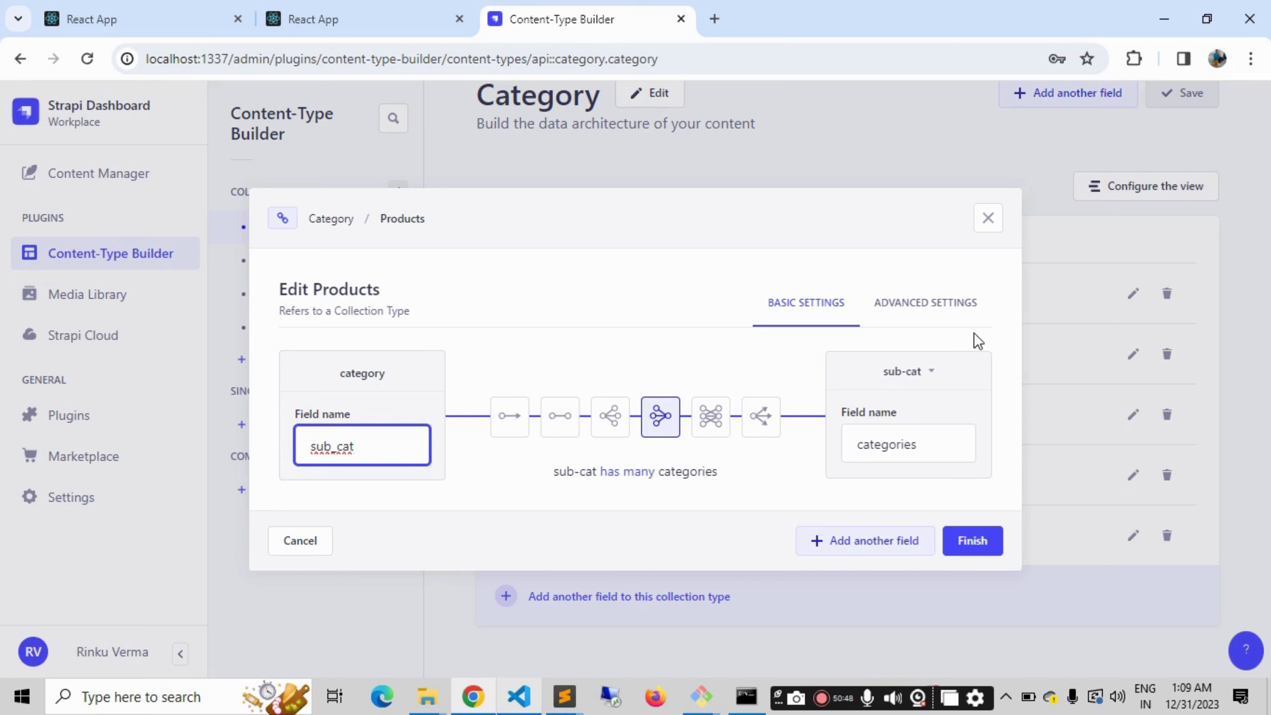
click(988, 218)
click(719, 174)
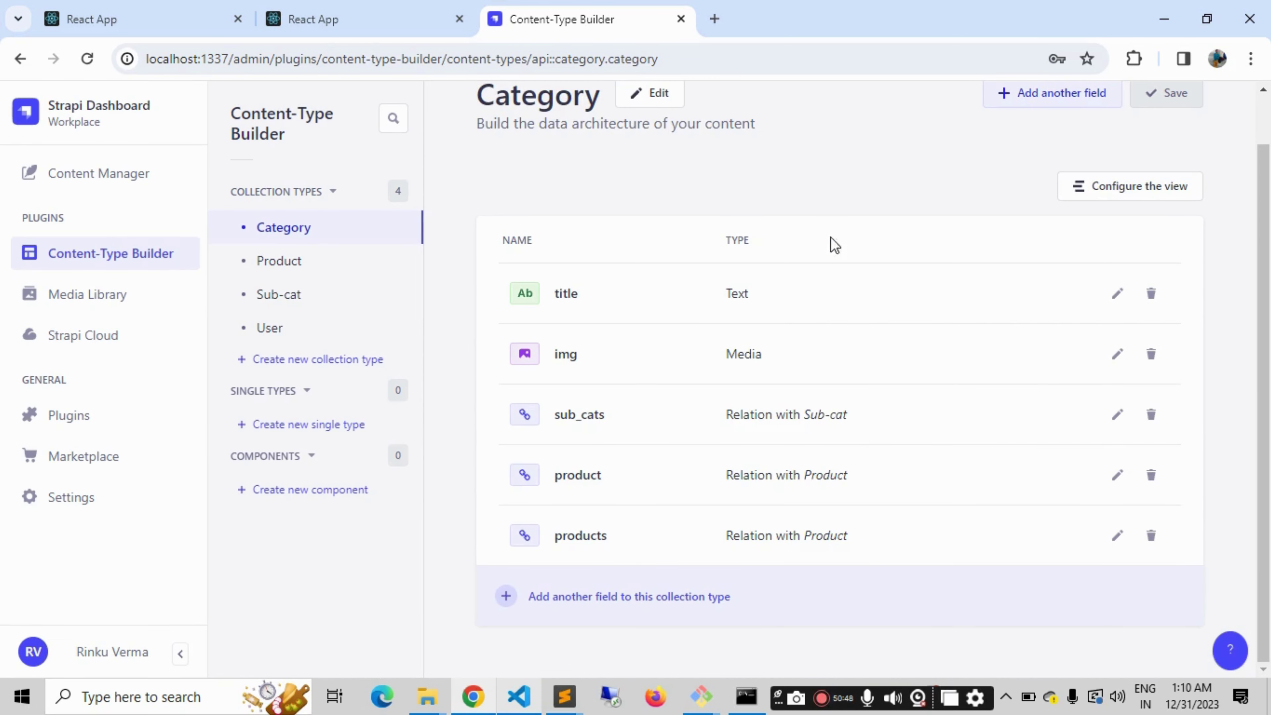
- Retarget Product's category relation to sub-cat so that sub-cat has many products, and save the Product type
scroll(877, 301, down, 1)
click(319, 276)
scroll(860, 542, down, 5)
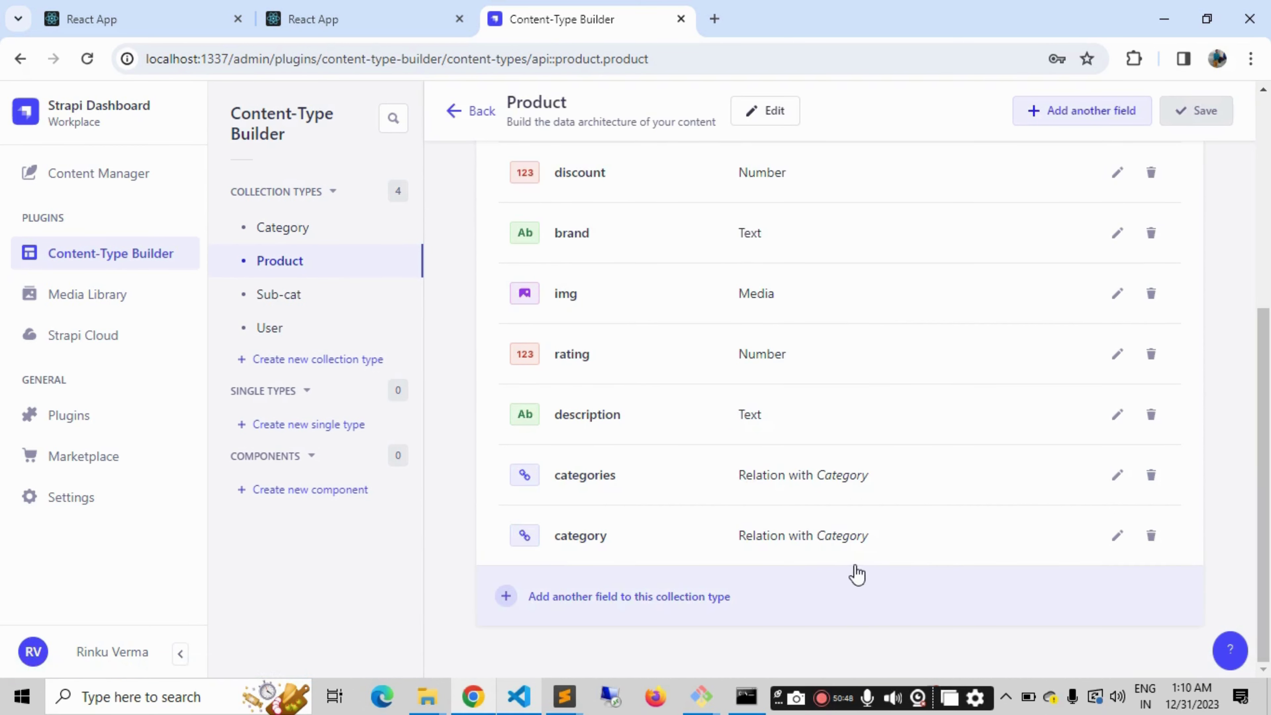
click(1119, 535)
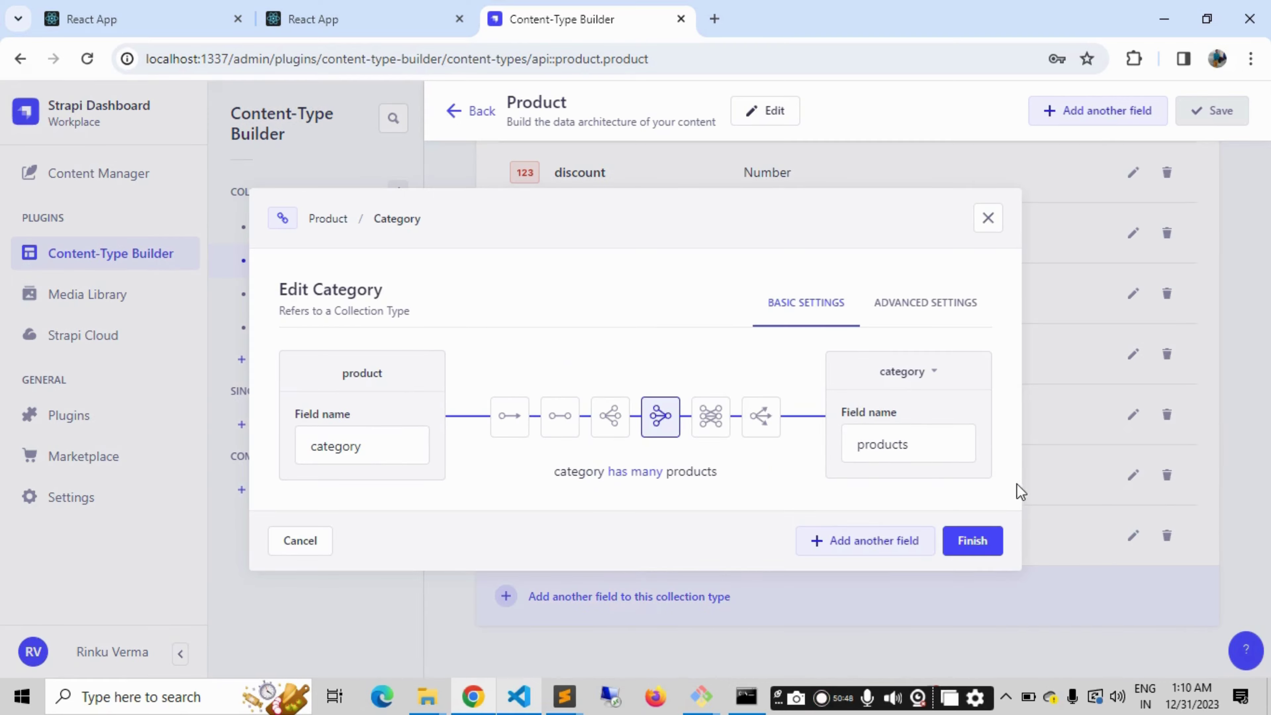
click(950, 373)
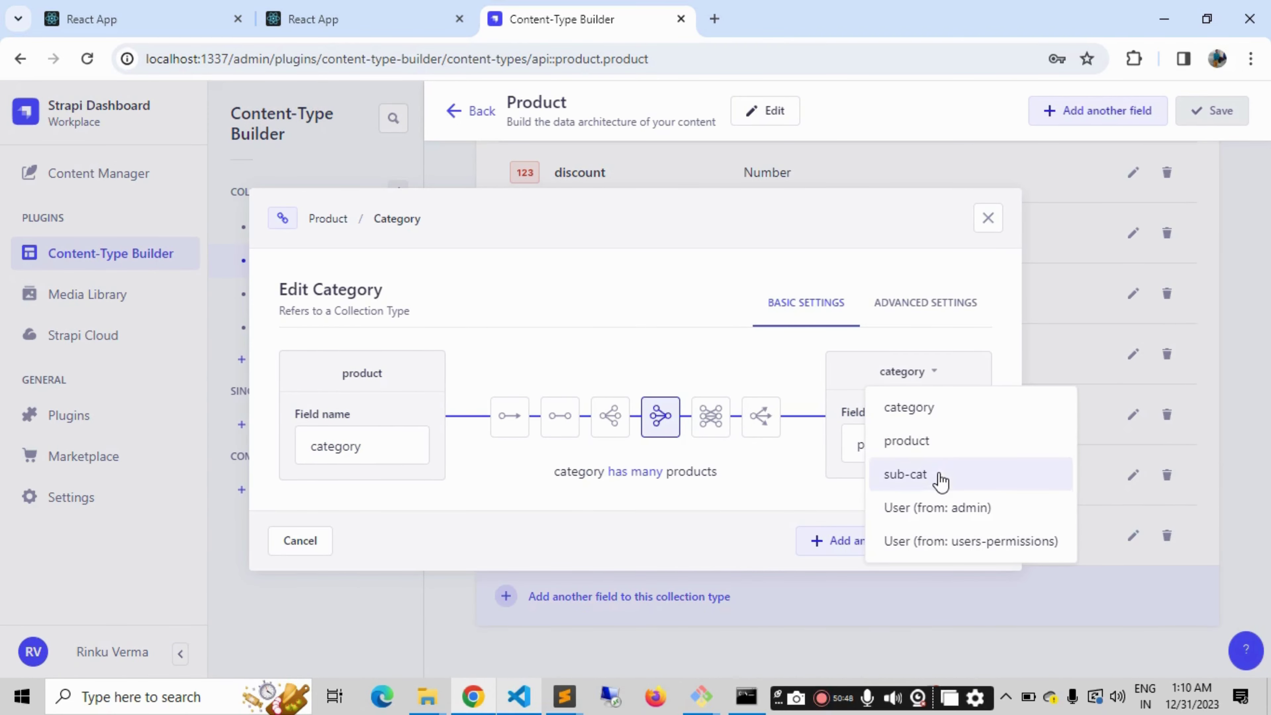
click(896, 474)
drag(560, 474, 725, 484)
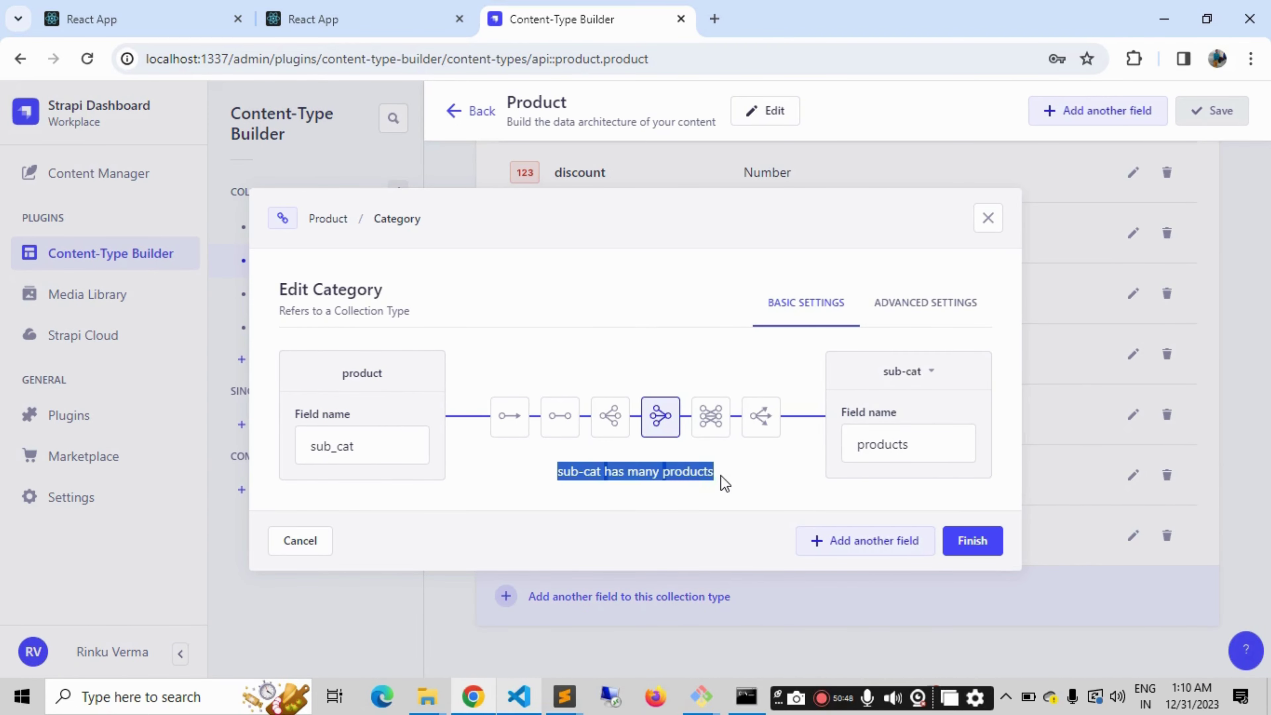
click(971, 541)
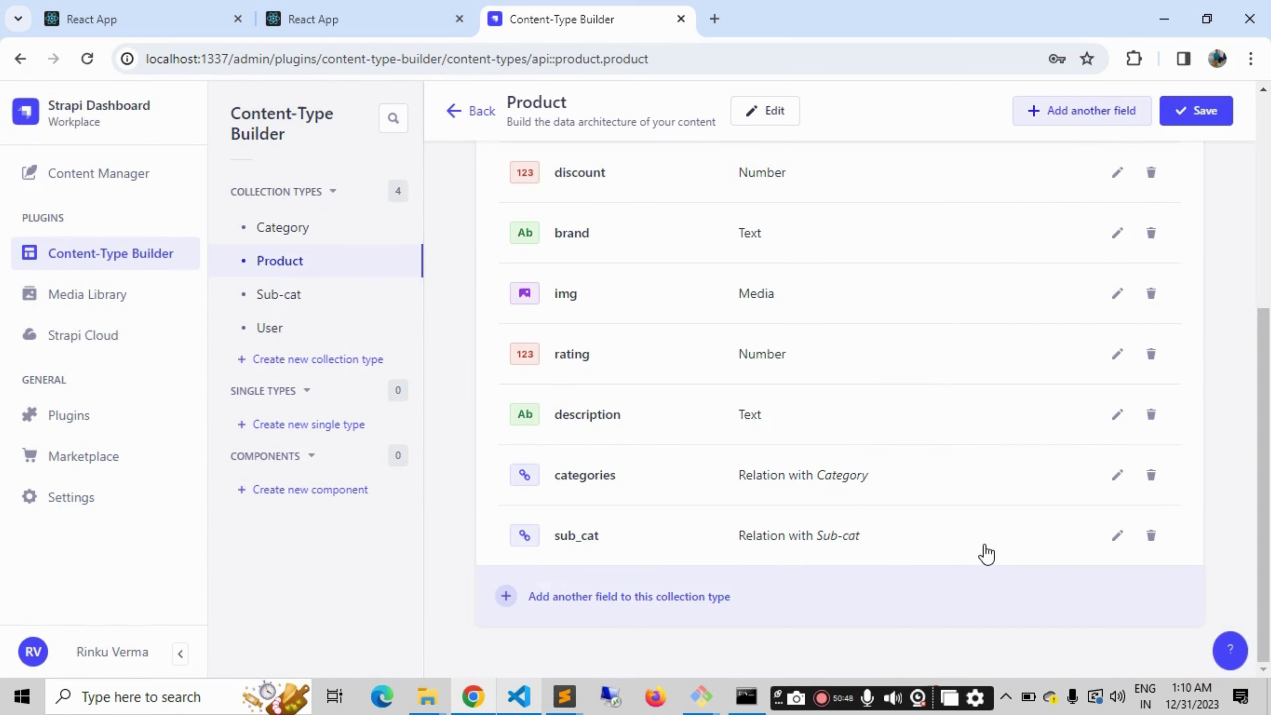
click(1196, 115)
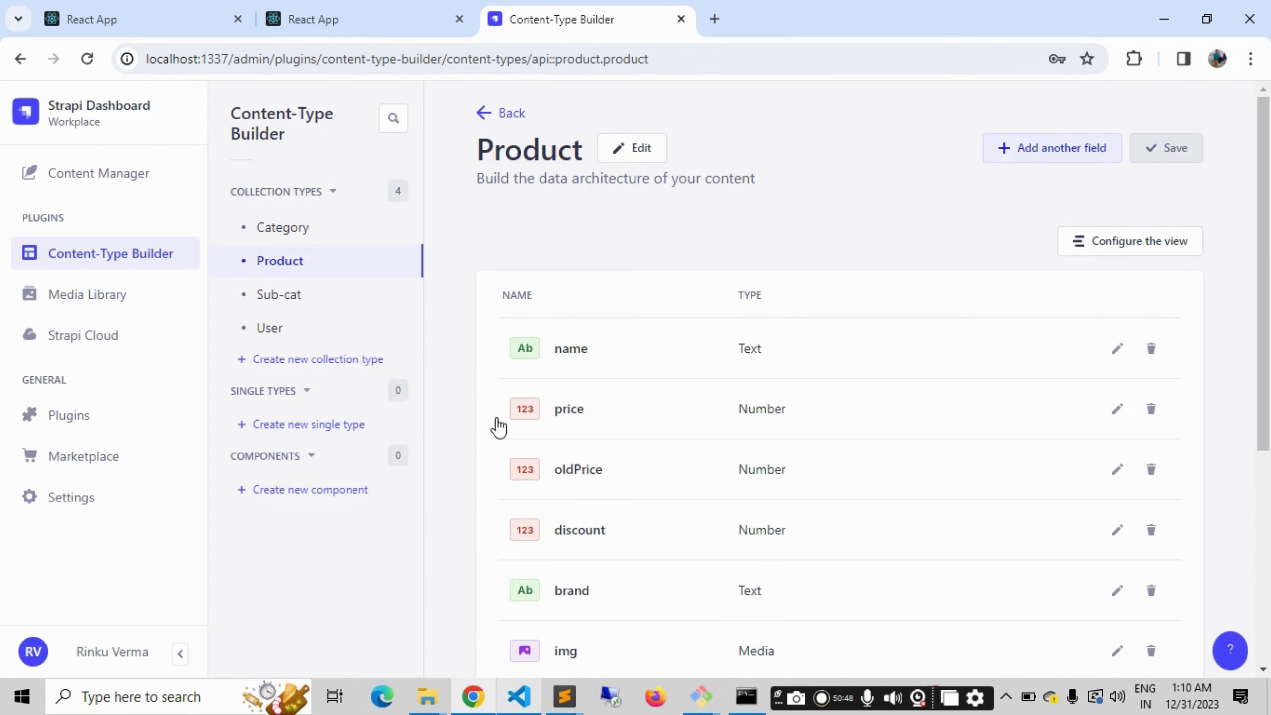
- Create a new product entry in the Content Manager with categories set to groceries and sub_cat set to dals and pulses
click(91, 190)
click(278, 255)
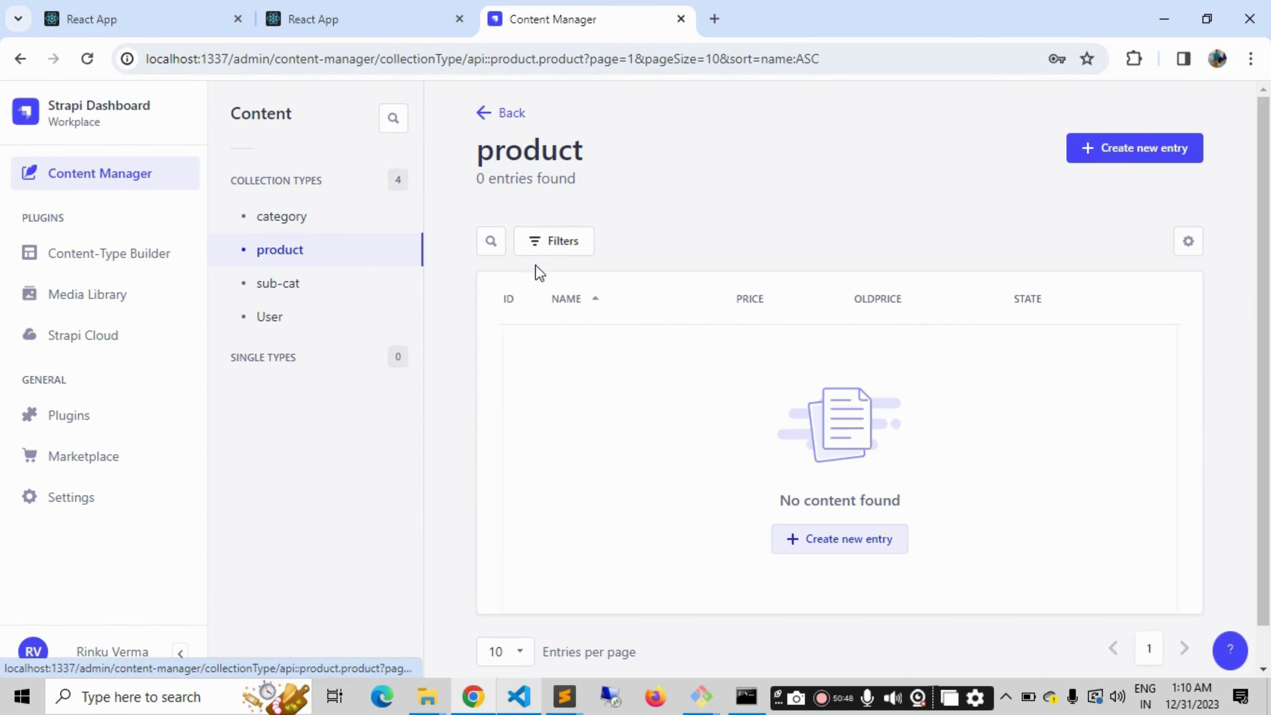
click(1121, 150)
scroll(649, 499, down, 3)
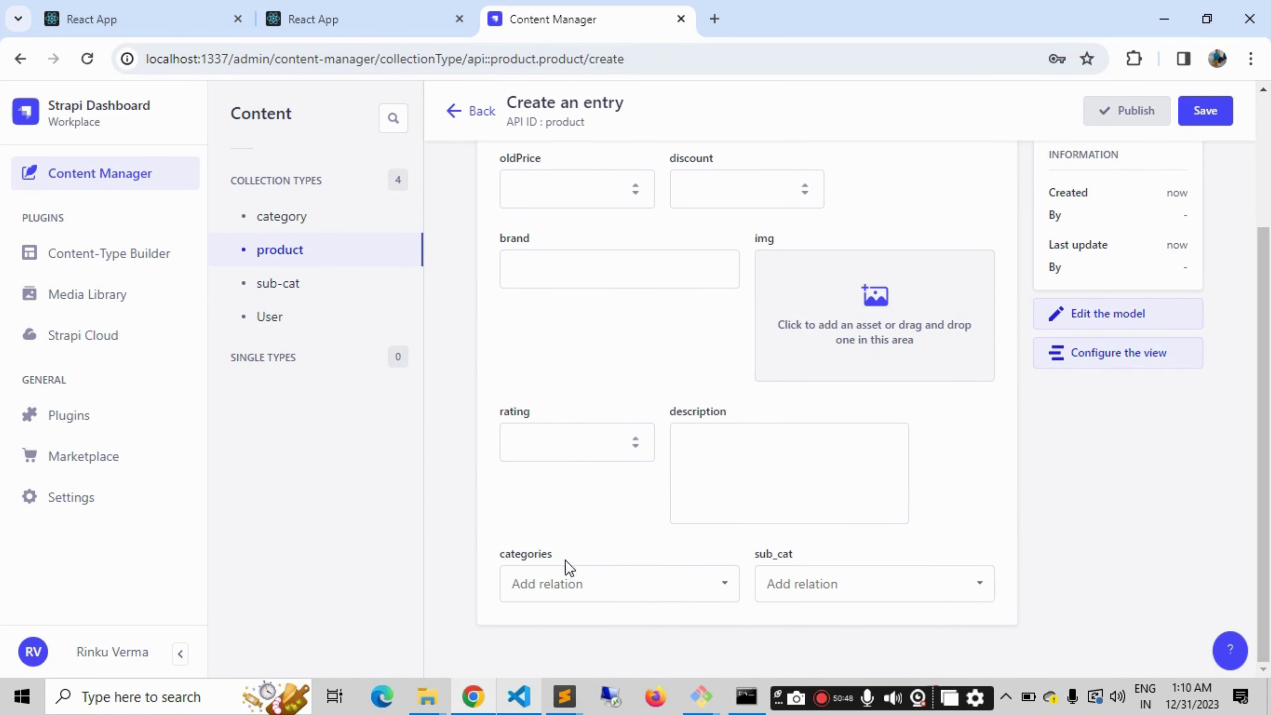
click(561, 585)
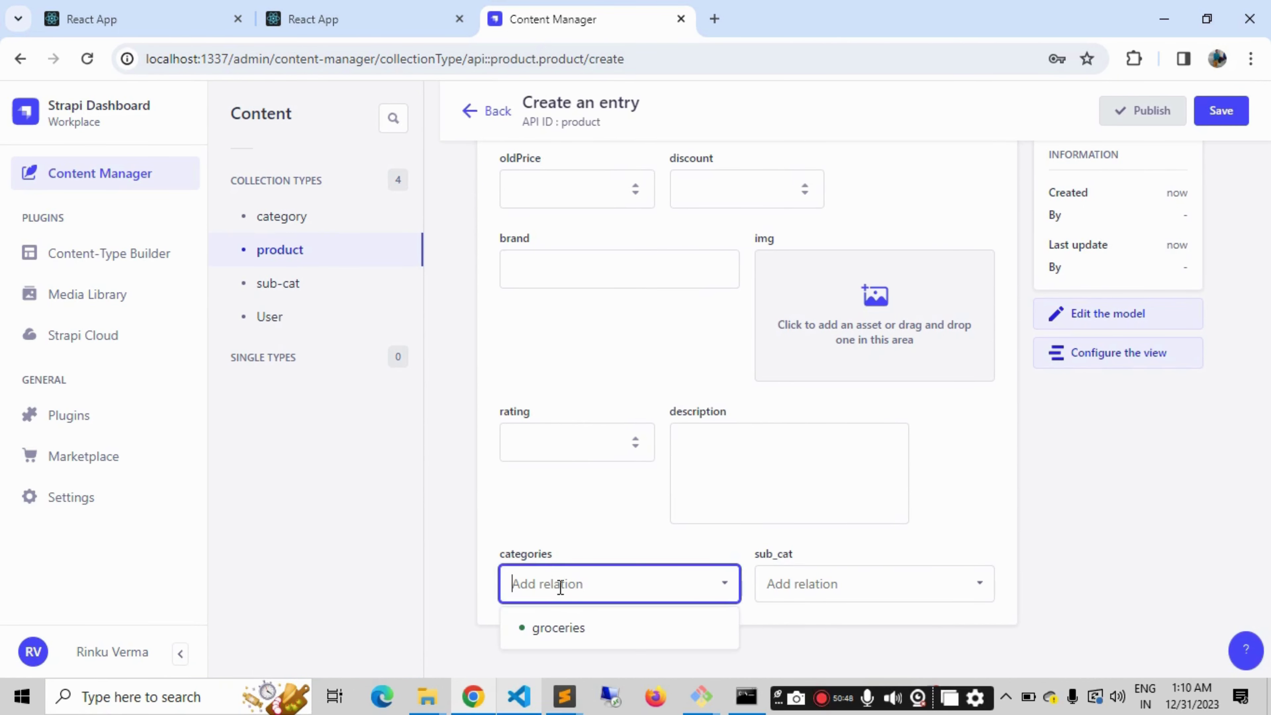
click(560, 631)
click(841, 585)
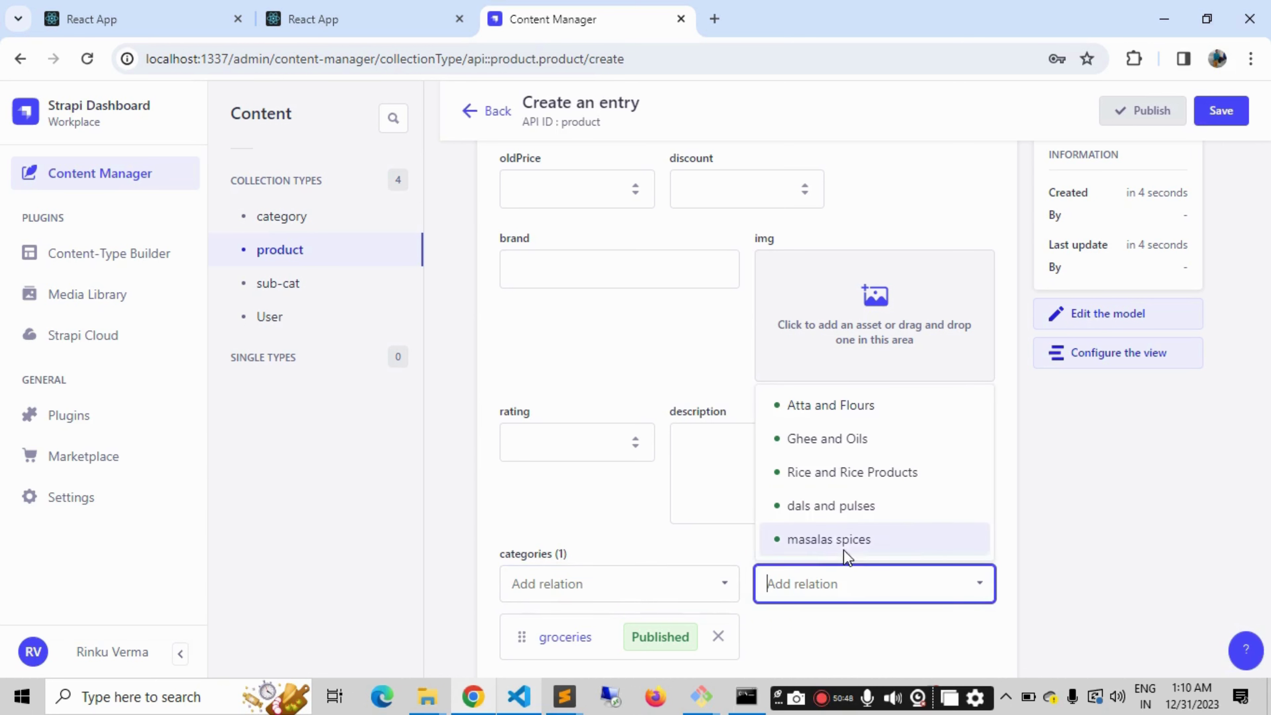
click(834, 507)
scroll(801, 568, down, 1)
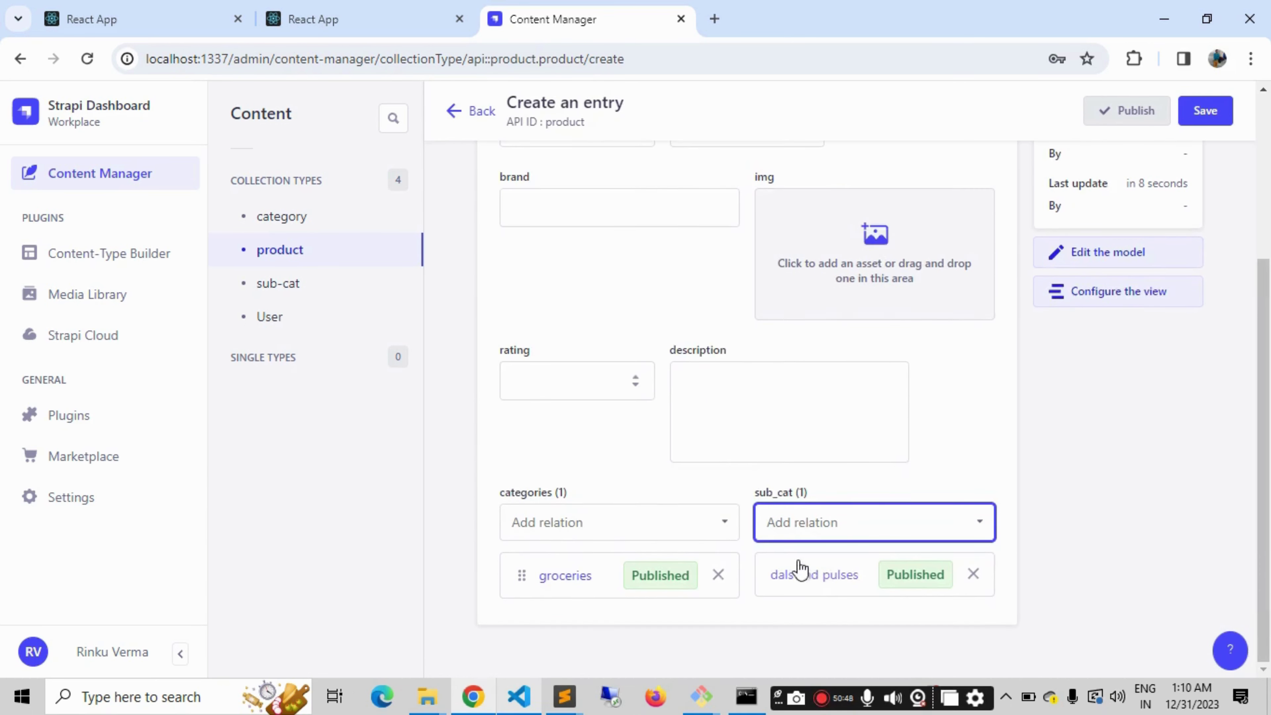
- Copy the product name "Good Life Whole Moong 500 g" from db.json into the new product entry's name field
scroll(622, 398, up, 4)
click(587, 282)
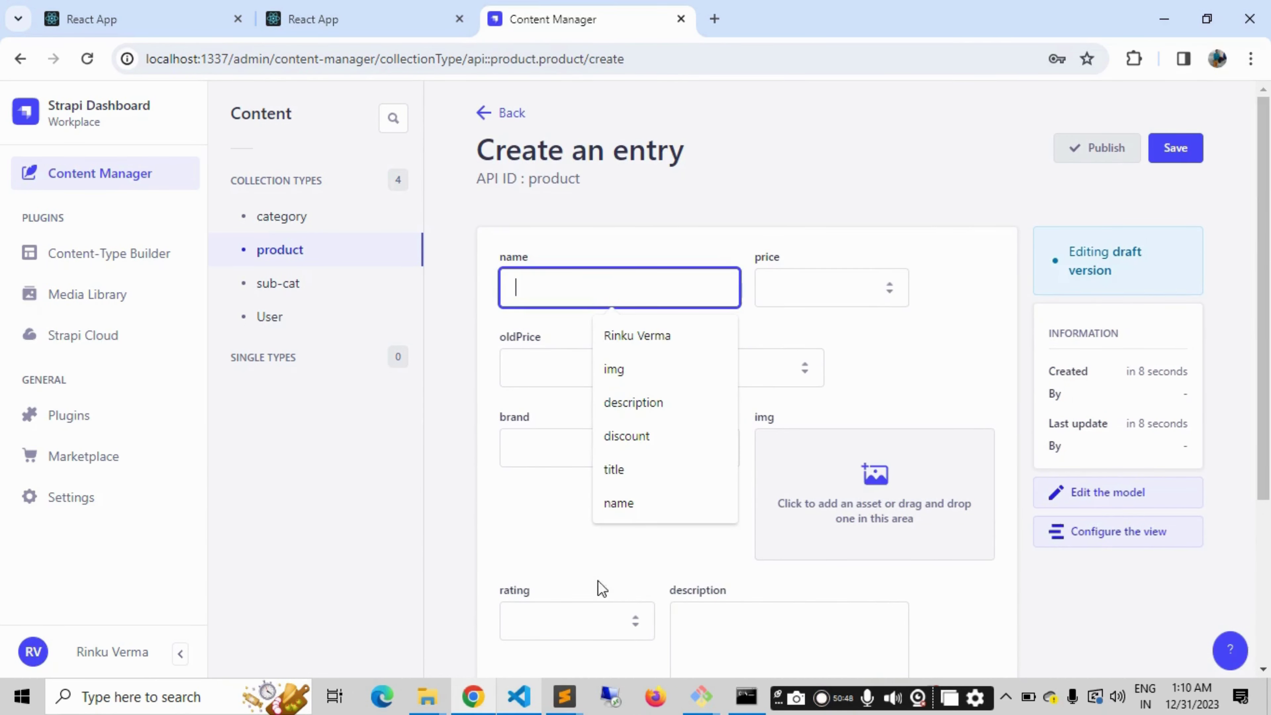
key(alt+Tab)
scroll(577, 342, up, 8)
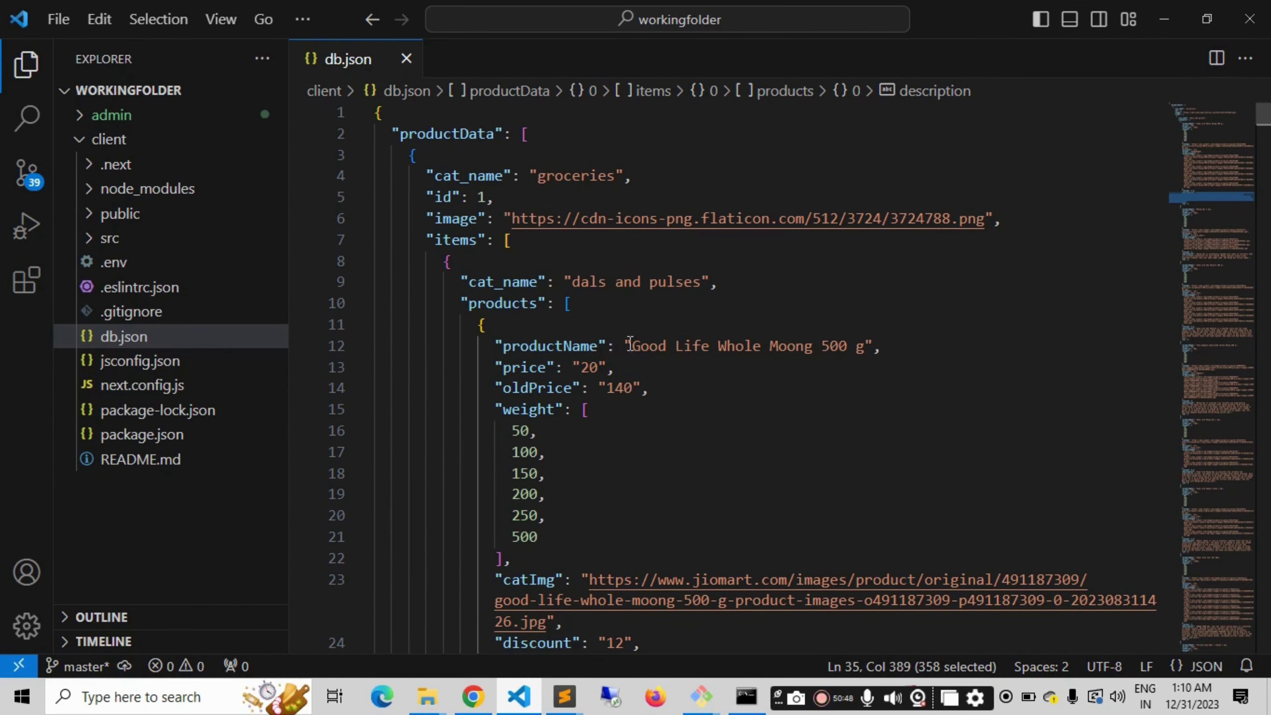
drag(631, 346, 865, 347)
key(ctrl+c)
key(alt+Tab)
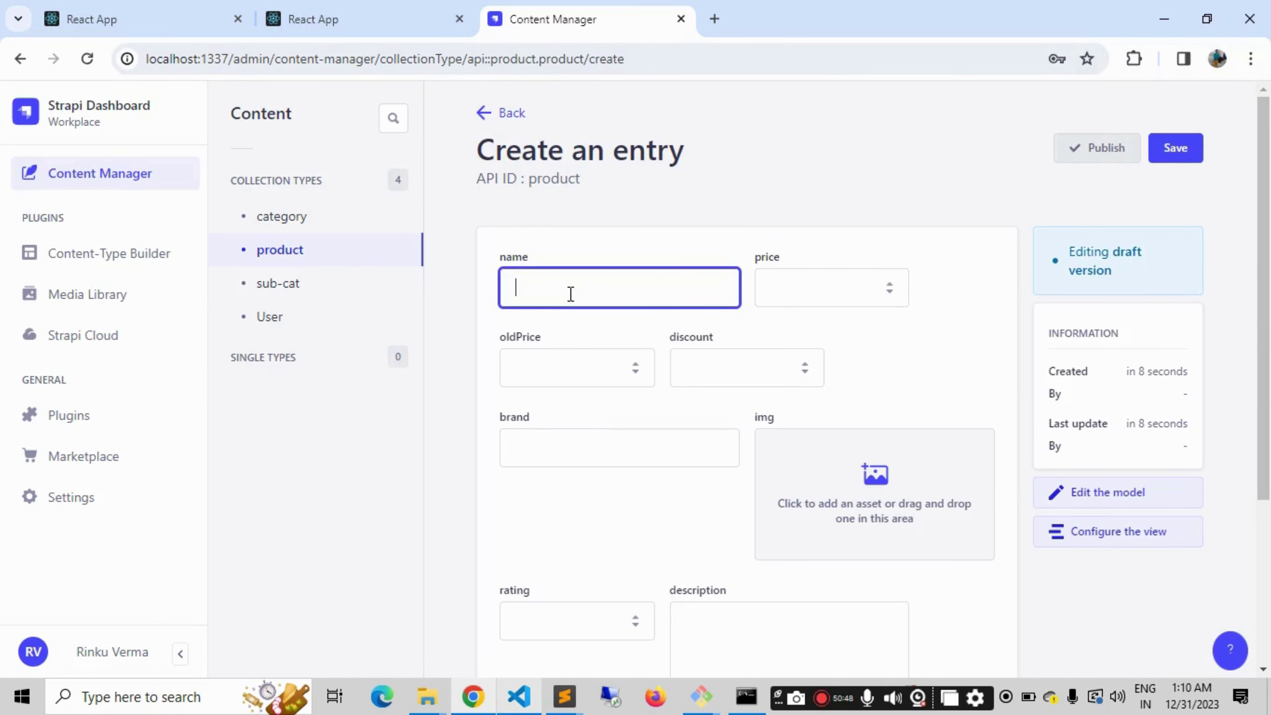
key(ctrl+v)
- Set the product's price to 350, oldPrice to 400 and discount to 12
click(820, 283)
text(350)
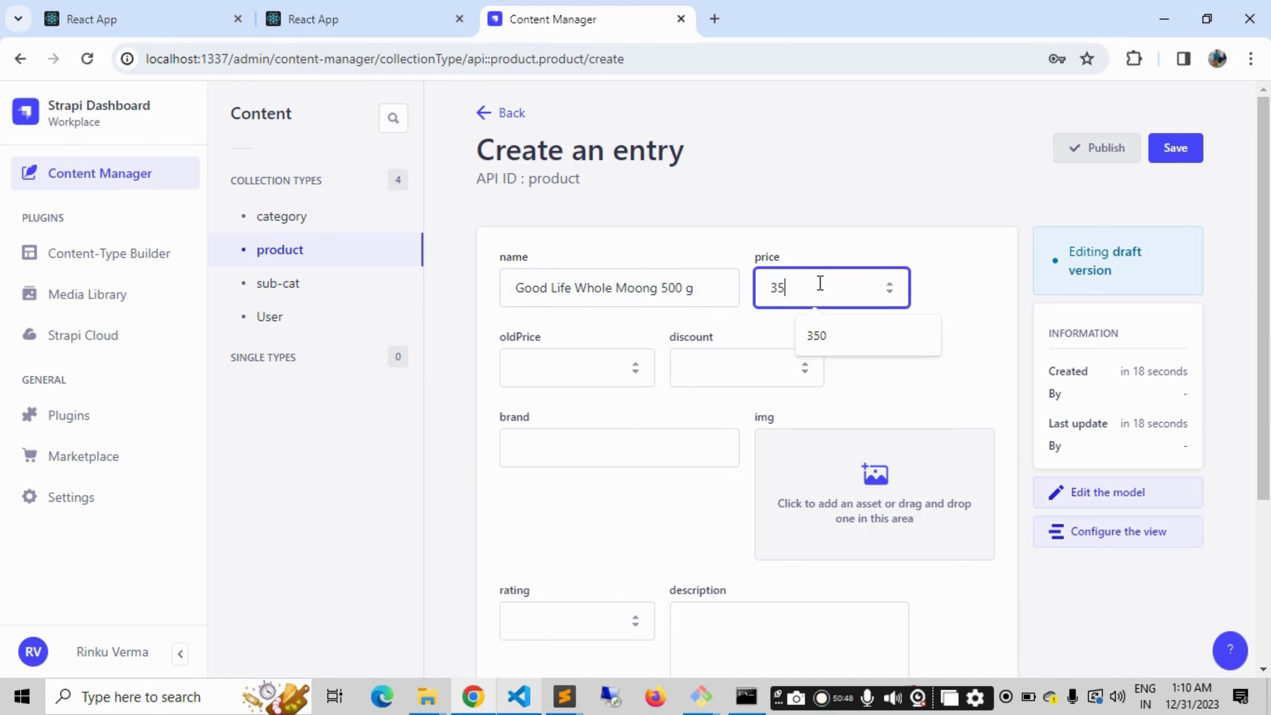
click(570, 358)
text(400)
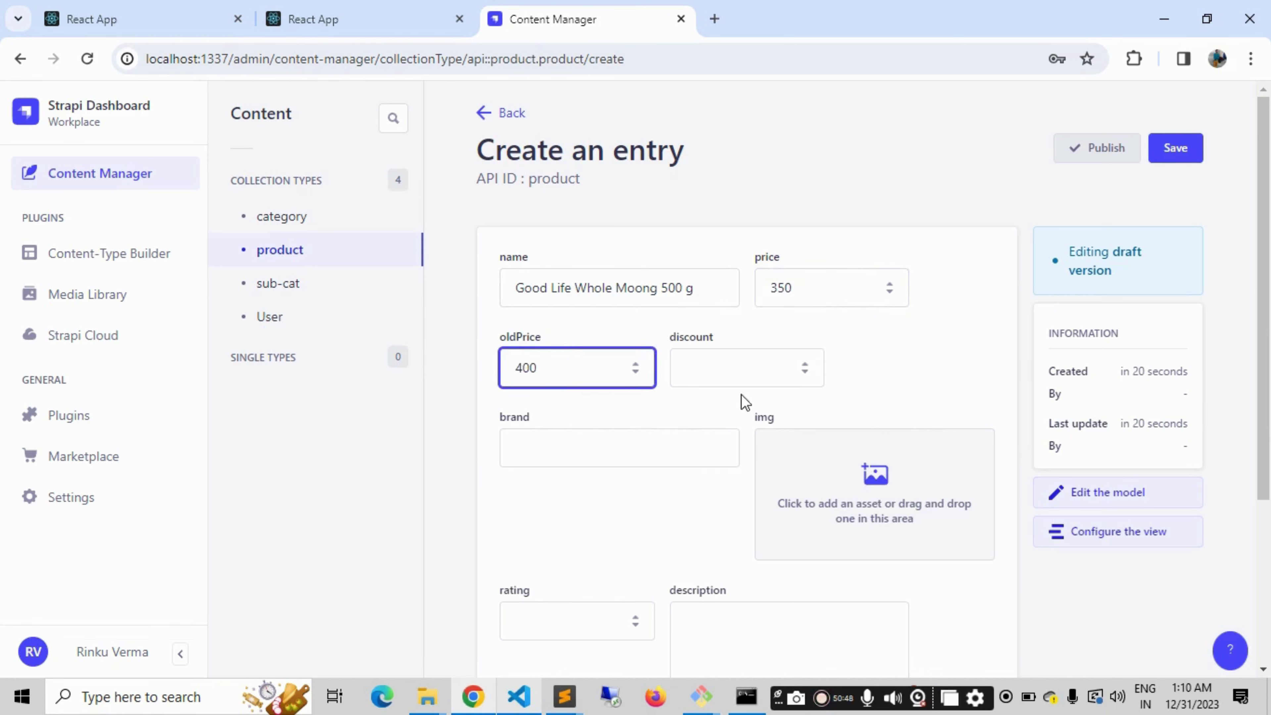
click(741, 376)
text(12)
- Set the product's brand to AASHIRVAAD and its rating to 5
click(586, 446)
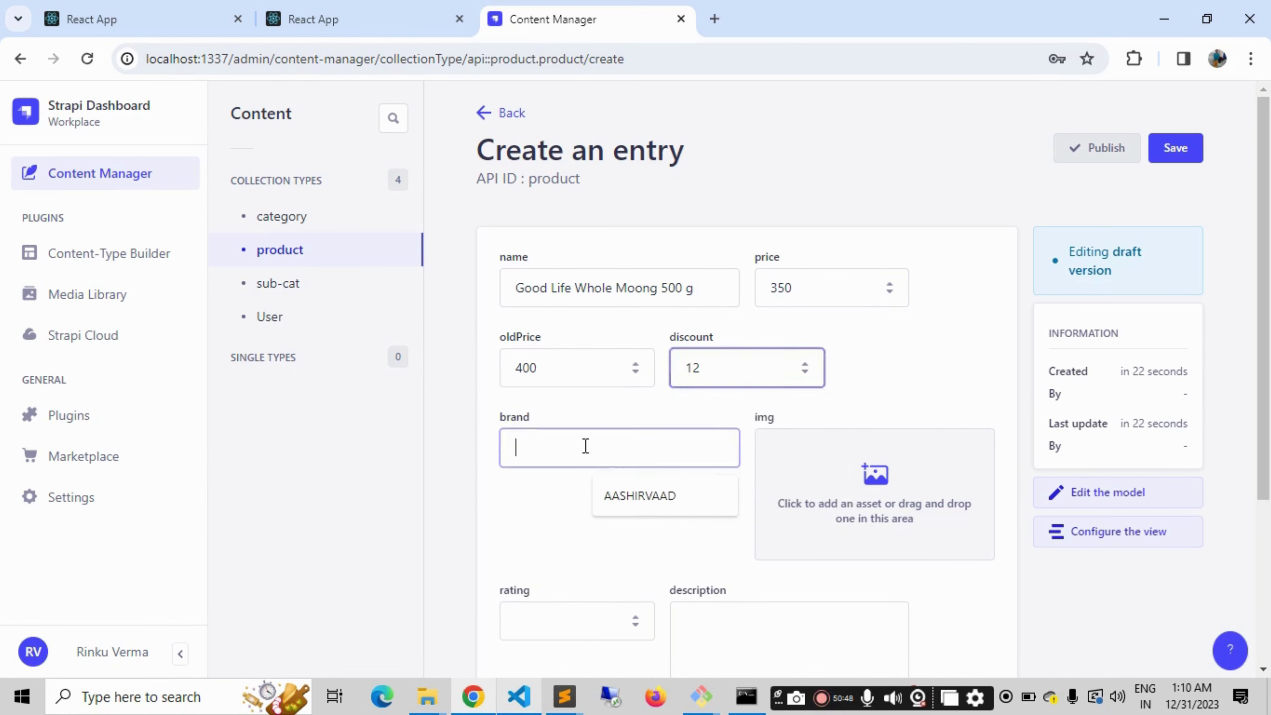
click(636, 497)
scroll(701, 425, down, 2)
scroll(543, 484, down, 3)
click(553, 378)
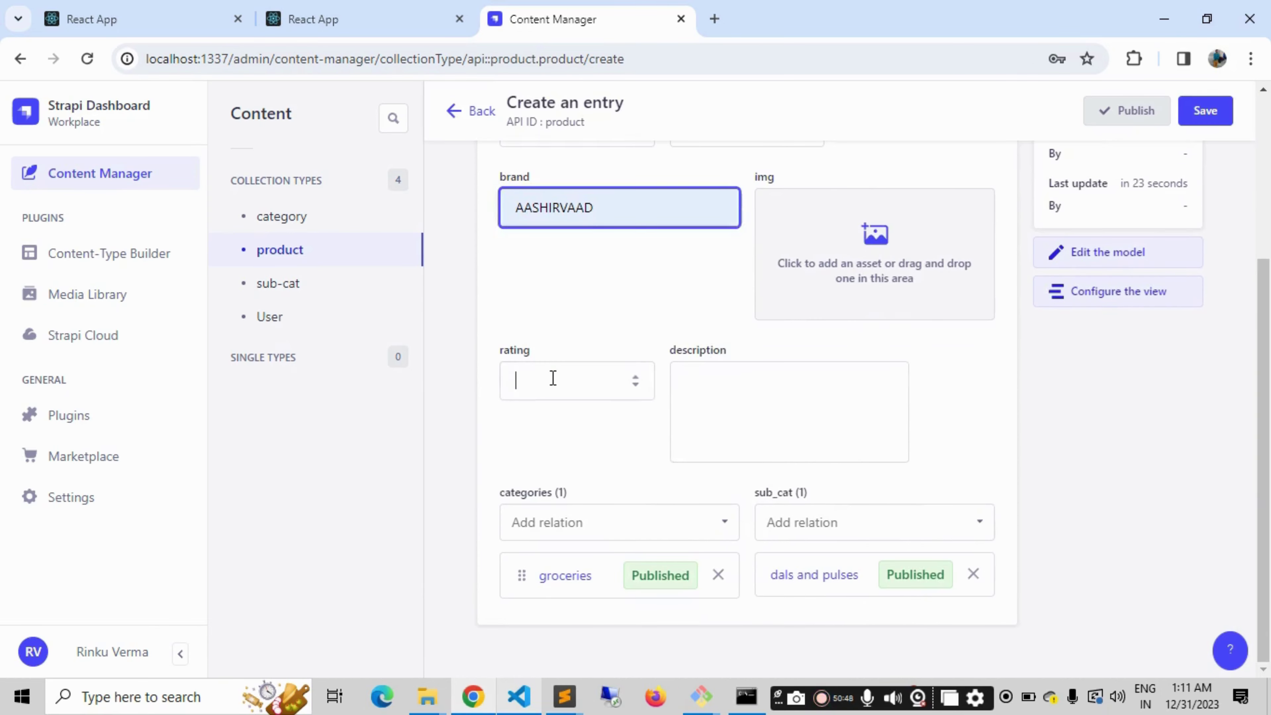
click(559, 432)
- Copy the Good Life Whole Moong description text from db.json into the product's description field
click(729, 377)
click(535, 699)
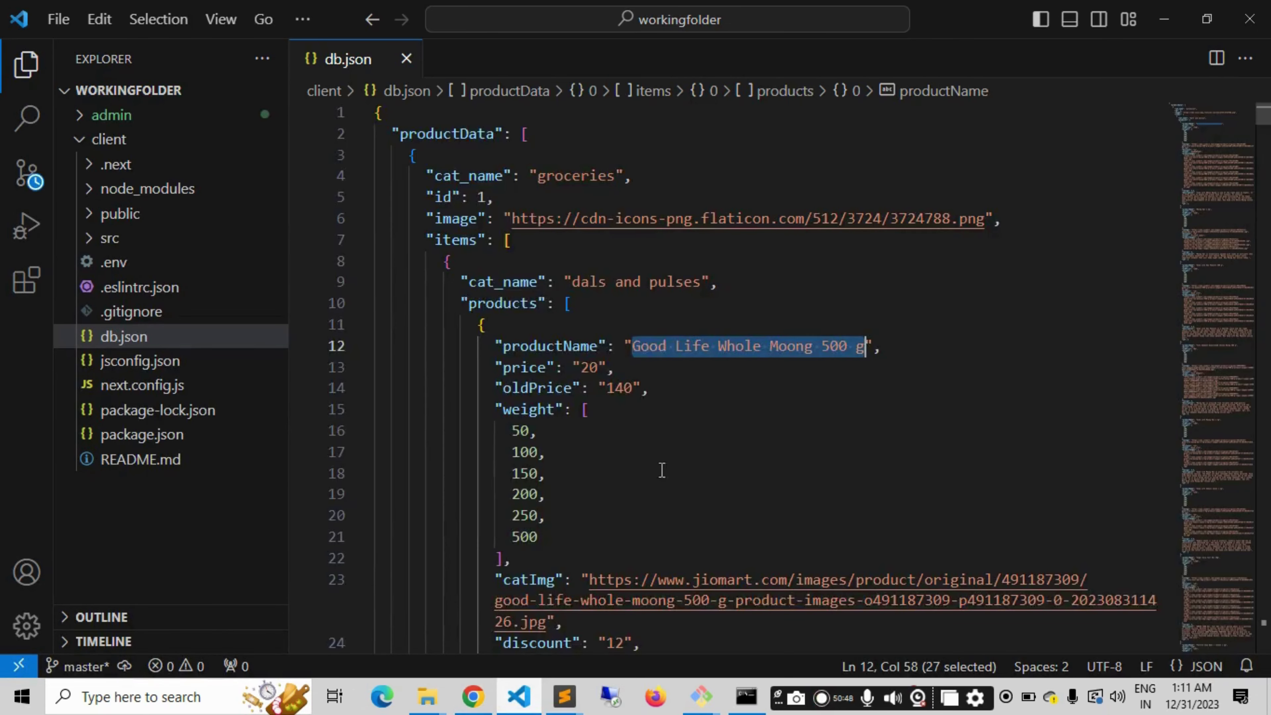
scroll(568, 400, down, 10)
drag(632, 290, 534, 399)
key(alt+Tab)
key(ctrl+v)
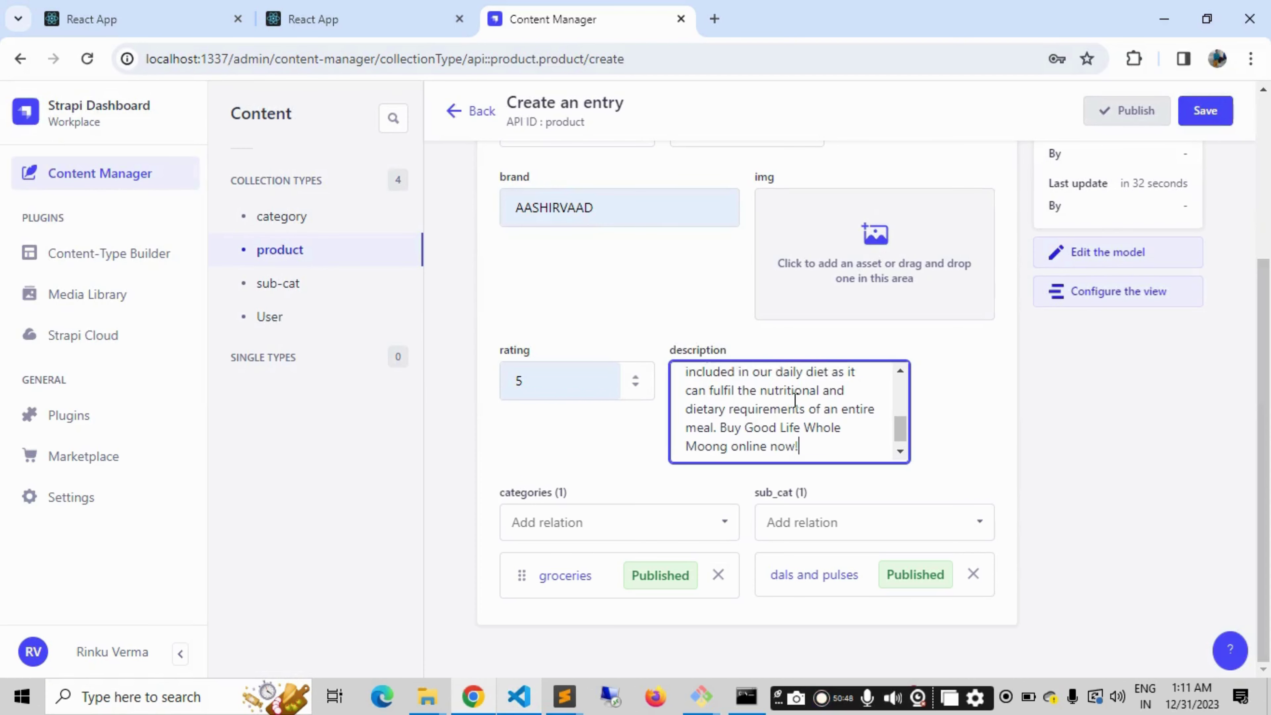
- Find the products folder inside the desktop images folder in File Explorer and copy its path
scroll(836, 526, up, 4)
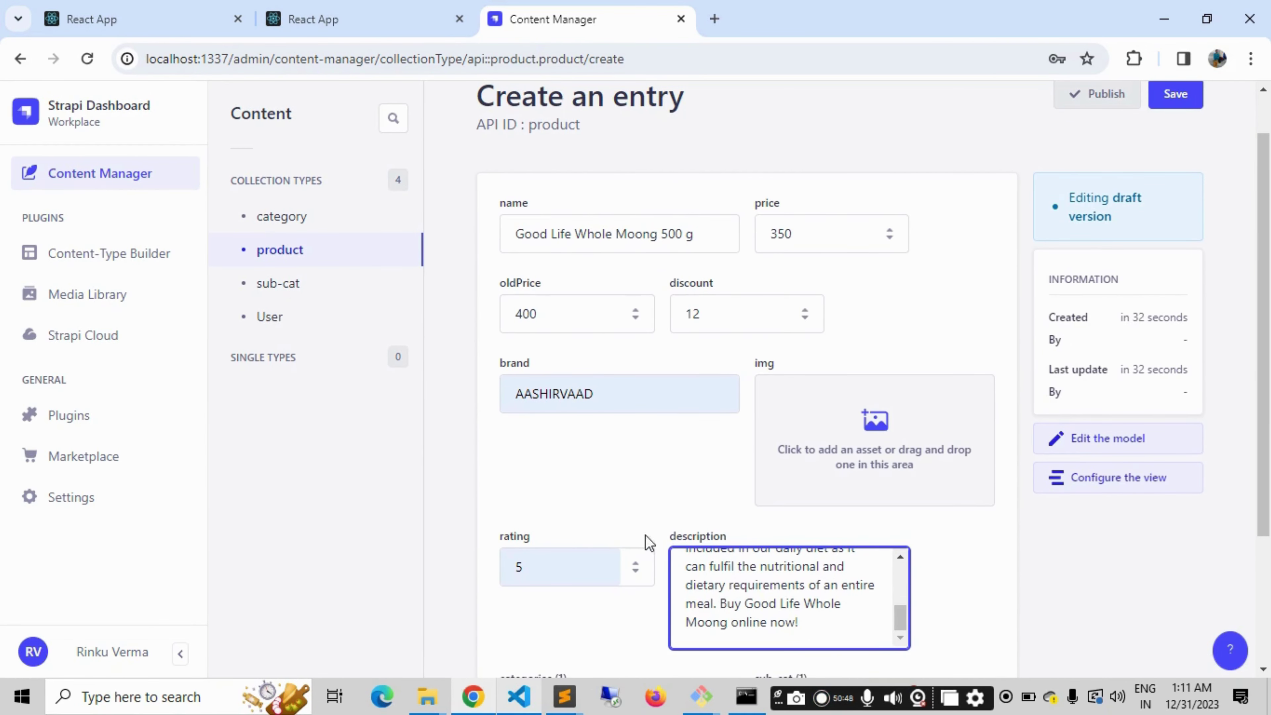
key(super+d)
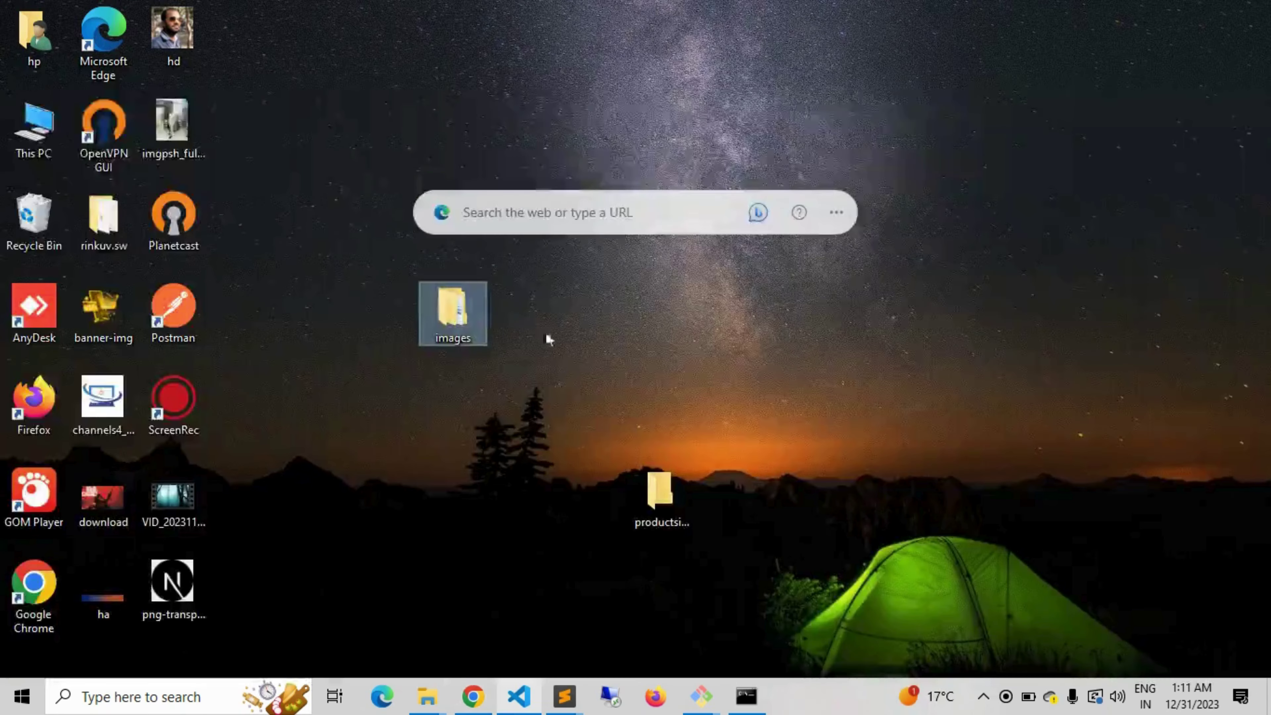
double_click(469, 331)
double_click(308, 120)
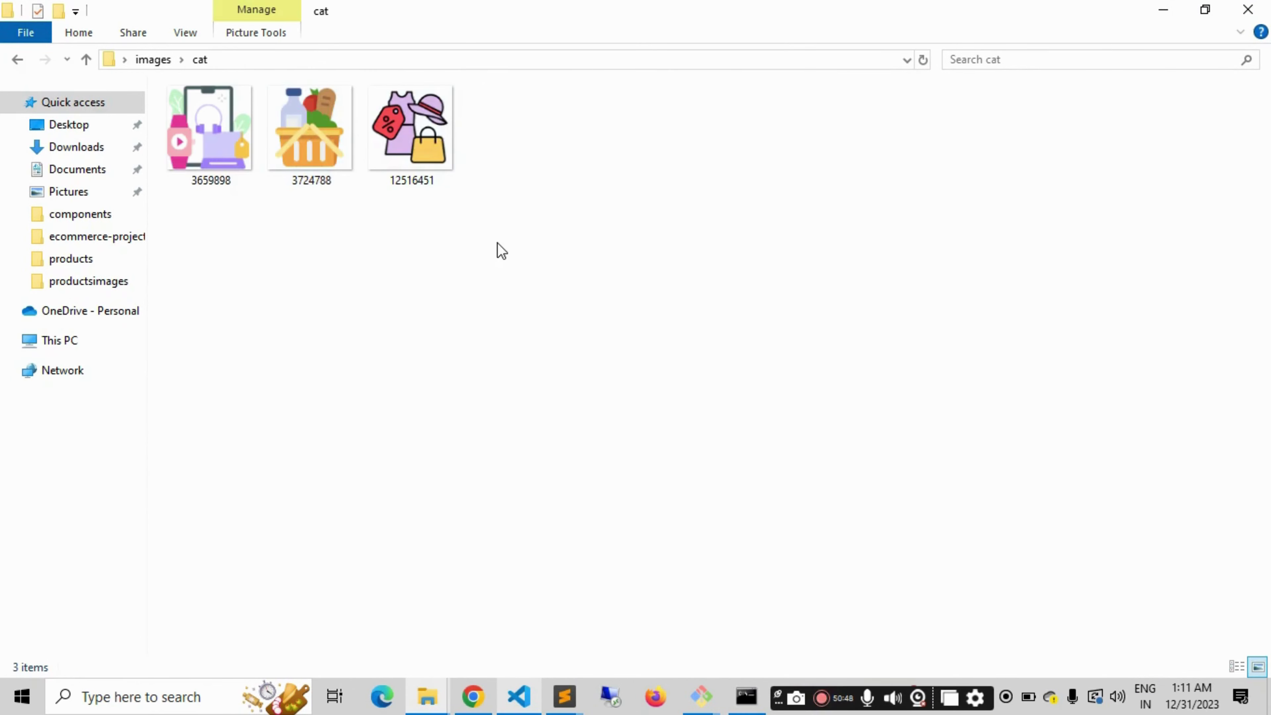
key(alt+Left)
click(299, 136)
double_click(303, 142)
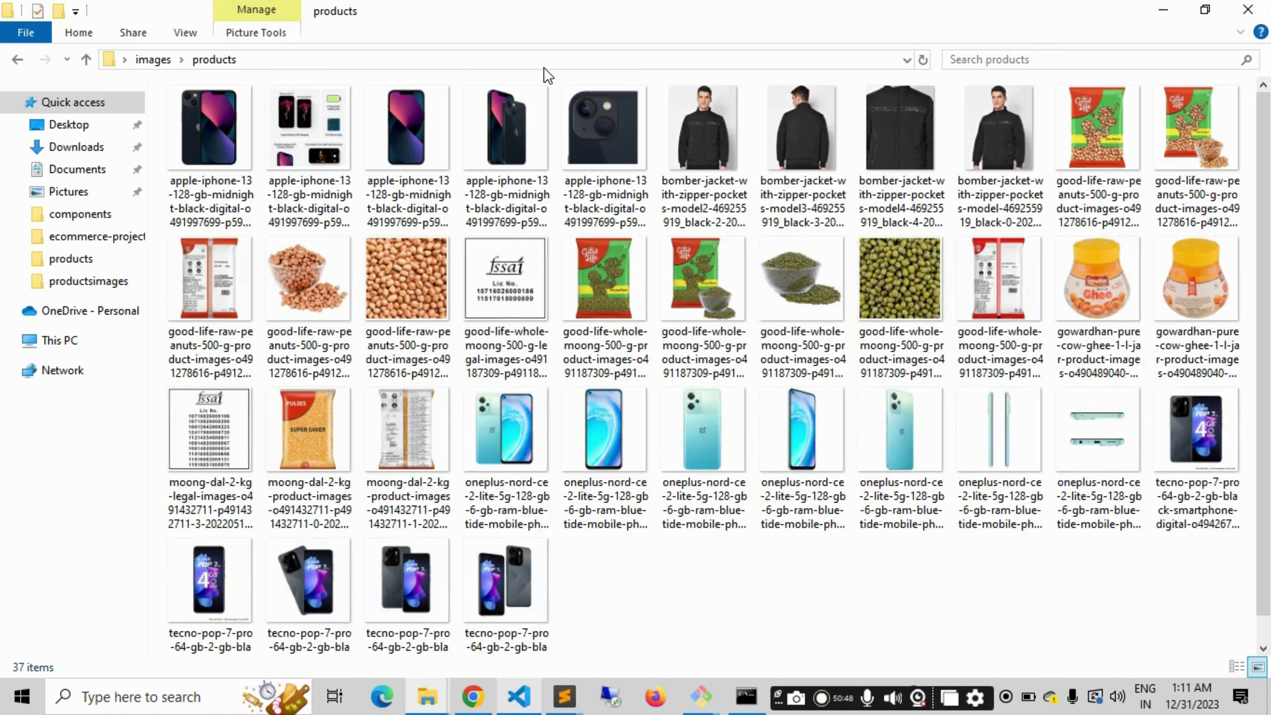
click(570, 59)
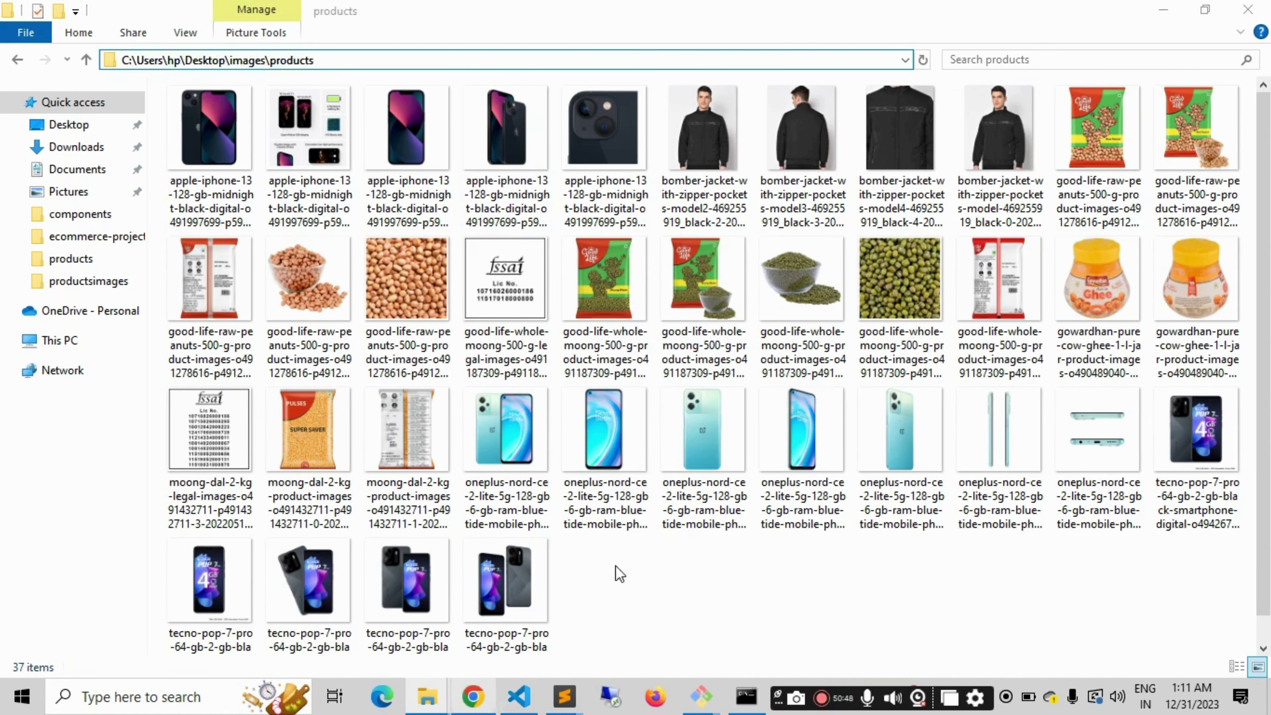
- Start adding new assets to the product's img field in Strapi and browse to the copied images\products folder path
key(alt+Tab)
click(819, 450)
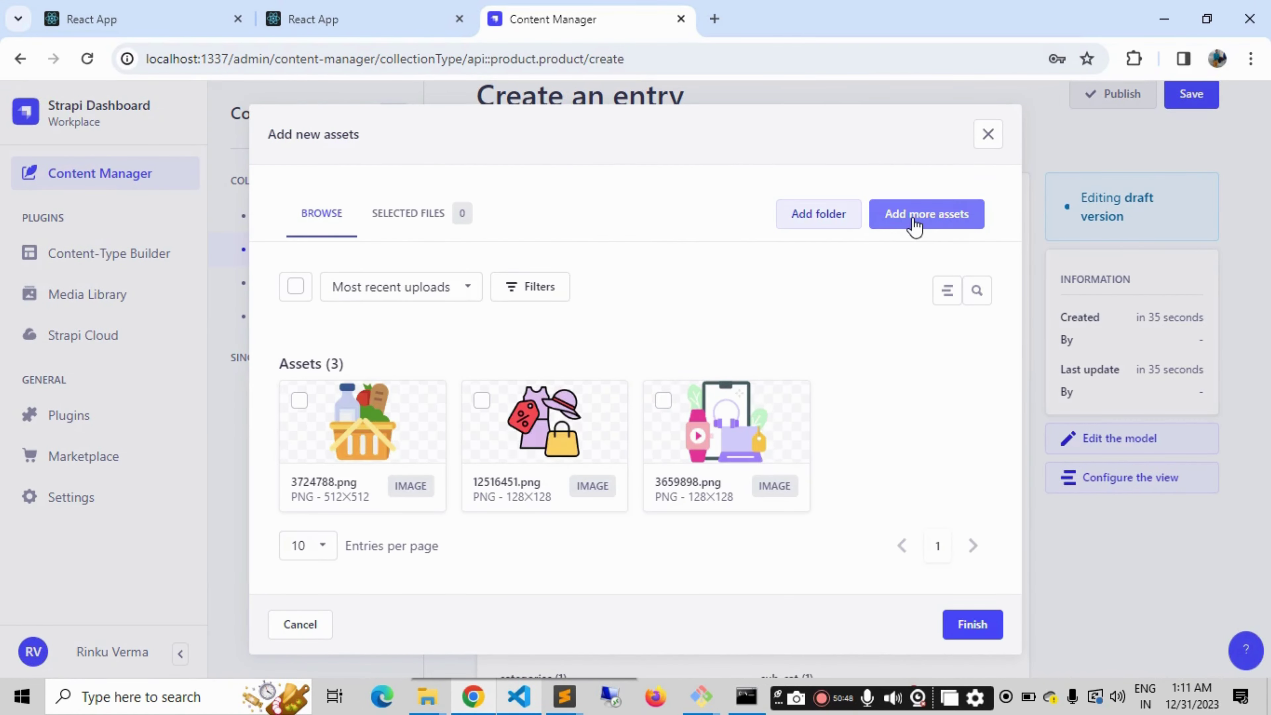
click(916, 215)
click(661, 361)
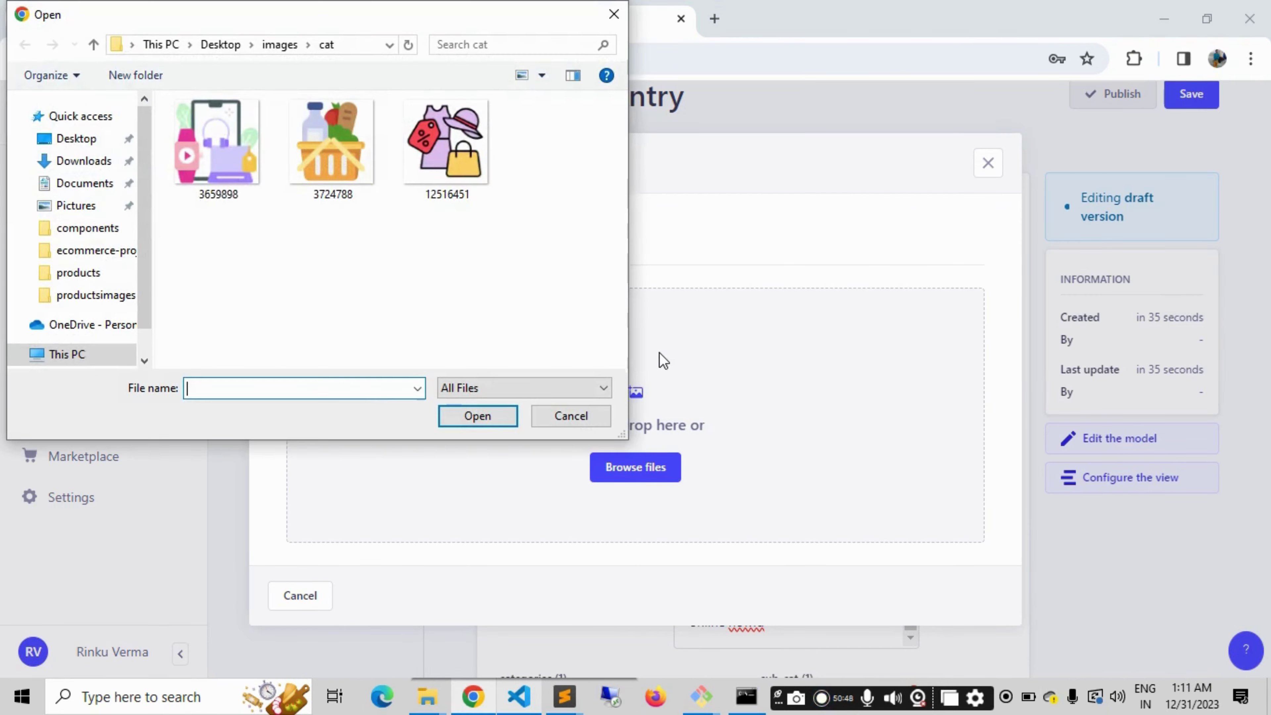
key(ctrl+v)
key(Return)
- Upload five good-life-whole-moong-500-g images, including the legal image, to the library and attach them to the img field
drag(620, 128, 621, 183)
click(527, 194)
ctrl+click(238, 300)
ctrl+click(335, 270)
ctrl+click(440, 261)
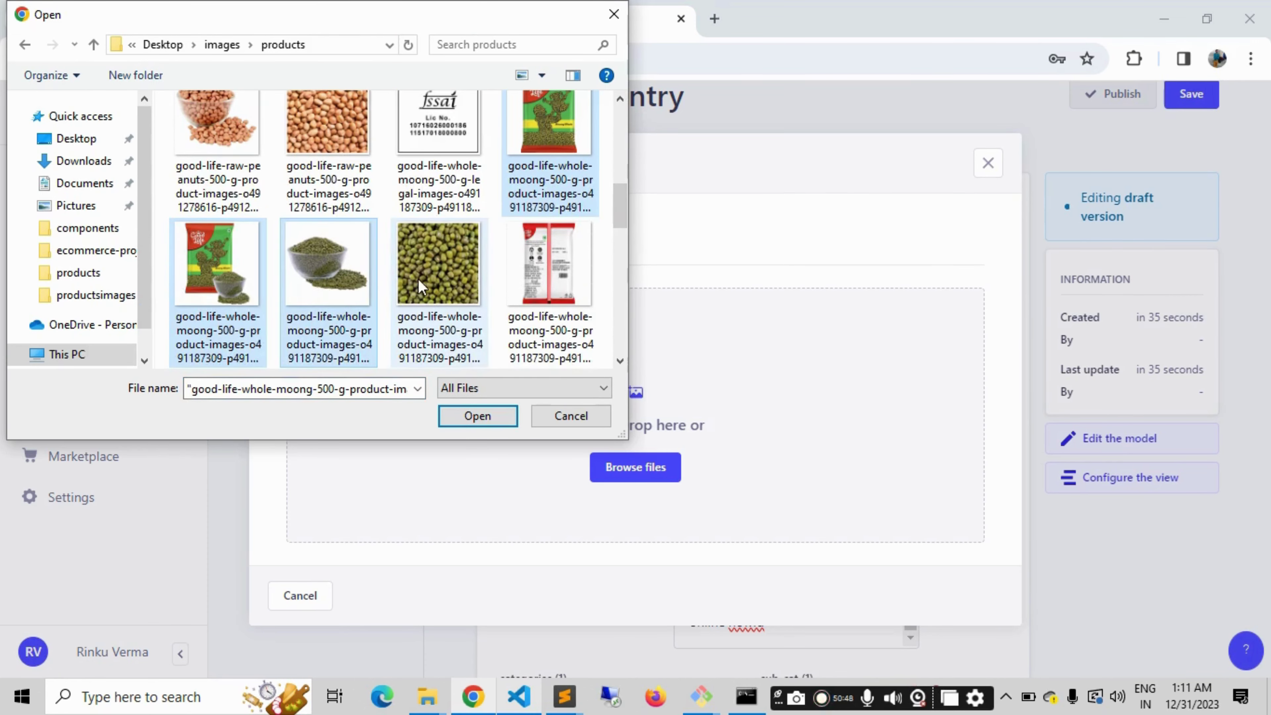
scroll(619, 226, down, 1)
mouse_move(618, 223)
mouse_down()
mouse_move(626, 200)
mouse_move(637, 220)
mouse_move(631, 209)
mouse_up()
ctrl+click(451, 162)
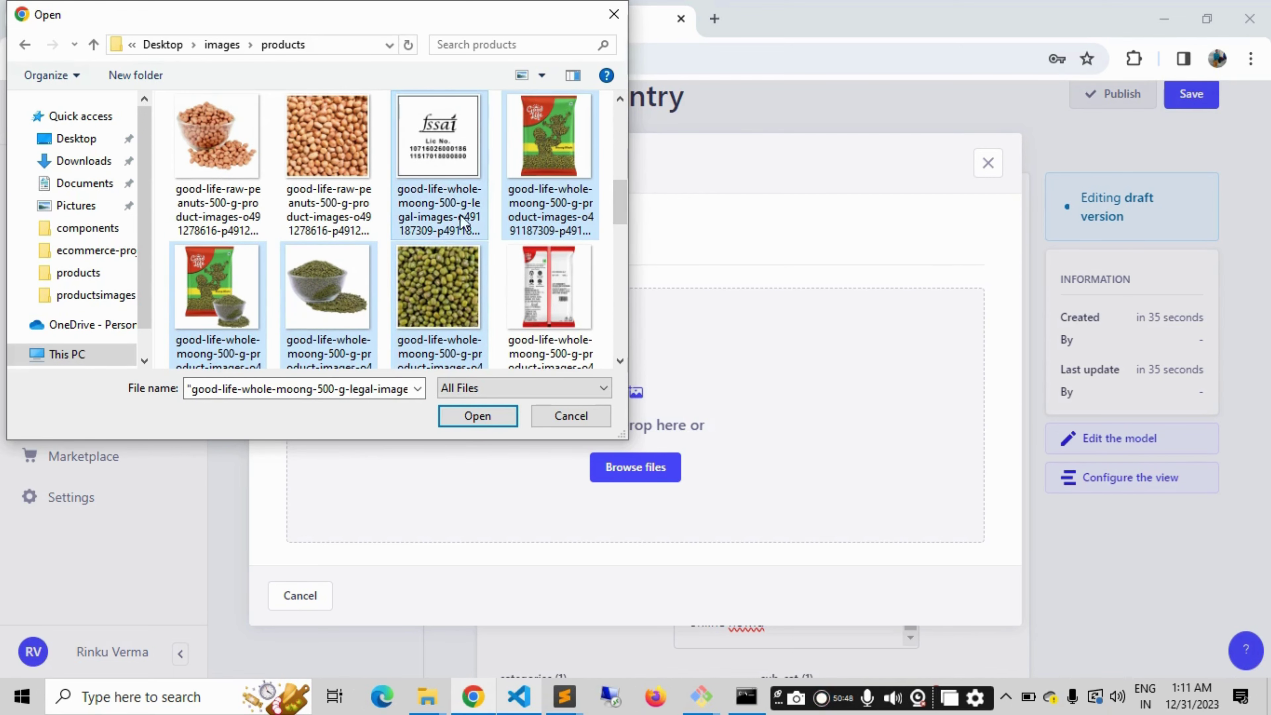
click(496, 422)
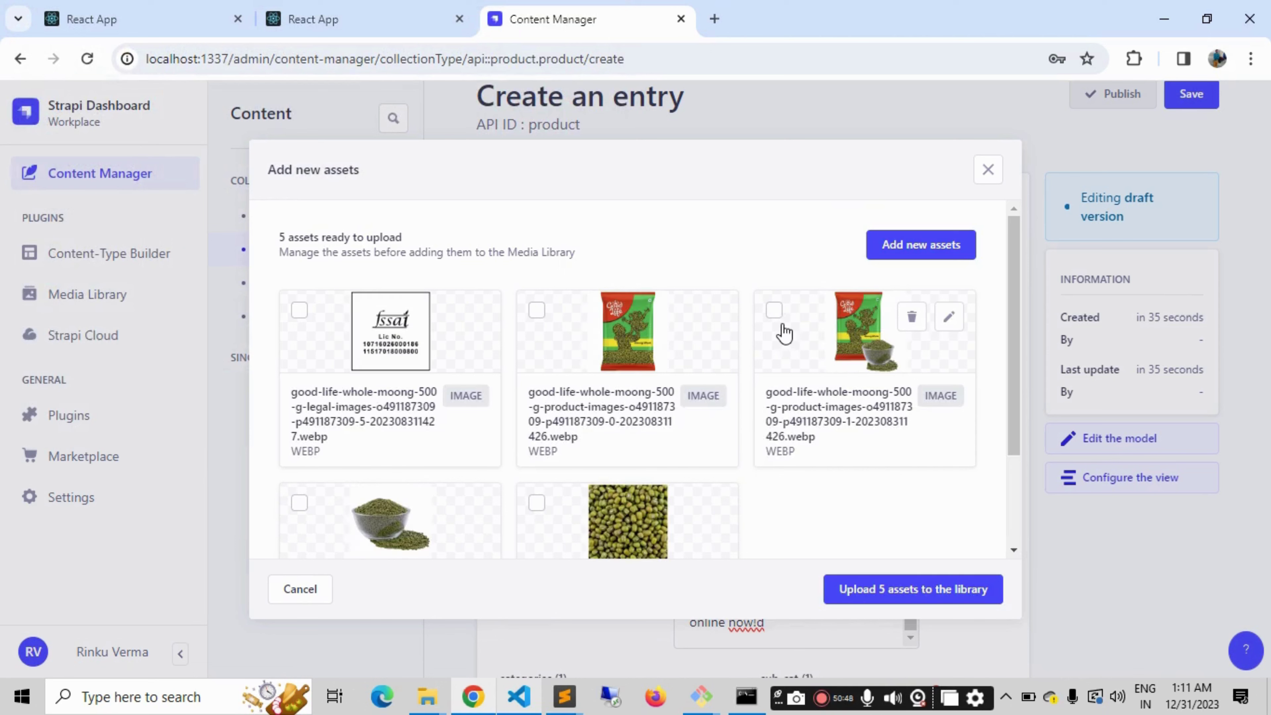
click(923, 590)
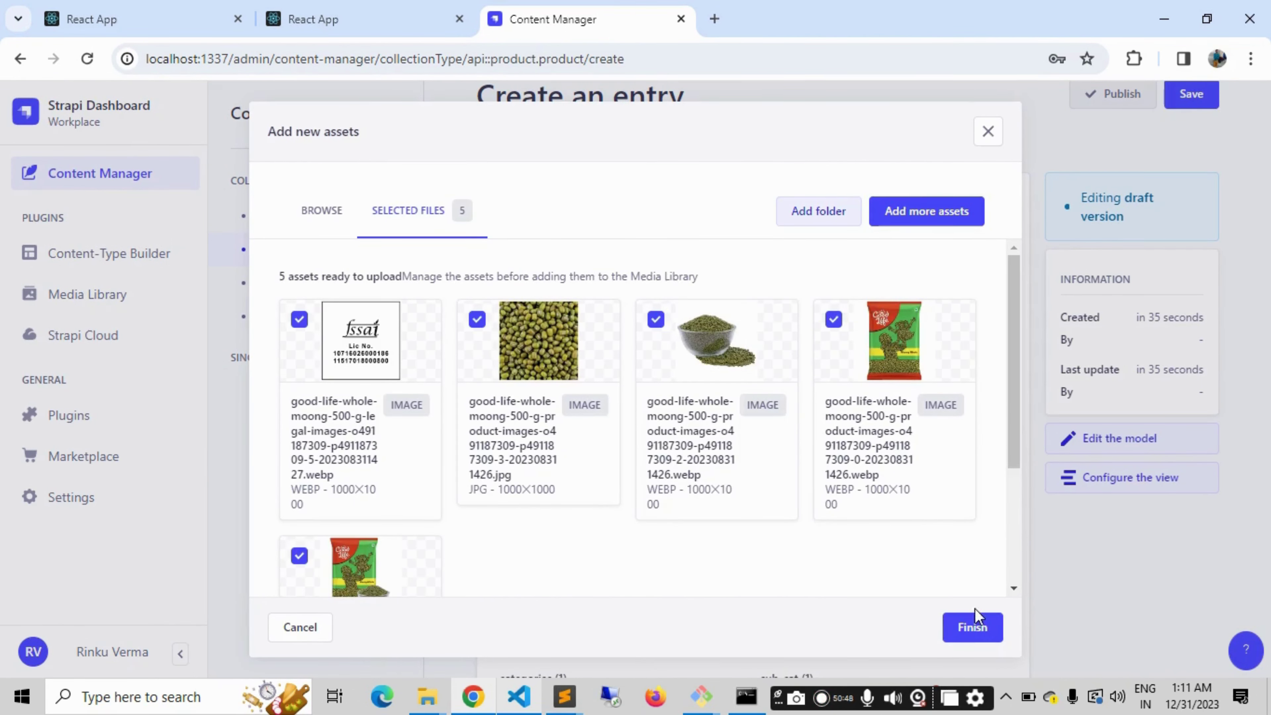
click(976, 624)
- Review the completed product entry, then save and publish it
scroll(901, 426, down, 4)
scroll(976, 455, up, 5)
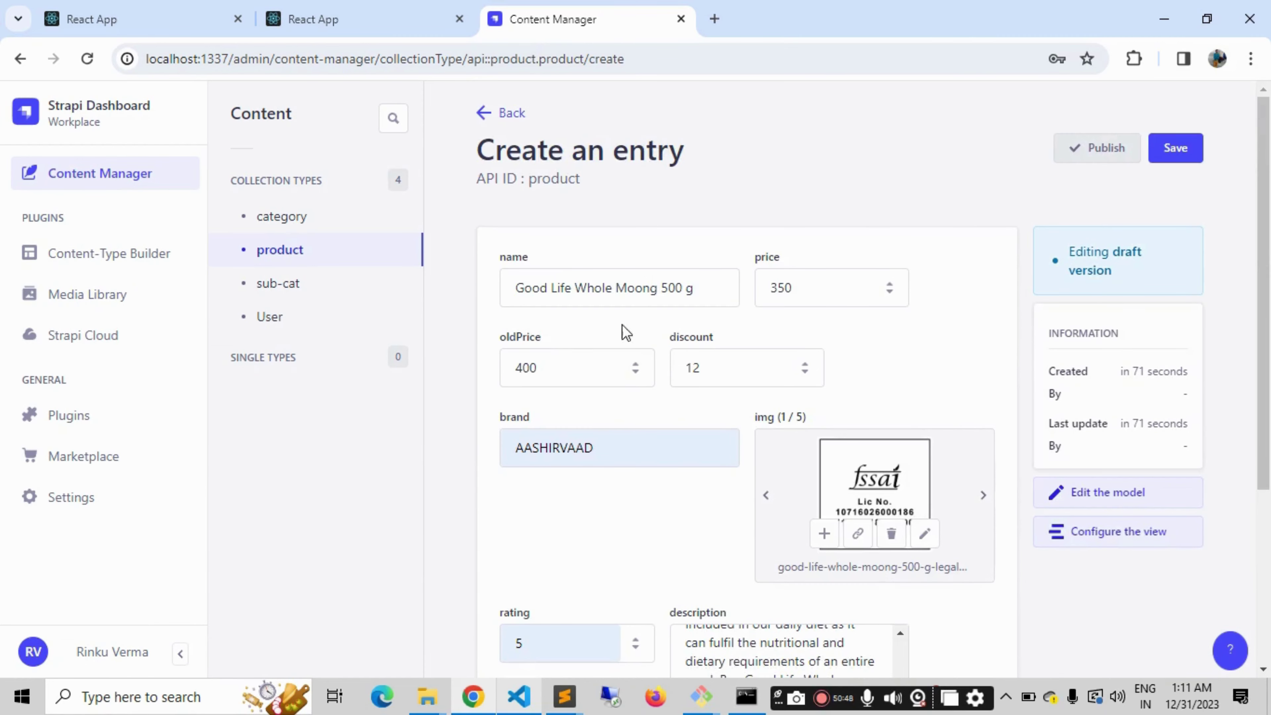
scroll(716, 339, down, 5)
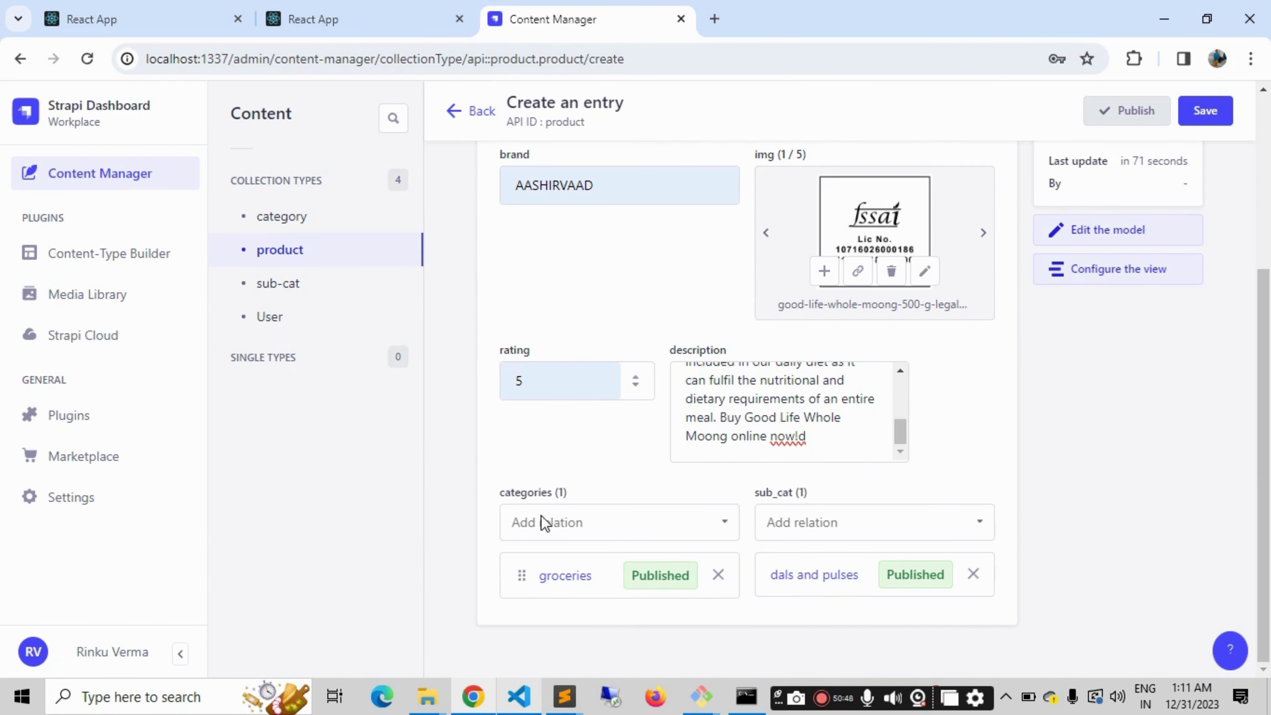
scroll(999, 485, up, 5)
click(1173, 146)
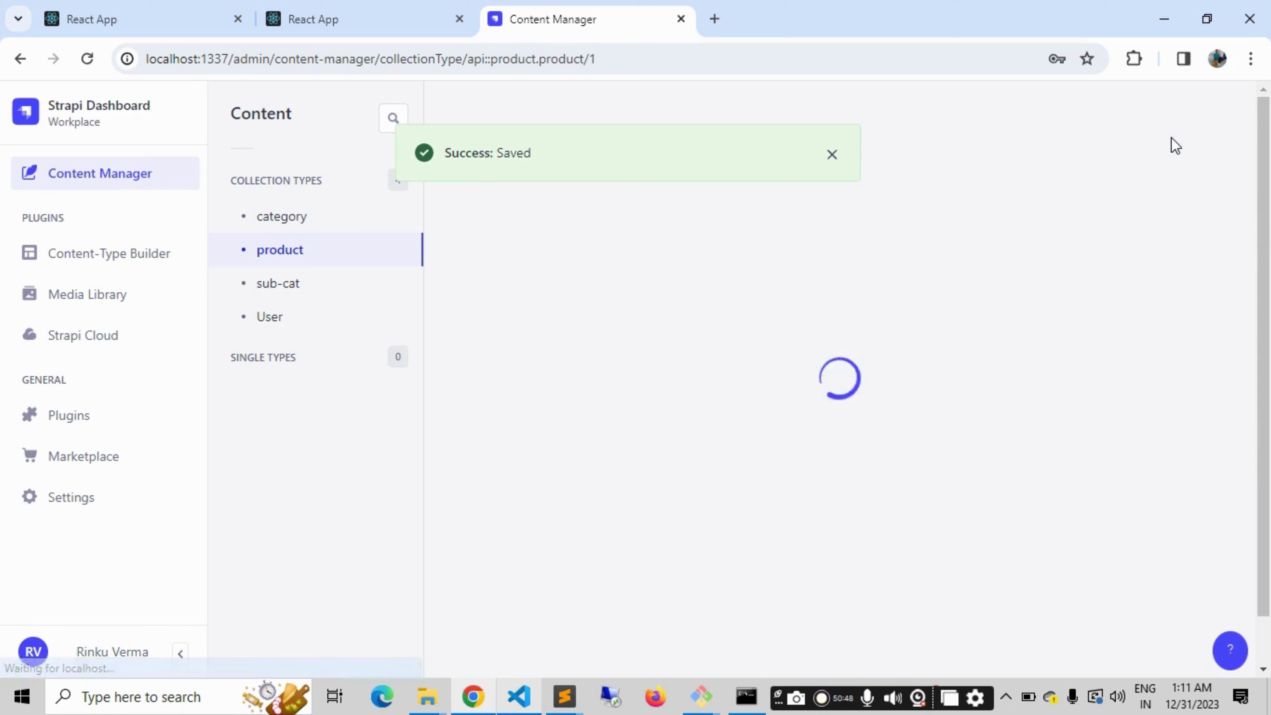
click(1109, 151)
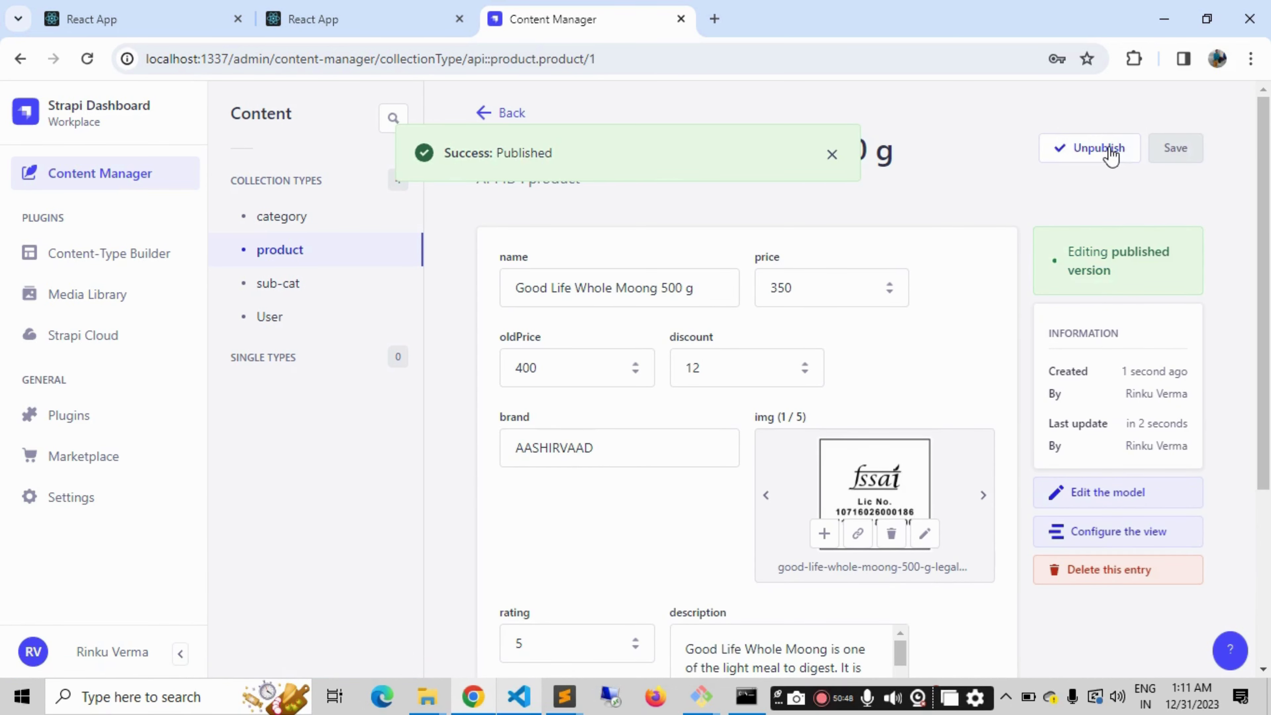
- Check the product relation in the groceries category entry
click(285, 220)
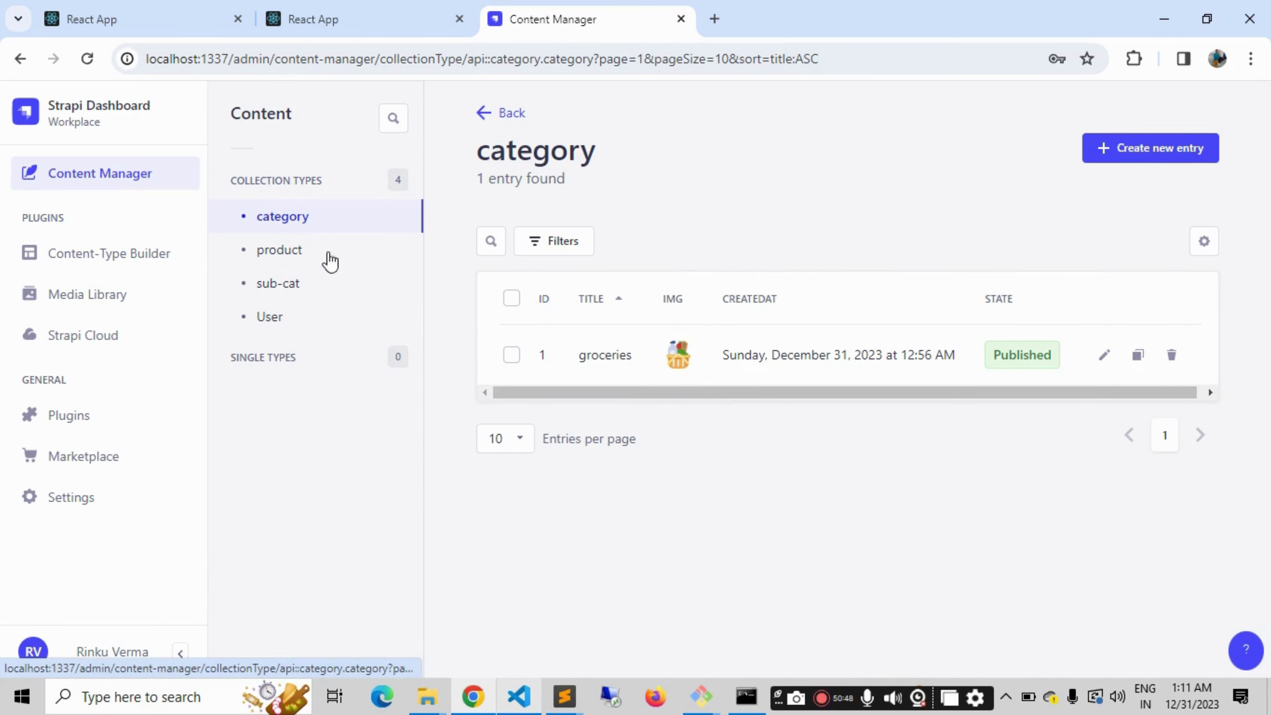
click(820, 355)
scroll(718, 425, down, 3)
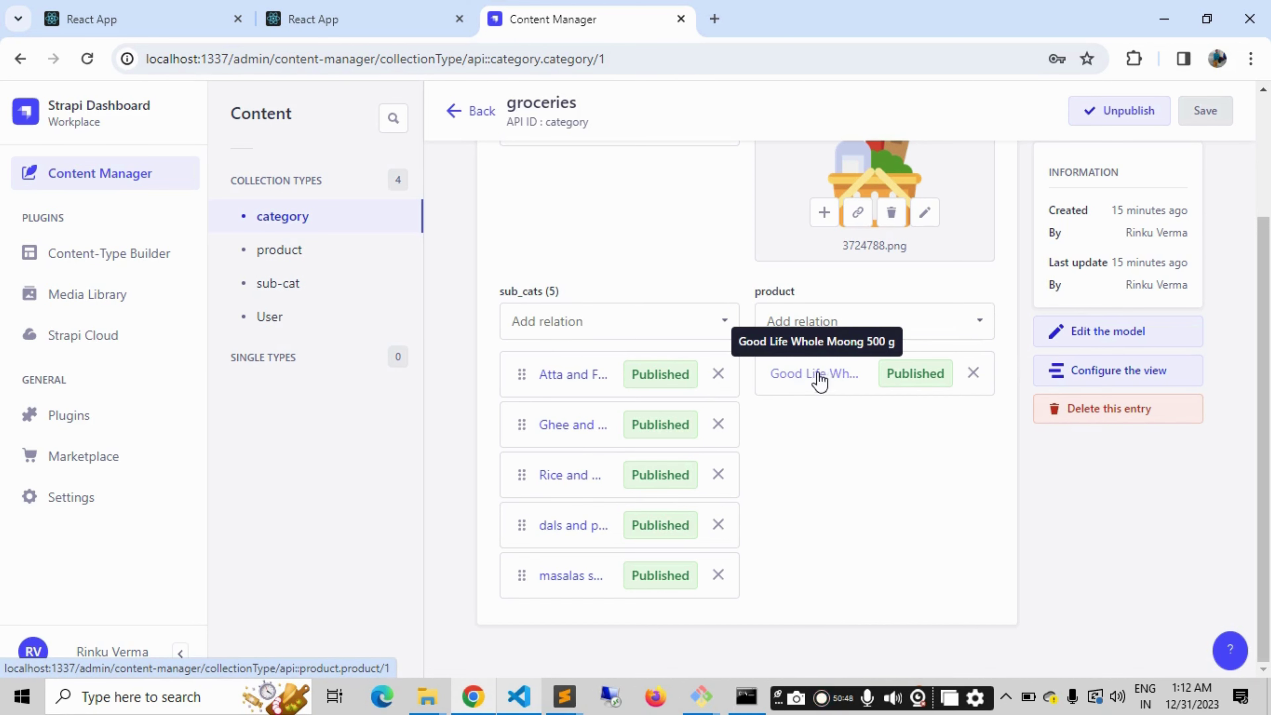
- Check the products relation in the Atta and Flours and the dals and pulses sub-cat entries
click(284, 250)
click(286, 283)
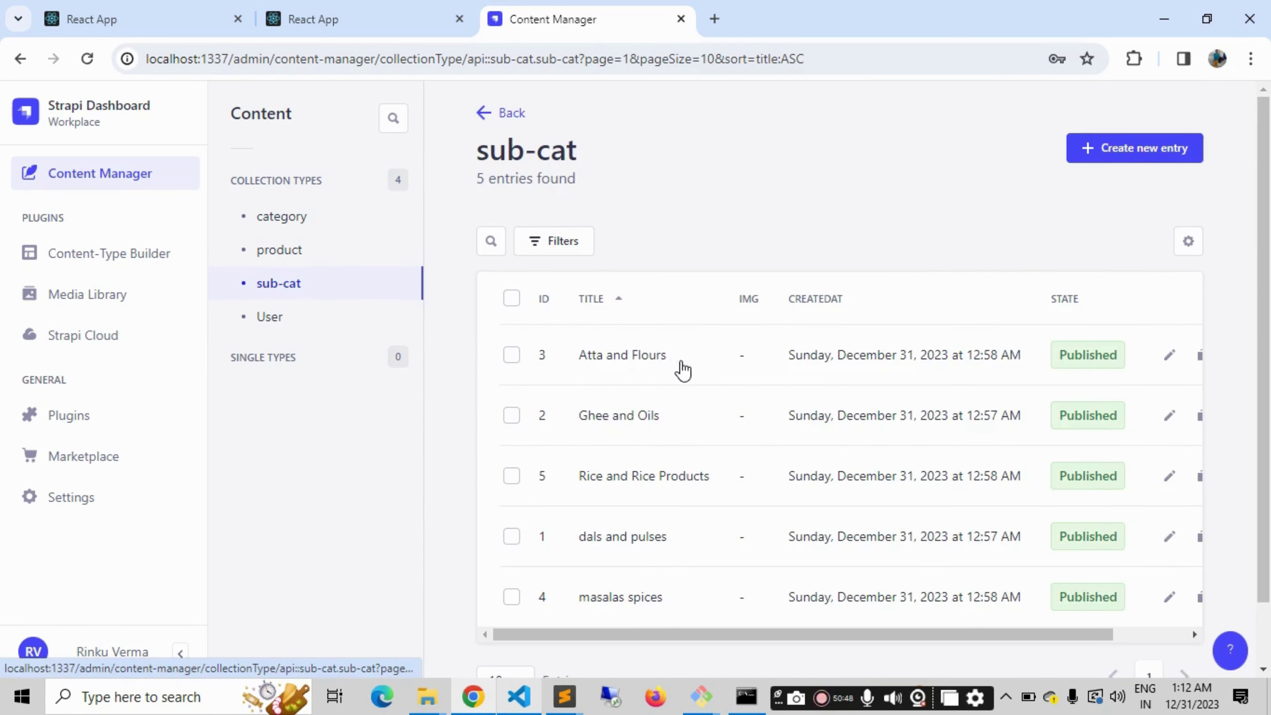
click(636, 360)
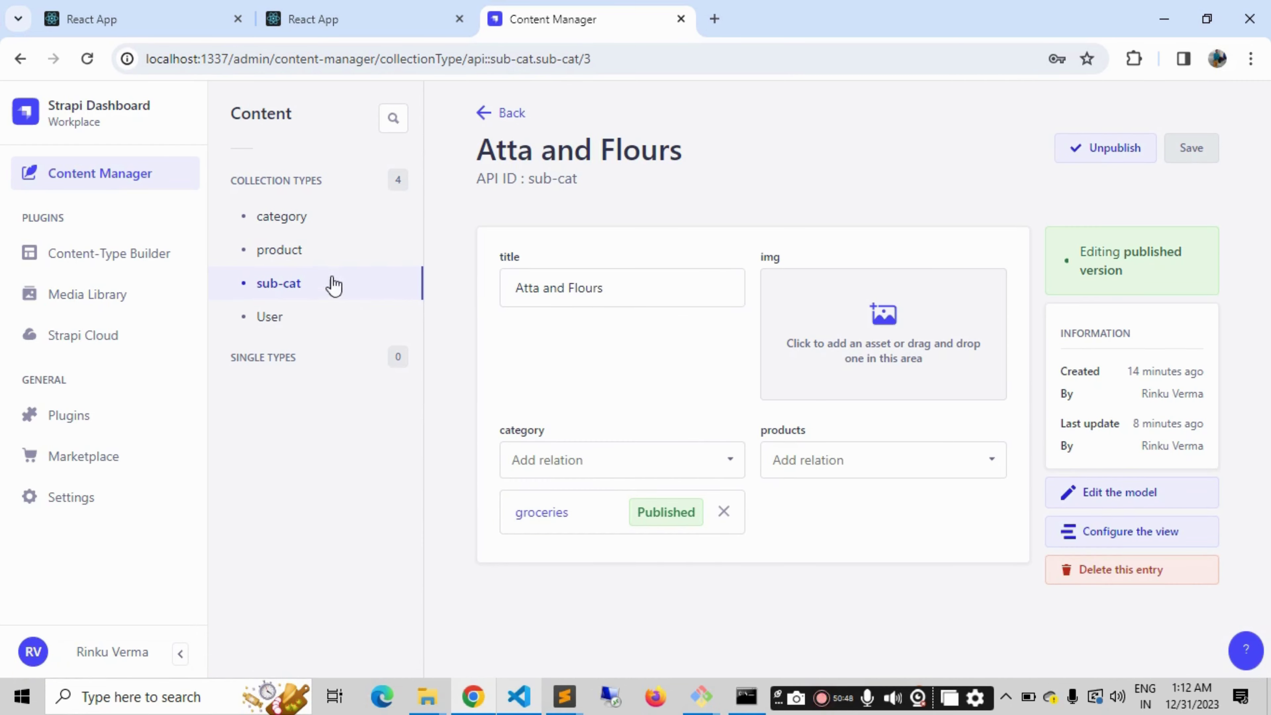
click(280, 283)
scroll(720, 333, down, 2)
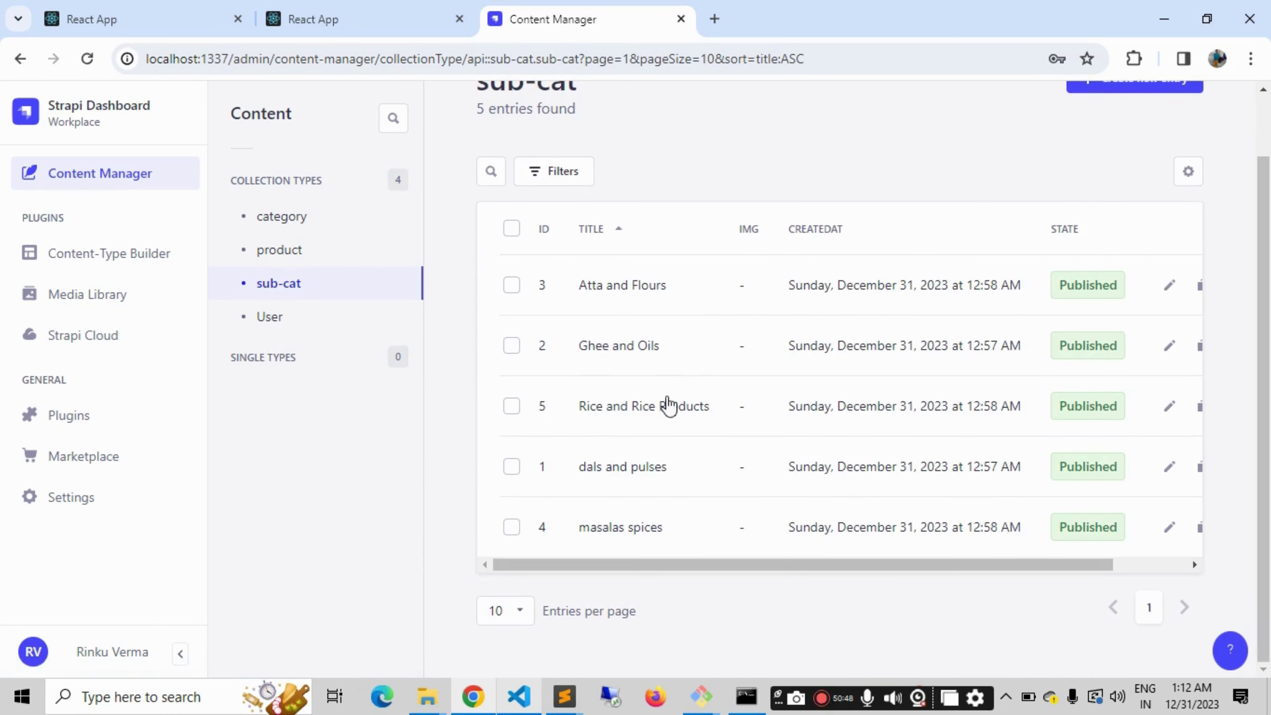
click(654, 465)
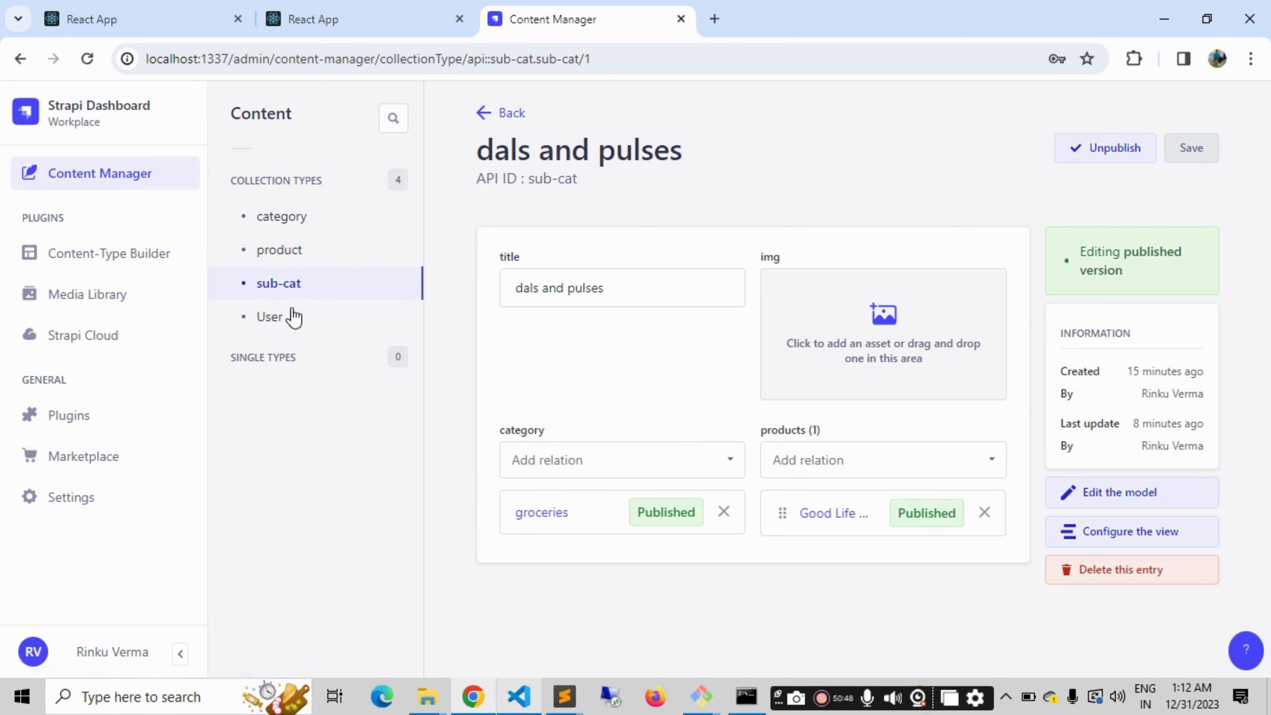
- View the category entries list and the storefront React app at localhost:3003
click(286, 219)
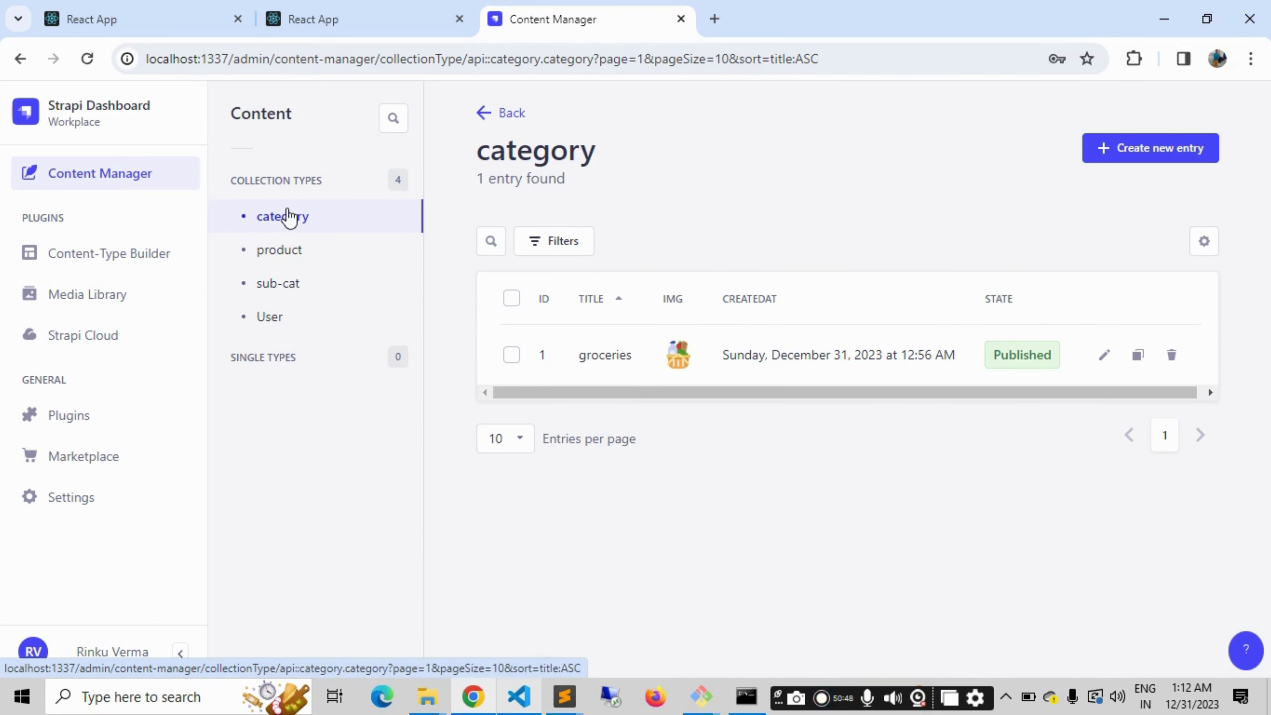
click(78, 180)
click(159, 7)
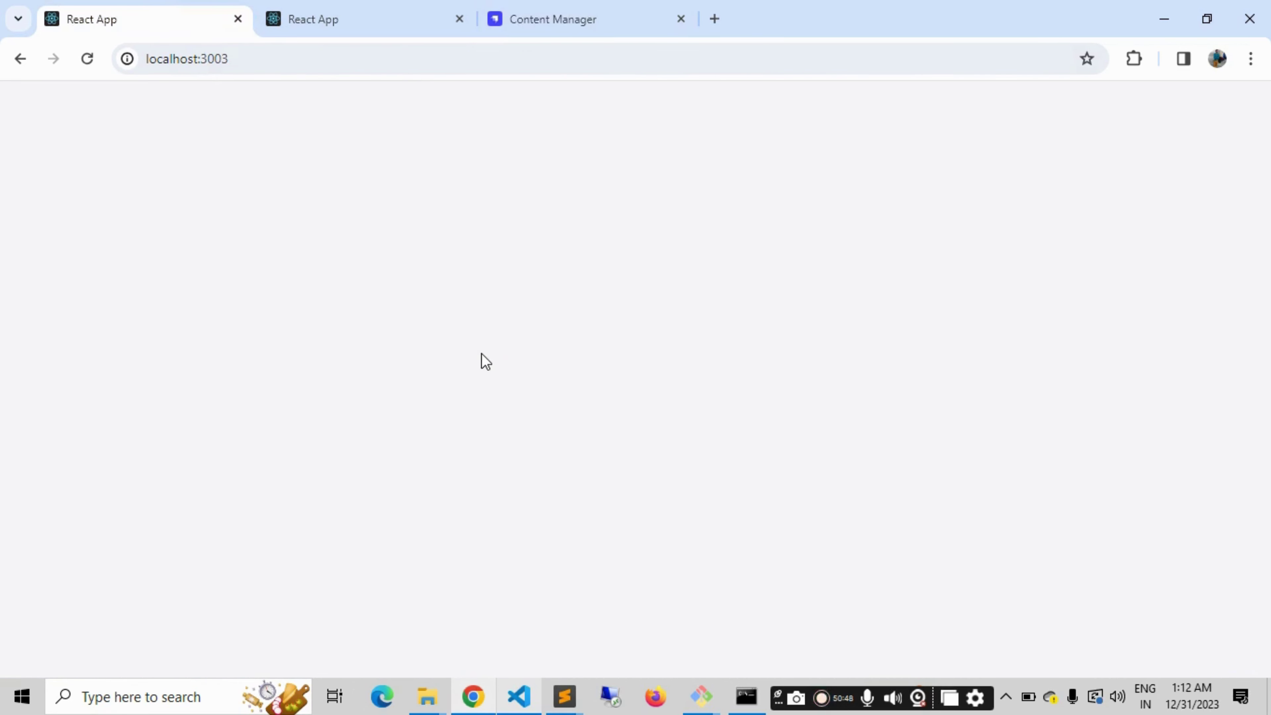
click(559, 15)
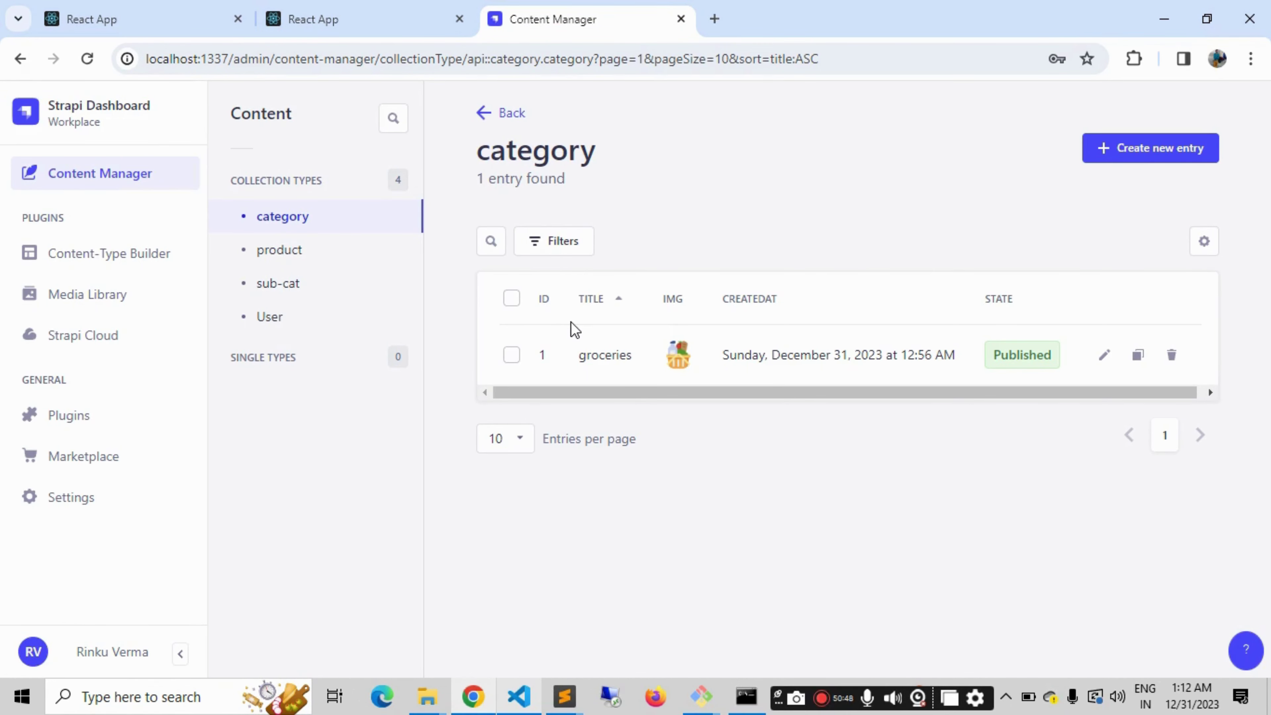
click(170, 10)
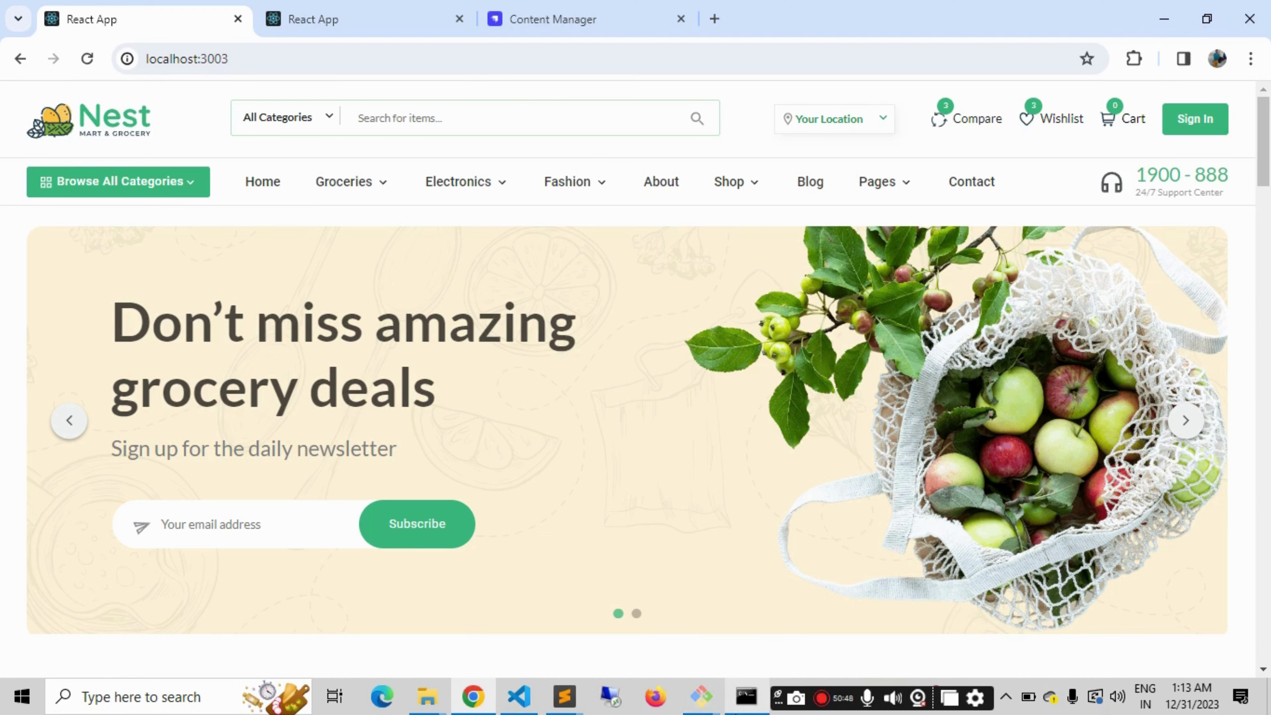
mouse_move(746, 696)
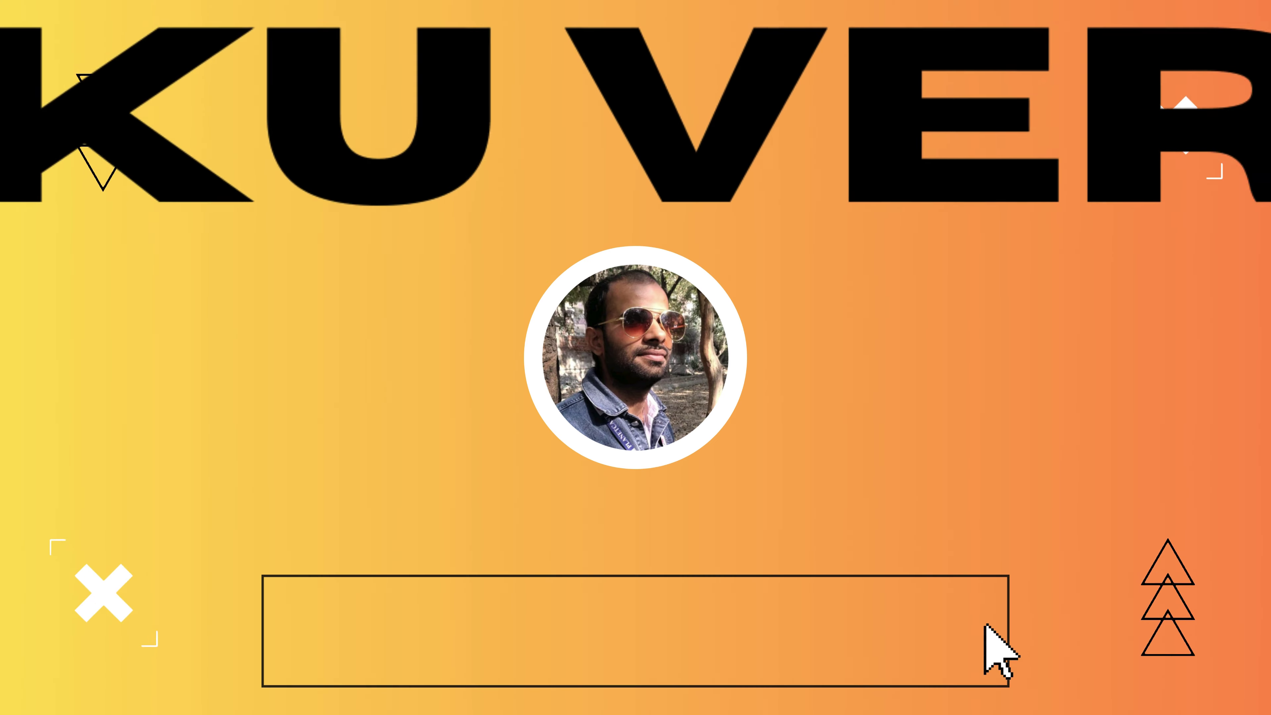